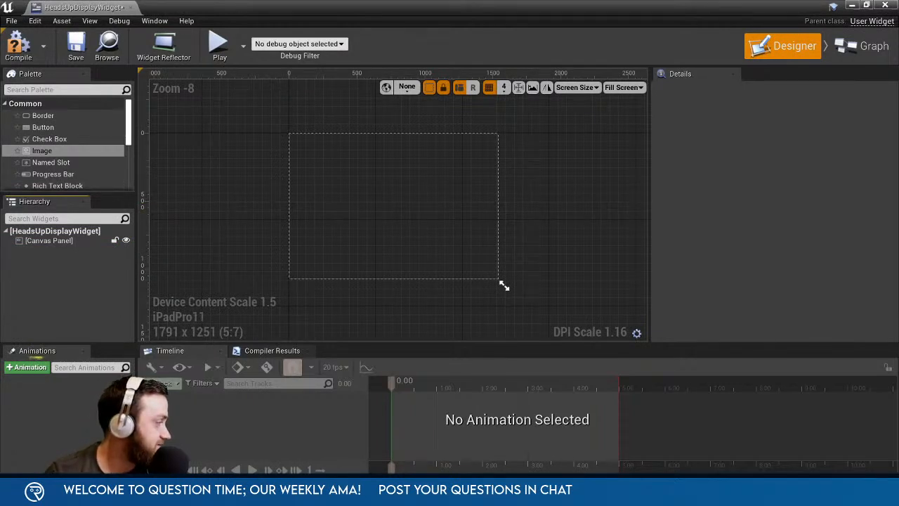
Set the designer preview of the canvas panel to the 27" monitor screen size.
click(56, 241)
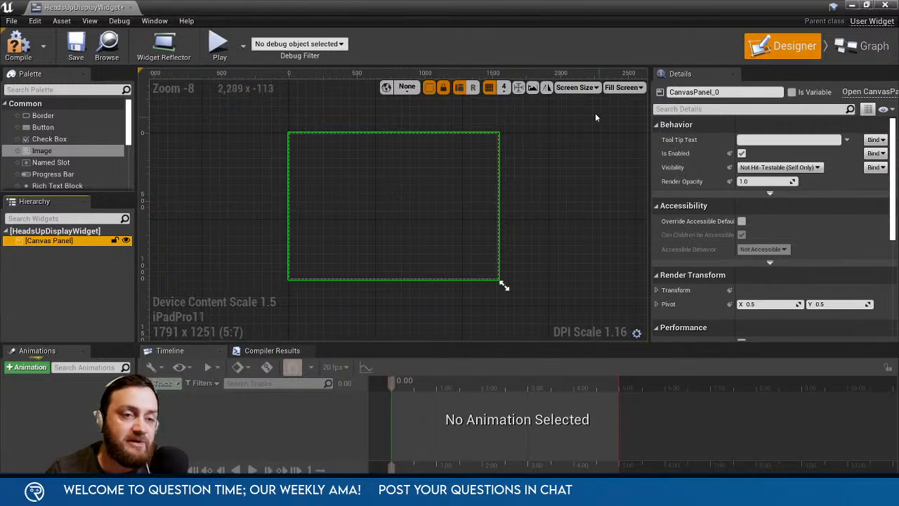
click(576, 87)
mouse_move(594, 144)
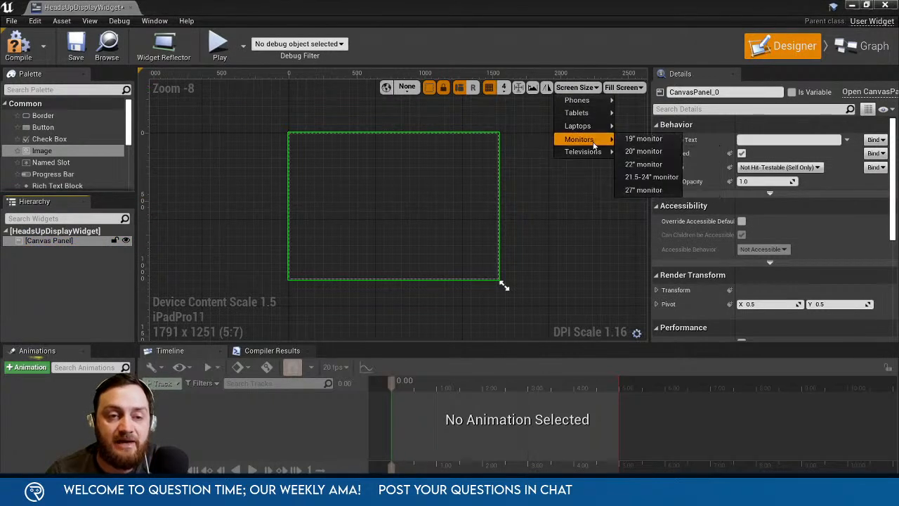
click(643, 190)
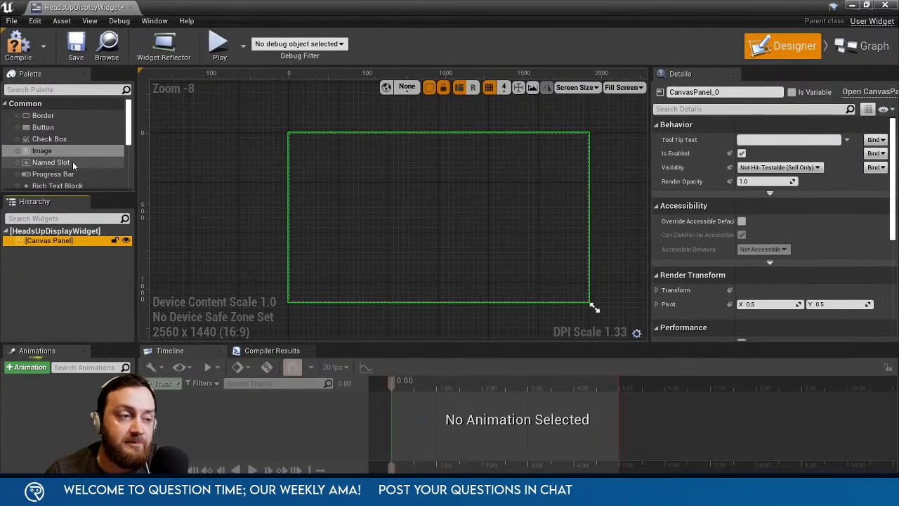
Add two images to the canvas, enlarging one to about 319 by 178 and placing it at about X 220, Y 212.
drag(41, 150, 414, 215)
drag(318, 166, 517, 163)
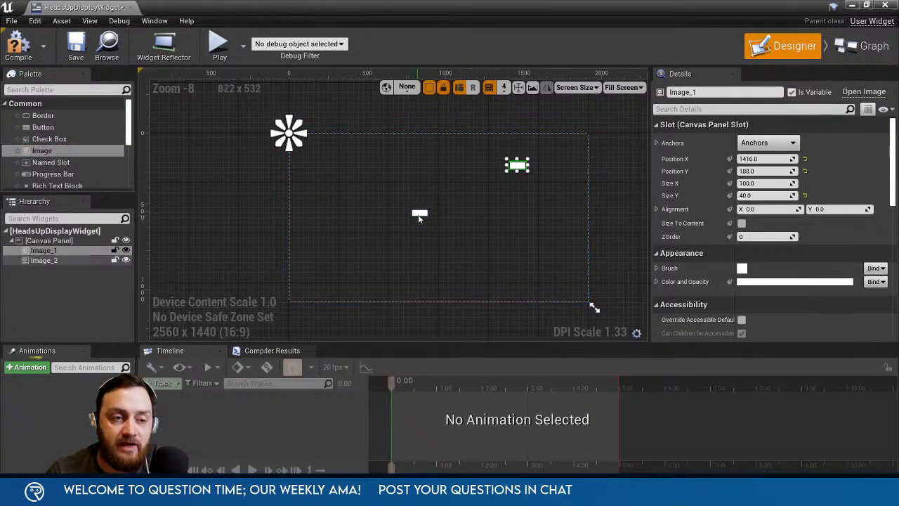
drag(418, 215, 377, 226)
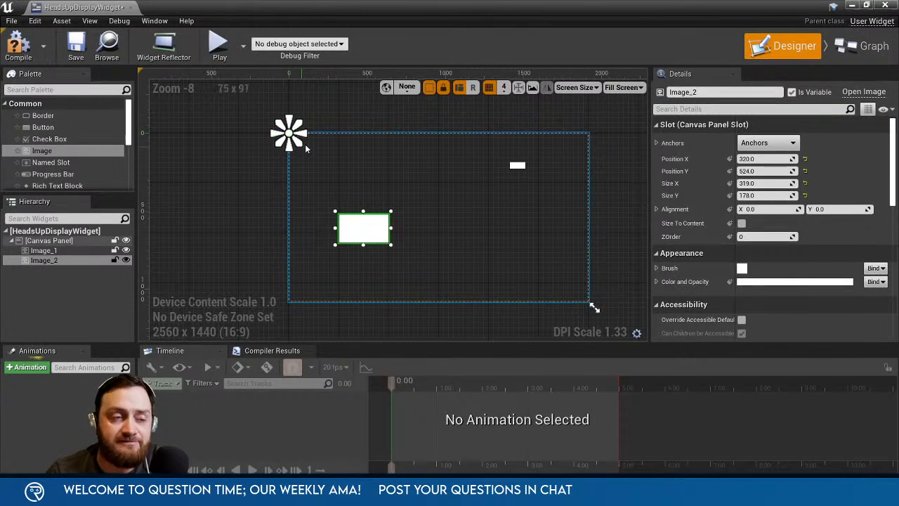
mouse_move(352, 228)
mouse_down()
mouse_move(345, 203)
mouse_move(304, 163)
mouse_move(338, 217)
mouse_up()
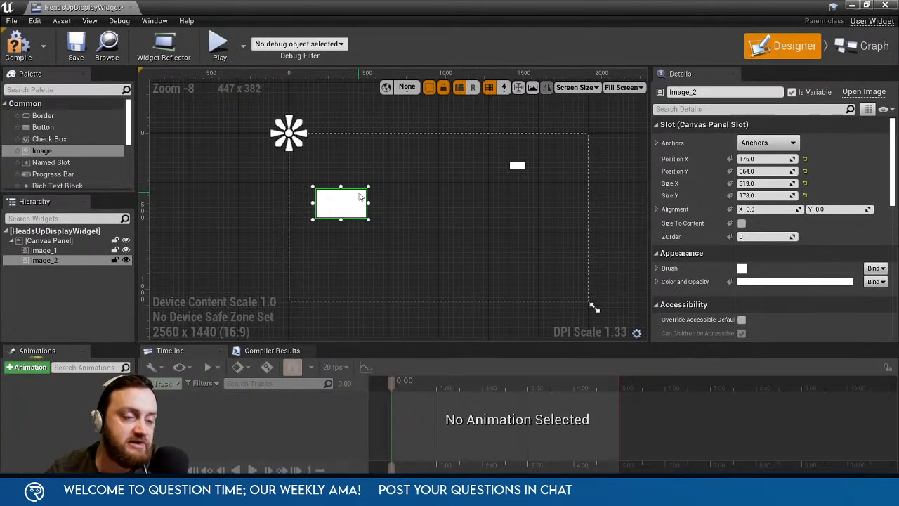
drag(345, 213, 343, 175)
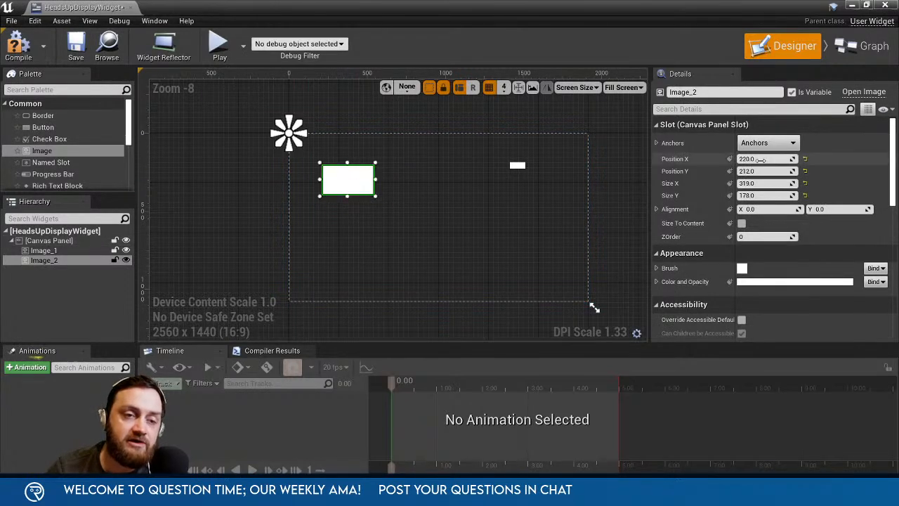
Place the larger image near the canvas's lower-right corner at about 616 by 202, and delete the small image.
click(790, 144)
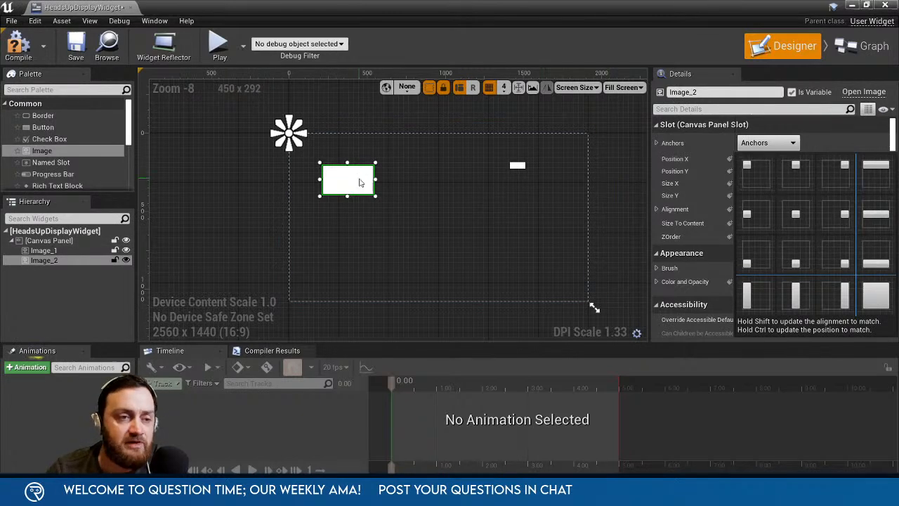
drag(355, 184, 431, 197)
drag(379, 188, 544, 282)
click(518, 165)
key(Delete)
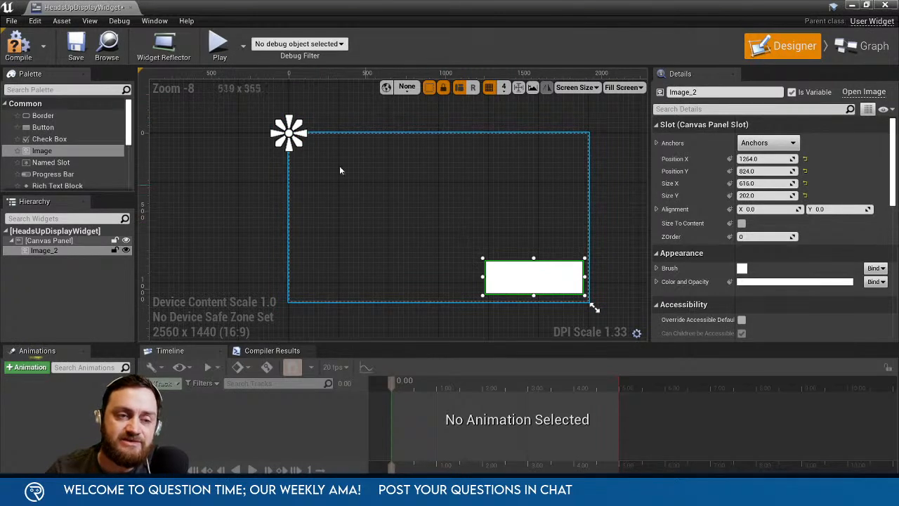
Preview the layout at the iPad Pro 11-inch size and return to the 27" monitor size.
click(576, 88)
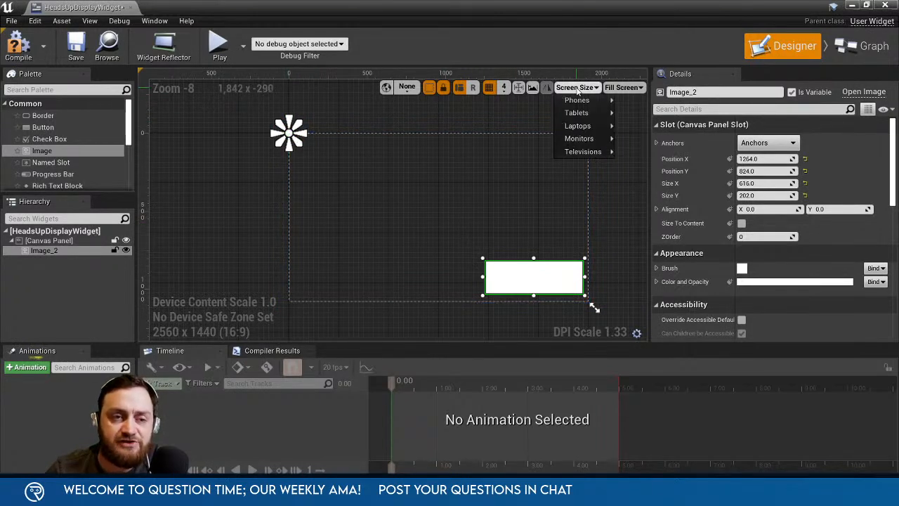
click(660, 139)
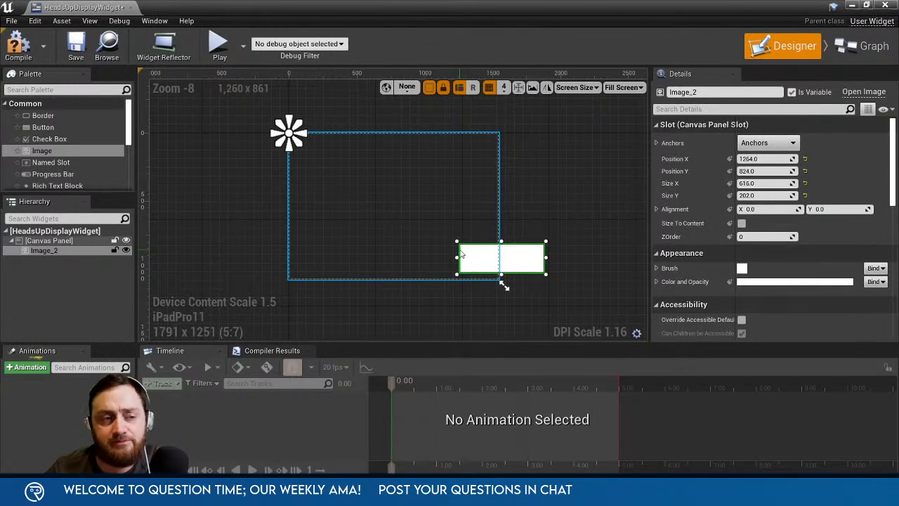
click(579, 87)
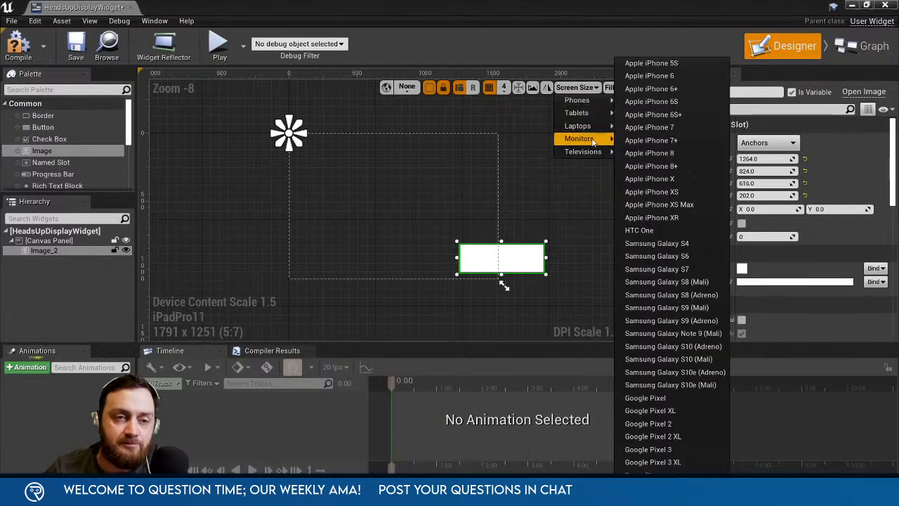
mouse_move(578, 138)
click(647, 191)
Anchor the image to the canvas's bottom-right corner and preview it at the iPad Pro 11-inch size.
click(767, 143)
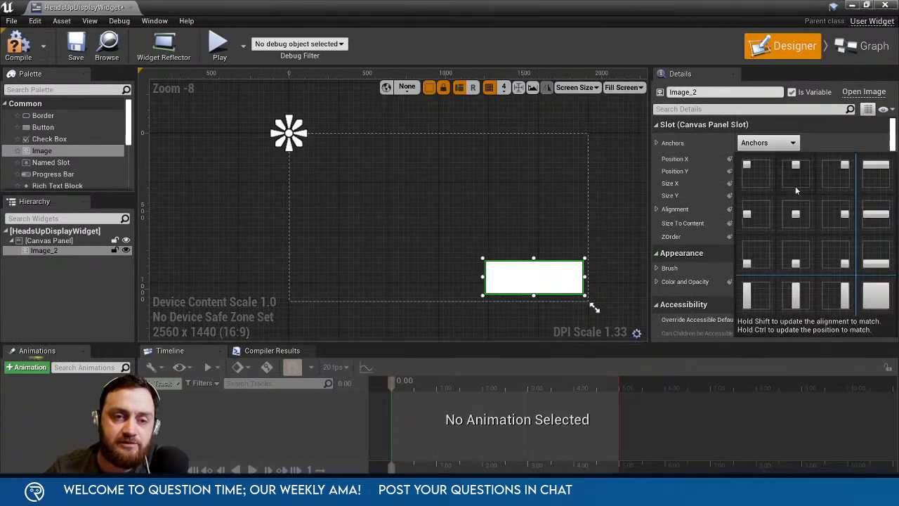
click(838, 263)
click(576, 88)
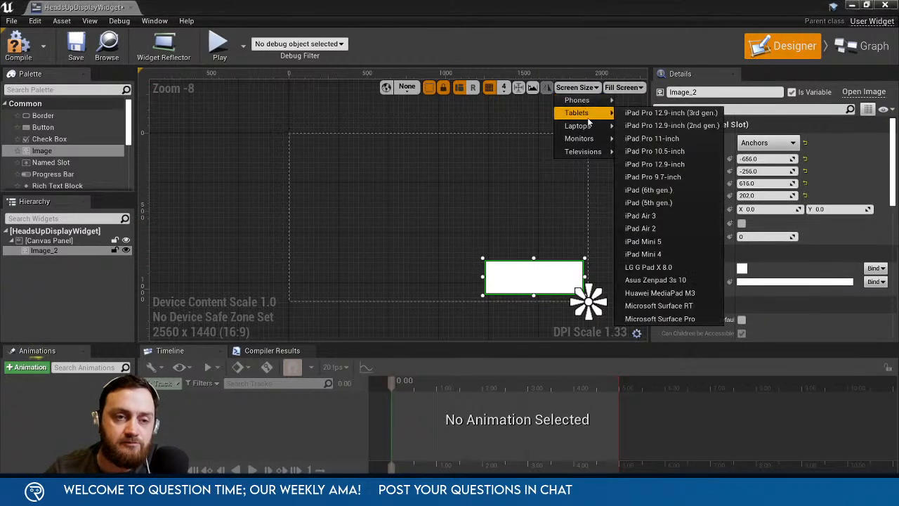
click(652, 139)
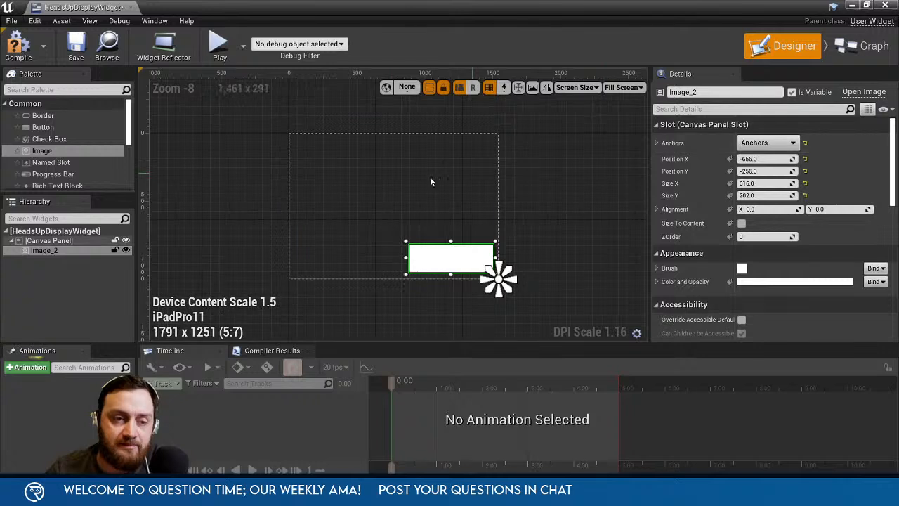
click(601, 280)
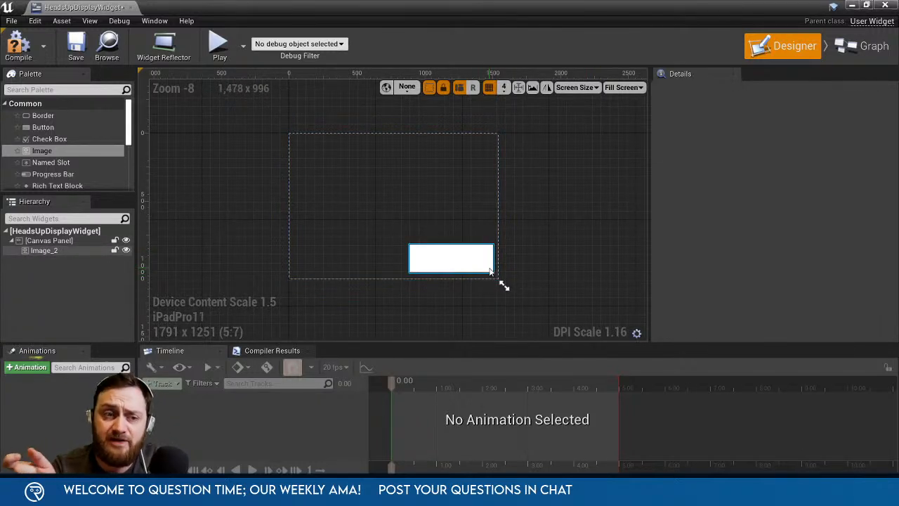
Switch the layout preview back to the 27" monitor size.
click(574, 88)
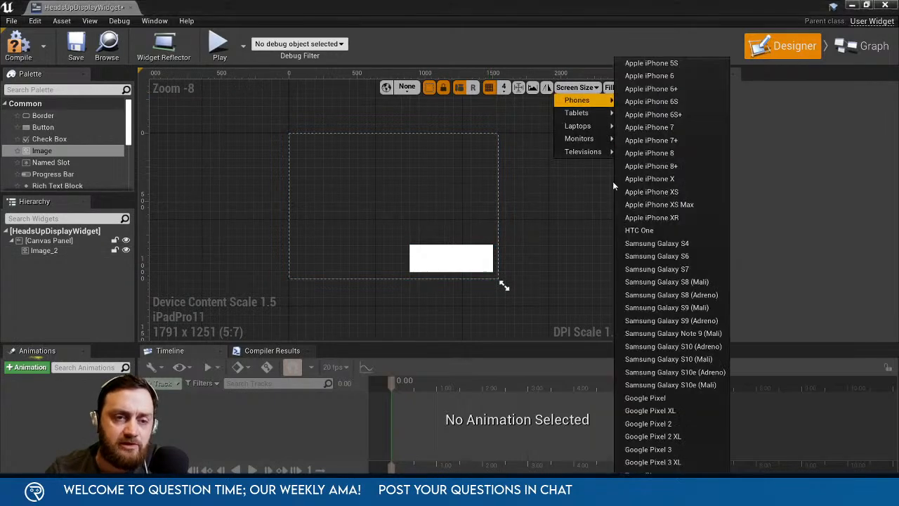
mouse_move(583, 136)
click(649, 189)
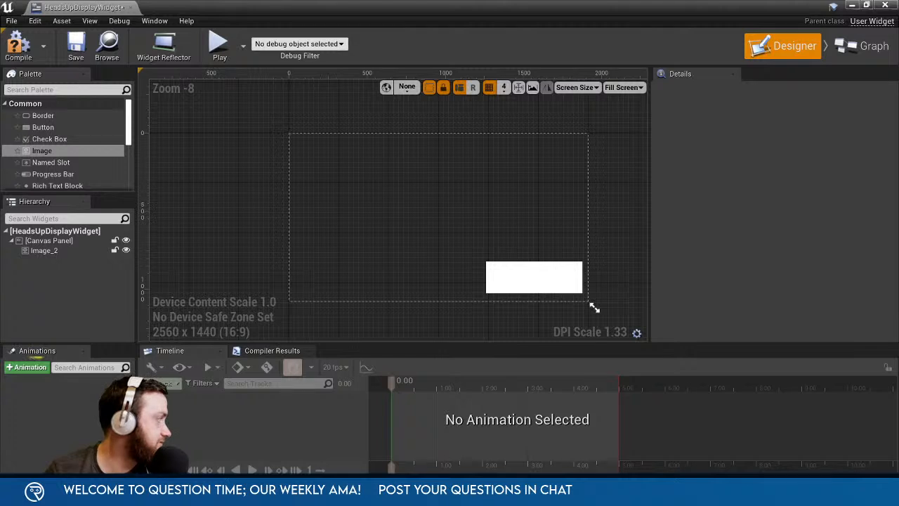
Move the image slightly away from its bottom-right anchor, to about X -700, Y -276.
click(580, 290)
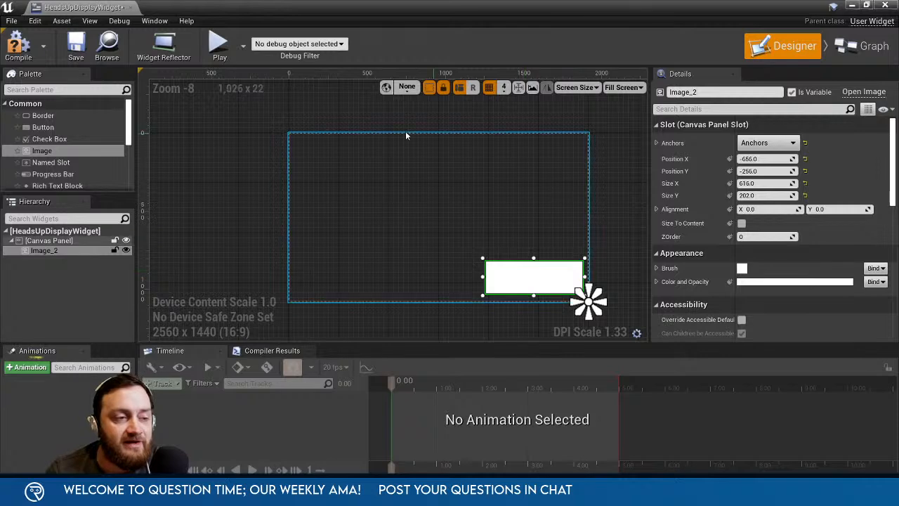
drag(512, 277, 486, 275)
drag(547, 278, 570, 278)
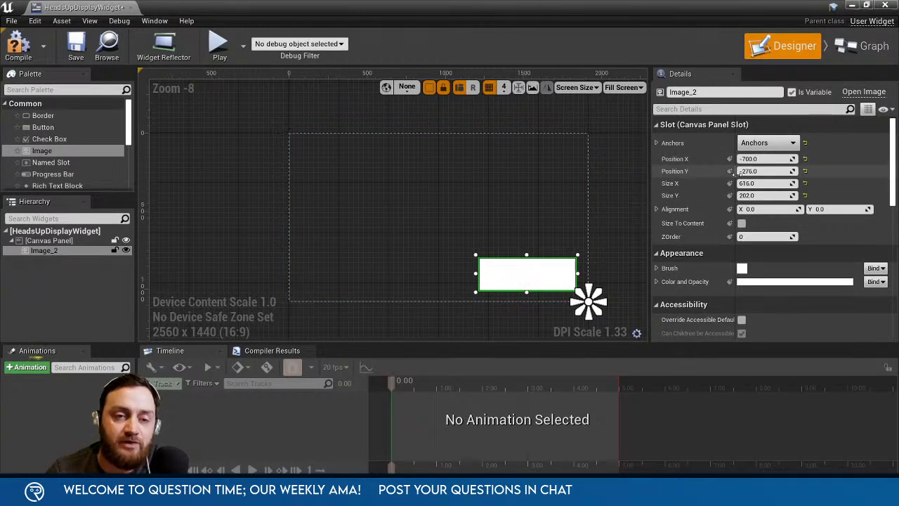
Try the top-left, centre-left and bottom-left anchor presets on the image in turn.
click(767, 142)
click(755, 170)
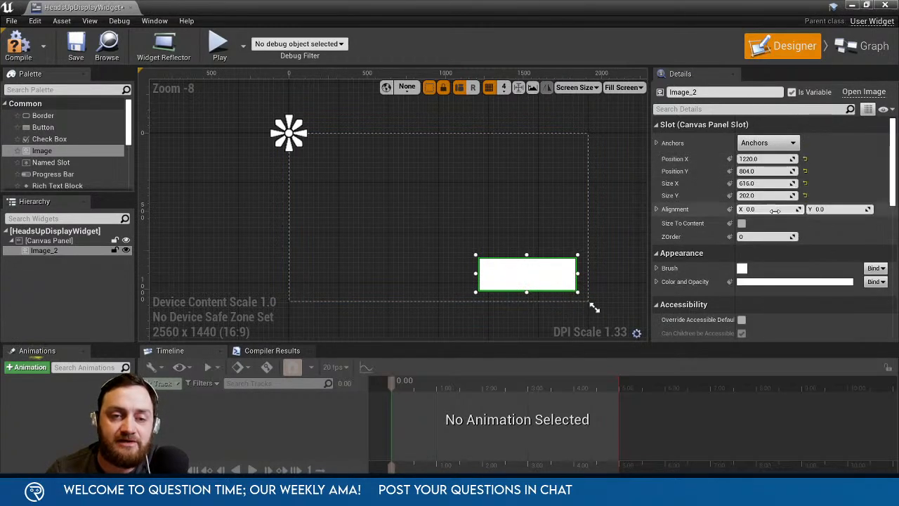
click(767, 143)
click(755, 212)
click(773, 143)
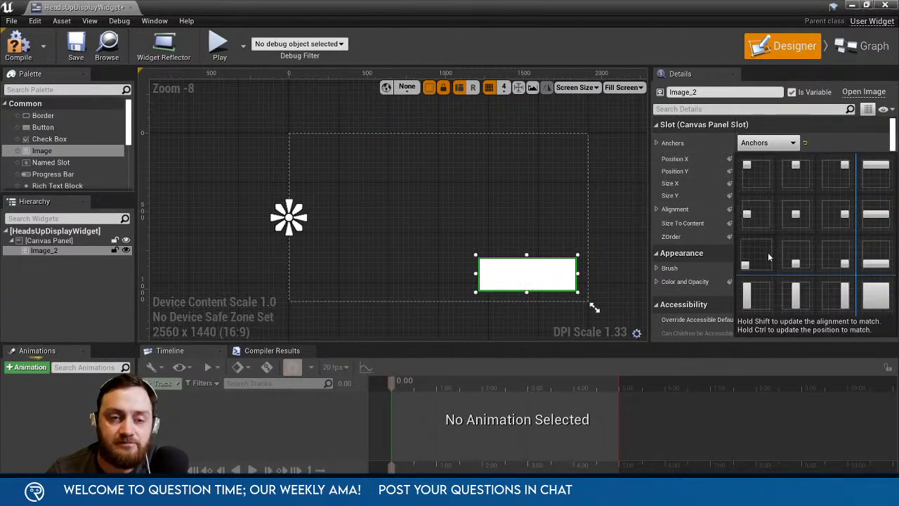
click(767, 252)
Apply the full-canvas stretch anchors to the image and reduce its left offset to about 199.
click(771, 143)
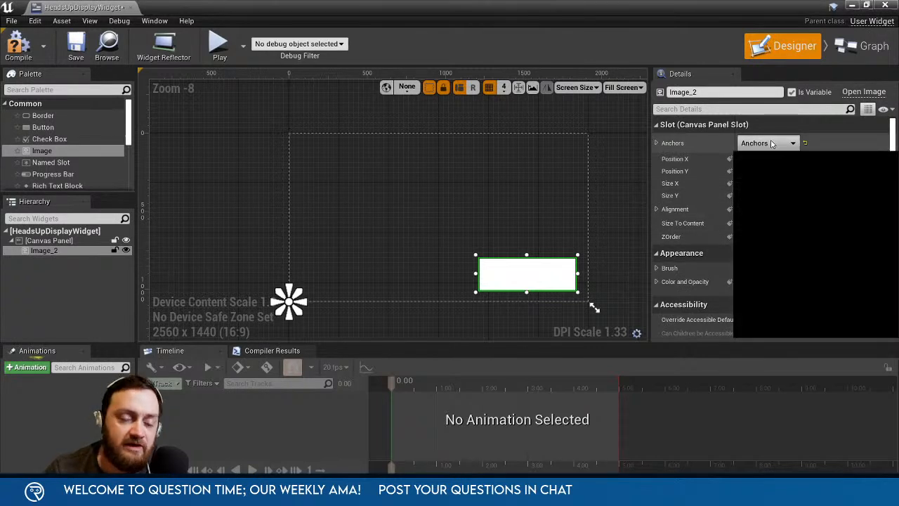
click(865, 300)
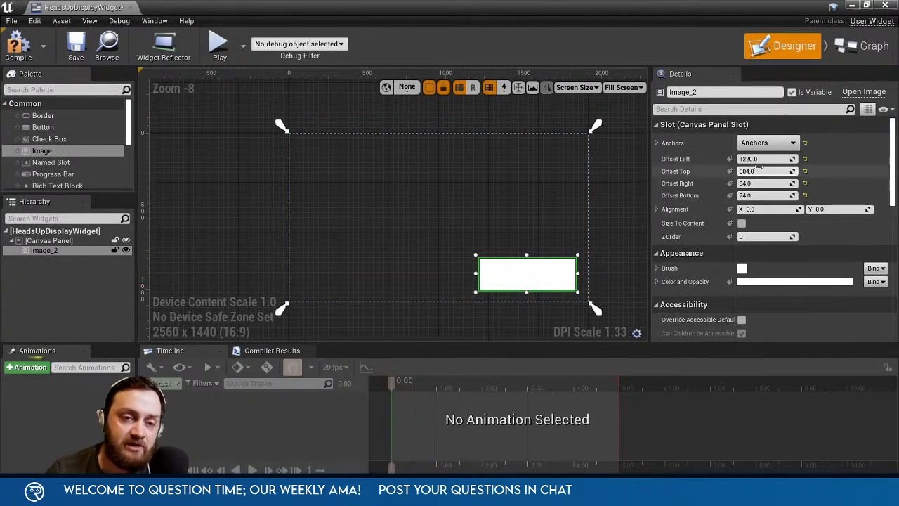
drag(766, 158, 709, 158)
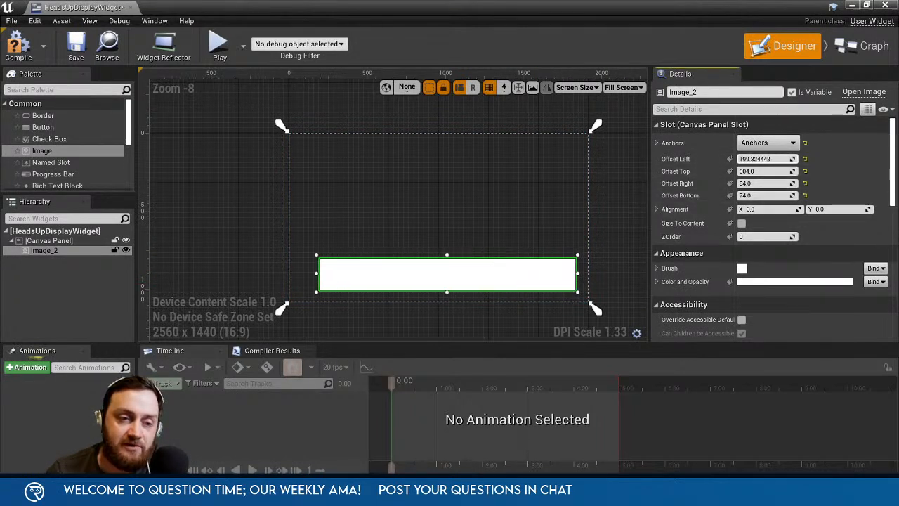
Set the image's left, top, right and bottom offsets all to 0.
click(780, 159)
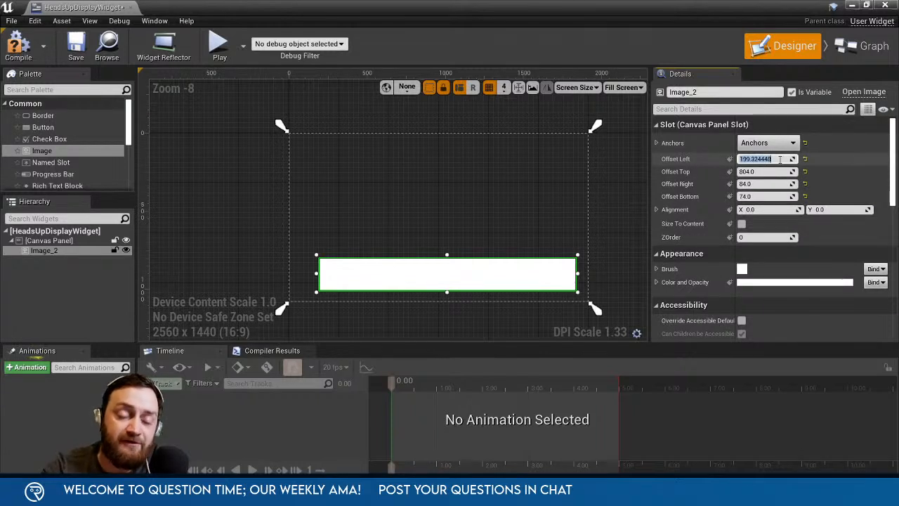
text(0)
key(Tab)
text(0)
key(Tab)
text(0)
key(Tab)
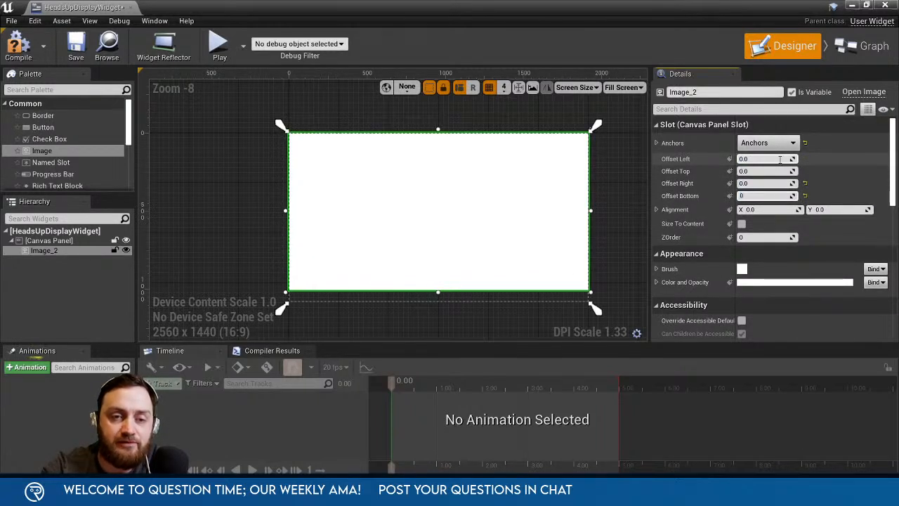
text(0)
key(Return)
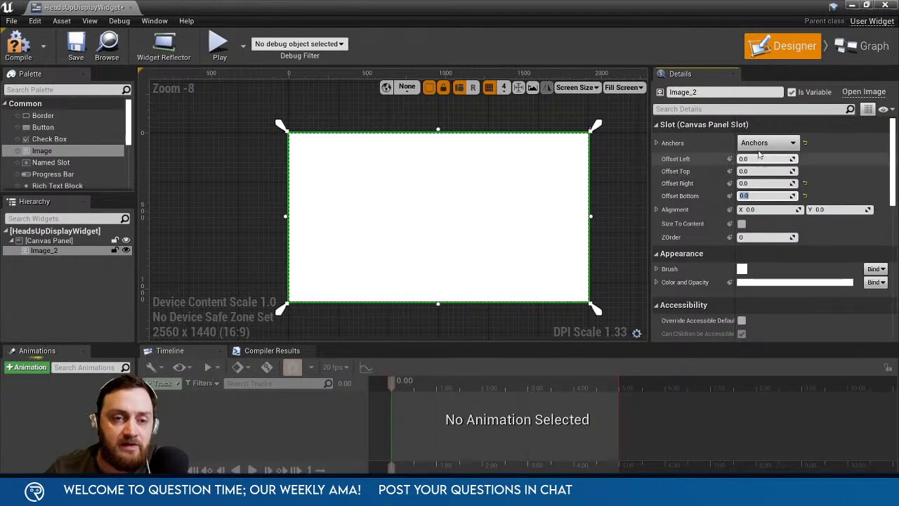
Anchor the image to the canvas centre and reset its size and position to the default values.
click(760, 145)
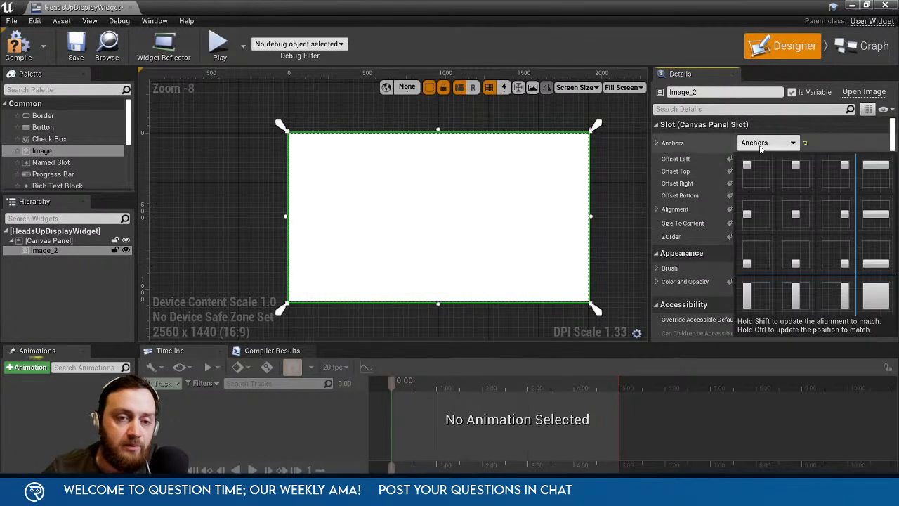
click(796, 215)
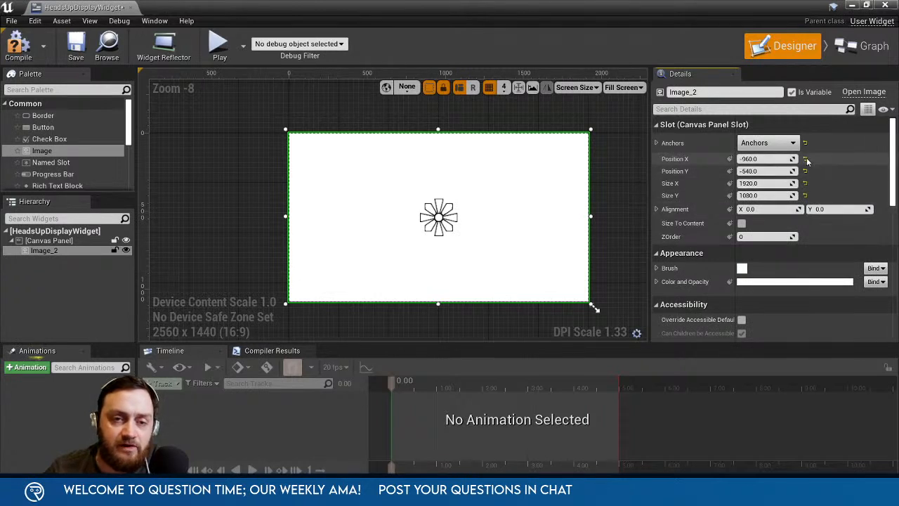
click(805, 183)
click(806, 195)
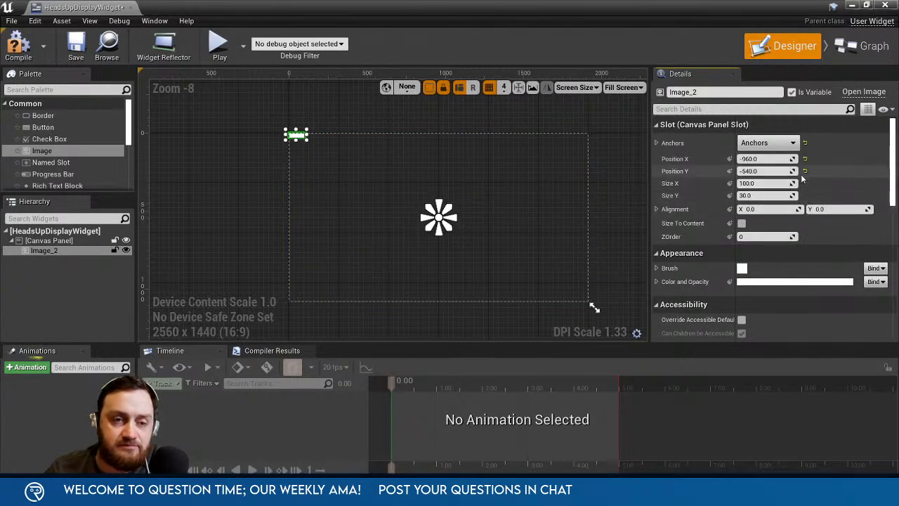
click(806, 159)
click(805, 171)
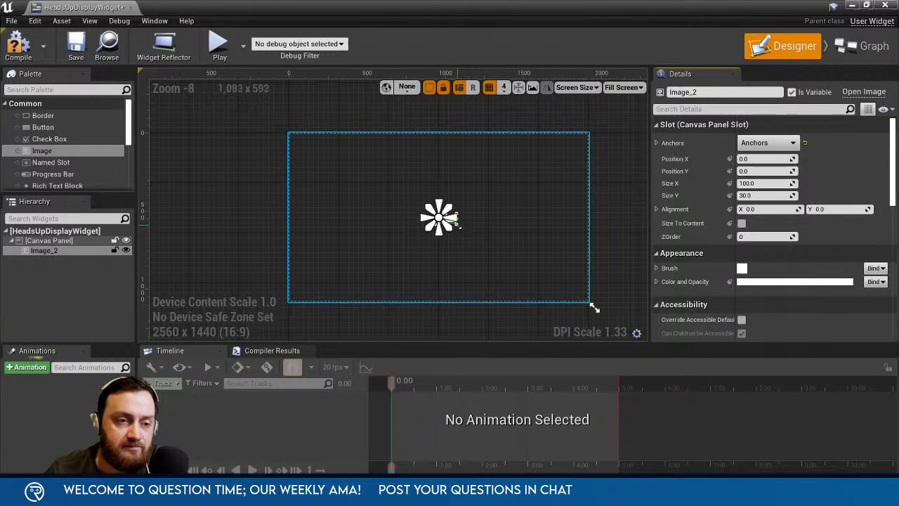
Enlarge the centre-anchored image to about 370 by 183.
drag(472, 236, 494, 249)
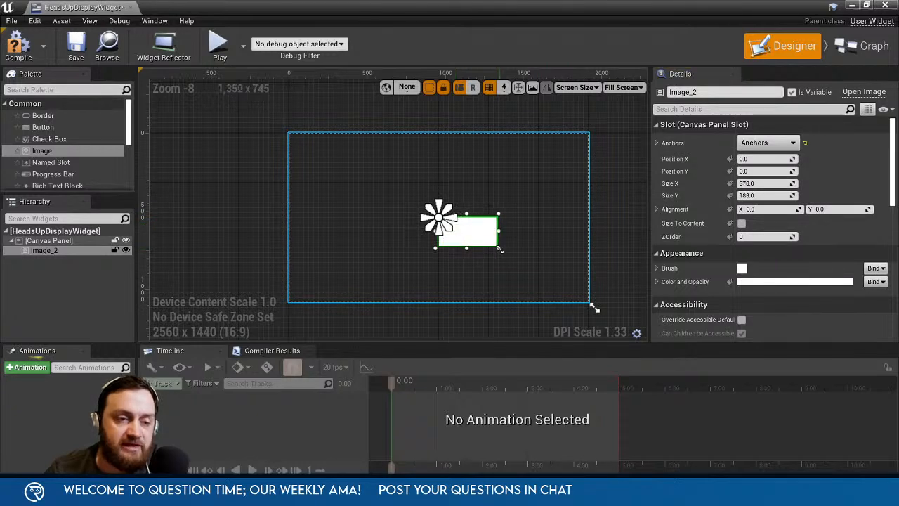
scroll(477, 253, up, 3)
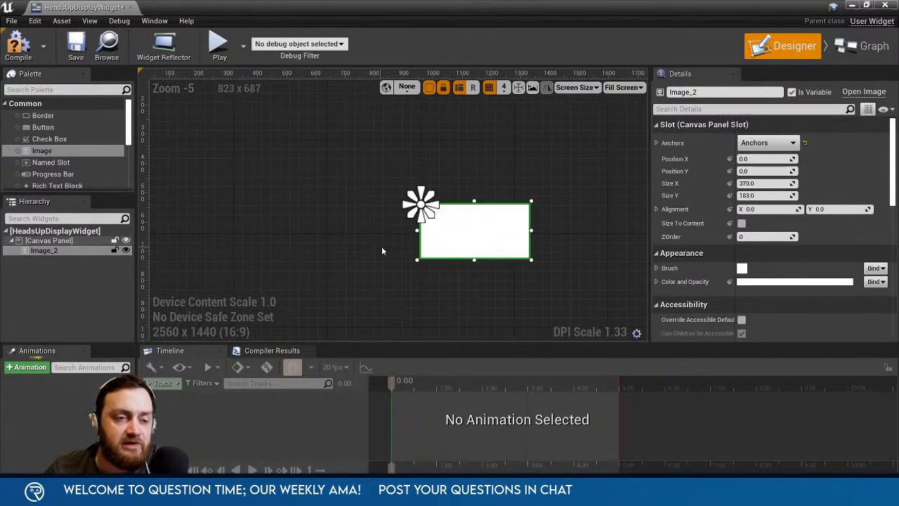
scroll(382, 251, down, 2)
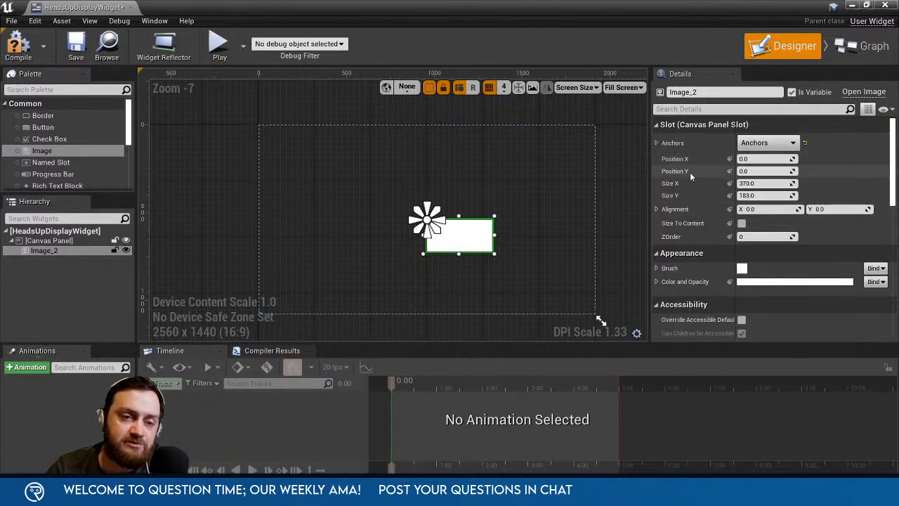
Set the image's alignment to 0.5 in X and 0.5 in Y so it centres on its anchor.
click(764, 142)
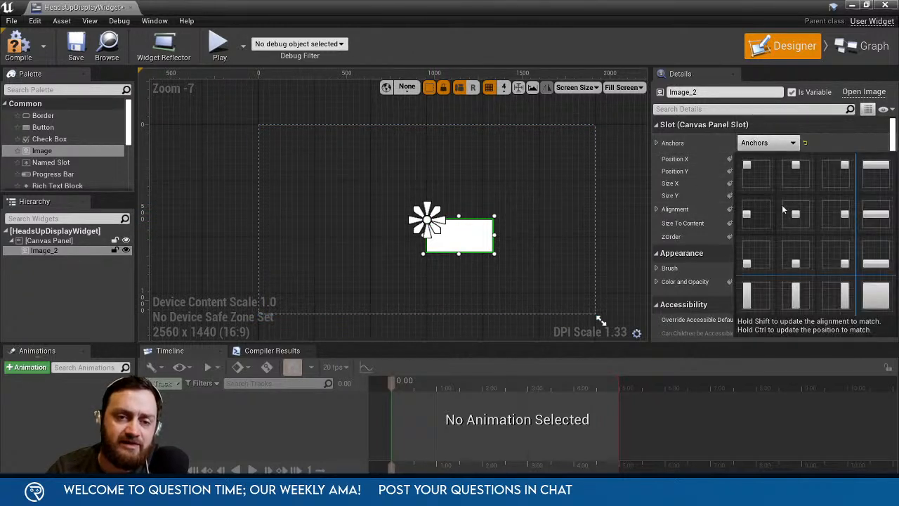
click(776, 144)
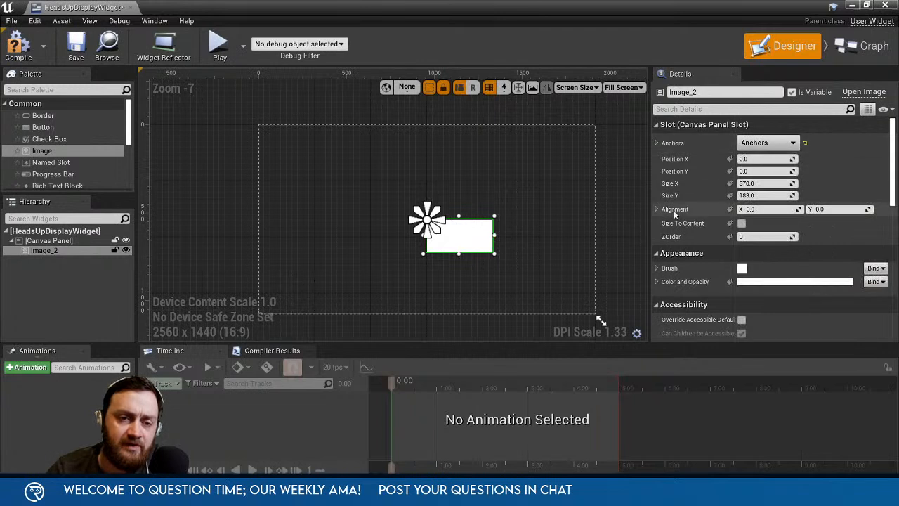
click(757, 210)
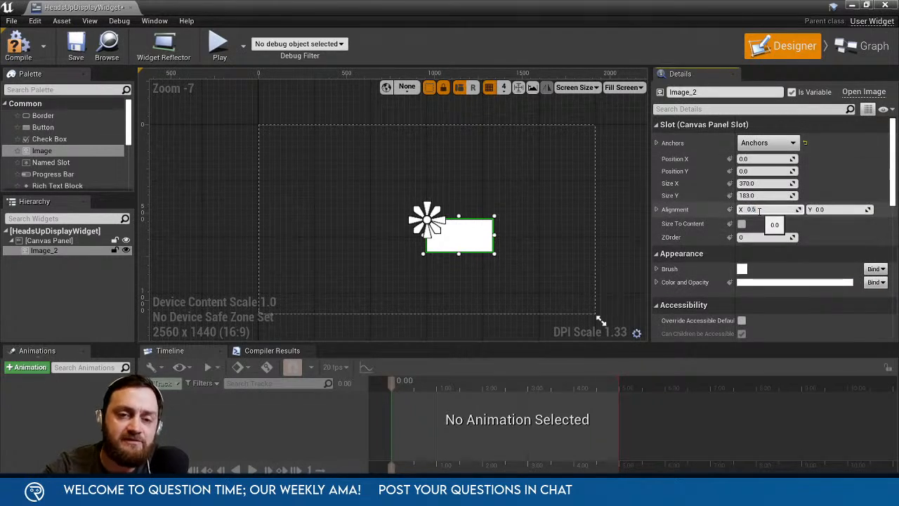
text(0.5)
key(Tab)
text(0)
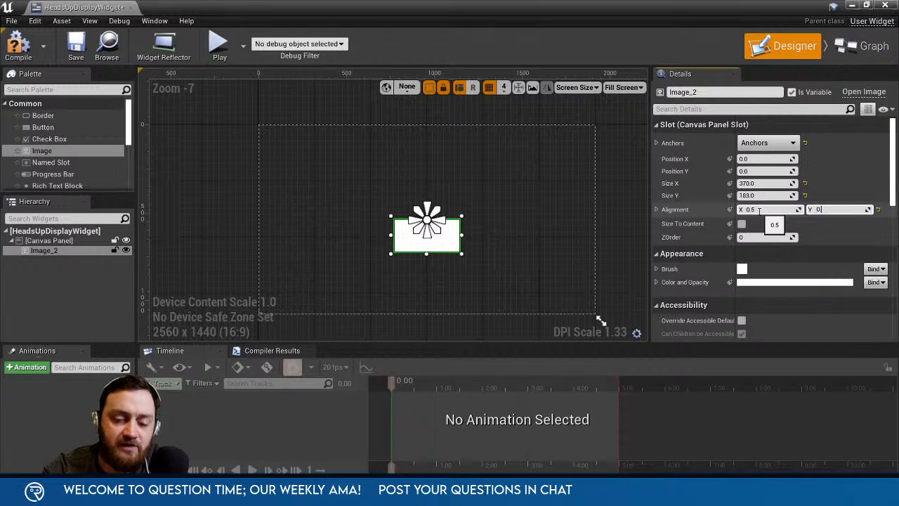
text(.5)
key(Return)
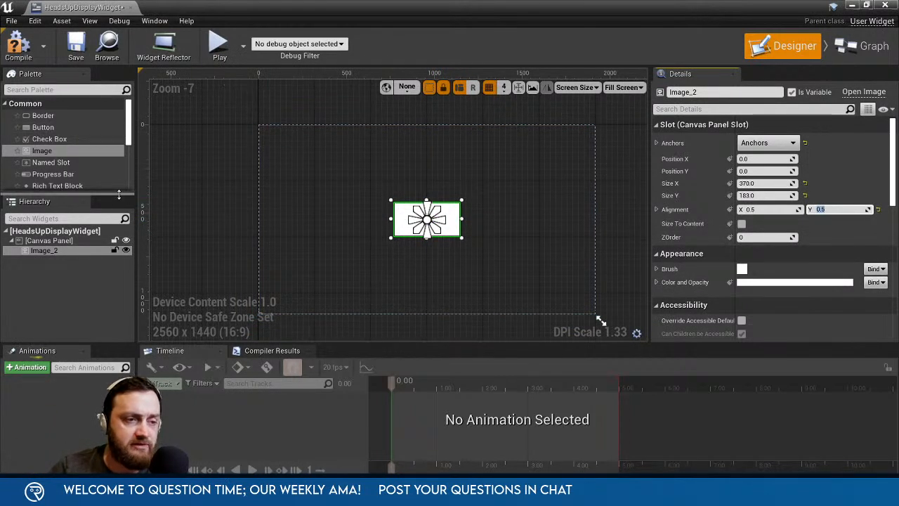
Delete the centred image from the canvas.
key(BackSpace)
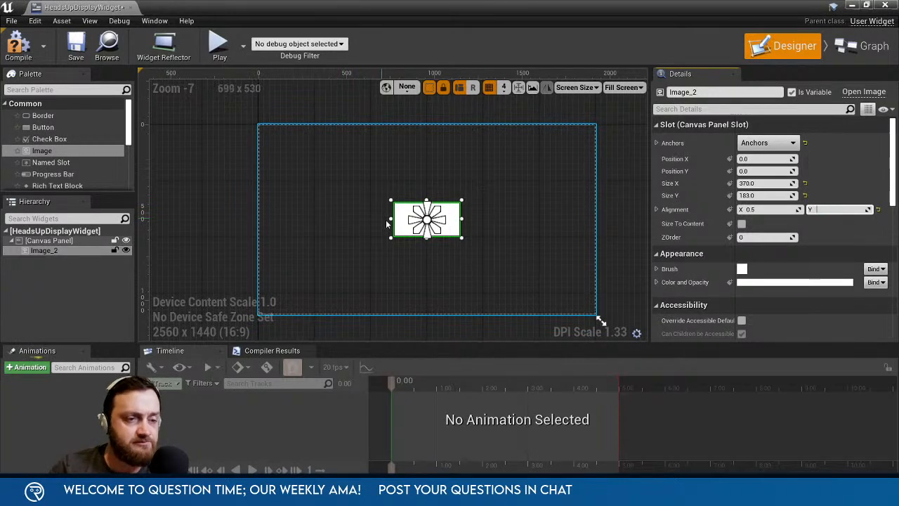
click(386, 224)
click(417, 224)
key(Delete)
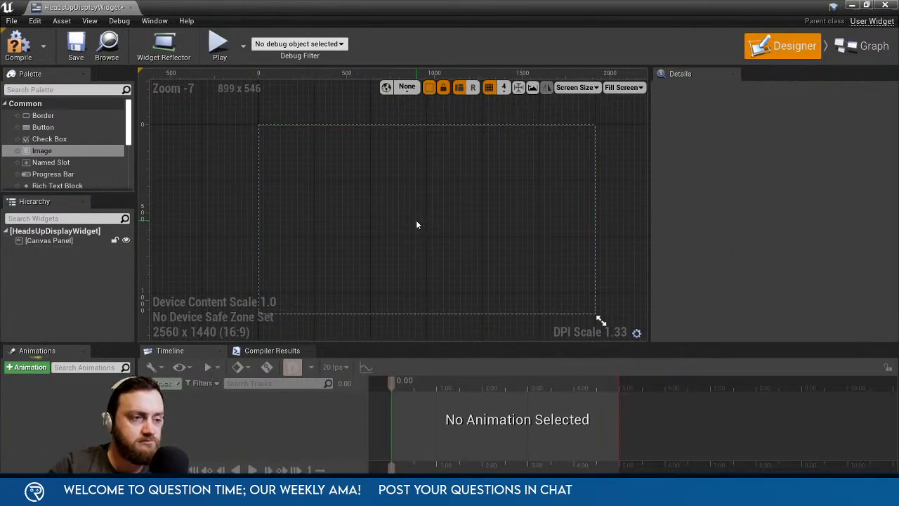
Place a Border widget in the upper-left area of the canvas at about 352, 324, sized about 263 by 221.
drag(41, 115, 351, 207)
click(332, 193)
click(321, 184)
Try to colour the border red by setting its Content Color and Opacity to full-saturation red.
scroll(706, 288, down, 1)
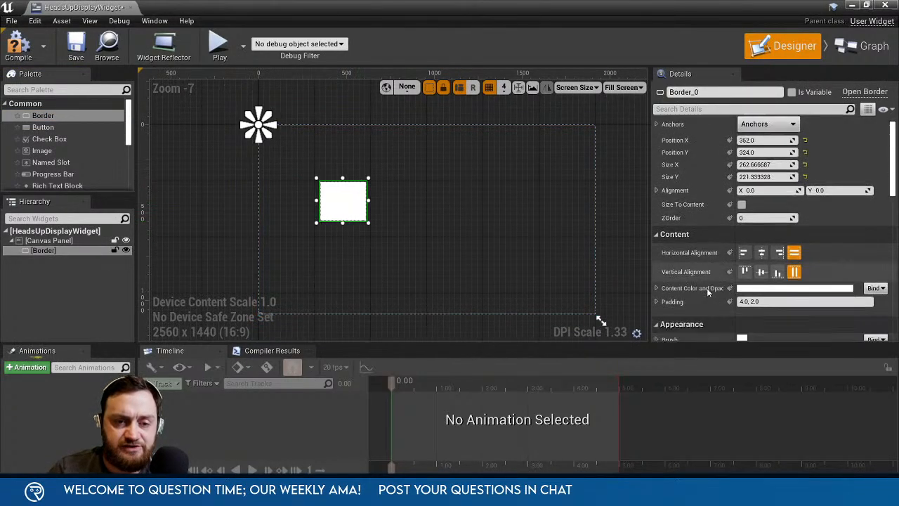
click(772, 291)
drag(706, 365, 745, 365)
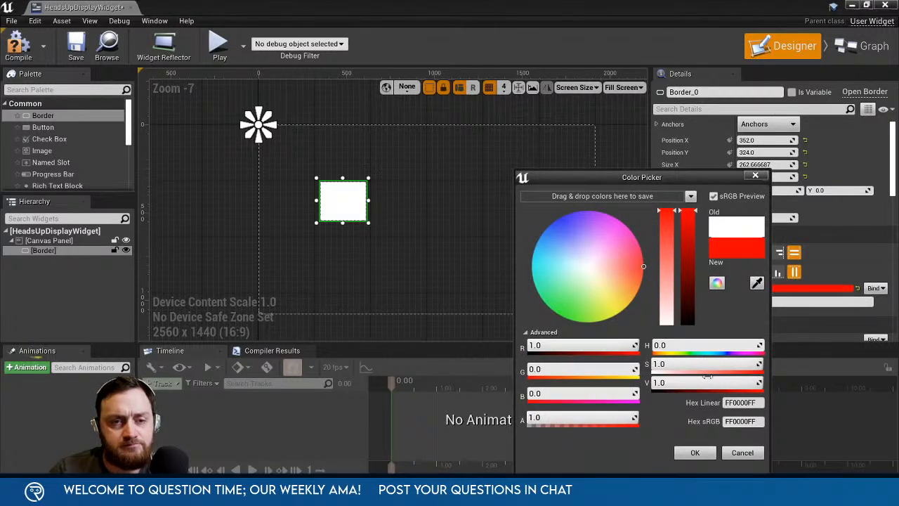
click(695, 453)
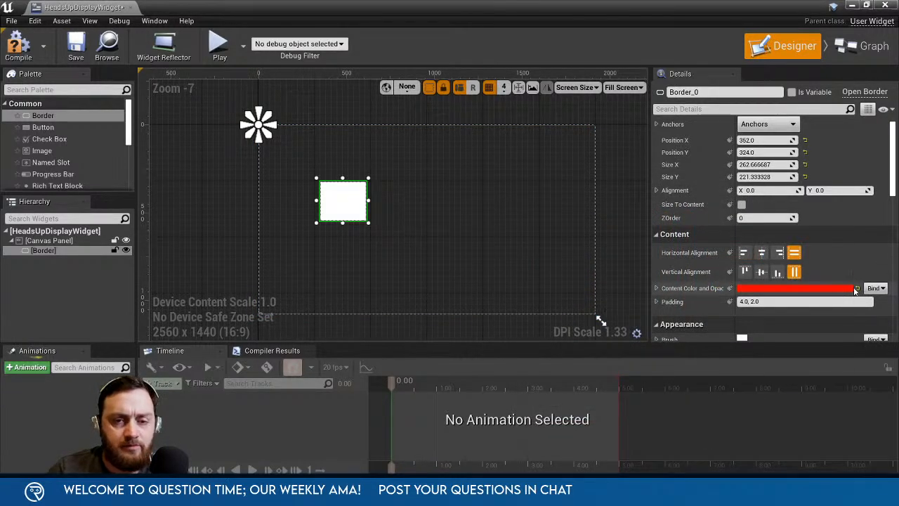
Set the border's Brush Color to fully saturated red.
scroll(712, 293, down, 2)
click(787, 279)
click(680, 260)
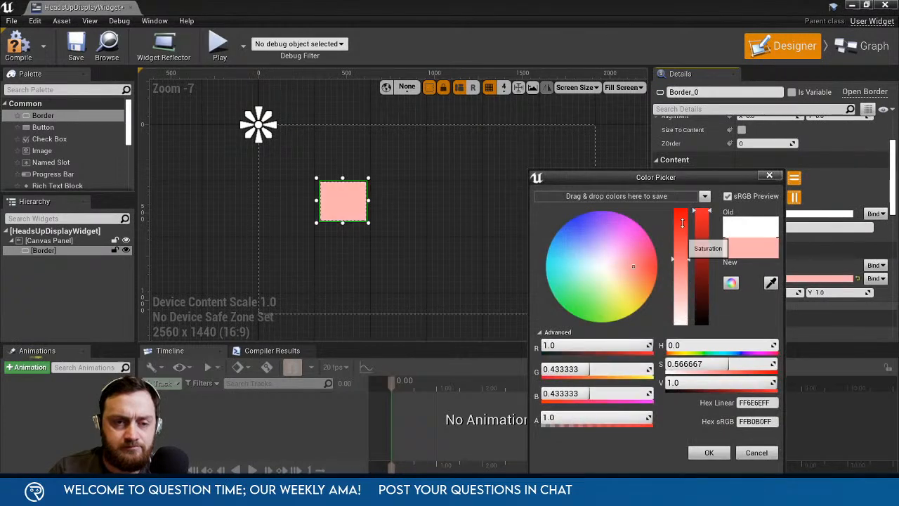
drag(681, 224, 680, 210)
click(709, 453)
Duplicate the red border and move the copy so it partly overlaps the original.
click(57, 250)
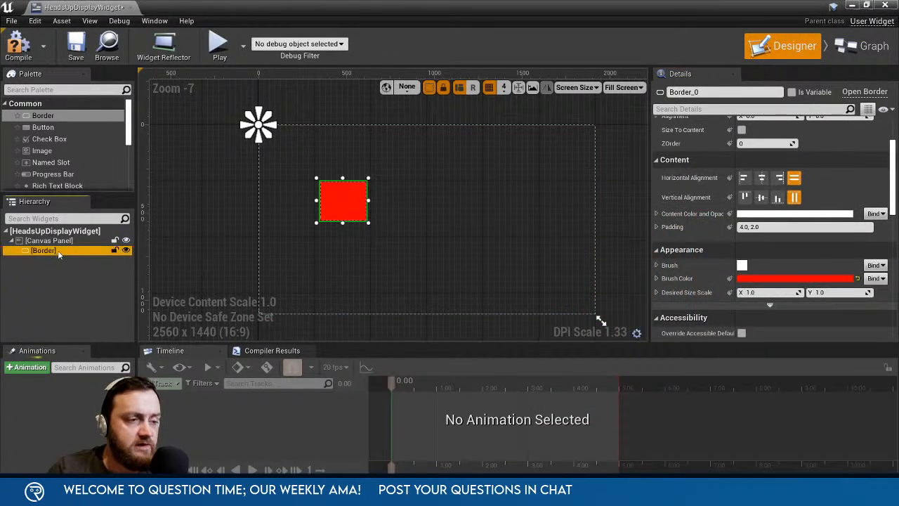
key(ctrl+d)
drag(283, 151, 383, 205)
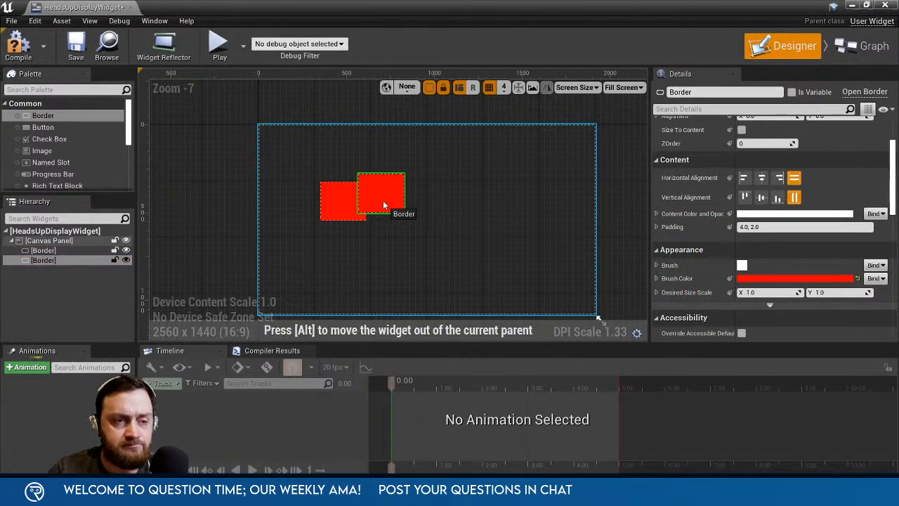
Set the copied border's Brush Color to blue-violet and move it to about 488, 336, covering half of the red one.
click(794, 279)
click(597, 220)
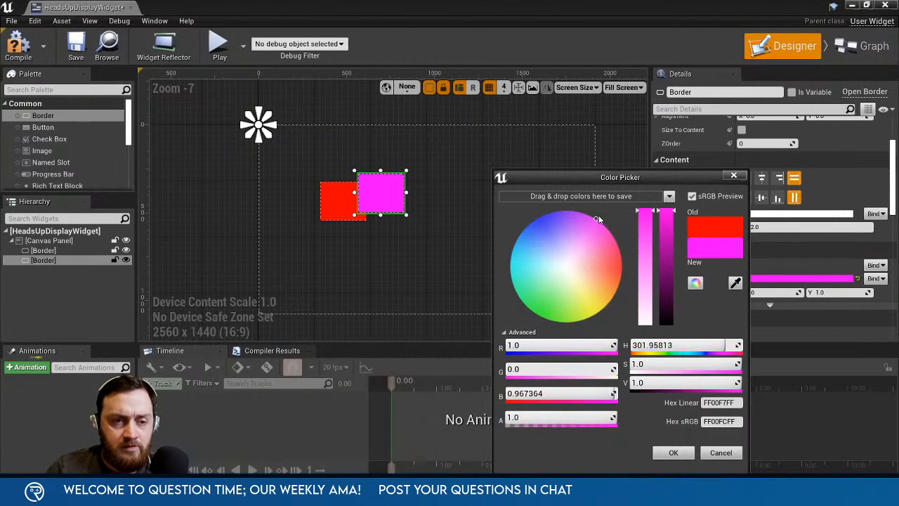
click(555, 216)
click(673, 452)
drag(389, 195, 375, 204)
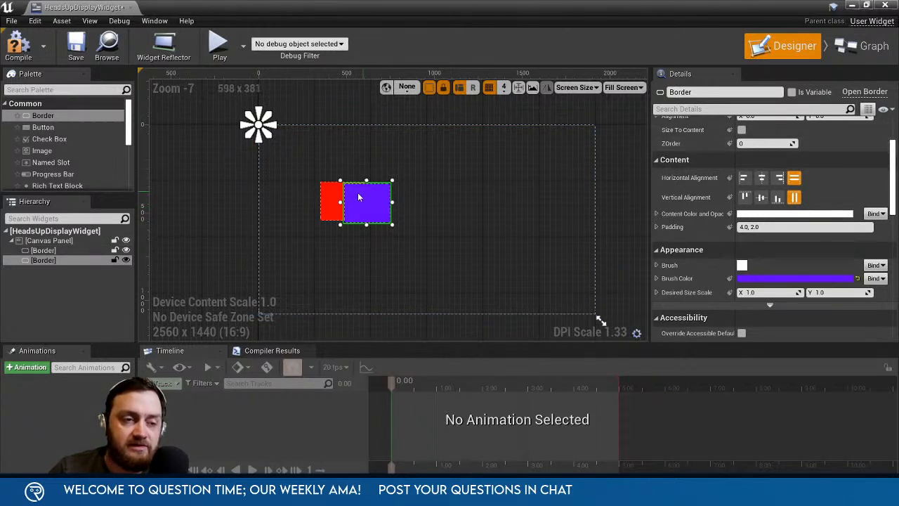
Set the red border's ZOrder to 1 so it draws in front of the blue-violet one.
click(330, 203)
click(751, 144)
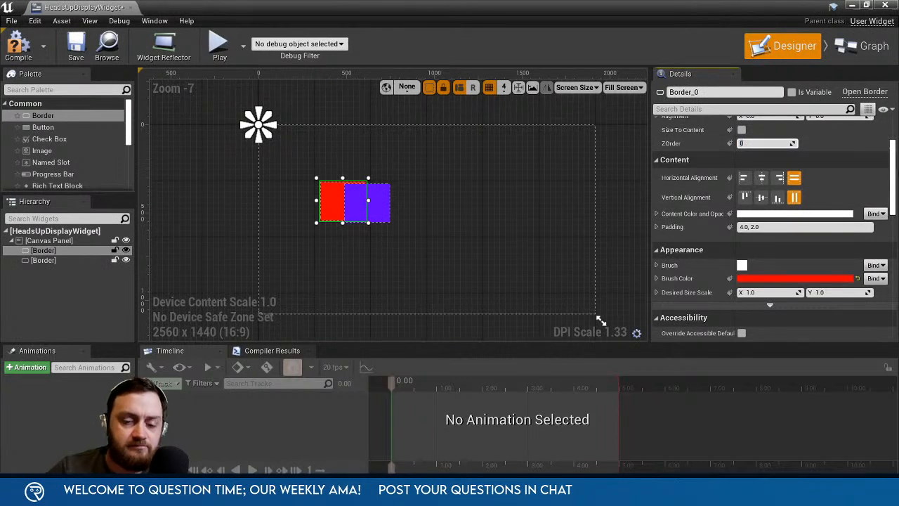
key(Return)
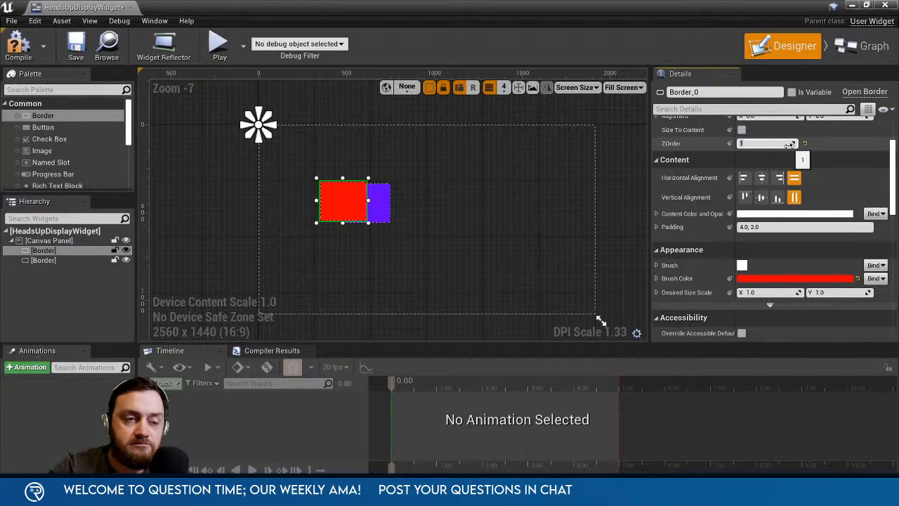
Set the blue-violet border's ZOrder to 3 so it draws in front of the red one.
click(375, 205)
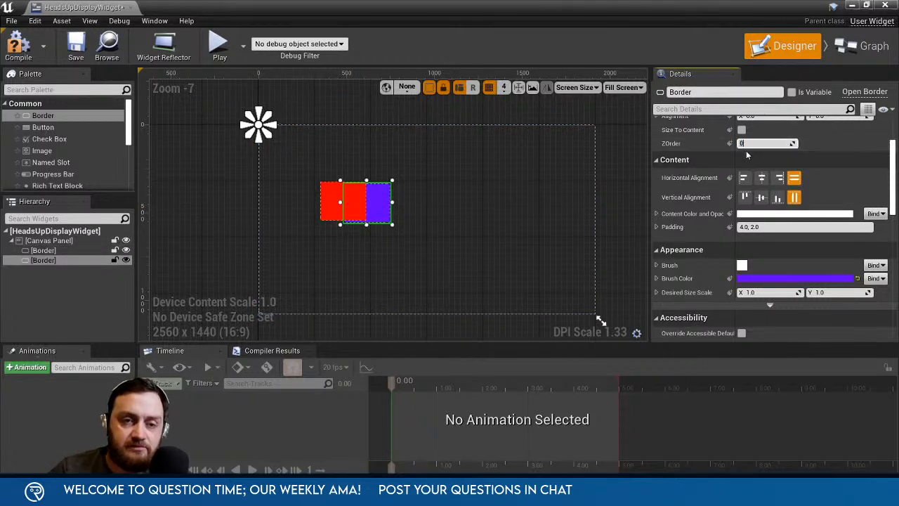
text(3)
key(Return)
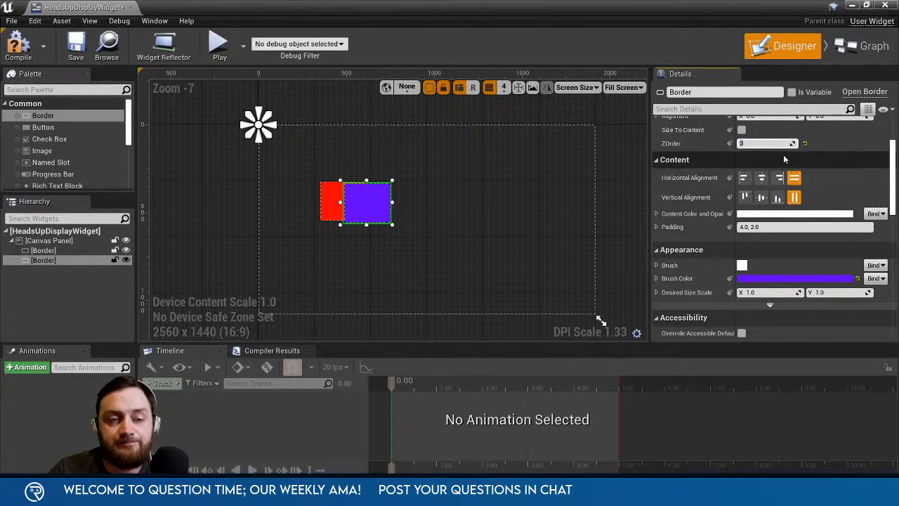
Reset the ZOrder of both borders to the default 0.
click(804, 143)
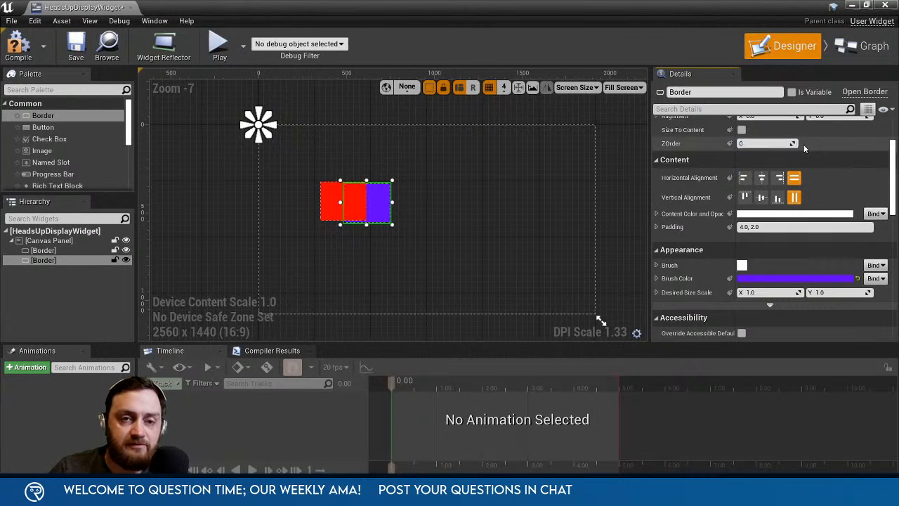
click(340, 199)
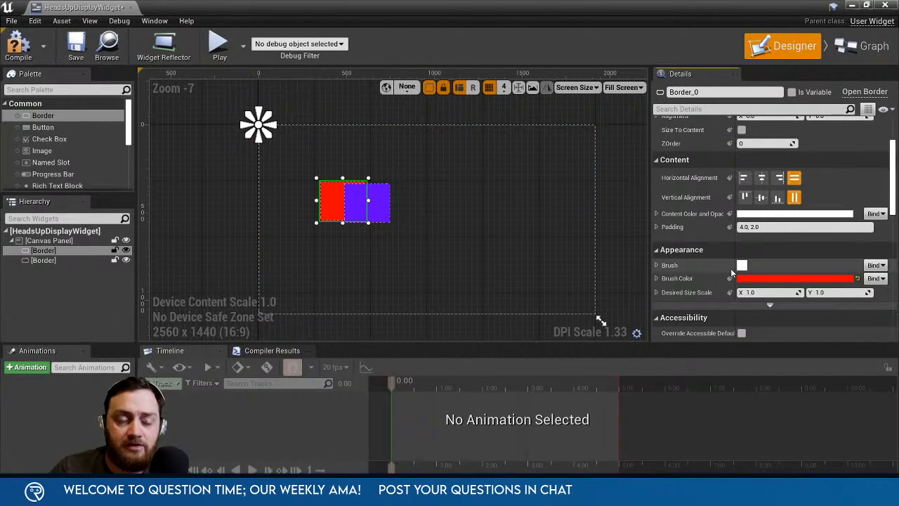
scroll(530, 234, up, 2)
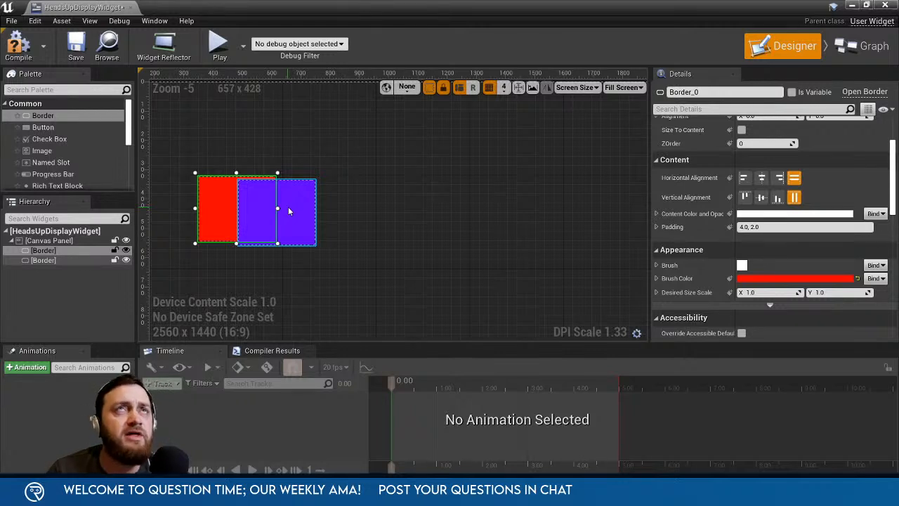
scroll(680, 254, up, 3)
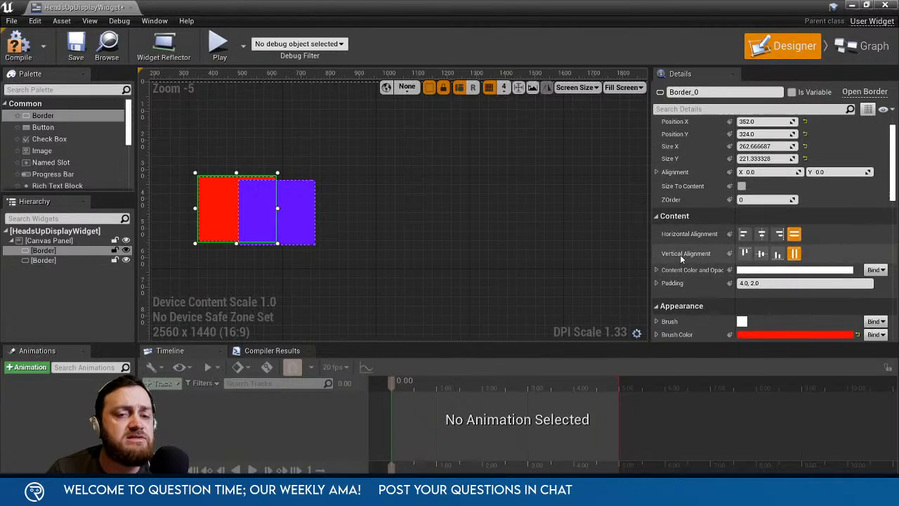
scroll(680, 255, up, 2)
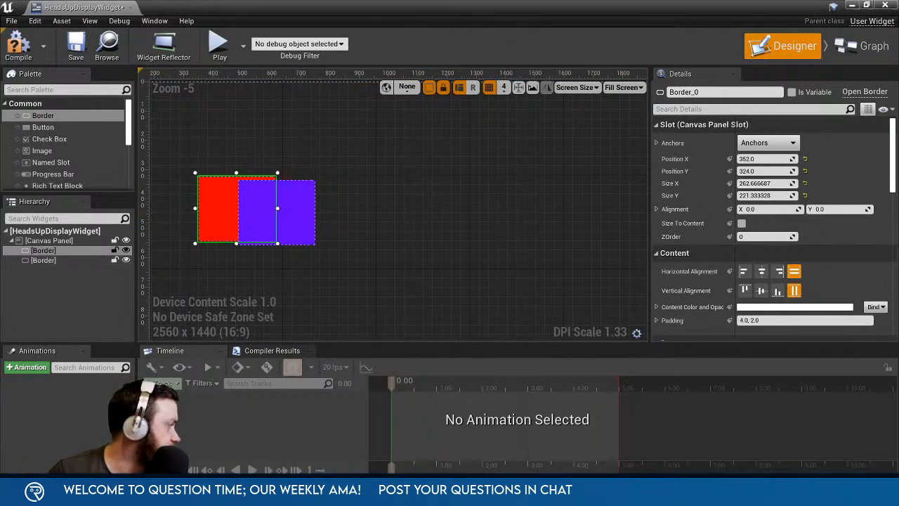
click(297, 215)
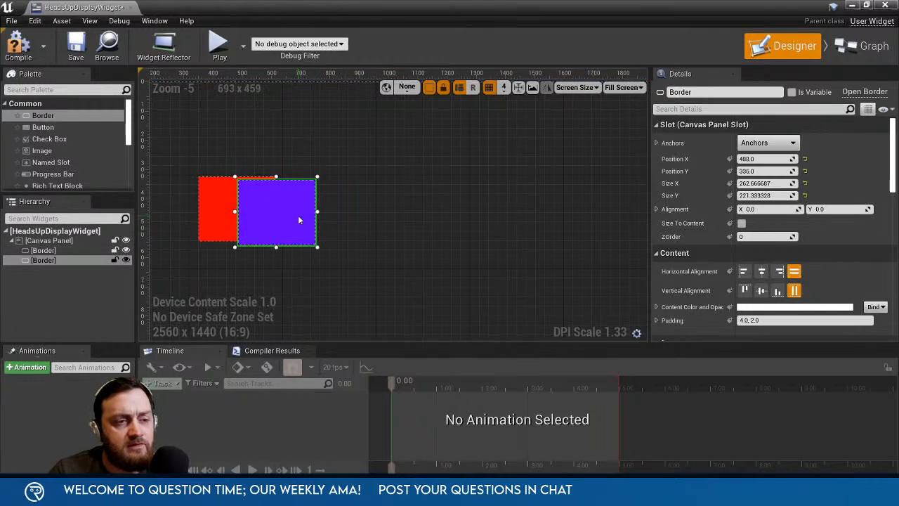
Add a Button widget in the upper-right area of the canvas at about 1460, 276.
scroll(363, 245, down, 3)
scroll(362, 245, down, 1)
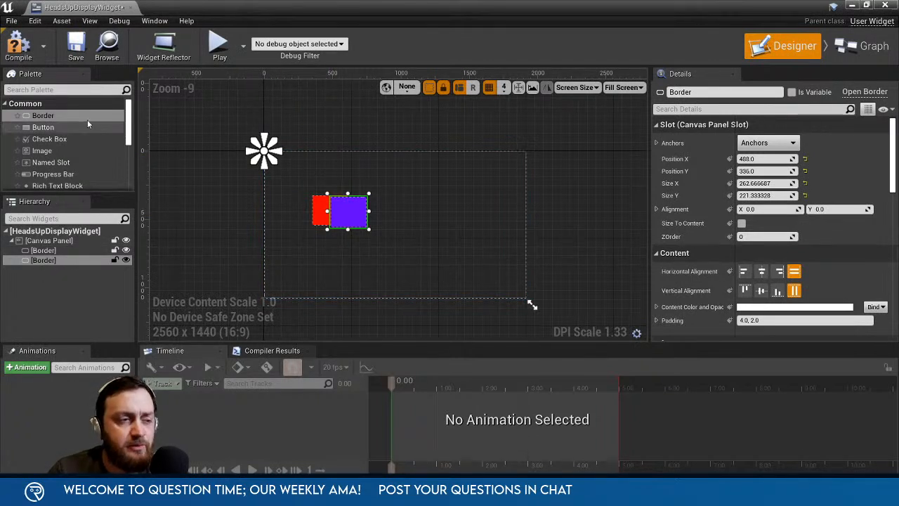
drag(49, 127, 469, 191)
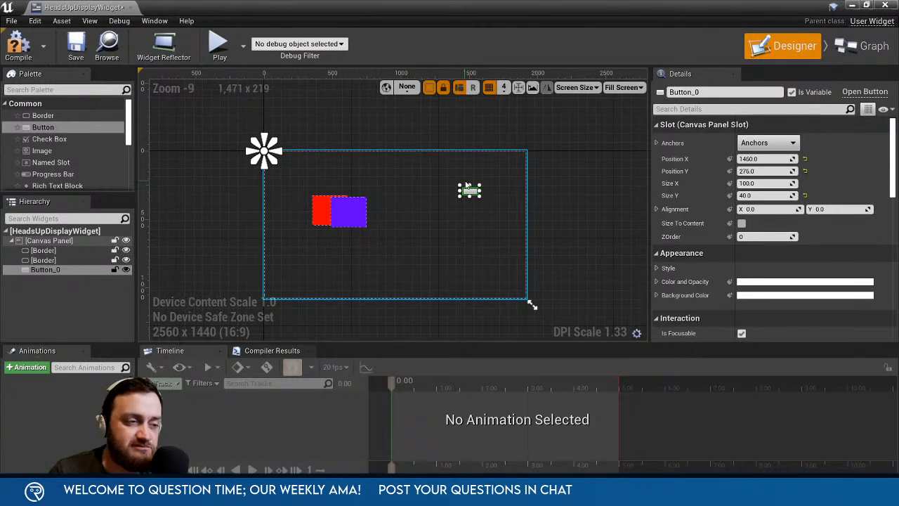
drag(77, 127, 66, 144)
Delete both borders and the button, leaving the canvas empty.
click(346, 208)
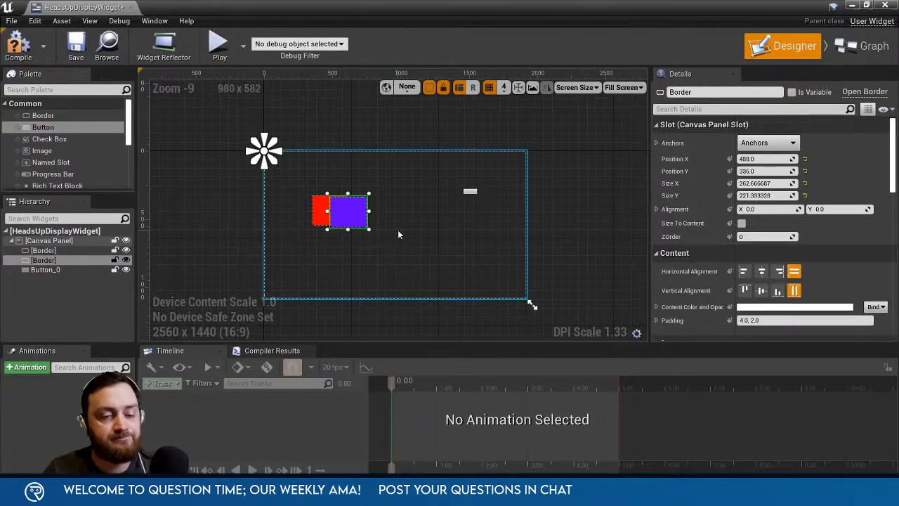
key(Delete)
key(Delete)
key(Delete)
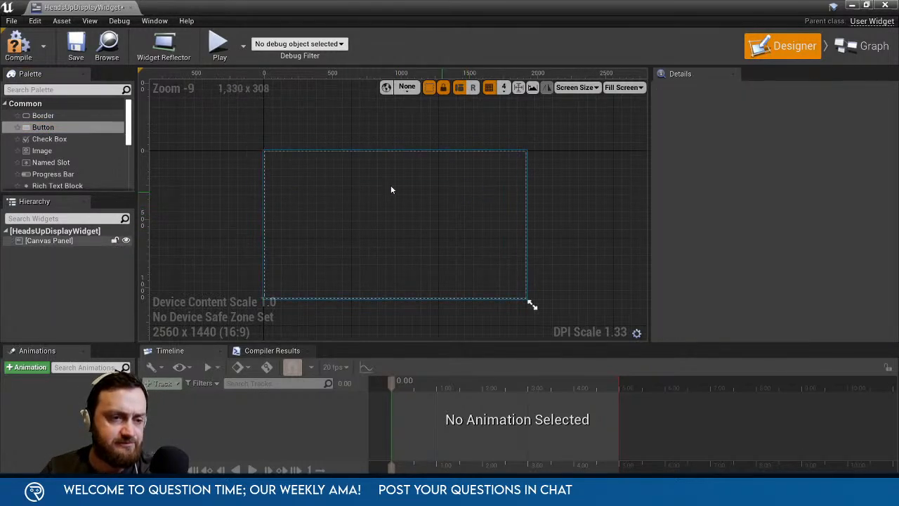
Enlarge the widget palette vertically and collapse its Common category.
click(155, 200)
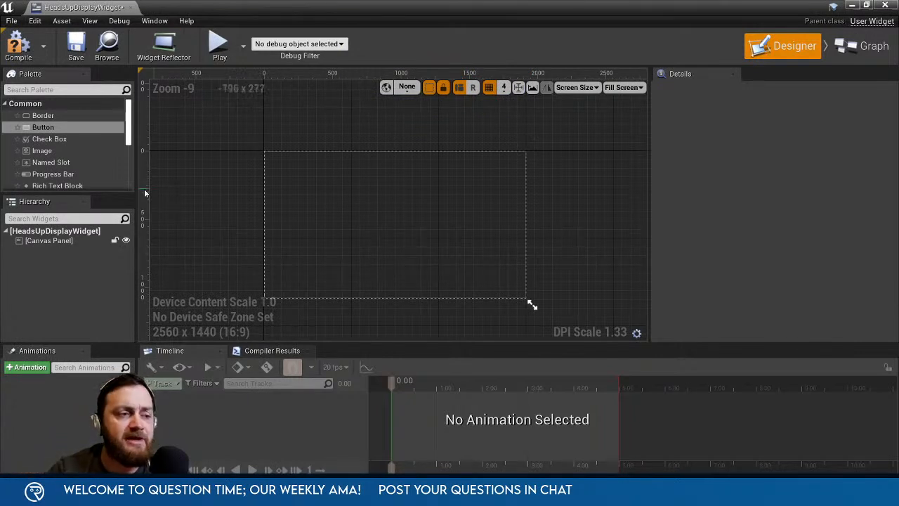
drag(107, 191, 104, 289)
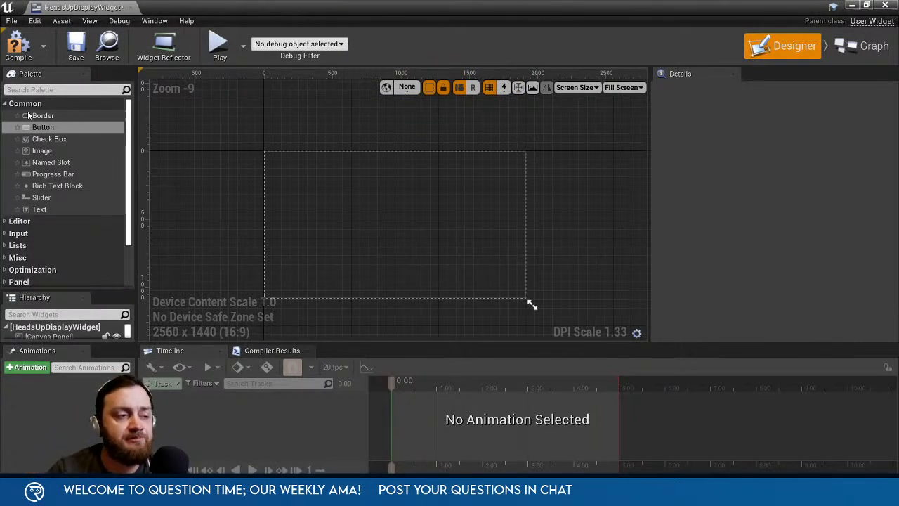
click(10, 105)
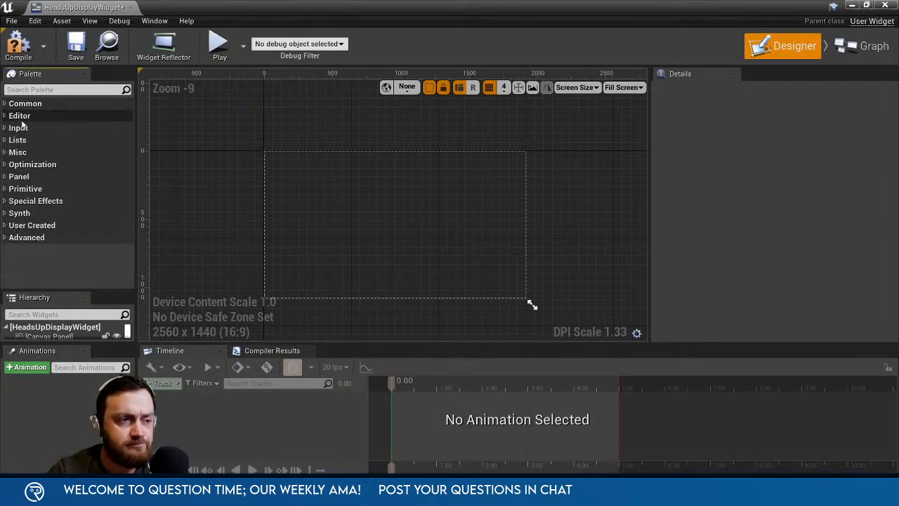
Look through the Editor, Input, Lists, Misc and Optimization categories of the widget palette, collapsing each one again.
click(5, 116)
click(5, 116)
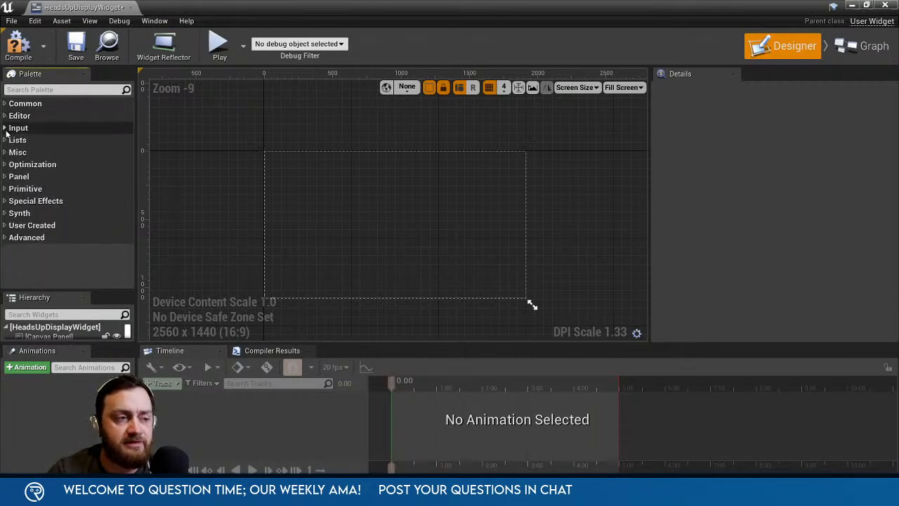
click(6, 128)
click(6, 128)
click(6, 139)
click(6, 140)
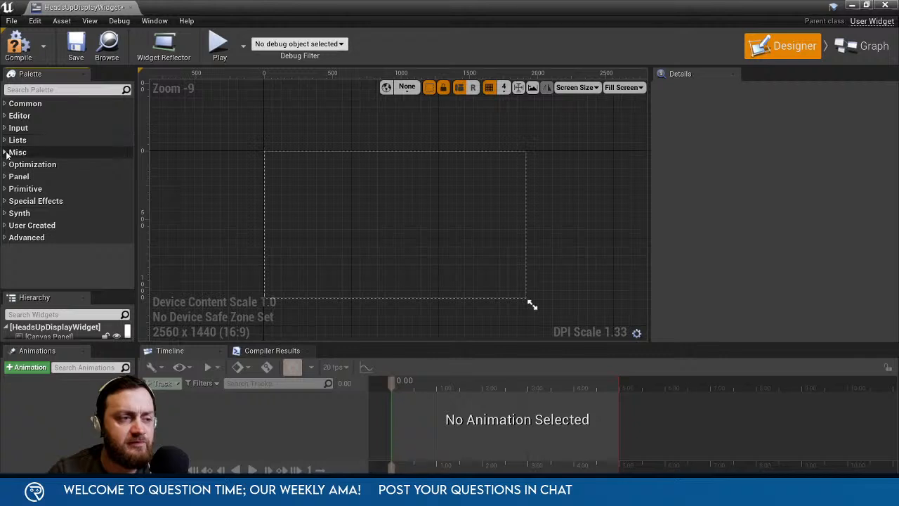
click(5, 152)
click(6, 152)
click(6, 164)
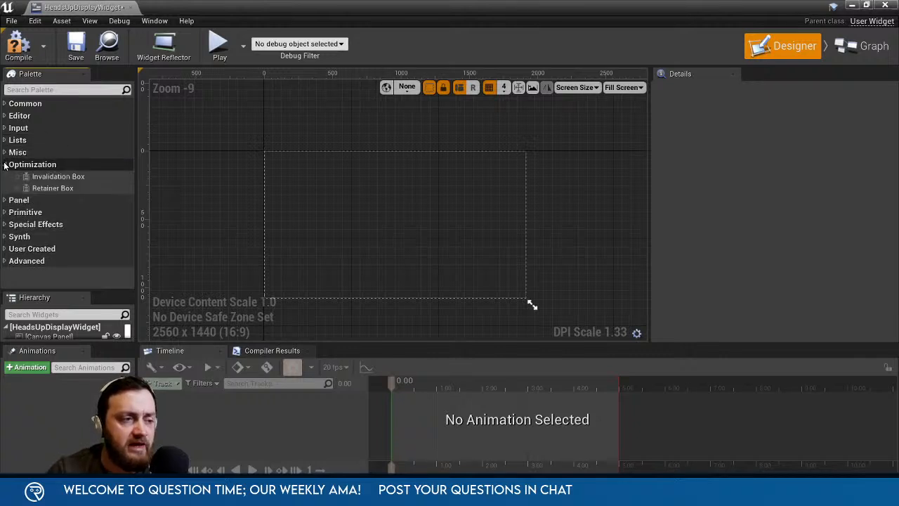
click(6, 165)
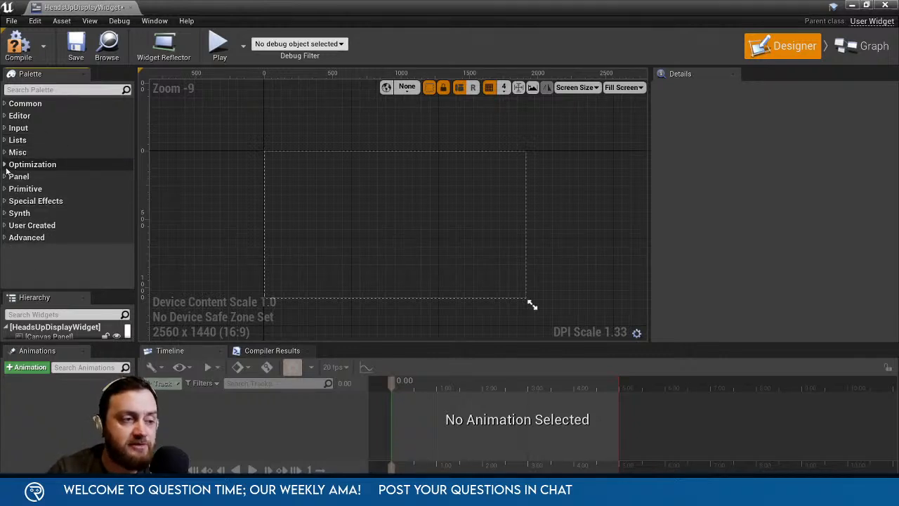
Add a Grid Panel from the Panel category to the canvas at 260, 164, about 601 by 373 in size.
click(6, 177)
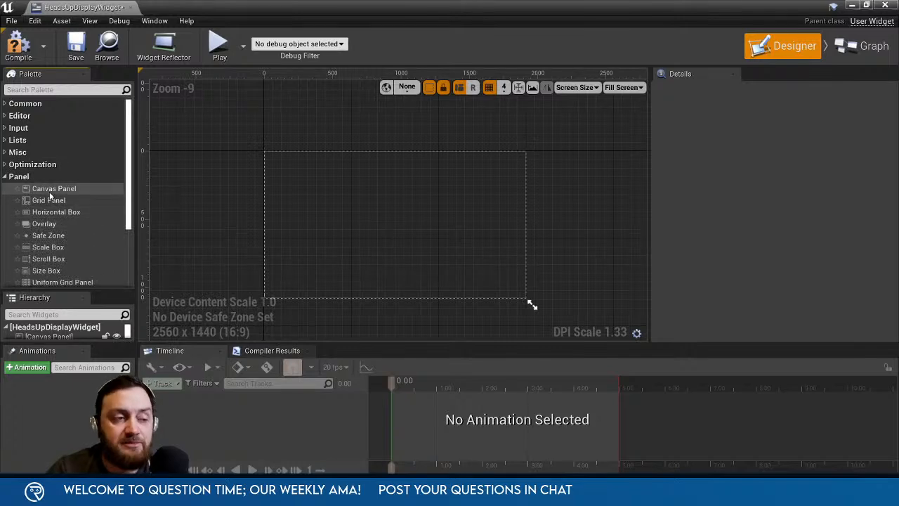
scroll(49, 194, down, 1)
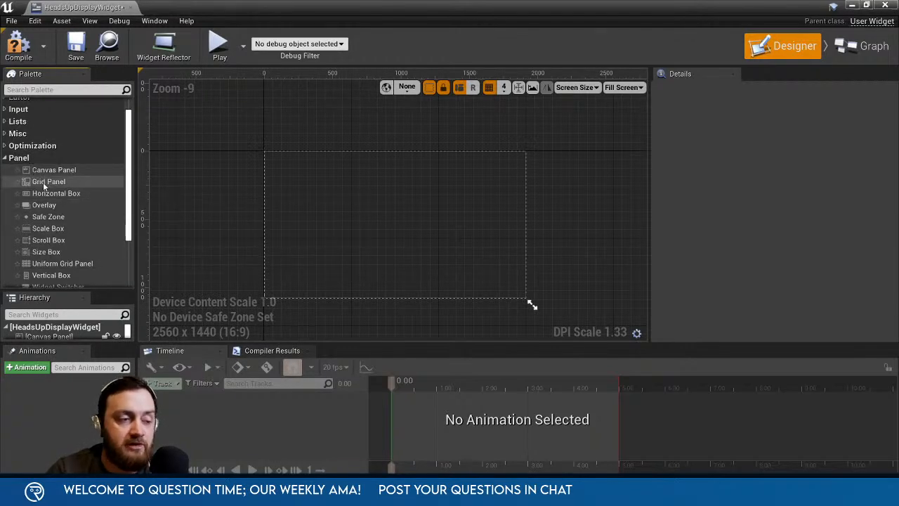
scroll(66, 197, down, 2)
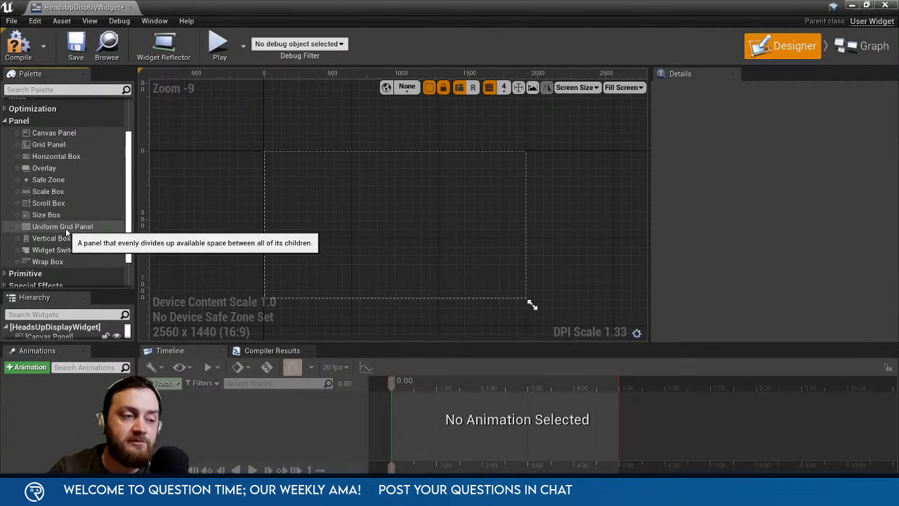
drag(49, 144, 384, 226)
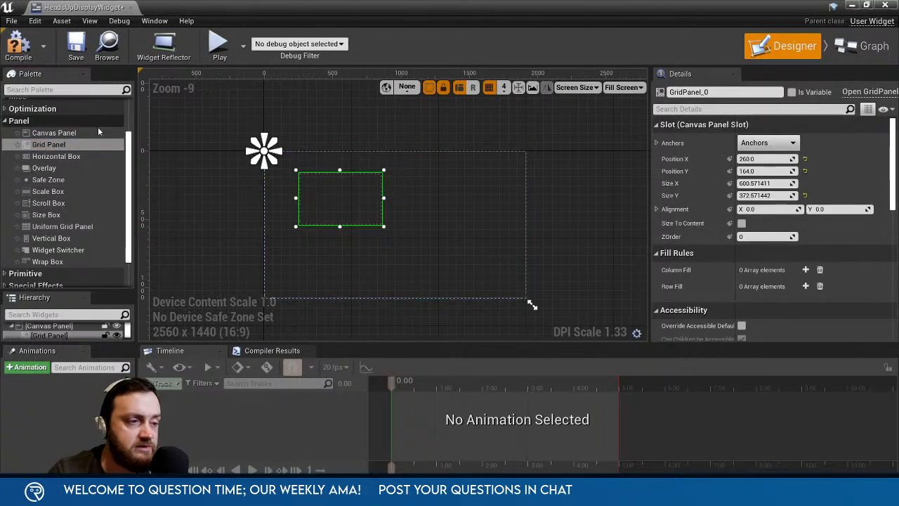
Add three Button widgets from the Common category inside the grid panel.
scroll(91, 183, up, 3)
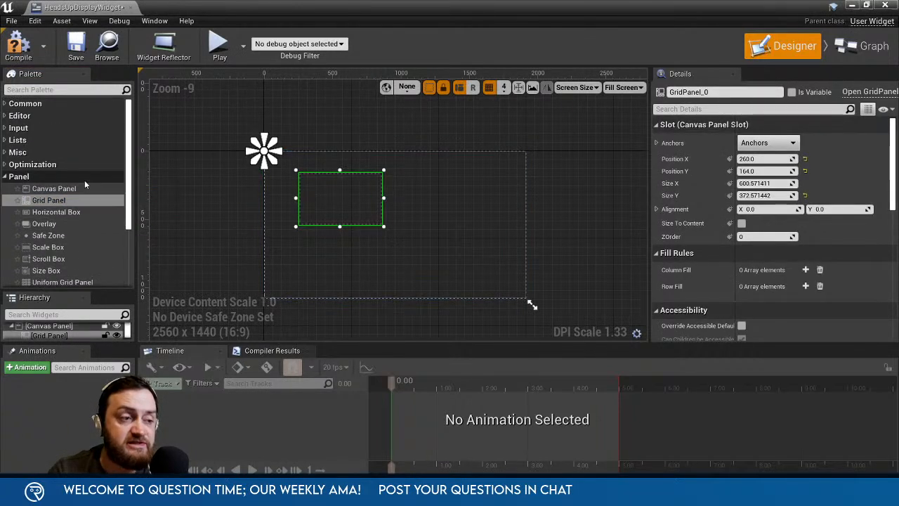
click(10, 103)
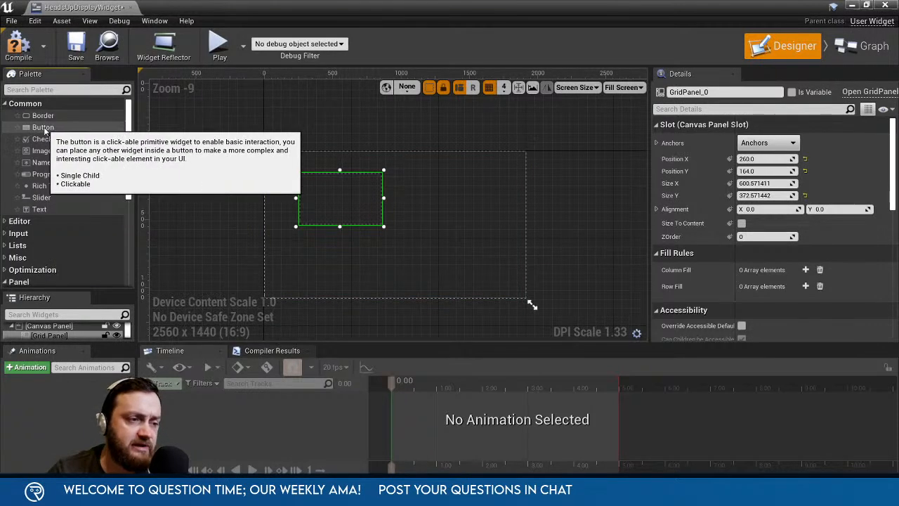
click(65, 129)
drag(64, 130, 333, 191)
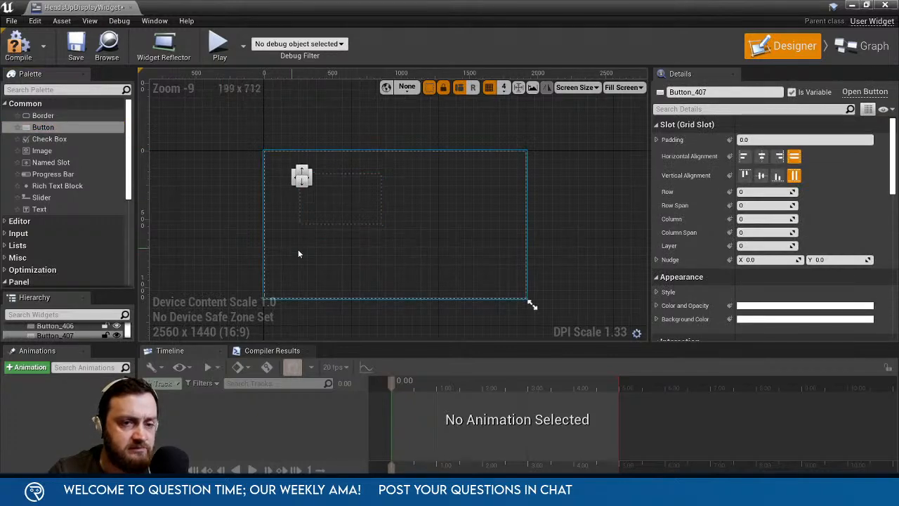
scroll(320, 253, up, 6)
right_drag(323, 177, 382, 422)
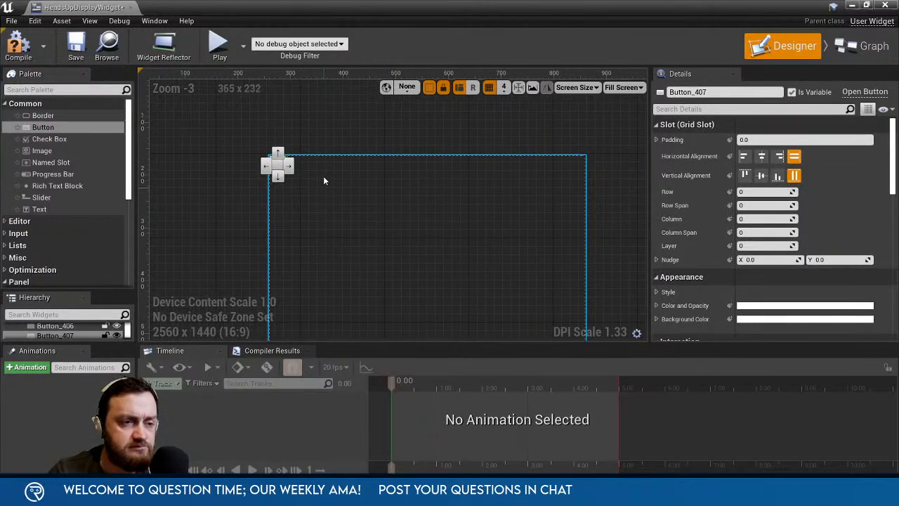
drag(40, 132, 367, 206)
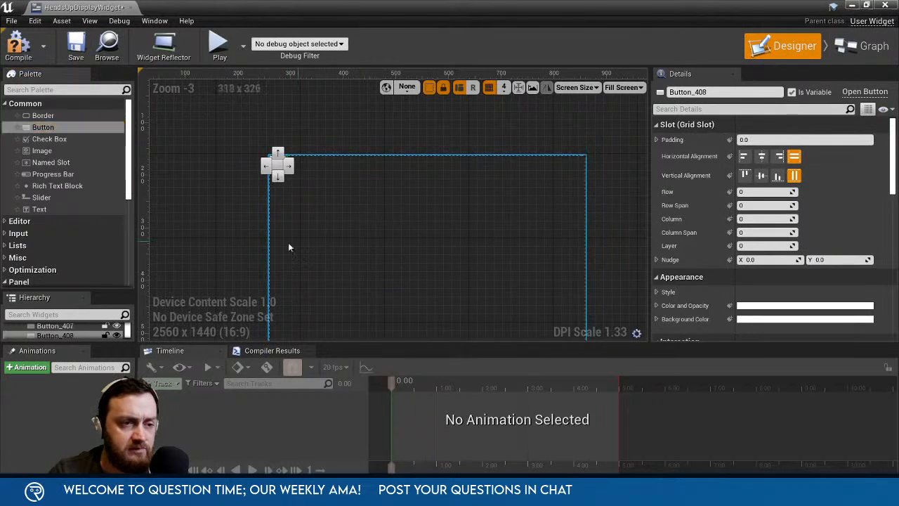
Move the third button to grid column 2 and the second button to column 3.
click(291, 168)
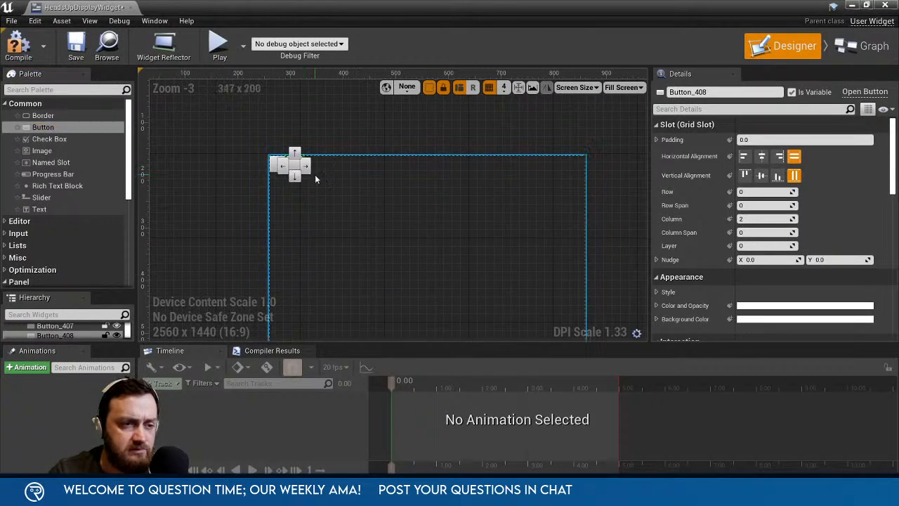
click(275, 168)
double_click(290, 166)
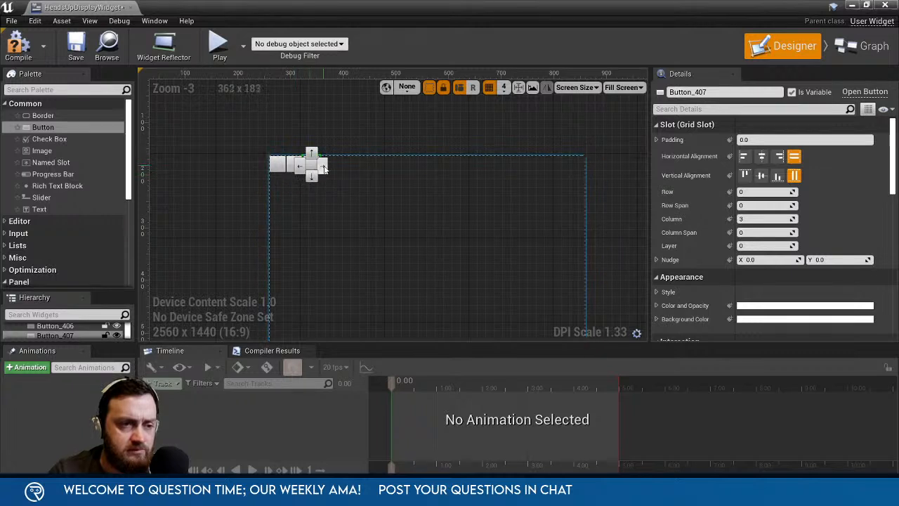
click(282, 210)
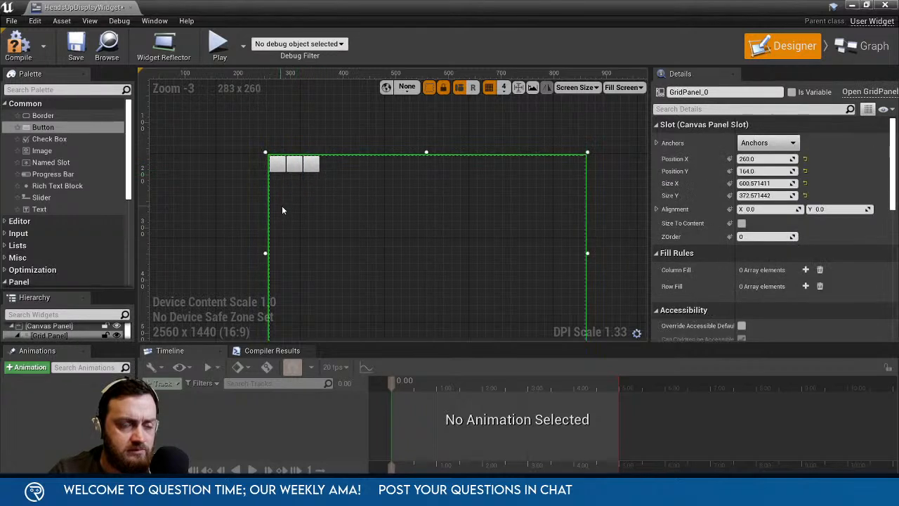
Set the Column Span of the button in grid column 2 to 5.
click(296, 166)
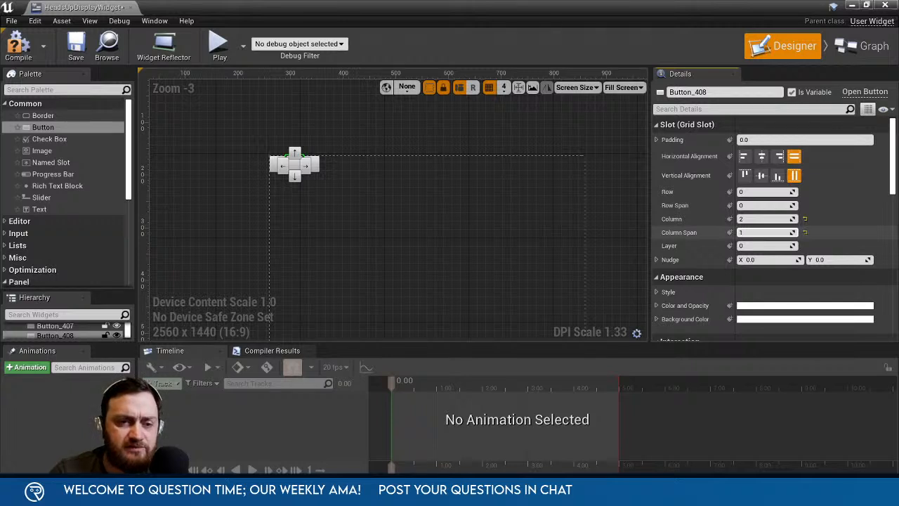
drag(765, 232, 788, 232)
click(324, 174)
click(297, 168)
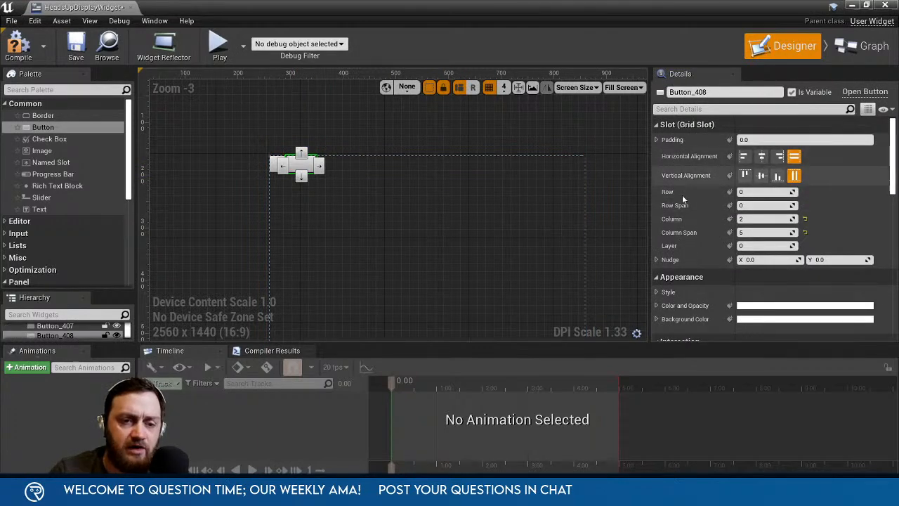
Enlarge the widget hierarchy area, shrink the animation timeline area, and select the grid panel in the hierarchy.
scroll(41, 274, down, 5)
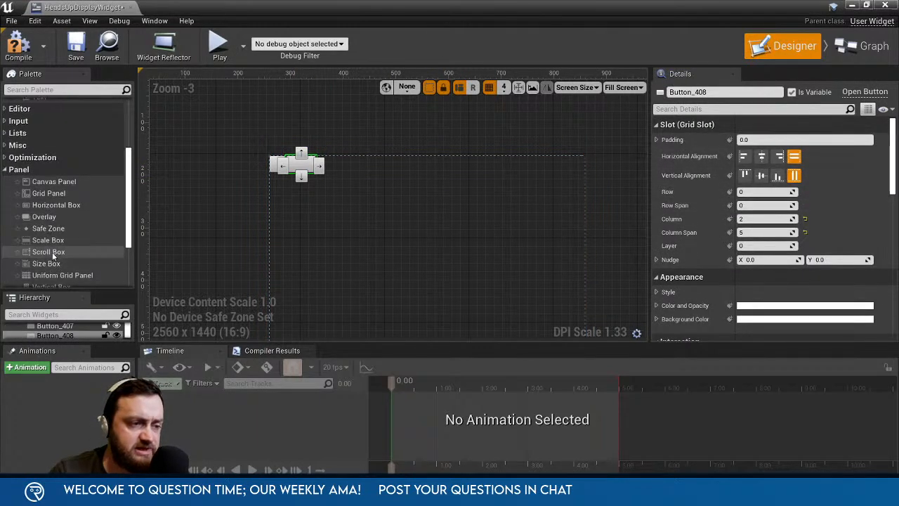
drag(61, 289, 66, 191)
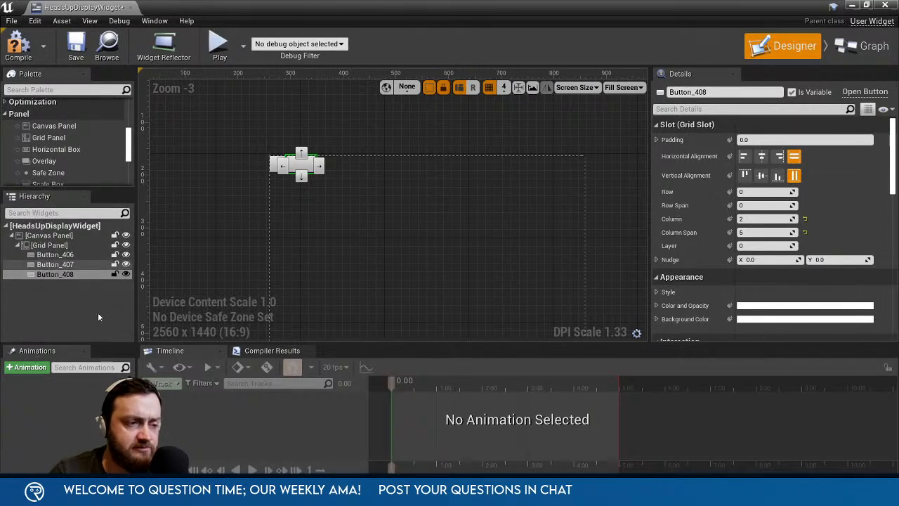
drag(104, 344, 106, 418)
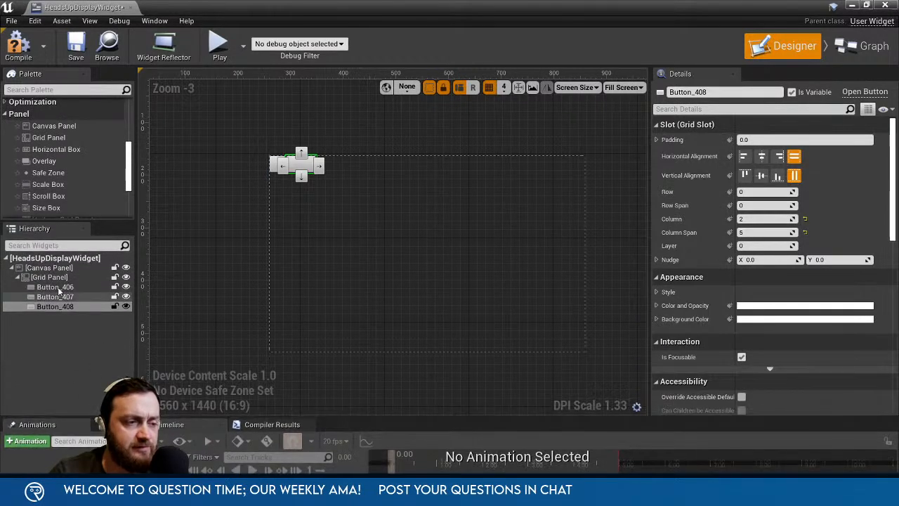
click(49, 277)
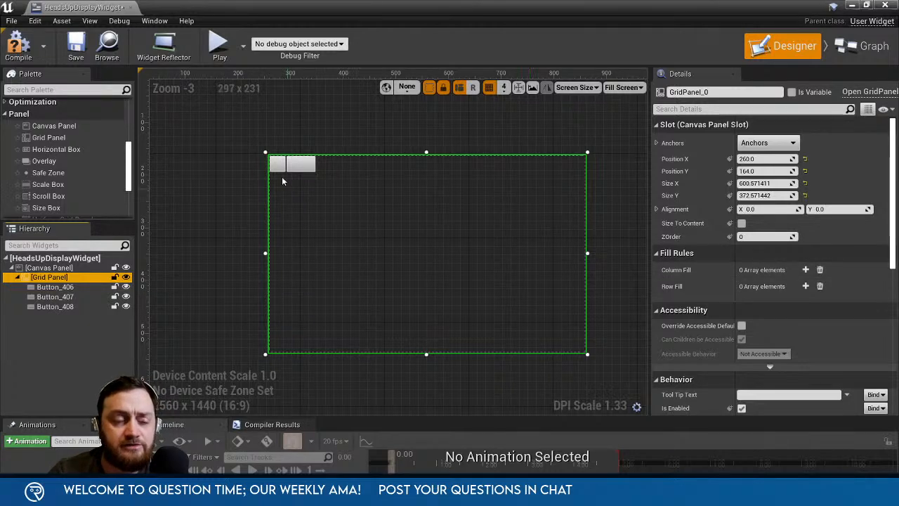
Delete all three buttons from the grid panel.
click(302, 163)
key(Delete)
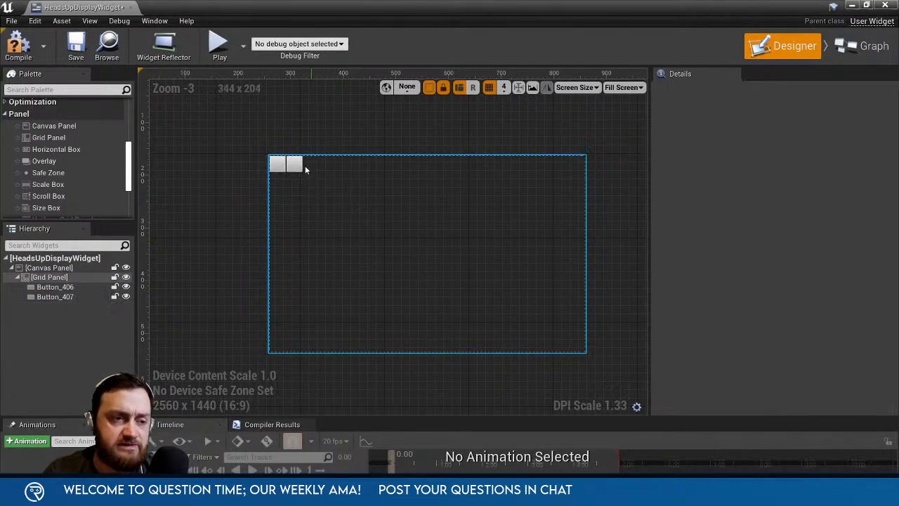
click(295, 165)
key(Delete)
click(278, 164)
key(Delete)
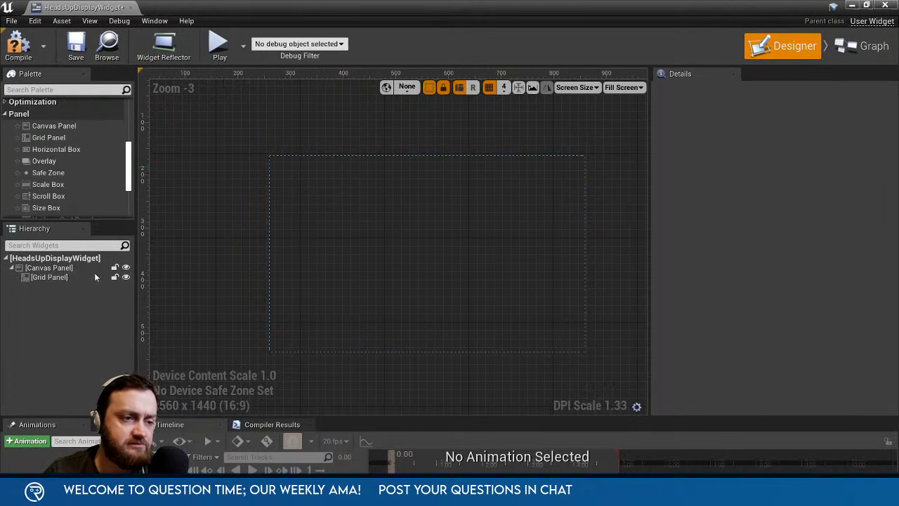
Add four Column Fill elements to the grid panel's fill rules, each with the value 0.0.
click(49, 276)
click(806, 271)
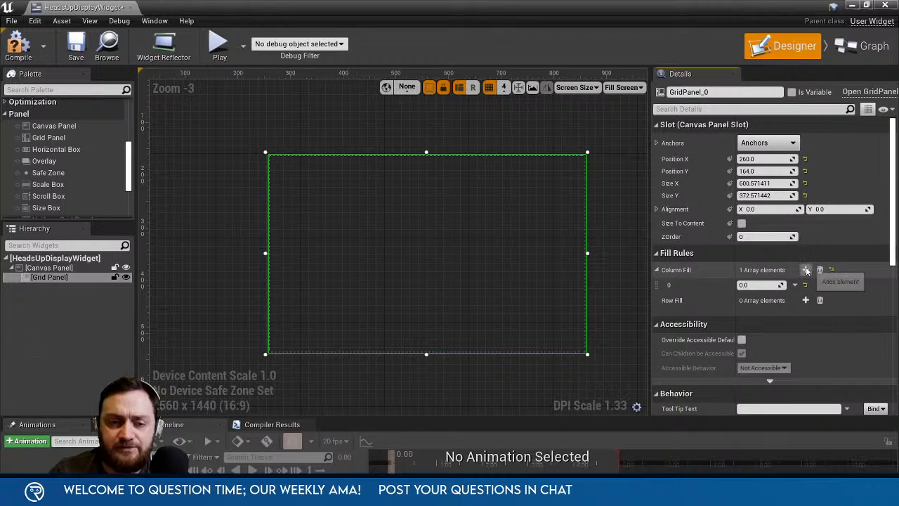
click(806, 270)
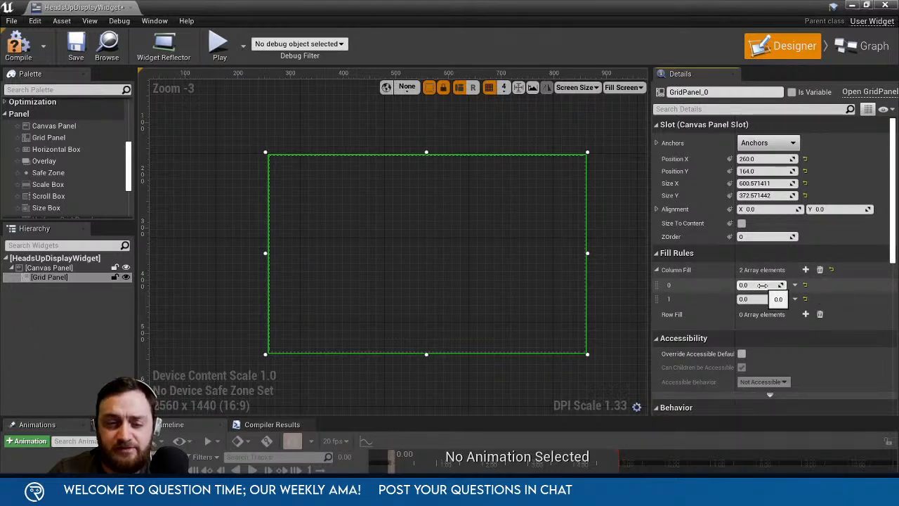
click(806, 270)
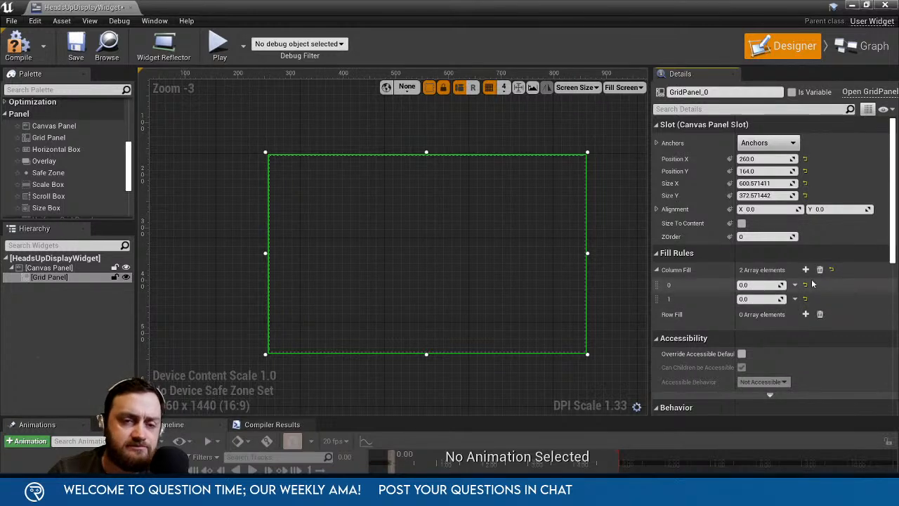
click(806, 270)
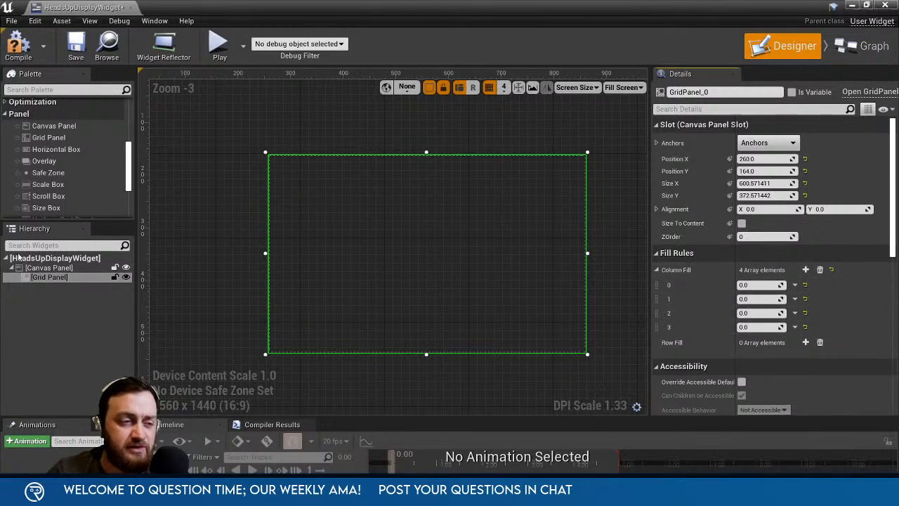
Add two Border widgets as children of the grid panel and move the second one to column 1.
scroll(71, 168, down, 3)
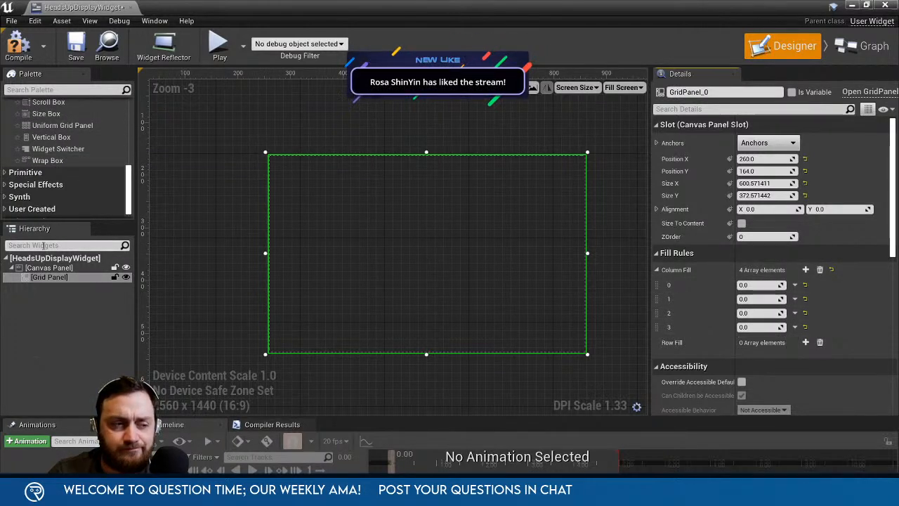
scroll(30, 138, up, 10)
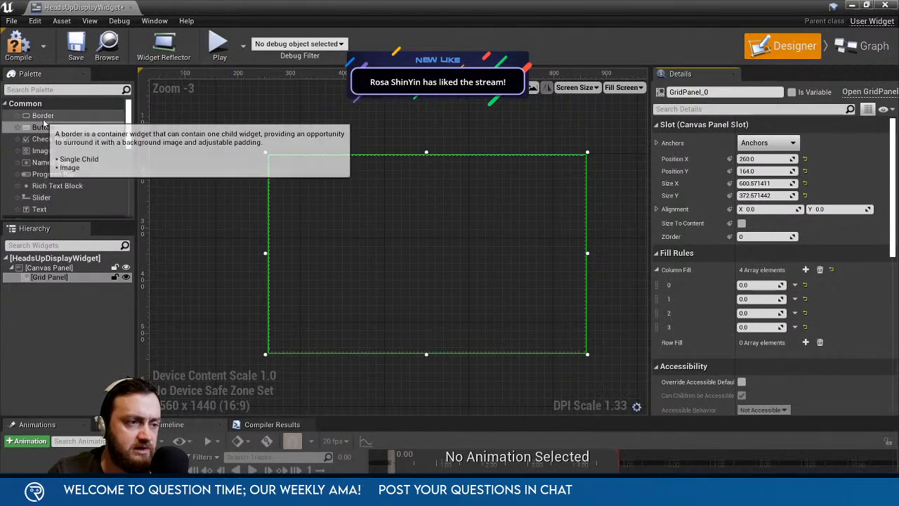
drag(42, 115, 56, 282)
drag(41, 116, 59, 296)
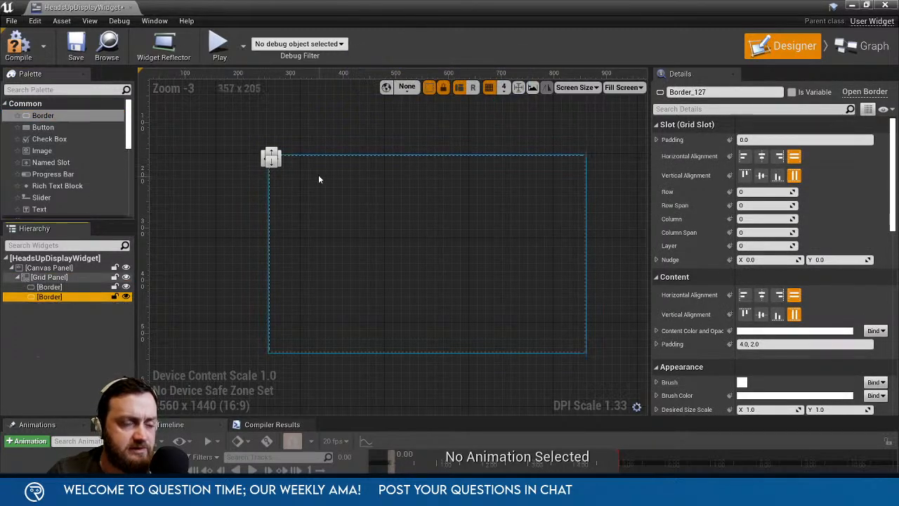
scroll(319, 174, up, 4)
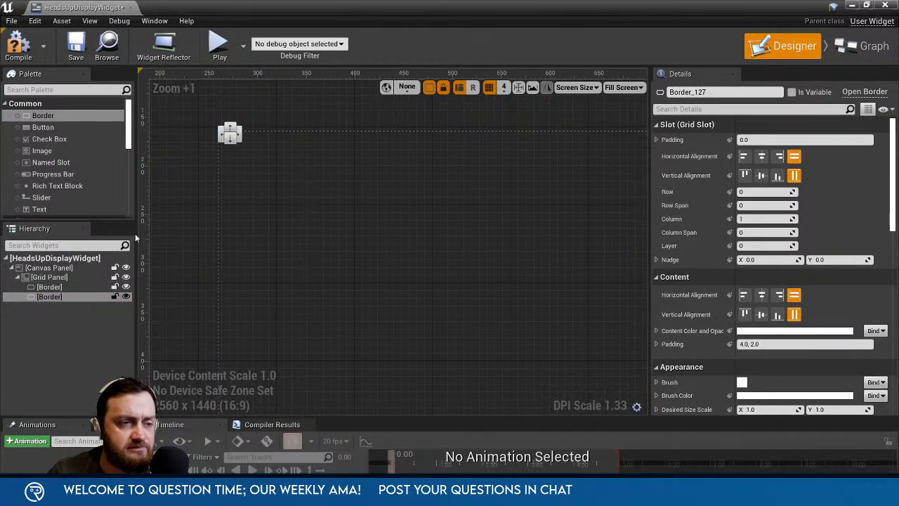
Examine the slot, content and appearance settings of the first border in the grid panel.
click(225, 144)
scroll(225, 144, up, 3)
click(216, 125)
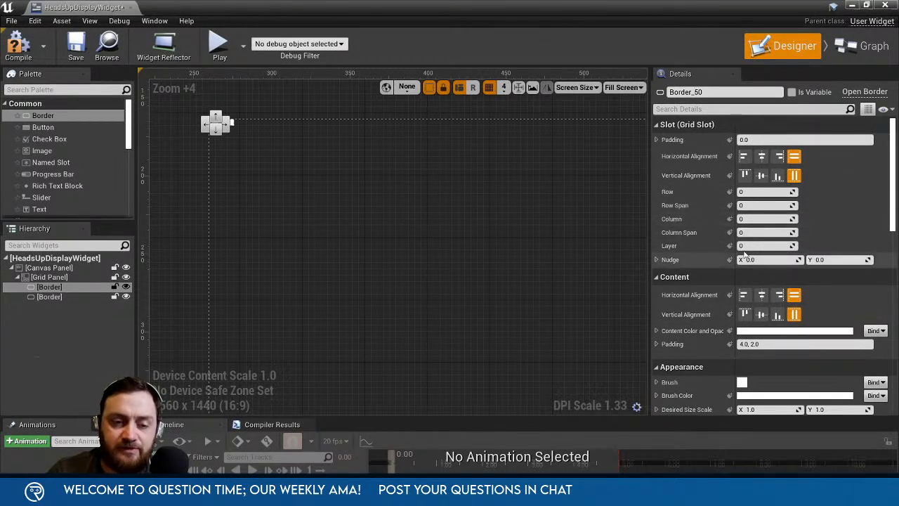
click(744, 295)
scroll(698, 333, down, 2)
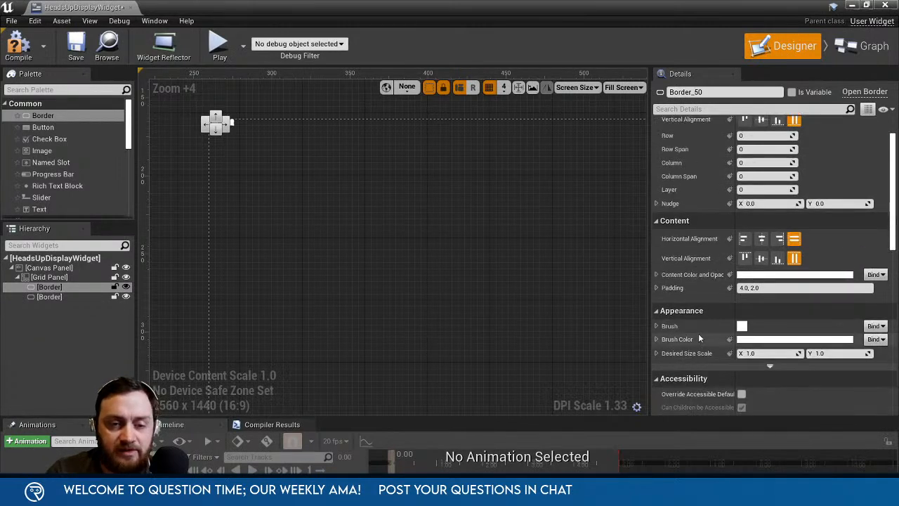
Delete the grid panel together with both borders, leaving only the canvas panel in the hierarchy.
click(50, 277)
shift+click(62, 295)
key(Delete)
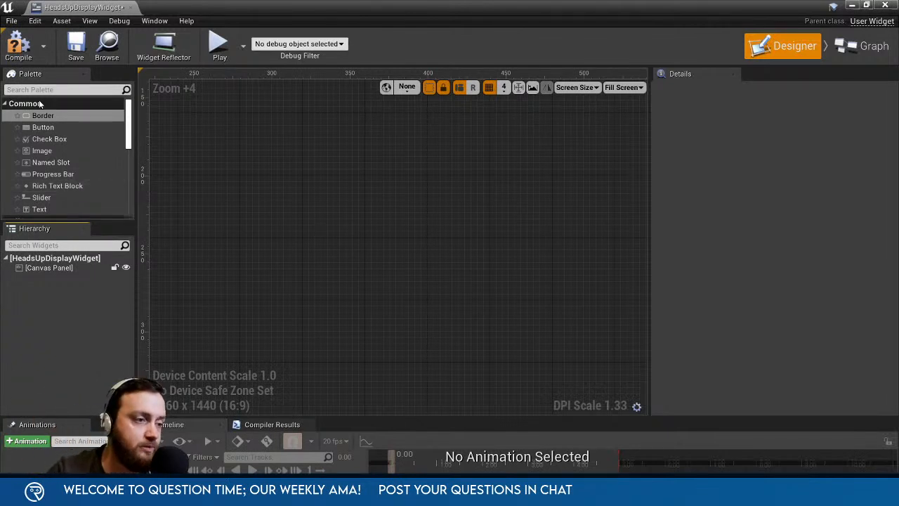
Add a Horizontal Box from the widget palette as a child of the canvas panel.
scroll(72, 198, down, 1)
scroll(70, 191, down, 1)
scroll(68, 186, up, 2)
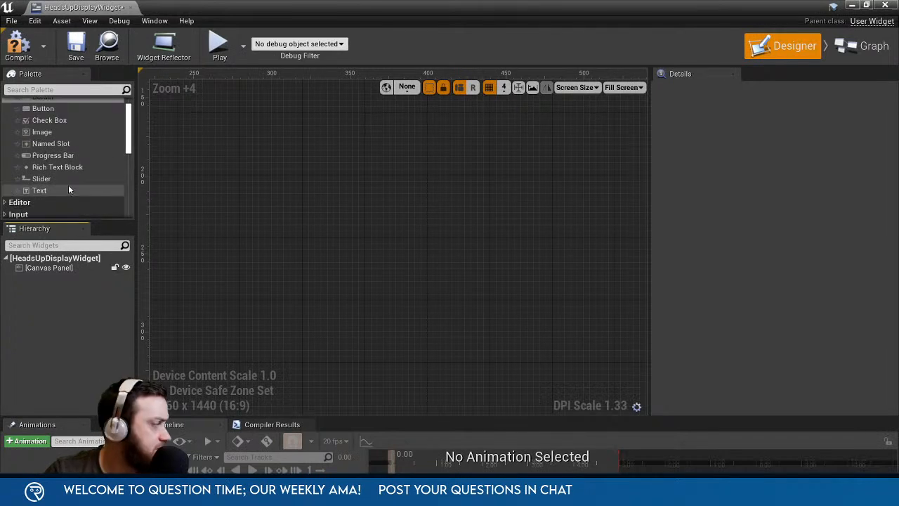
scroll(68, 188, up, 1)
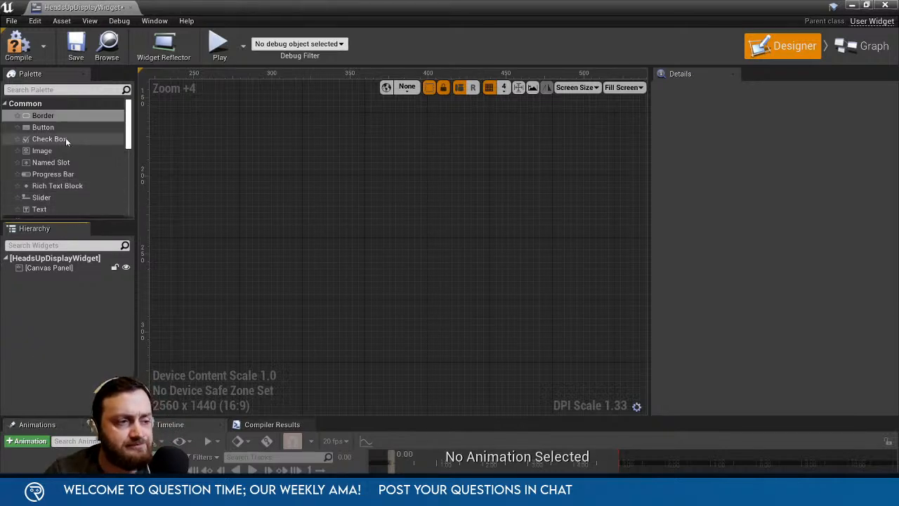
scroll(62, 199, down, 6)
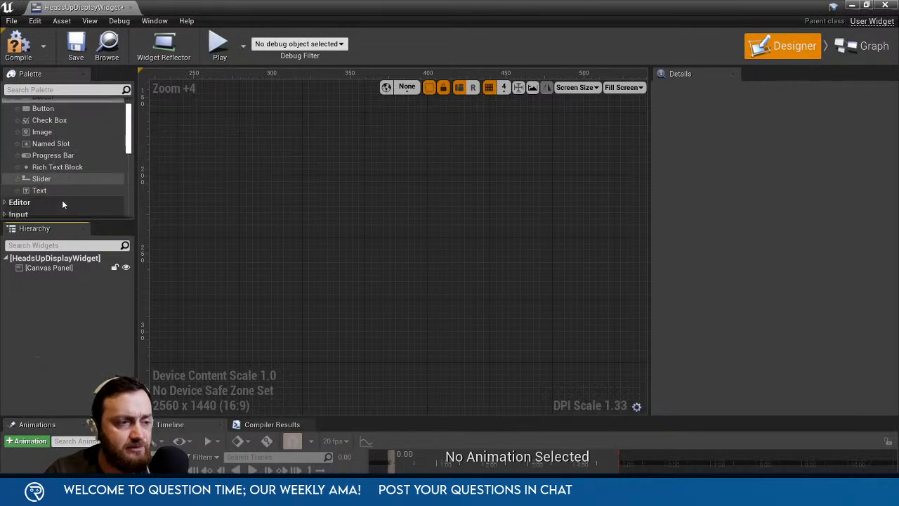
scroll(62, 203, down, 2)
scroll(63, 183, up, 1)
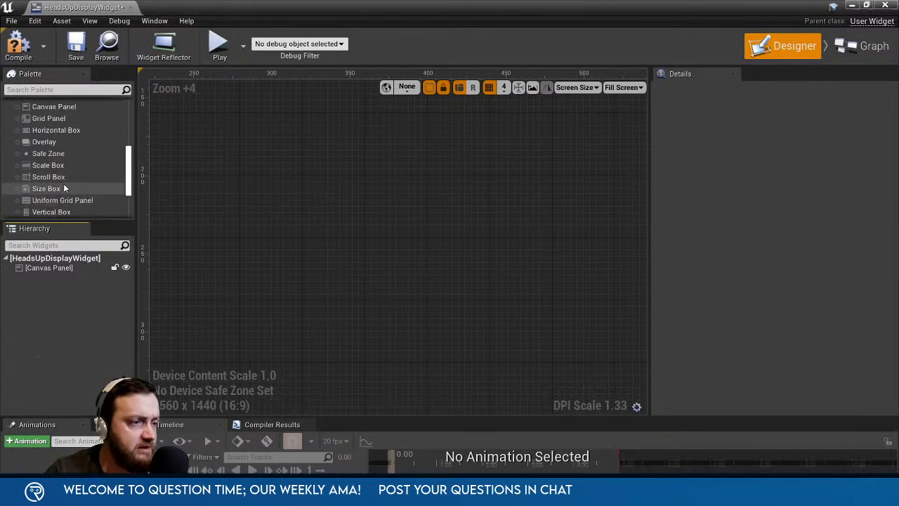
drag(60, 131, 56, 268)
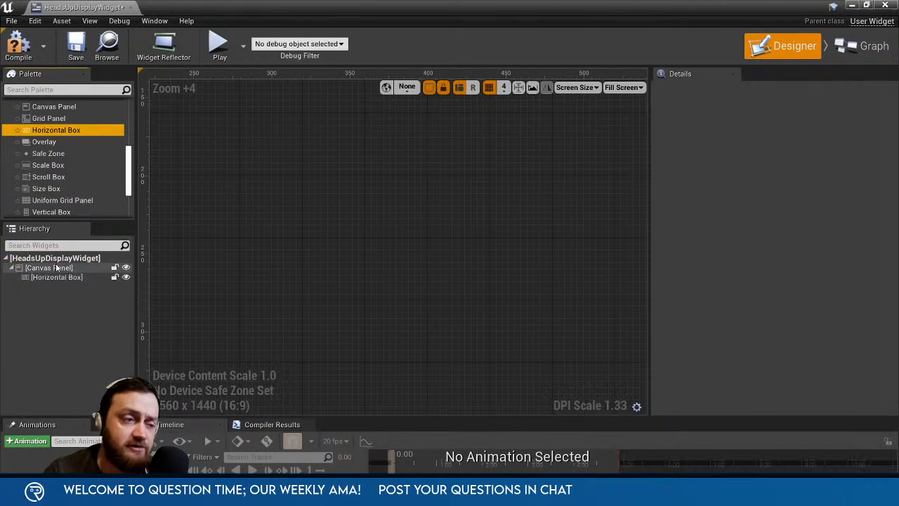
Move the horizontal box away from the canvas origin to about Y 128 and enlarge it to about 666 by 124.
click(56, 277)
scroll(271, 209, up, 3)
scroll(328, 265, down, 4)
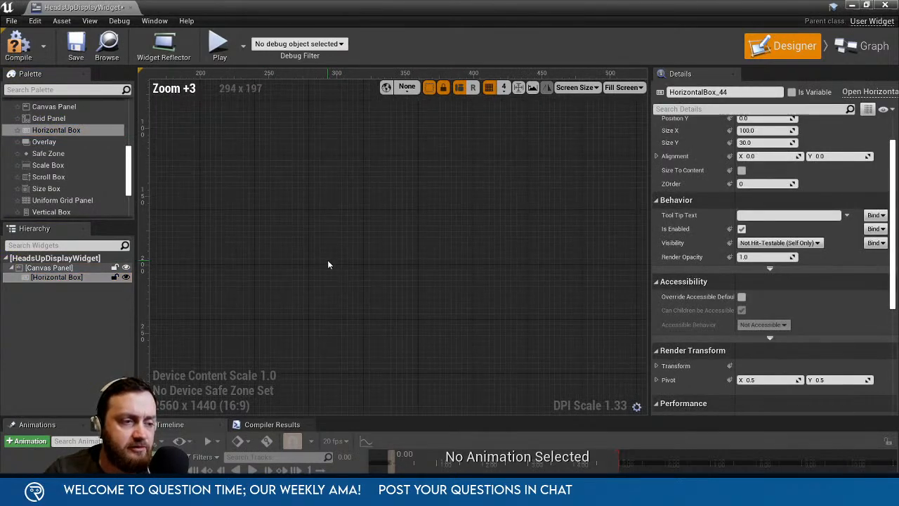
scroll(327, 260, down, 7)
drag(249, 195, 536, 292)
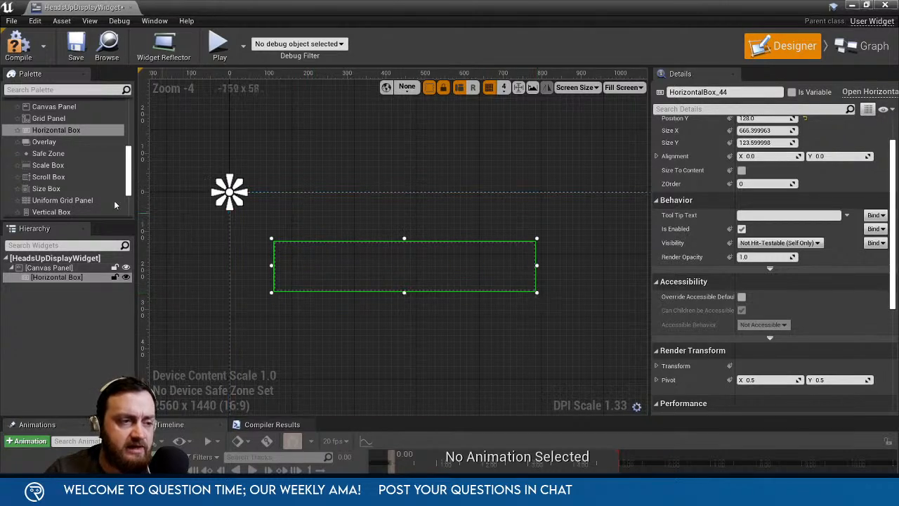
Add three Text widgets as children of the horizontal box.
scroll(82, 161, up, 5)
scroll(61, 156, down, 2)
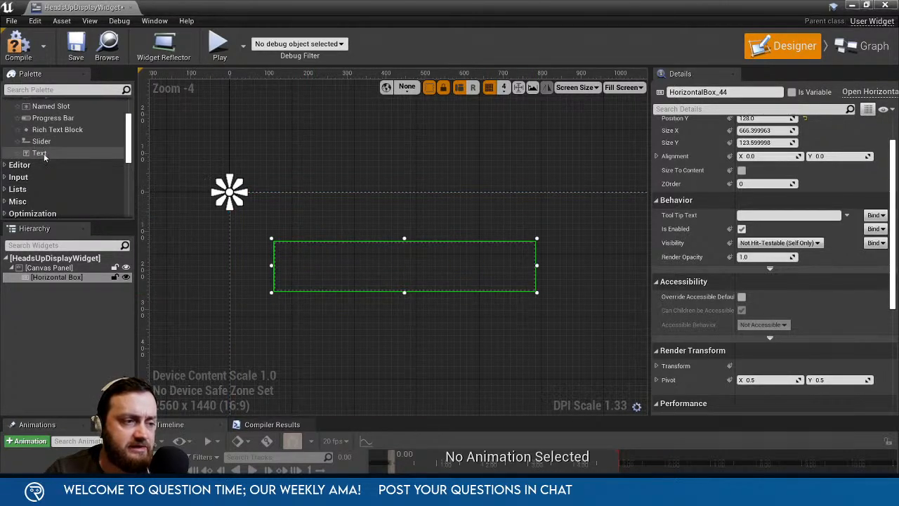
drag(44, 153, 74, 284)
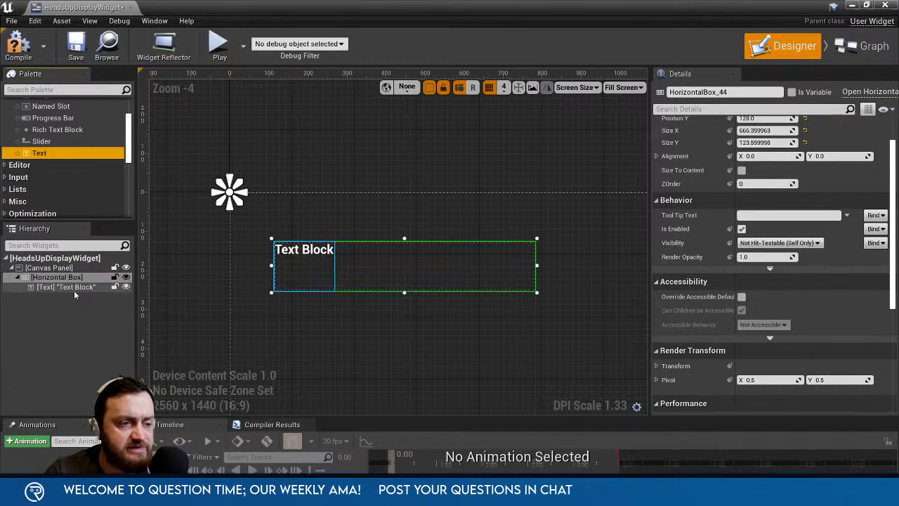
drag(40, 155, 90, 284)
Set the content of the middle text block in the horizontal box to " / ".
click(286, 253)
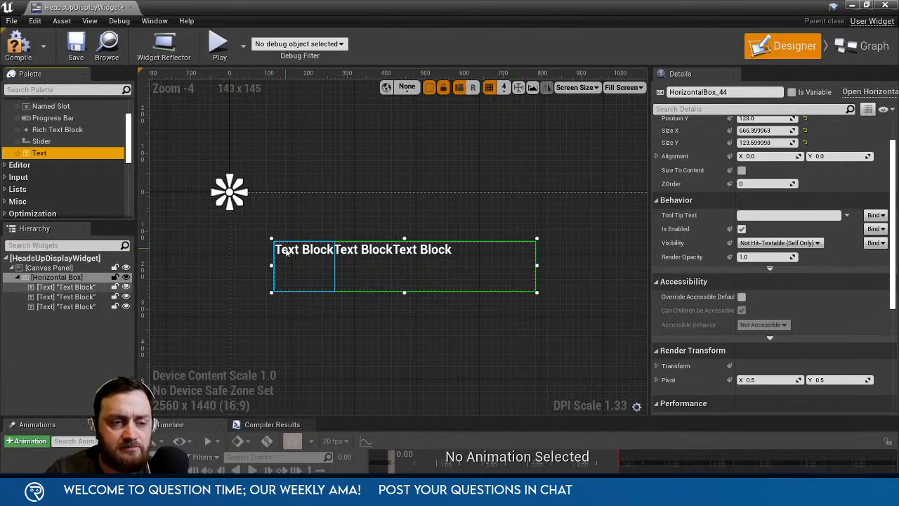
click(286, 253)
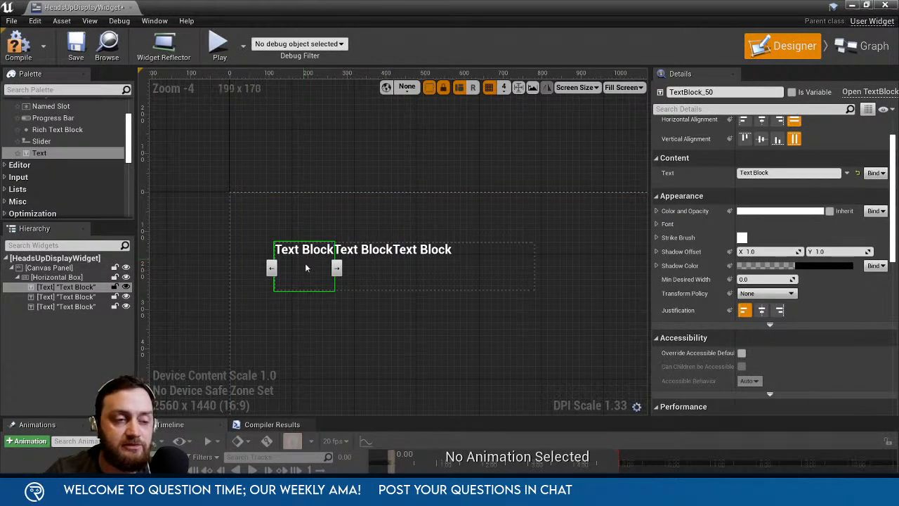
click(362, 268)
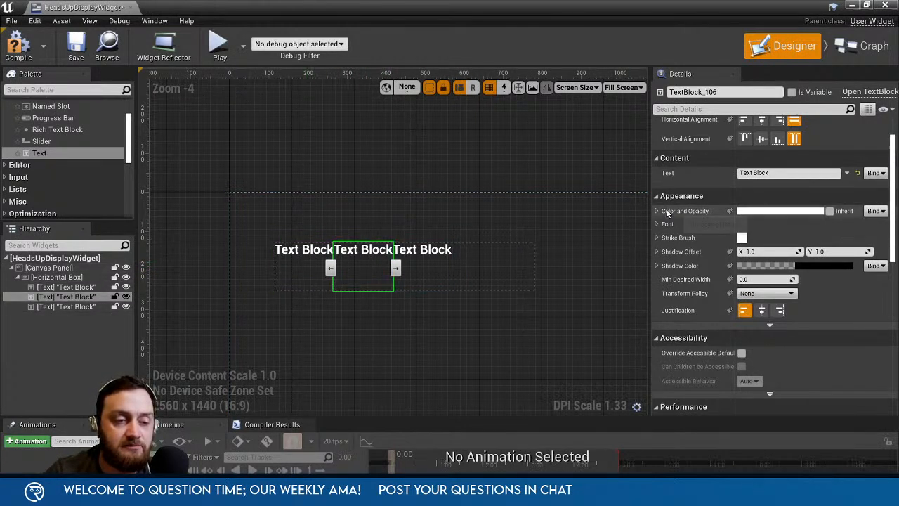
click(782, 173)
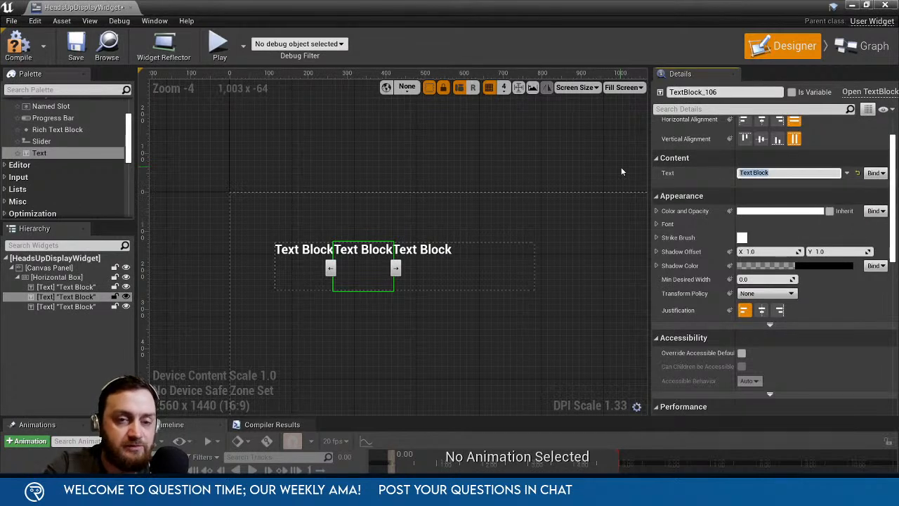
text(/)
key(Return)
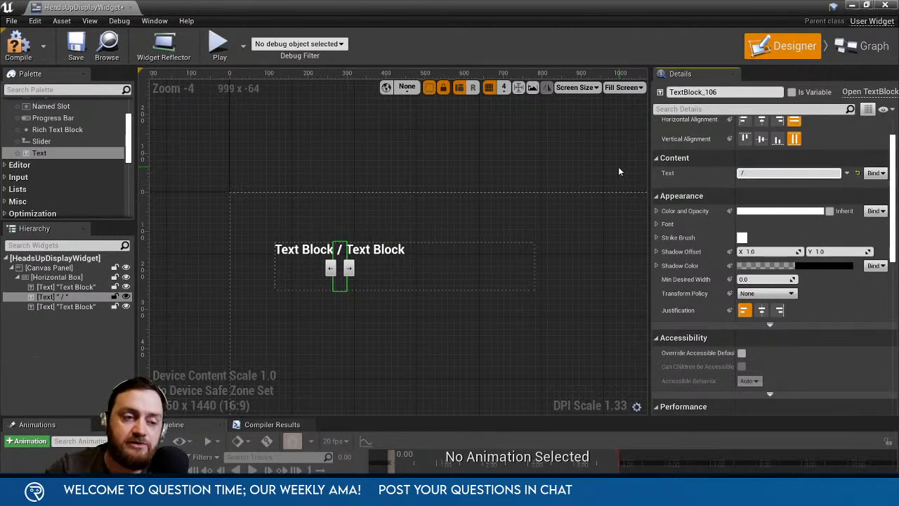
Wrap the horizontal box and its three text blocks with a Border.
click(302, 264)
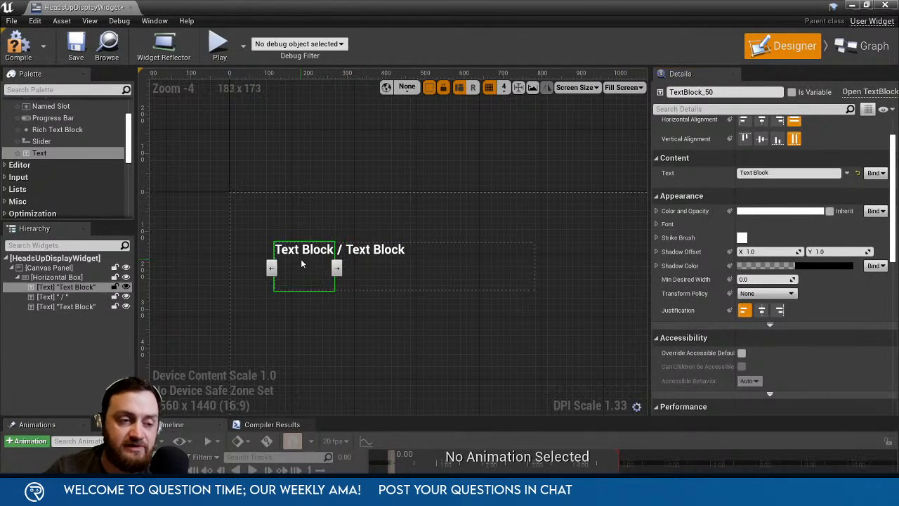
click(385, 257)
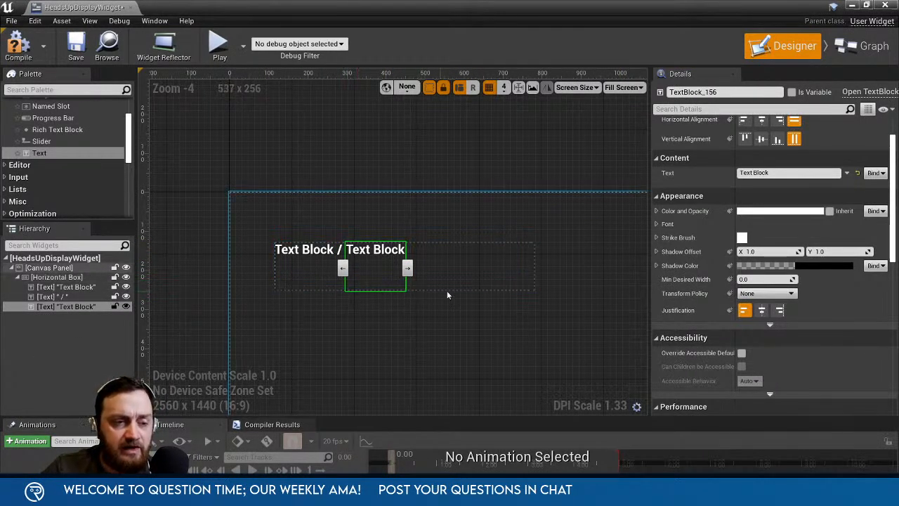
right_drag(414, 304, 406, 276)
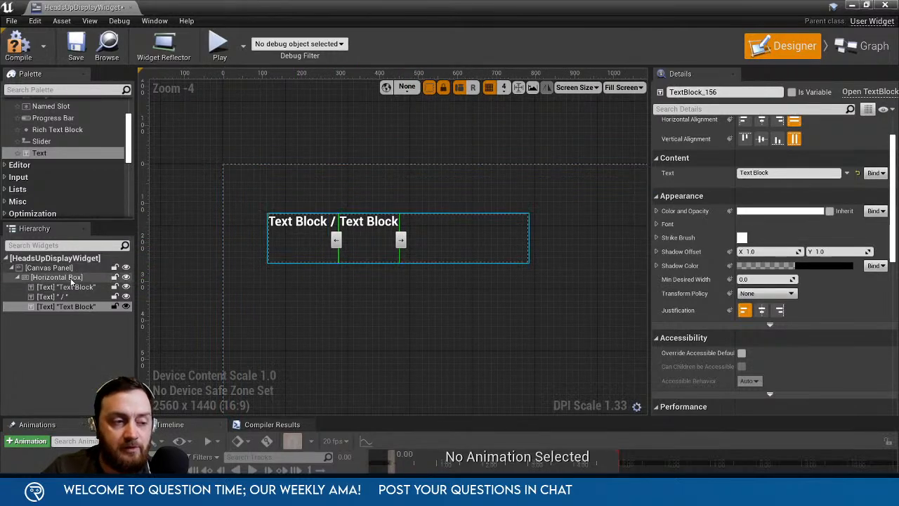
click(311, 238)
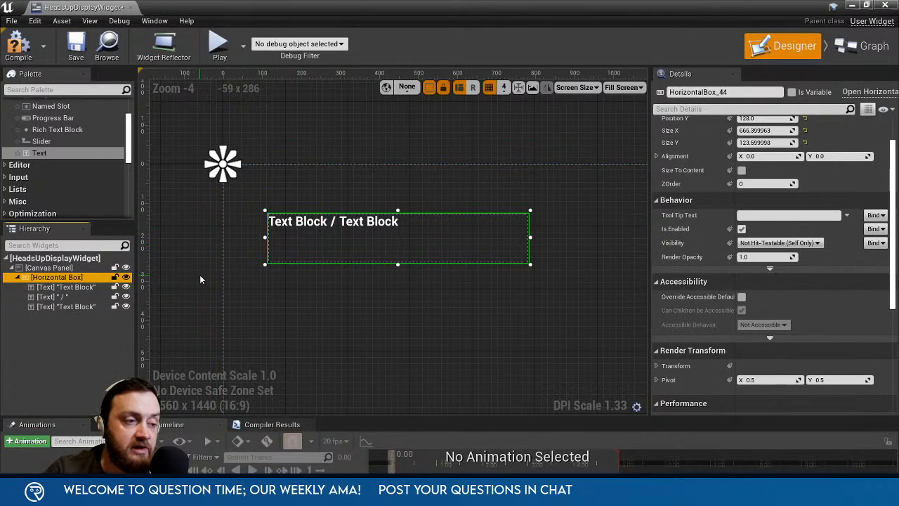
right_click(54, 281)
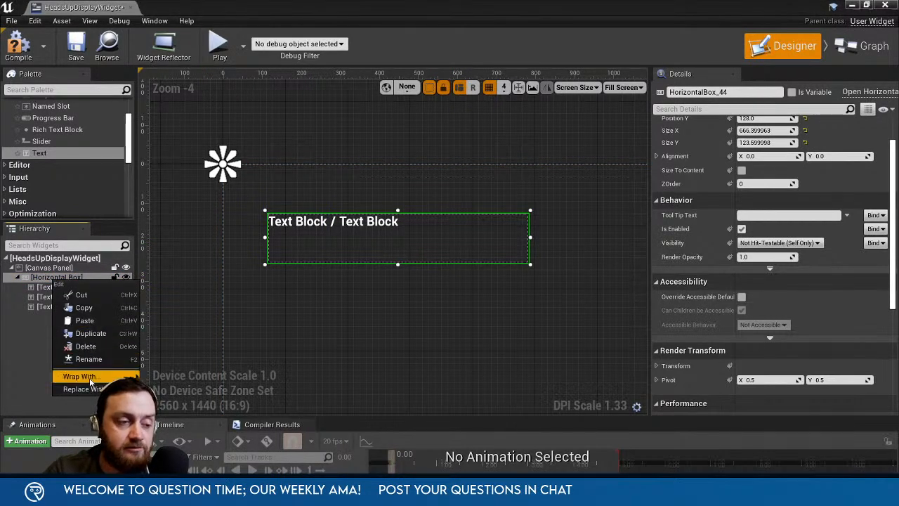
mouse_move(79, 376)
click(163, 231)
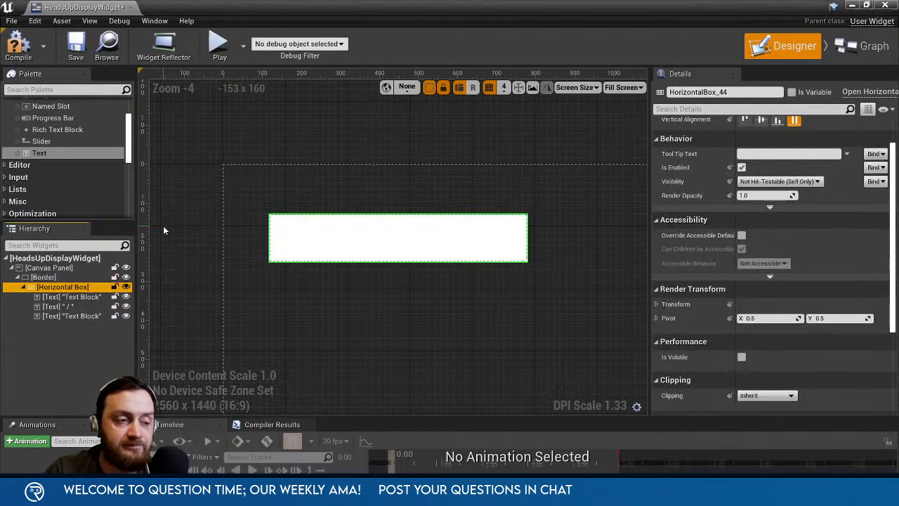
Set the wrapping border's Brush Color to red, hex sRGB FF2F2FFF.
click(53, 278)
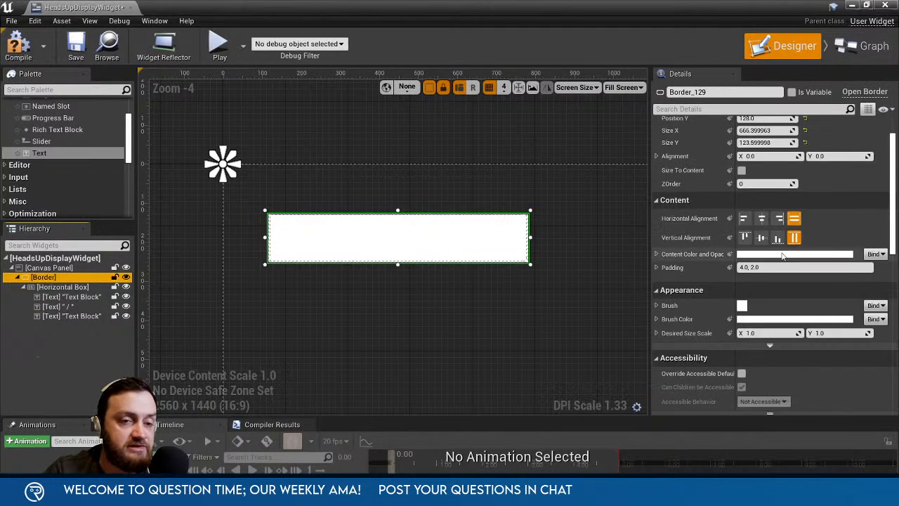
scroll(696, 314, down, 1)
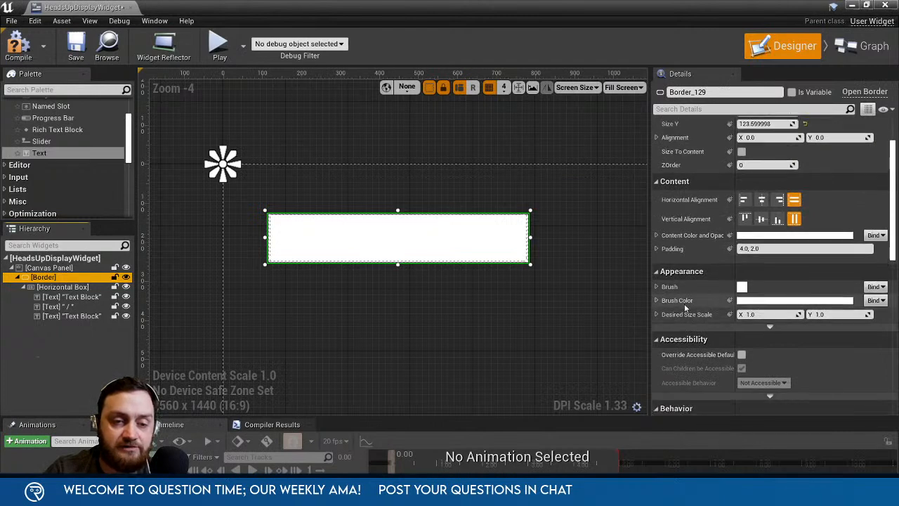
click(771, 301)
drag(672, 276, 667, 215)
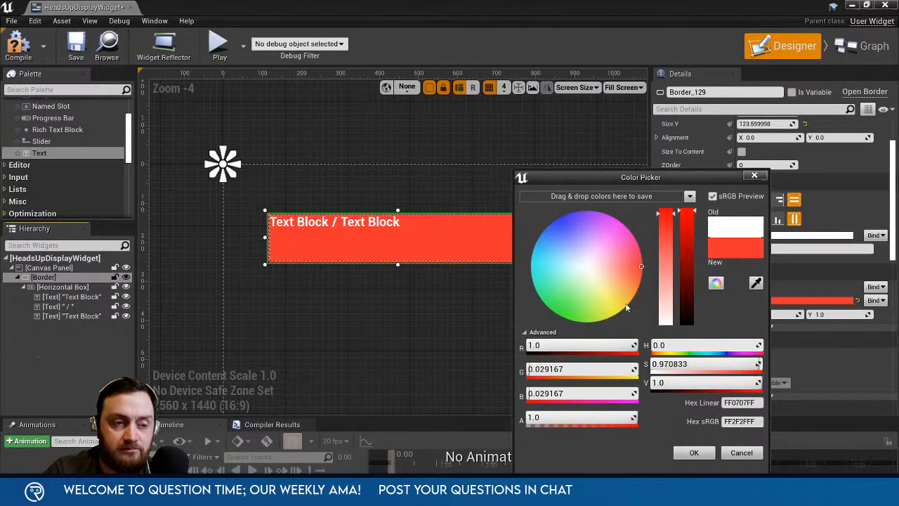
click(679, 453)
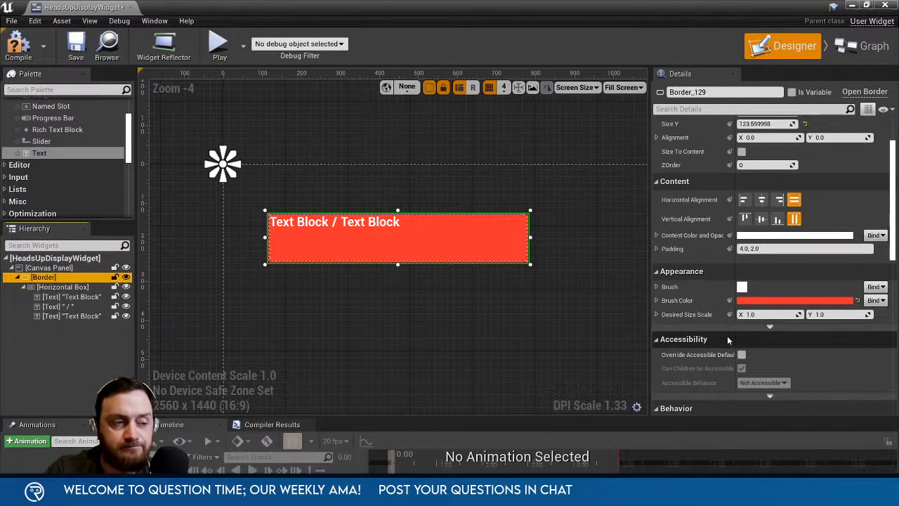
Examine how the border, the horizontal box and the three text blocks are nested in the hierarchy.
click(62, 287)
drag(67, 288, 74, 279)
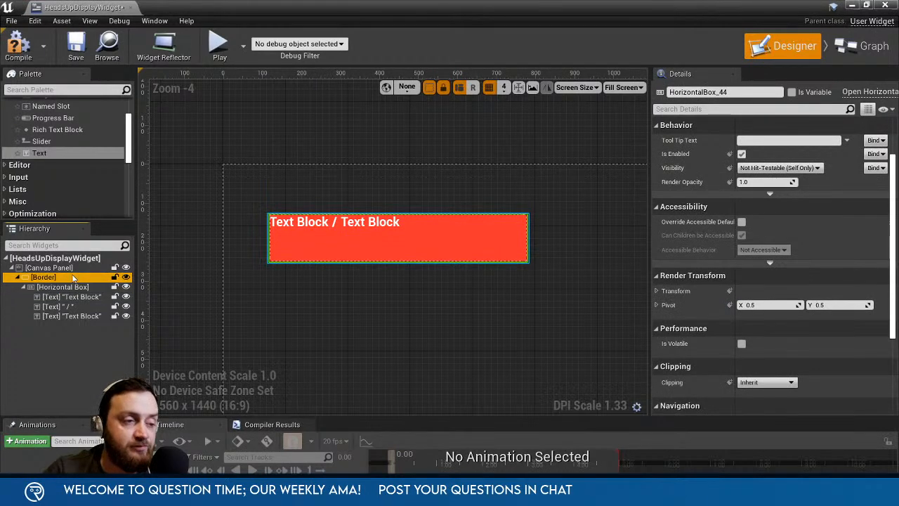
click(67, 296)
click(63, 316)
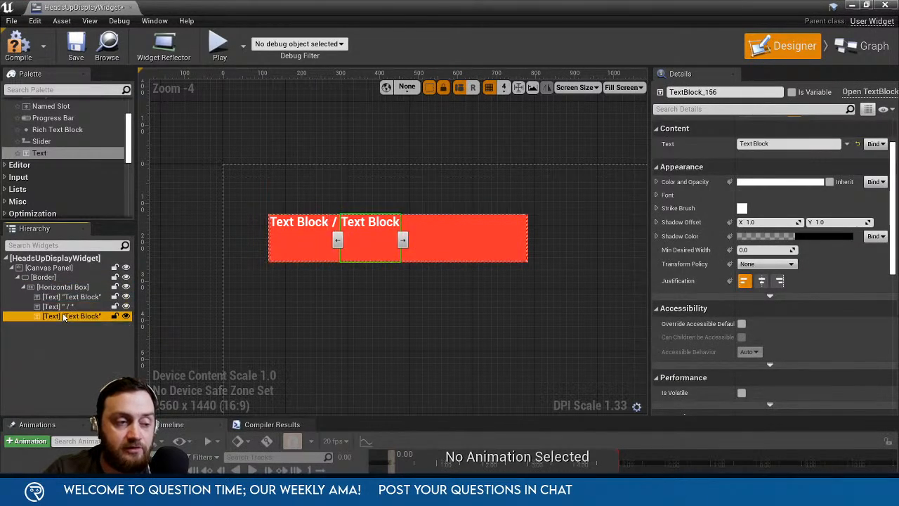
click(65, 287)
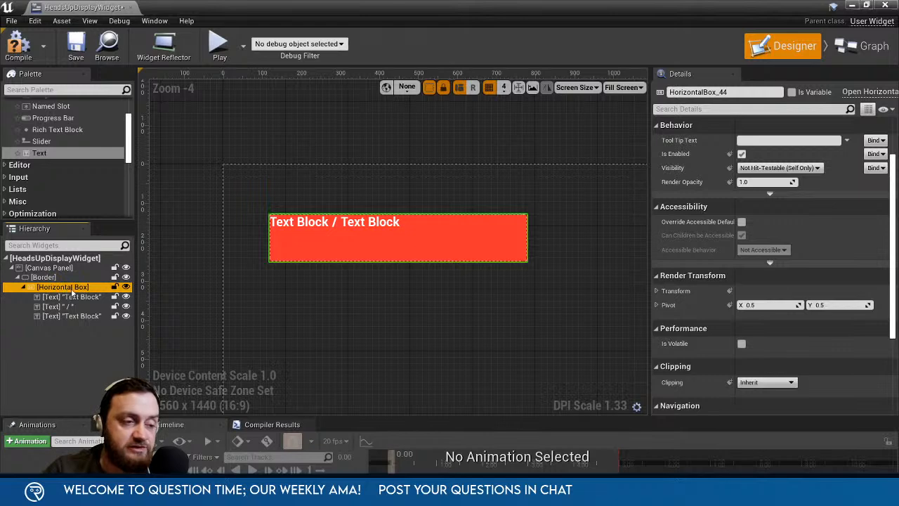
click(69, 297)
click(64, 305)
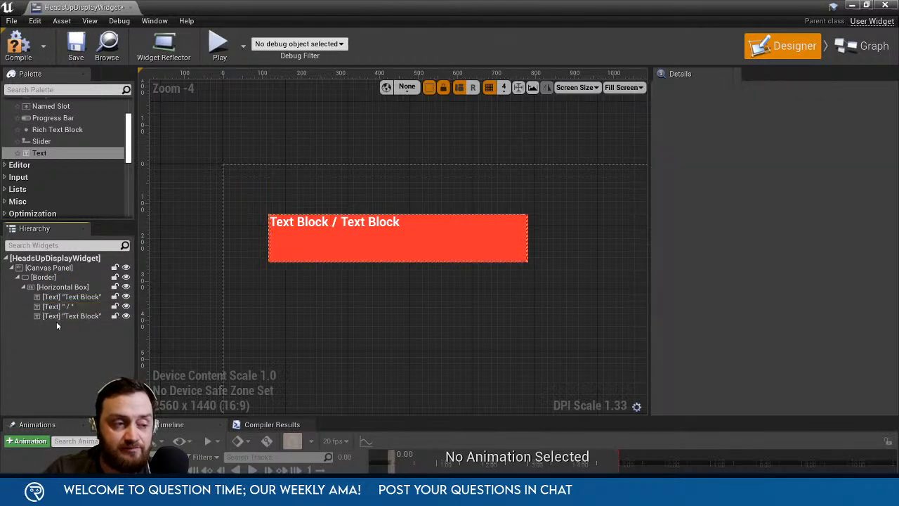
click(63, 297)
click(58, 316)
click(60, 307)
Expand the individual slot padding values of the first text block in the horizontal box.
click(61, 298)
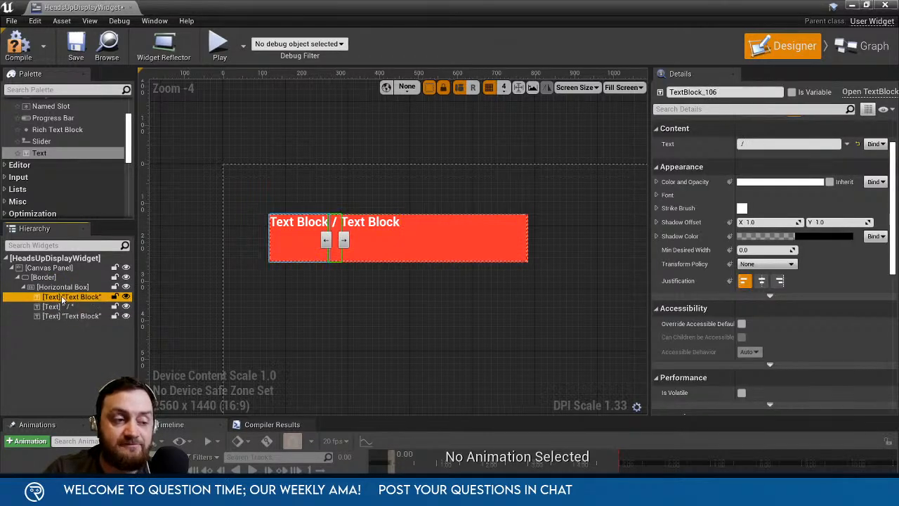
scroll(741, 254, up, 4)
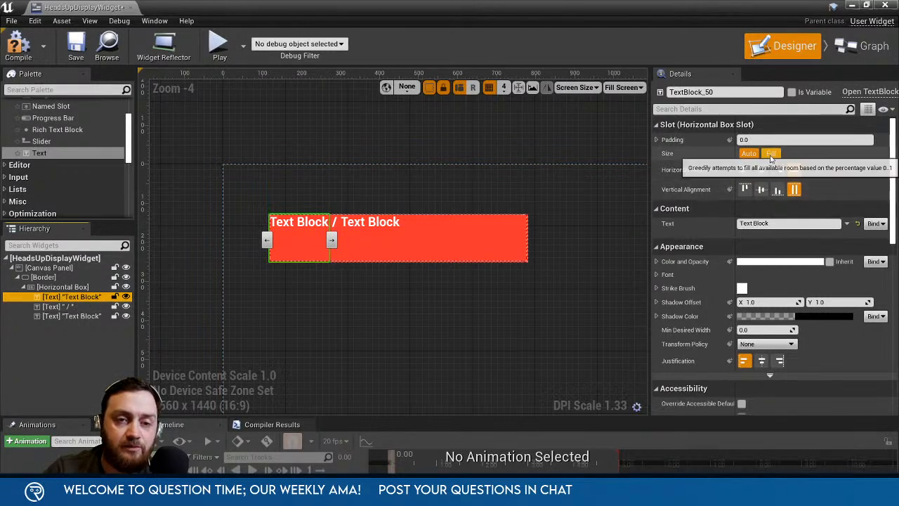
click(657, 139)
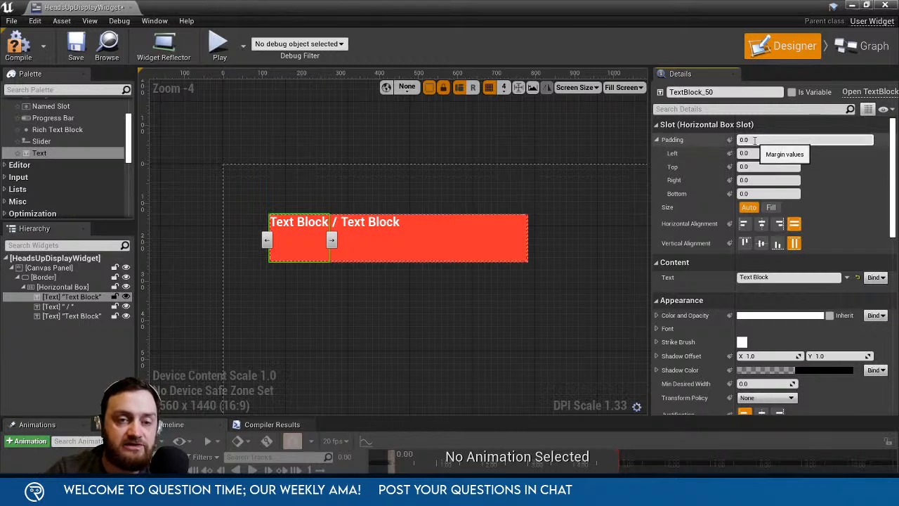
Try a uniform slot padding of 10 on the first text block and reset the padding to its default.
click(754, 140)
text(10)
key(Return)
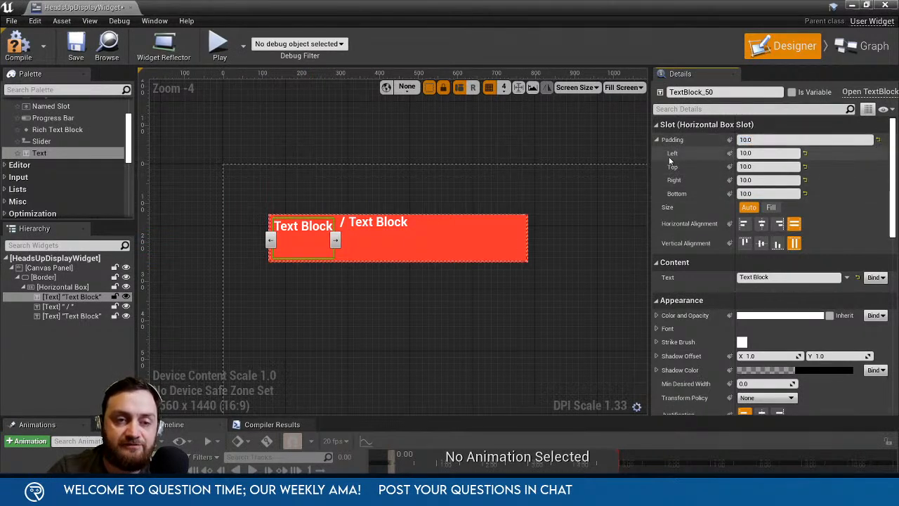
click(877, 140)
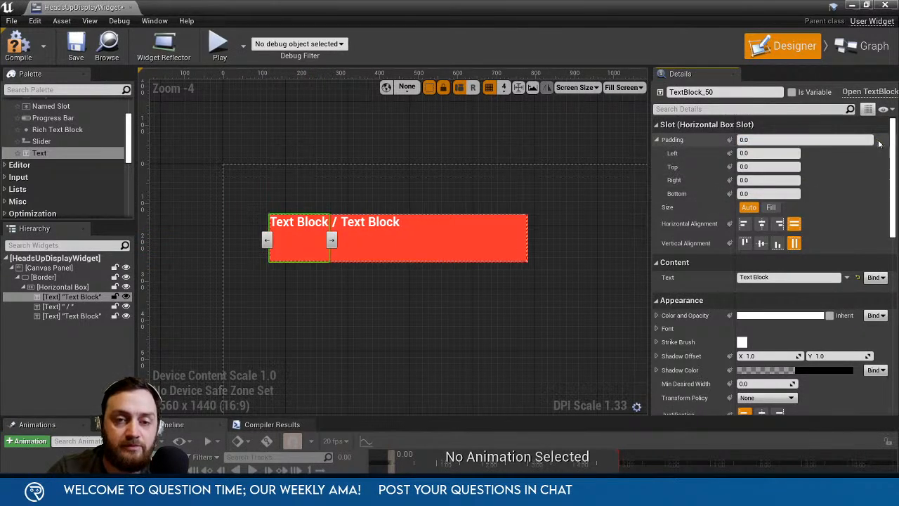
Set only the left slot padding of the first text block to 20.
click(765, 152)
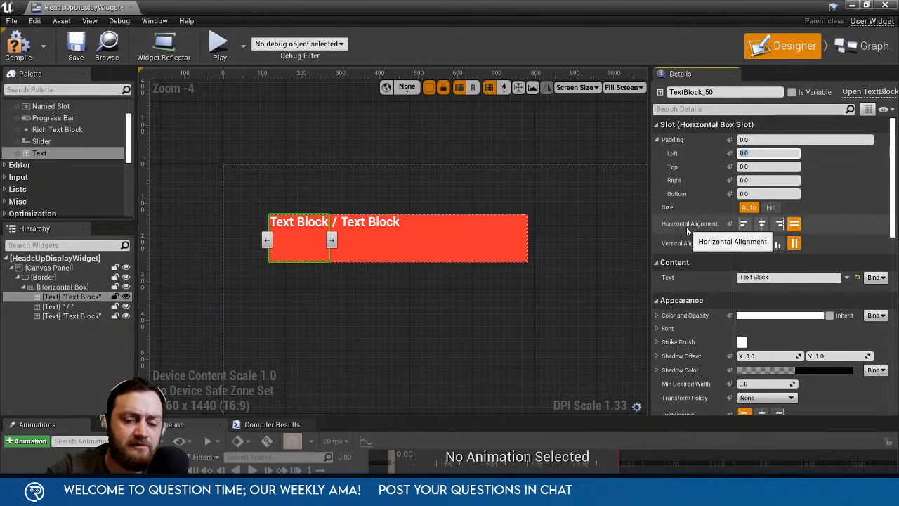
text(20)
key(Return)
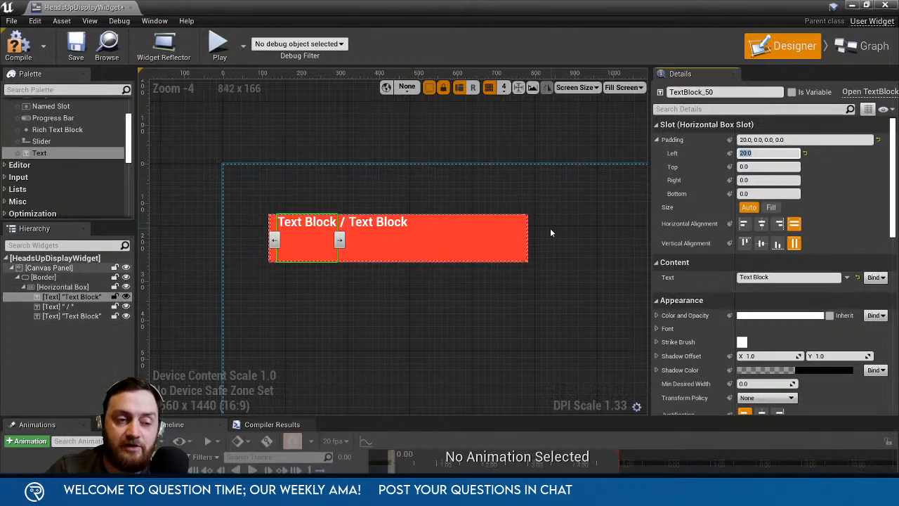
Set the slot size of all three text blocks in the horizontal box to Fill.
click(771, 207)
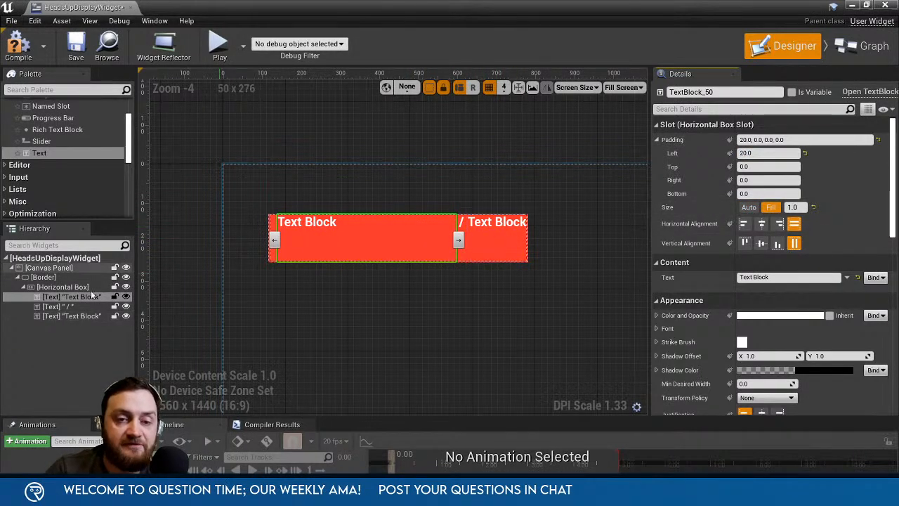
click(73, 307)
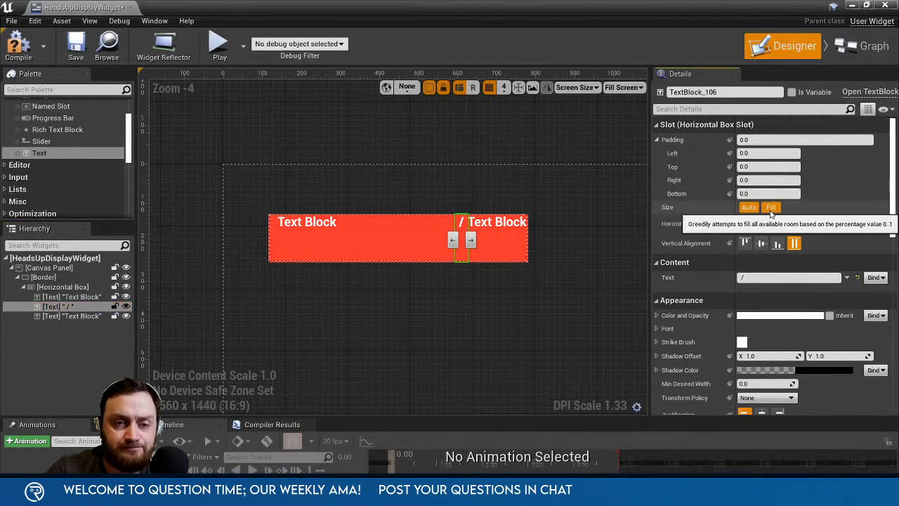
click(770, 207)
click(130, 316)
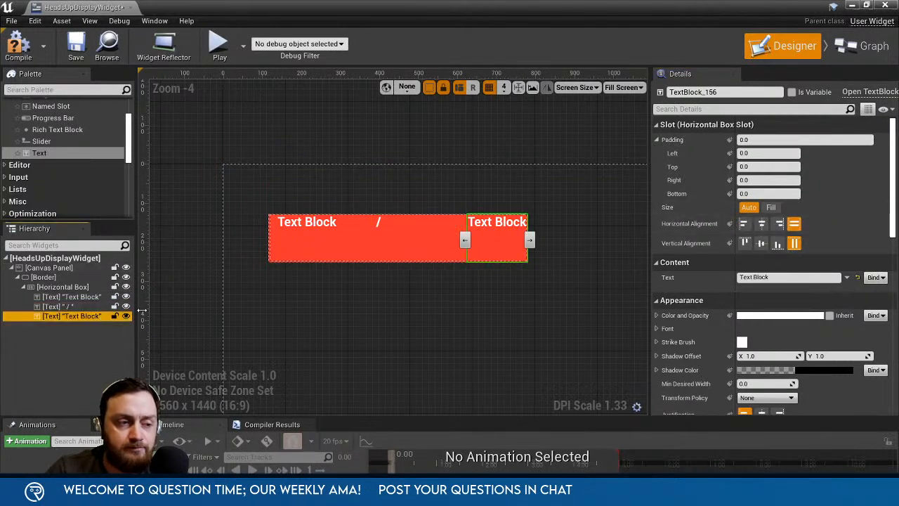
click(771, 207)
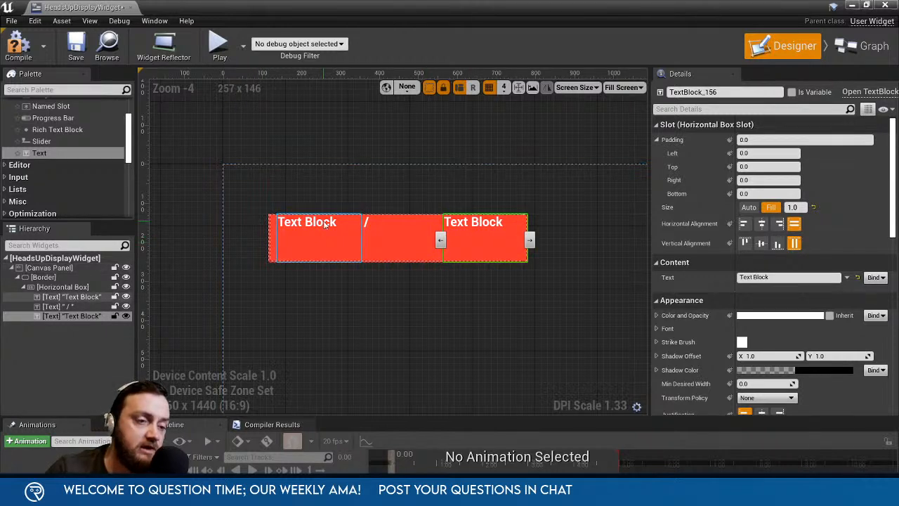
Set the fill proportion of the slash text block to 0.5.
click(71, 296)
click(68, 307)
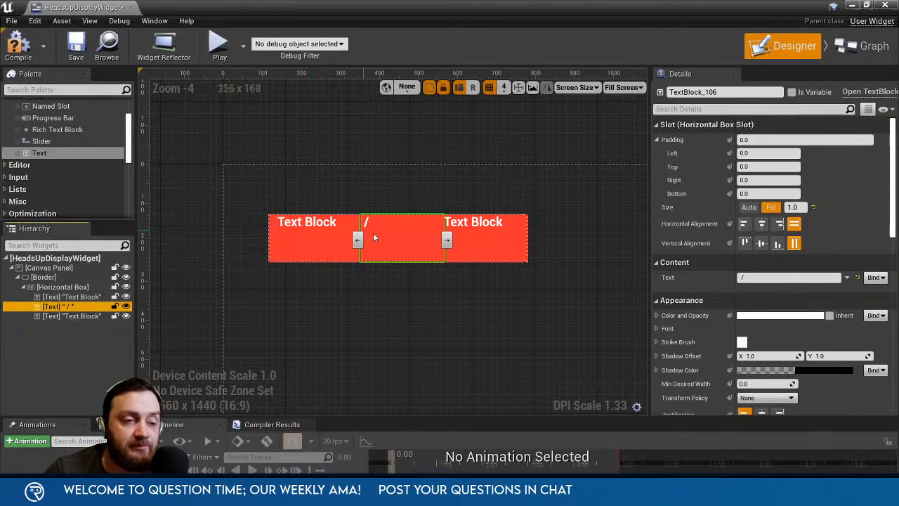
click(403, 232)
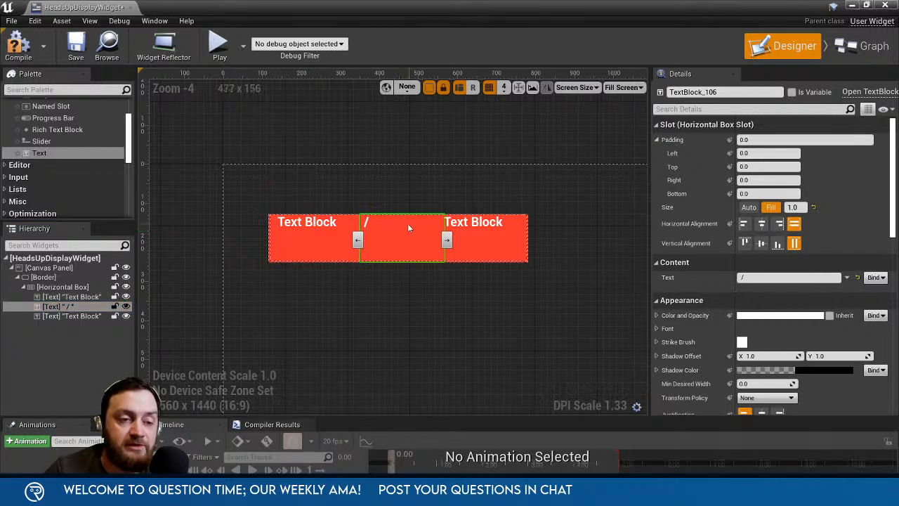
click(791, 208)
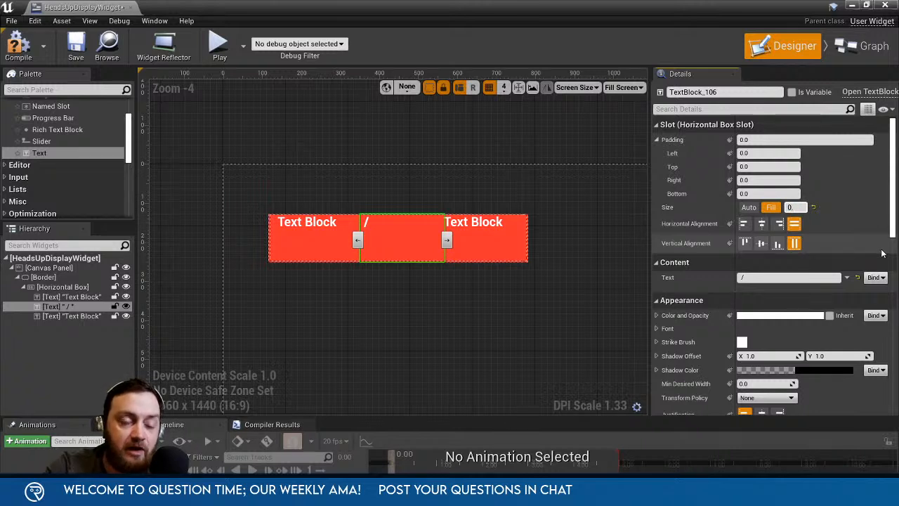
key(Return)
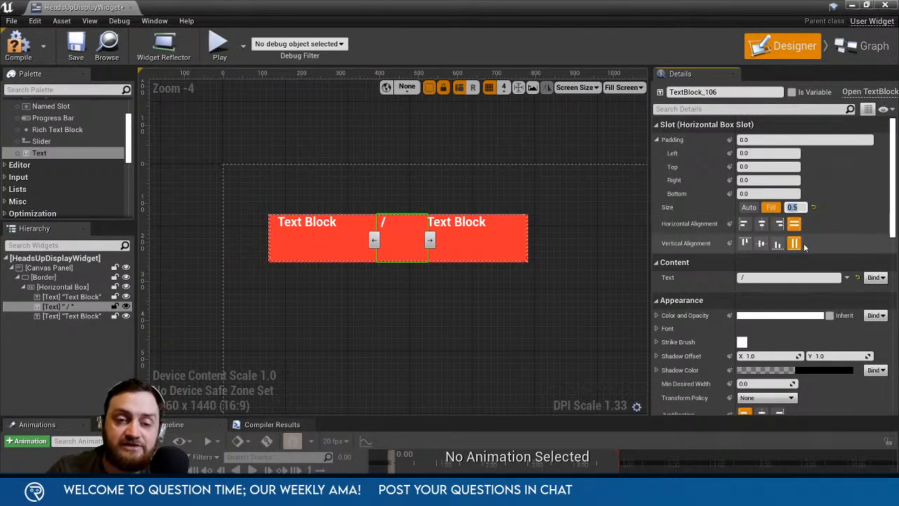
Try the bottom and top vertical alignments on the slash text block and settle on vertical center.
click(762, 244)
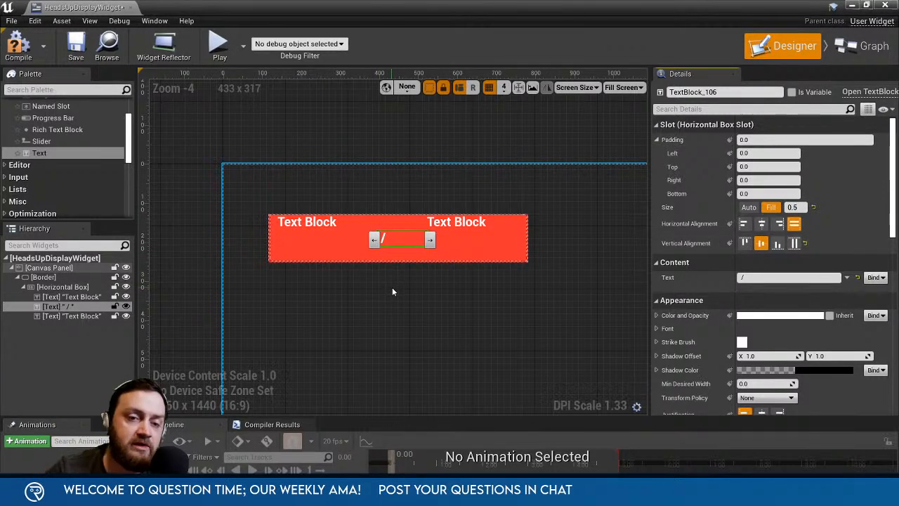
click(779, 247)
click(746, 245)
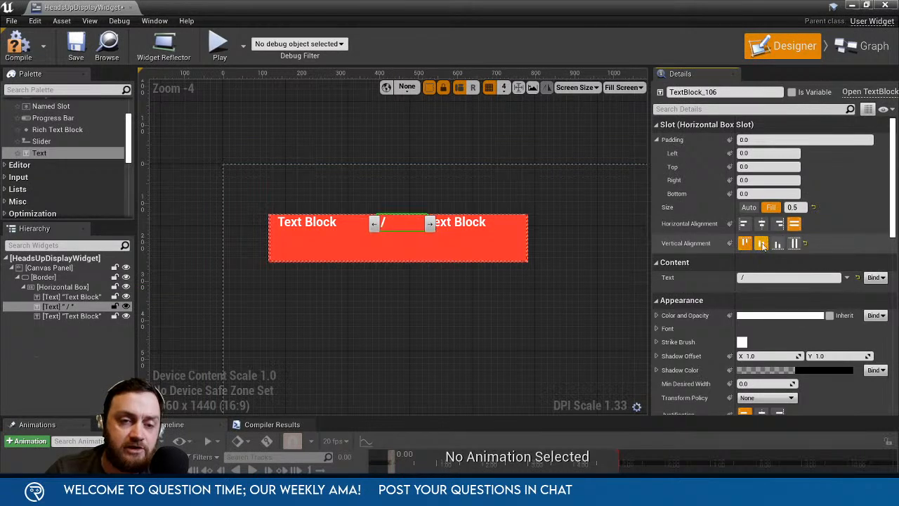
click(761, 245)
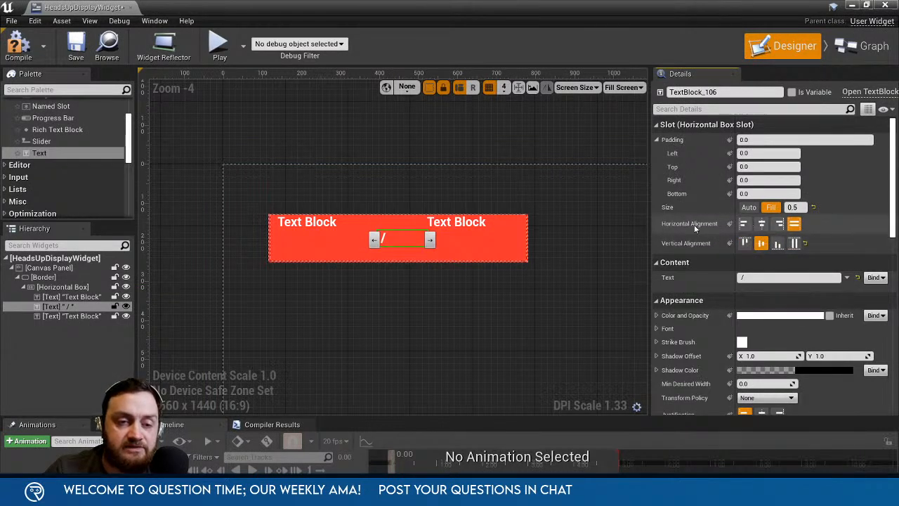
Compare horizontal slot alignments on the slash text block, settle on center, and center its text justification.
click(744, 224)
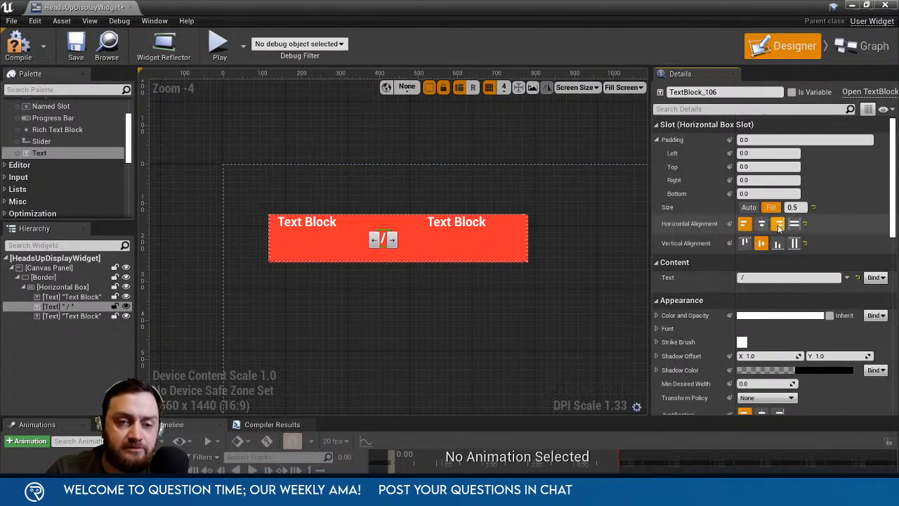
click(762, 224)
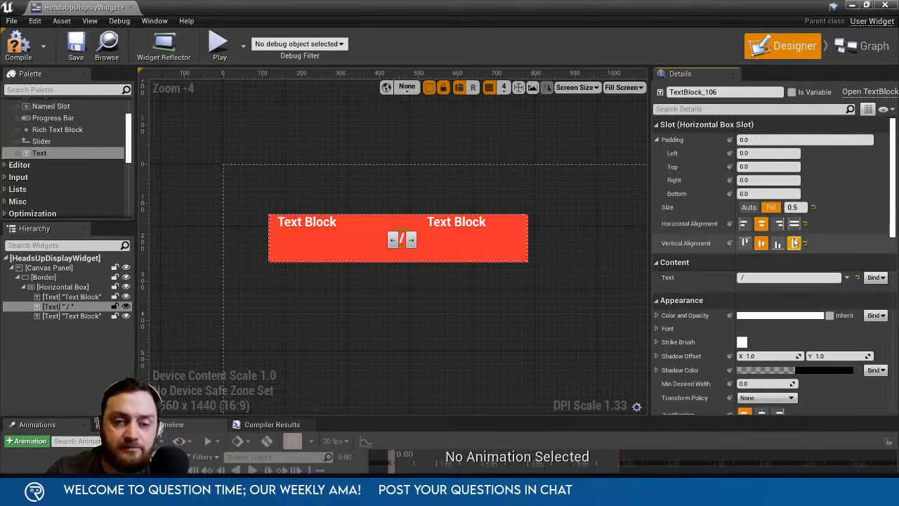
click(793, 224)
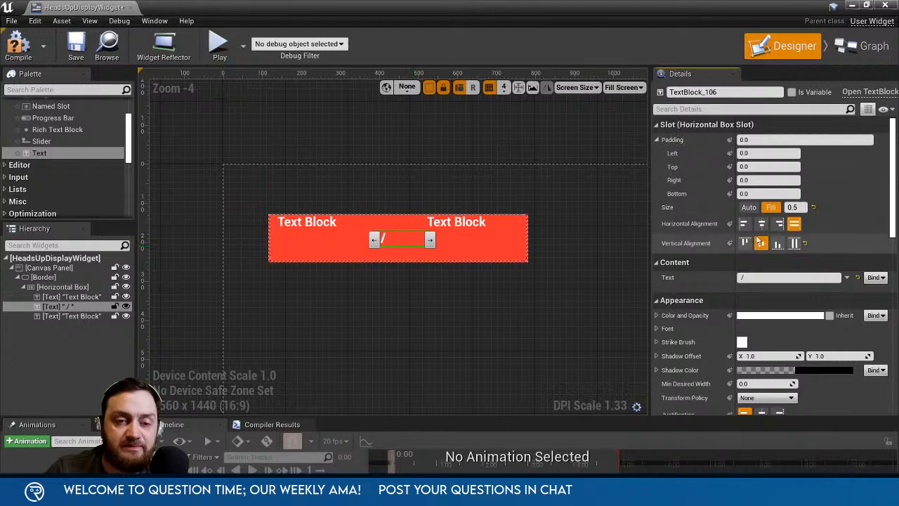
click(765, 229)
scroll(688, 302, down, 4)
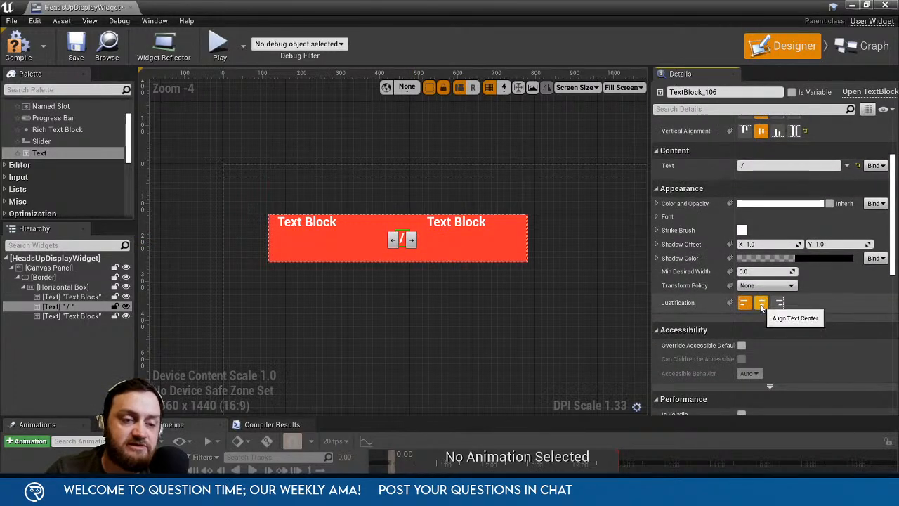
click(761, 302)
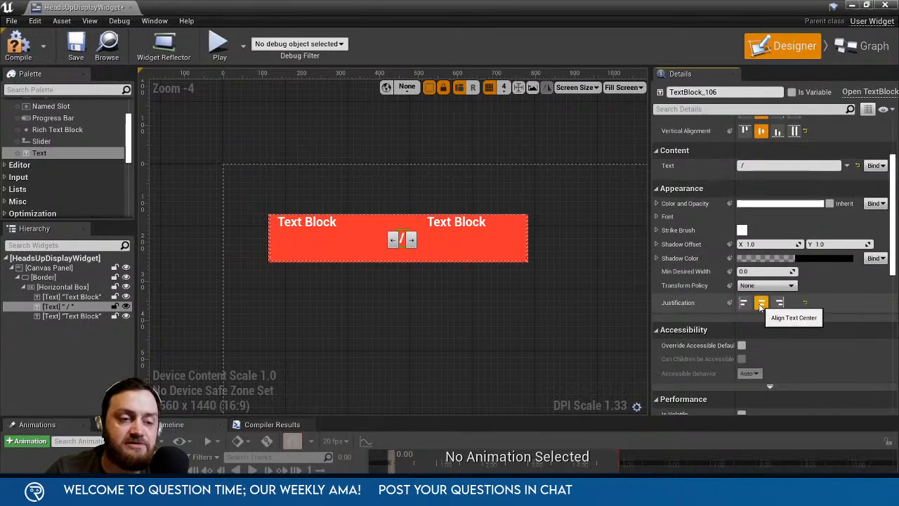
Vertically center the first text block in its slot and justify its text to the right.
click(300, 226)
scroll(750, 287, up, 3)
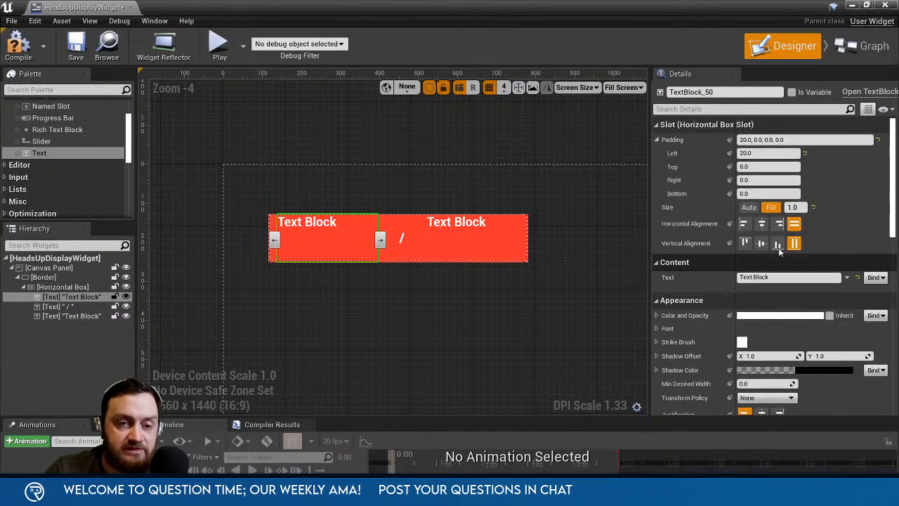
click(763, 243)
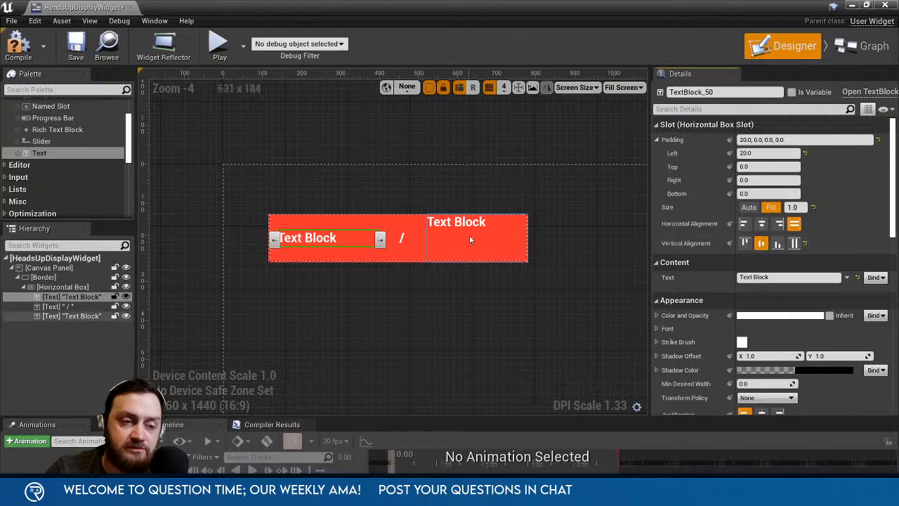
scroll(760, 321, down, 2)
scroll(760, 321, down, 2)
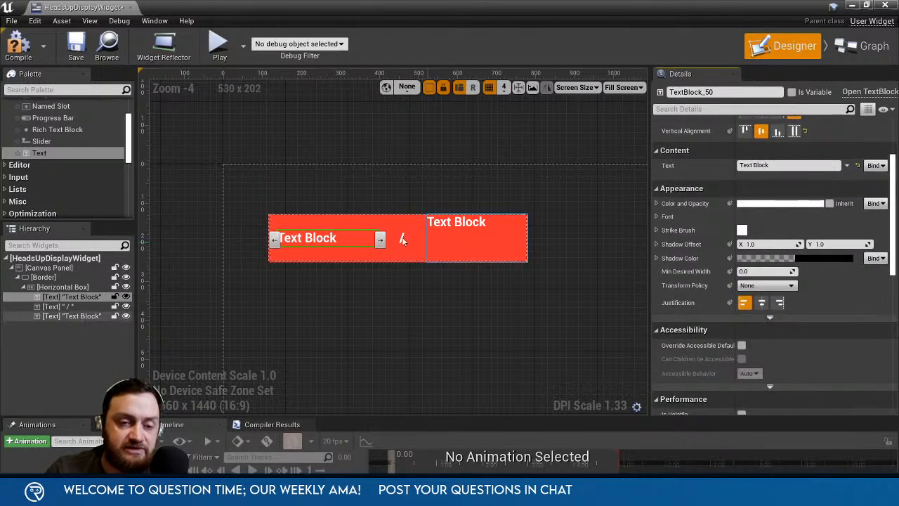
click(779, 303)
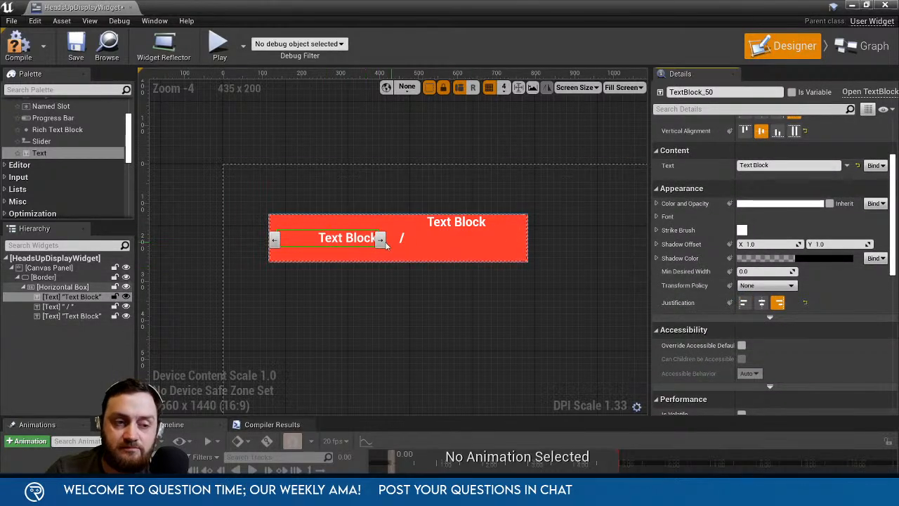
Vertically center the last text block in its slot, keeping its text justified left.
scroll(779, 280, up, 4)
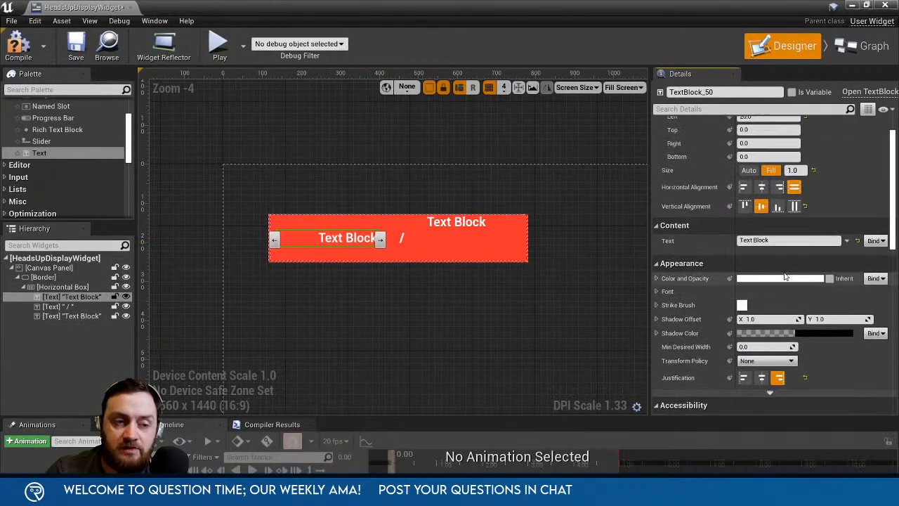
click(462, 236)
click(762, 243)
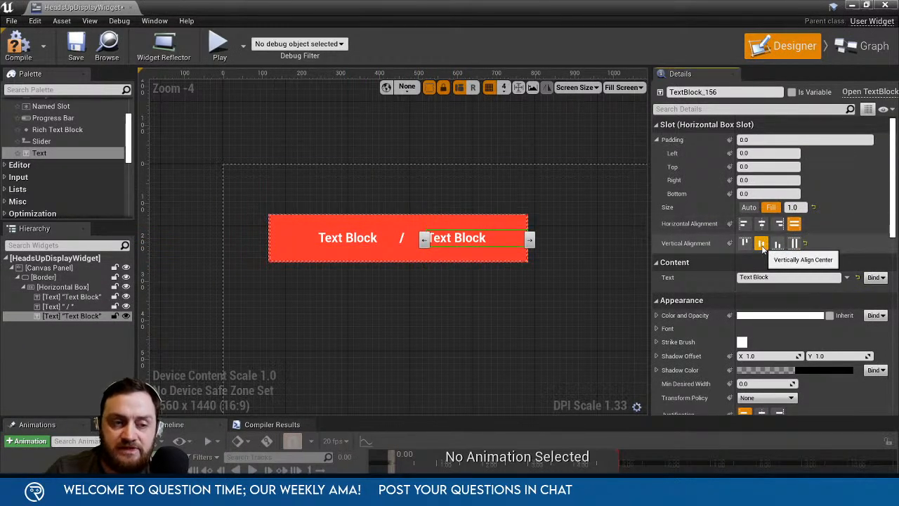
scroll(750, 286, down, 3)
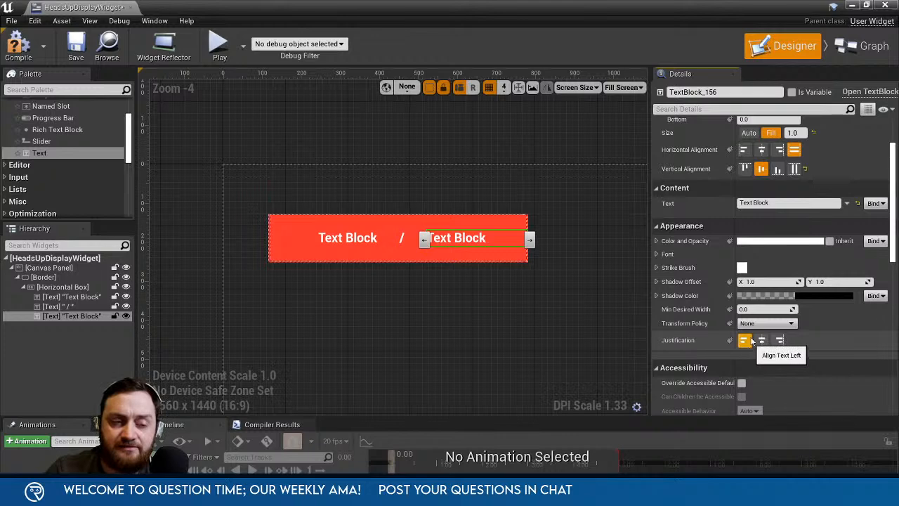
click(579, 265)
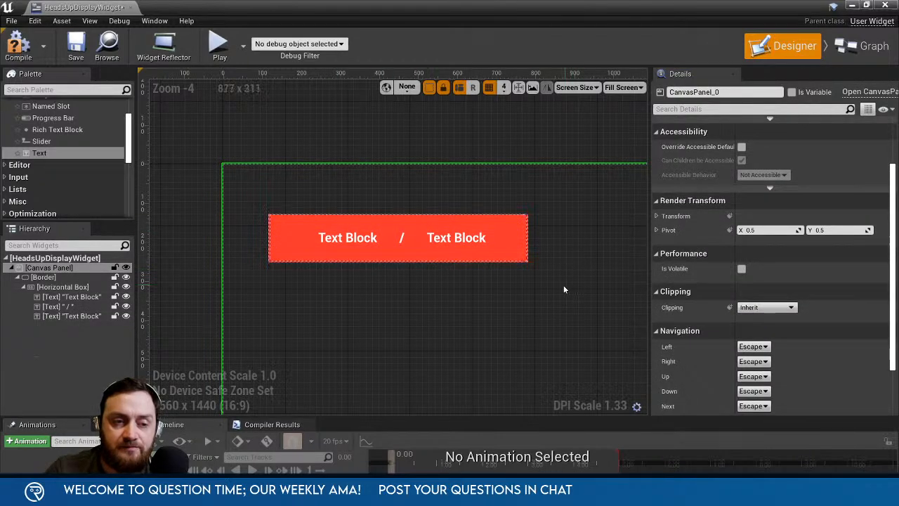
Set only the right slot padding of the last text block to 20.
right_drag(564, 289, 525, 286)
click(439, 237)
click(307, 237)
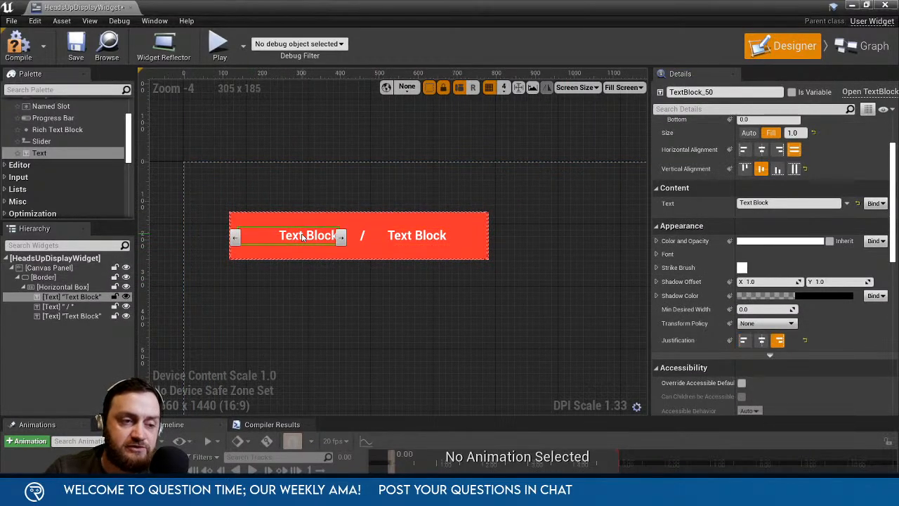
scroll(787, 230, up, 3)
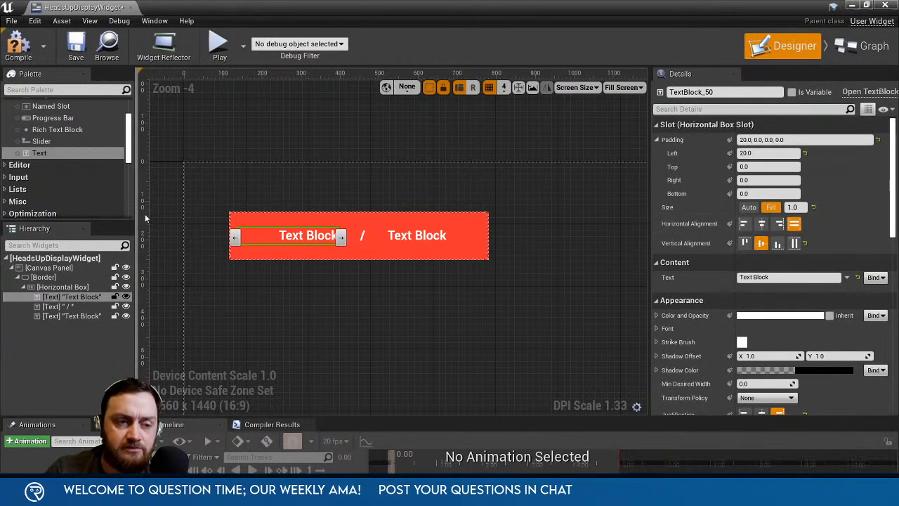
click(426, 241)
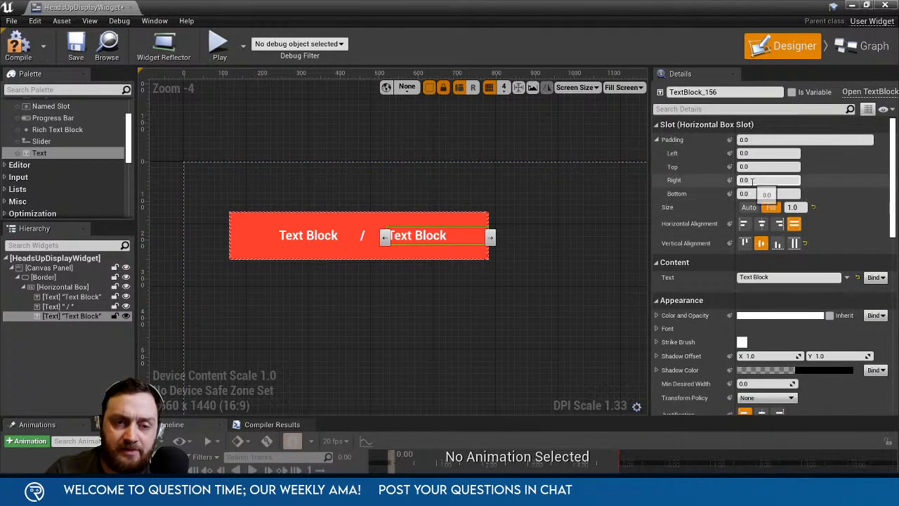
text(2)
click(481, 193)
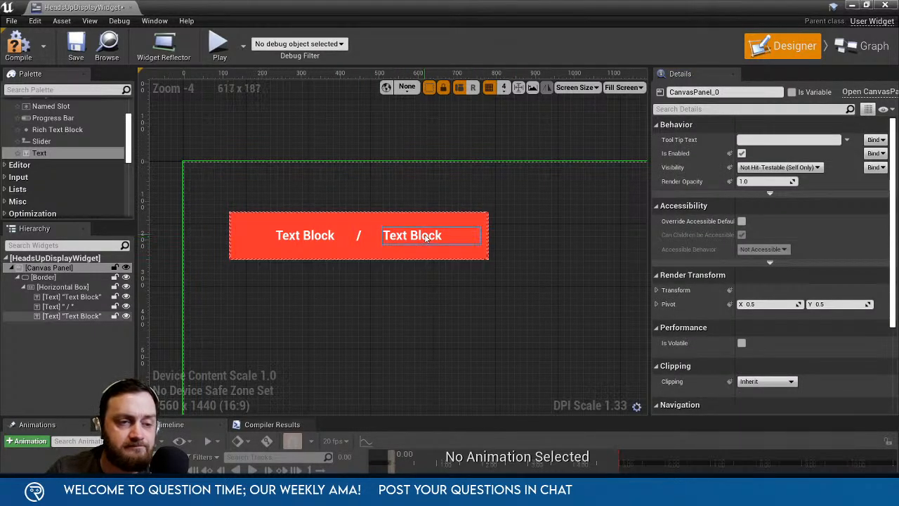
Review the slot settings of the first, slash and last text blocks in turn.
click(324, 237)
click(360, 236)
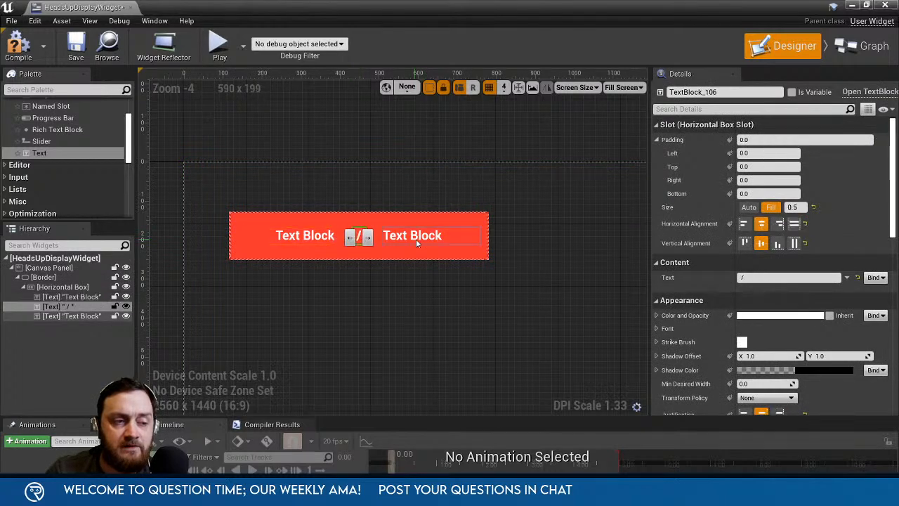
click(416, 238)
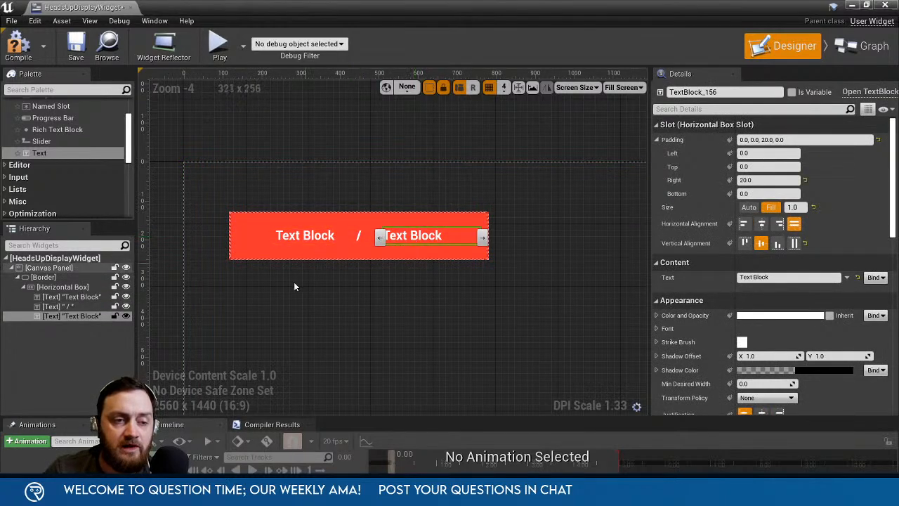
Look through the container types that the border can be replaced with.
click(42, 277)
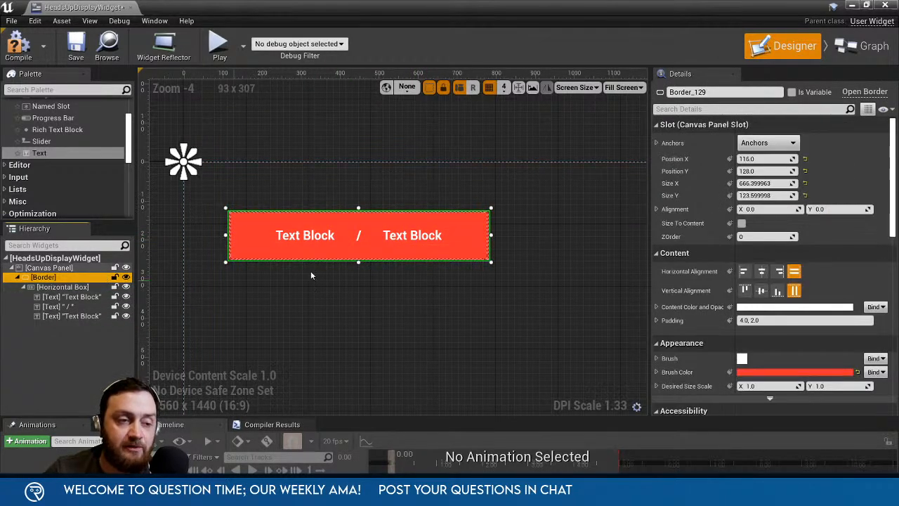
right_click(54, 278)
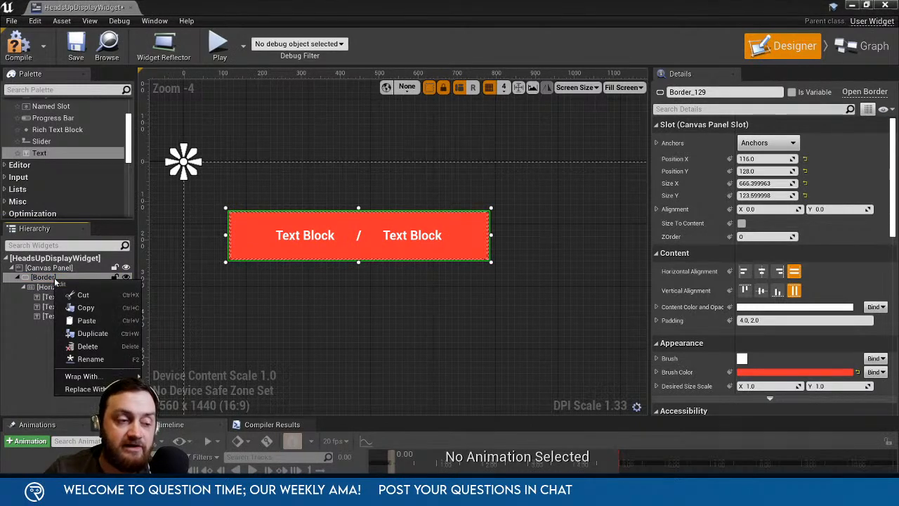
mouse_move(84, 390)
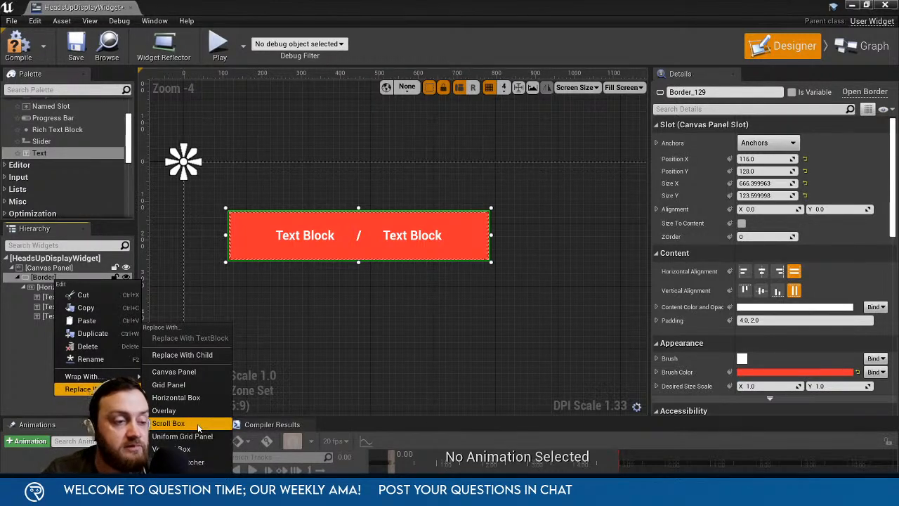
Replace the horizontal box inside the border with a Vertical Box and inspect how its text blocks are arranged.
click(61, 290)
click(63, 287)
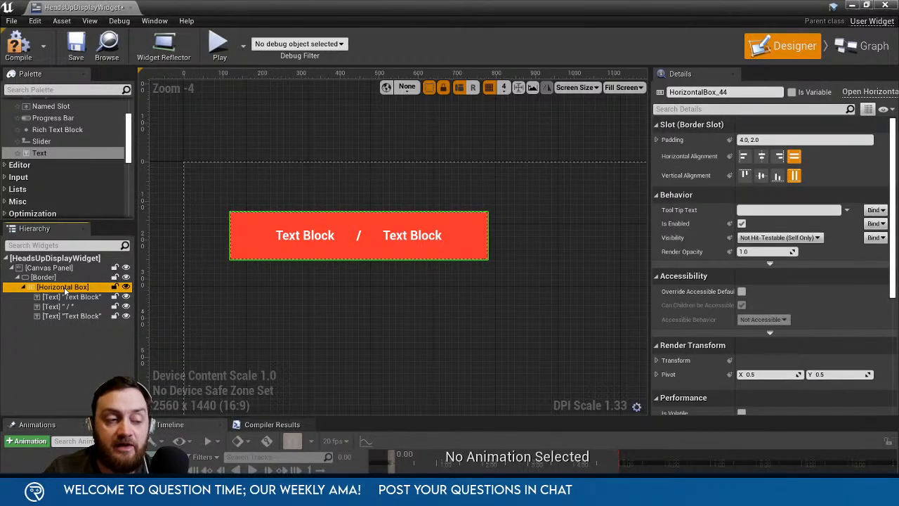
right_click(64, 290)
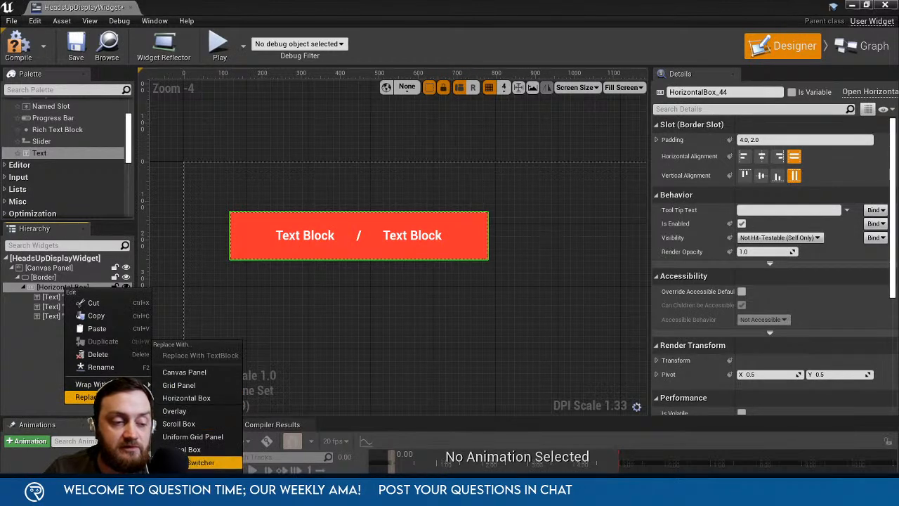
click(202, 458)
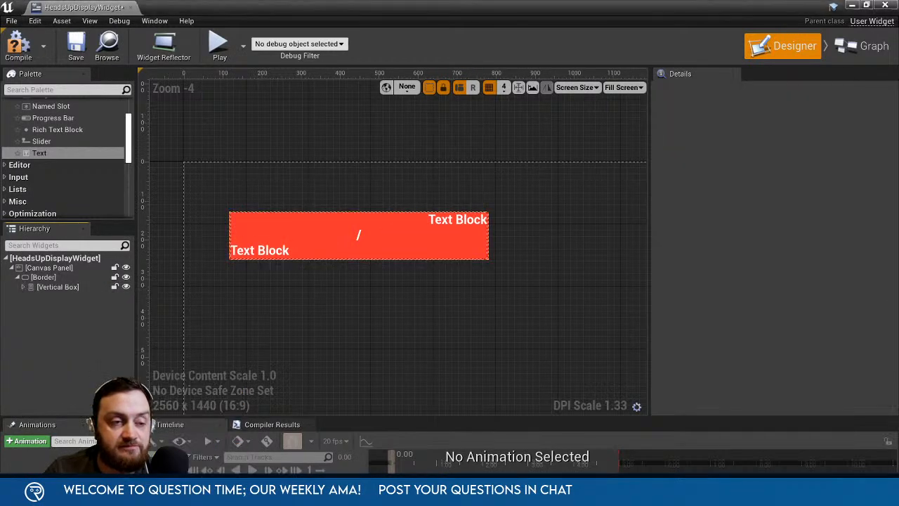
click(352, 223)
click(344, 250)
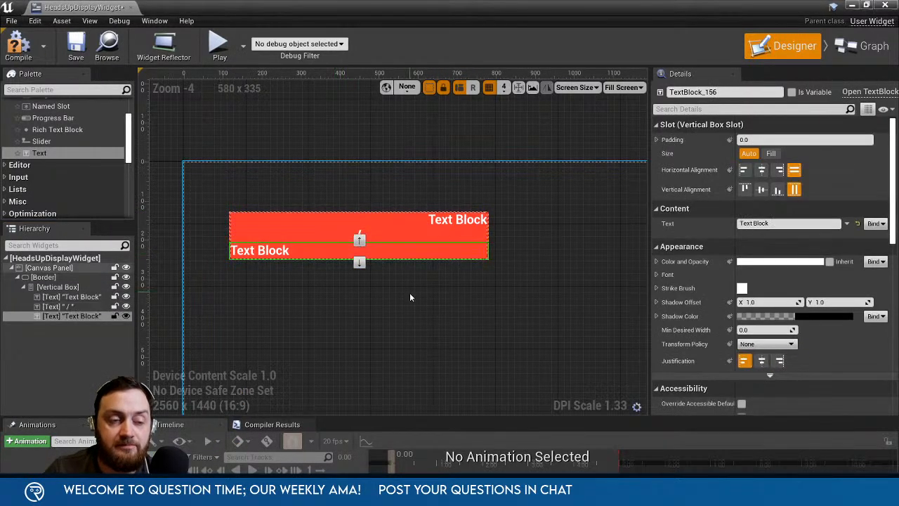
Replace the vertical box inside the border with a Horizontal Box.
right_click(57, 286)
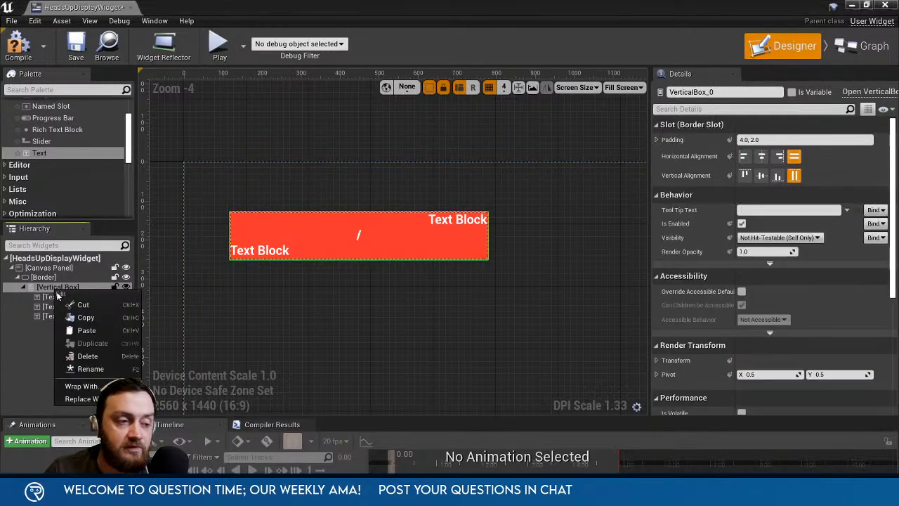
mouse_move(92, 399)
click(190, 401)
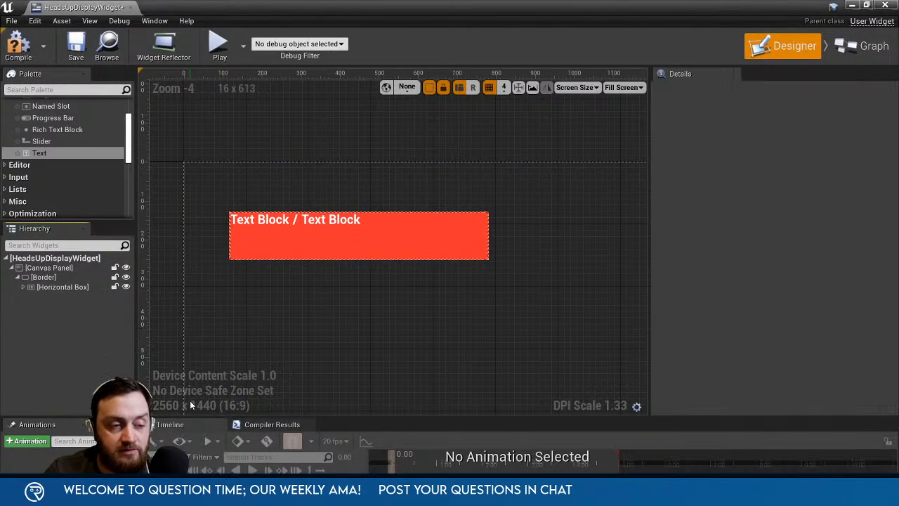
Review the slot settings of the horizontal box and each of its three text blocks.
click(63, 288)
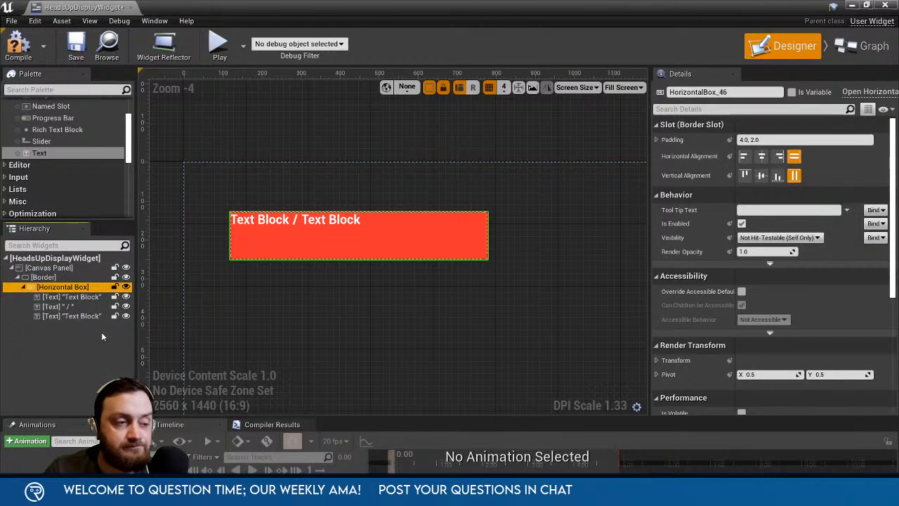
click(64, 306)
click(70, 316)
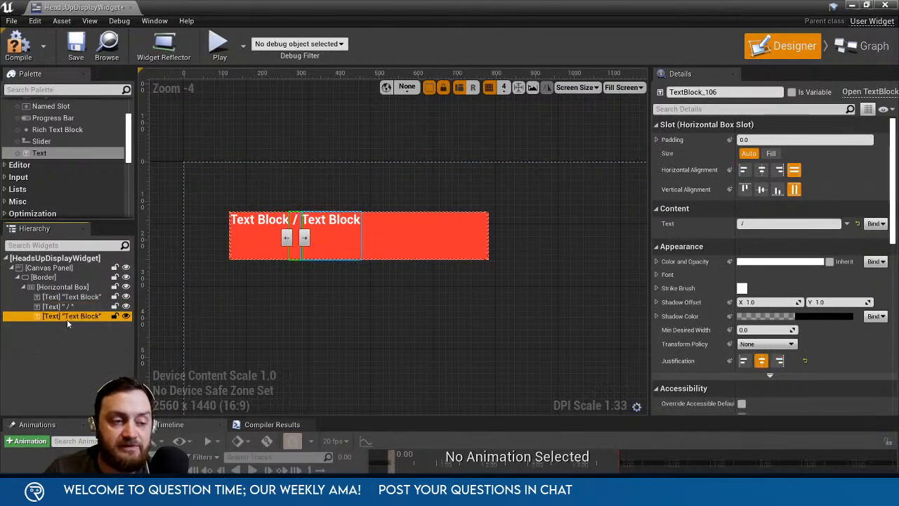
click(70, 296)
click(63, 286)
click(70, 297)
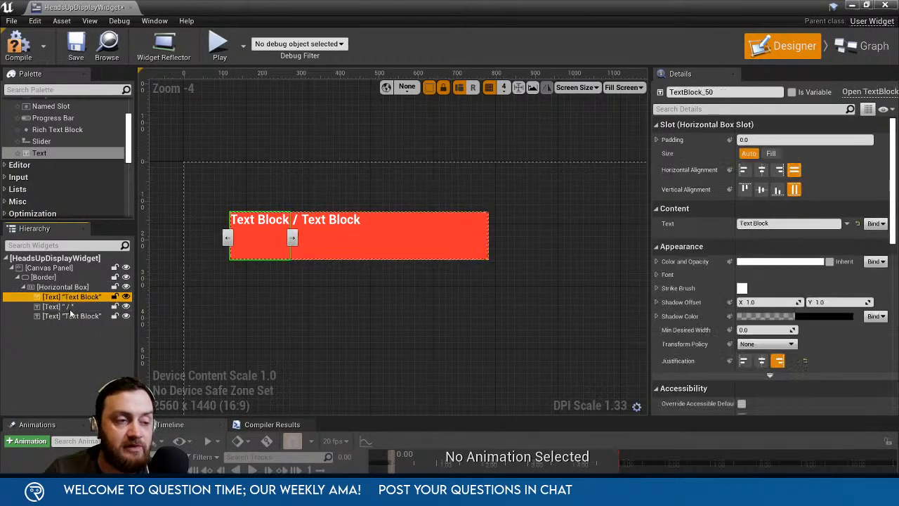
click(64, 325)
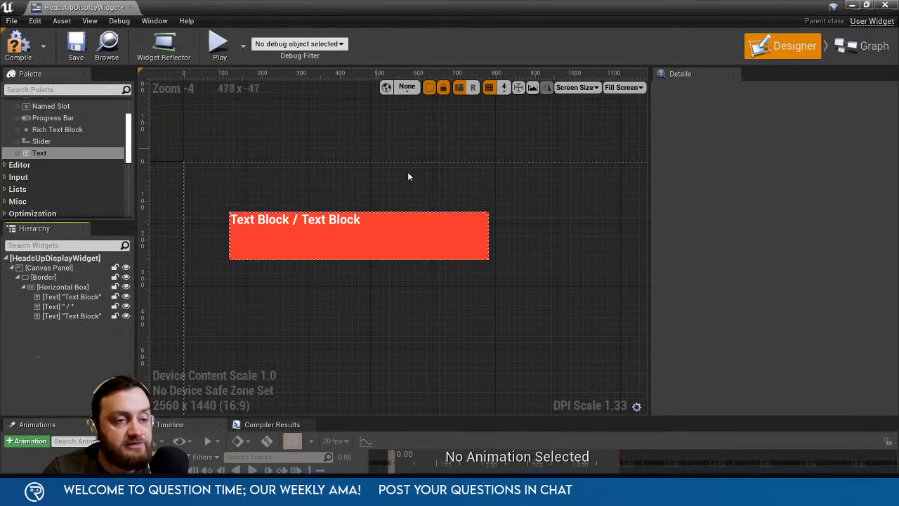
Delete the horizontal box with its text blocks and the border, leaving only the canvas panel.
scroll(414, 307, down, 1)
scroll(433, 304, down, 2)
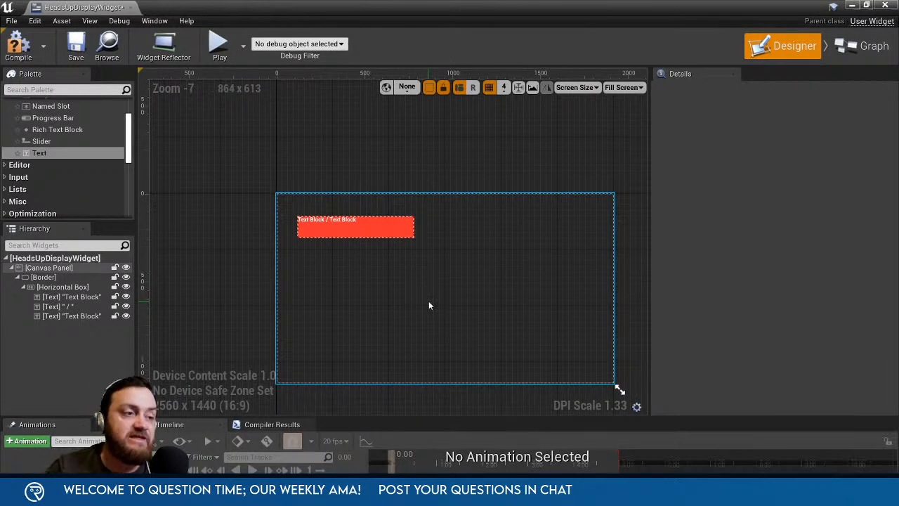
scroll(323, 232, up, 2)
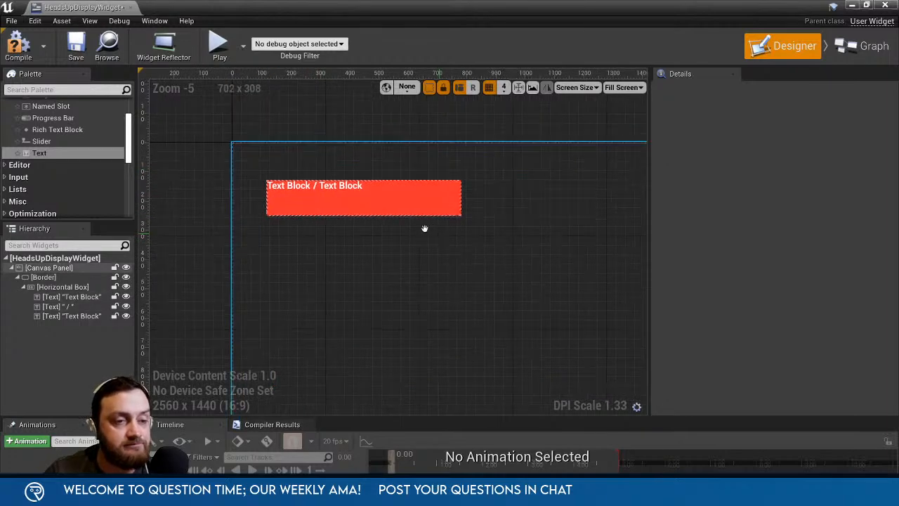
scroll(414, 226, down, 1)
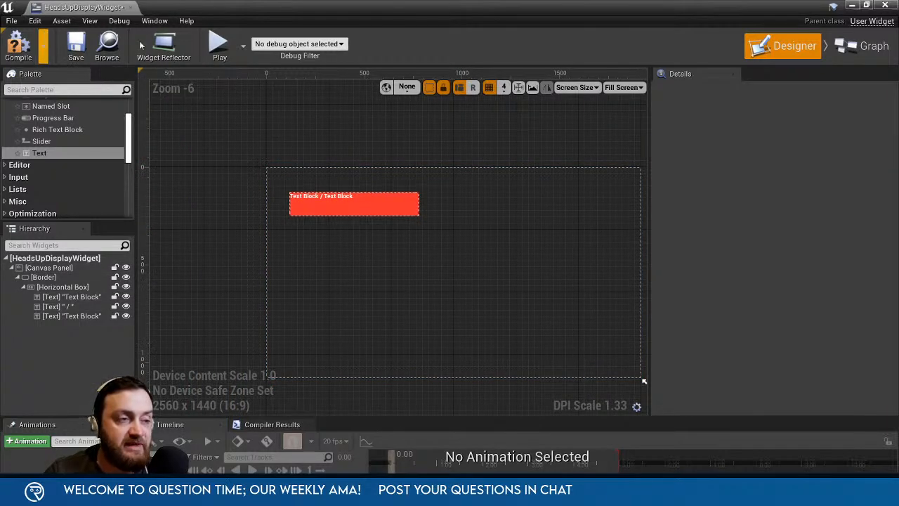
click(69, 286)
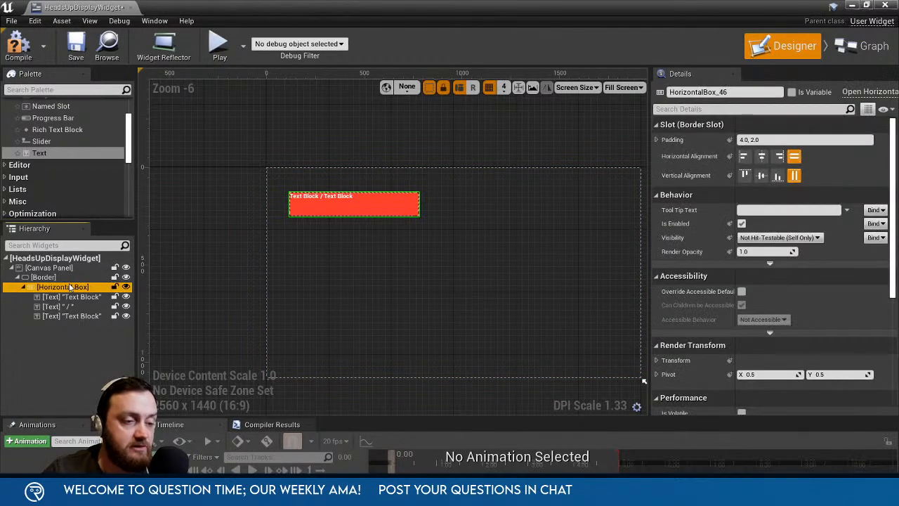
key(Delete)
click(52, 277)
key(Delete)
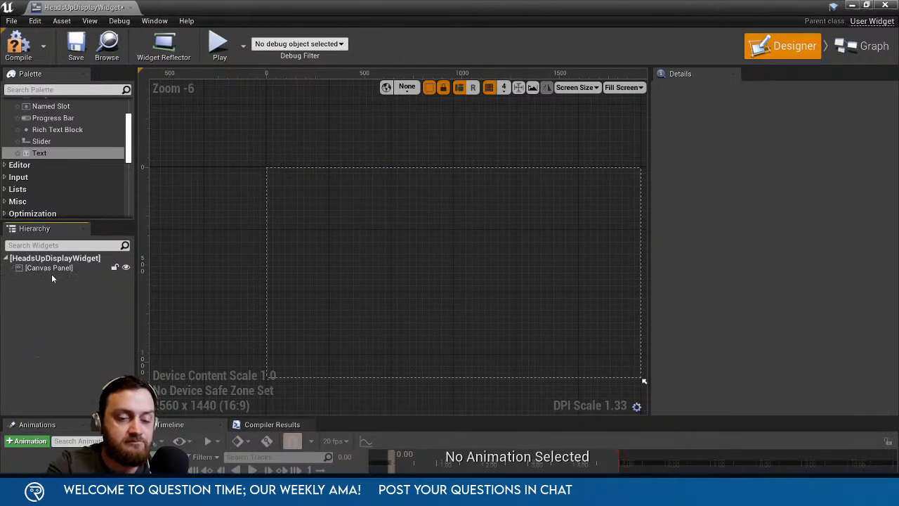
Close the heads-up display widget, create a widget blueprint named Window in the FirstPersonBP folder, and open it.
click(883, 6)
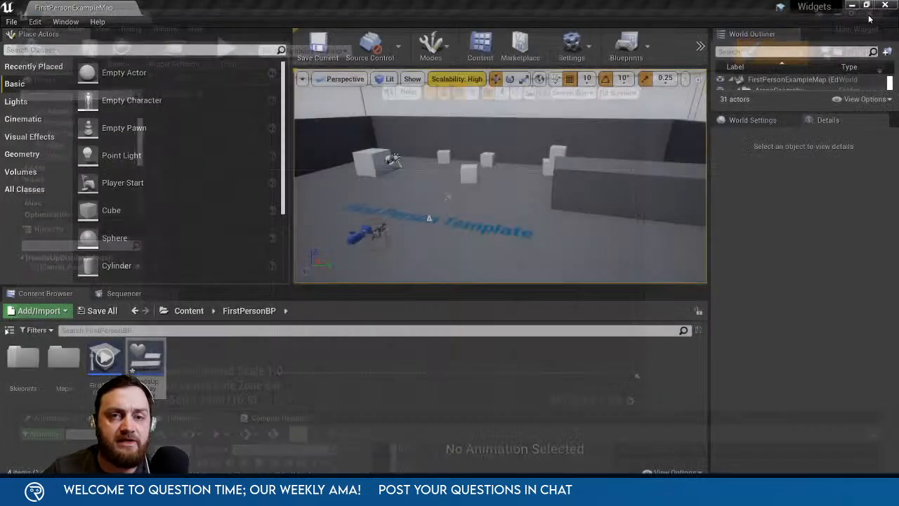
right_click(242, 377)
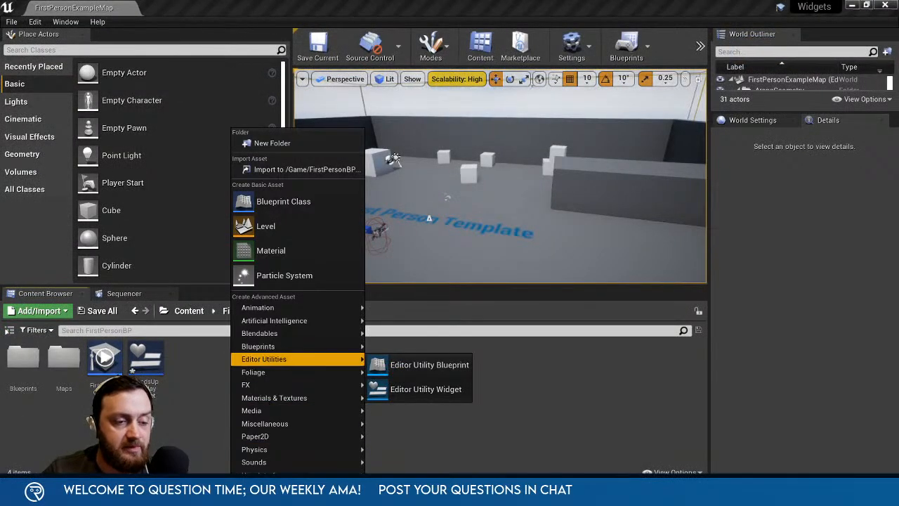
mouse_move(316, 468)
click(421, 468)
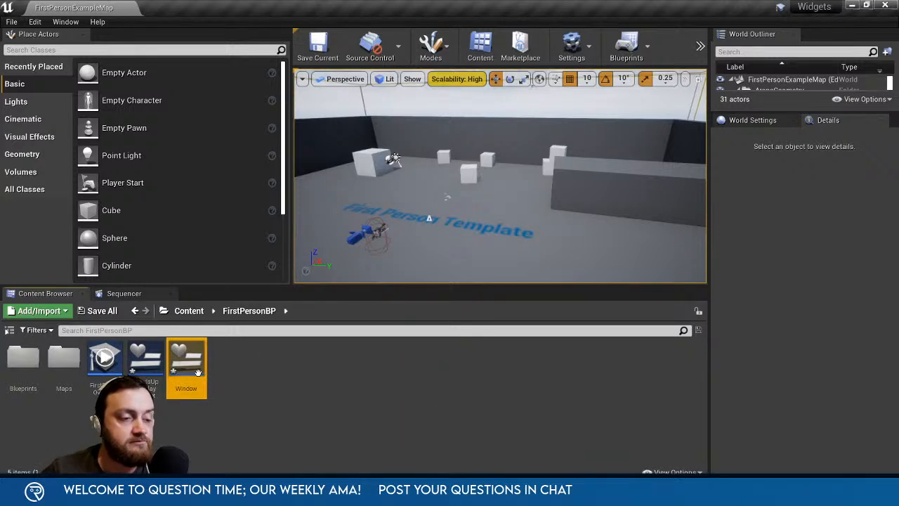
double_click(186, 365)
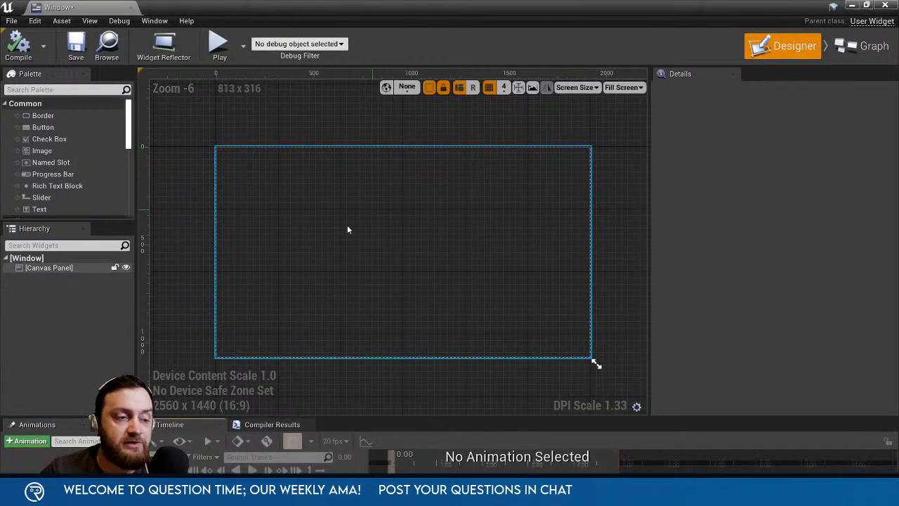
Delete the default canvas panel and add a Vertical Box as the root of the Window widget.
click(70, 268)
key(Delete)
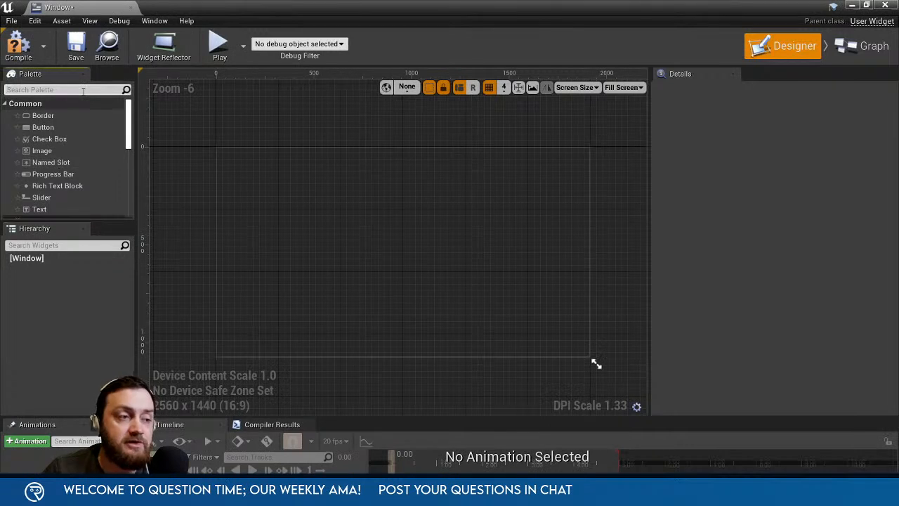
text(verticl)
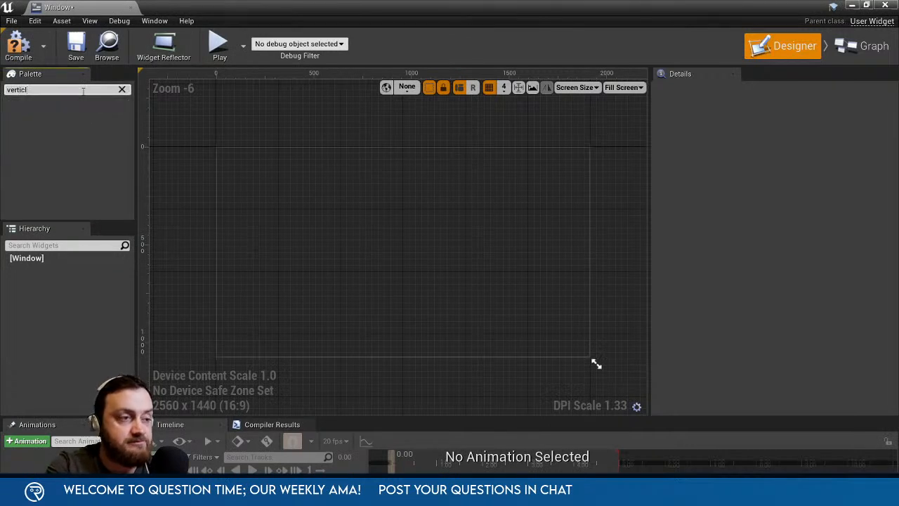
key(BackSpace)
text(a)
drag(51, 115, 42, 261)
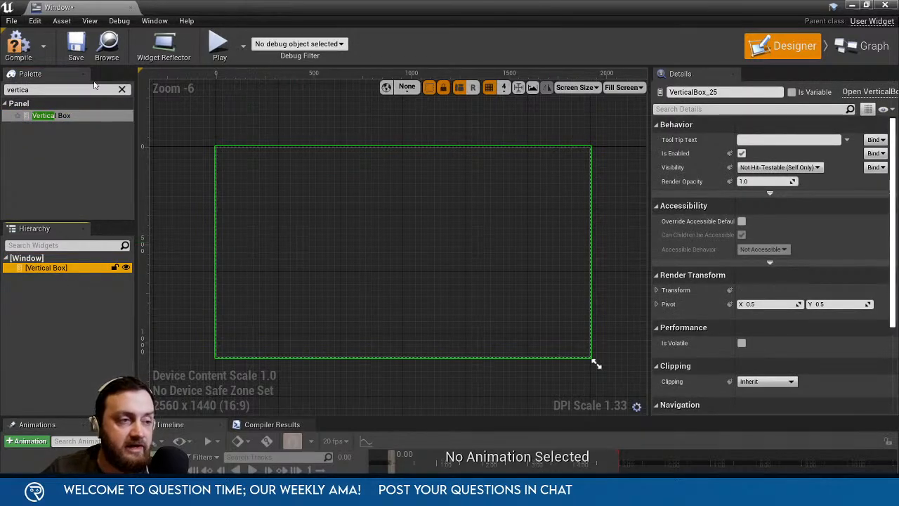
click(123, 90)
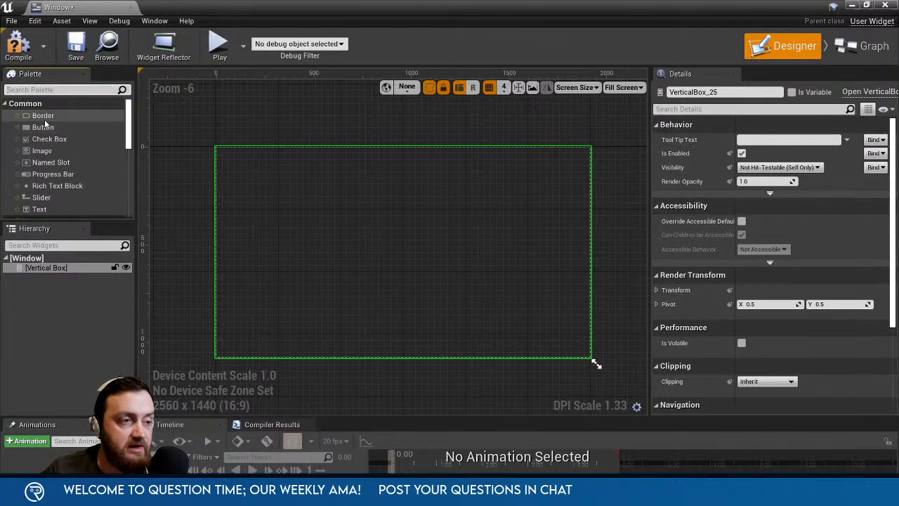
Add a text block to the vertical box and set its text to "Window Title".
drag(52, 210, 58, 273)
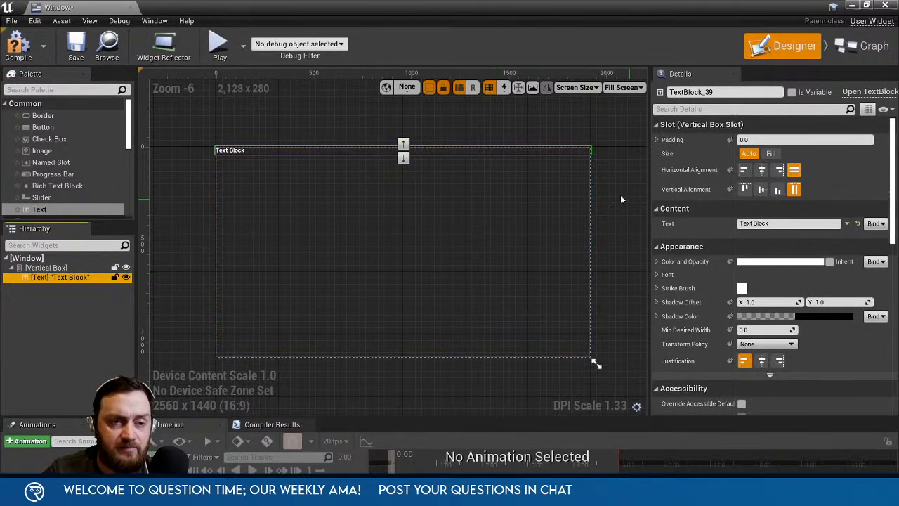
click(769, 223)
text(Wind)
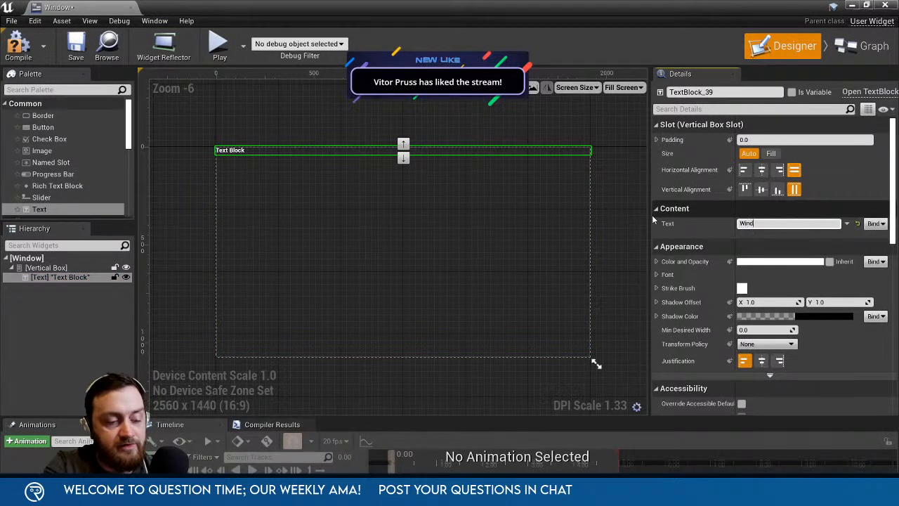
text(ow Title)
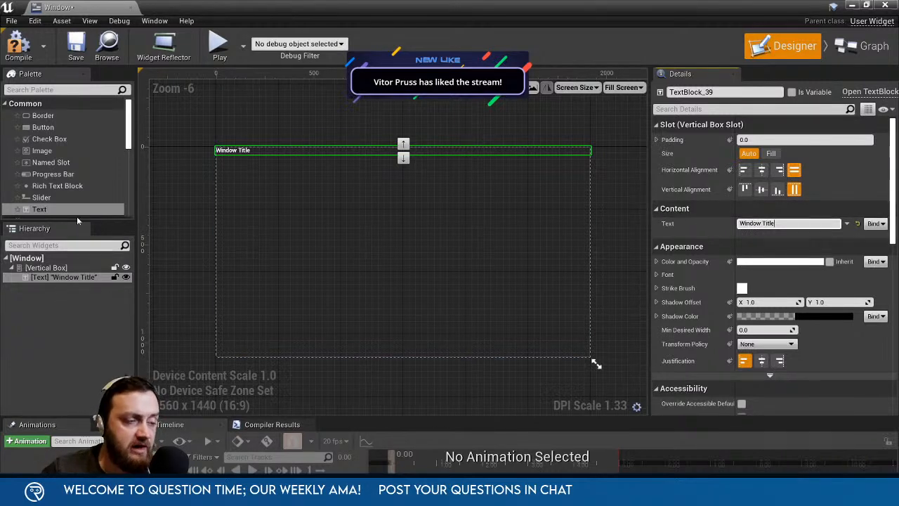
Add a second text block below the title with the text "Here is an example of some content blah blah blah.".
drag(56, 208, 60, 284)
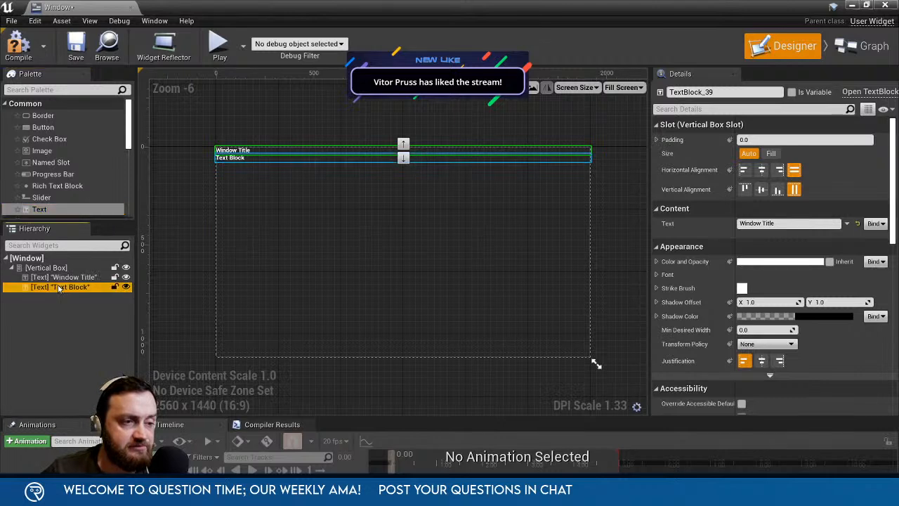
click(773, 224)
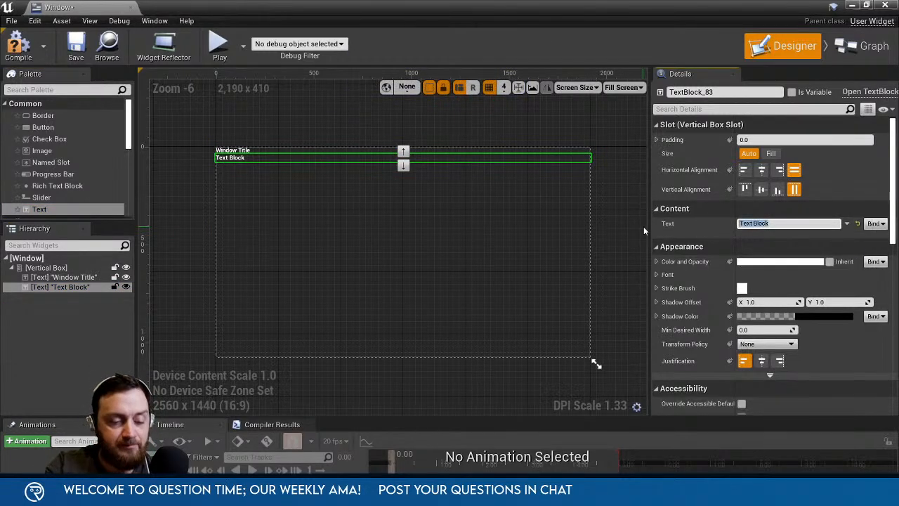
text(Here is )
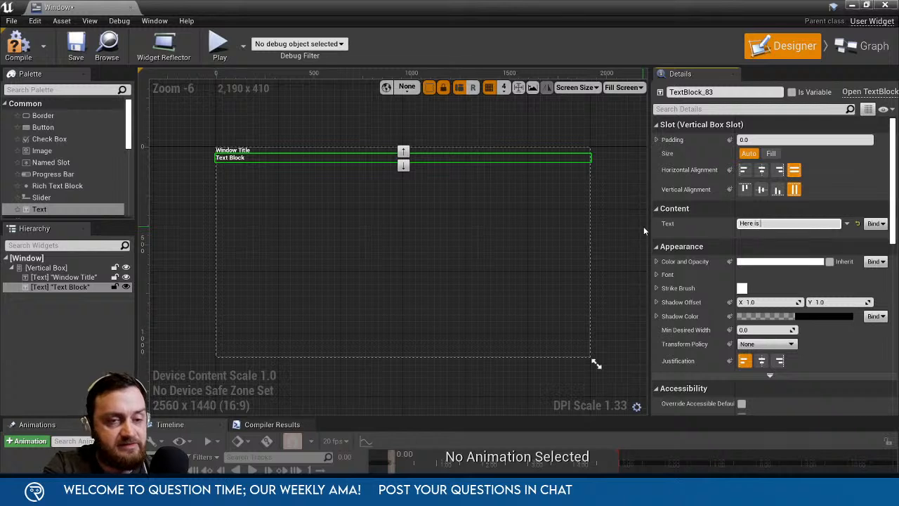
text(an exampl)
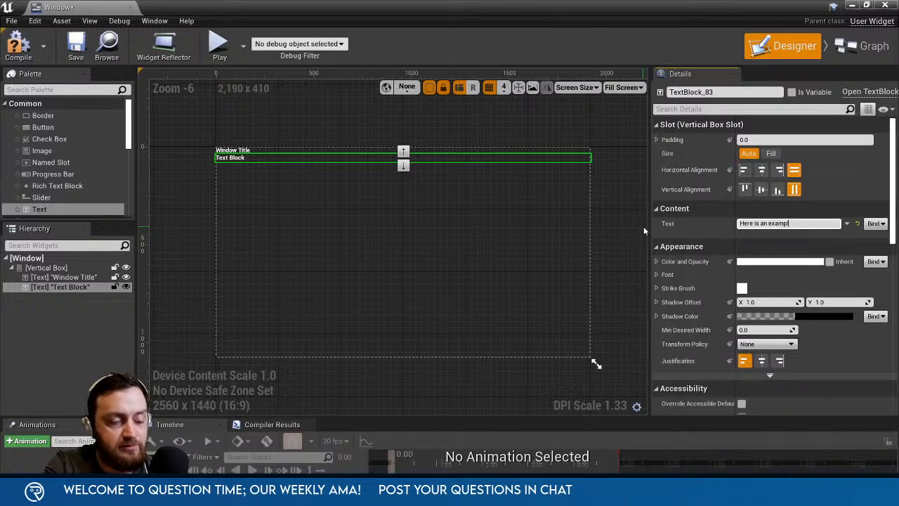
text(e of some content)
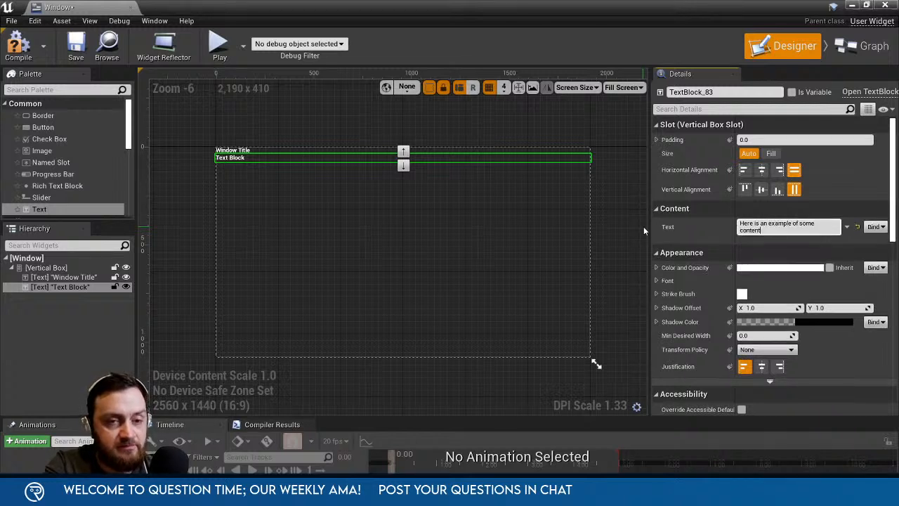
text( blah blah bl)
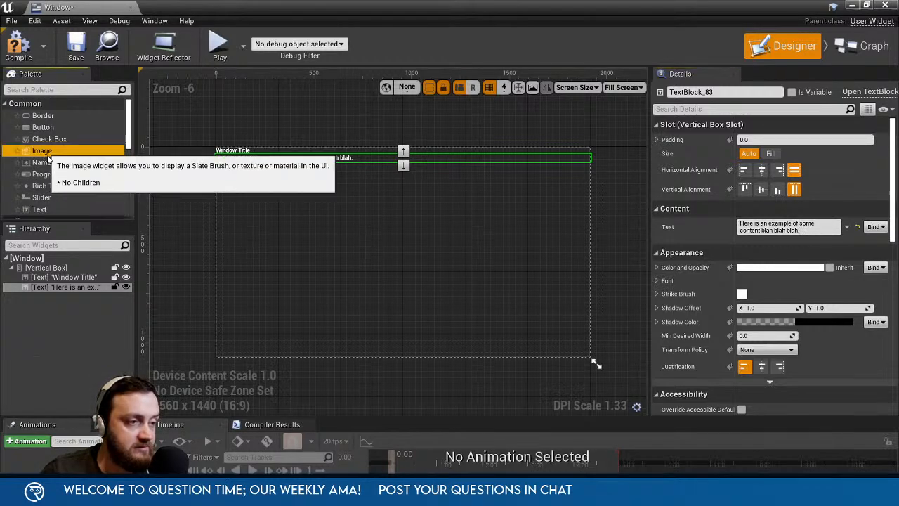
Add an Image widget to the vertical box below the content text and look over its properties.
drag(40, 150, 294, 170)
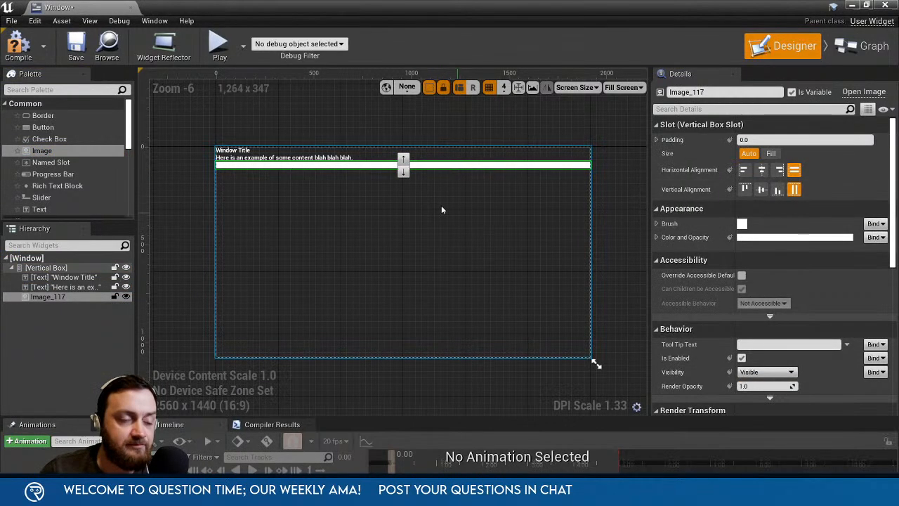
scroll(697, 304, down, 2)
scroll(698, 302, down, 4)
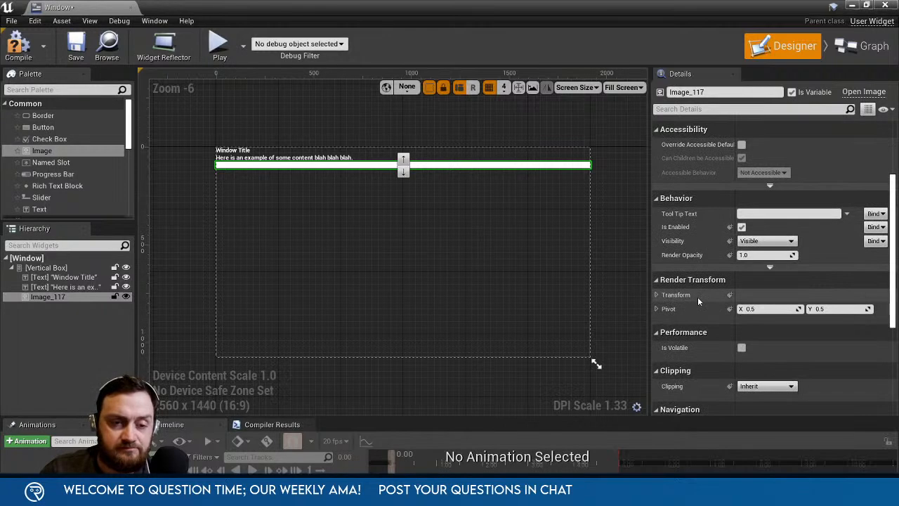
right_drag(311, 214, 384, 207)
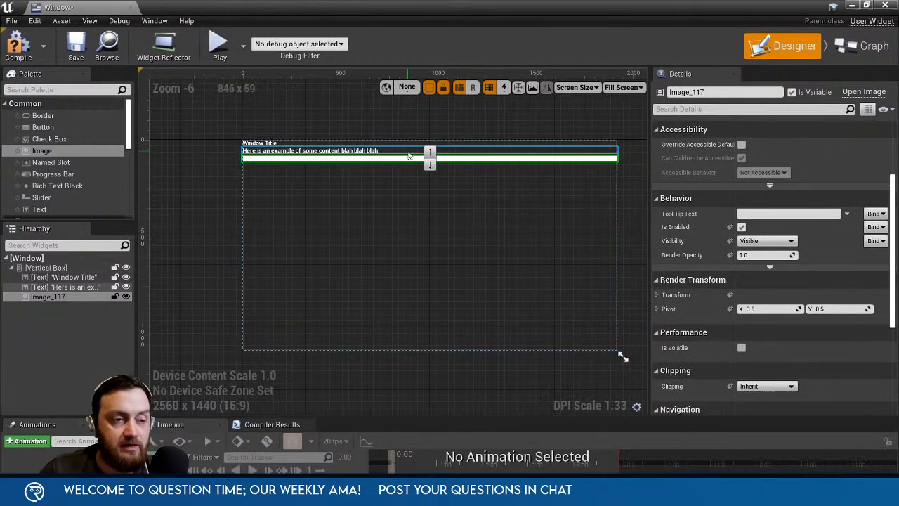
Set the content text block's vertical box slot size to Fill.
scroll(470, 187, up, 2)
scroll(453, 239, down, 2)
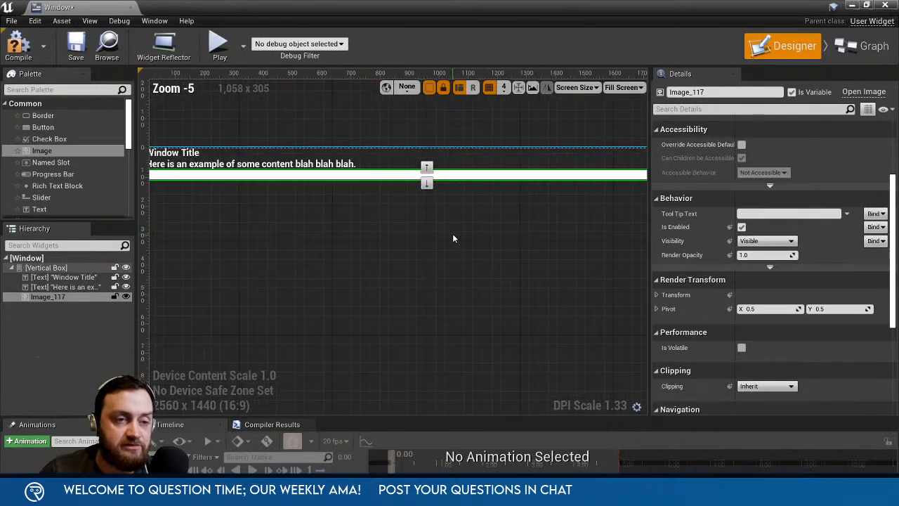
click(296, 192)
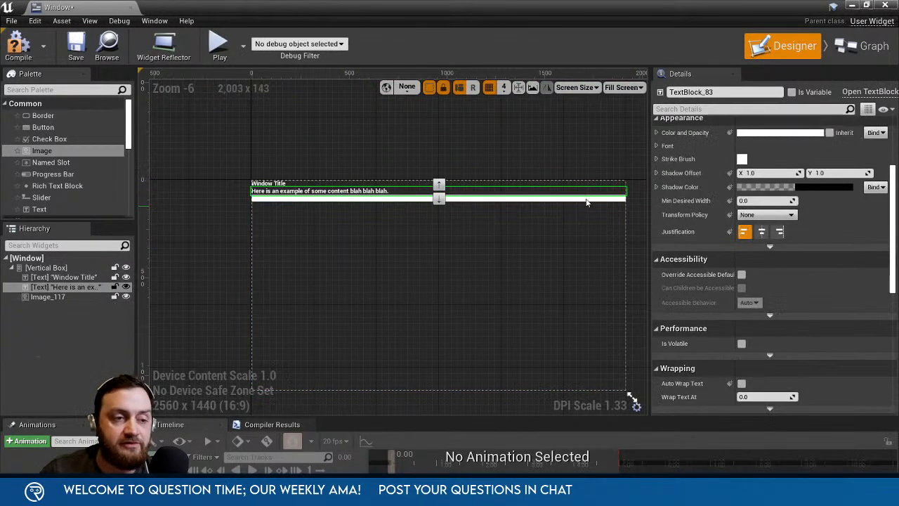
scroll(773, 232, up, 3)
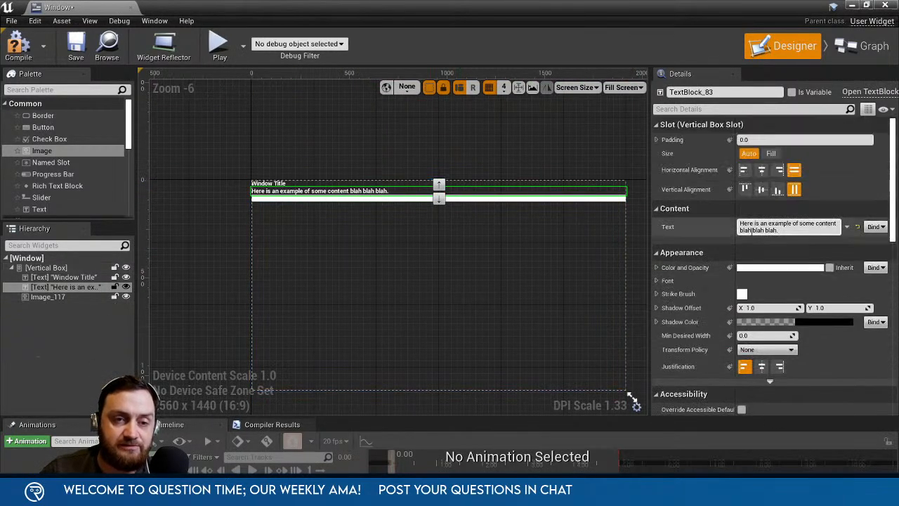
click(772, 153)
Center the "Window Title" text horizontally in its slot and center its justification.
right_drag(515, 312, 495, 276)
click(281, 150)
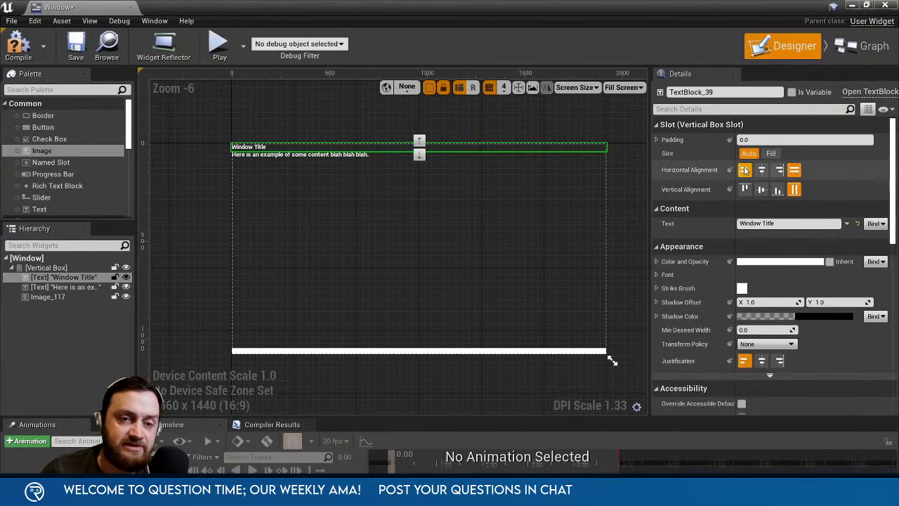
click(763, 172)
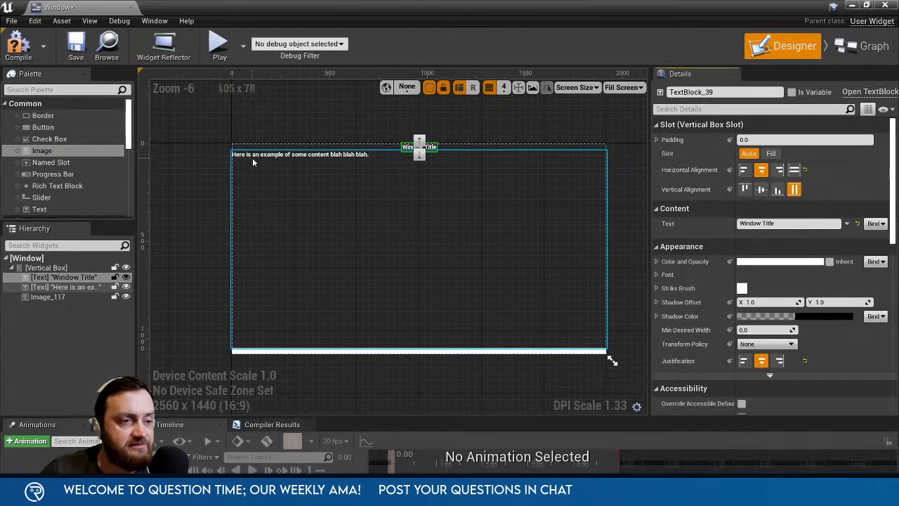
Give the content text block a top padding of 50 in its vertical box slot.
click(317, 169)
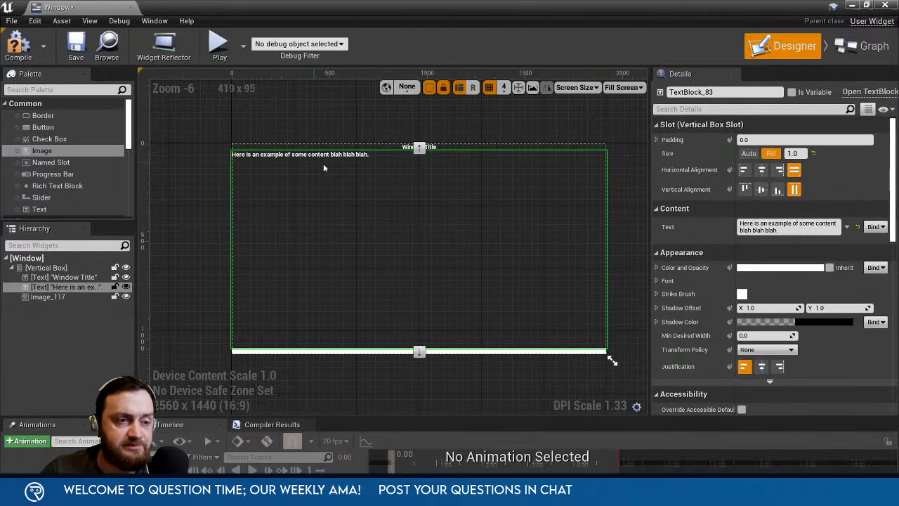
click(657, 140)
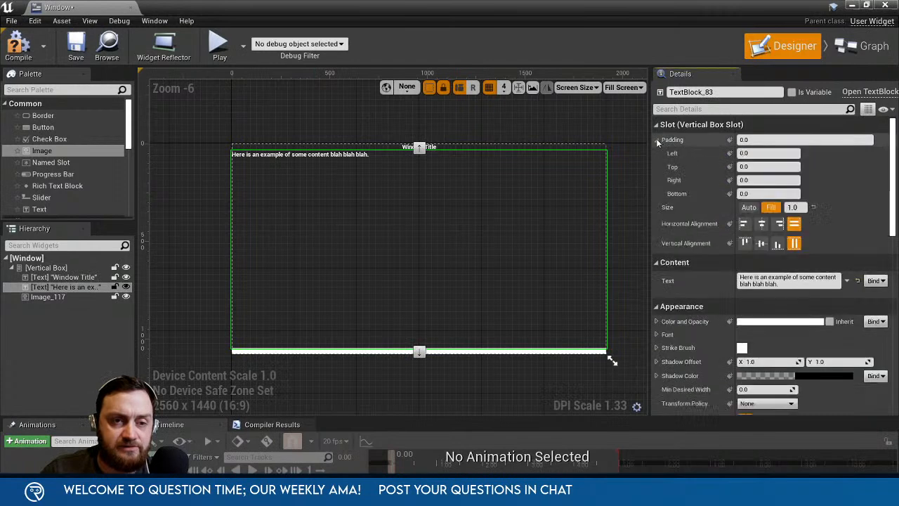
click(768, 167)
text(50)
key(Return)
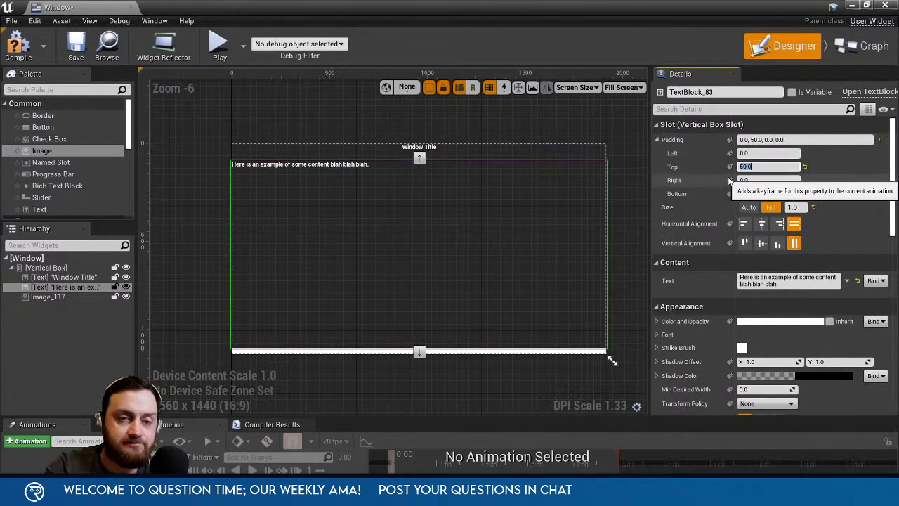
click(204, 249)
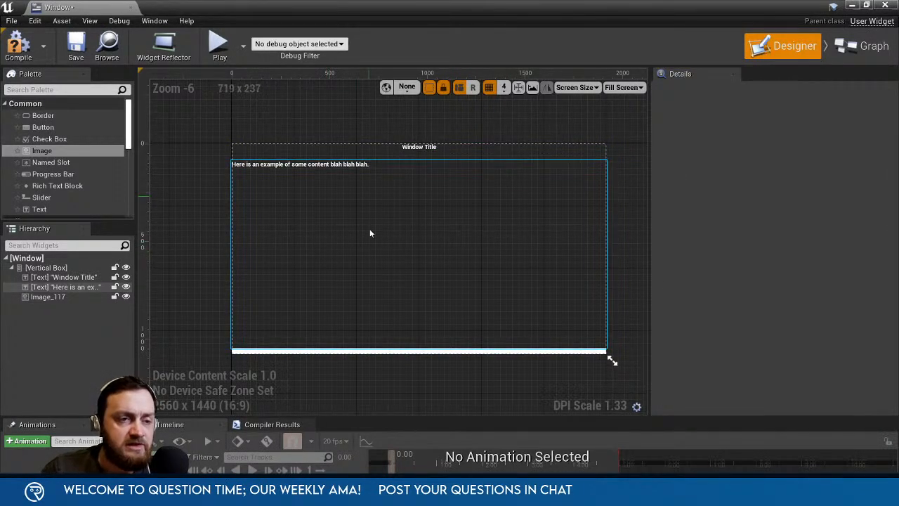
Set the Image widget's brush image size to 256 by 256.
click(398, 327)
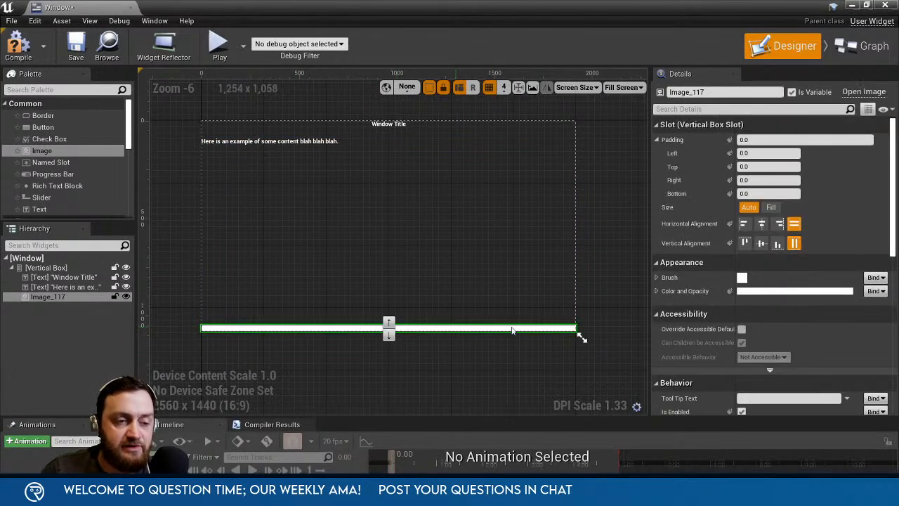
scroll(696, 295, down, 5)
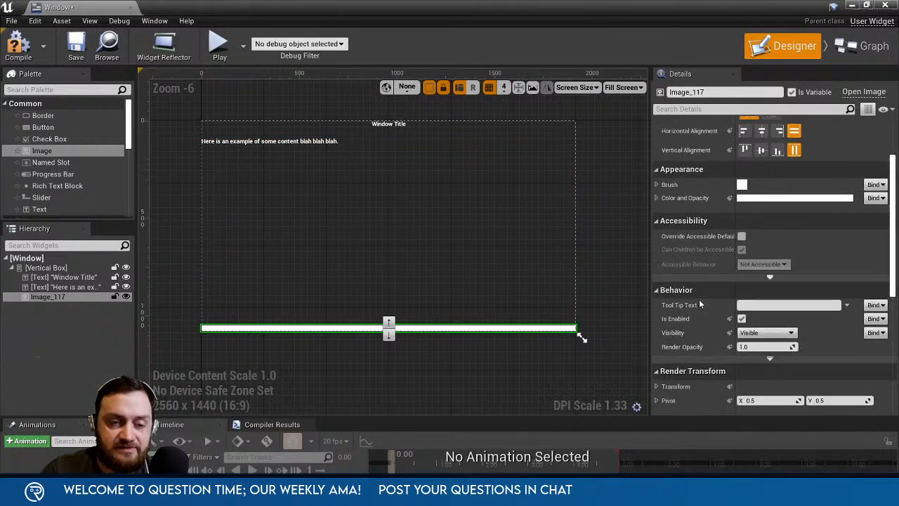
scroll(700, 298, up, 2)
click(657, 185)
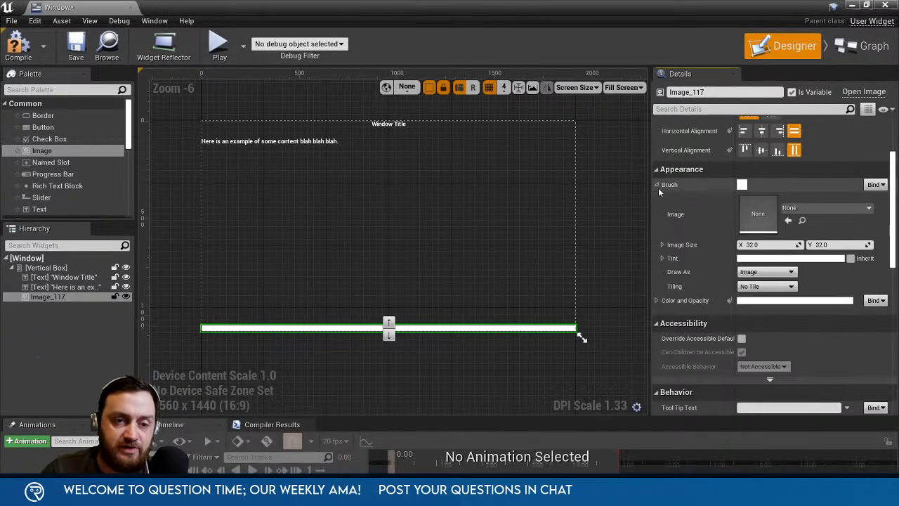
click(768, 245)
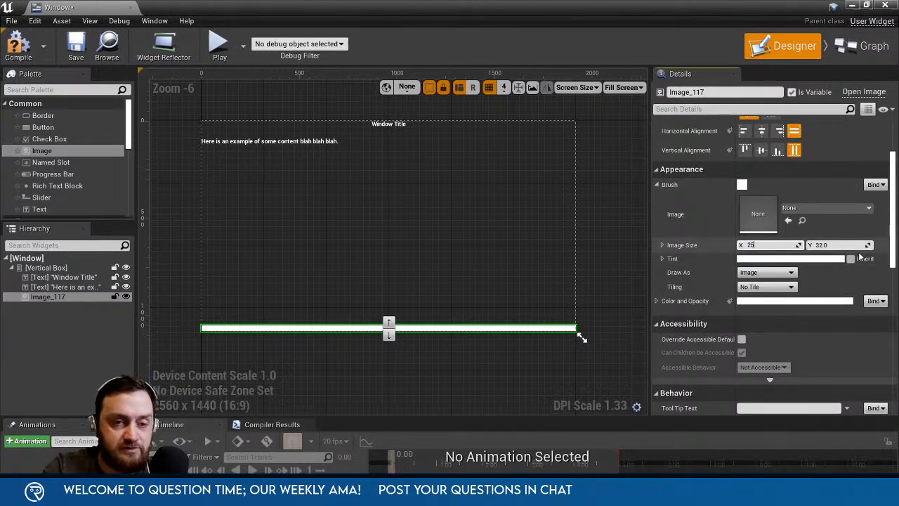
text(256)
key(Return)
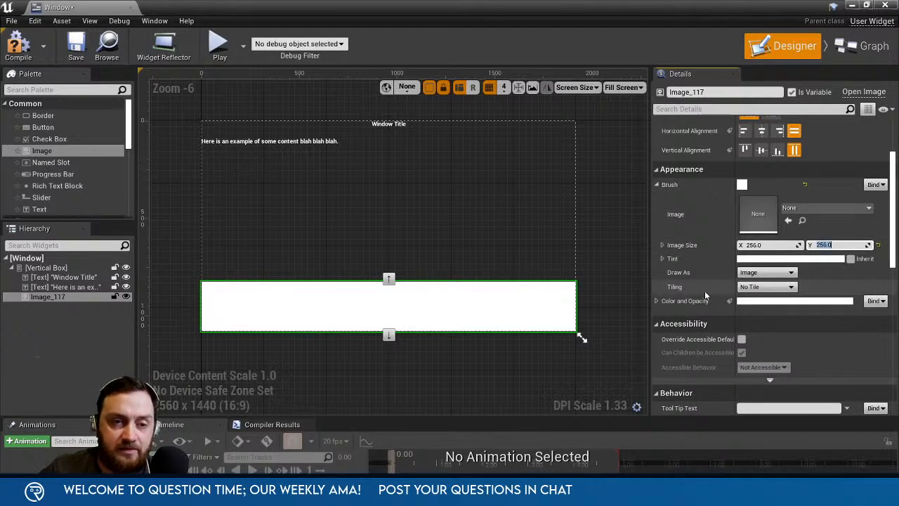
Center the image horizontally and vertically in its slot and compile the Window widget.
scroll(750, 221, up, 2)
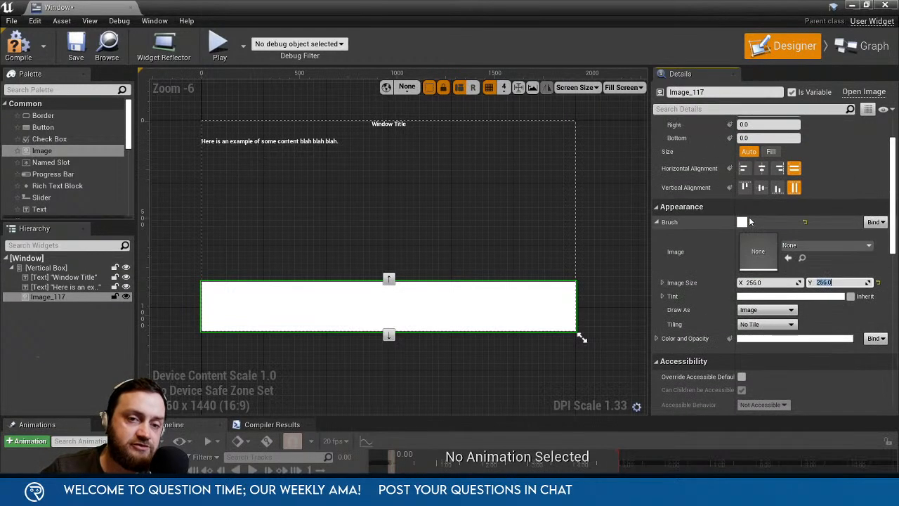
click(763, 172)
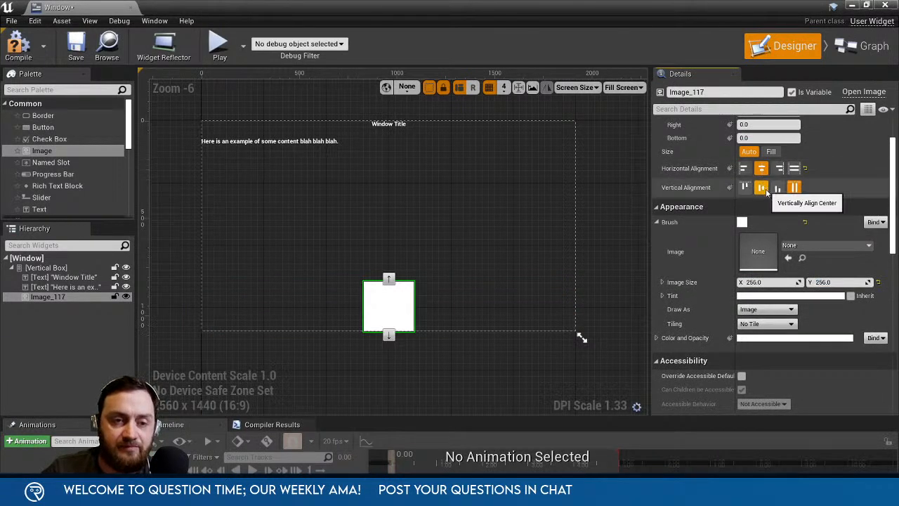
click(767, 189)
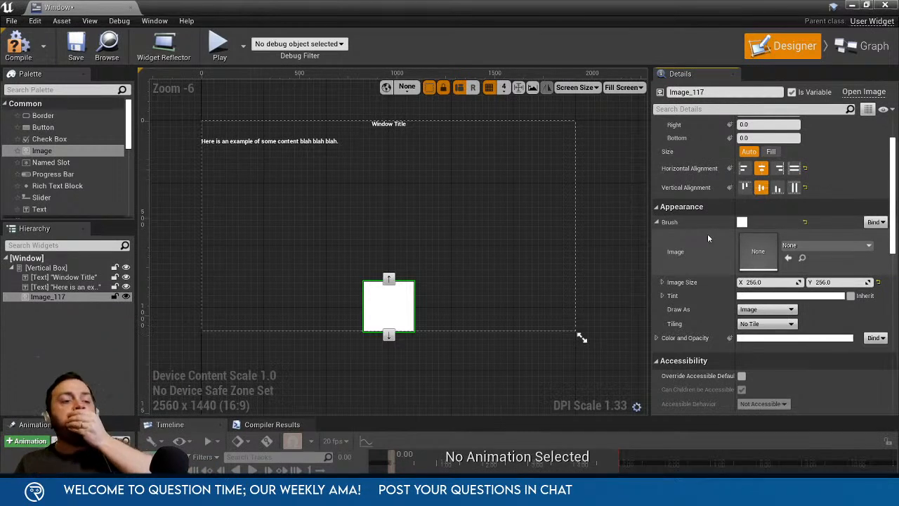
click(21, 46)
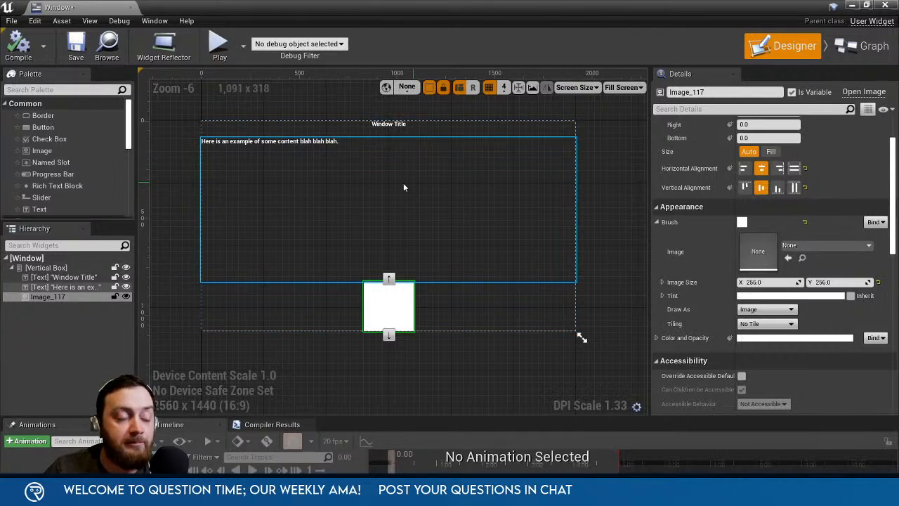
Wrap the root Vertical Box with a Border.
right_click(42, 267)
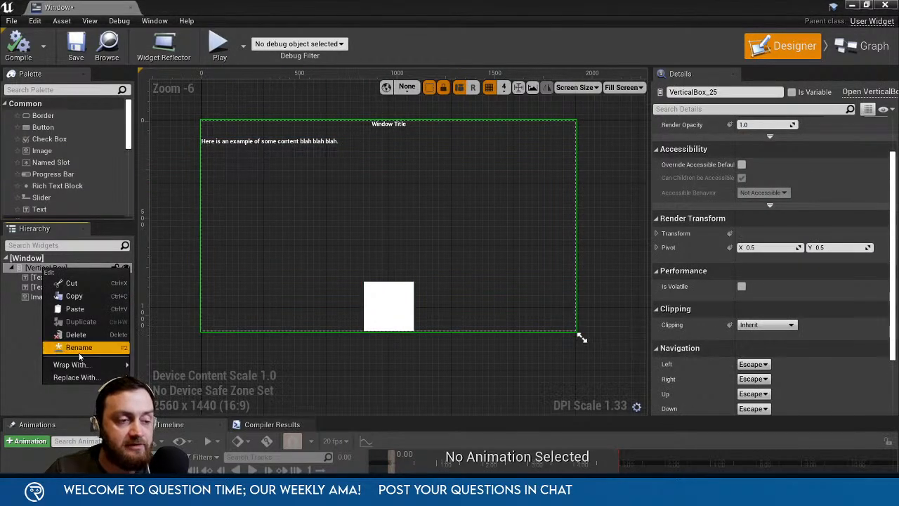
mouse_move(80, 365)
click(156, 234)
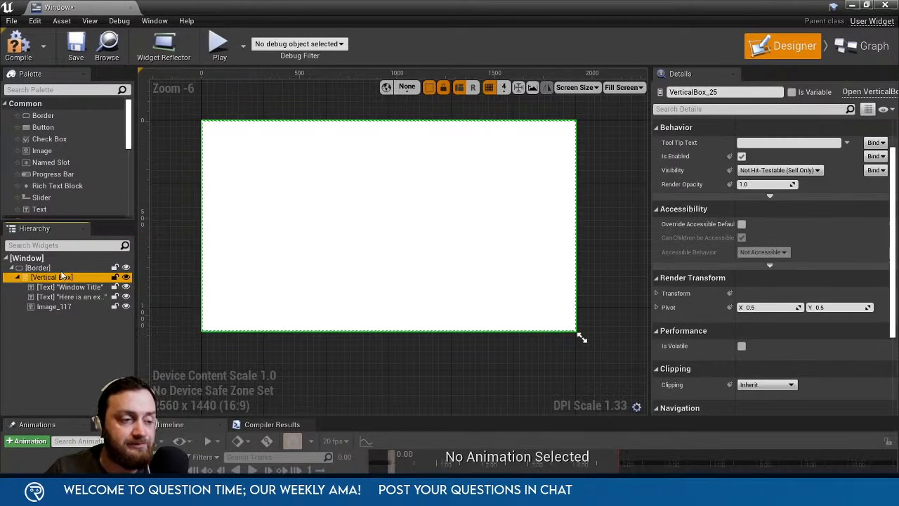
Set the root Border's brush color to black.
scroll(707, 244, up, 3)
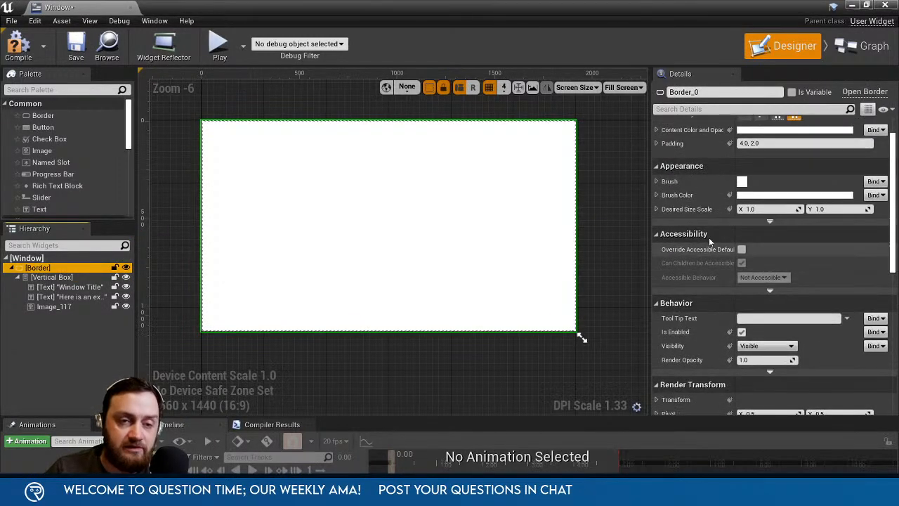
click(794, 213)
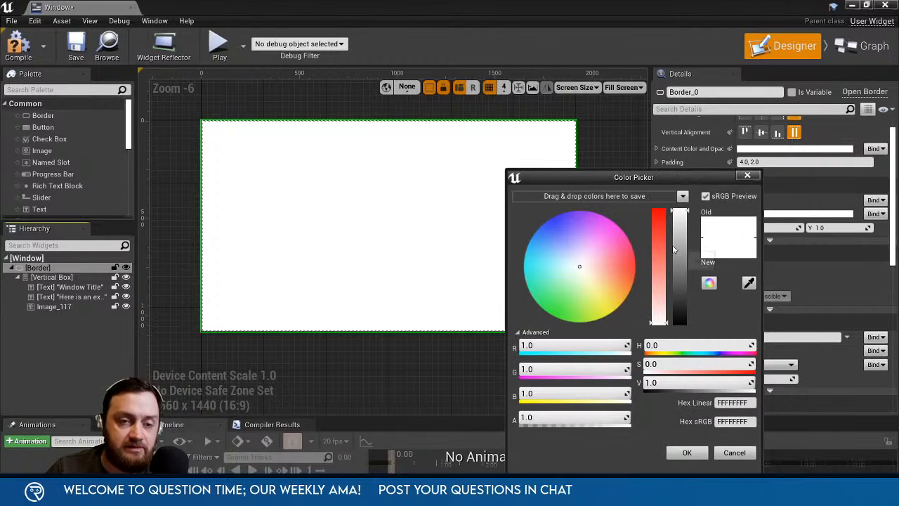
drag(679, 218, 679, 322)
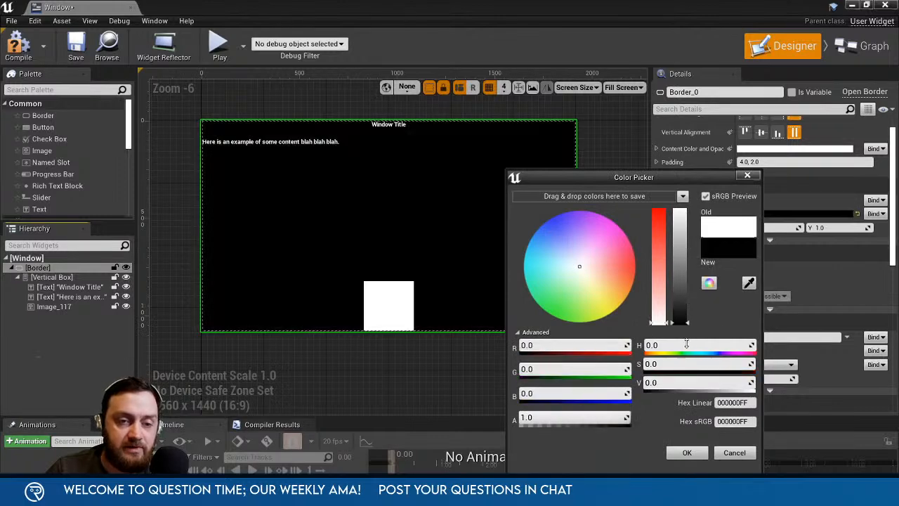
click(686, 453)
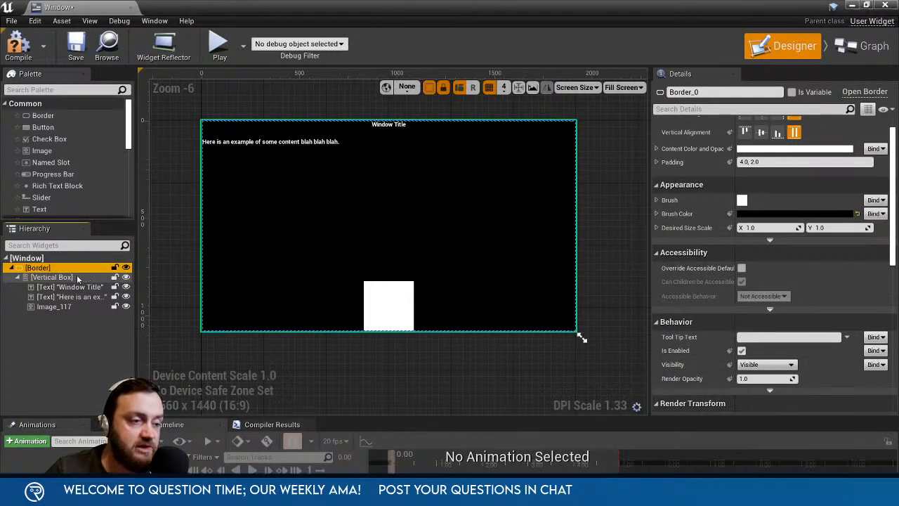
Set the alpha of the root Border's brush color to 0.8.
click(779, 213)
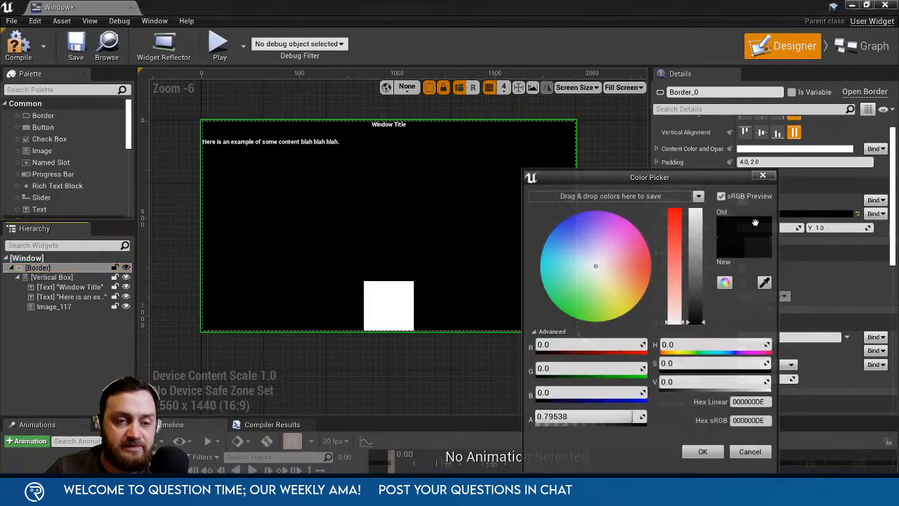
text(0.8)
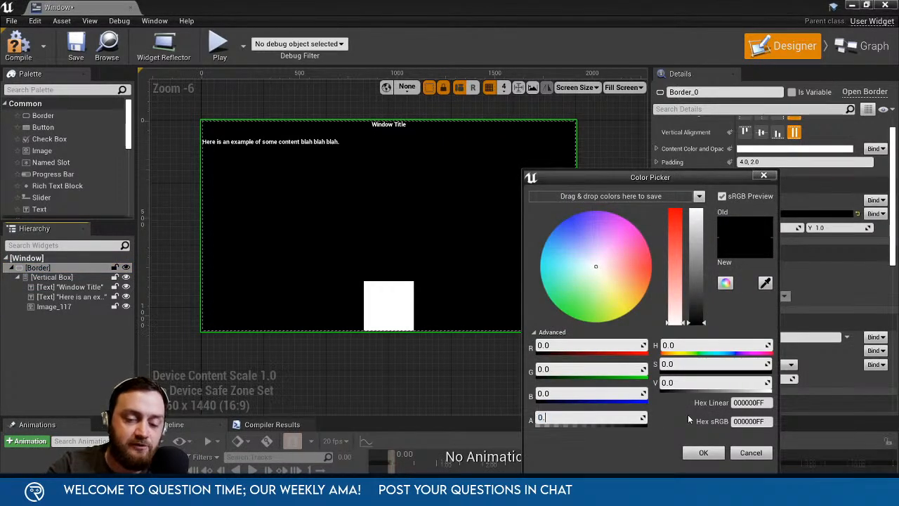
key(Return)
click(703, 452)
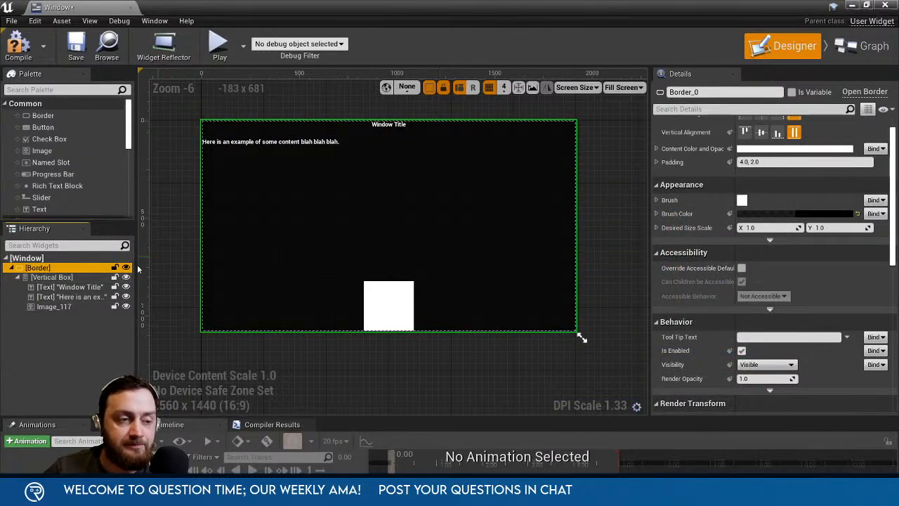
Wrap the "Window Title" text with its own Border and set that border's horizontal slot alignment to Fill.
click(69, 287)
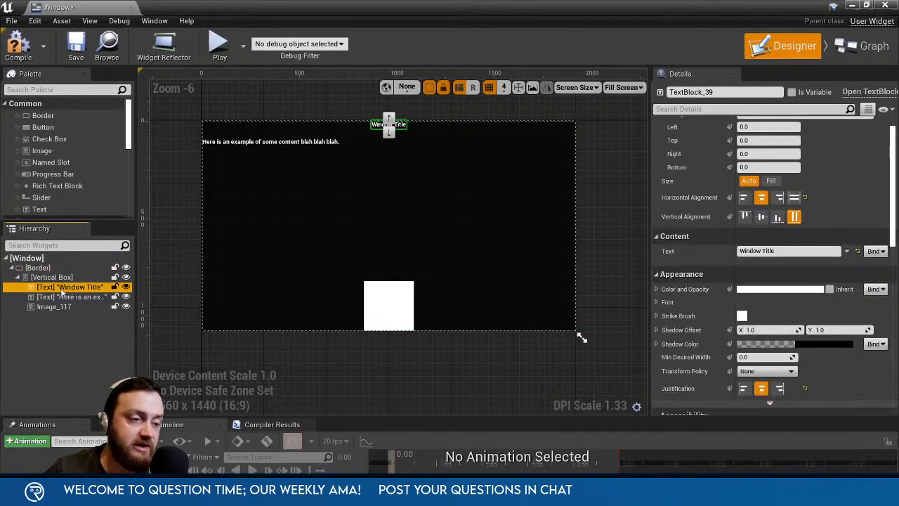
right_click(64, 289)
mouse_move(86, 398)
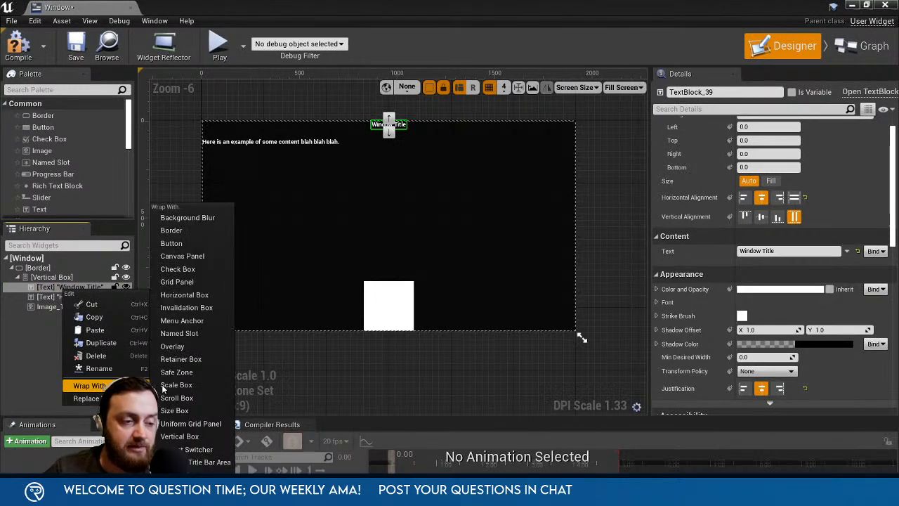
click(178, 235)
click(50, 287)
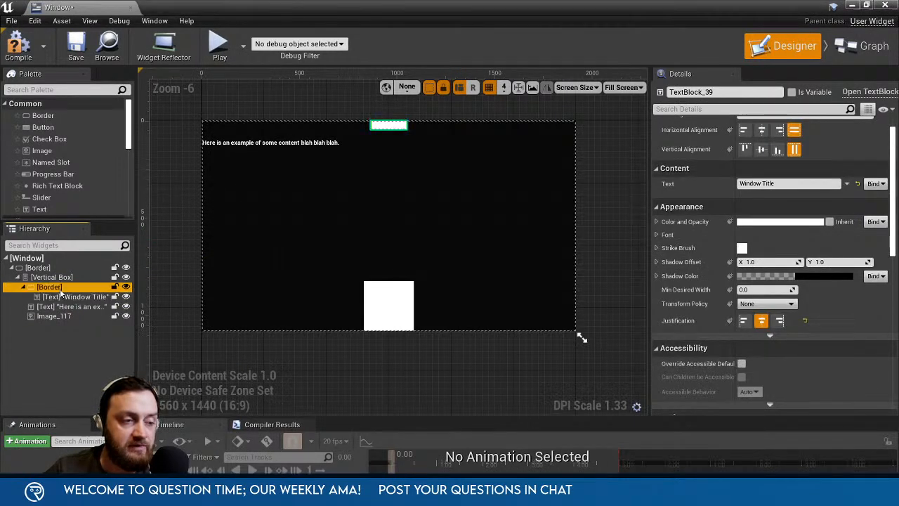
click(794, 144)
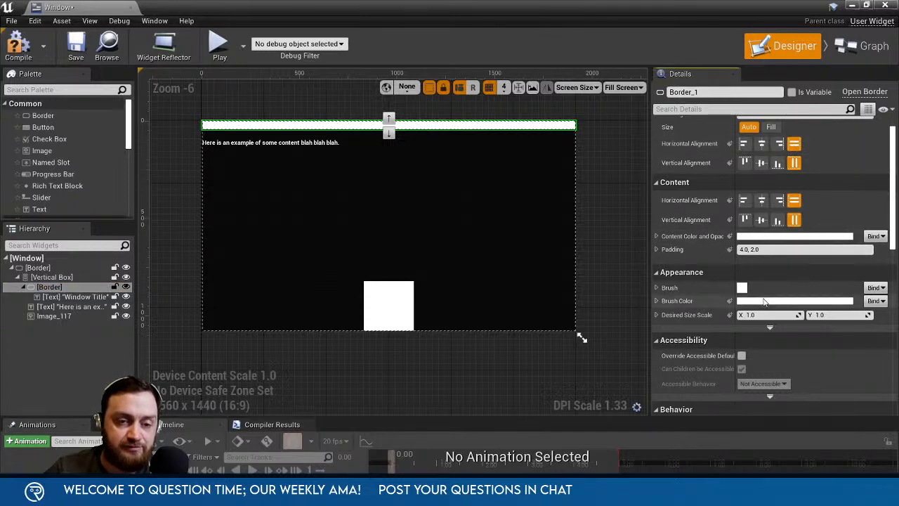
Set the title Border's brush color to black and select the "Window Title" text block.
click(743, 288)
drag(681, 276, 689, 355)
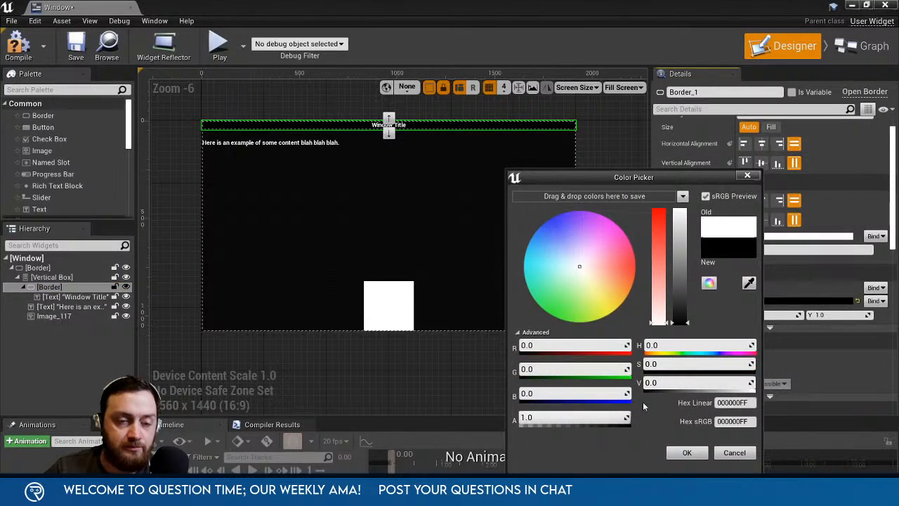
click(687, 453)
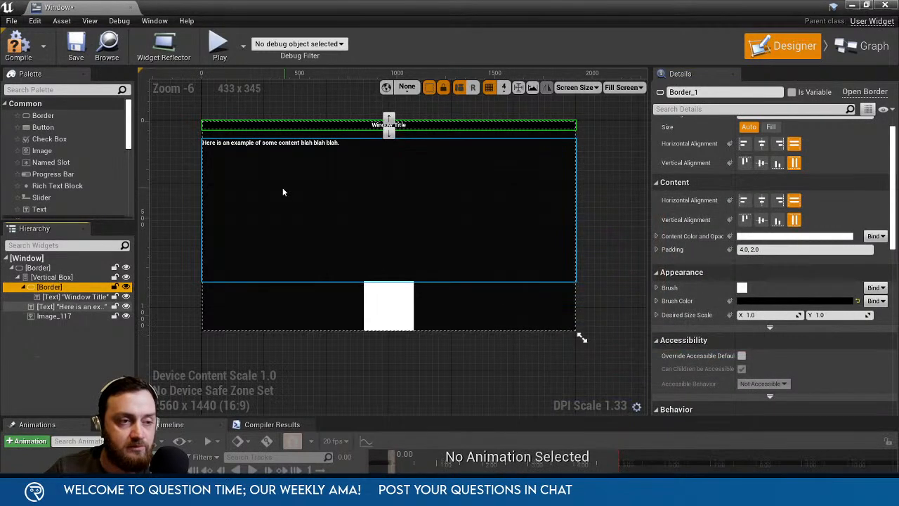
click(615, 221)
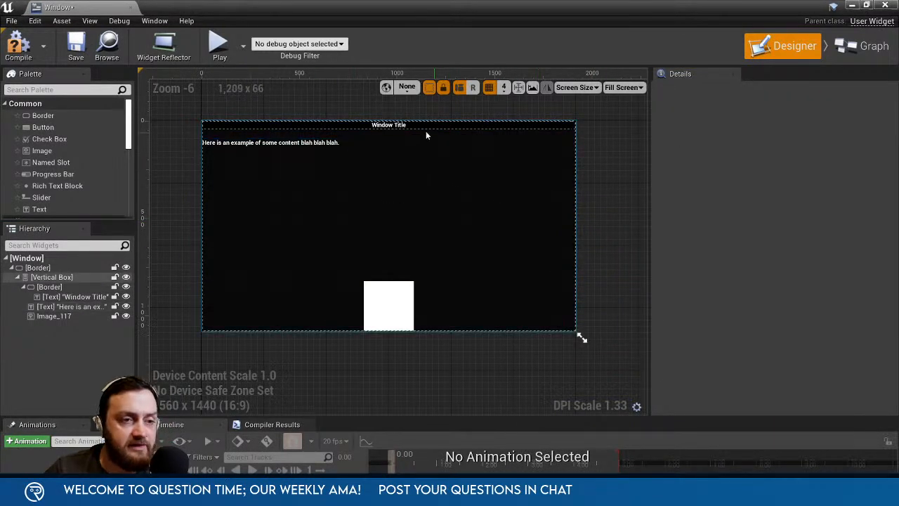
click(406, 127)
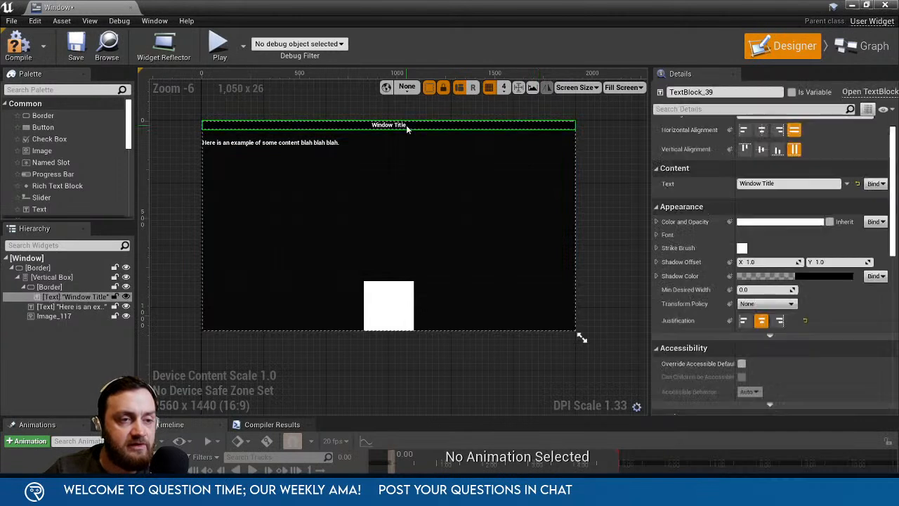
Set the "Window Title" text's font size to 32, then compile and save the widget.
click(657, 235)
text(32)
key(Return)
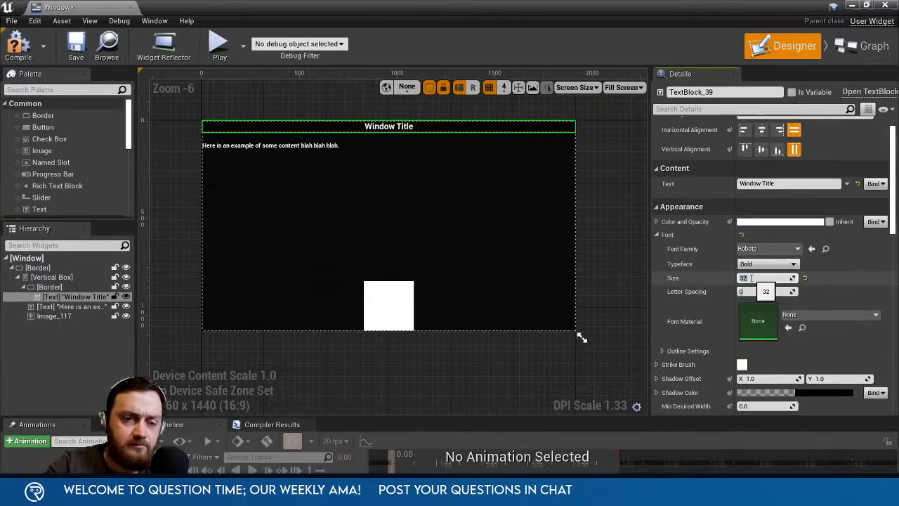
click(612, 254)
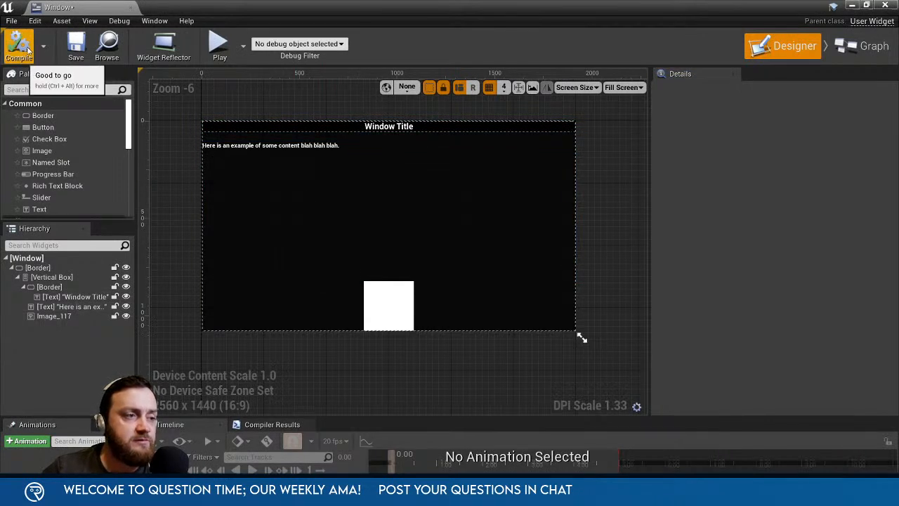
click(78, 55)
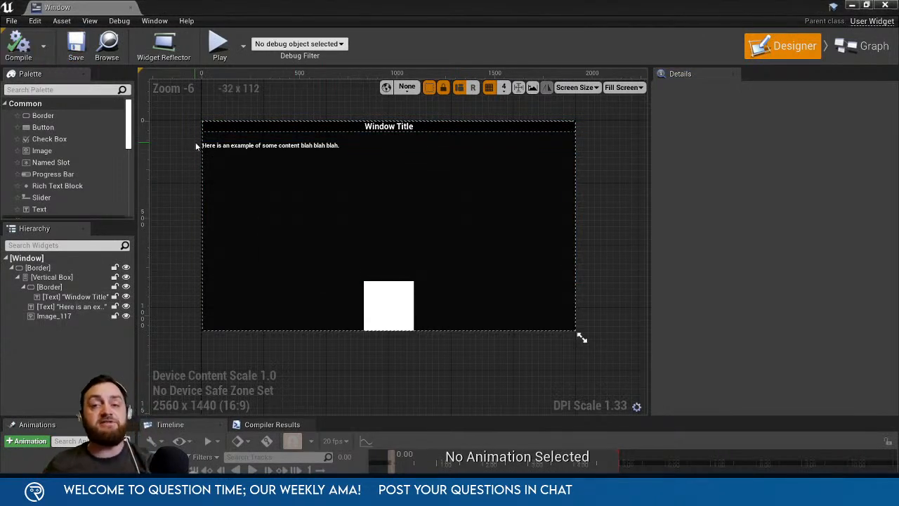
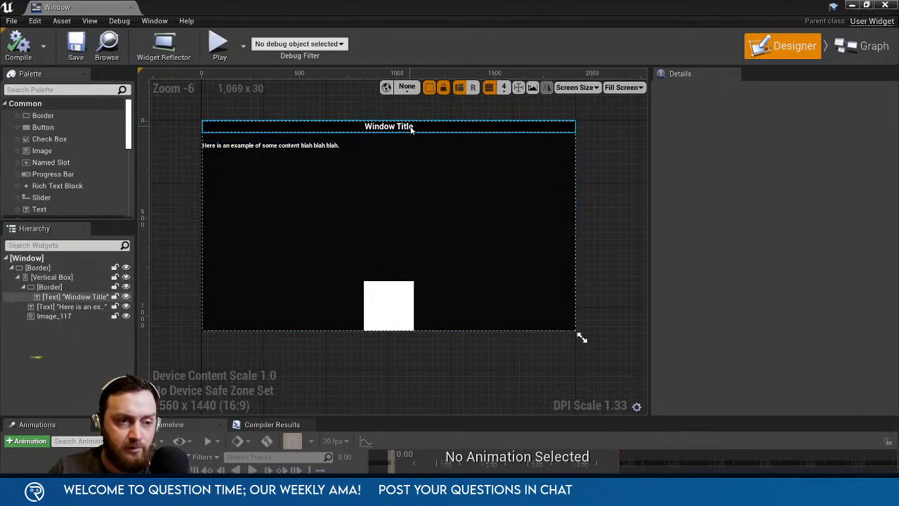
Wrap the title Border with an Overlay and select the Overlay.
click(51, 287)
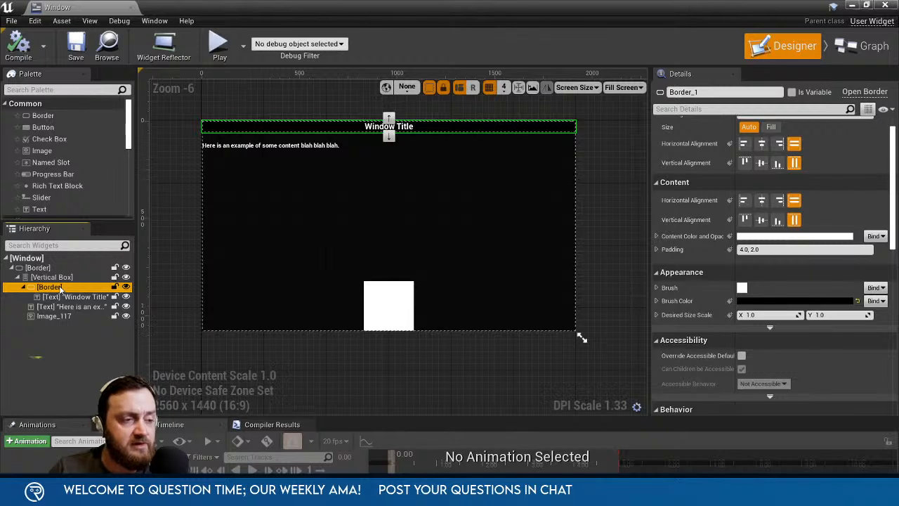
right_click(62, 288)
mouse_move(88, 382)
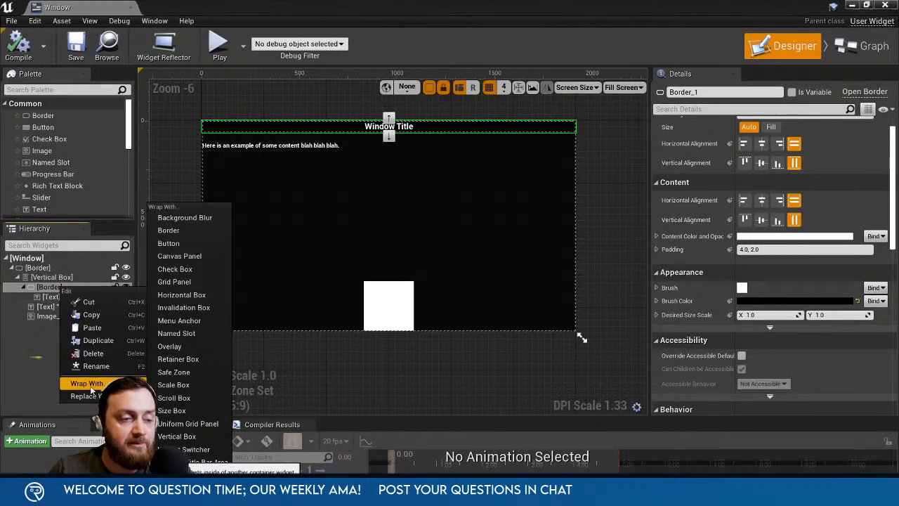
click(183, 347)
click(70, 287)
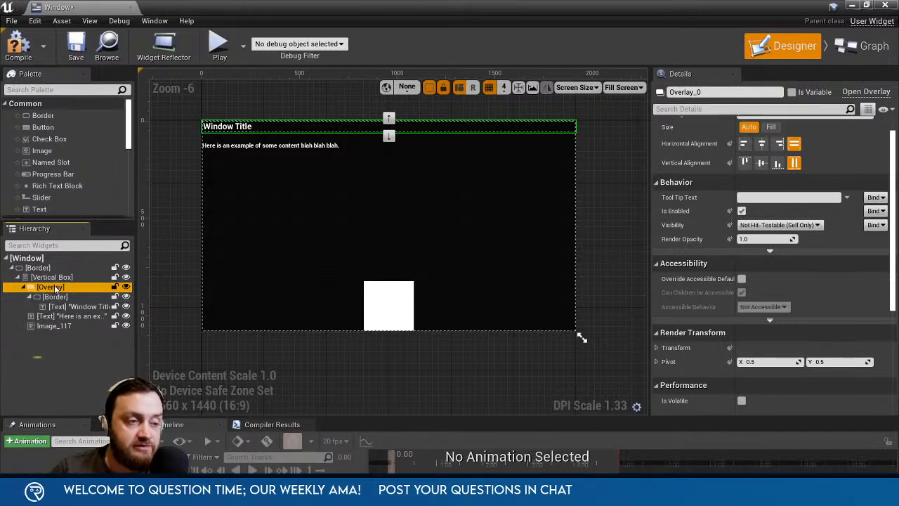
Set the title Border's horizontal and vertical alignment in the Overlay slot to Fill.
click(62, 297)
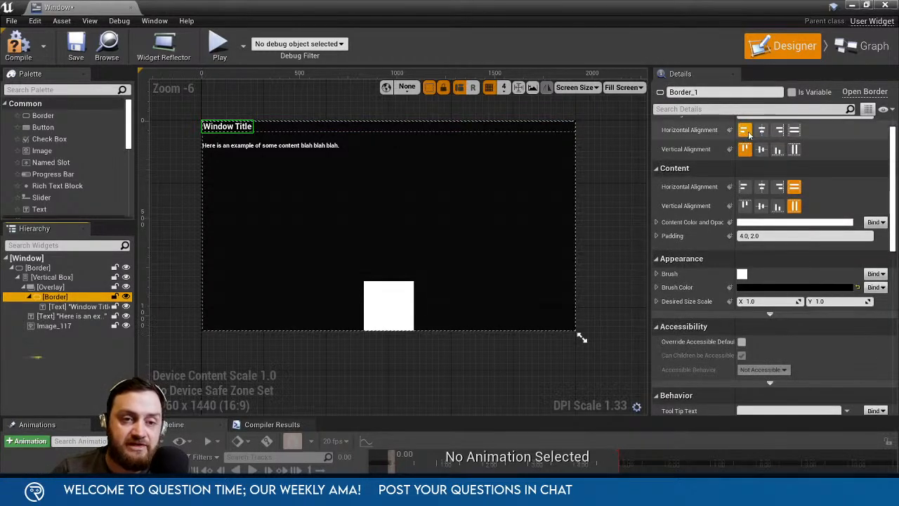
scroll(720, 174, up, 1)
scroll(720, 174, up, 1)
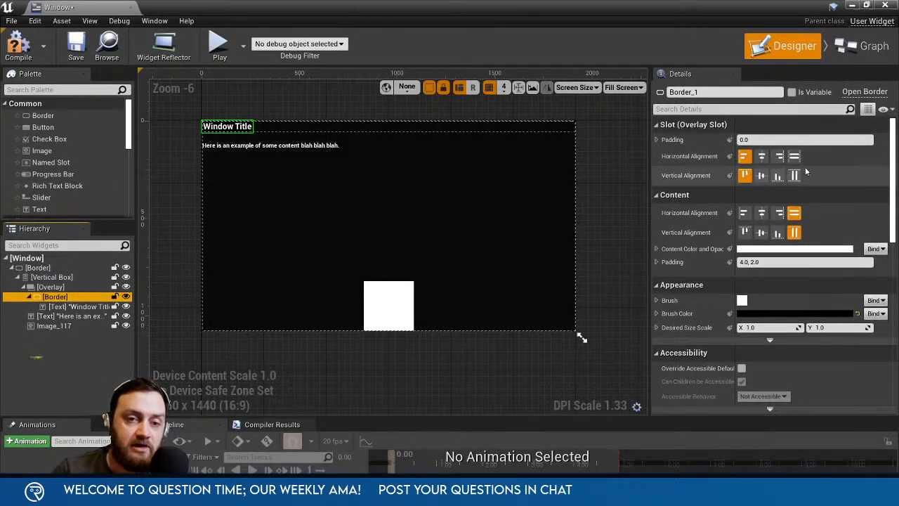
click(793, 156)
click(794, 175)
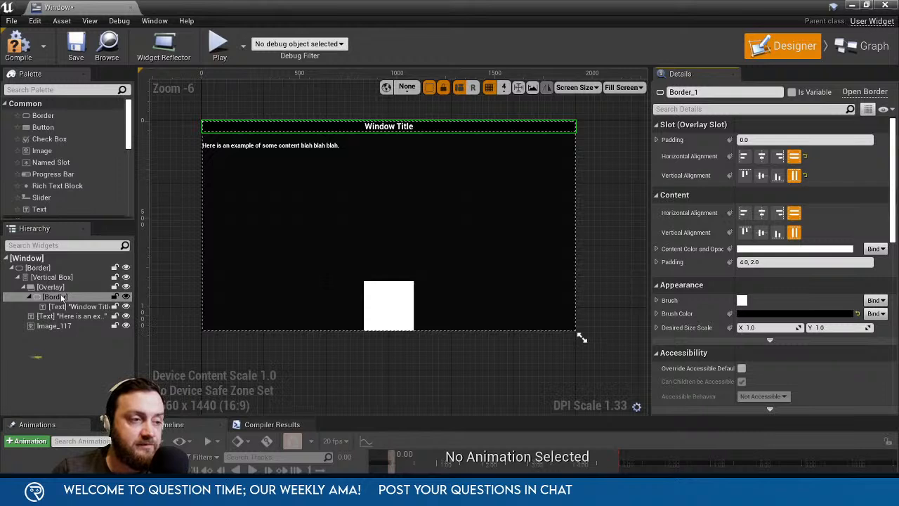
Add a Button to the Overlay beneath the title Border in the hierarchy and align it horizontally to the right.
drag(43, 128, 55, 313)
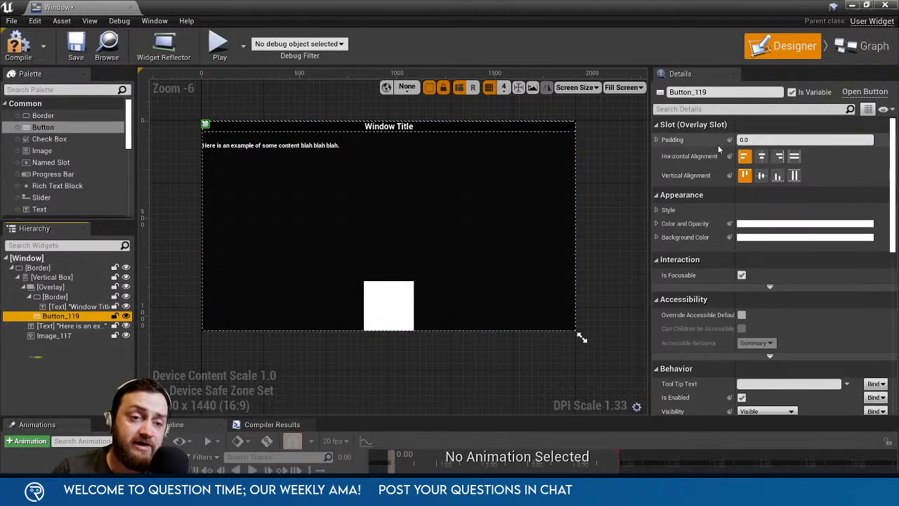
click(778, 156)
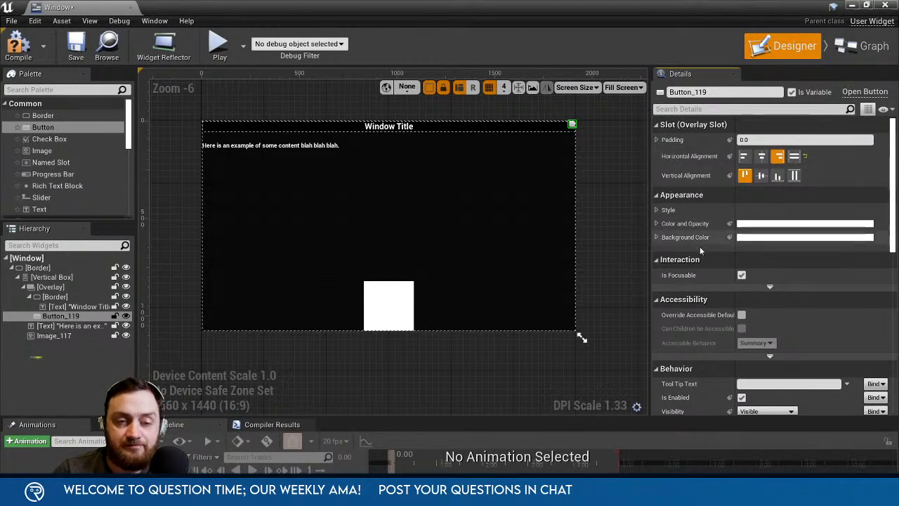
click(56, 317)
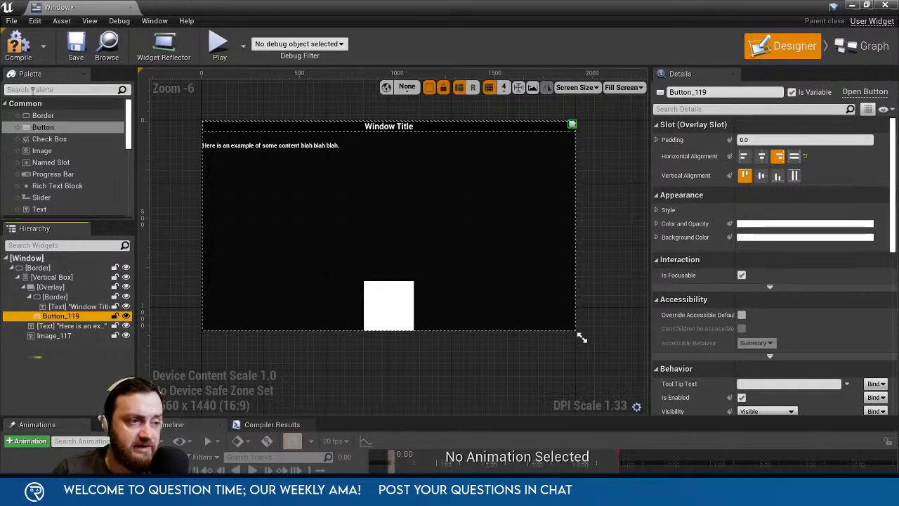
Add a Text widget inside the title bar button and set its text to "X".
scroll(47, 182, down, 2)
drag(39, 153, 55, 321)
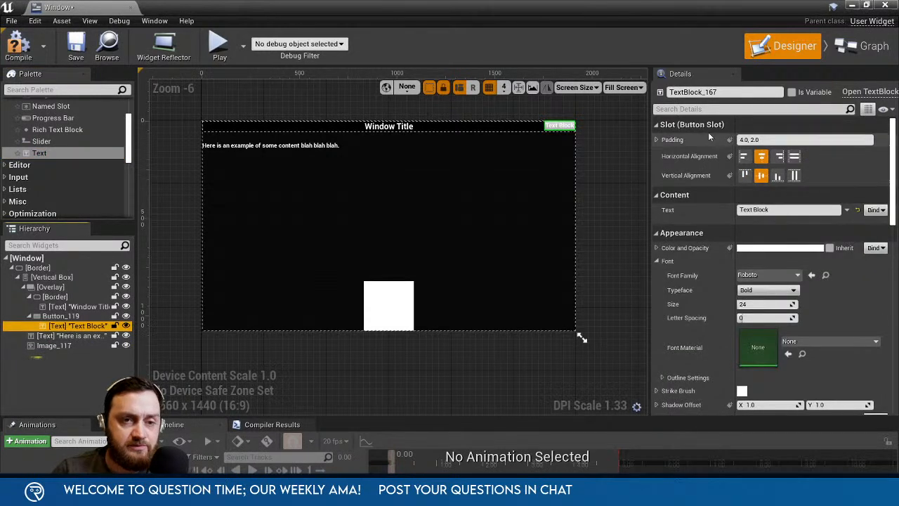
click(773, 209)
text(X)
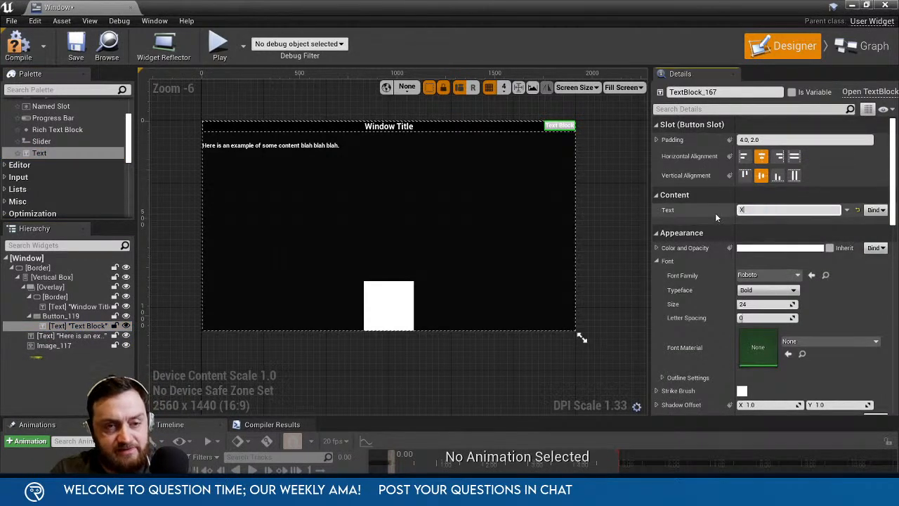
key(Return)
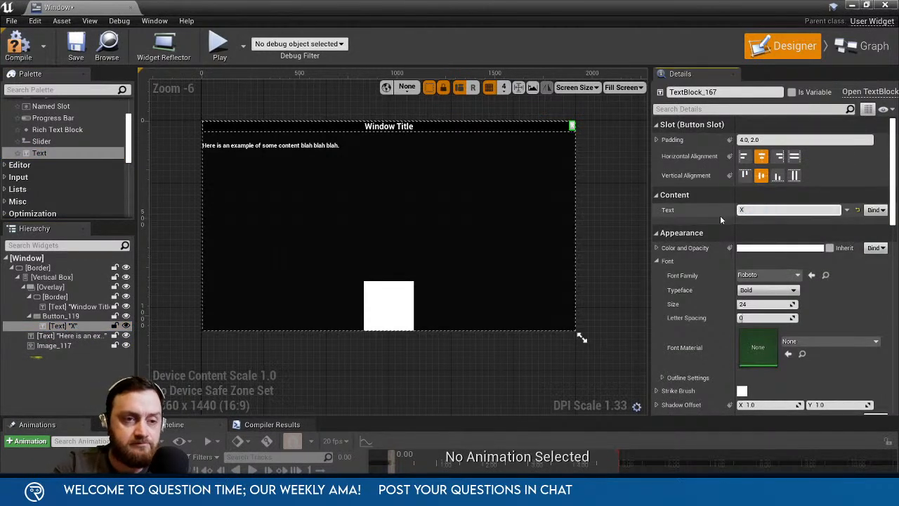
Set the "X" button's background color to red.
click(73, 317)
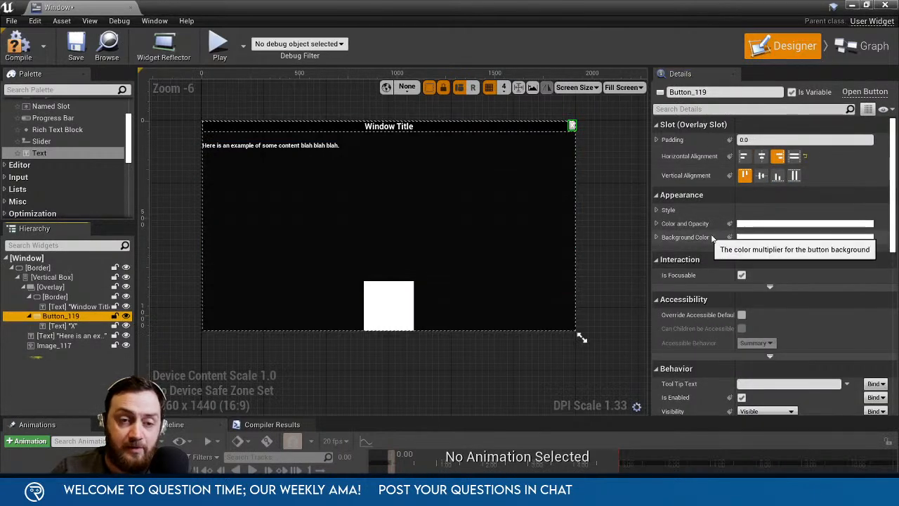
click(758, 240)
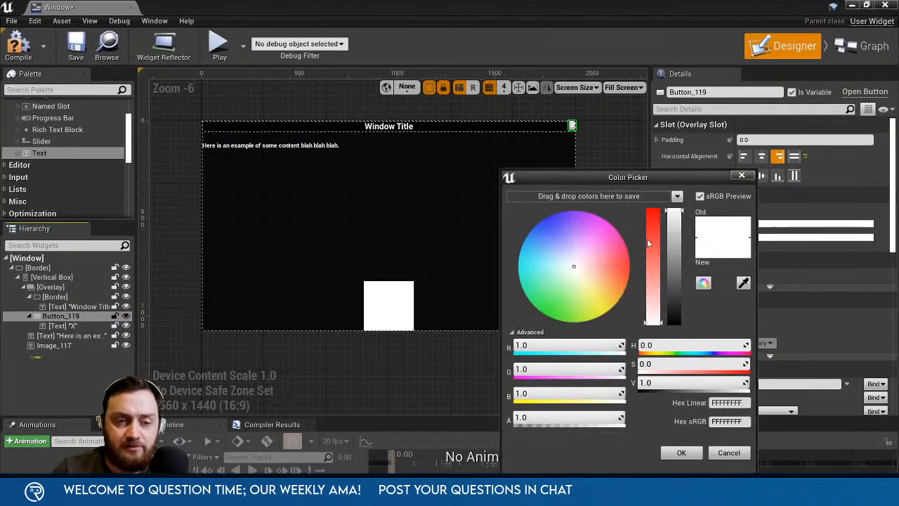
drag(649, 246, 649, 184)
click(679, 454)
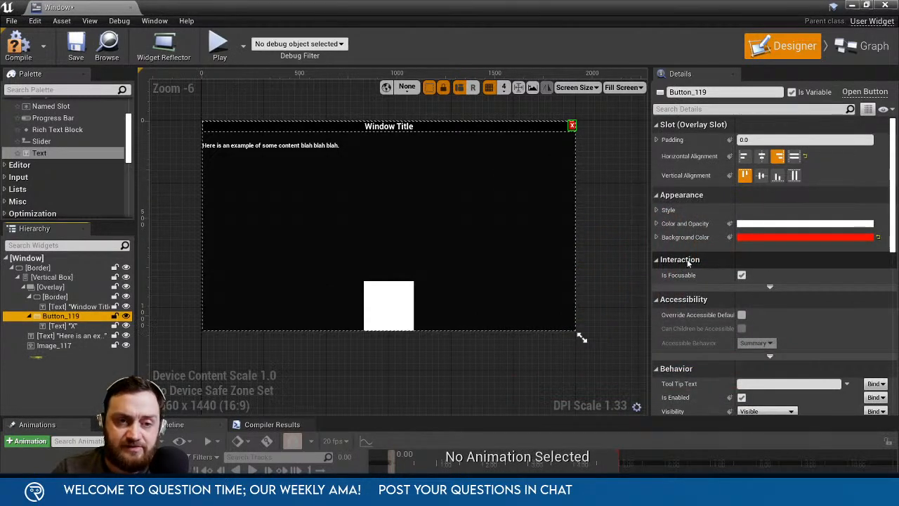
scroll(699, 316, down, 3)
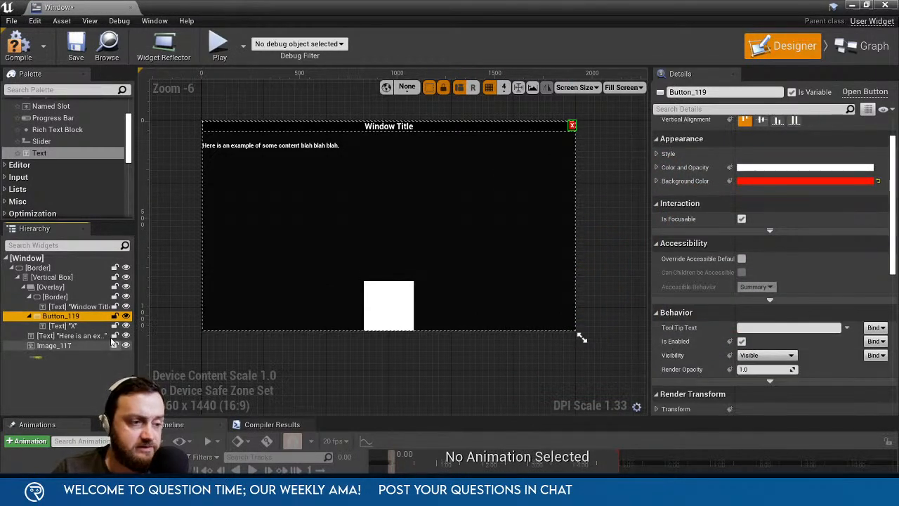
Set the "X" text's horizontal and vertical alignment in the button slot to Fill.
click(74, 326)
scroll(720, 264, up, 3)
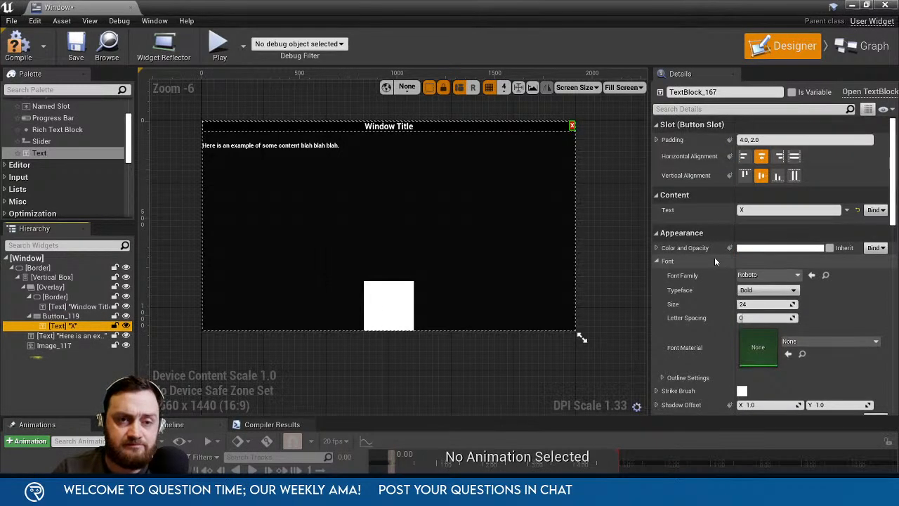
click(794, 156)
click(793, 175)
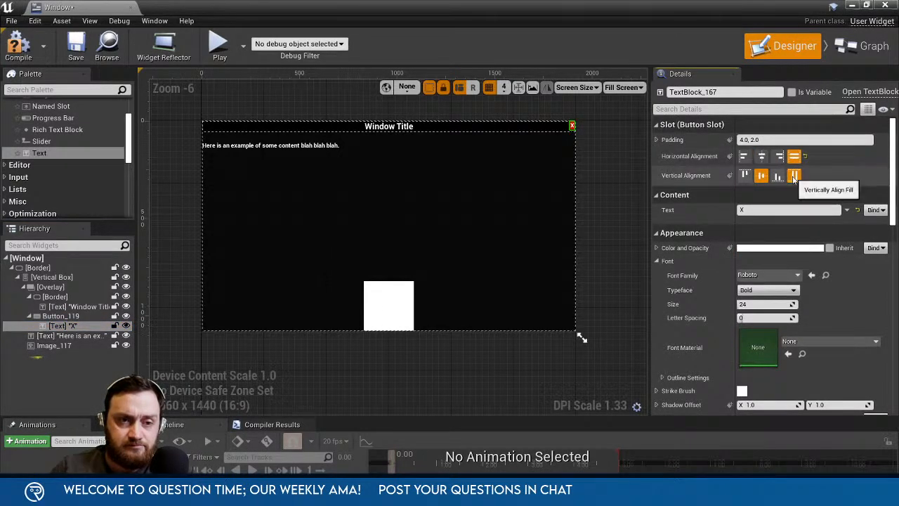
Wrap the red "X" button with a Size Box.
click(63, 316)
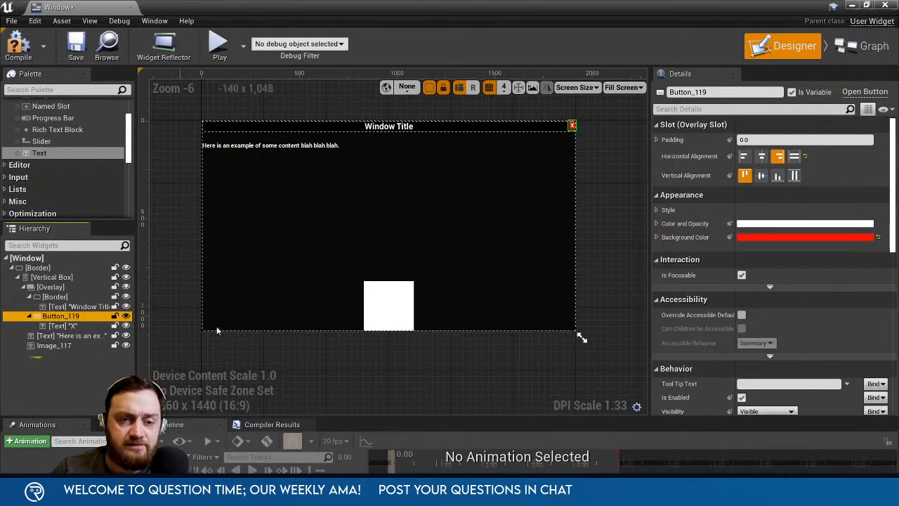
right_click(78, 318)
mouse_move(95, 413)
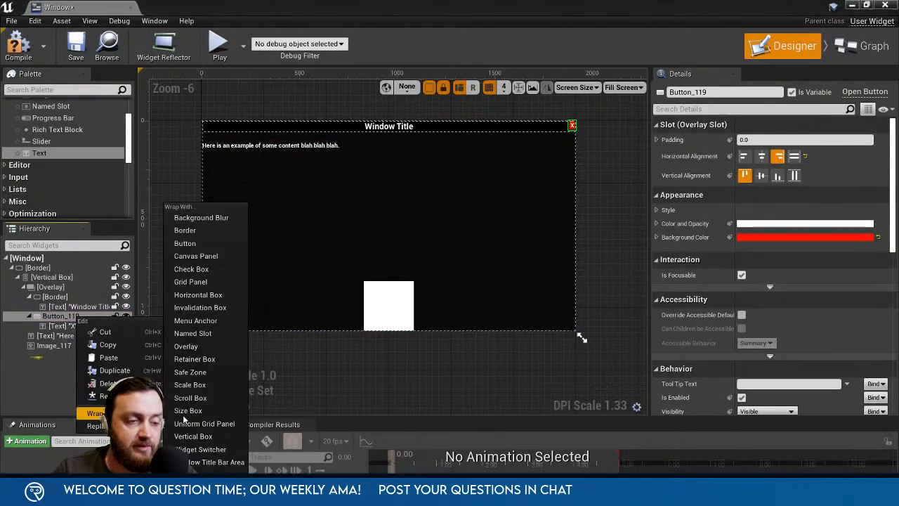
click(203, 411)
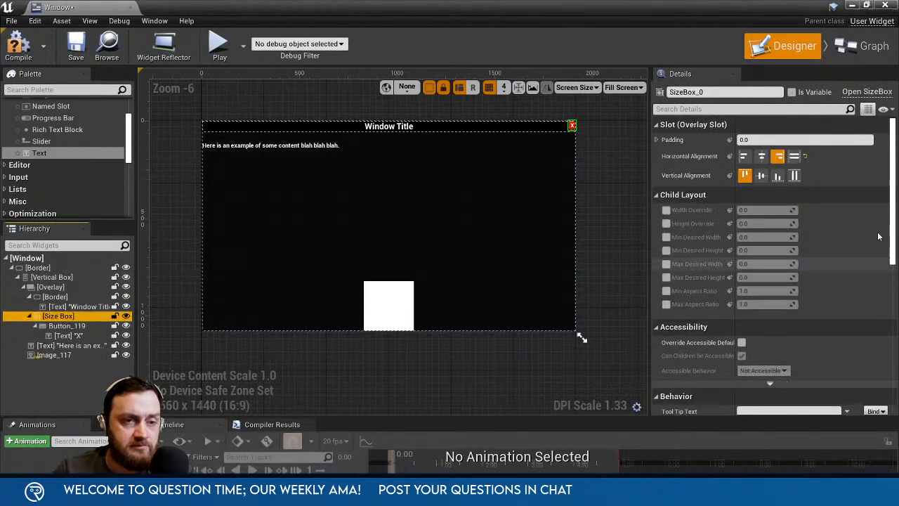
Enable the Size Box's width and height overrides and set both to 100.
click(665, 210)
click(666, 224)
click(751, 209)
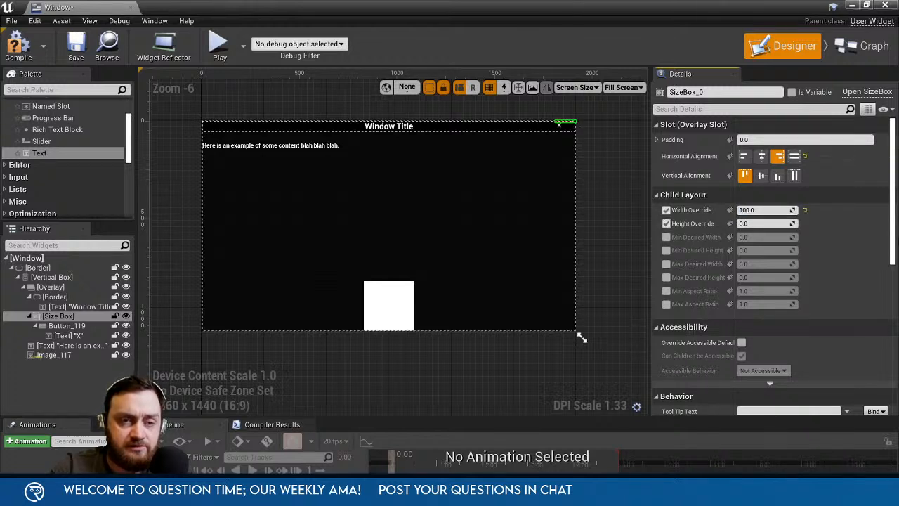
text(1)
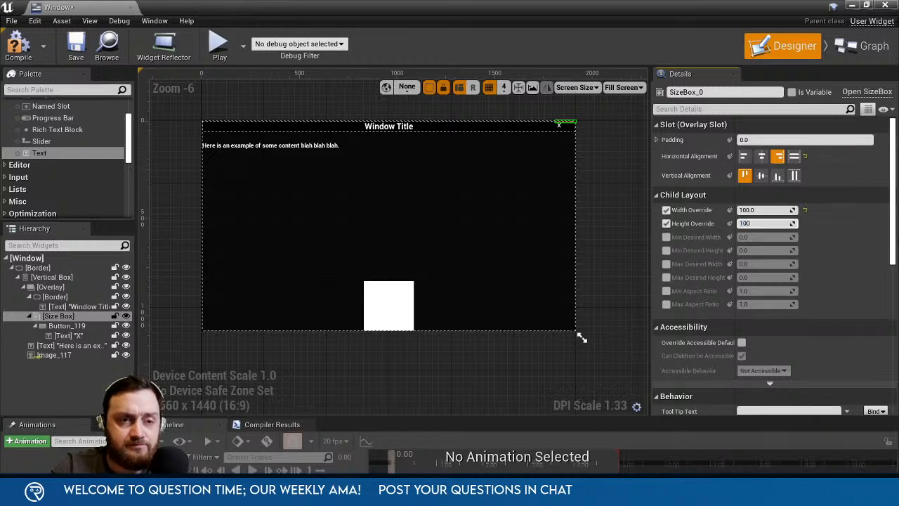
text(00)
key(Return)
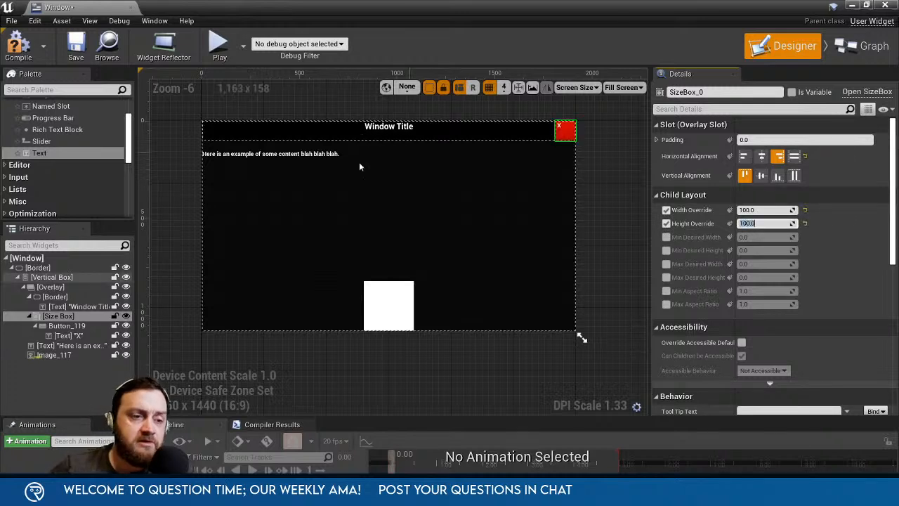
Set the justification of the "X" text inside the button to center.
click(72, 334)
click(73, 328)
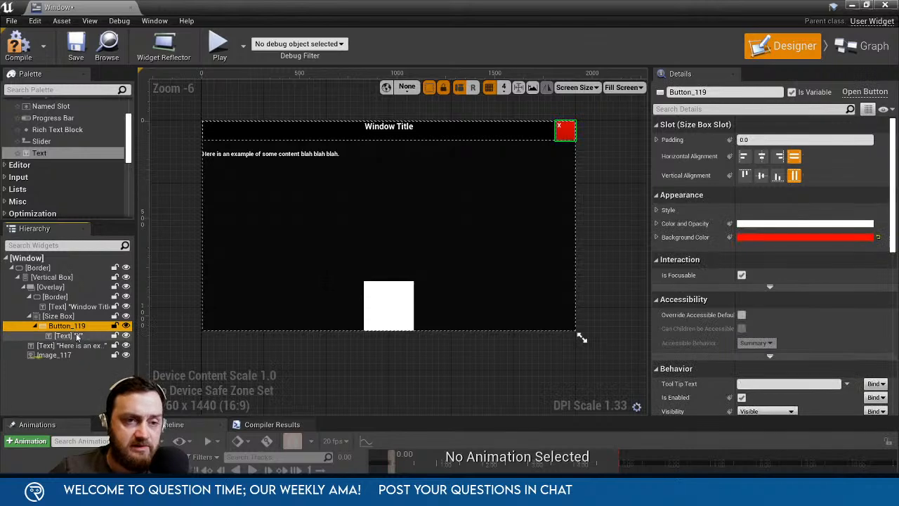
click(76, 333)
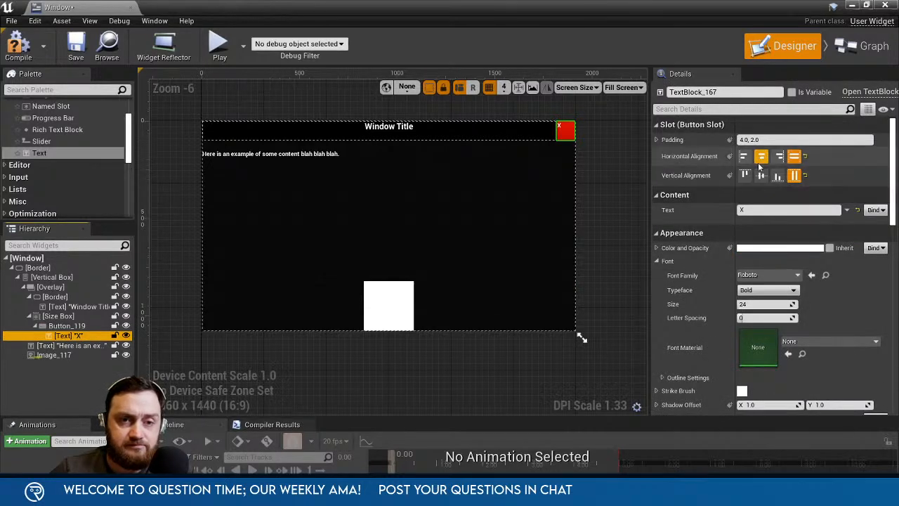
scroll(856, 356, down, 1)
scroll(854, 352, down, 5)
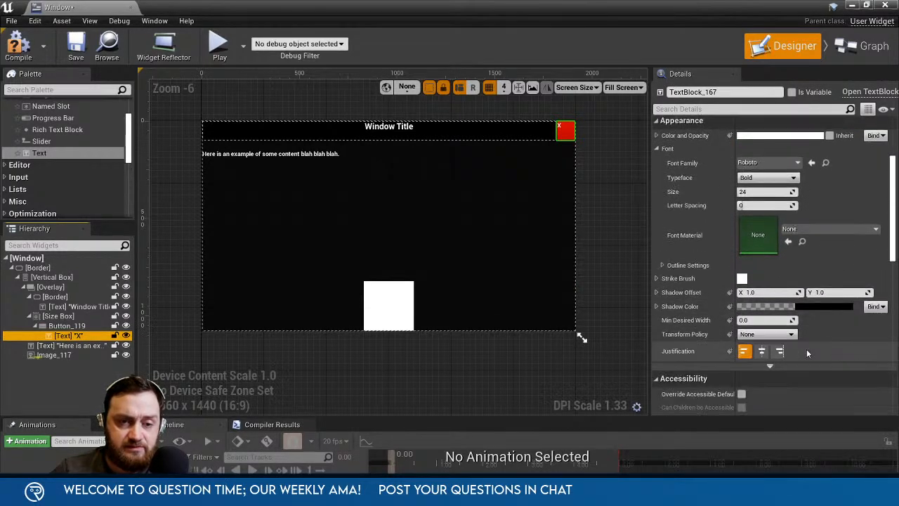
click(761, 350)
Center the "X" text horizontally and vertically in its button slot and enlarge its font size.
scroll(793, 281, up, 5)
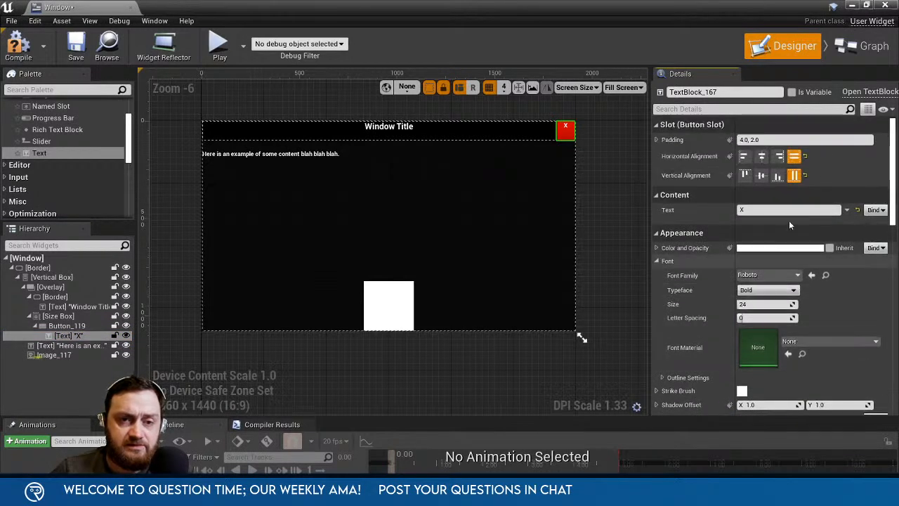
click(761, 175)
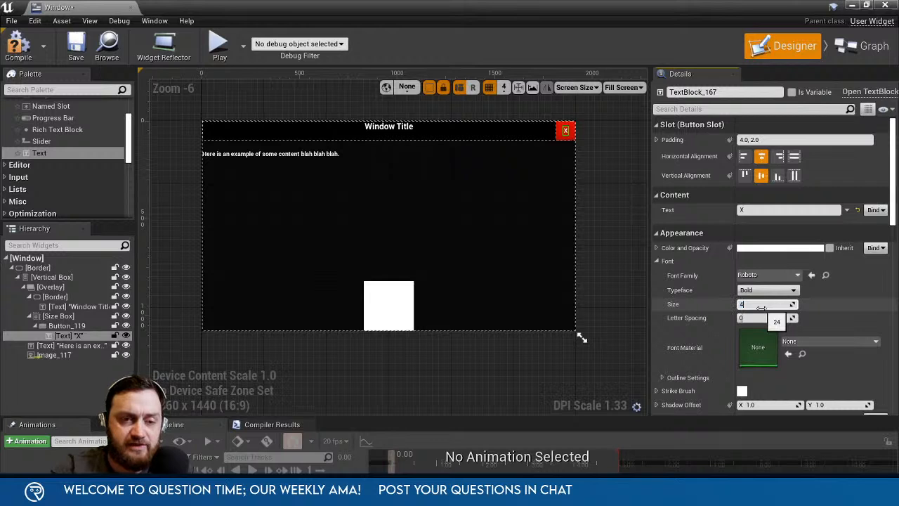
click(578, 159)
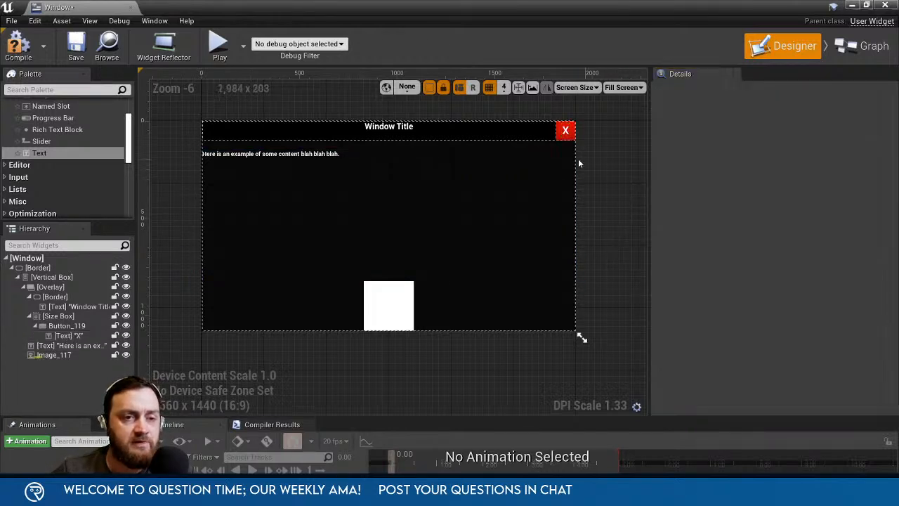
Center the "Window Title" text vertically in its border slot.
click(404, 133)
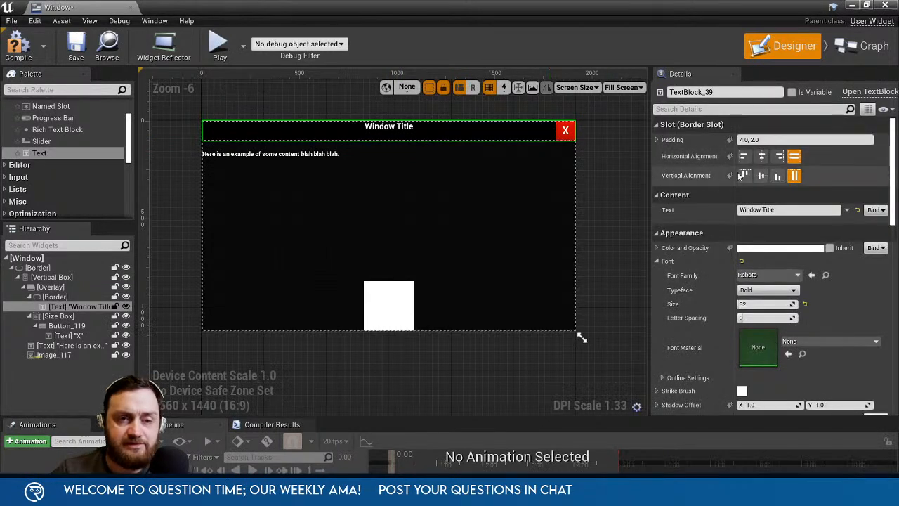
click(762, 176)
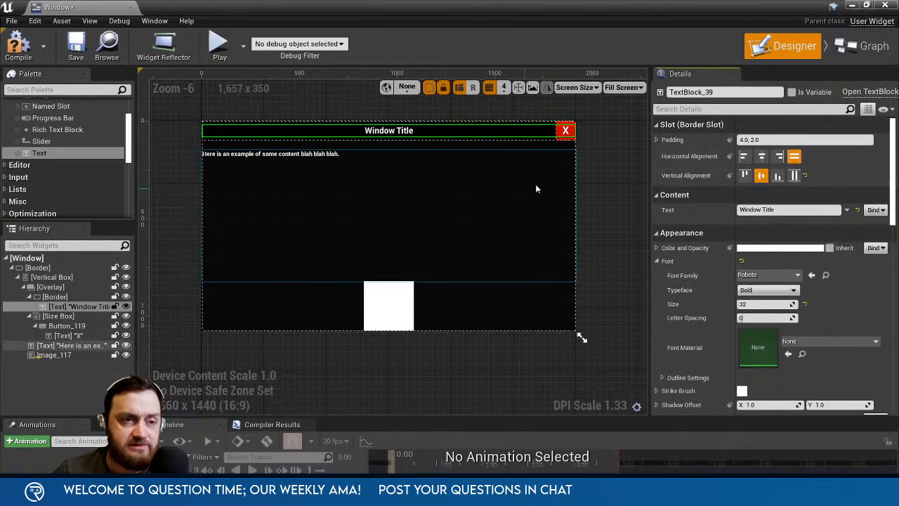
click(580, 167)
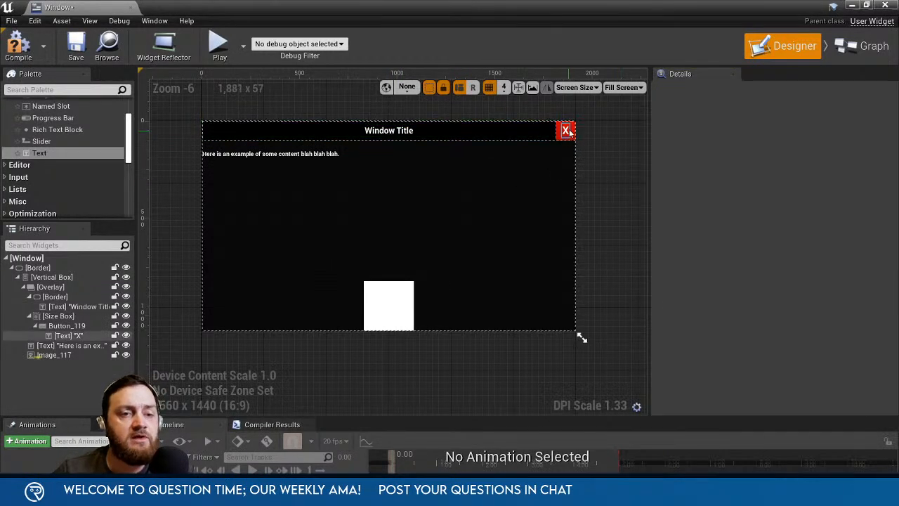
Rename the example content text block as WindowContent.
click(65, 316)
click(67, 326)
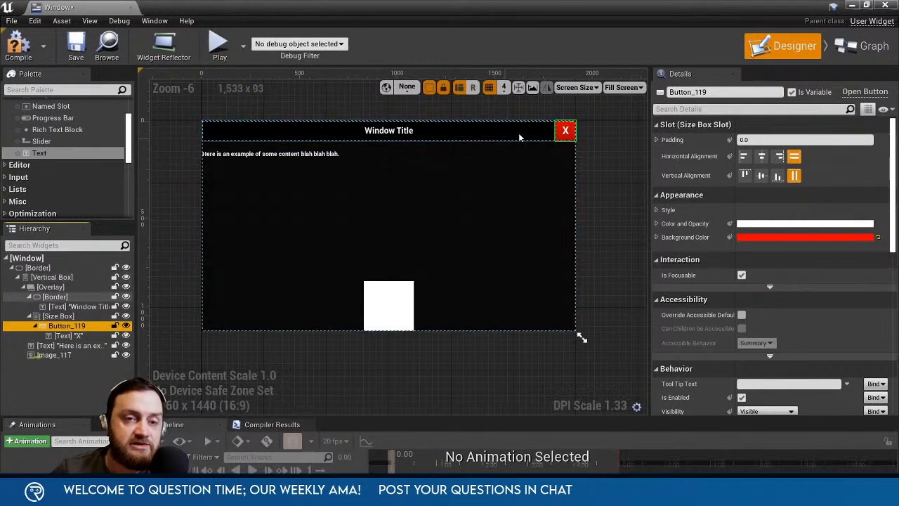
click(339, 165)
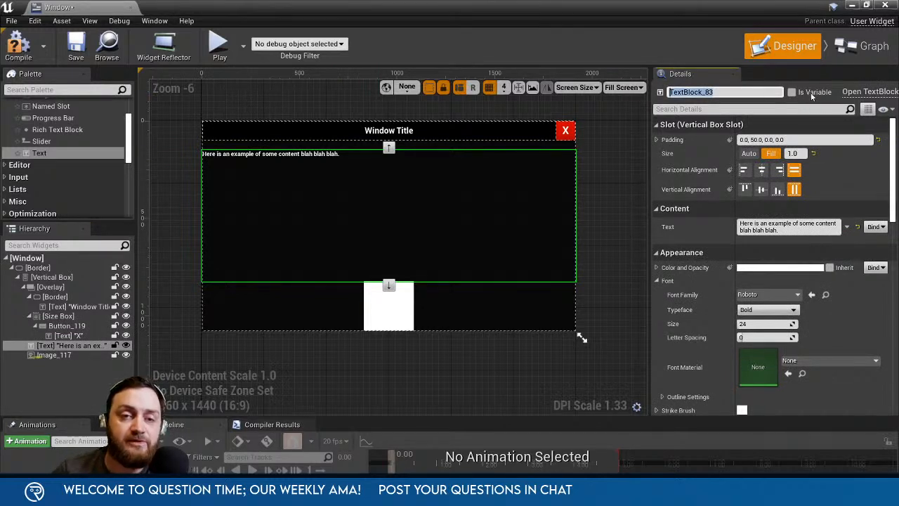
click(718, 93)
text(w)
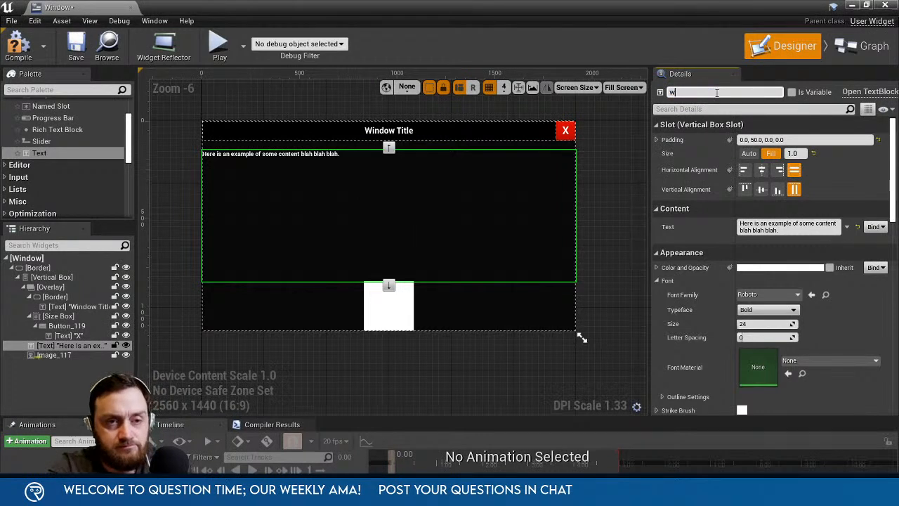
key(BackSpace)
text(W)
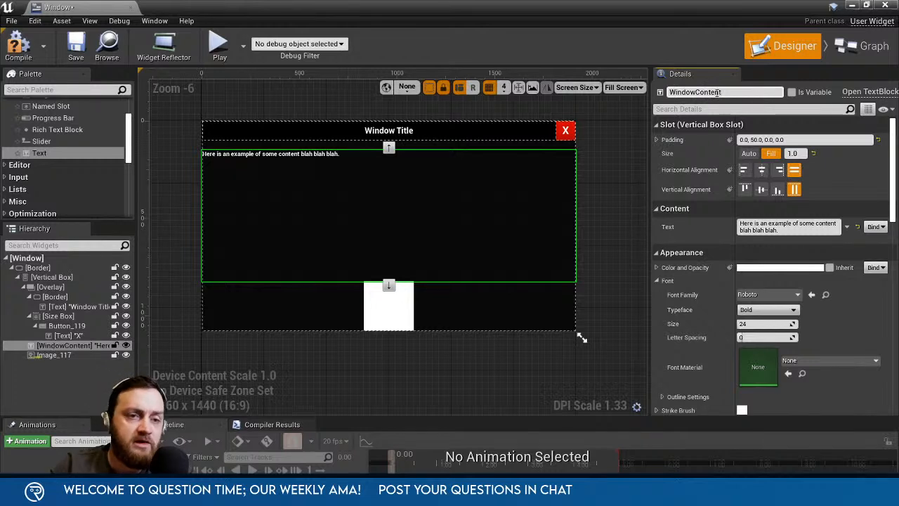
Rename the title text block as WindowTitle and the white image as WindowImage.
click(408, 131)
text(WindowTitl)
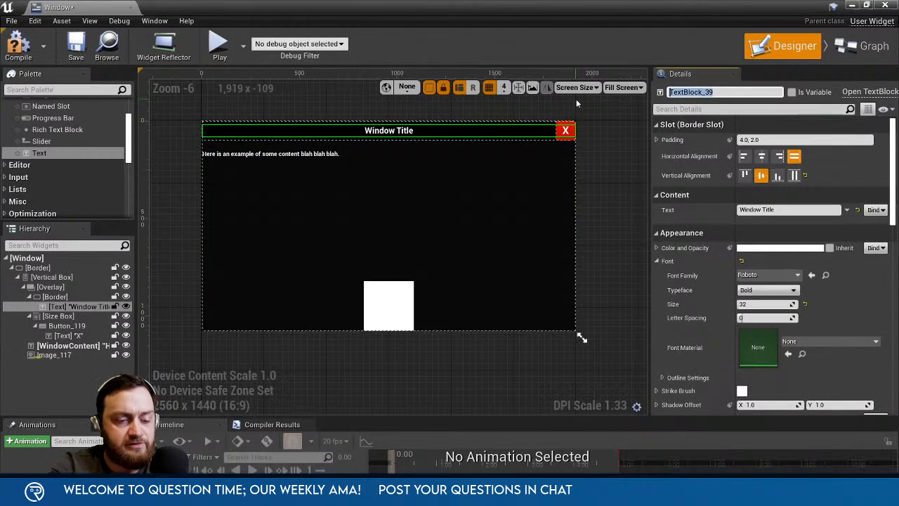
text(e)
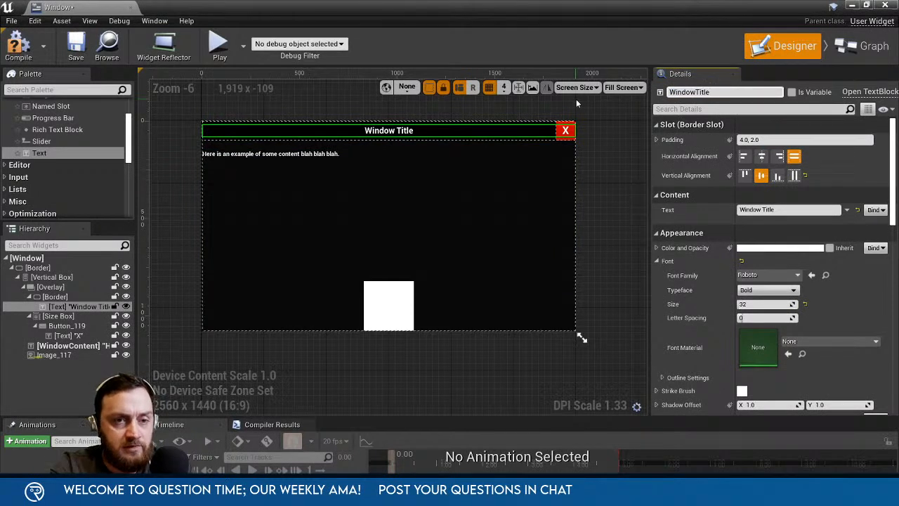
key(Return)
click(389, 305)
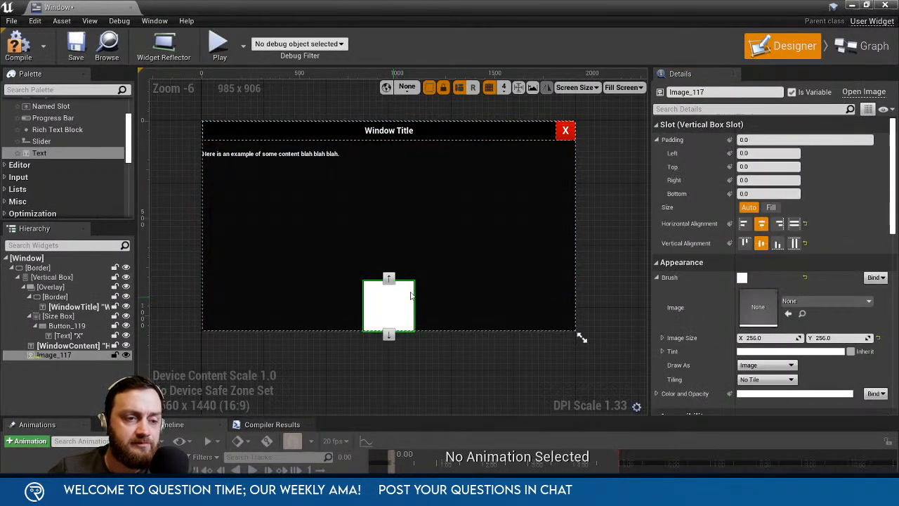
key(F2)
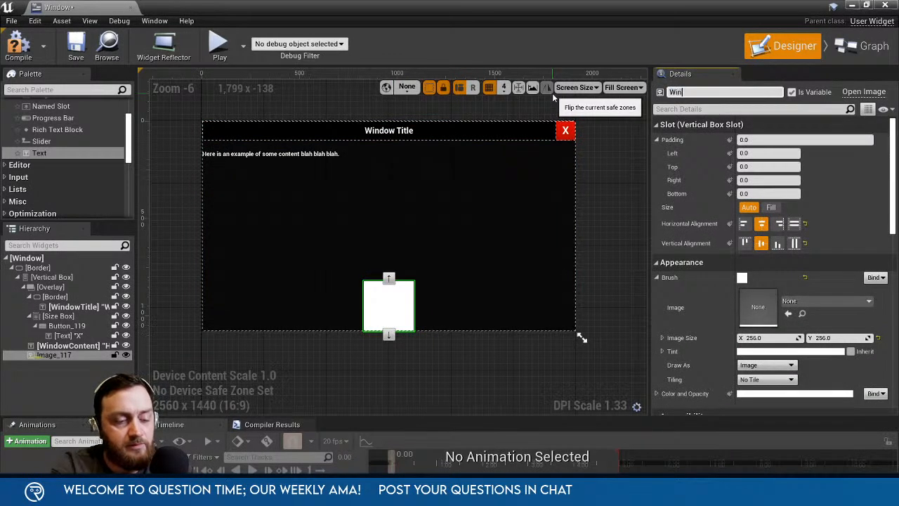
key(Return)
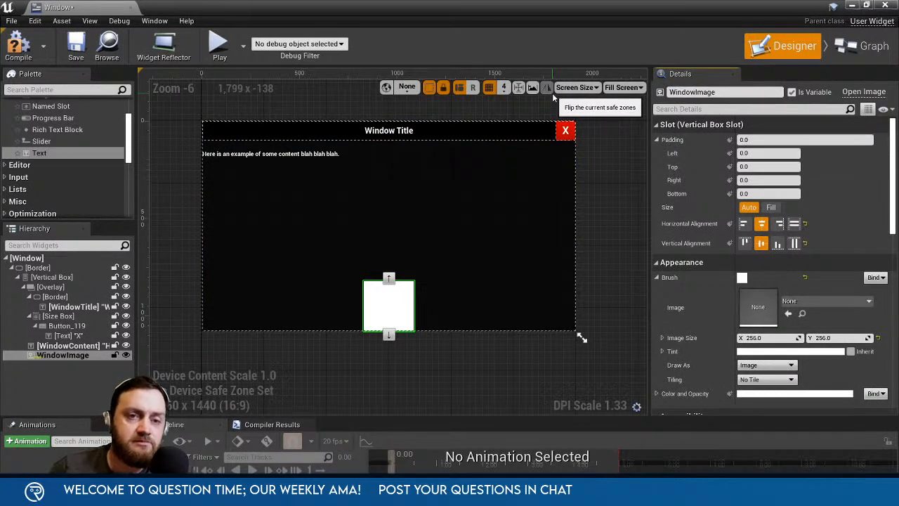
Rename the red "X" button as CloseButton and save the widget.
click(564, 130)
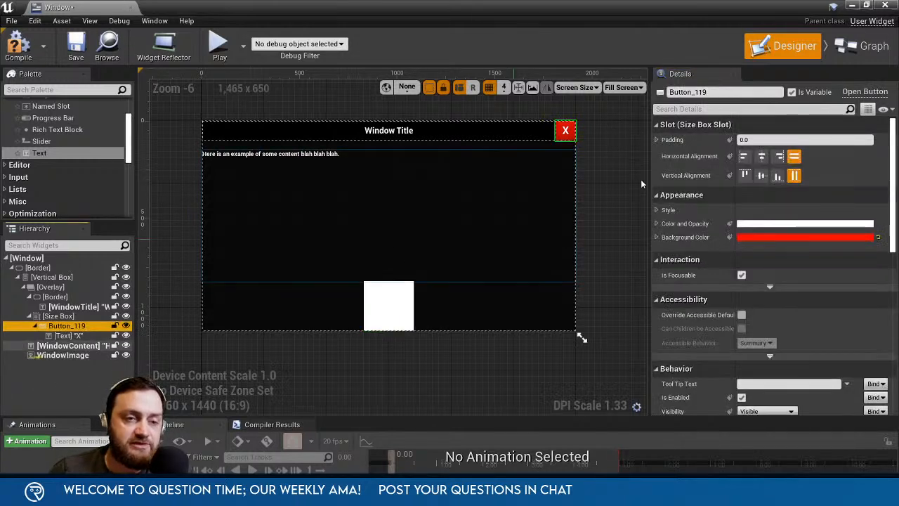
key(F2)
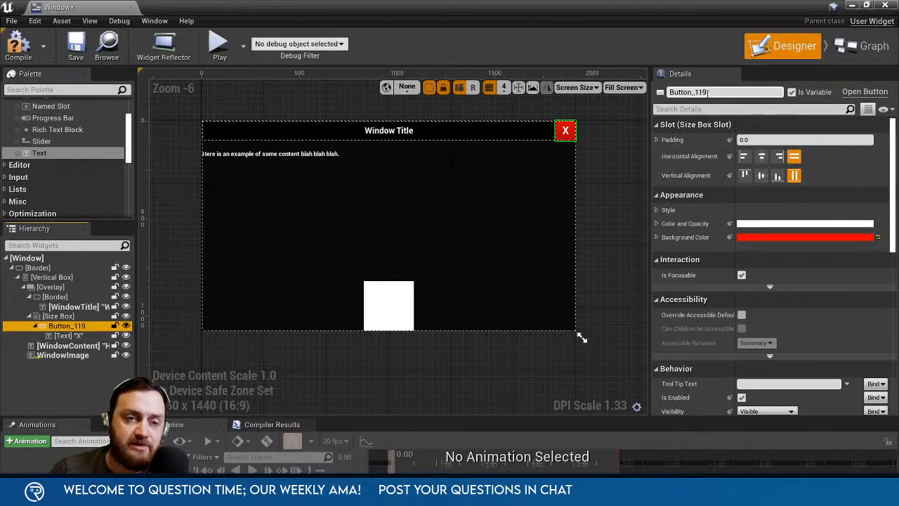
text(Clos)
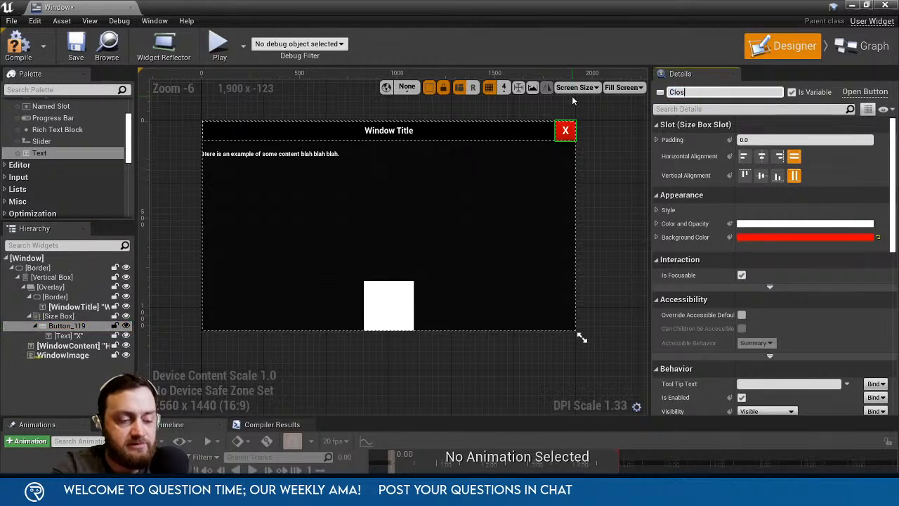
text(eButton)
key(Return)
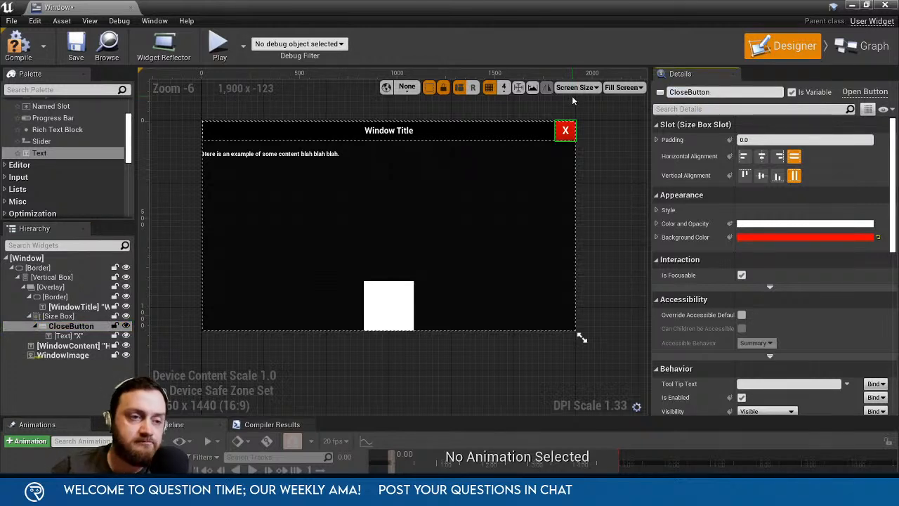
key(ctrl+s)
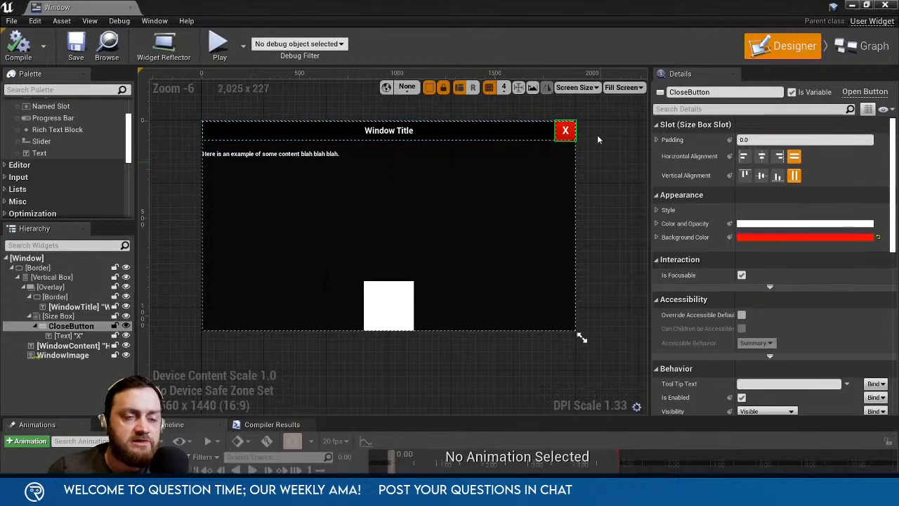
Open the widget's event graph, select the CloseButton variable and examine the Event Pre Construct, Event Construct and Event Tick nodes.
scroll(569, 305, down, 2)
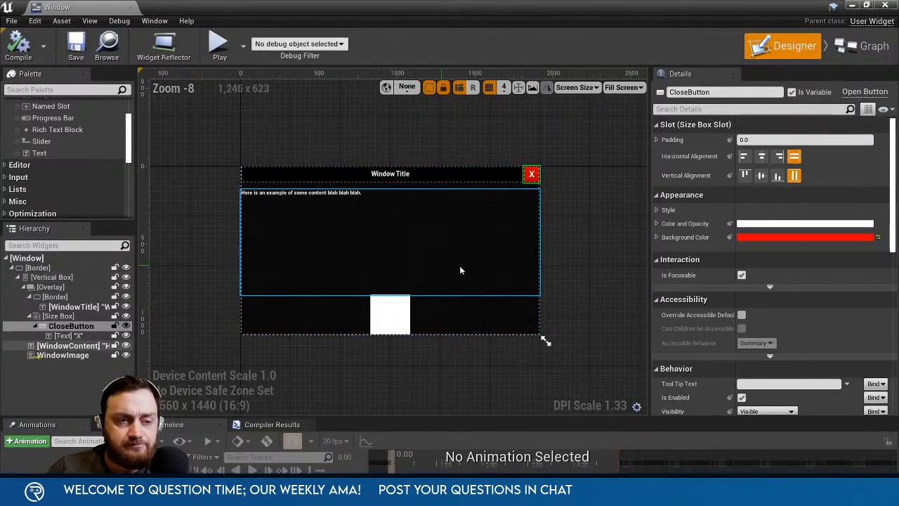
click(861, 55)
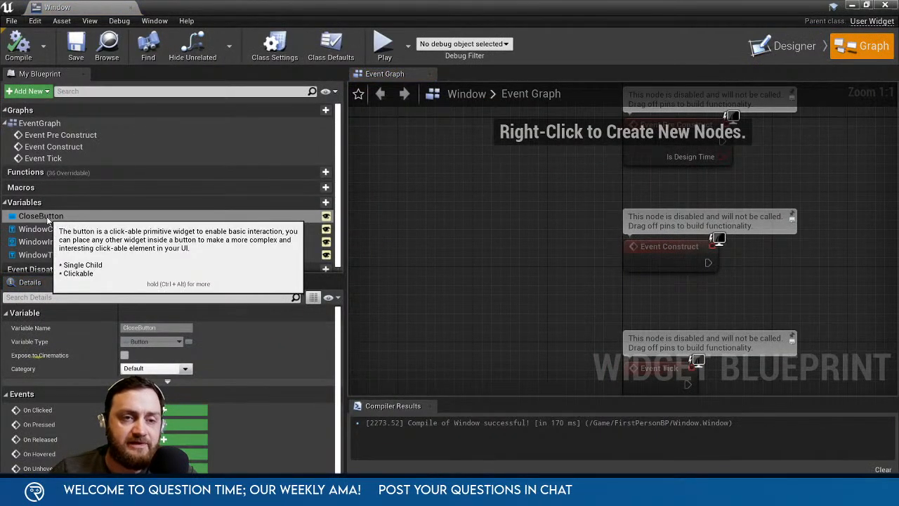
click(46, 218)
right_drag(794, 321, 511, 246)
scroll(510, 246, down, 2)
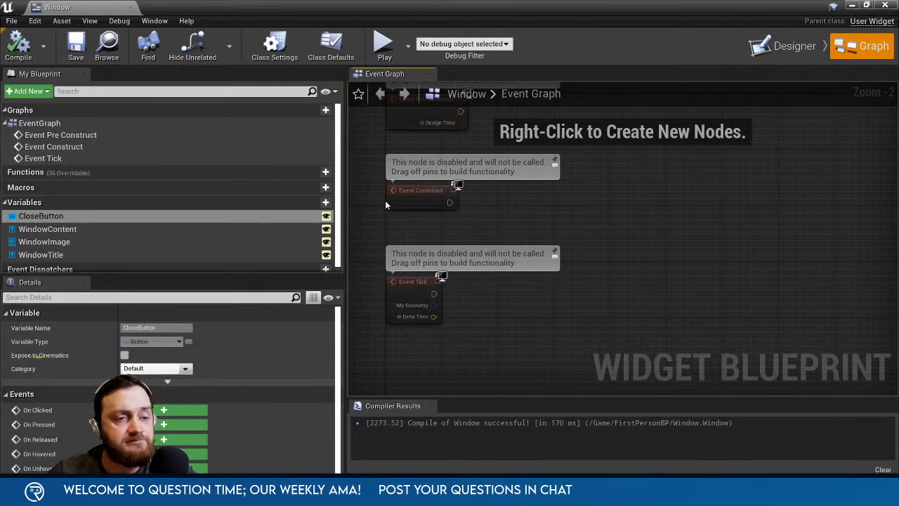
right_drag(436, 201, 467, 246)
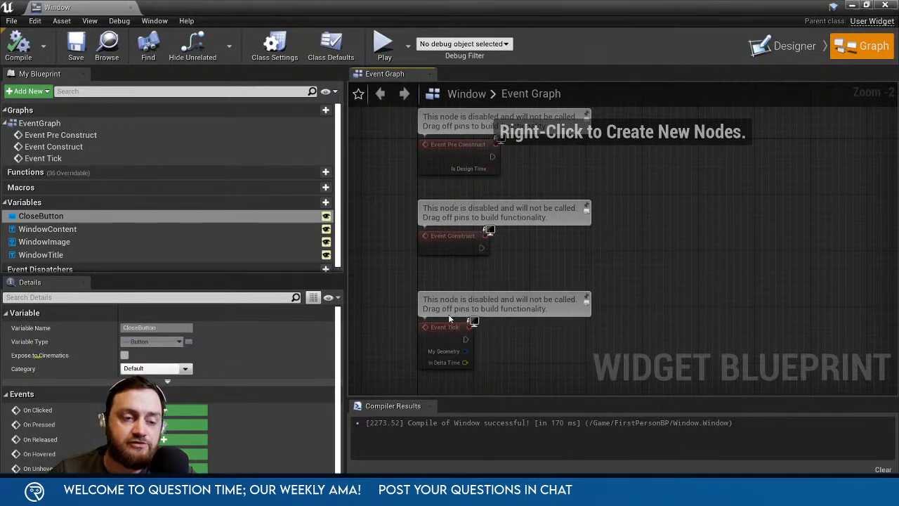
mouse_move(464, 154)
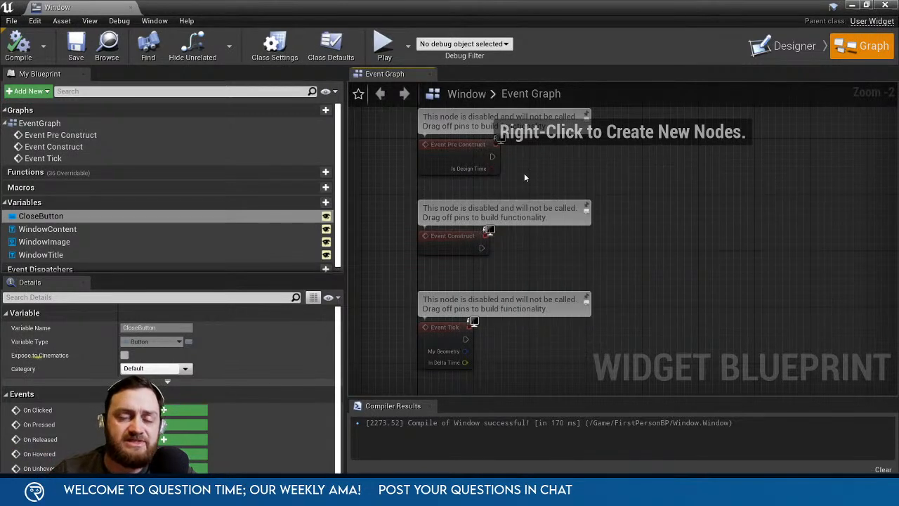
mouse_move(456, 247)
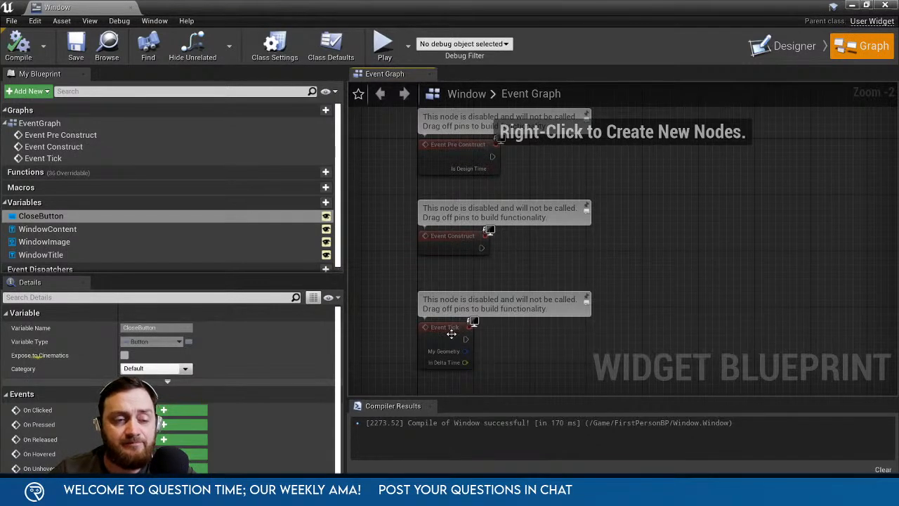
mouse_move(454, 330)
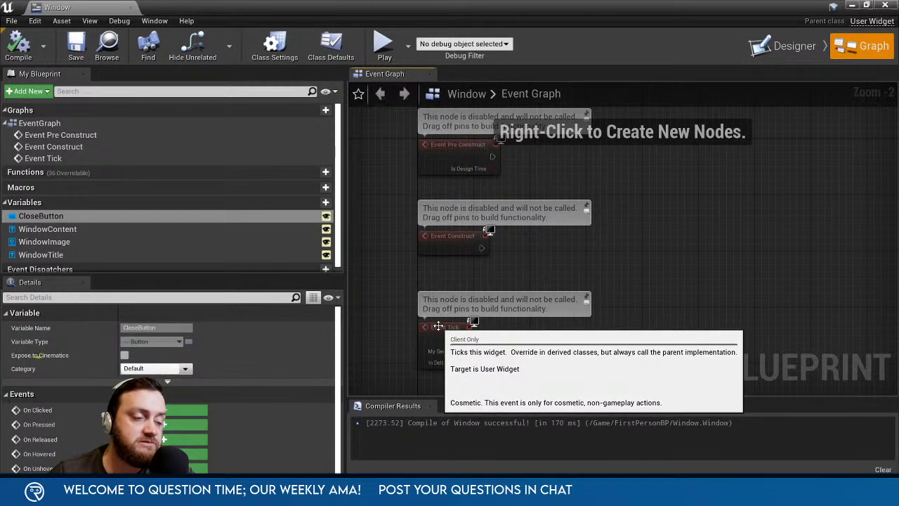
right_drag(584, 264, 606, 262)
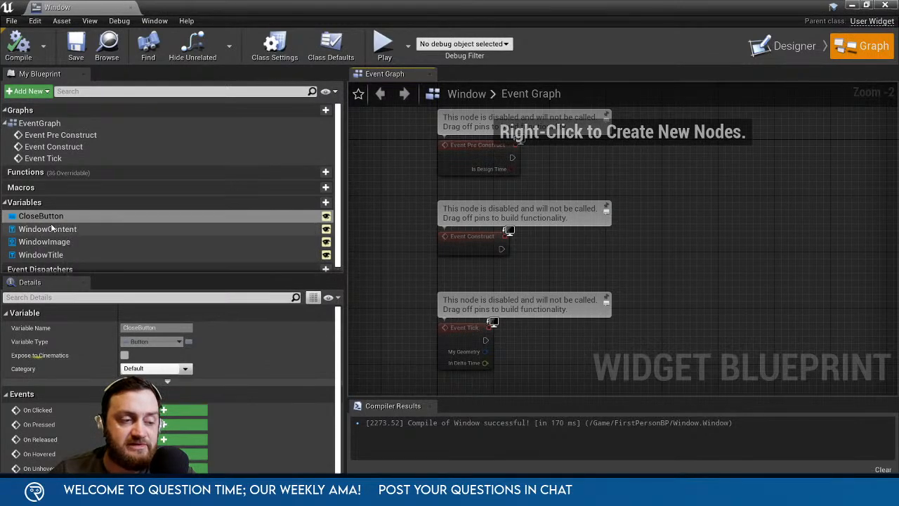
Add an On Clicked event for CloseButton, connect it to a Remove from Parent node, and compile the widget.
click(163, 410)
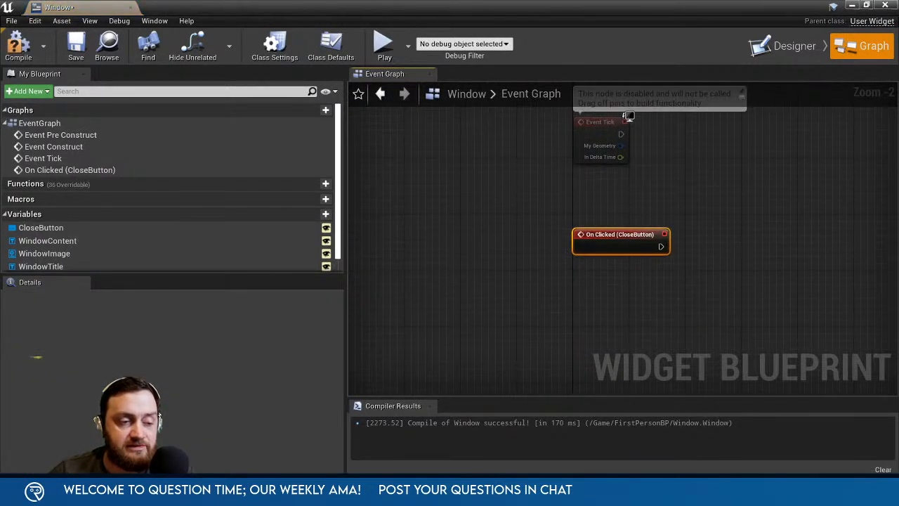
right_drag(670, 250, 462, 211)
drag(473, 213, 580, 220)
text(remove from)
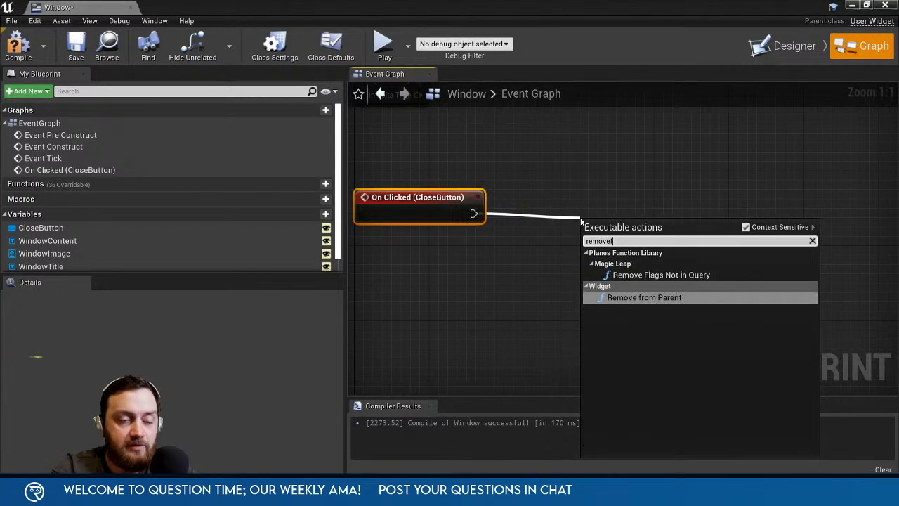
key(Return)
drag(593, 226, 585, 189)
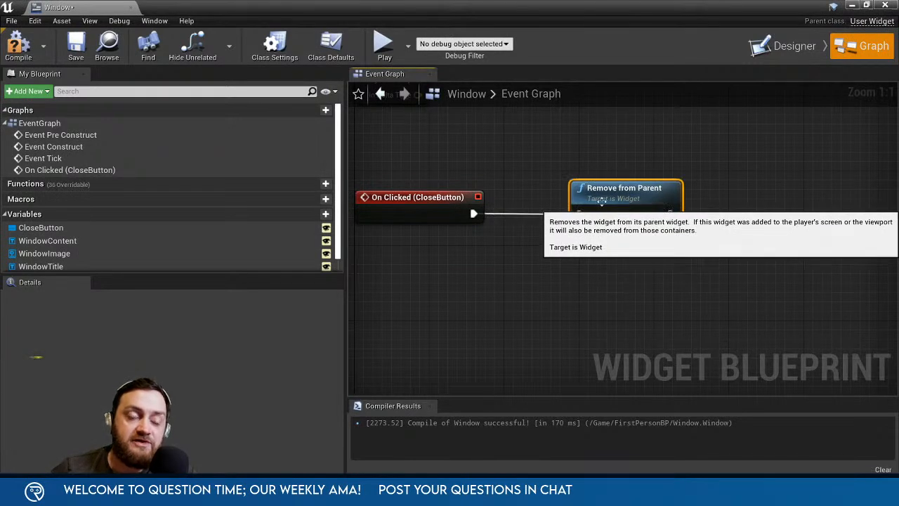
click(28, 52)
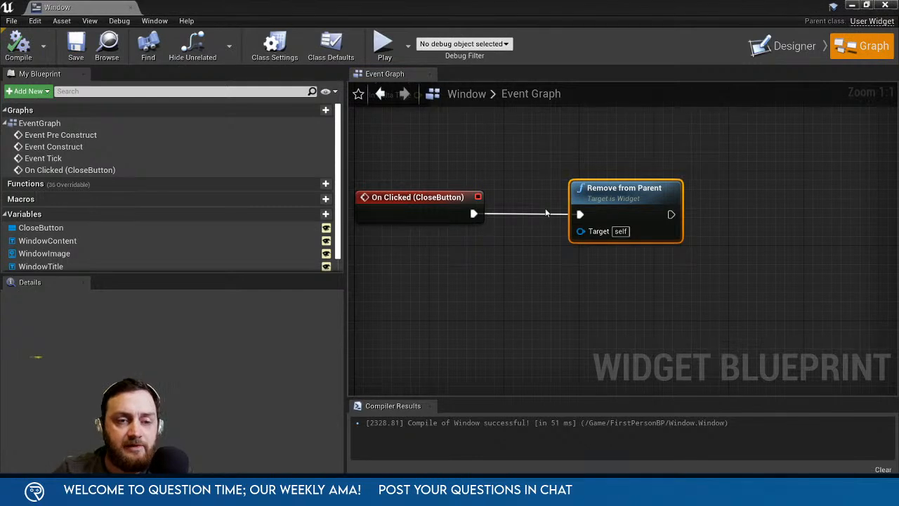
Close the Window widget, open HeadsUpDisplayWidget and place a Window widget in its Canvas Panel at about position 128, 128.
right_drag(546, 212, 688, 227)
click(884, 6)
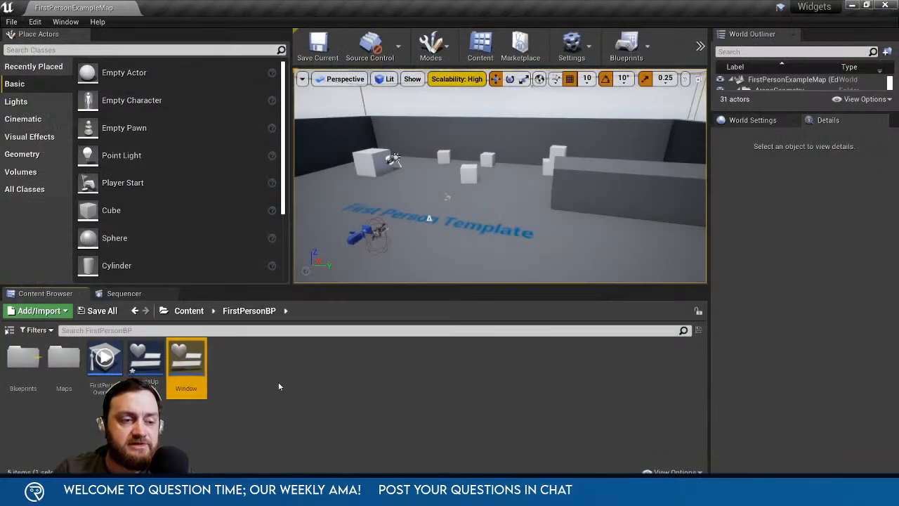
double_click(144, 362)
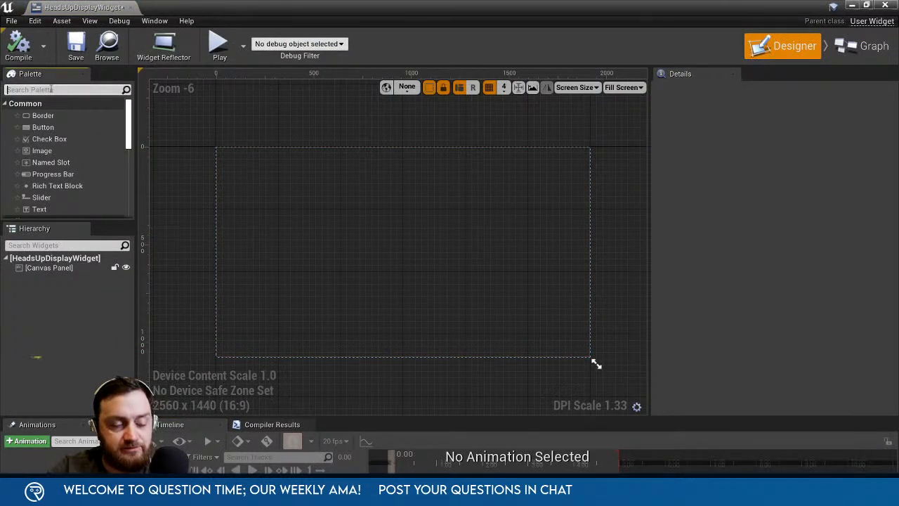
text(windo)
drag(56, 116, 248, 180)
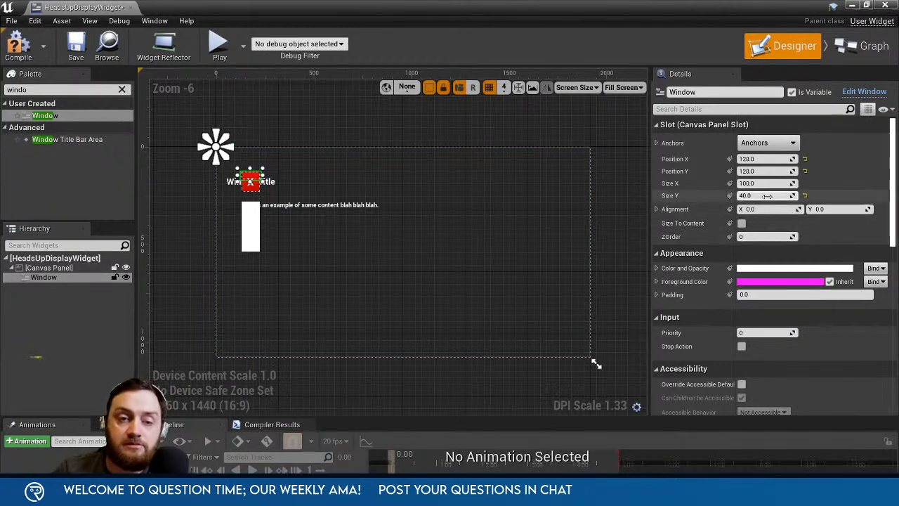
Resize the placed Window widget to about 827 by 825, and try Size To Content before turning it off again.
drag(262, 182, 404, 334)
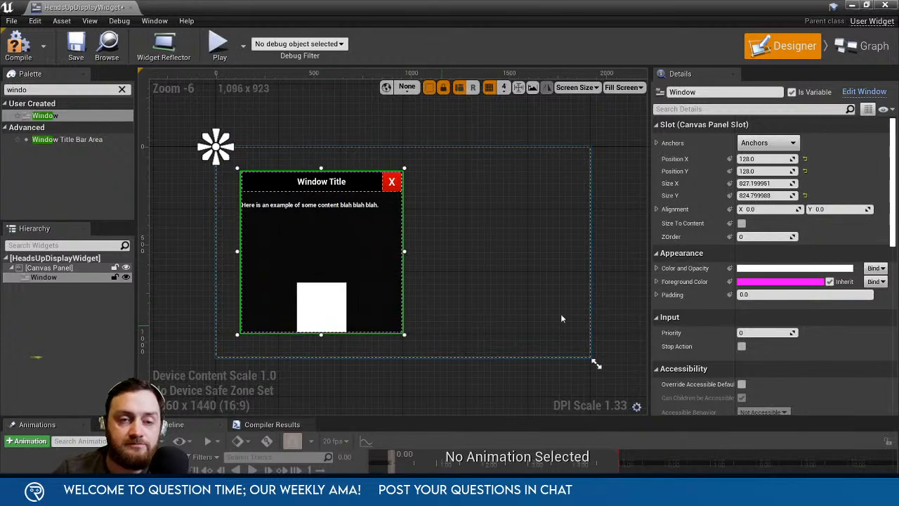
click(742, 224)
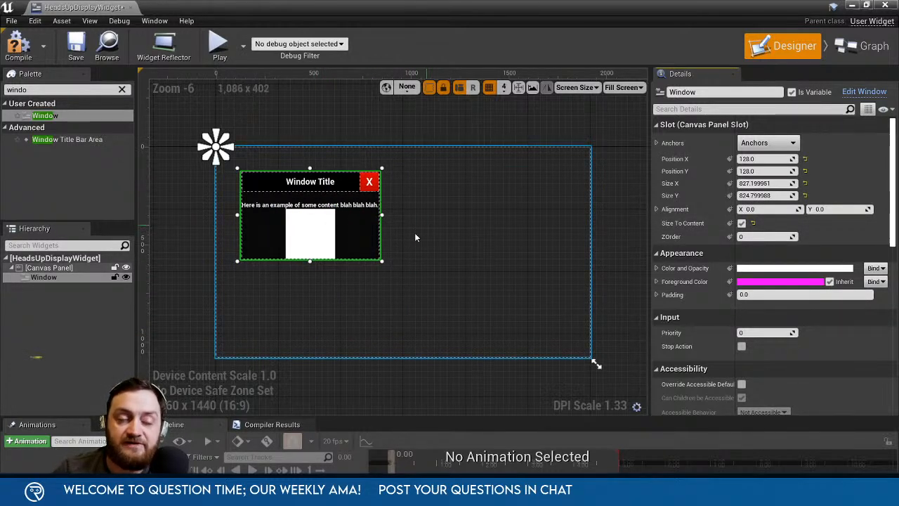
click(743, 223)
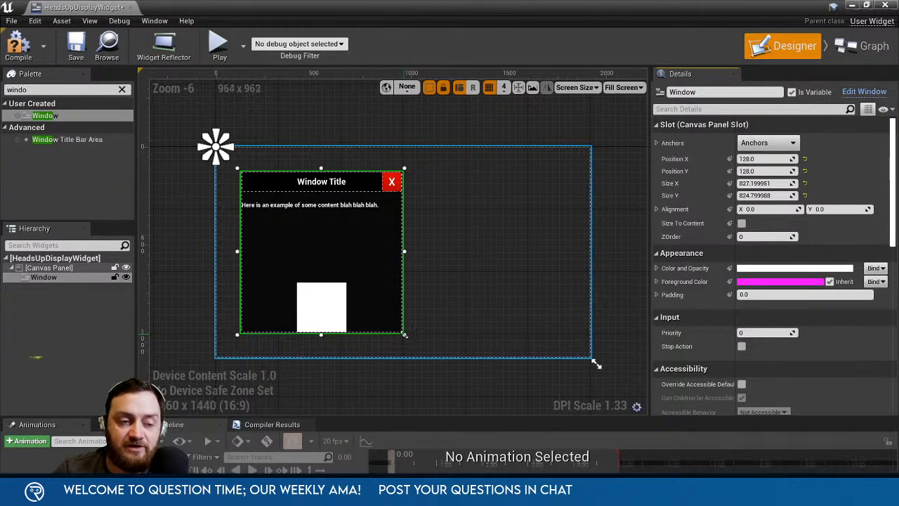
Resize the Window widget on the canvas to about 611 by 770.
drag(406, 334, 386, 320)
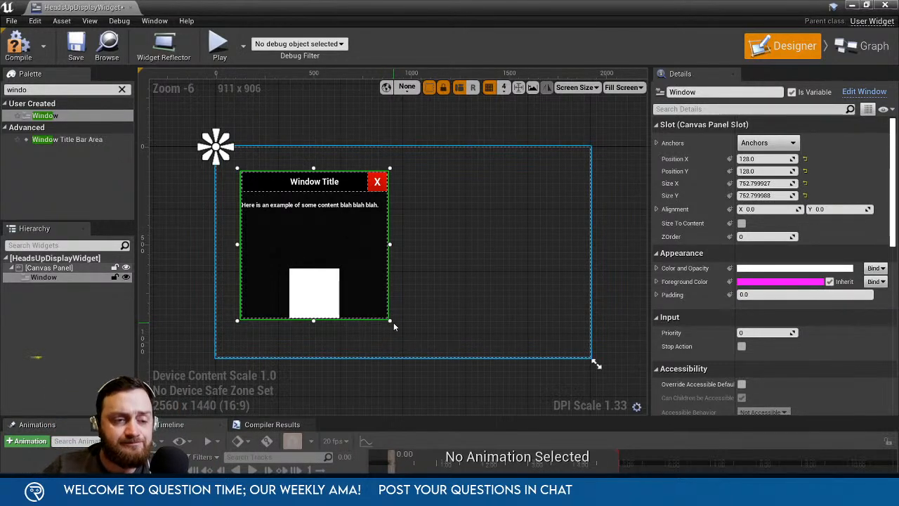
drag(391, 323, 386, 328)
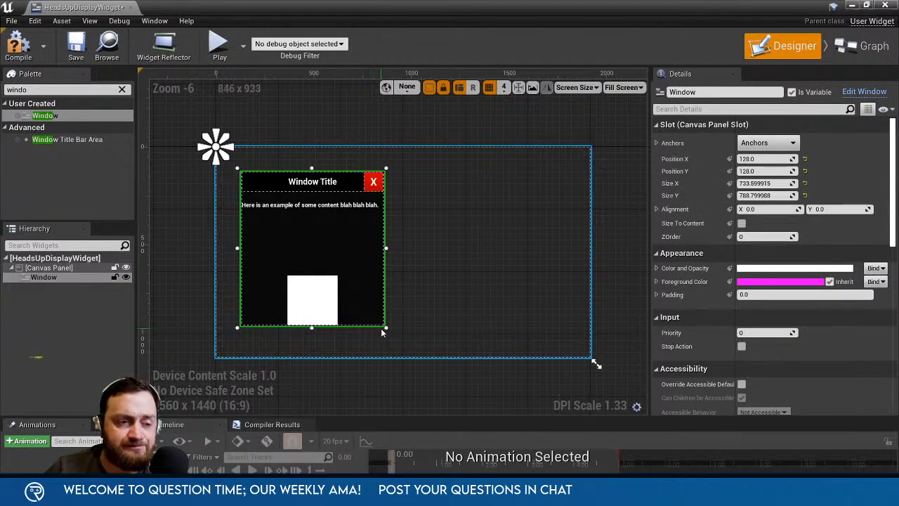
drag(385, 328, 361, 324)
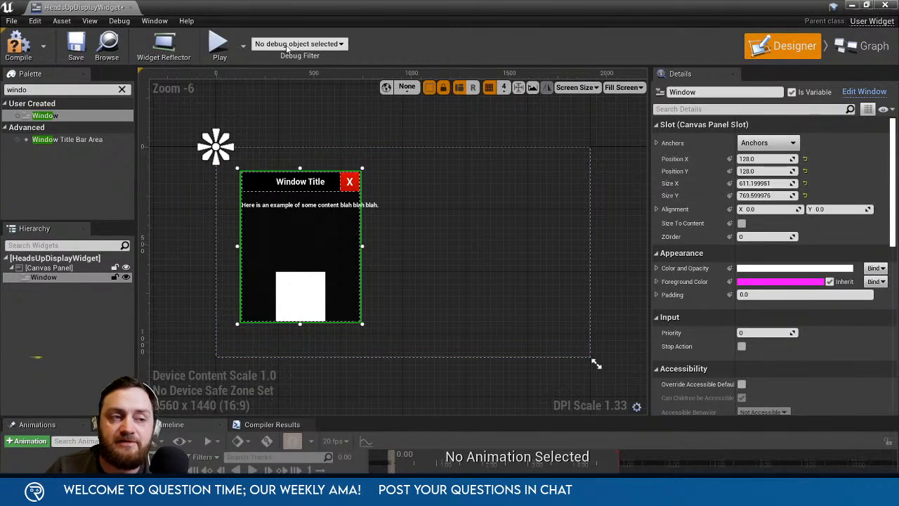
Open the Window widget for editing, wrap its root Border with a Size Box, and select that Size Box.
click(863, 93)
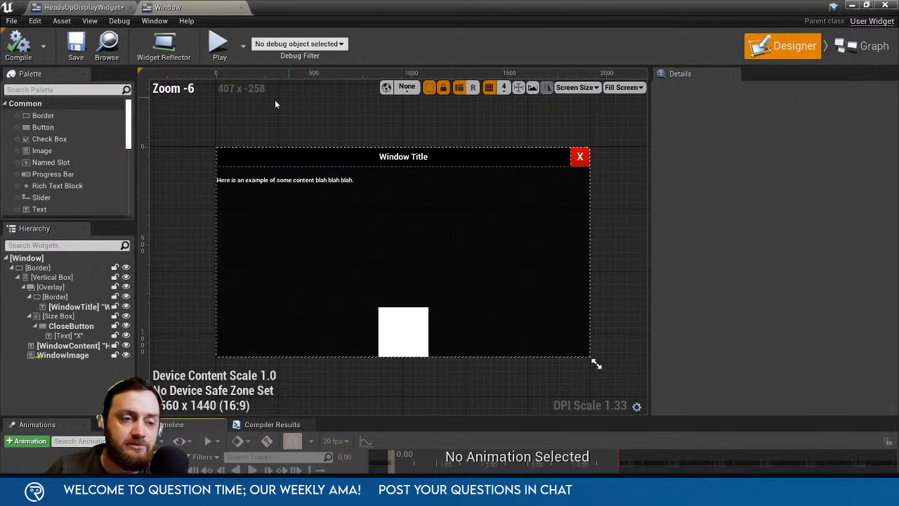
right_click(53, 271)
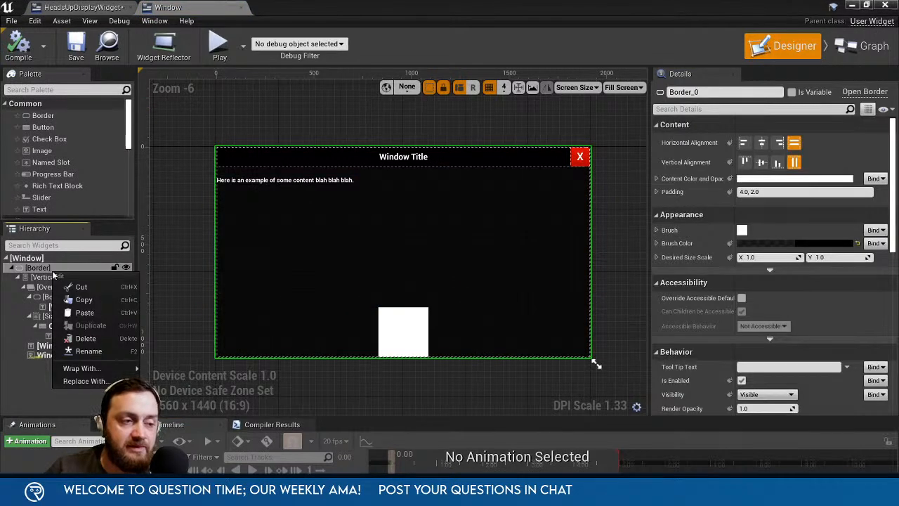
mouse_move(77, 369)
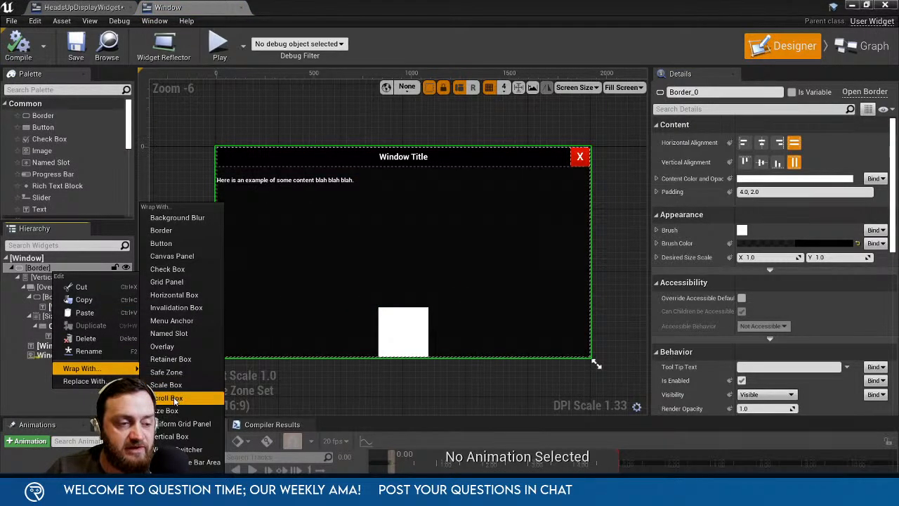
click(168, 410)
click(41, 267)
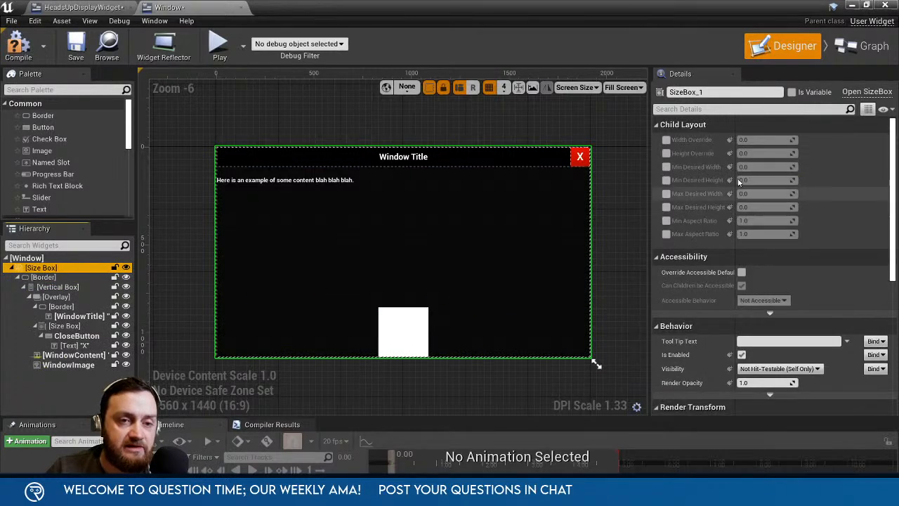
Enable the root Size Box's Width Override at 615 and Height Override at 770, checking the placed Window's size for reference, then compile and save.
click(665, 140)
click(666, 153)
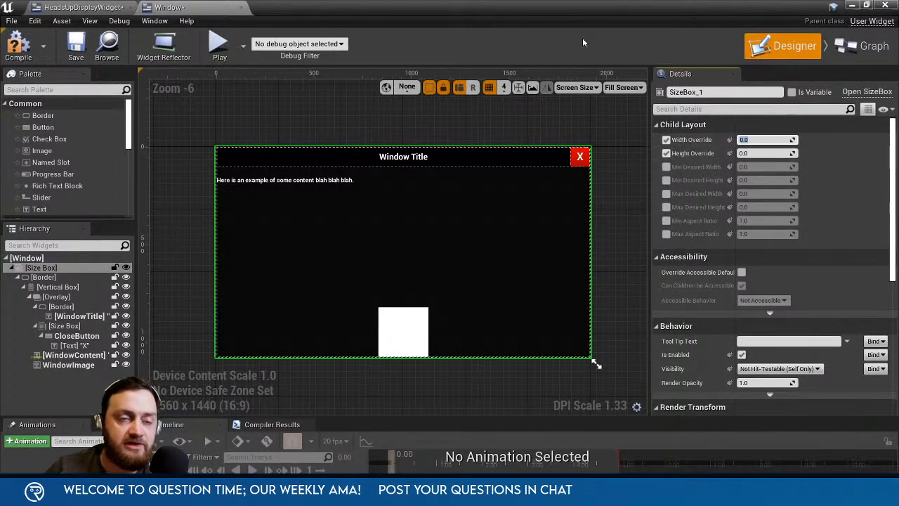
click(78, 7)
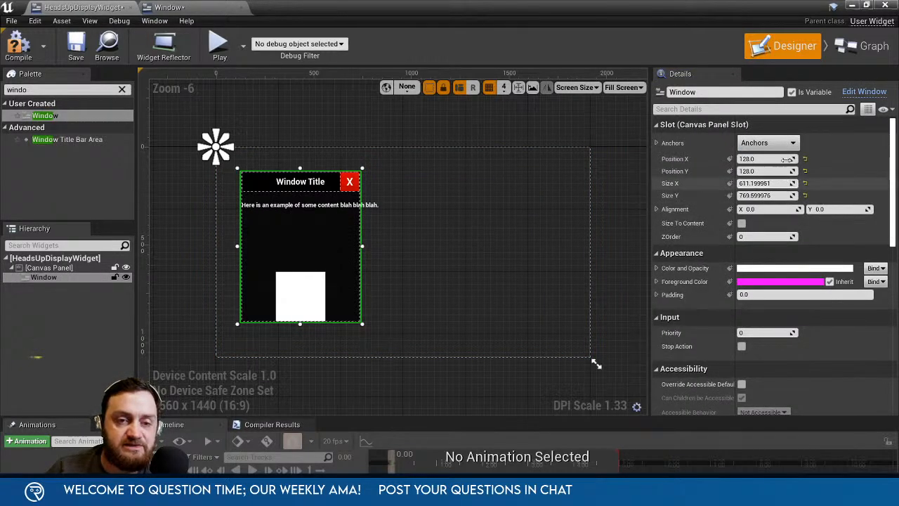
click(196, 10)
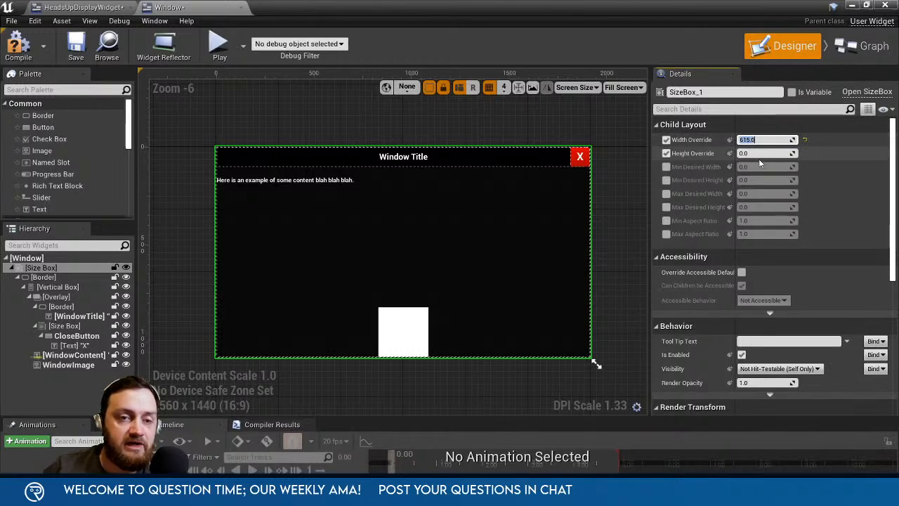
click(92, 7)
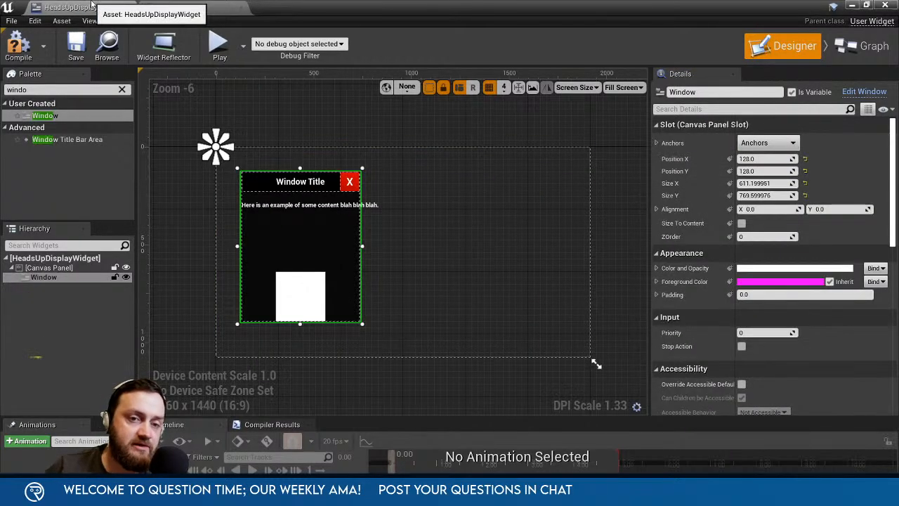
click(169, 7)
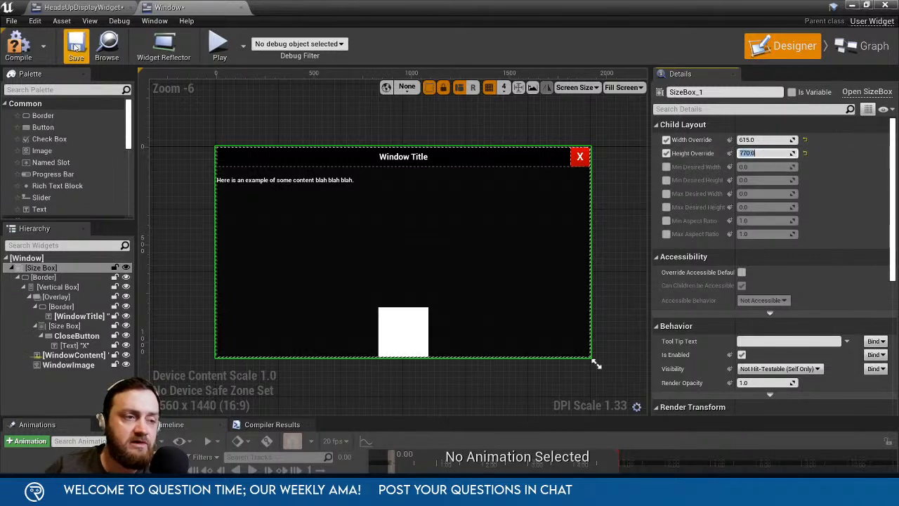
click(18, 48)
click(75, 50)
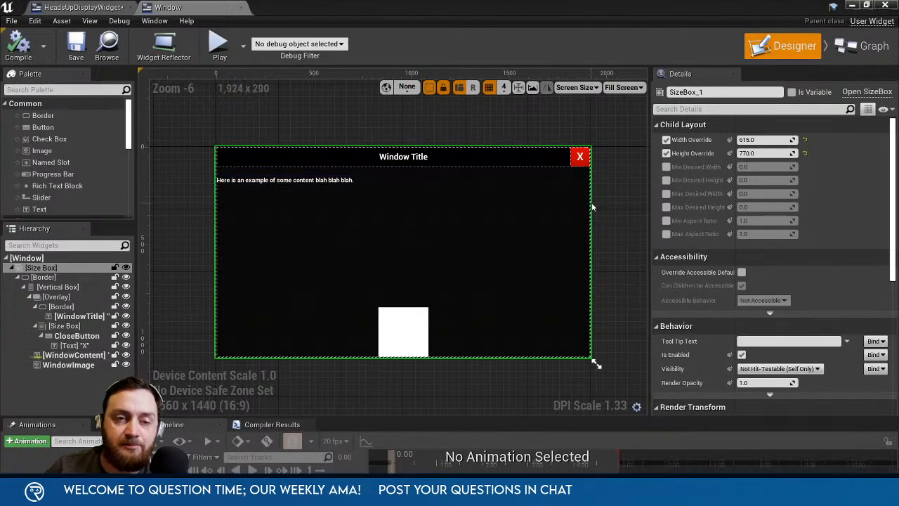
Switch the Window widget's designer preview from Fill Screen to Desired size.
click(624, 87)
click(628, 137)
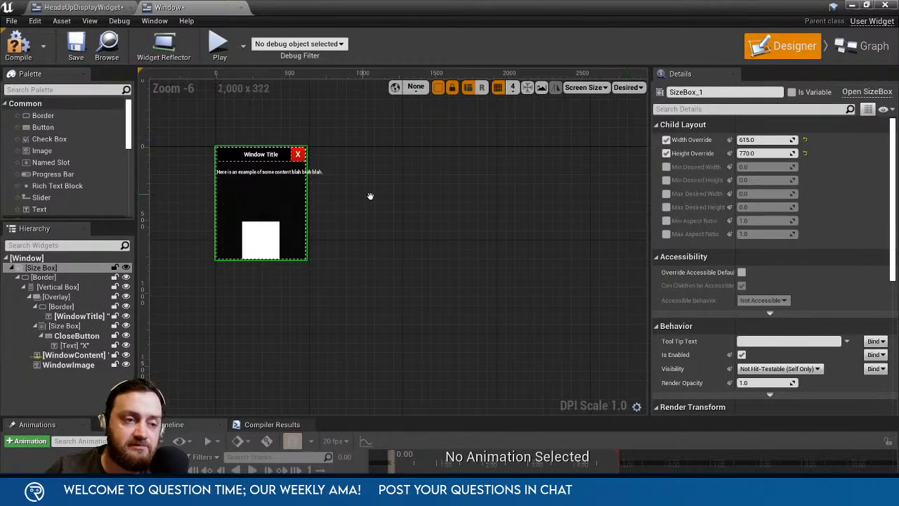
right_drag(370, 196, 509, 210)
scroll(420, 254, up, 2)
right_drag(381, 197, 387, 290)
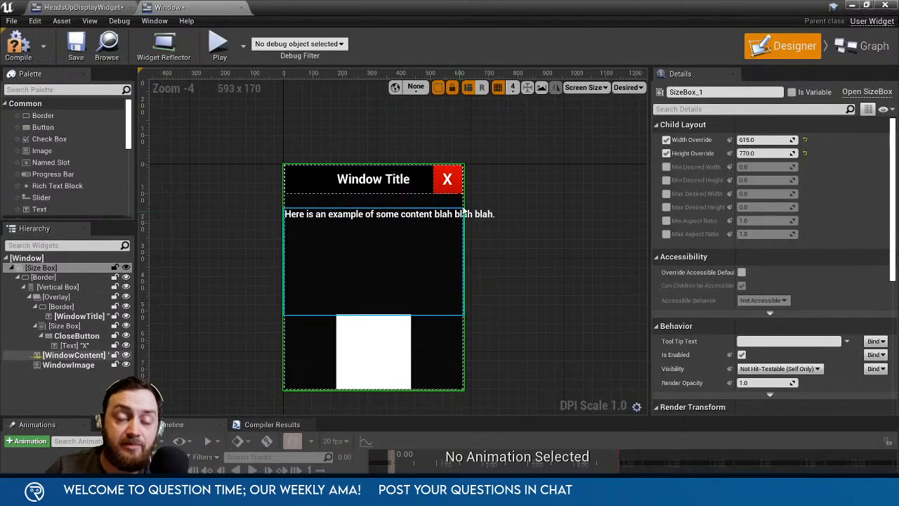
right_drag(514, 300, 572, 256)
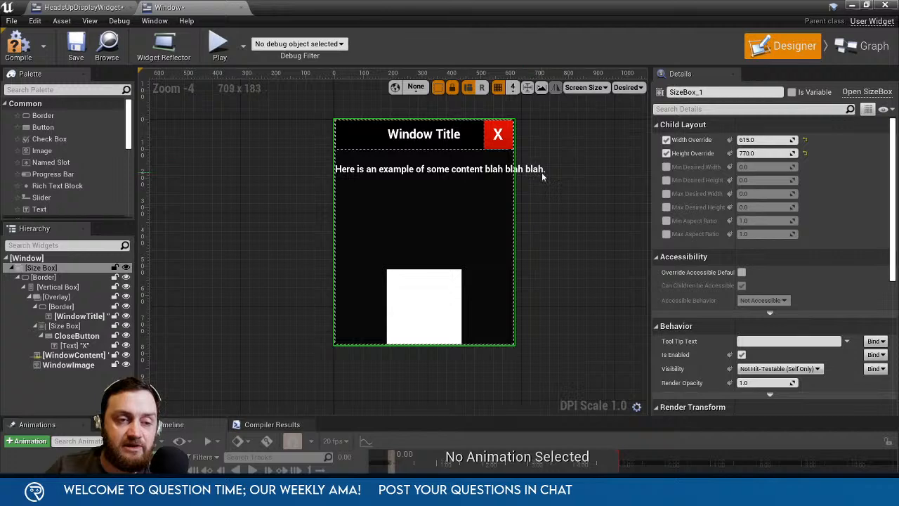
Enable Auto Wrap Text for the WindowContent text and compile the Window widget.
click(463, 173)
scroll(687, 312, down, 10)
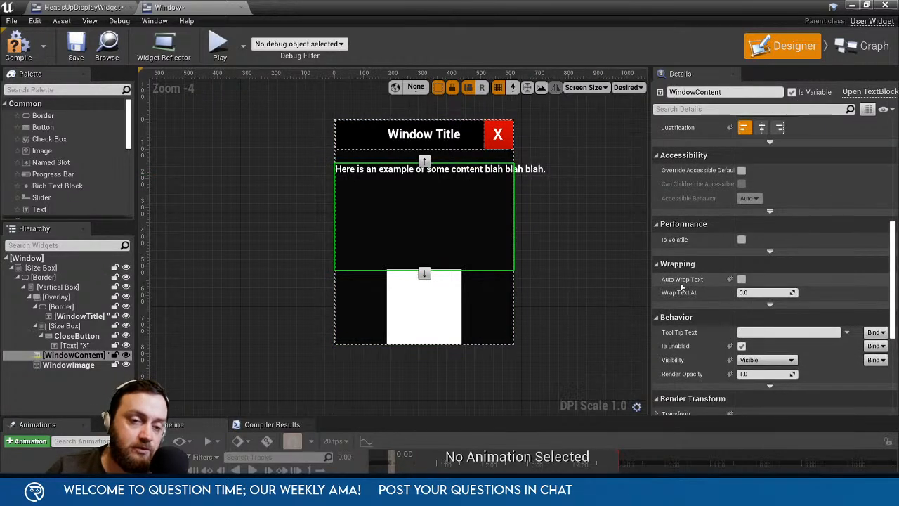
click(742, 279)
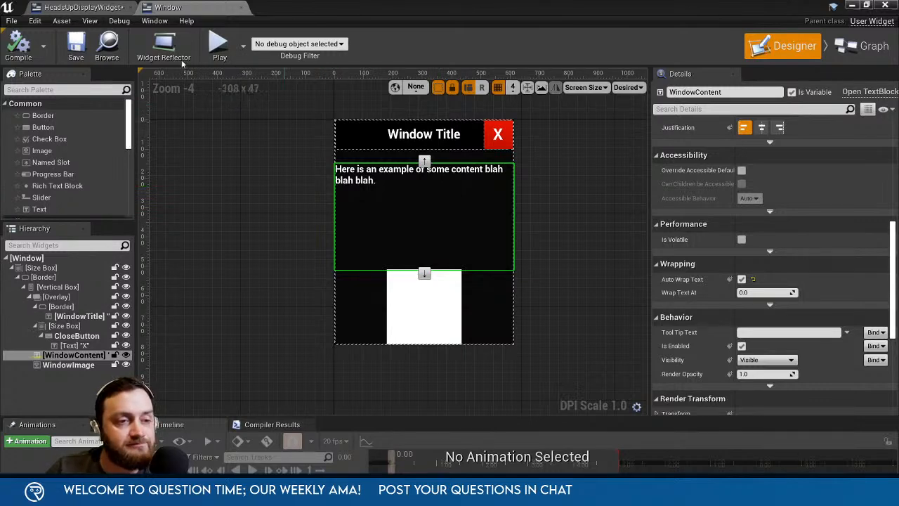
Turn on Size To Content for the Window placed in HeadsUpDisplayWidget, compile, and close the widget editor.
click(83, 7)
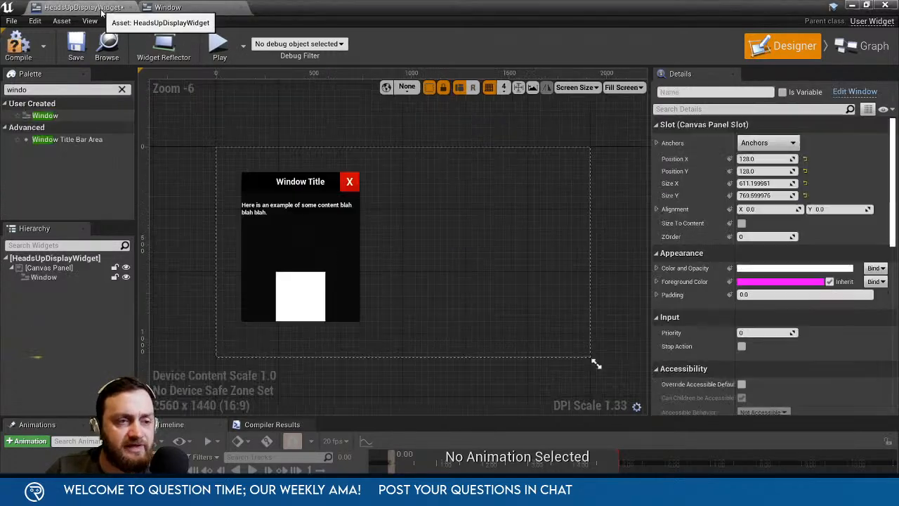
click(742, 224)
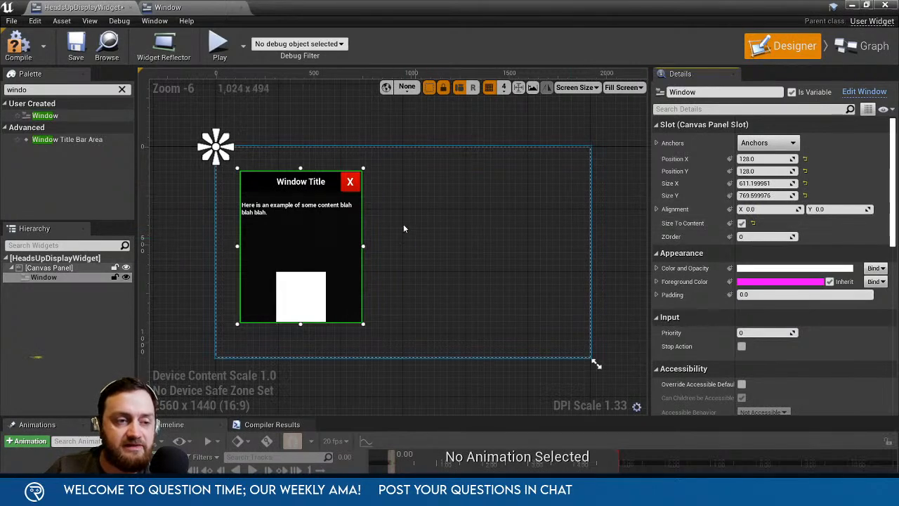
click(29, 59)
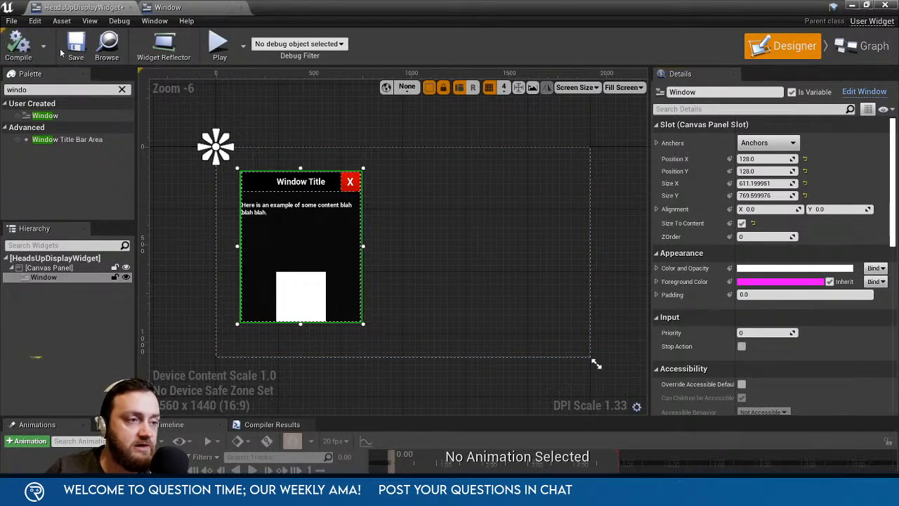
click(887, 6)
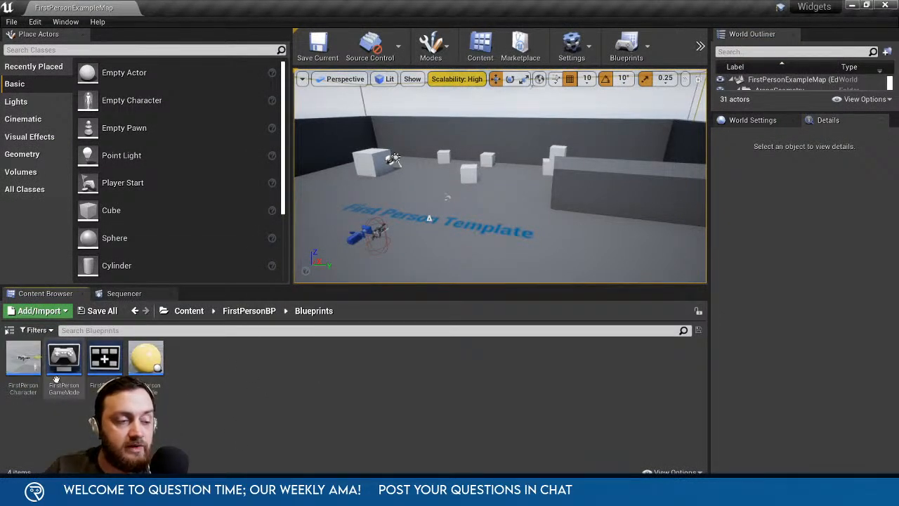
right_click(211, 373)
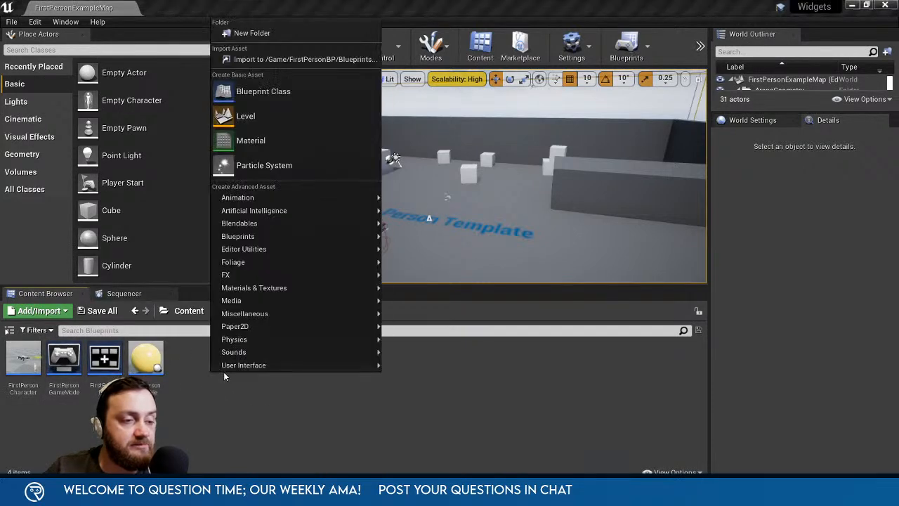
double_click(65, 362)
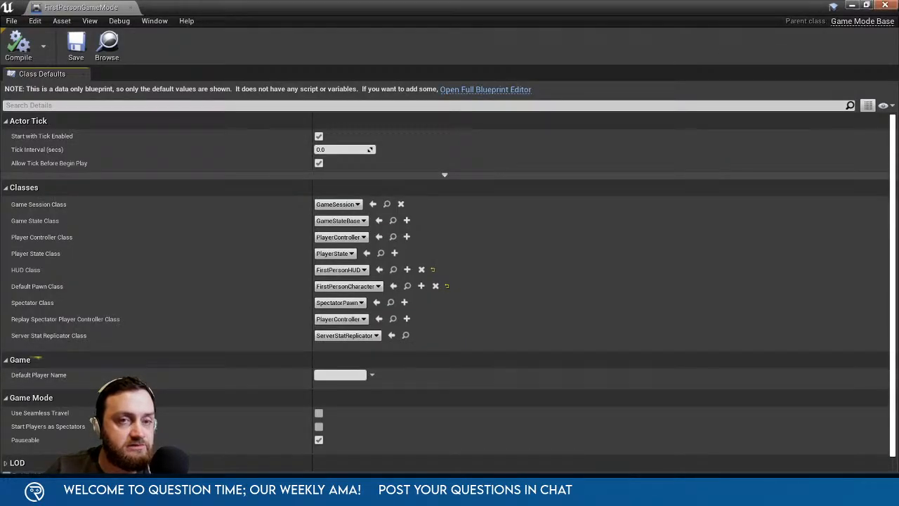
click(886, 6)
Create a Blueprint Class with Player Controller as parent in the Blueprints folder and name it MyPlayerController.
right_click(239, 356)
mouse_move(268, 356)
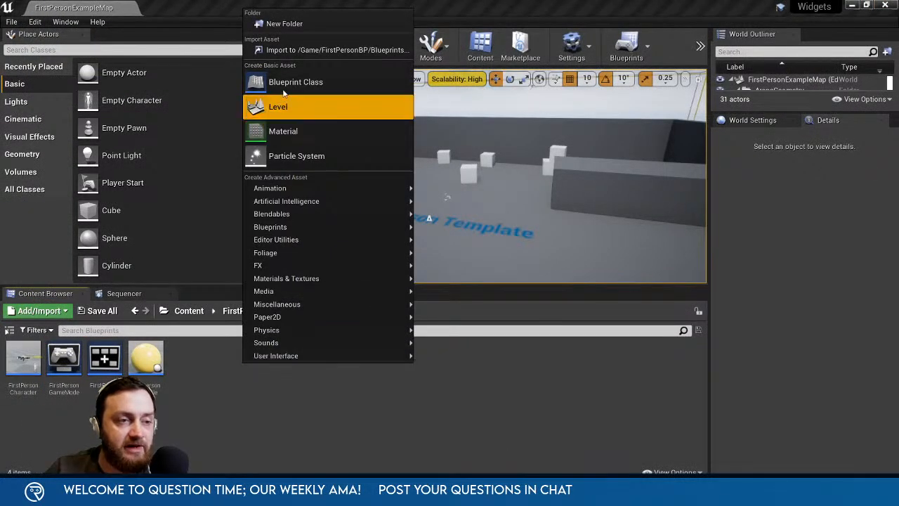
click(291, 82)
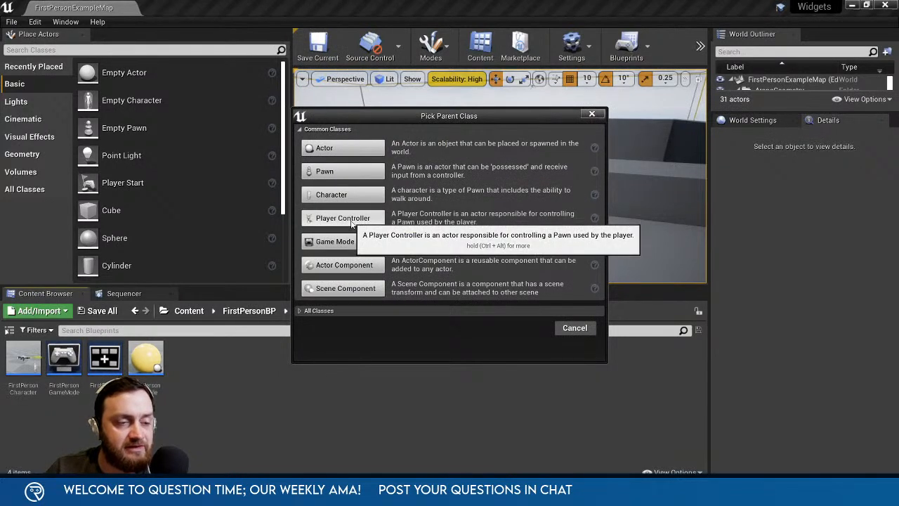
click(351, 218)
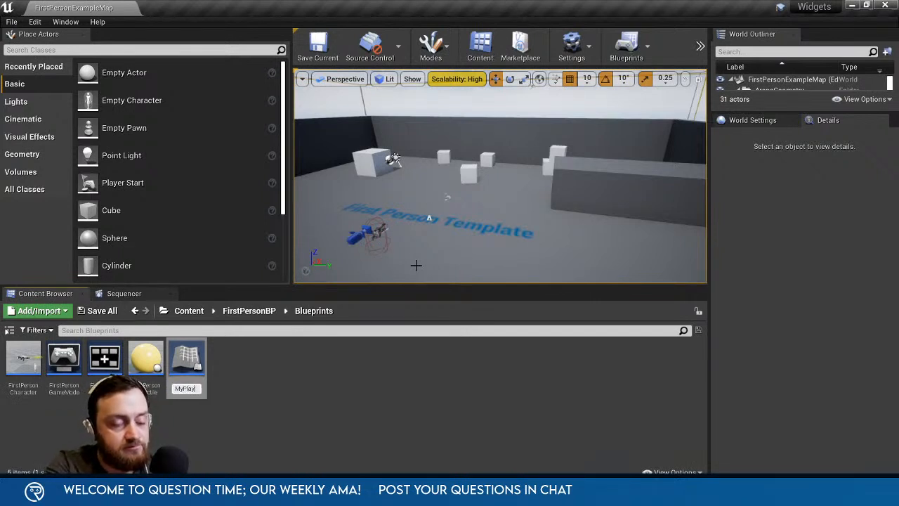
text(rControlle)
key(Return)
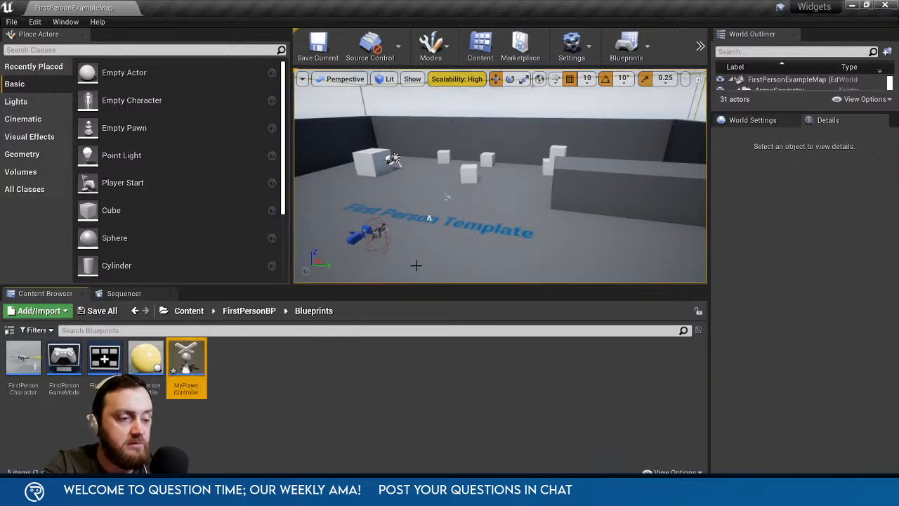
Set the Player Controller Class in FirstPersonGameMode to MyPlayerController, compile, and close the blueprint.
double_click(64, 360)
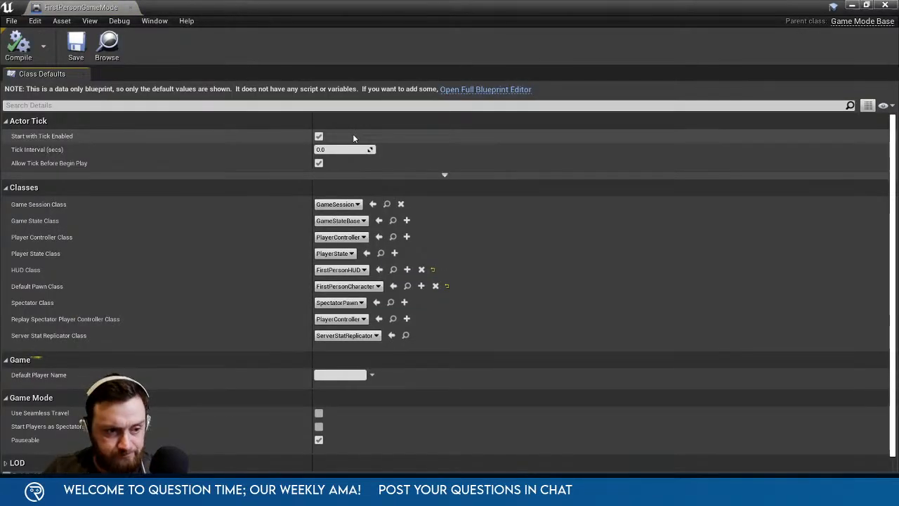
click(342, 238)
click(357, 300)
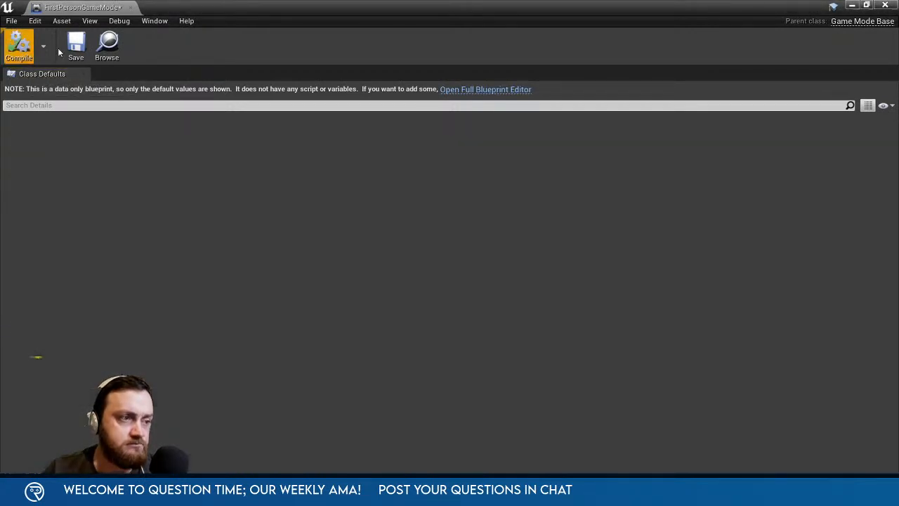
click(883, 5)
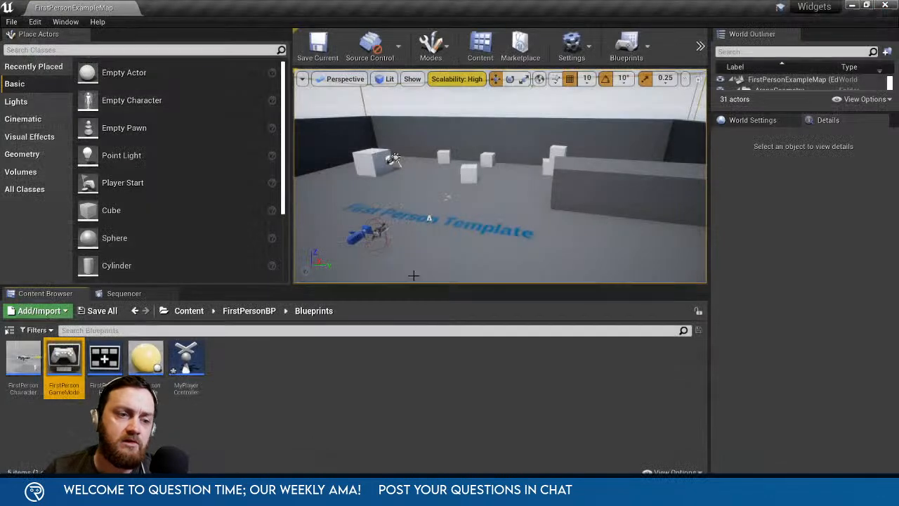
Open MyPlayerController's Event Graph and move the Event BeginPlay node upward, farther away from Event Tick.
double_click(188, 367)
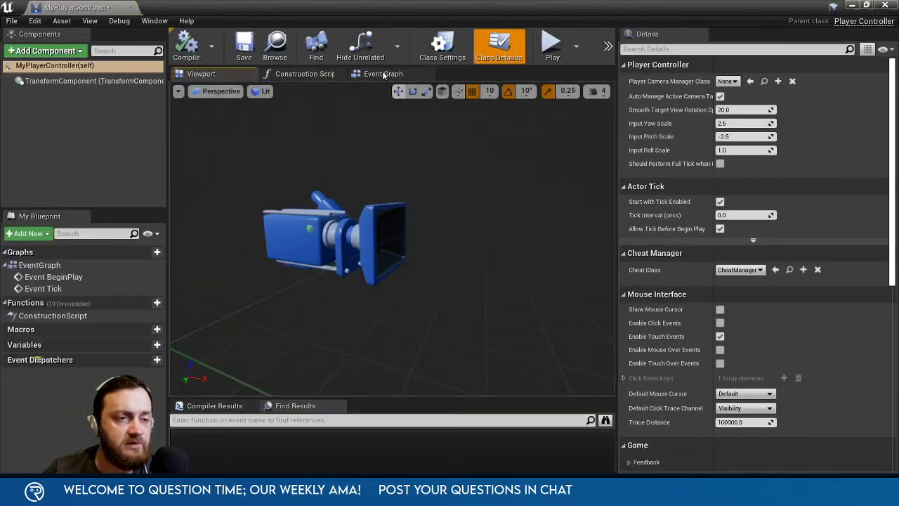
click(384, 75)
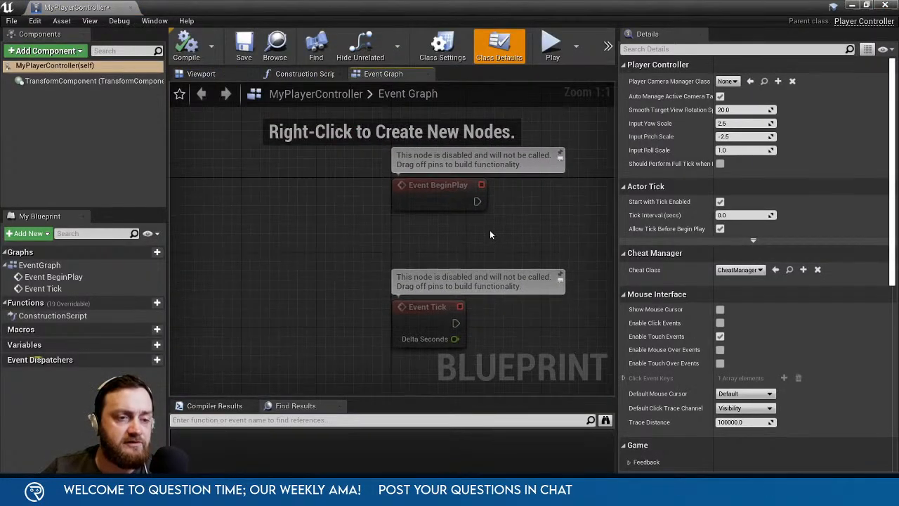
right_drag(489, 230, 405, 288)
drag(358, 254, 339, 160)
right_drag(415, 218, 390, 290)
right_drag(351, 247, 333, 223)
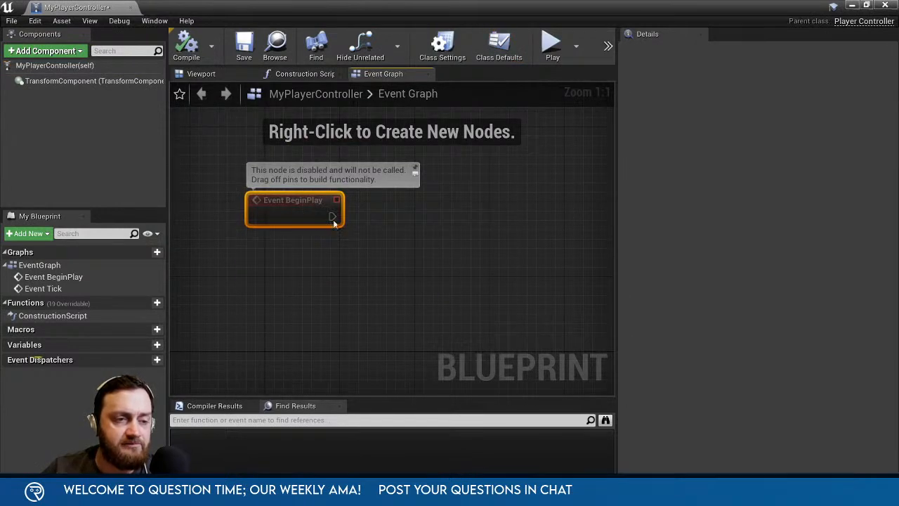
Add a Create Widget node after Event BeginPlay with its class set to HeadsUpDisplayWidget.
drag(442, 218, 442, 217)
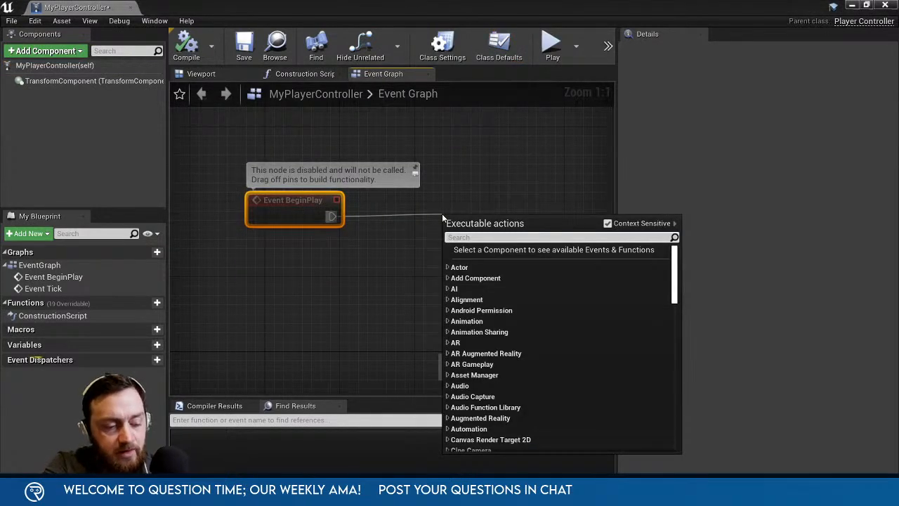
text(create widget)
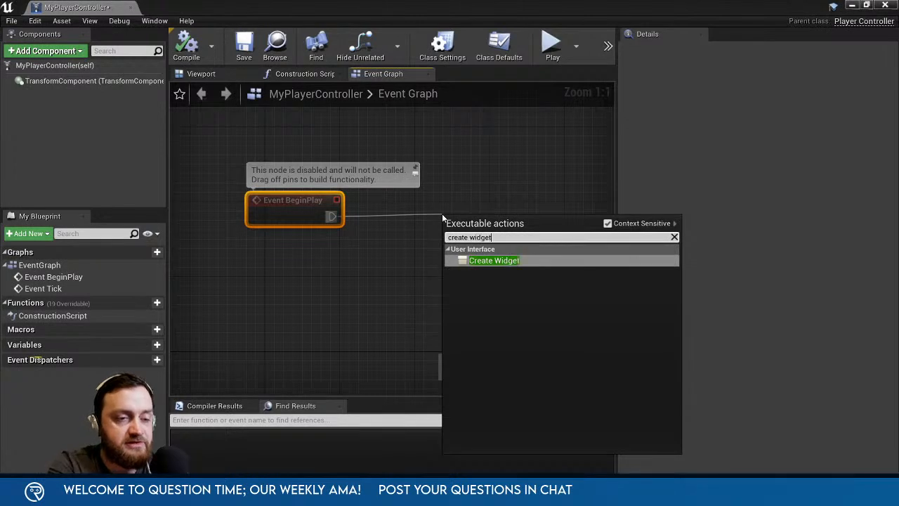
key(Return)
drag(492, 219, 457, 200)
click(465, 232)
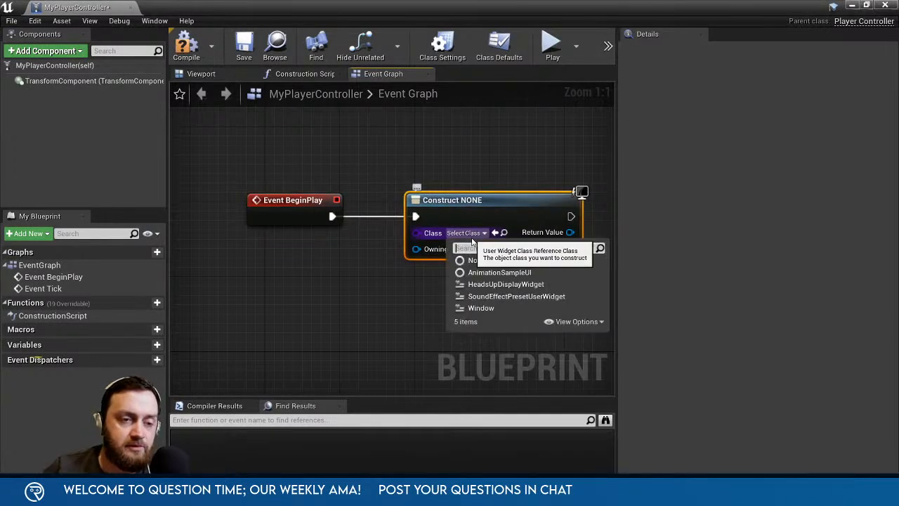
click(502, 284)
Promote the Create Widget node's return value to a variable named HeadsUpDisplay.
right_drag(552, 297, 272, 298)
drag(294, 234, 344, 239)
click(392, 301)
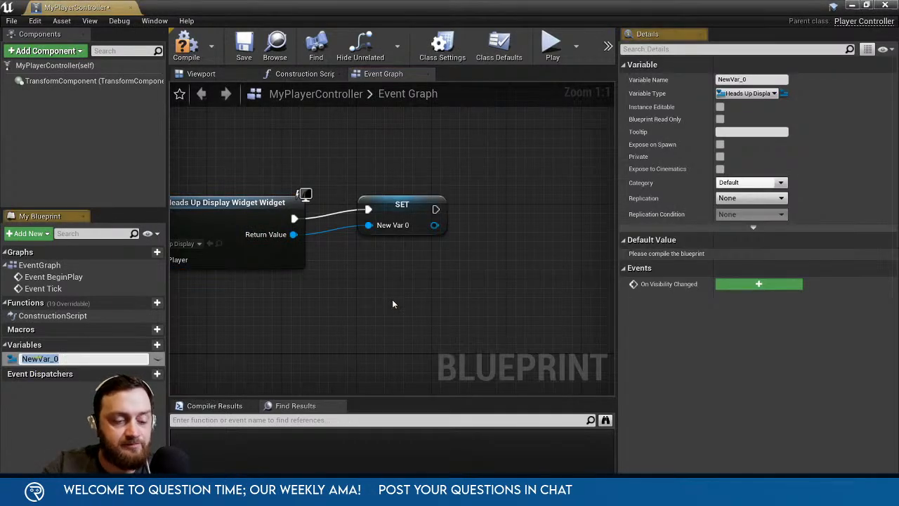
text(HeadsUpD)
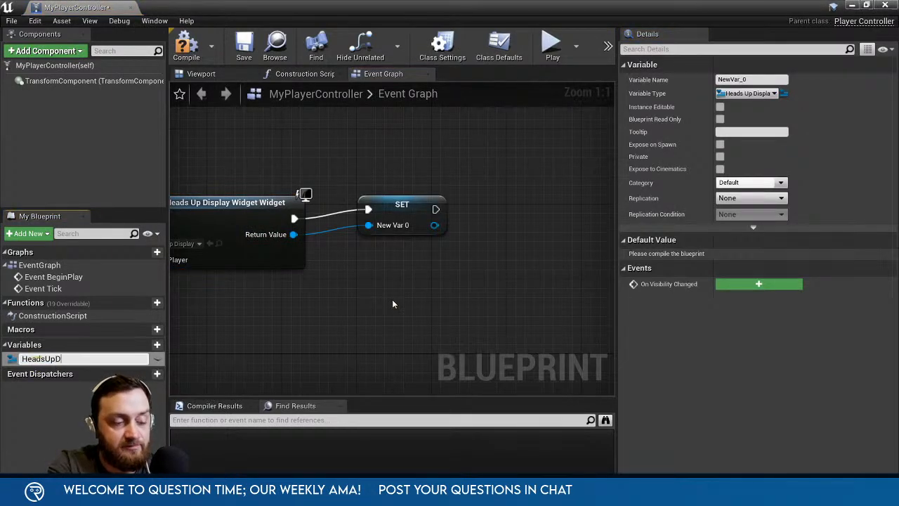
text(isplay)
key(Return)
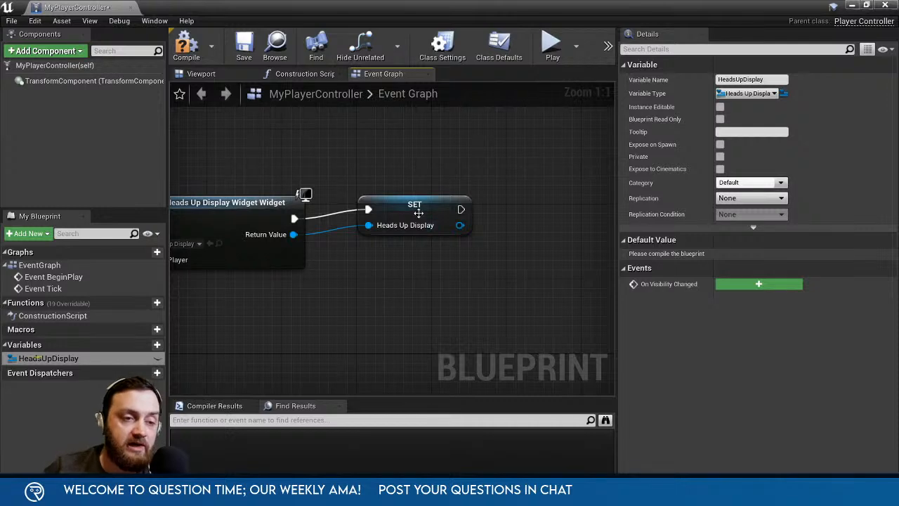
Add an Add to Viewport node fed by the HeadsUpDisplay SET node, and compile, save and close MyPlayerController.
drag(429, 211, 495, 241)
text(add)
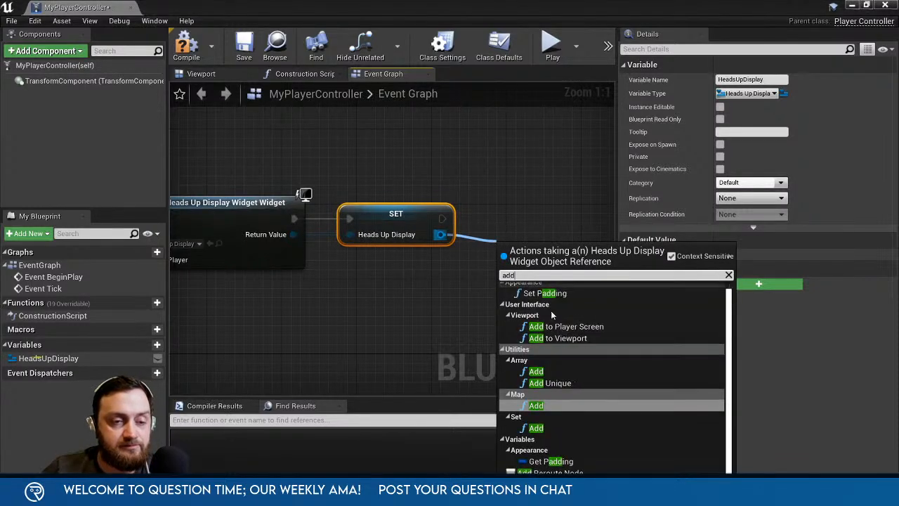
click(561, 340)
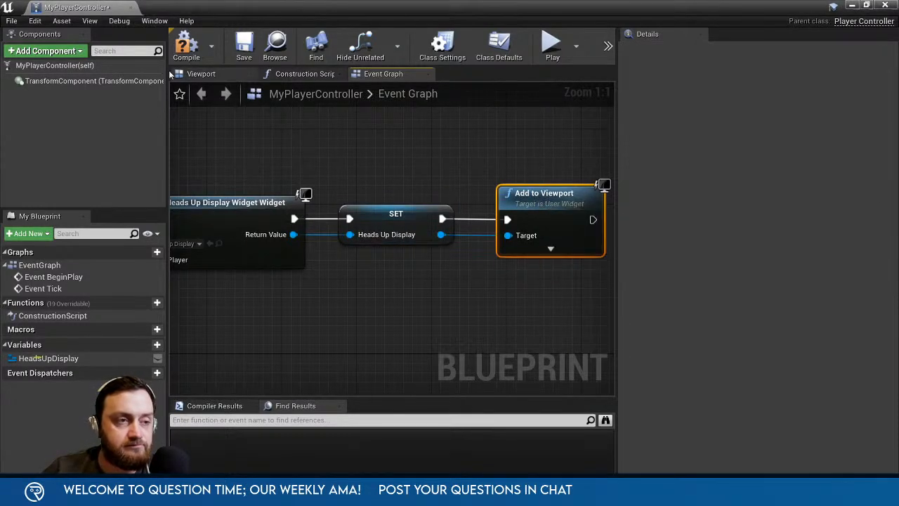
click(251, 50)
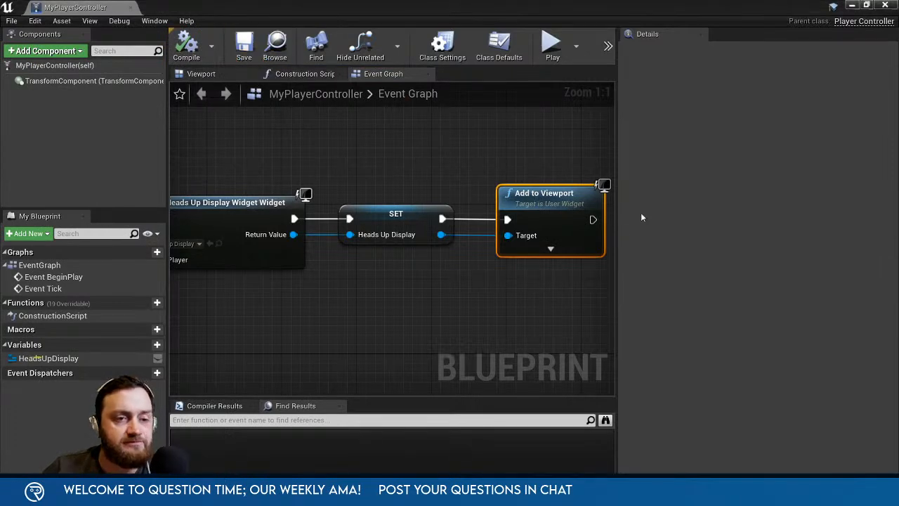
scroll(423, 208, down, 2)
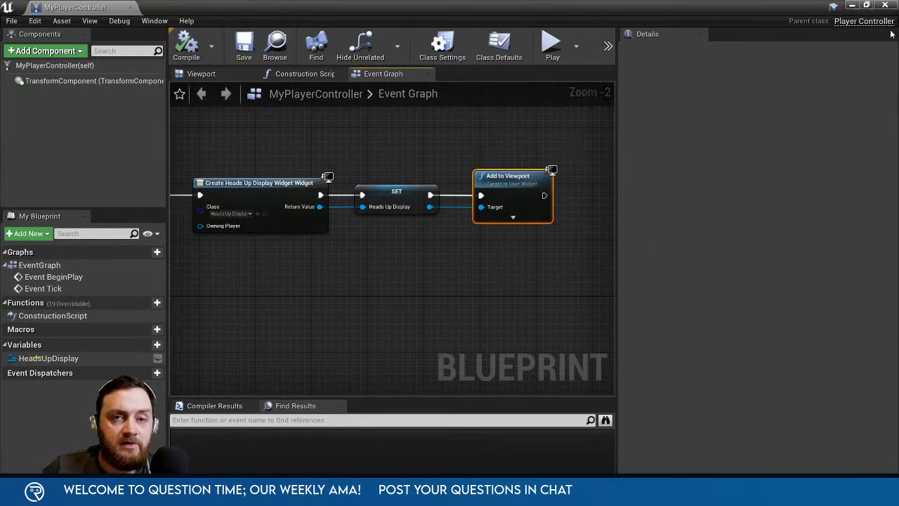
click(888, 7)
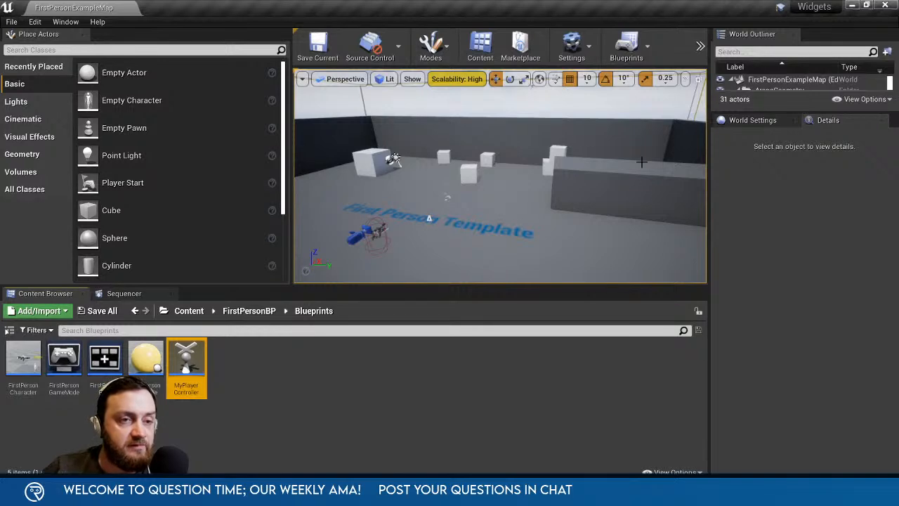
Play the level in the editor, close the on-screen window with its X and stop the session.
click(700, 45)
click(671, 138)
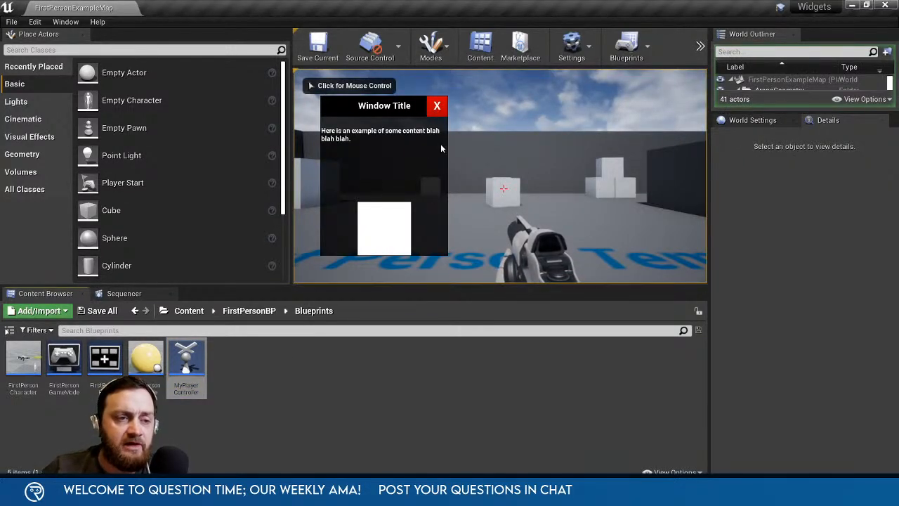
click(435, 109)
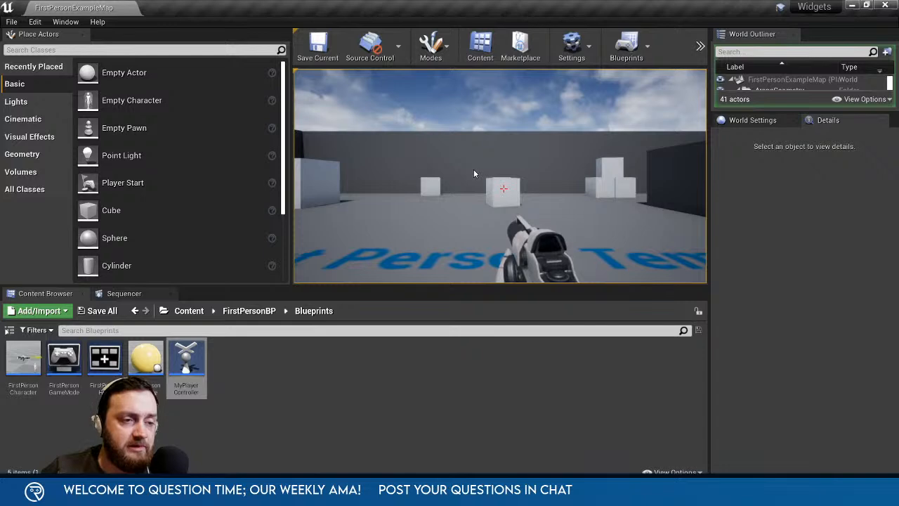
key(Escape)
right_drag(469, 193, 433, 194)
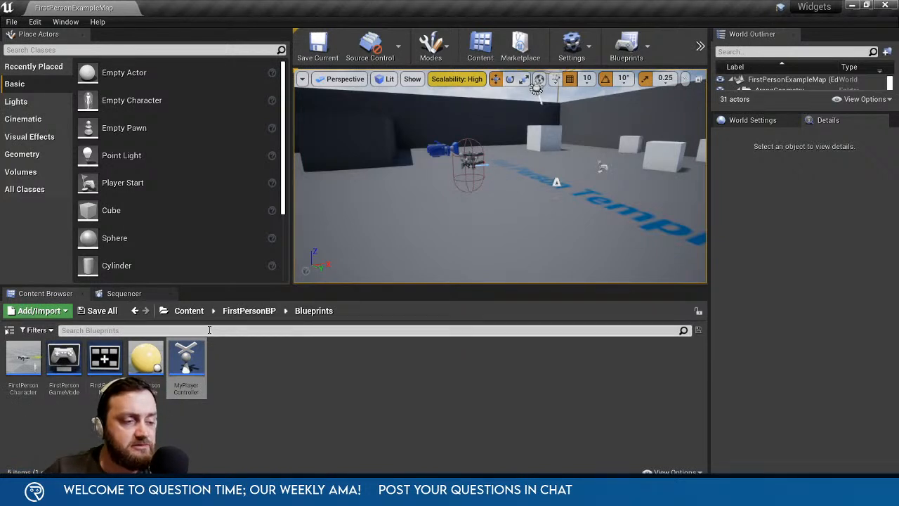
Open HeadsUpDisplayWidget from the FirstPersonBP folder and add a Border to its Canvas Panel.
click(189, 311)
double_click(63, 358)
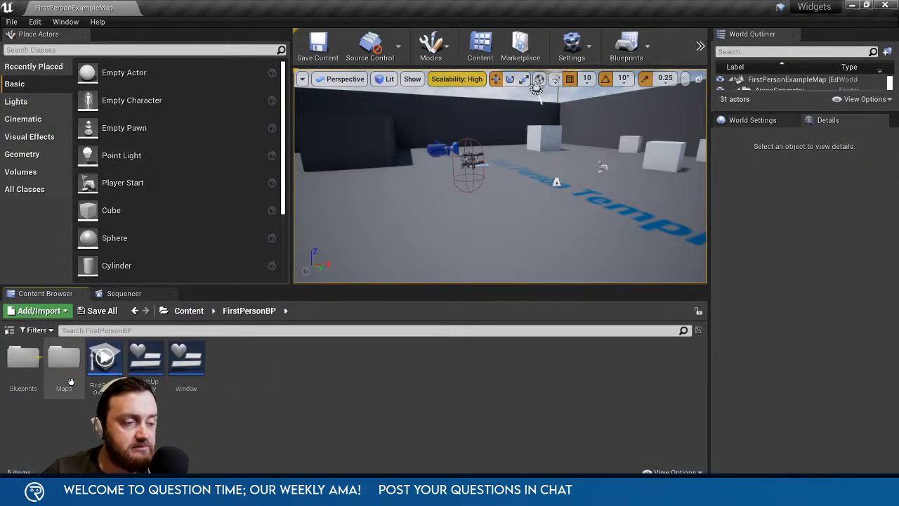
double_click(145, 358)
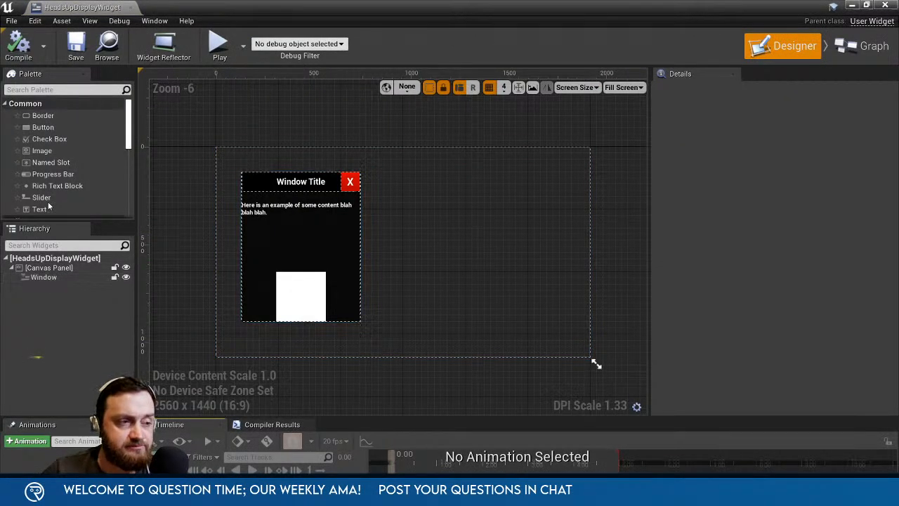
drag(42, 115, 58, 235)
drag(55, 272, 43, 280)
Anchor the Border to stretch over the whole canvas with right and bottom offsets of 0.
click(791, 144)
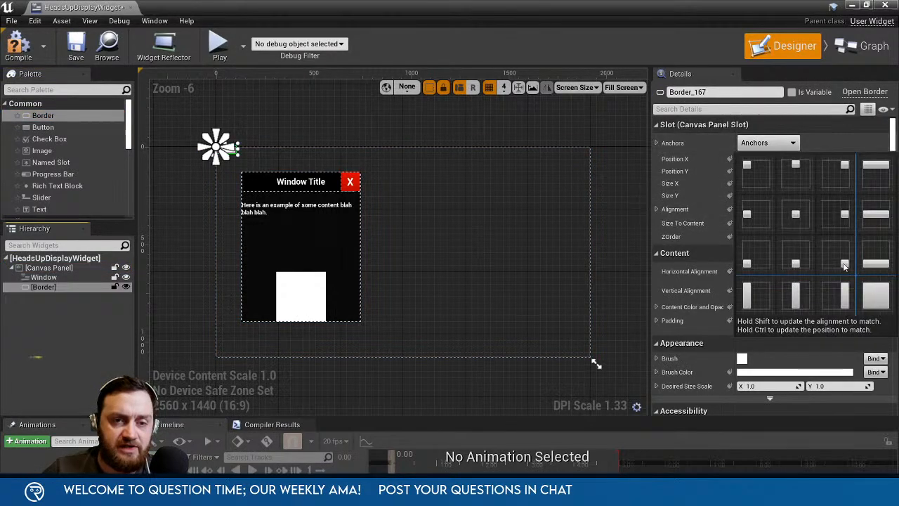
click(878, 296)
click(760, 184)
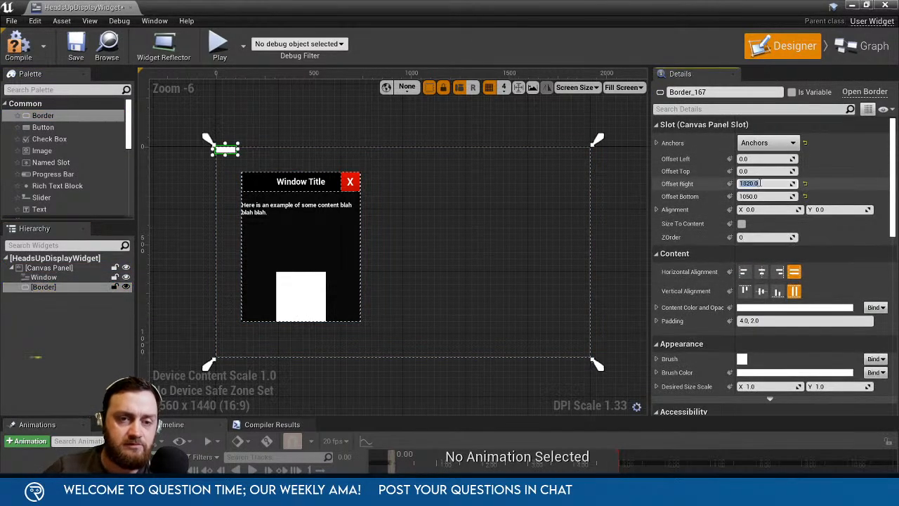
text(0)
key(Tab)
text(0)
key(Tab)
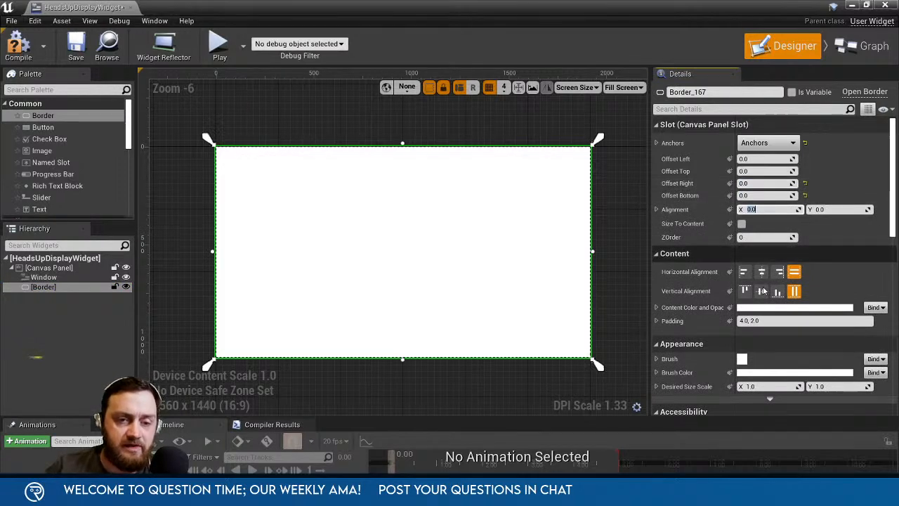
Set the Border's brush color to black with an alpha of 0.6.
click(762, 307)
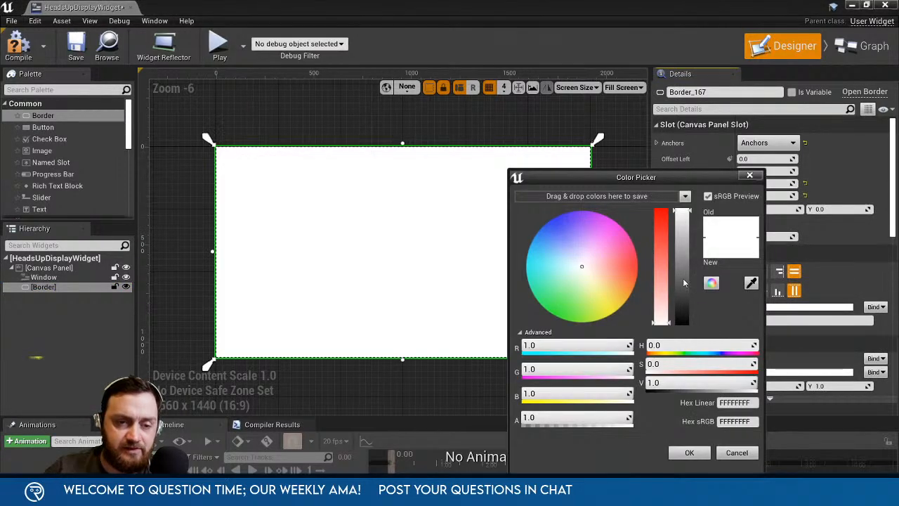
drag(684, 282, 674, 357)
click(572, 419)
text(0.6)
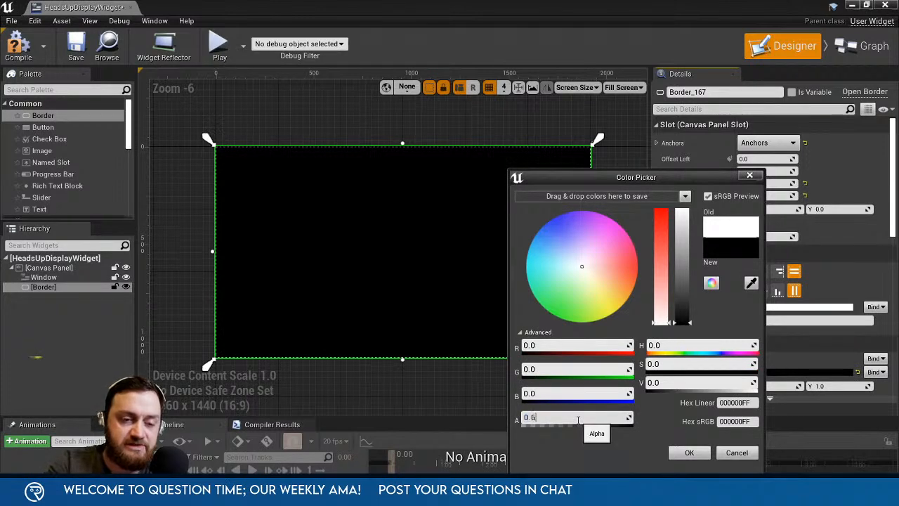
key(Return)
click(676, 450)
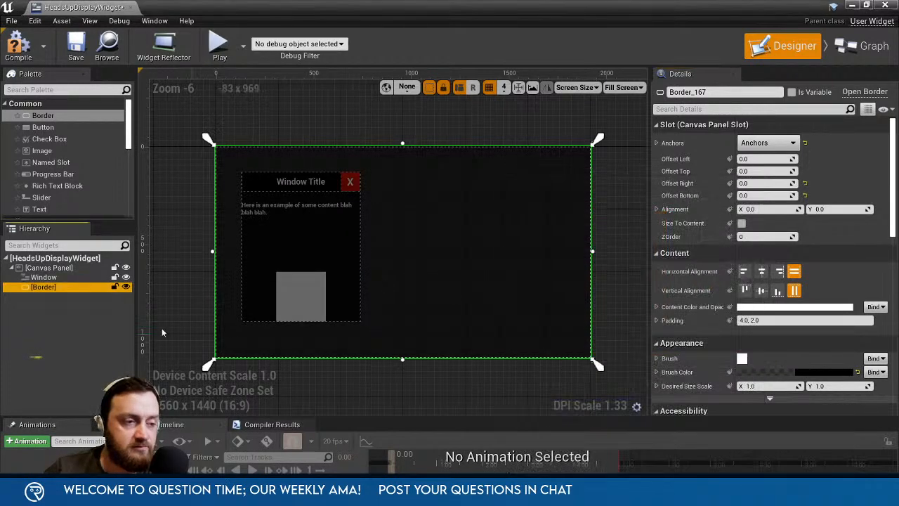
Set the Border's ZOrder to -1, and compile, save and close the widget.
click(41, 285)
click(758, 237)
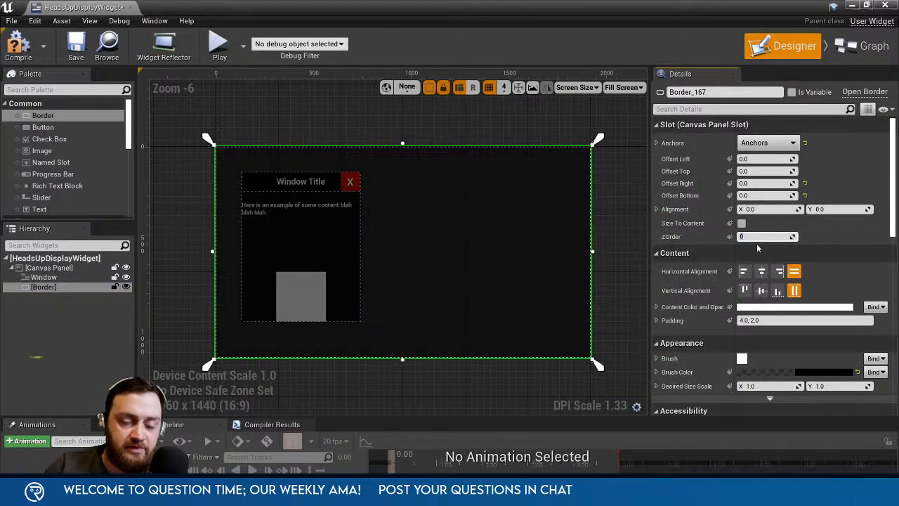
text(-1)
key(Return)
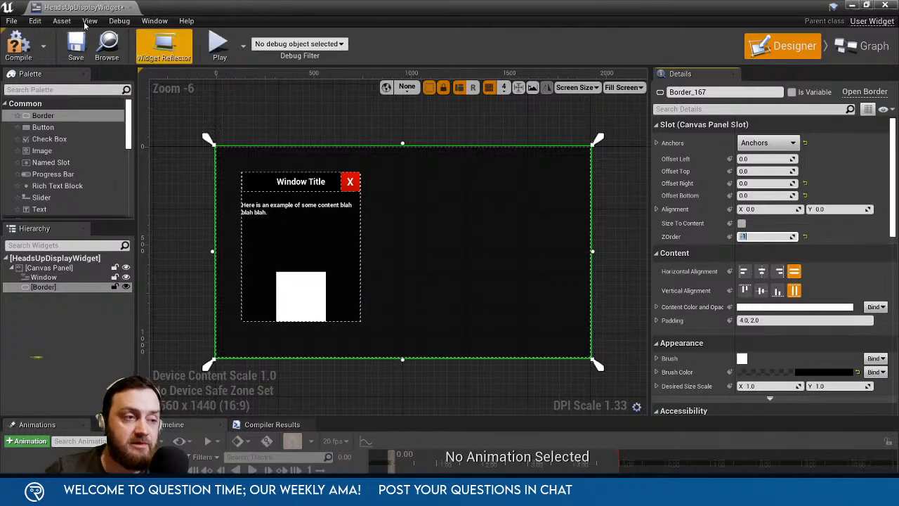
click(13, 50)
click(76, 48)
click(884, 6)
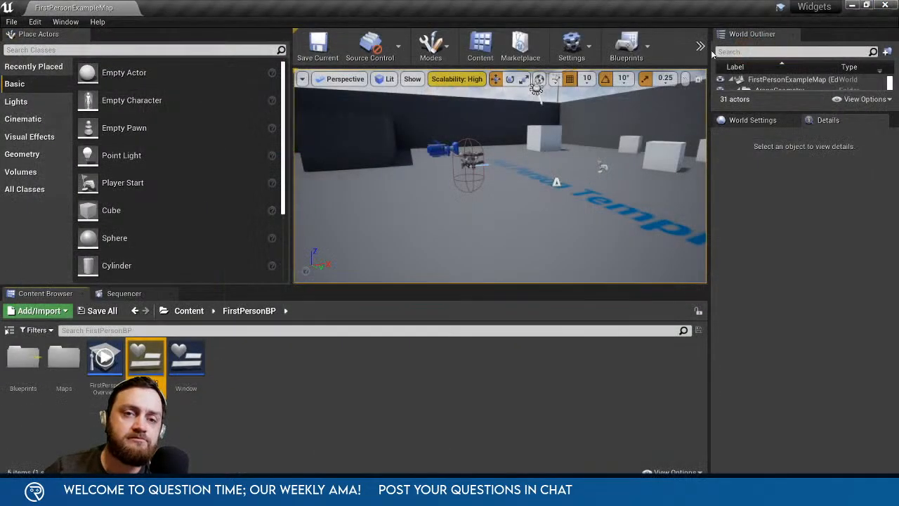
Play the level in the editor to check the dark overlay behind the window, and stop the session.
click(703, 59)
click(725, 130)
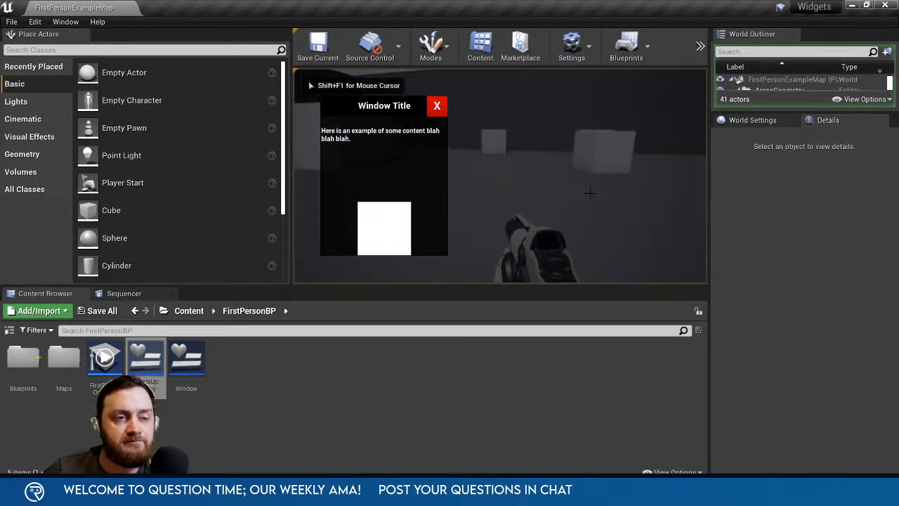
key(Escape)
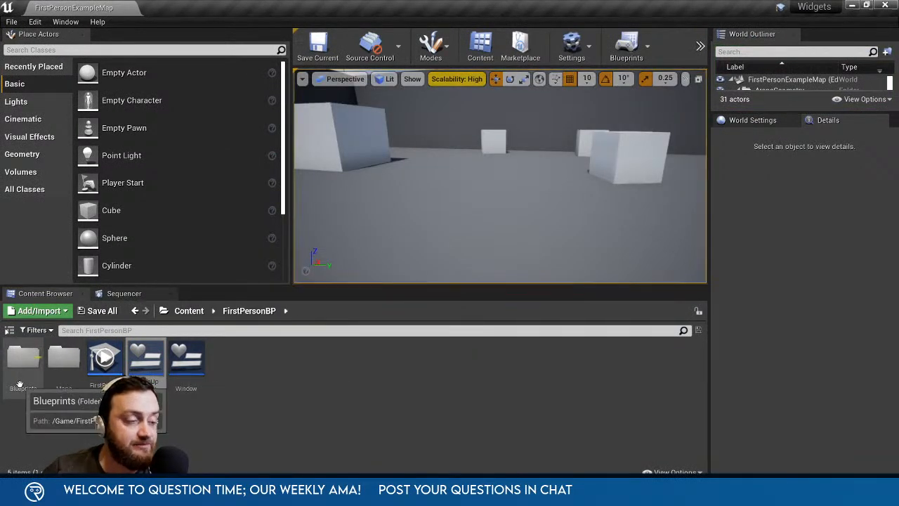
Open MyPlayerController from the Blueprints folder and connect a Set Input Mode UI Only node after Add to Viewport.
double_click(23, 359)
double_click(187, 359)
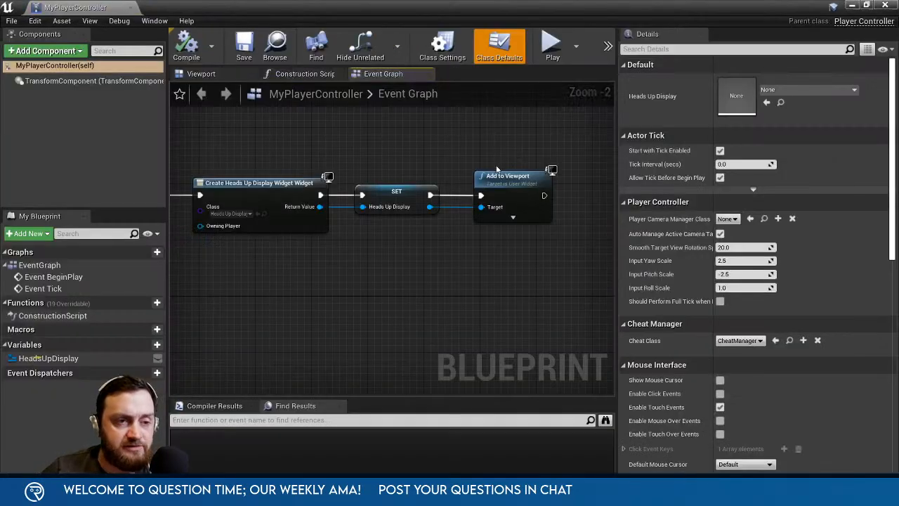
right_drag(538, 262, 373, 260)
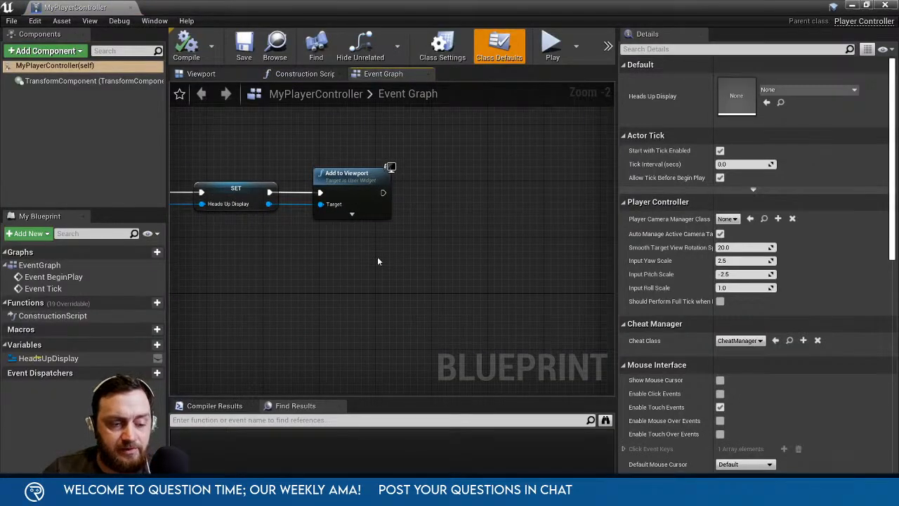
right_click(377, 256)
text(set inp)
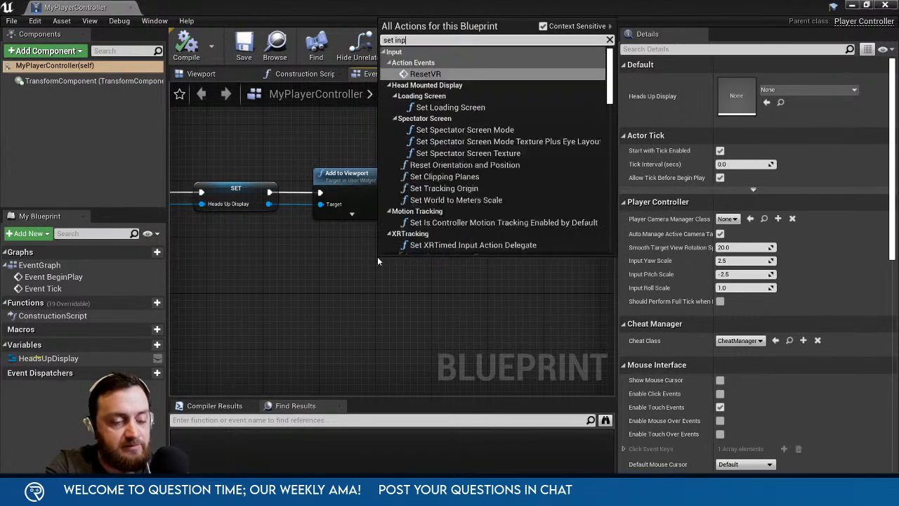
text(ut mode)
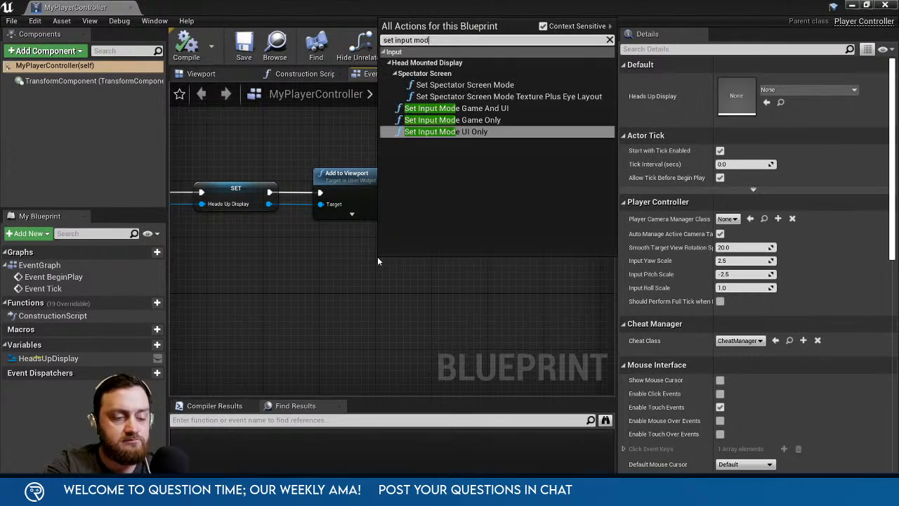
click(481, 130)
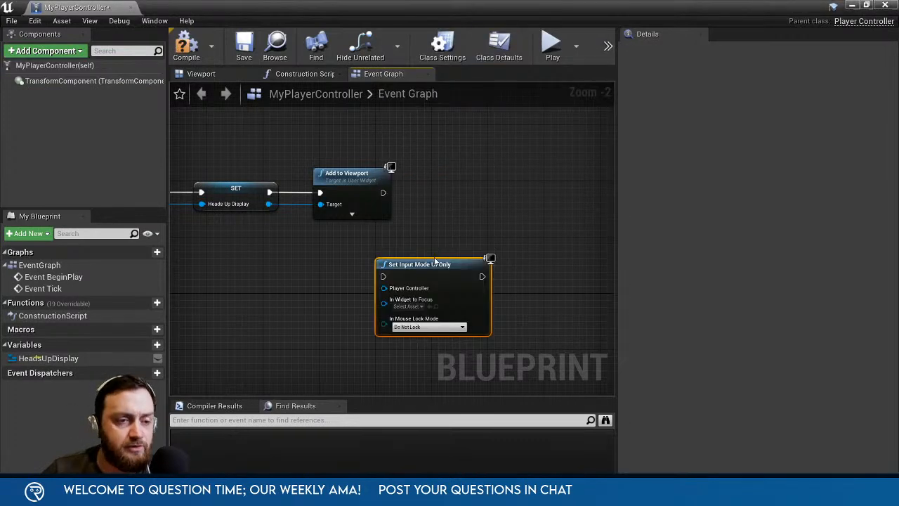
drag(430, 267, 485, 219)
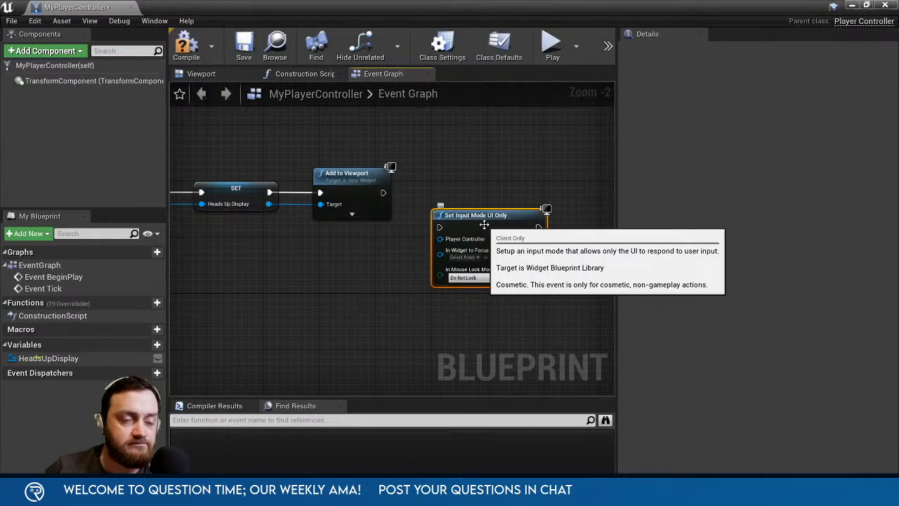
drag(439, 226, 387, 190)
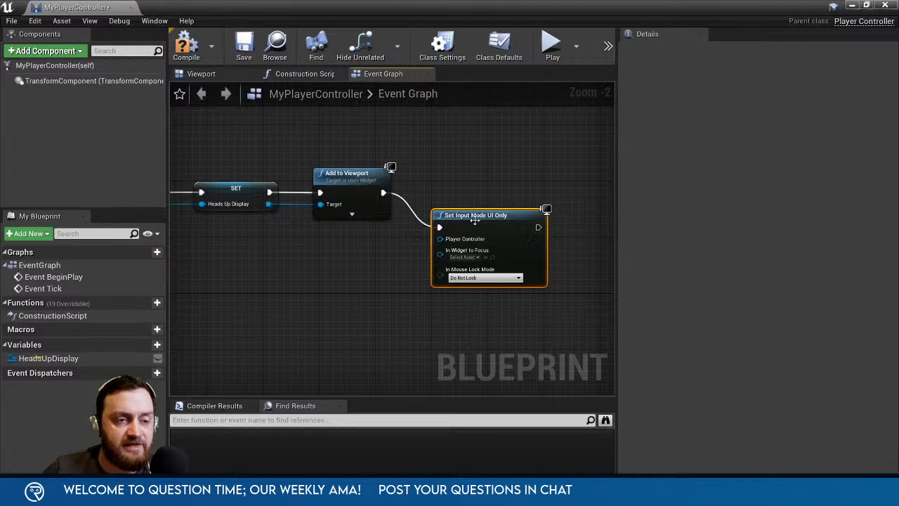
Connect a Self reference to the Player Controller input of Set Input Mode UI Only.
drag(440, 238, 344, 244)
text(self)
key(Return)
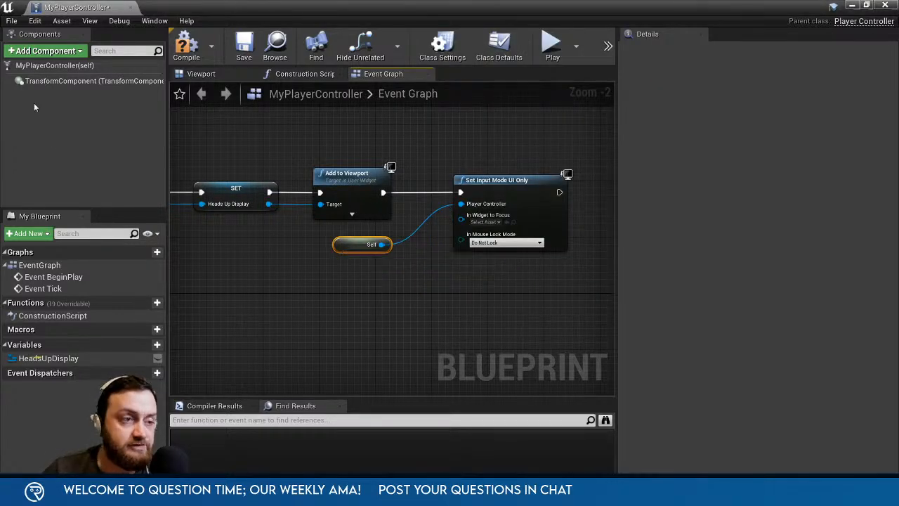
Connect a HeadsUpDisplay variable getter to In Widget to Focus on Set Input Mode UI Only, and place it below the Self node.
right_drag(495, 288, 540, 263)
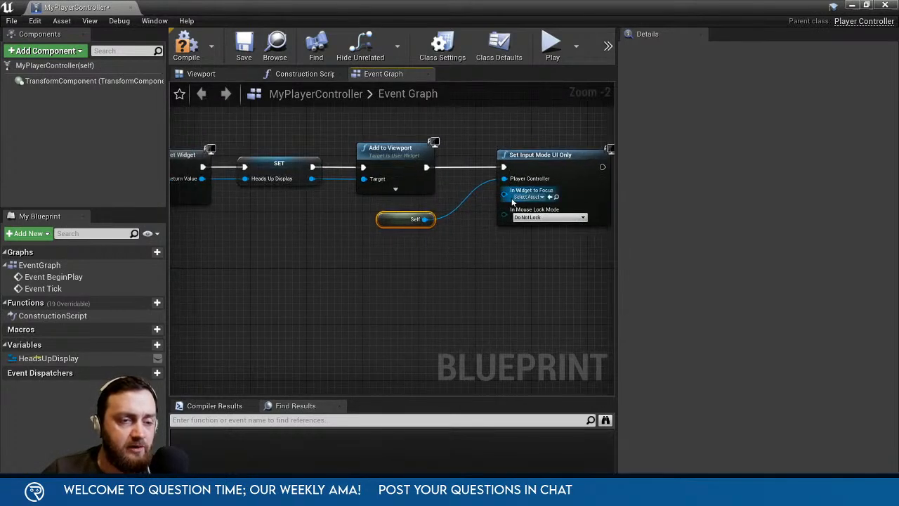
drag(31, 361, 503, 191)
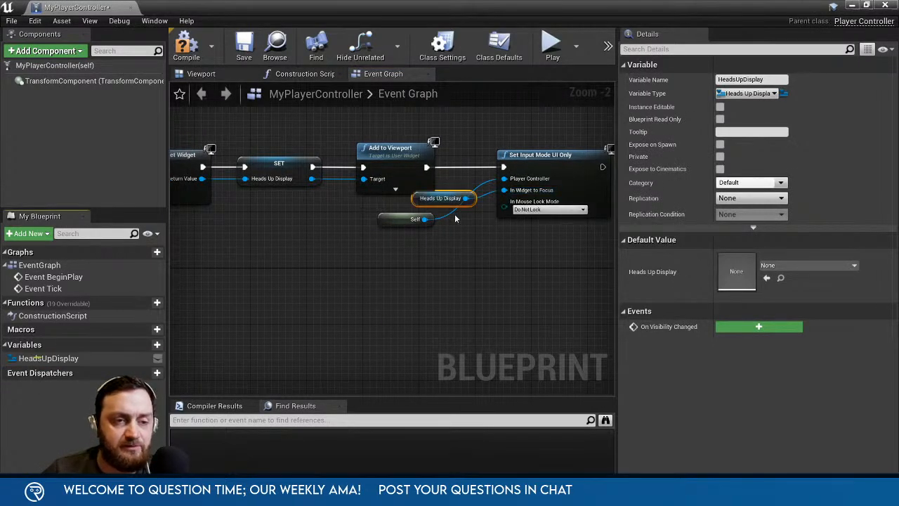
drag(450, 211, 405, 251)
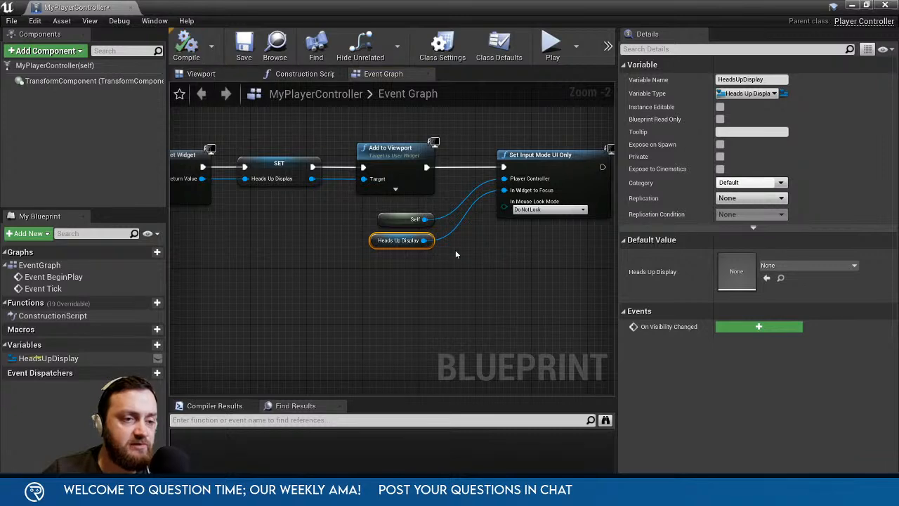
Connect a Set Show Mouse Cursor node, with the value enabled, after Set Input Mode UI Only, and save the blueprint.
right_drag(455, 249, 318, 260)
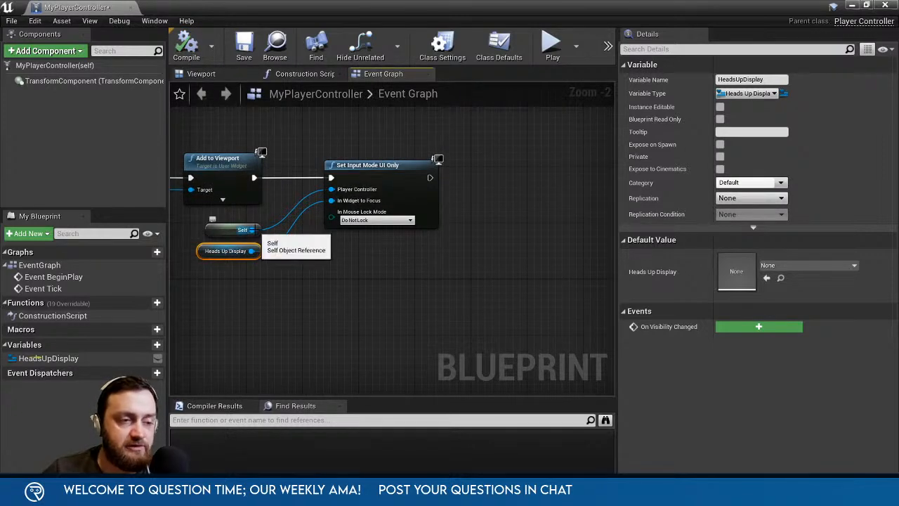
right_click(469, 265)
text(set show m)
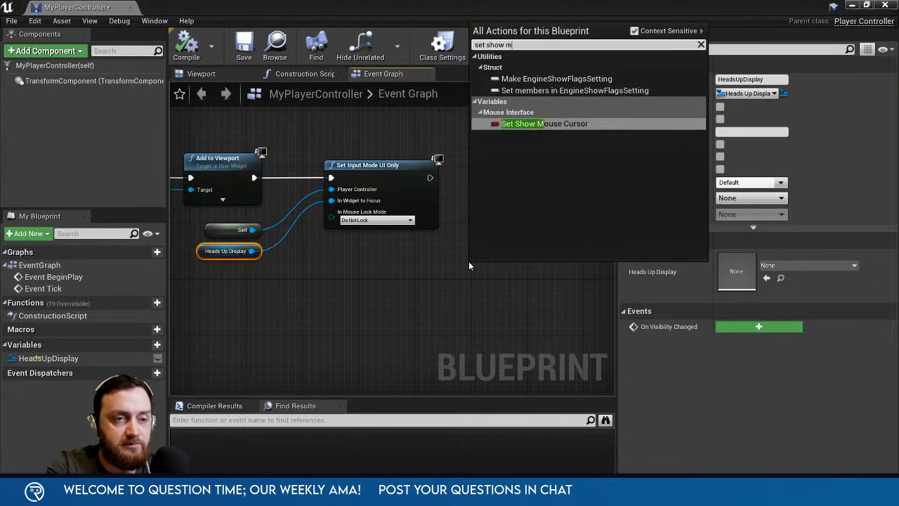
key(Return)
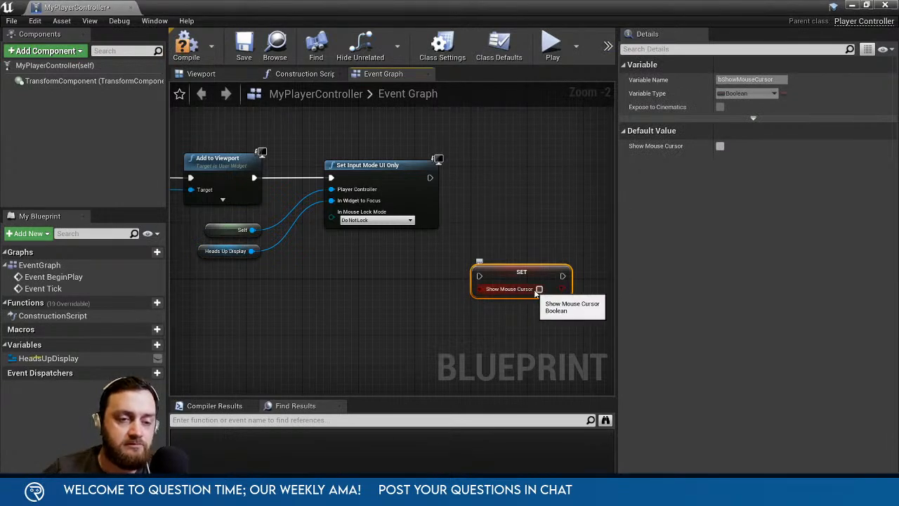
drag(516, 277, 430, 178)
drag(511, 203, 518, 175)
click(239, 53)
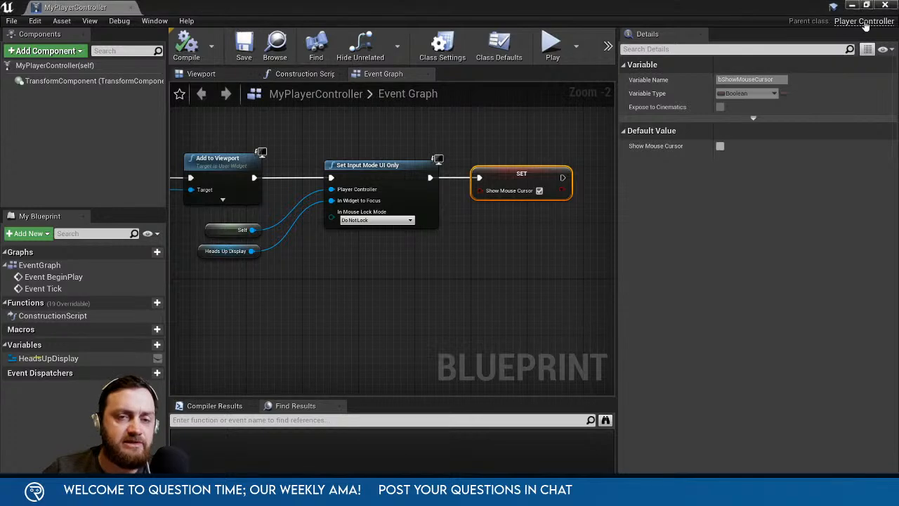
Play the level in the editor, try the window's red X button with the mouse cursor, and stop the session.
click(852, 4)
click(700, 47)
click(724, 131)
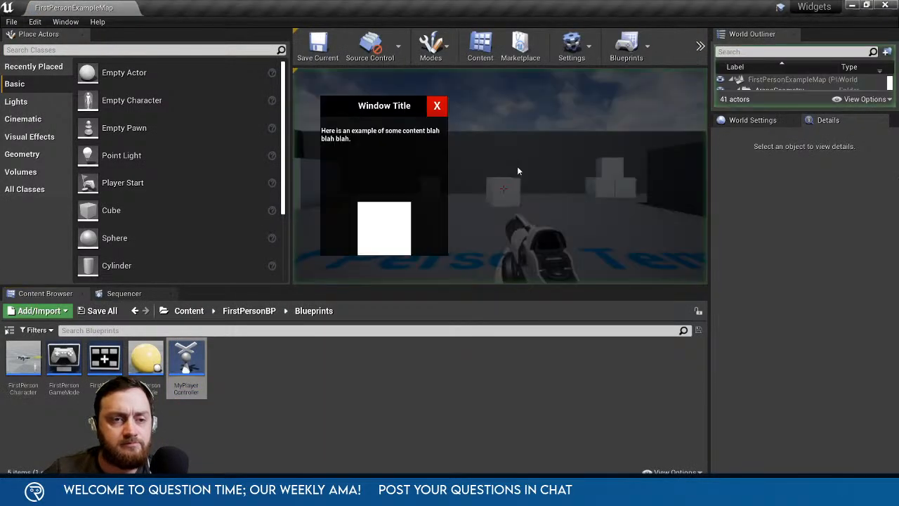
click(437, 107)
key(Escape)
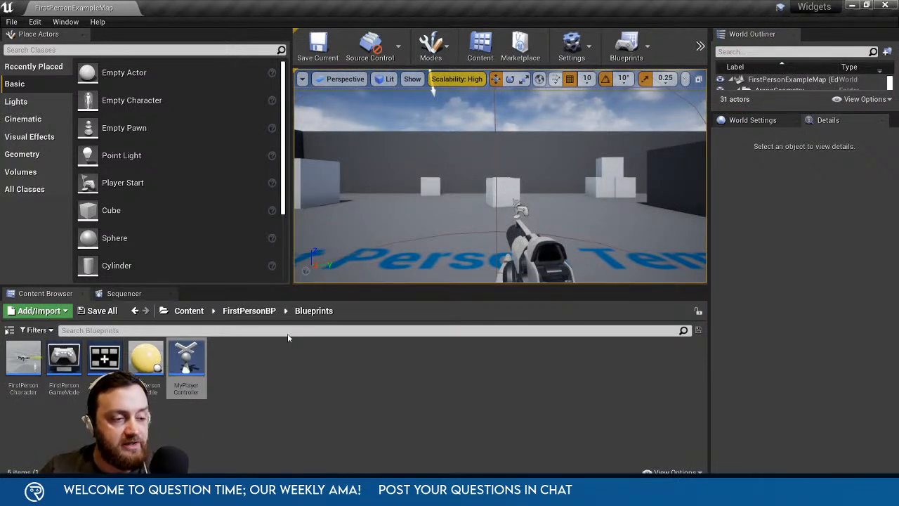
Open HeadsUpDisplayWidget from the FirstPersonBP folder and add a Button to its Canvas Panel.
click(191, 311)
double_click(66, 383)
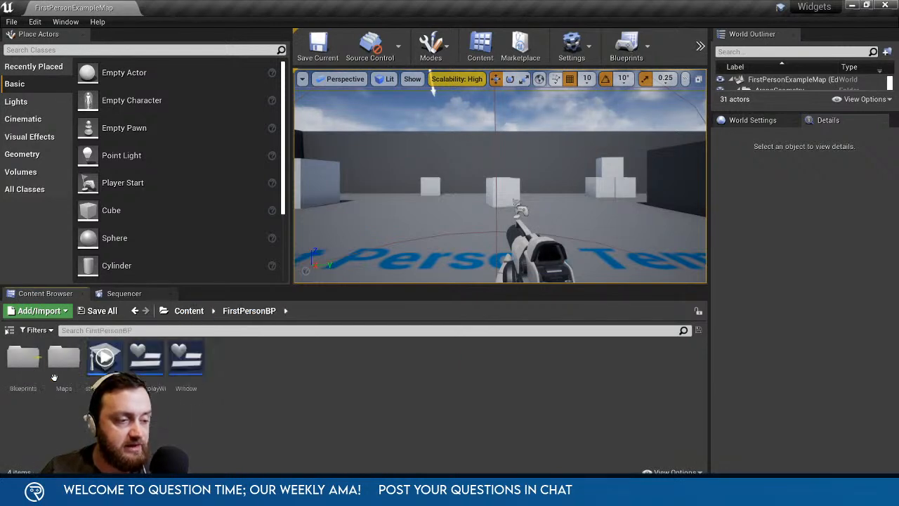
double_click(147, 383)
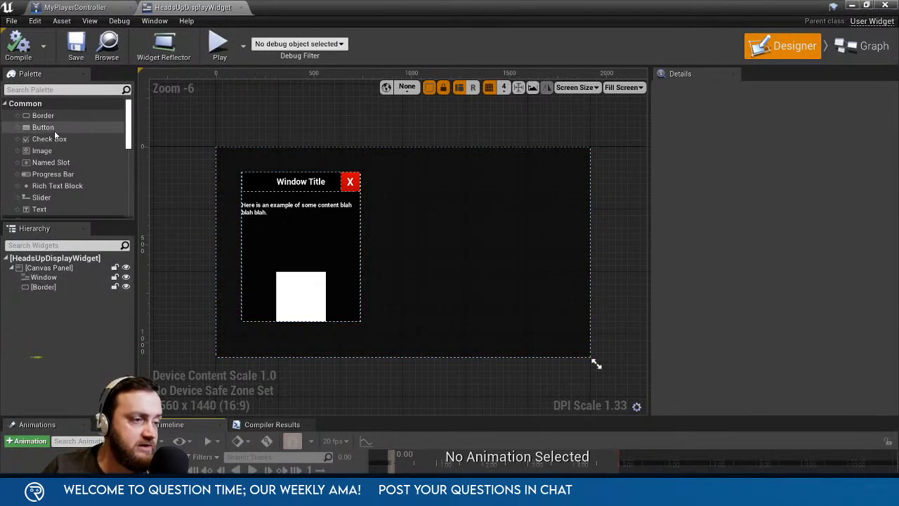
drag(47, 132, 113, 175)
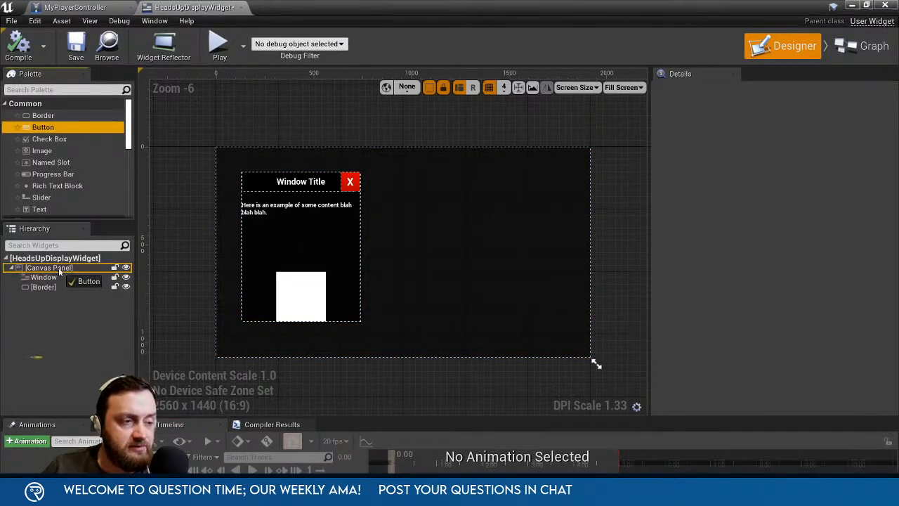
drag(59, 267, 60, 269)
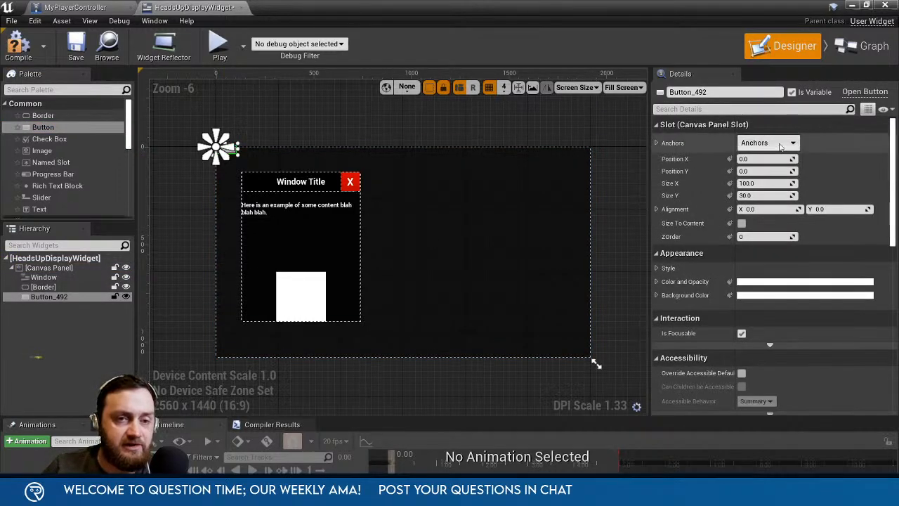
Anchor the new button to the canvas's bottom-left corner and set its Y alignment to 1.
click(781, 143)
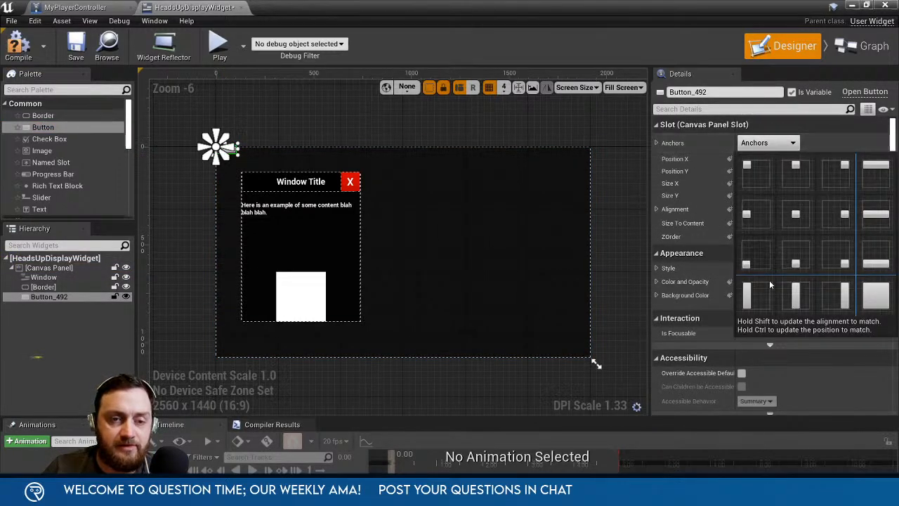
click(761, 262)
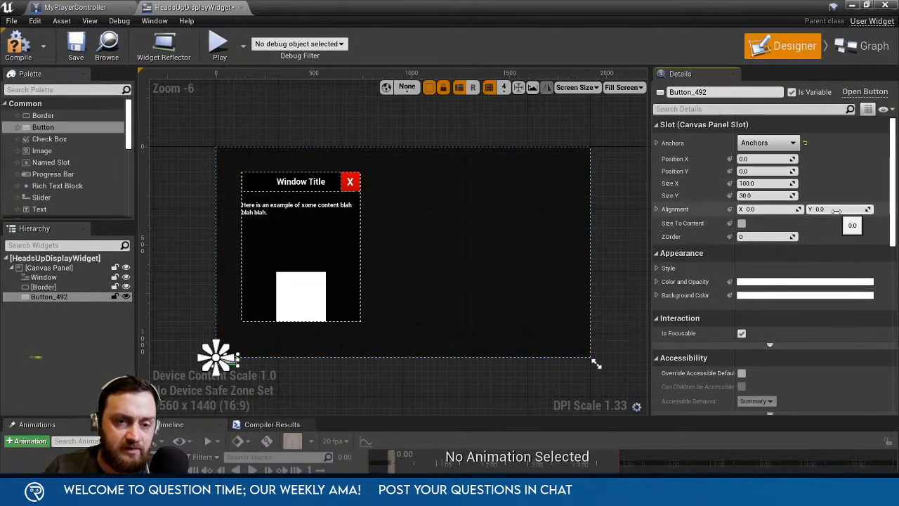
scroll(422, 309, up, 6)
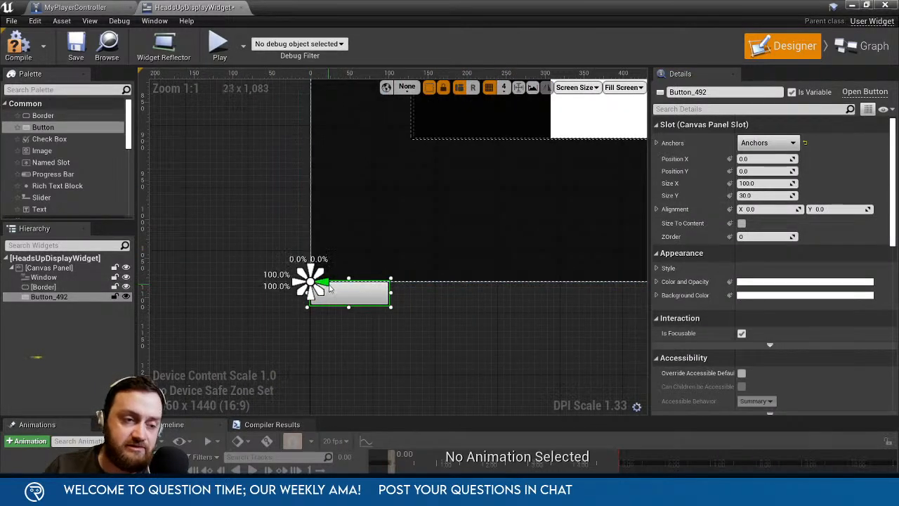
click(824, 209)
text(1)
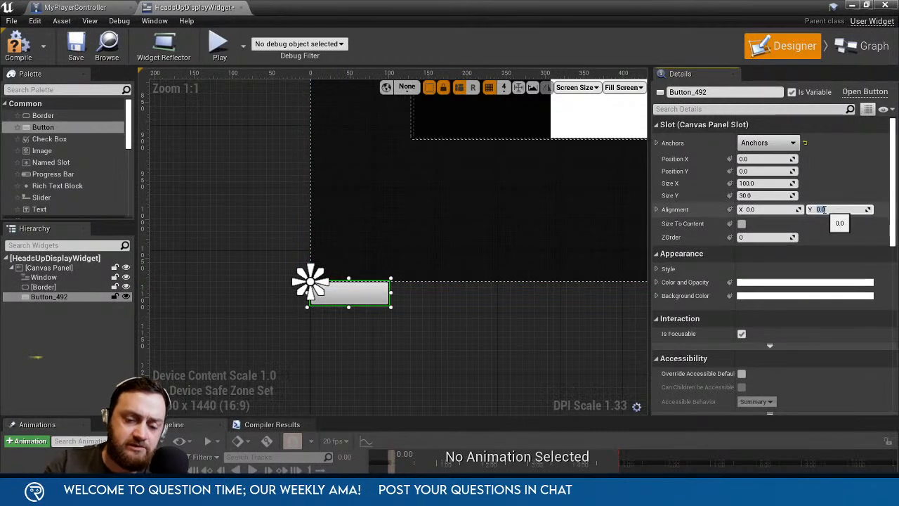
key(Return)
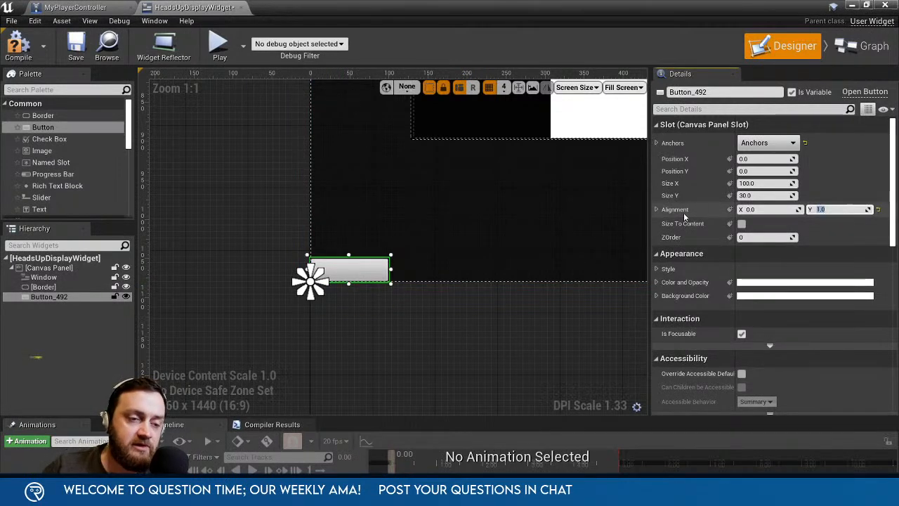
Set the button's Size Y to 100, Position X to 50 and Position Y to -50, and save the widget.
click(755, 196)
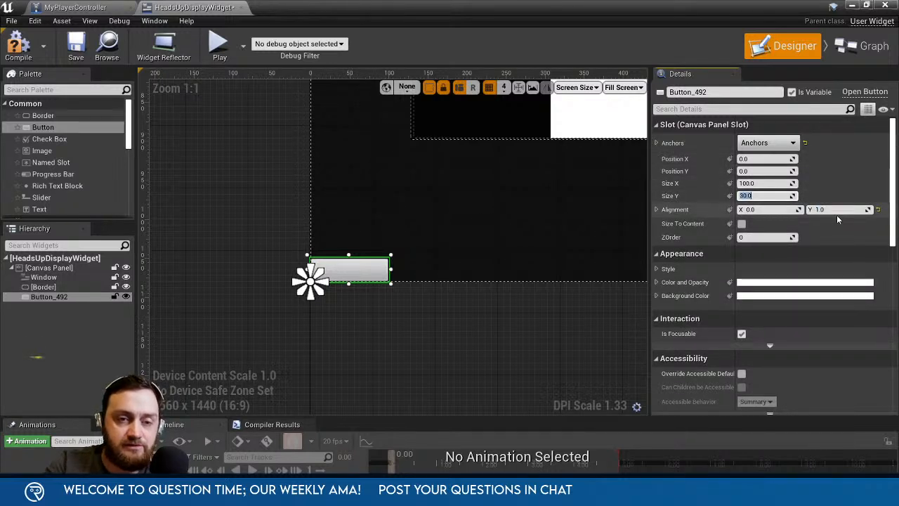
text(100)
key(Return)
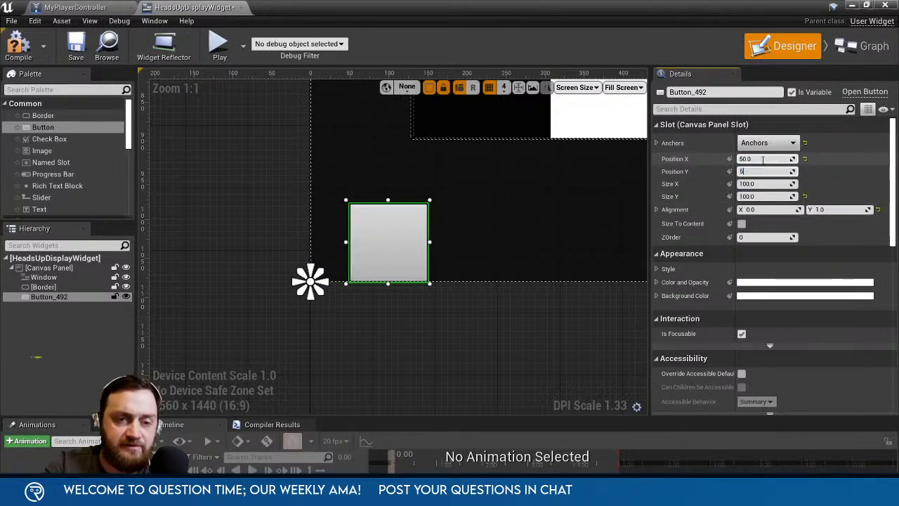
text(0)
key(Return)
text(-50)
key(Return)
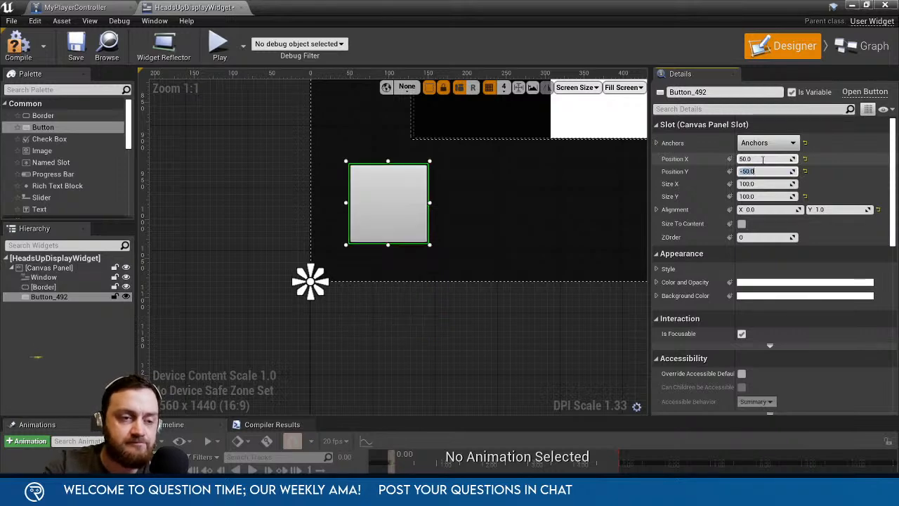
scroll(518, 207, down, 5)
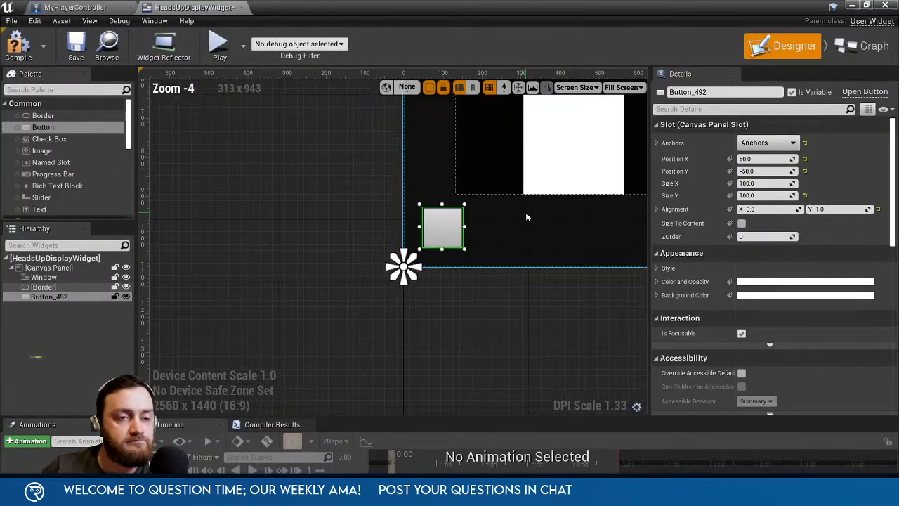
right_drag(525, 212, 469, 298)
scroll(491, 278, down, 2)
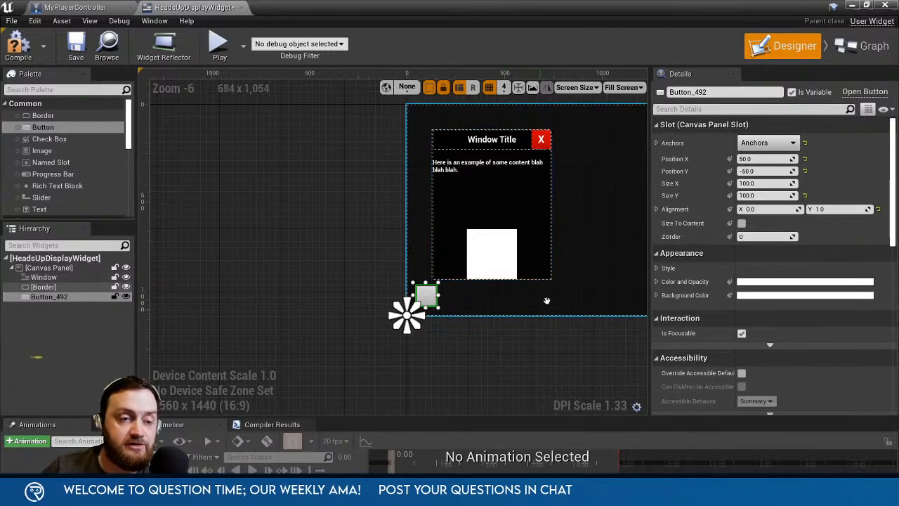
right_drag(545, 301, 537, 249)
click(72, 50)
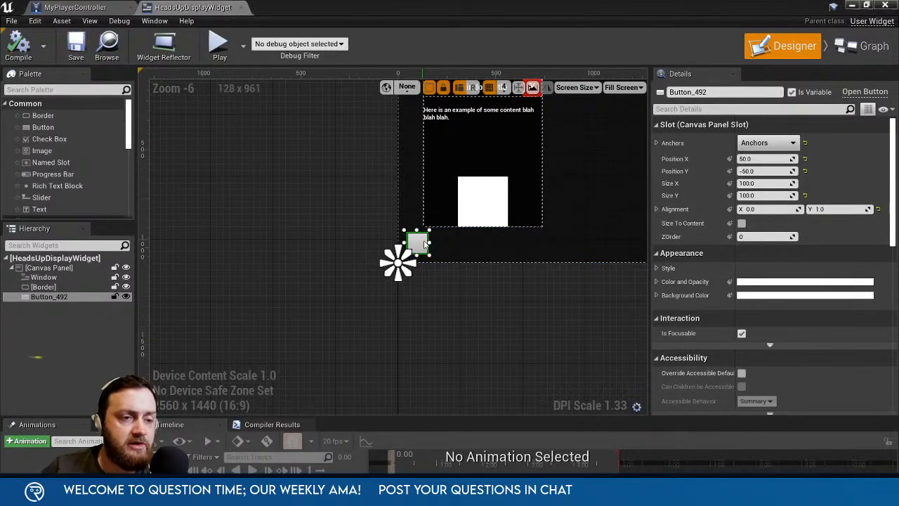
Rename the button as WindowButton.
right_drag(520, 291, 442, 300)
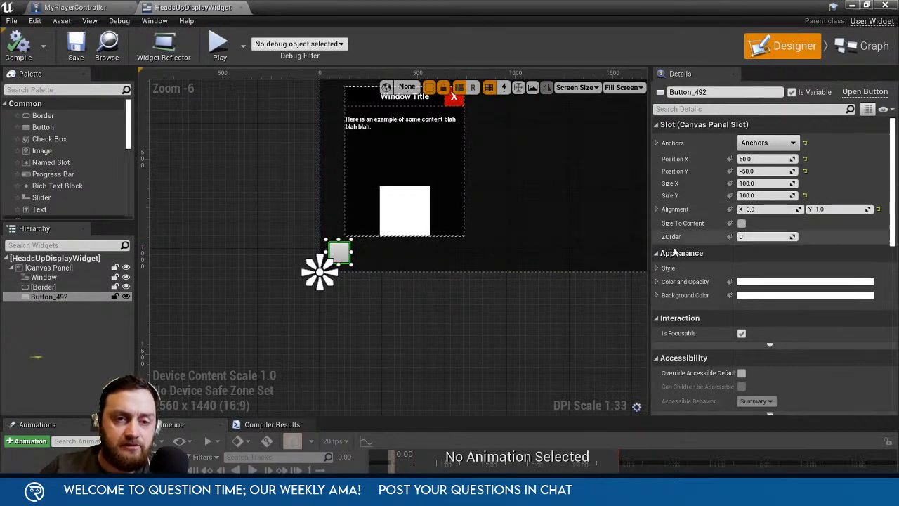
key(F2)
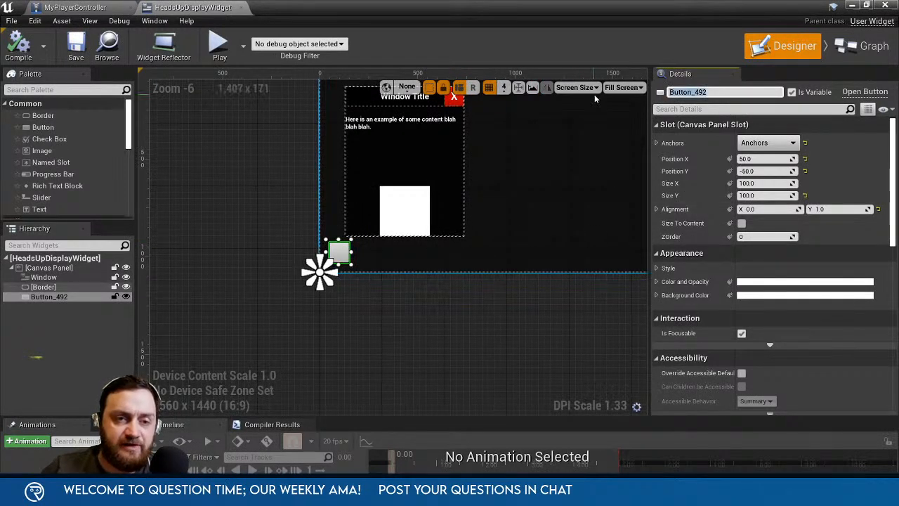
text(WindowB)
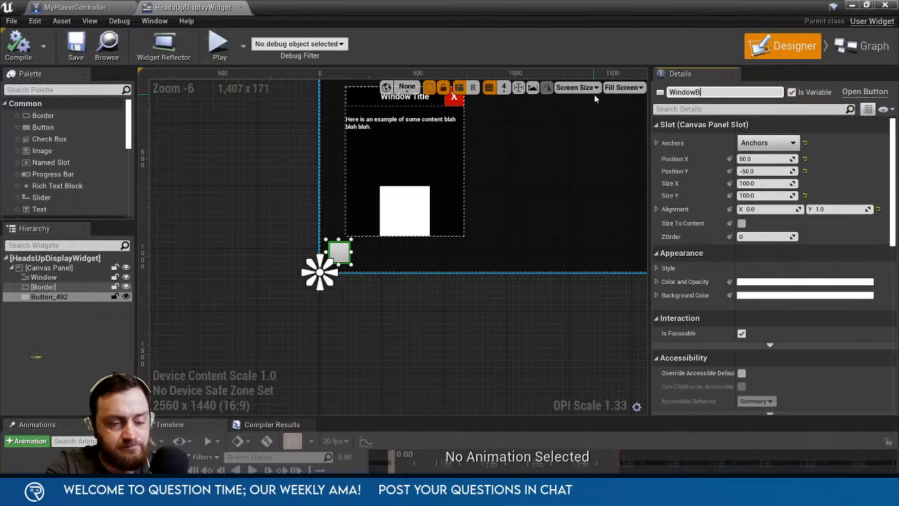
text(utton)
key(Return)
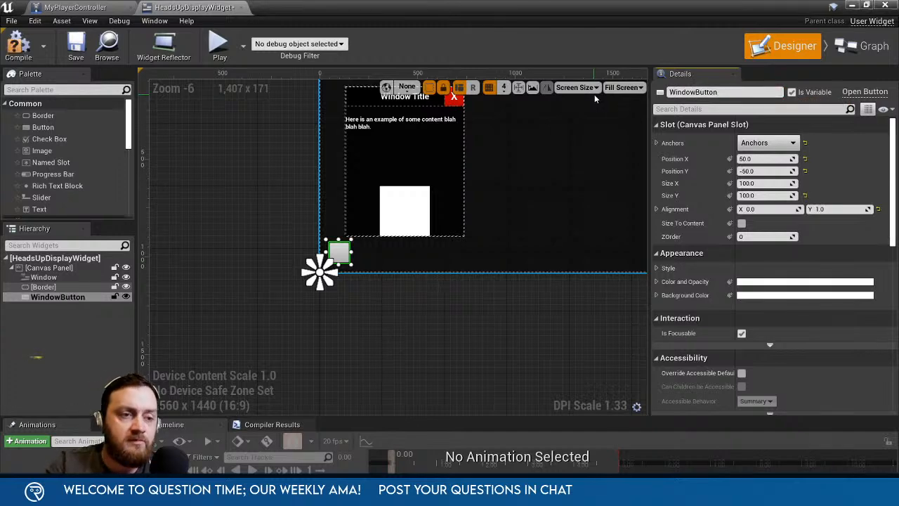
Set WindowButton's background color to a bright green and compile the widget.
scroll(690, 282, down, 3)
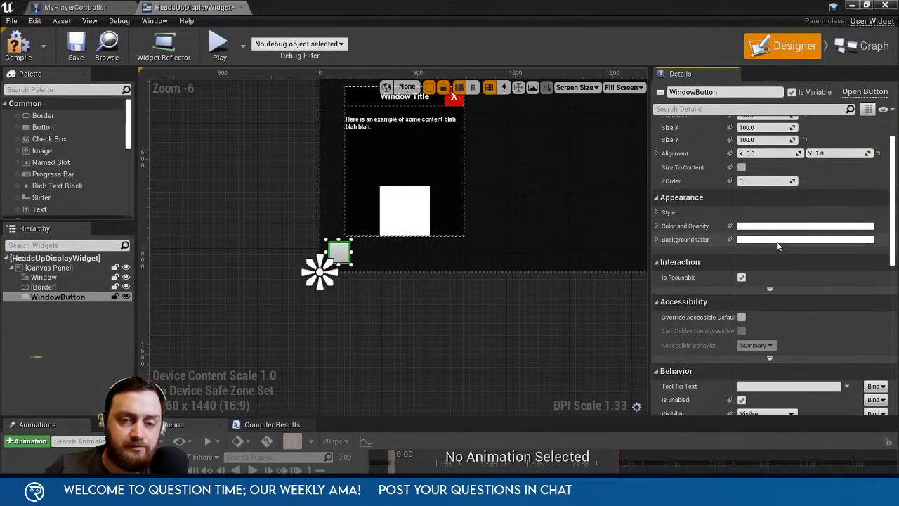
click(780, 241)
click(574, 319)
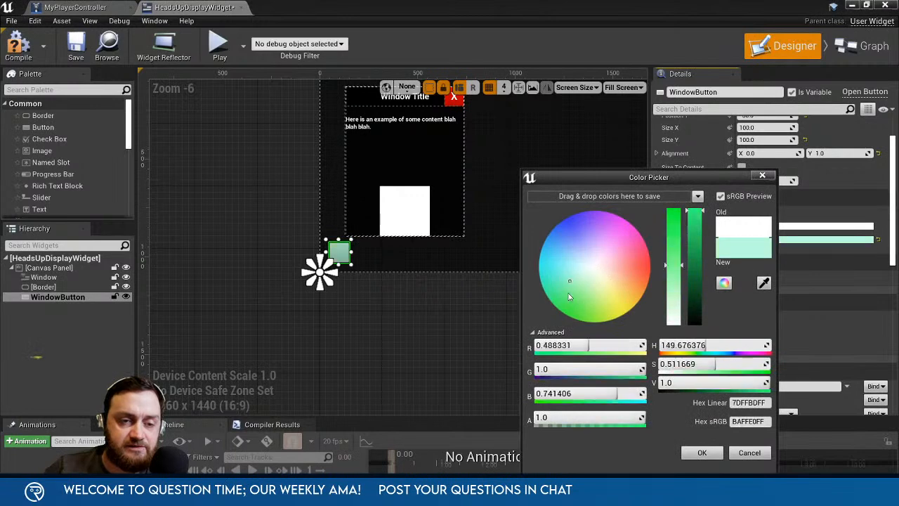
click(711, 455)
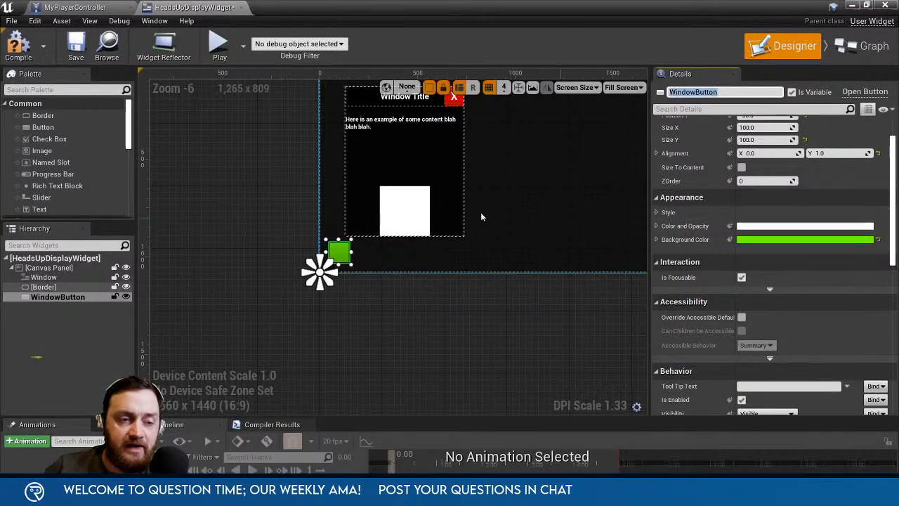
click(17, 49)
Add an On Clicked event for WindowButton and compile the widget.
scroll(722, 258, down, 10)
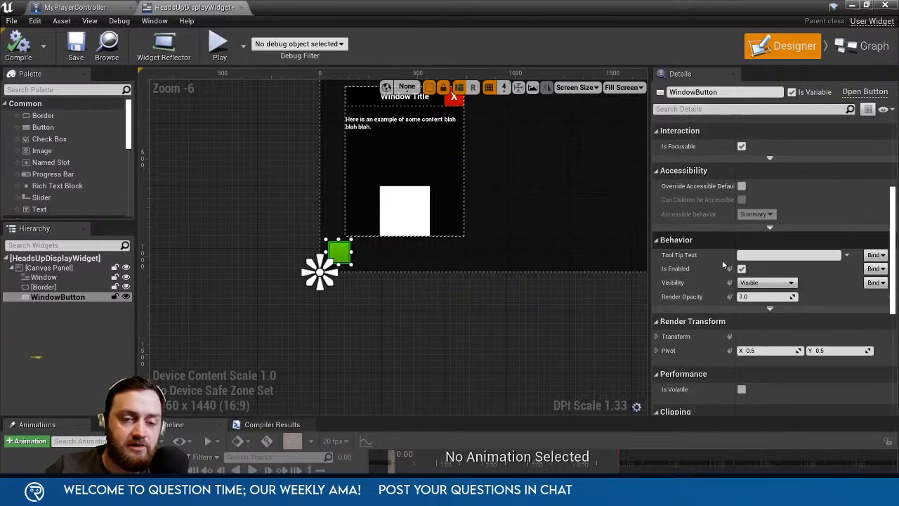
scroll(754, 350, down, 3)
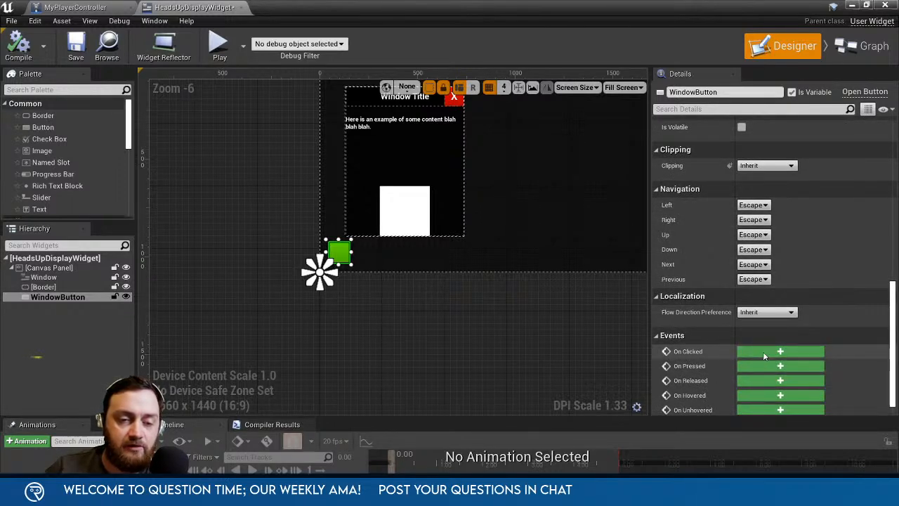
click(763, 351)
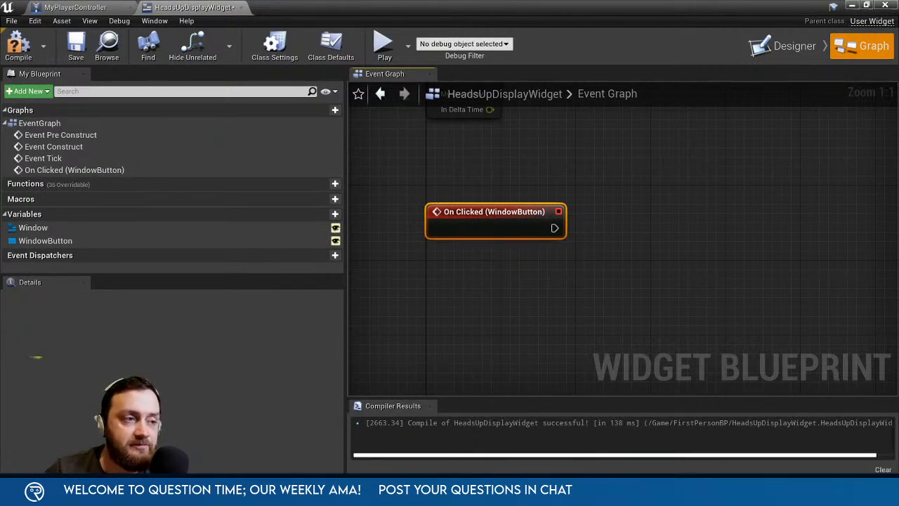
click(19, 48)
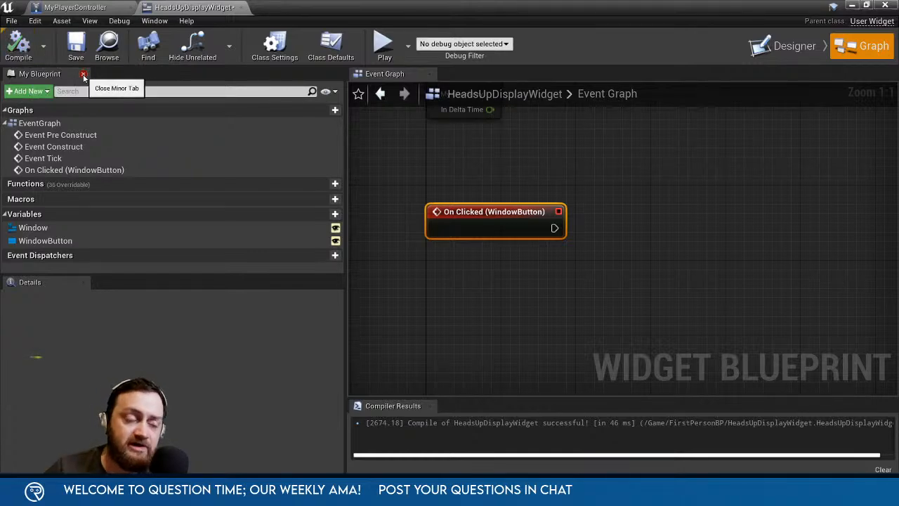
Create a widget animation named WindowShow in the Designer and select it for editing.
click(771, 49)
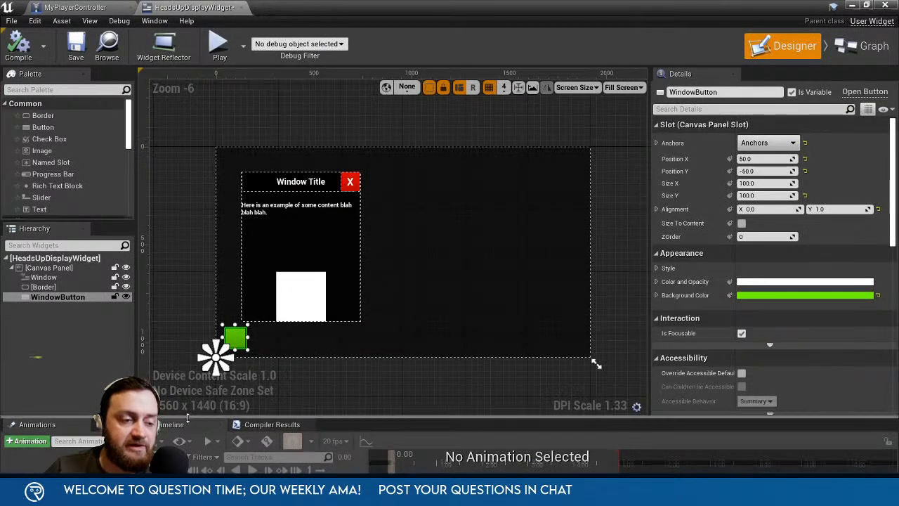
drag(187, 413, 190, 332)
right_drag(260, 274, 305, 200)
click(21, 356)
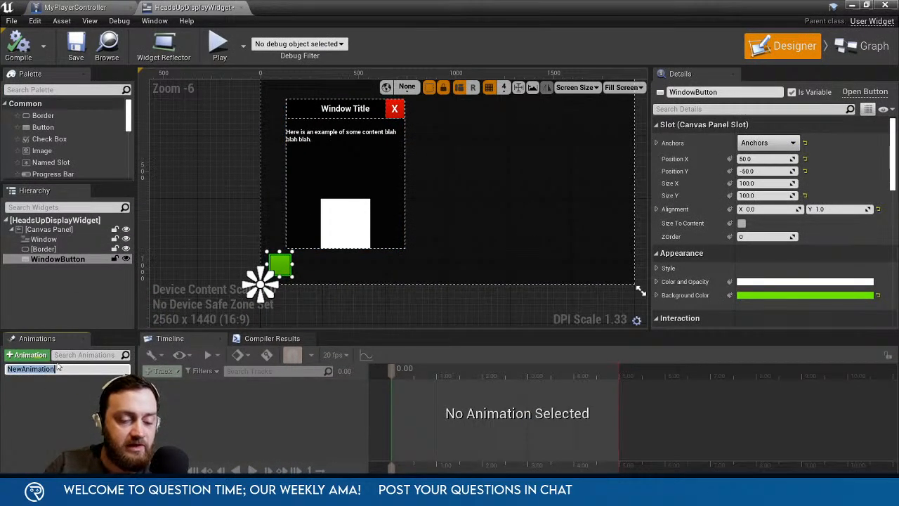
text(WindowShow)
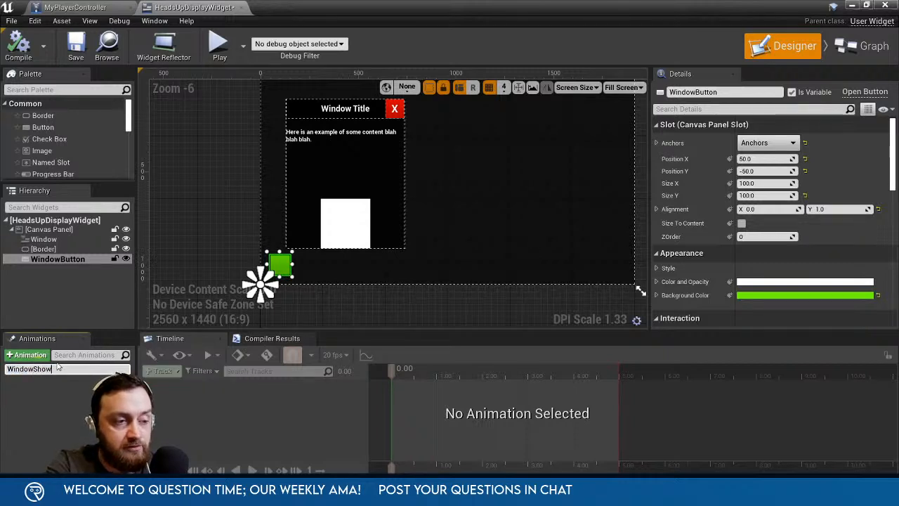
key(Return)
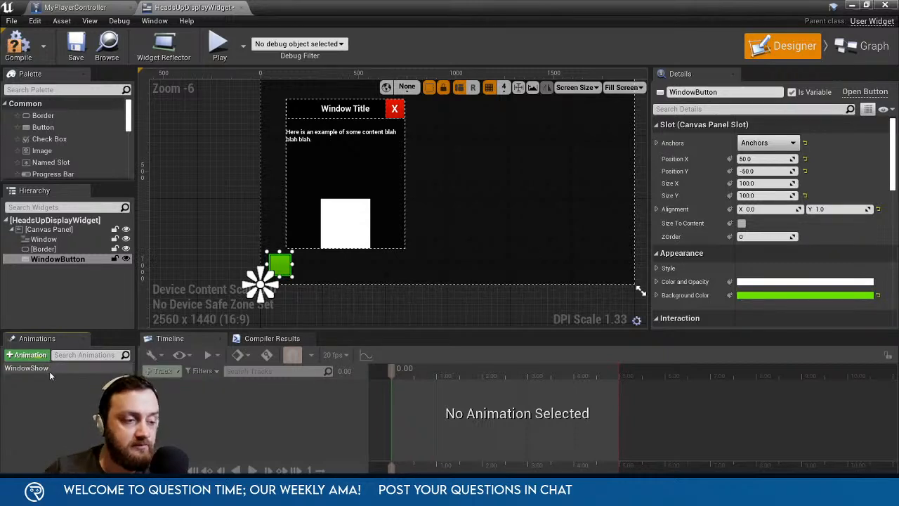
click(49, 370)
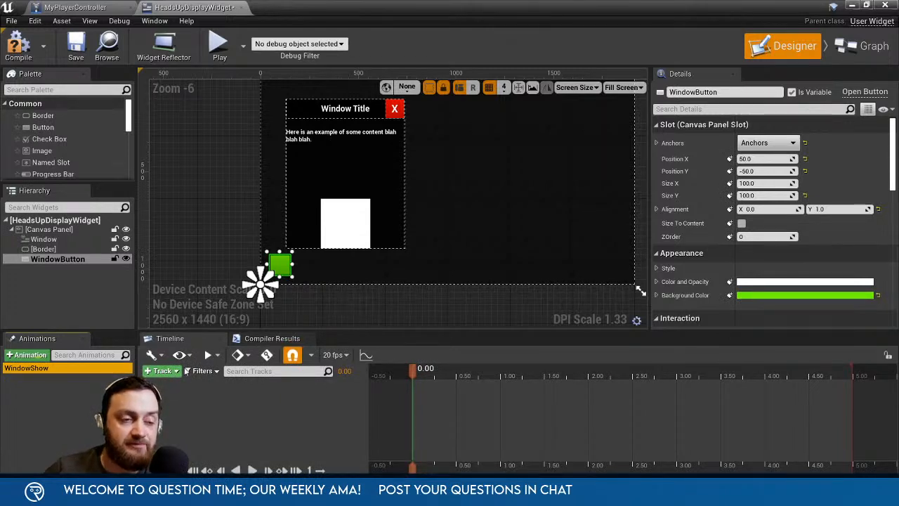
Add the Window widget to the WindowShow animation with a Transform track.
click(306, 139)
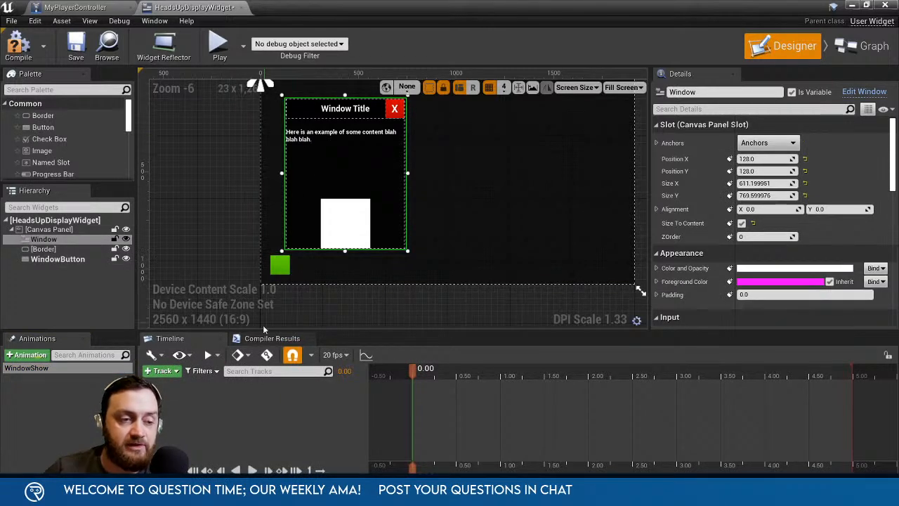
click(163, 371)
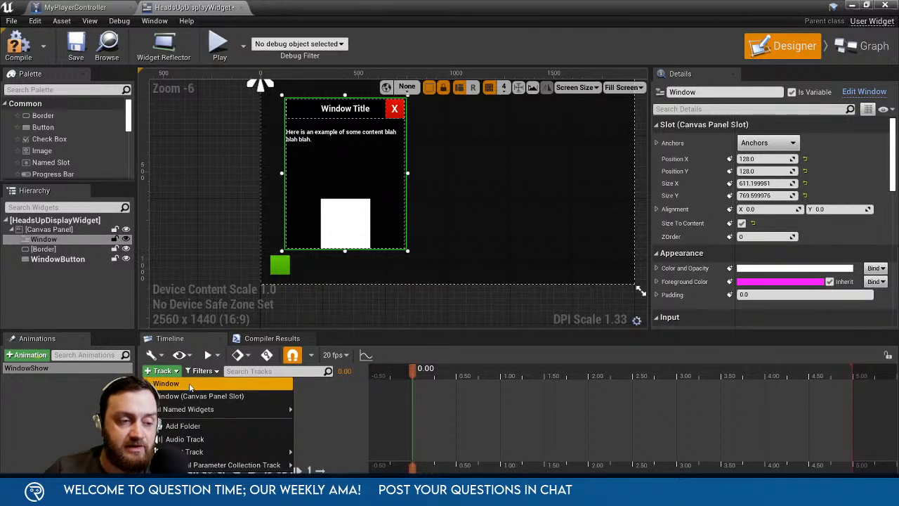
click(169, 383)
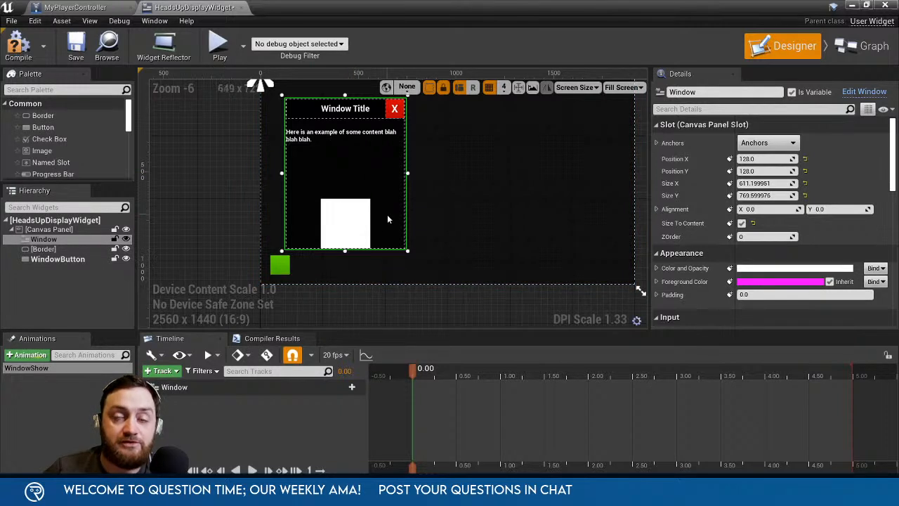
click(347, 389)
click(357, 362)
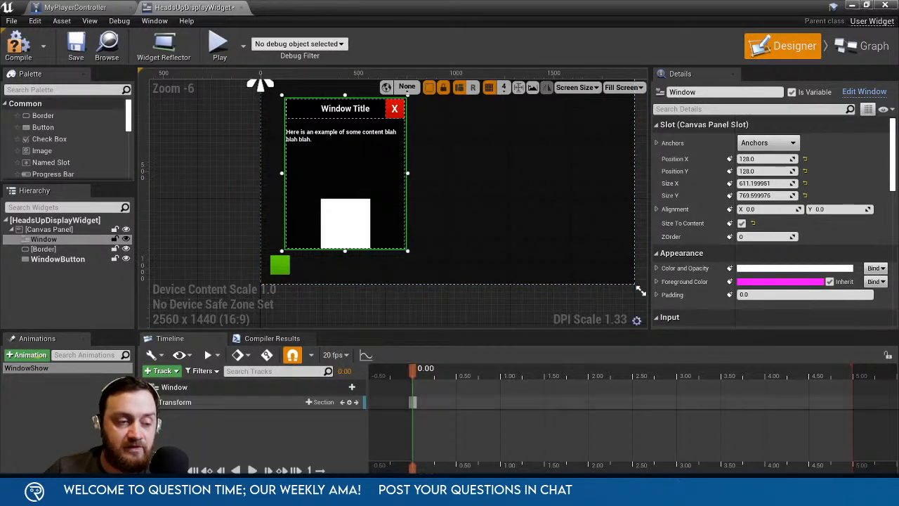
Add a Translation key for Window at 1.00 second in the animation.
right_drag(417, 291, 419, 236)
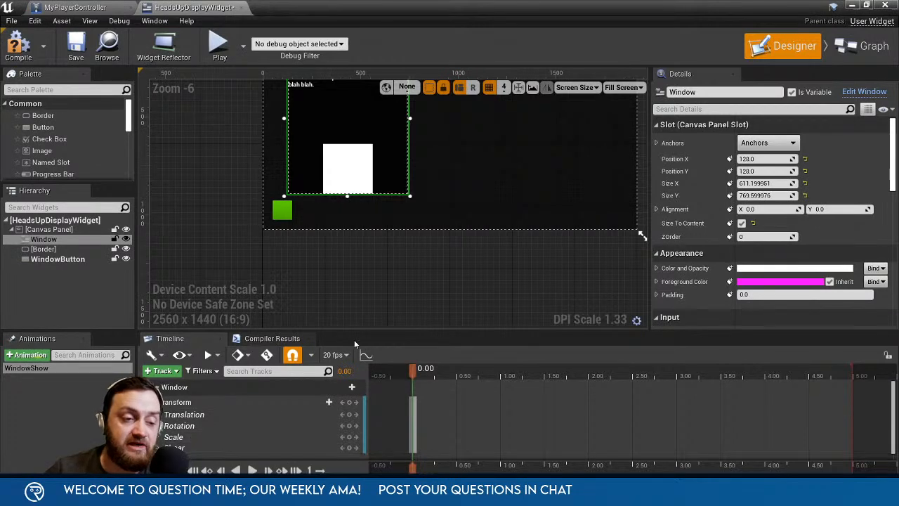
drag(355, 331, 355, 279)
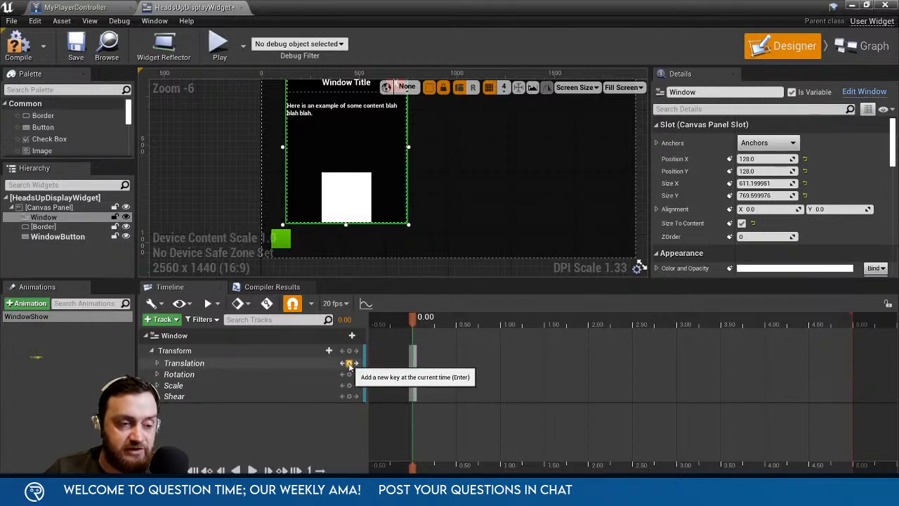
scroll(467, 217, down, 2)
right_drag(462, 225, 463, 198)
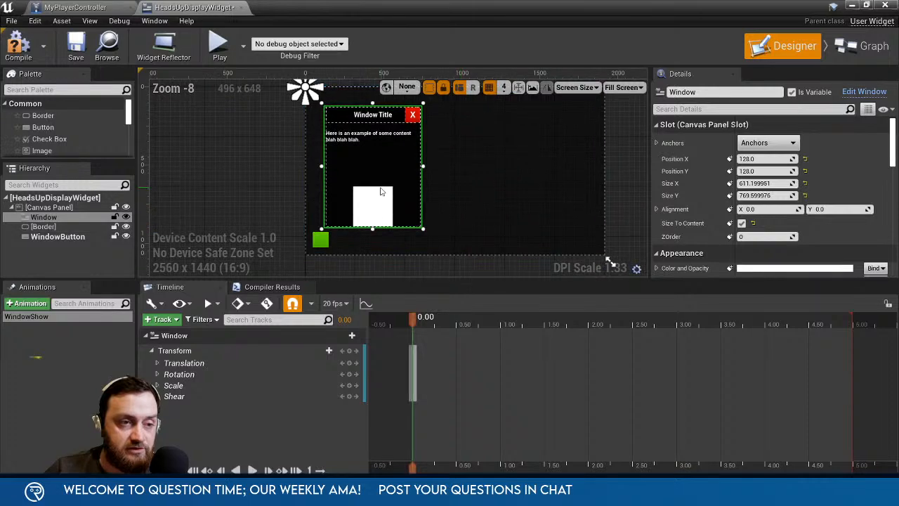
drag(372, 164, 310, 212)
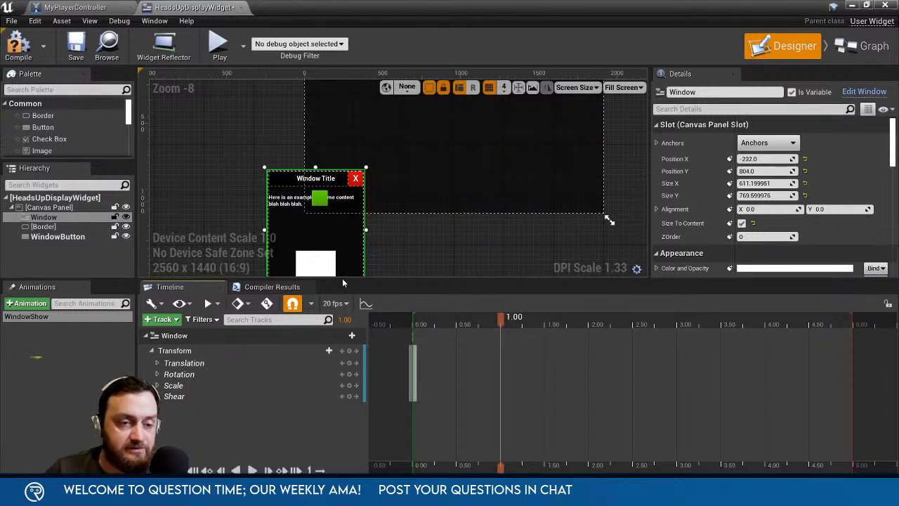
drag(322, 248, 383, 128)
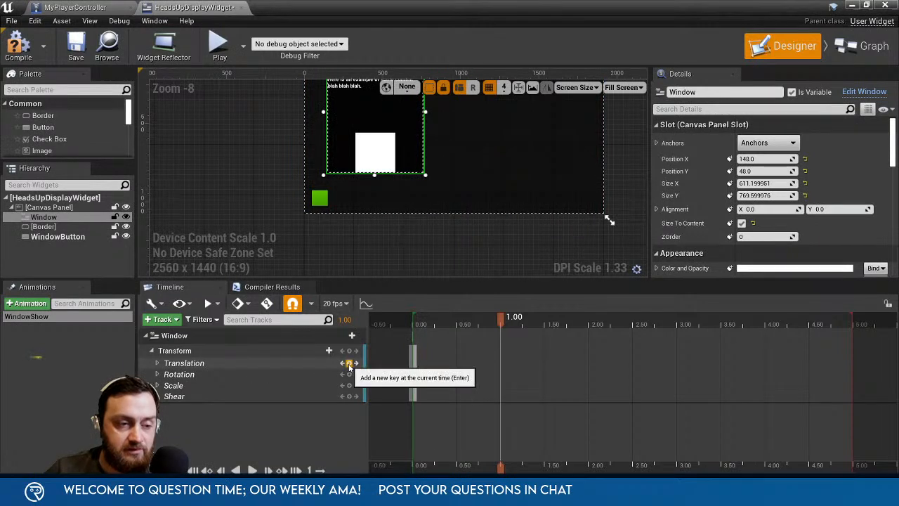
click(349, 364)
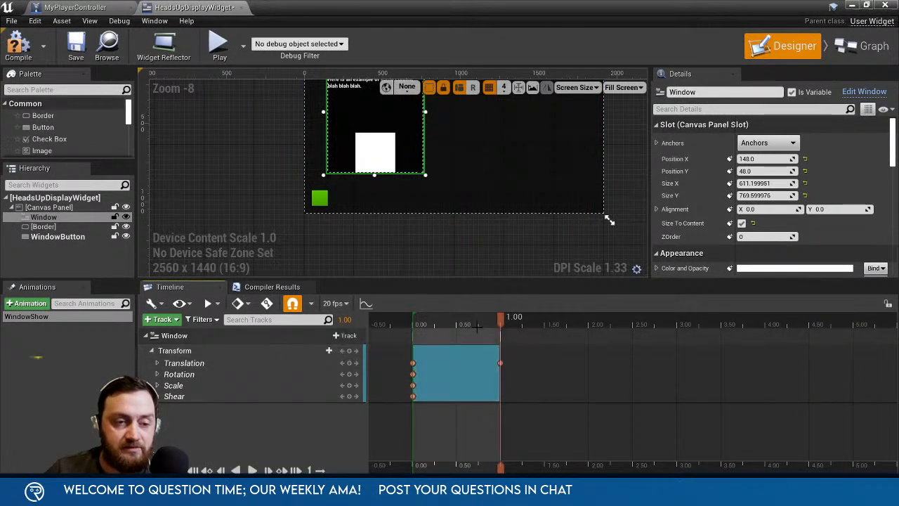
Try to set Window's starting pose at 0.00 by moving it on the canvas to about X -228, Y 676.
drag(425, 322, 413, 322)
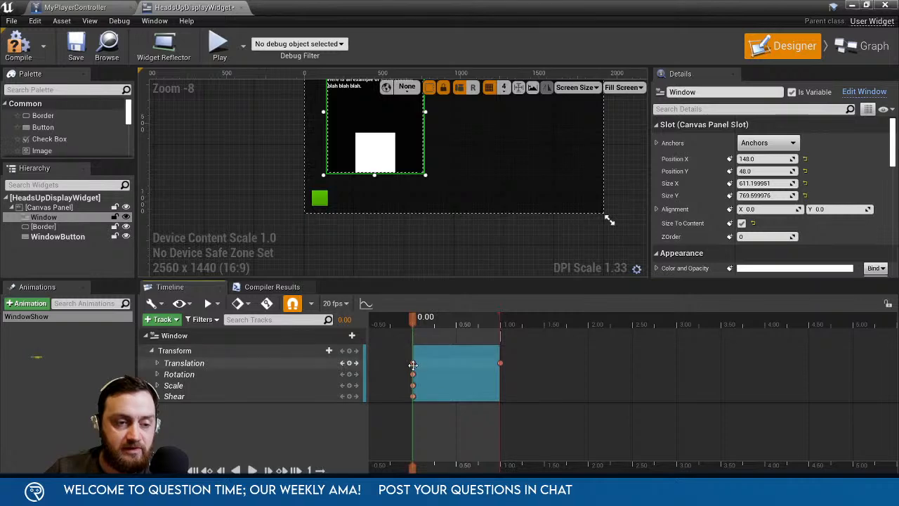
drag(350, 169, 315, 243)
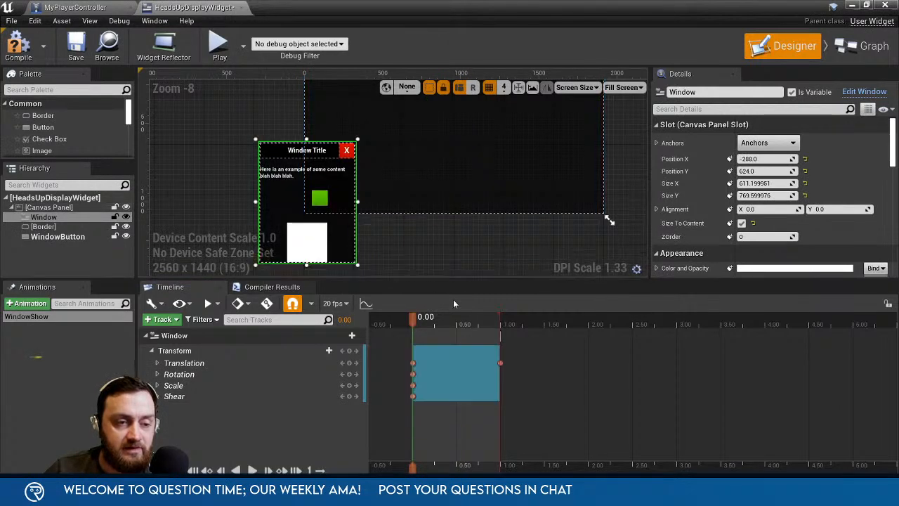
drag(420, 335, 416, 336)
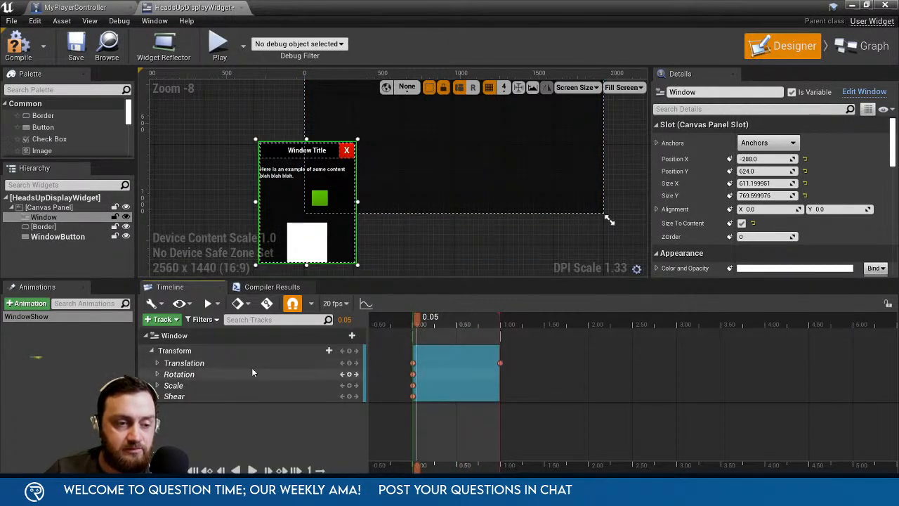
click(209, 364)
drag(312, 232, 320, 241)
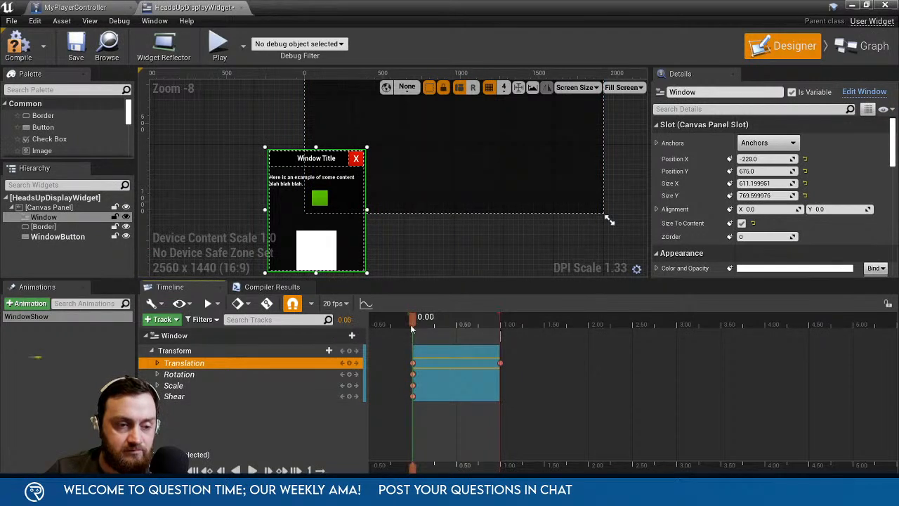
Move Window back to Position X 116, Y 100, and key its Translation at 0.00 as about X -318, Y 748.
click(158, 363)
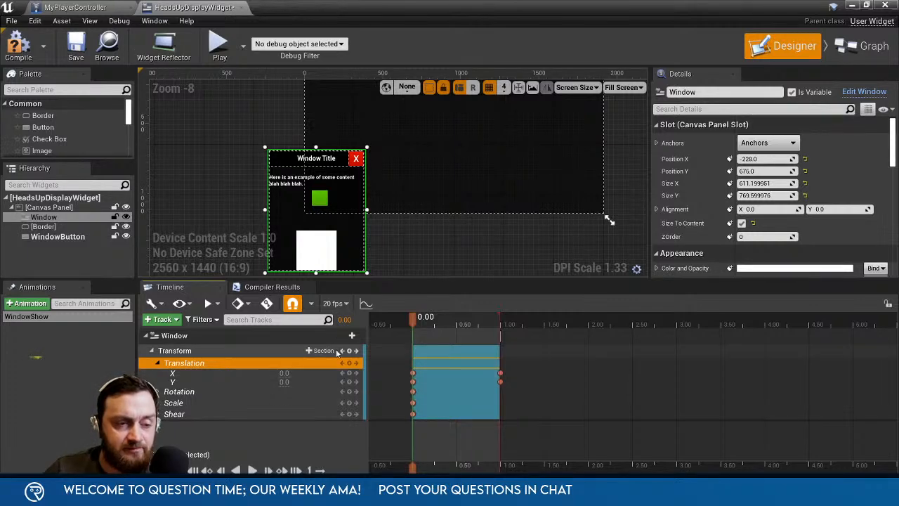
scroll(430, 199, down, 2)
drag(363, 239, 391, 202)
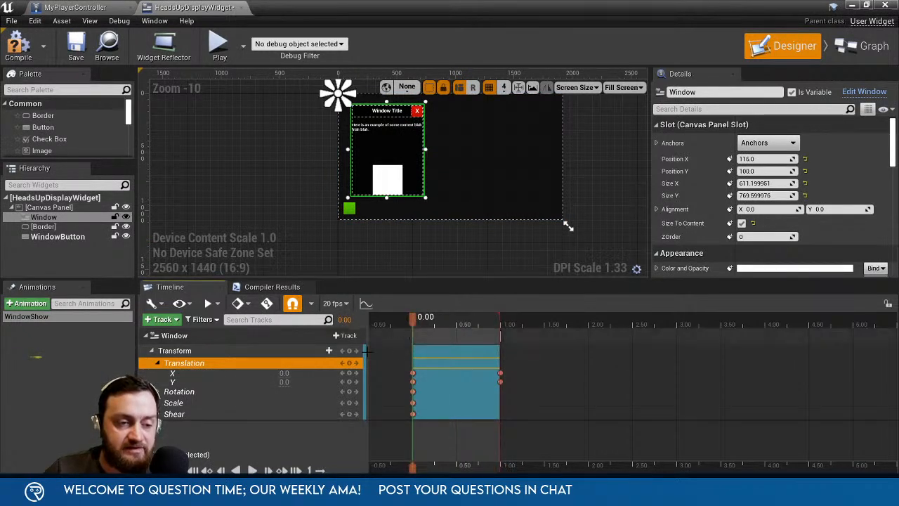
drag(288, 373, 340, 381)
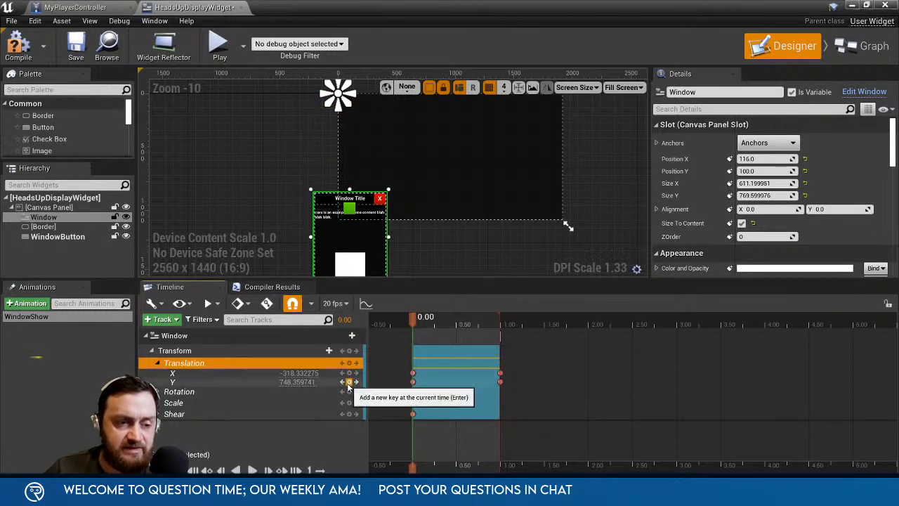
click(349, 382)
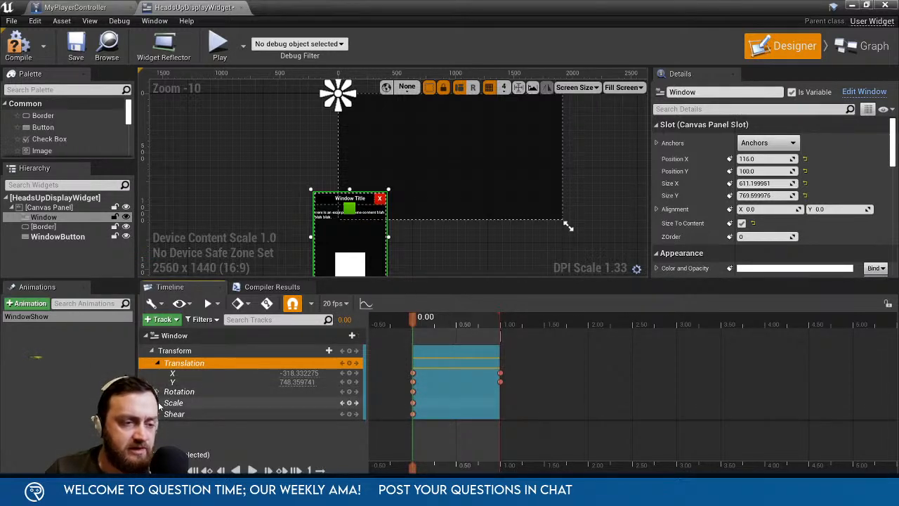
Key Window's Scale at 1.00 second and set its Scale X and Y to 0 at 0.00.
mouse_move(413, 322)
mouse_down()
mouse_move(506, 326)
mouse_move(414, 325)
mouse_up()
click(349, 403)
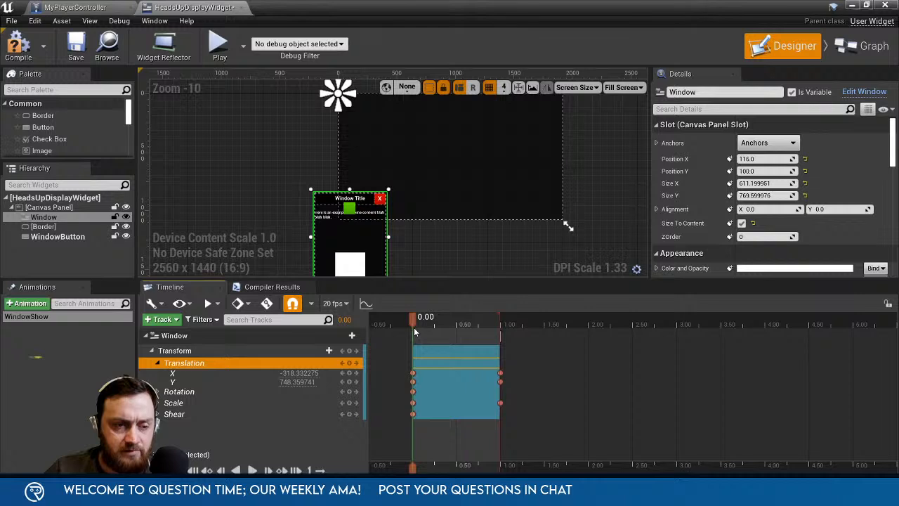
click(158, 403)
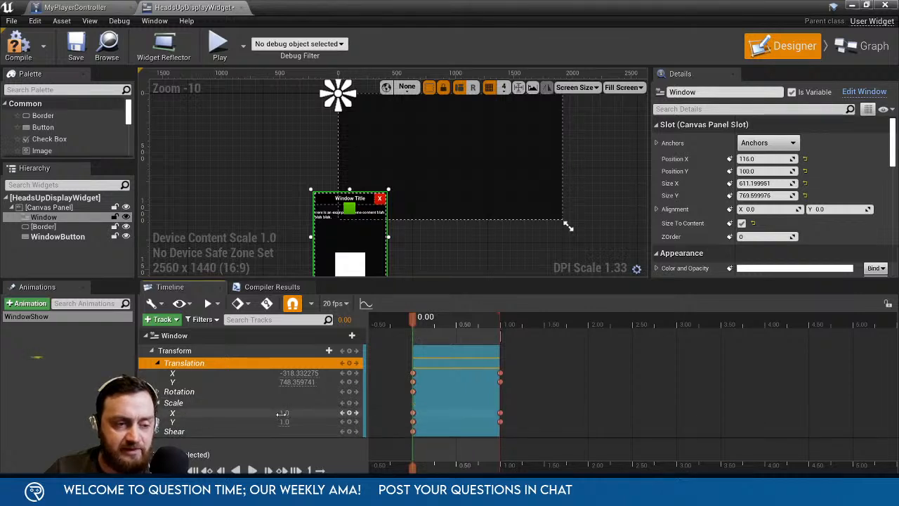
text(0)
key(Return)
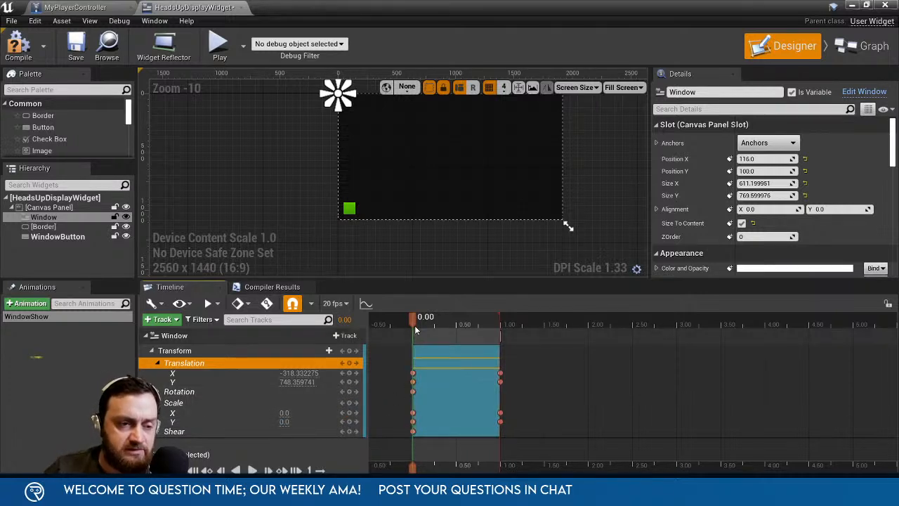
Adjust Window's starting Translation Y at 0.00 so the shrunken window is centred on the green button.
mouse_move(415, 321)
mouse_down()
mouse_move(496, 321)
mouse_move(417, 321)
mouse_move(486, 324)
mouse_move(429, 333)
mouse_up()
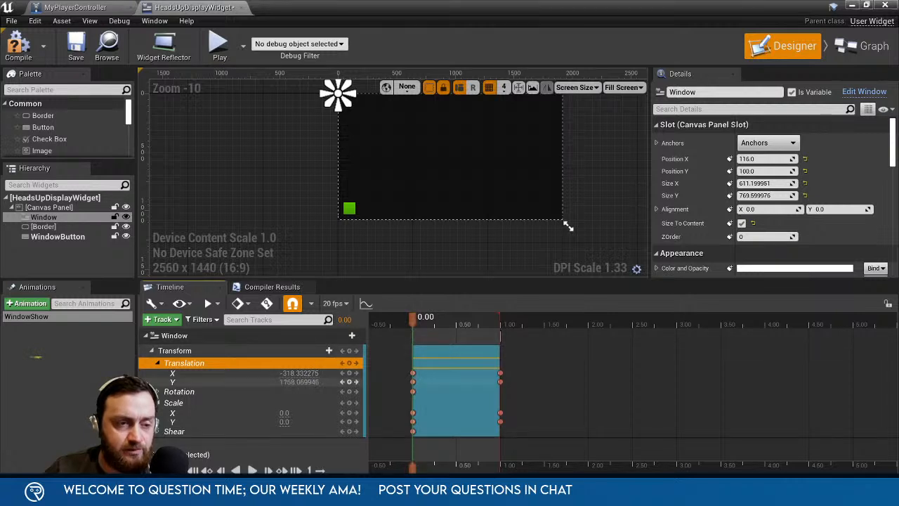
drag(297, 382, 306, 383)
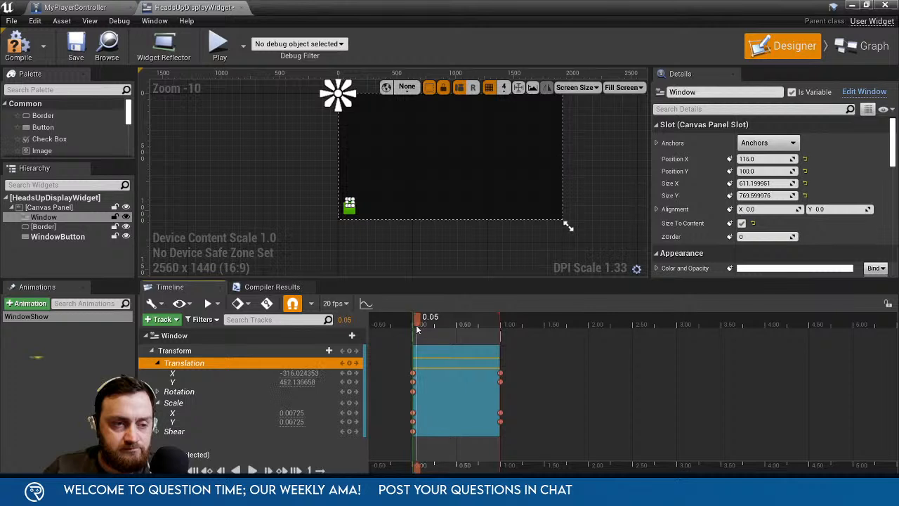
drag(419, 322, 413, 321)
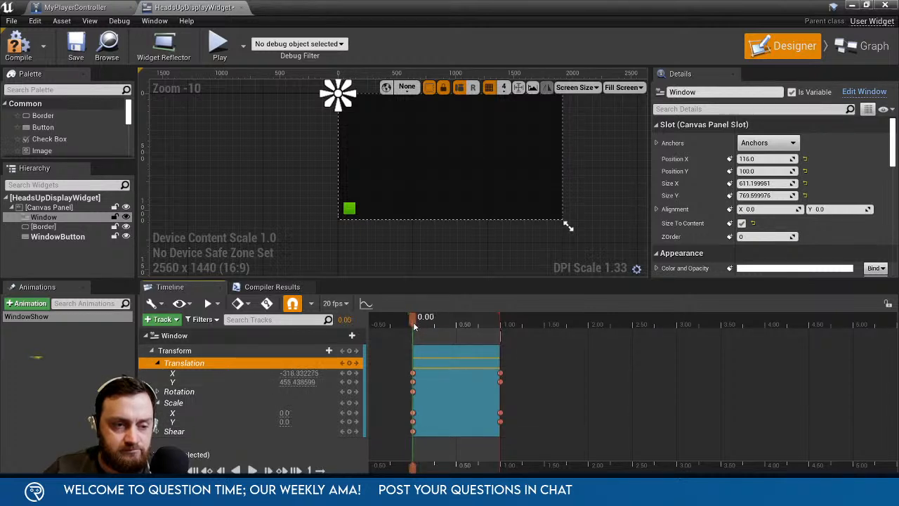
drag(297, 382, 307, 382)
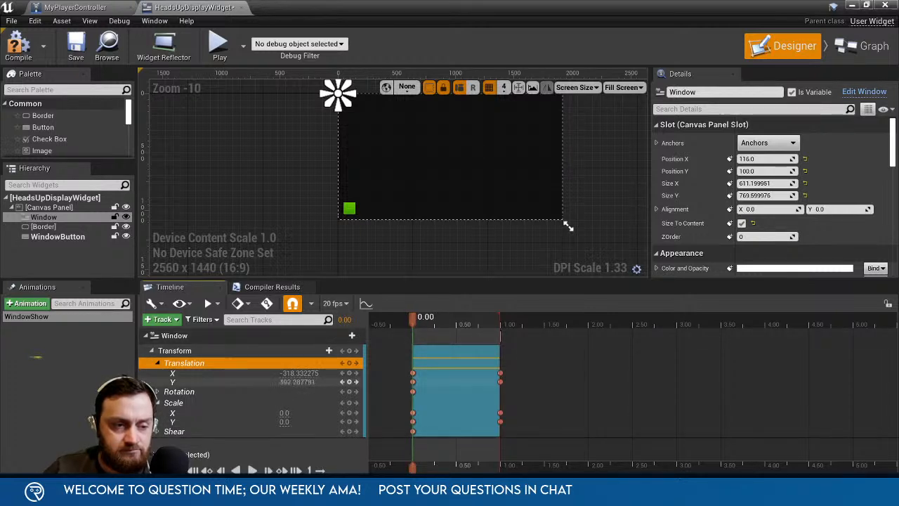
mouse_move(433, 323)
mouse_down()
mouse_move(497, 323)
mouse_move(419, 328)
mouse_up()
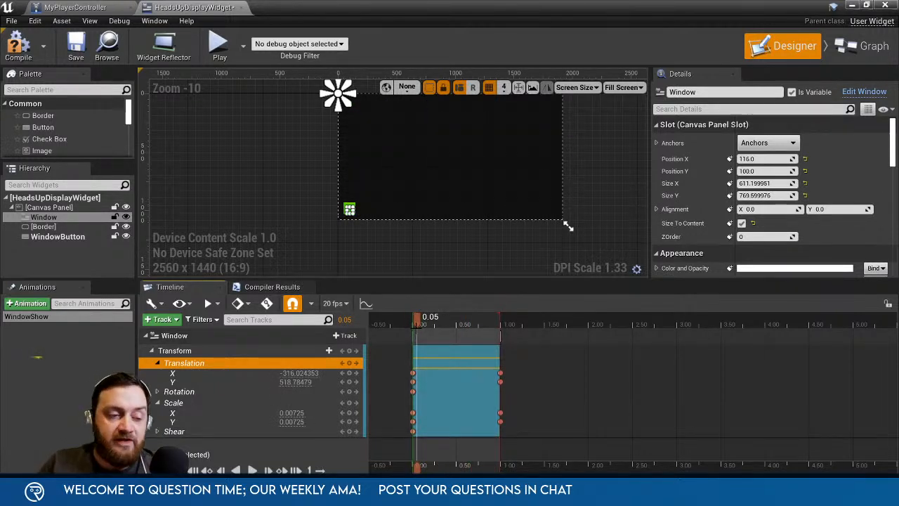
Preview the WindowShow animation and shorten it by moving the ending Translation and Scale keys to 0.50 seconds.
click(252, 469)
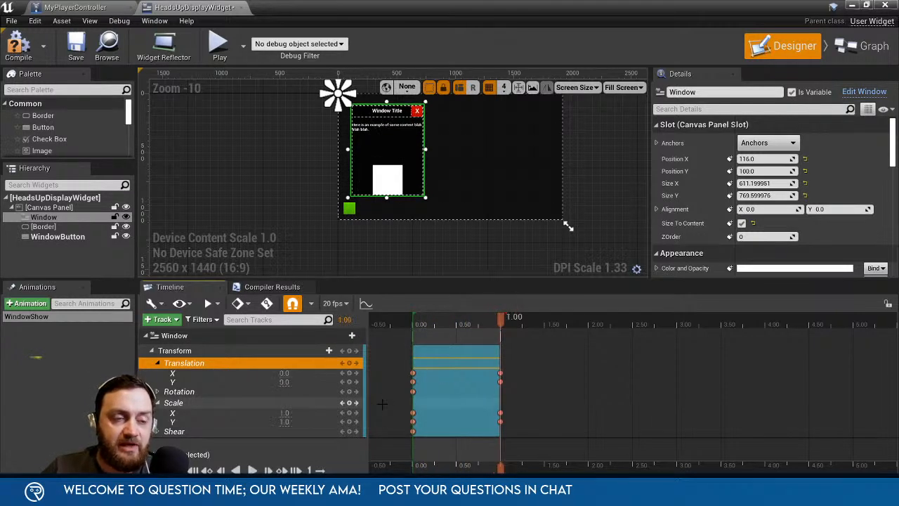
drag(498, 321, 448, 320)
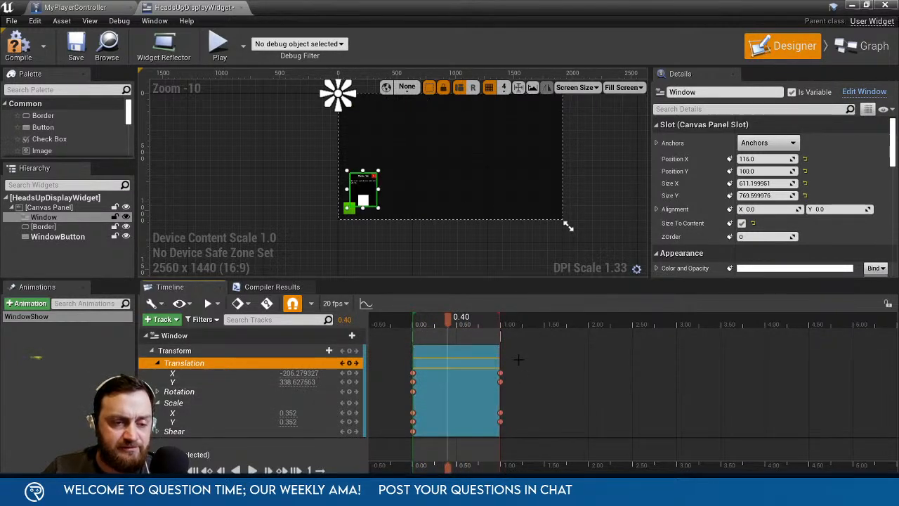
mouse_move(518, 357)
mouse_down()
mouse_move(484, 418)
mouse_move(502, 427)
mouse_move(500, 413)
mouse_move(457, 412)
mouse_up()
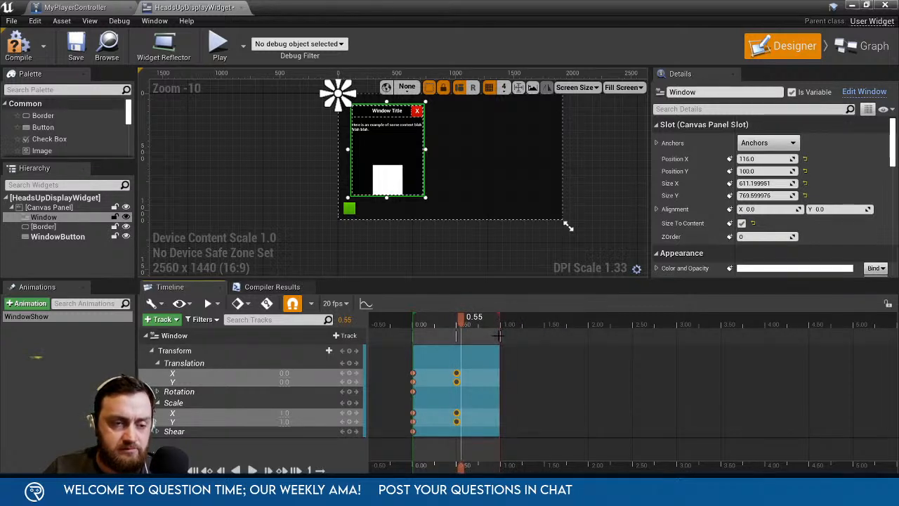
drag(460, 318, 421, 319)
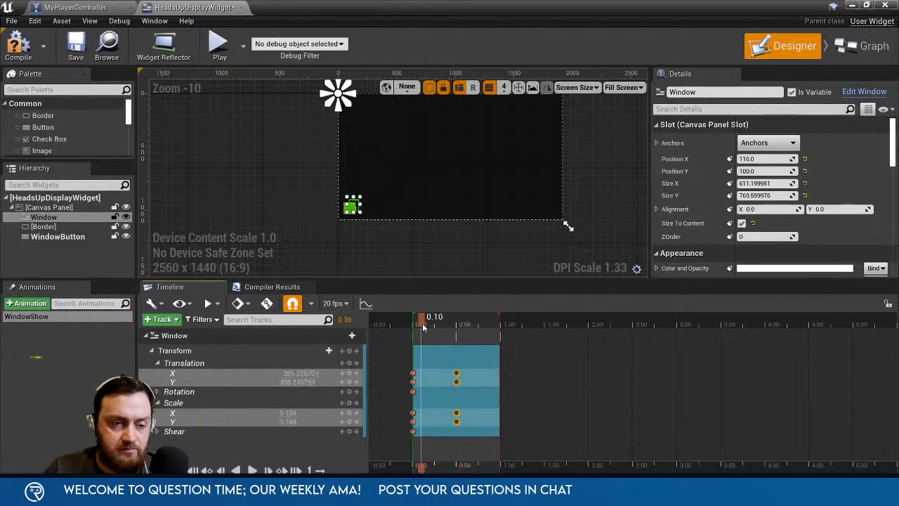
Preview the WindowShow animation and trim the end of Window's Transform section to 0.50 seconds.
click(487, 319)
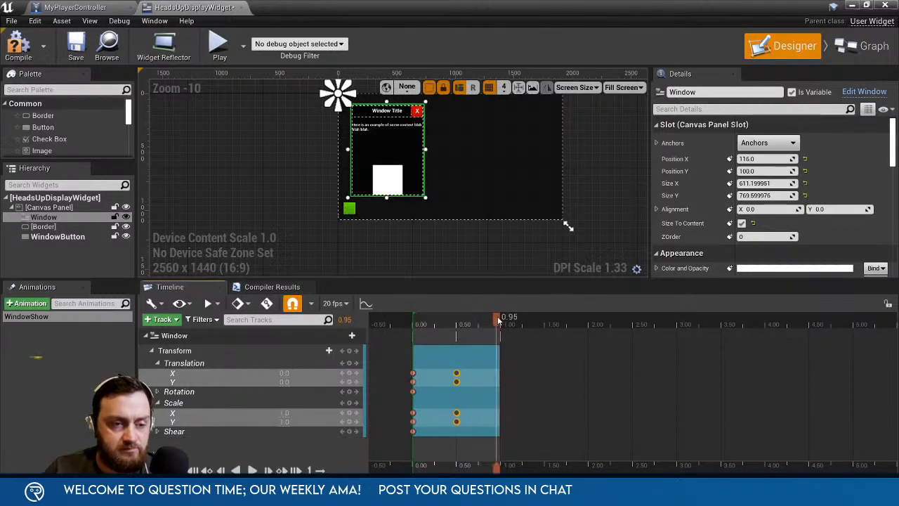
click(431, 321)
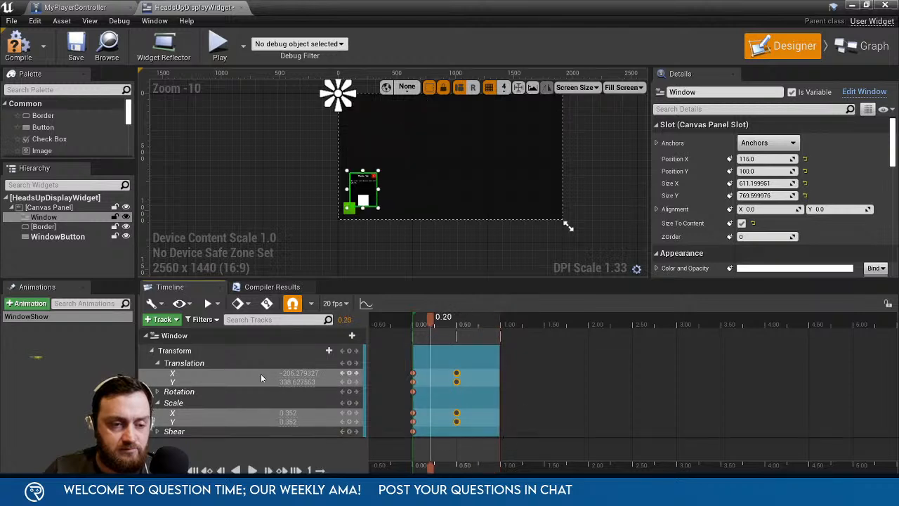
click(152, 350)
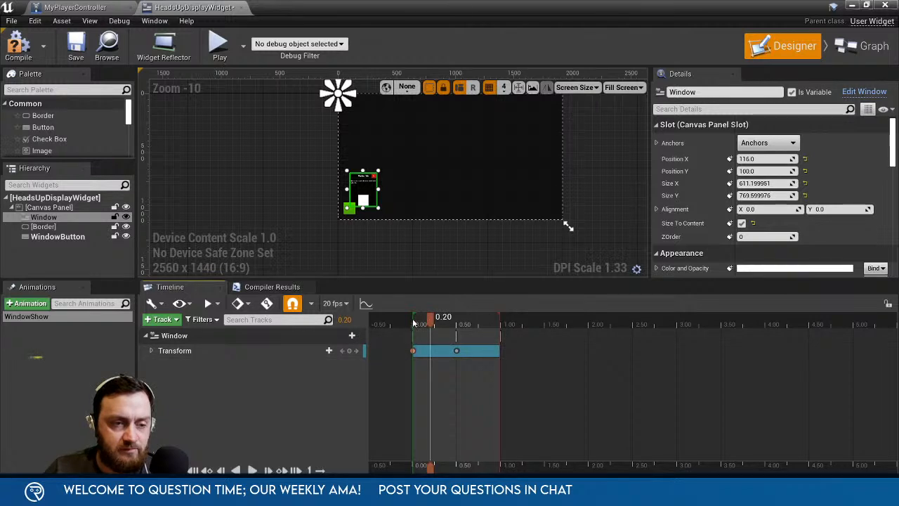
drag(413, 323, 408, 322)
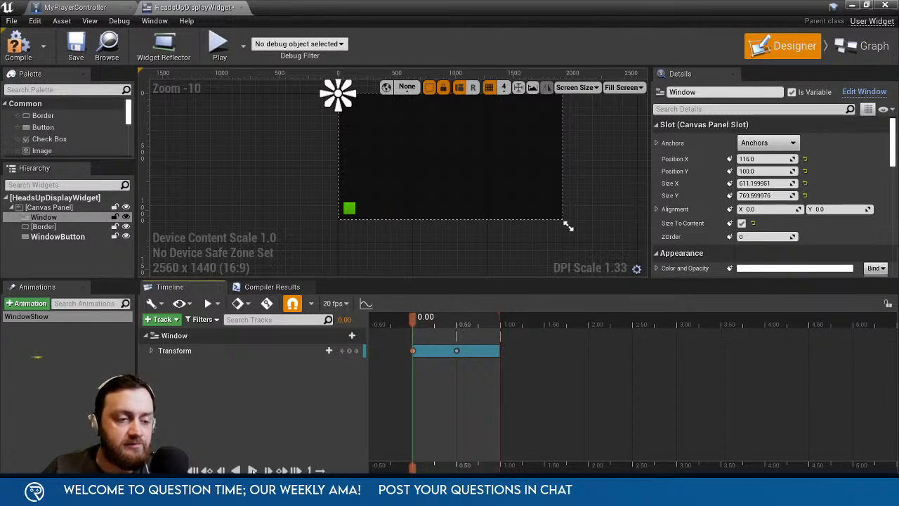
click(252, 470)
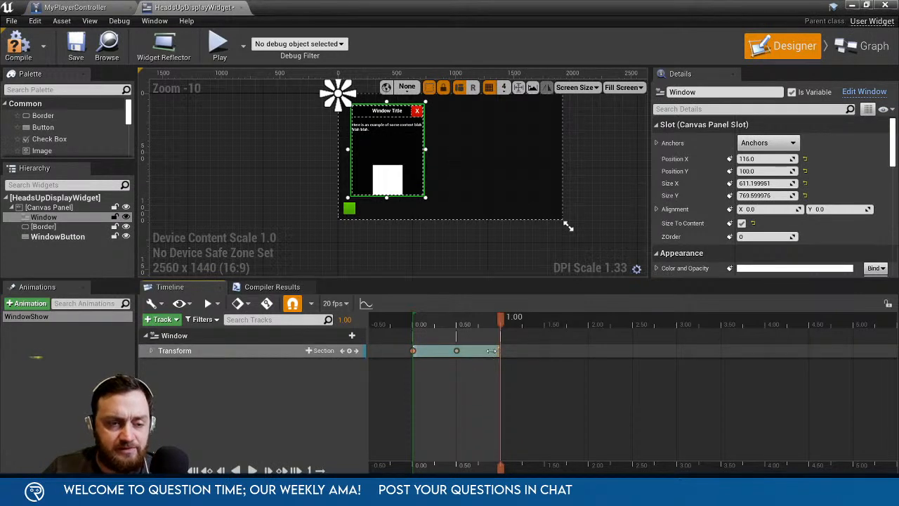
drag(491, 351, 454, 350)
drag(491, 327, 429, 337)
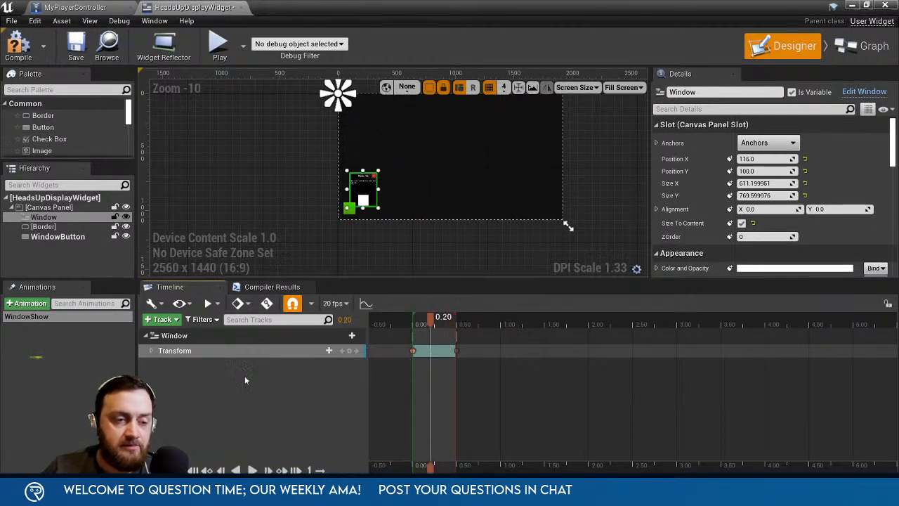
Key Window's Shear X and Y at 0.50 seconds, and set them to about -24 and -28 at 0.25 seconds.
click(151, 351)
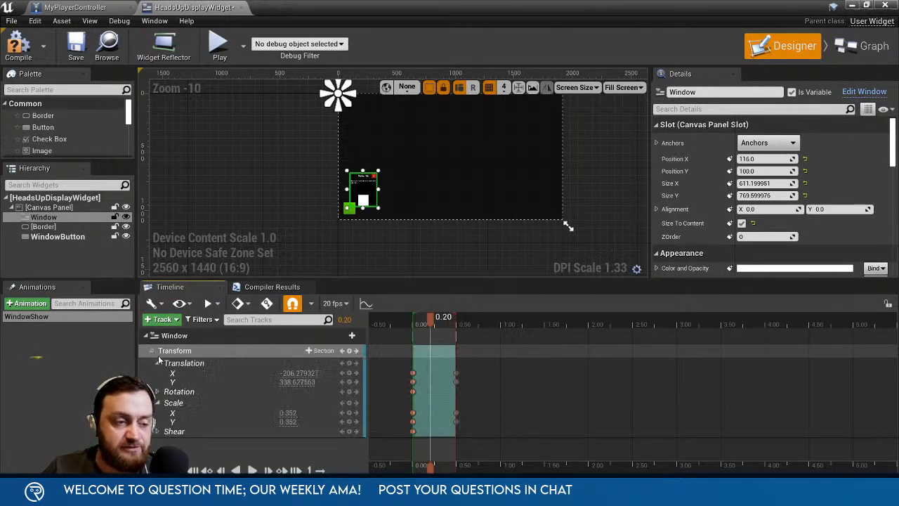
click(158, 431)
scroll(371, 414, down, 1)
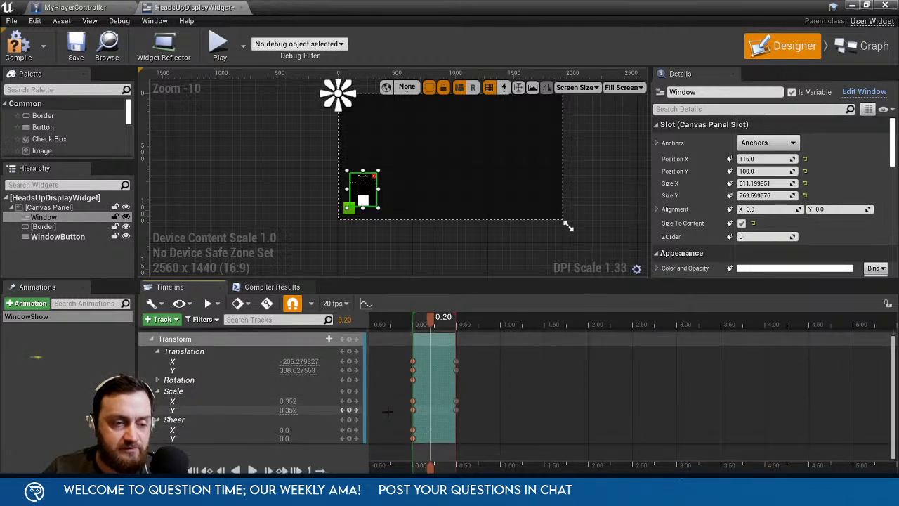
drag(427, 322, 457, 327)
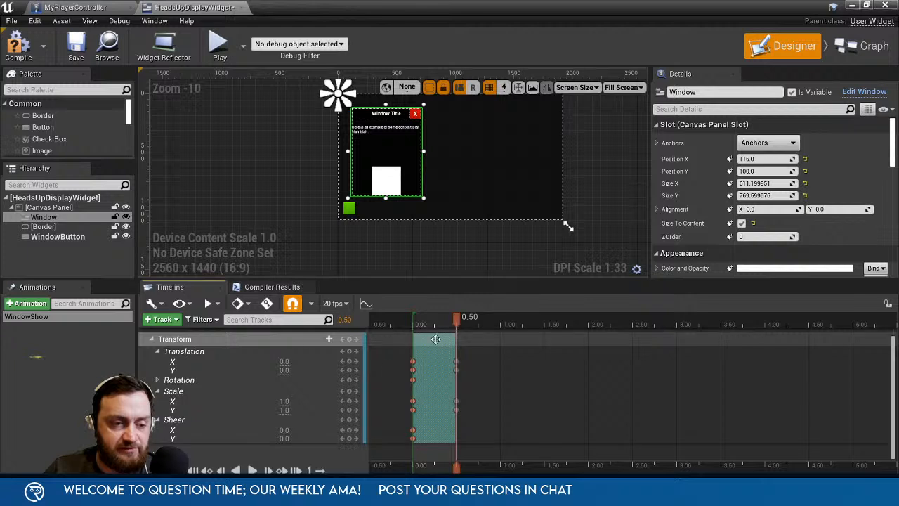
click(349, 430)
click(349, 439)
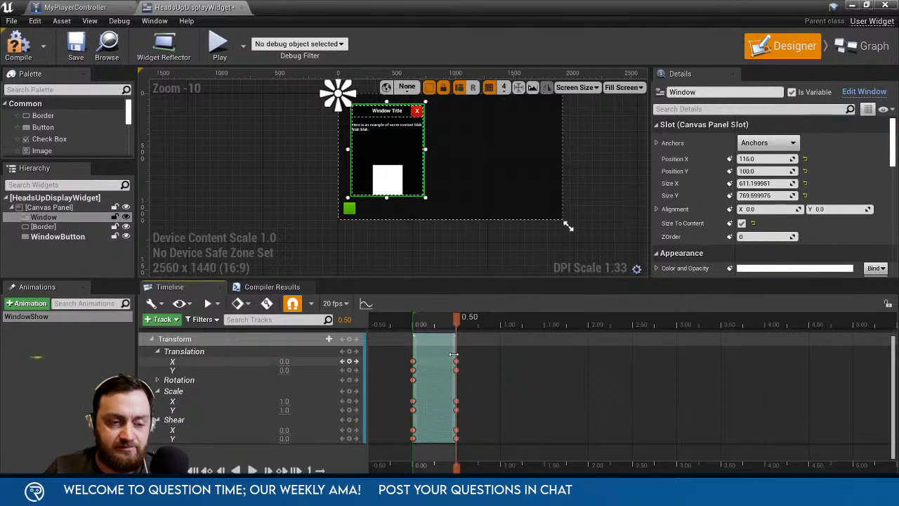
drag(455, 323, 433, 325)
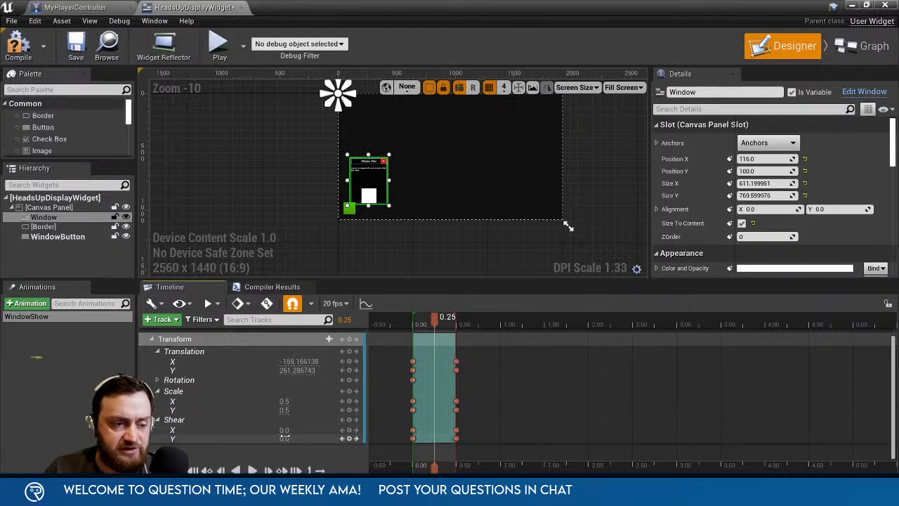
mouse_move(294, 430)
mouse_down()
mouse_move(281, 430)
mouse_move(294, 439)
mouse_up()
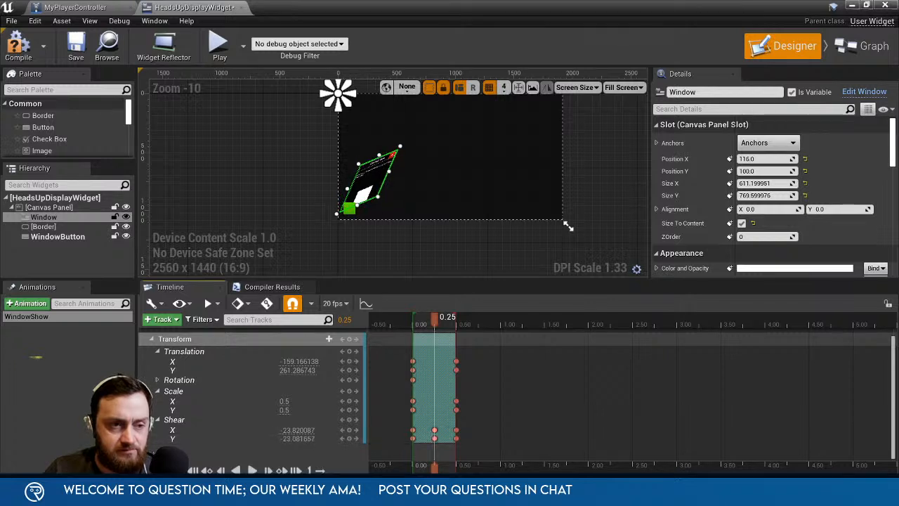
Play the WindowShow animation several times from the start to review the shear effect on Window.
drag(433, 319, 380, 356)
click(252, 470)
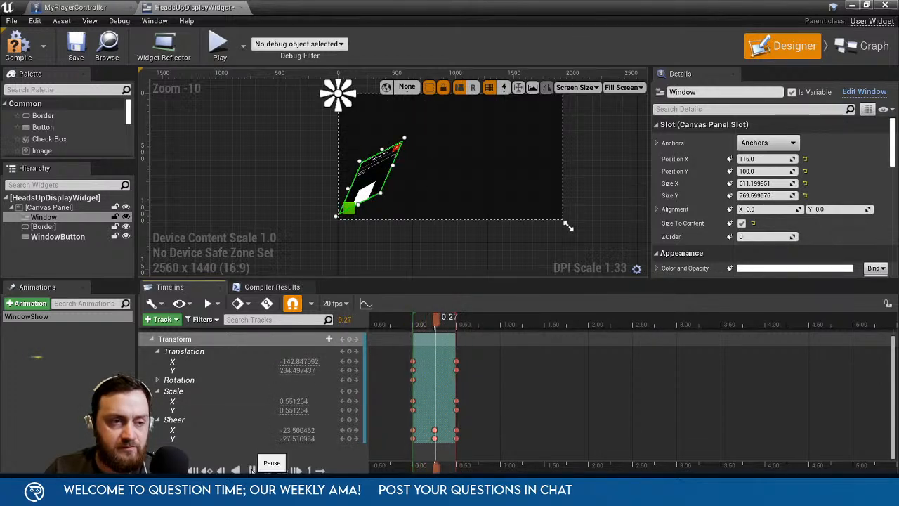
click(251, 470)
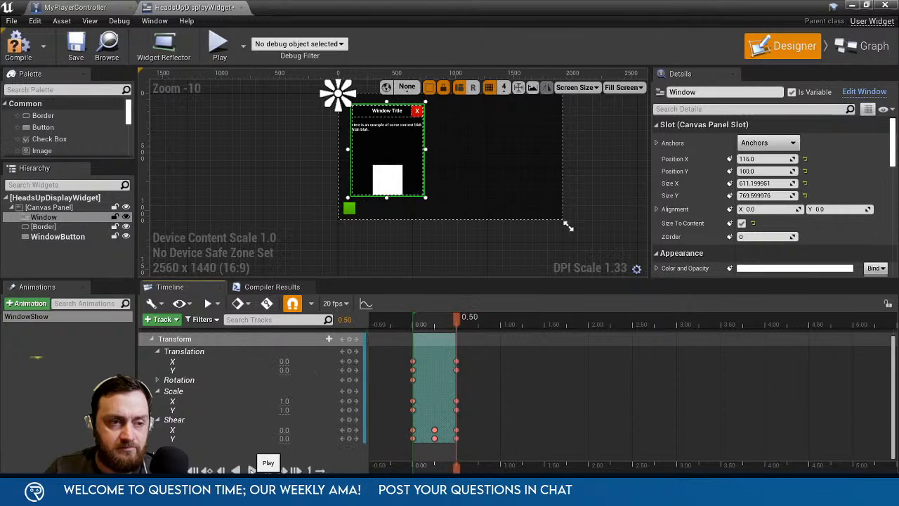
click(251, 470)
click(251, 470)
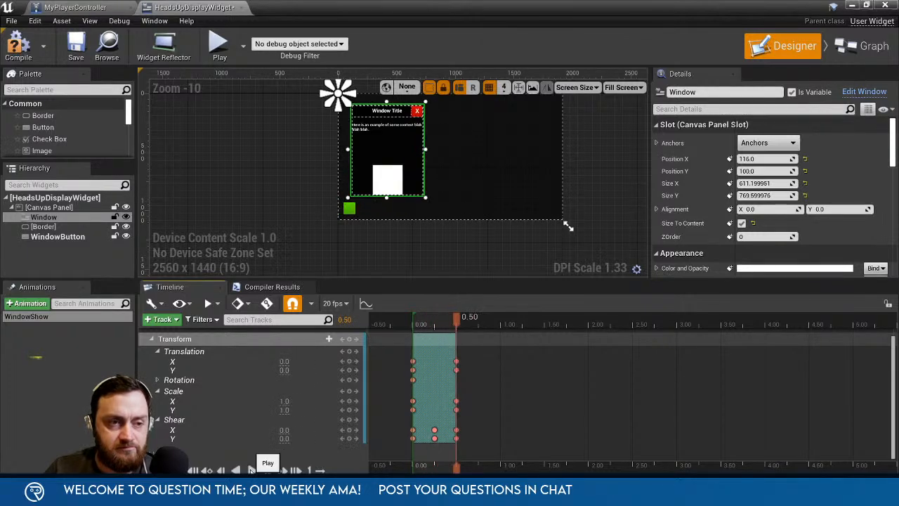
click(252, 470)
click(251, 470)
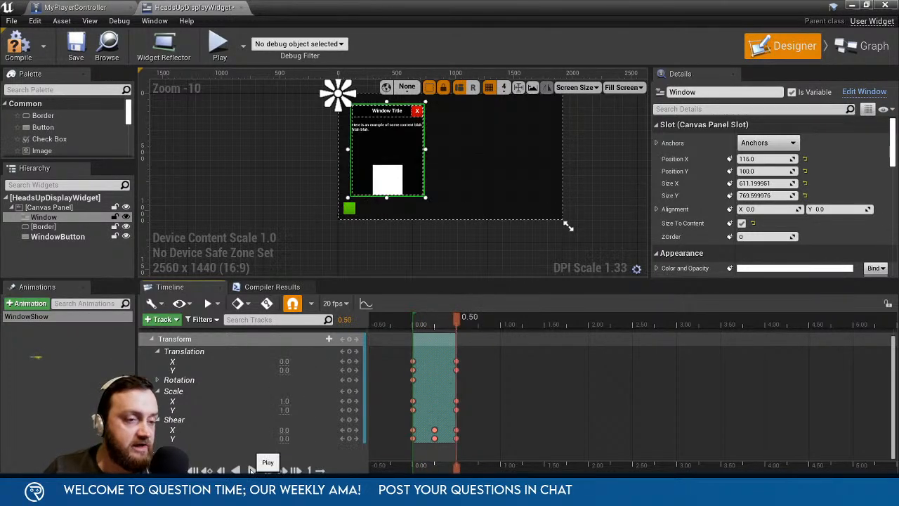
click(251, 470)
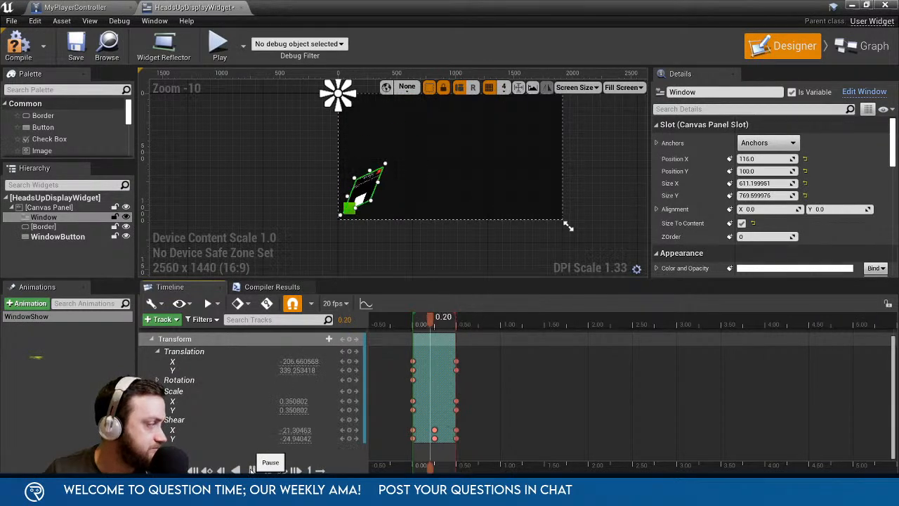
click(252, 470)
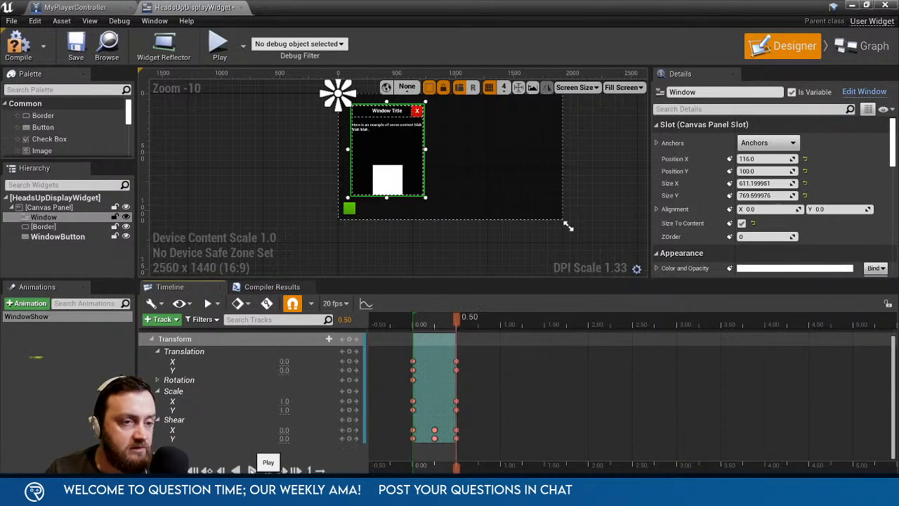
click(251, 470)
click(251, 470)
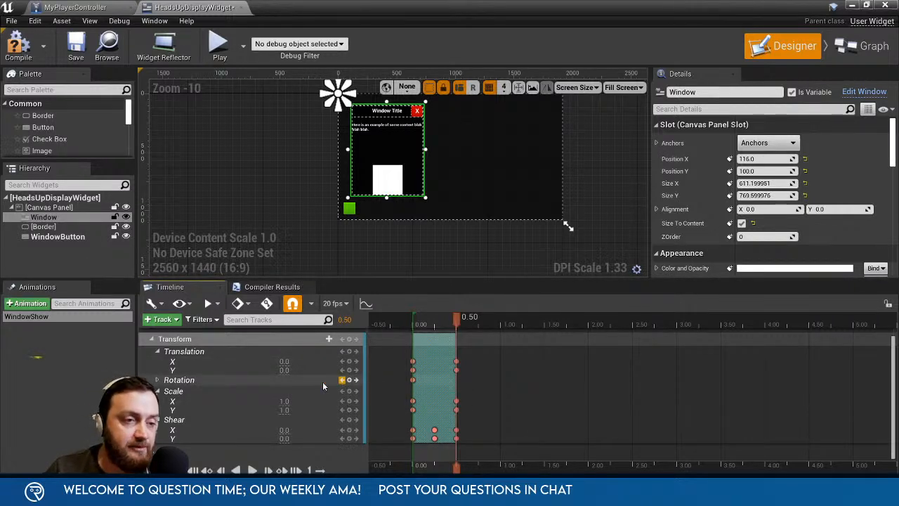
Add a Visibility track for Window to WindowShow and key it as Visible at 0.00 seconds.
click(151, 338)
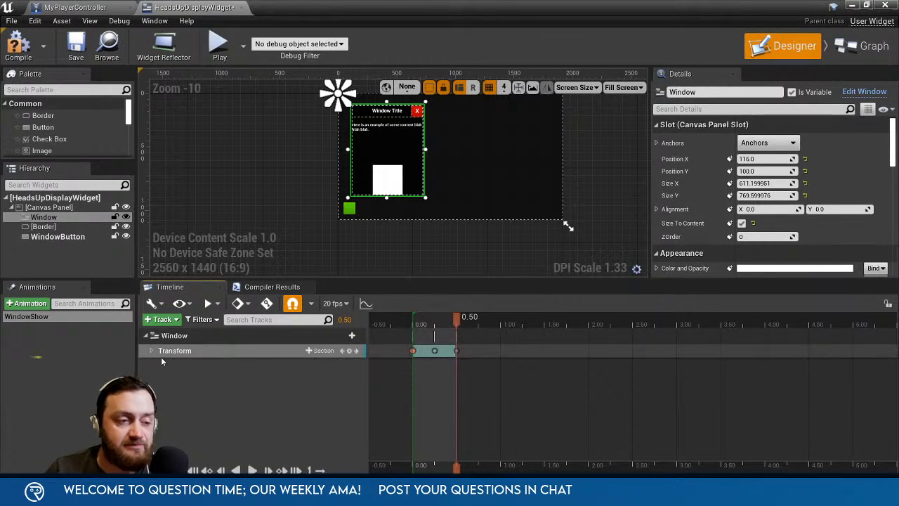
click(345, 336)
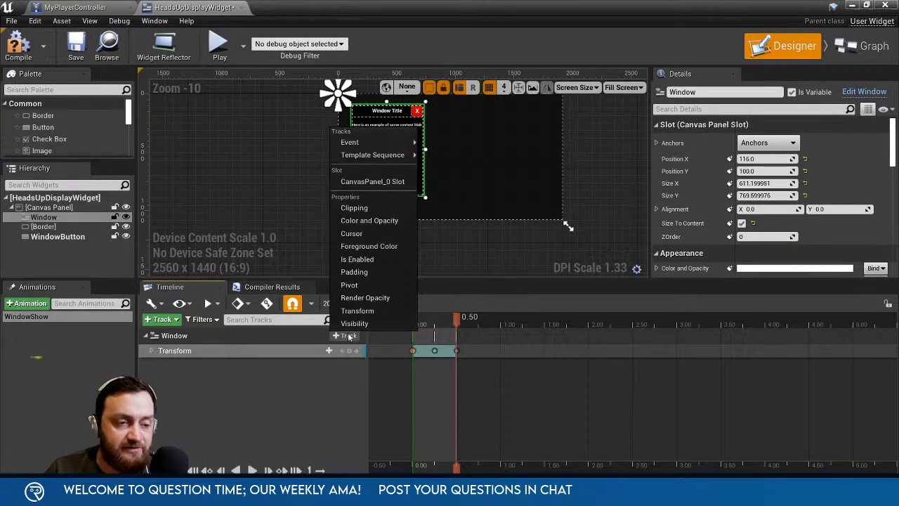
click(356, 326)
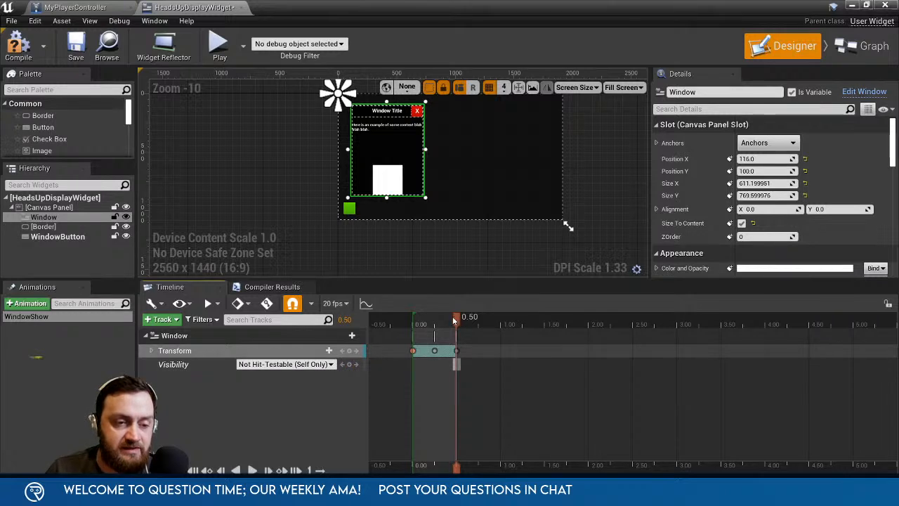
drag(453, 320, 412, 319)
click(349, 364)
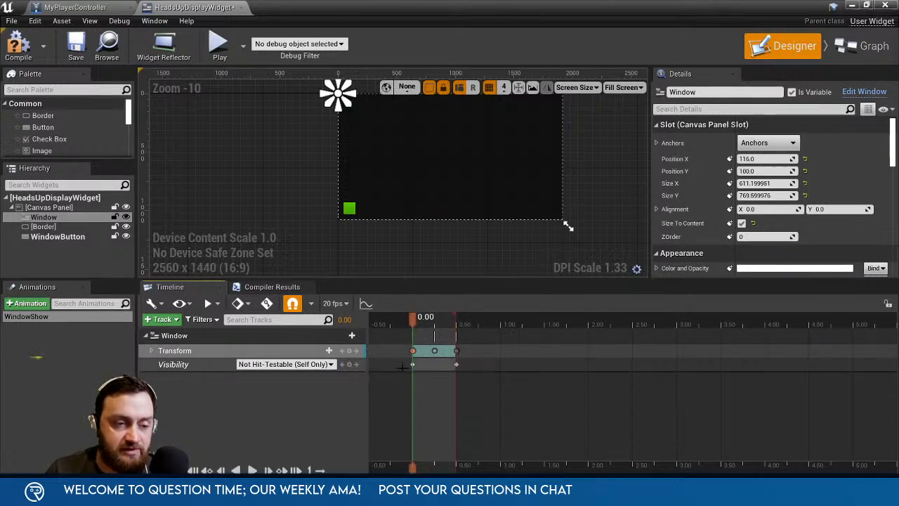
click(413, 364)
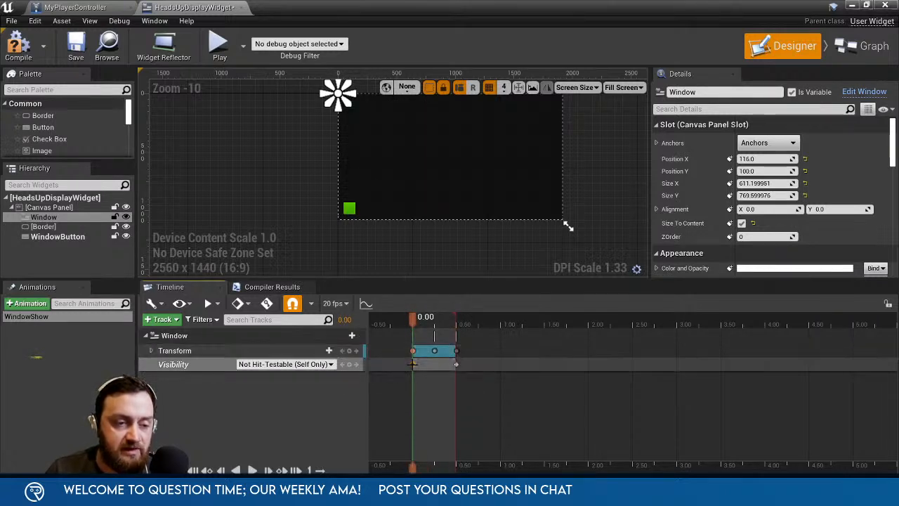
click(331, 364)
click(248, 374)
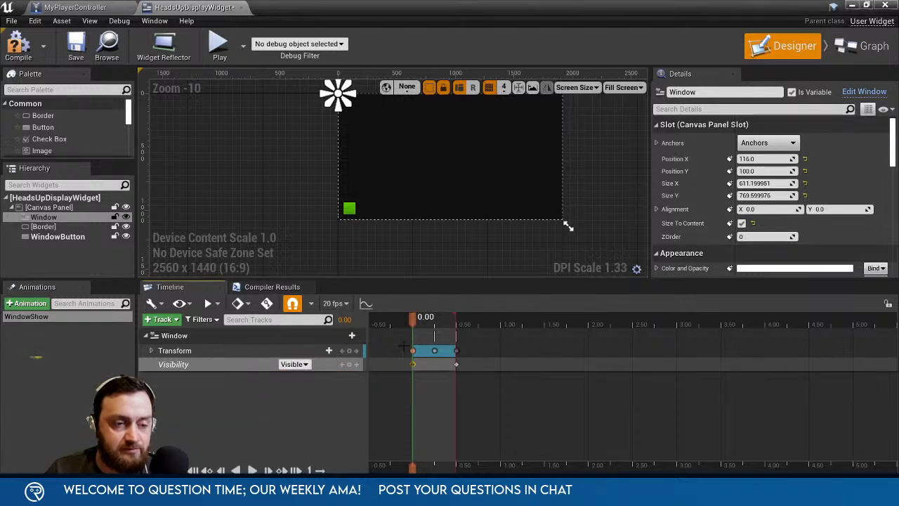
Set Window's Visibility property to Hidden in its Behavior settings and compile the widget.
drag(414, 323, 444, 335)
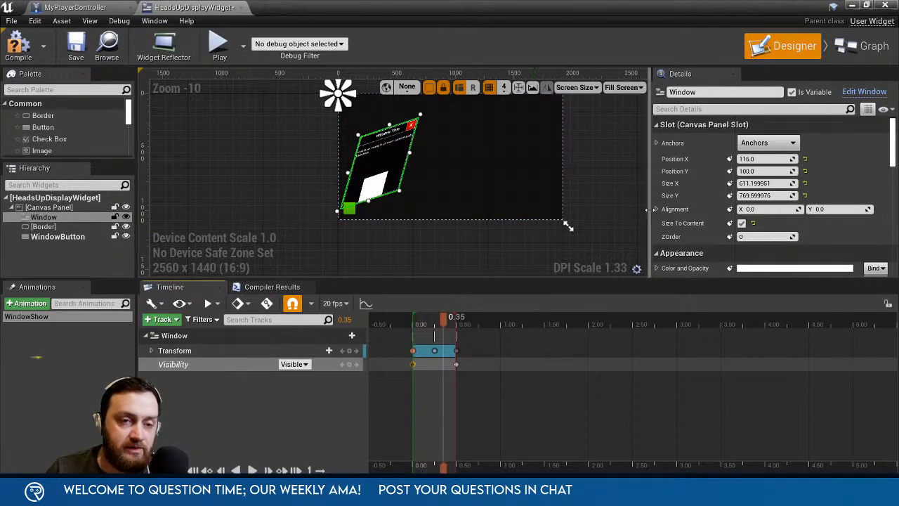
scroll(666, 215, down, 10)
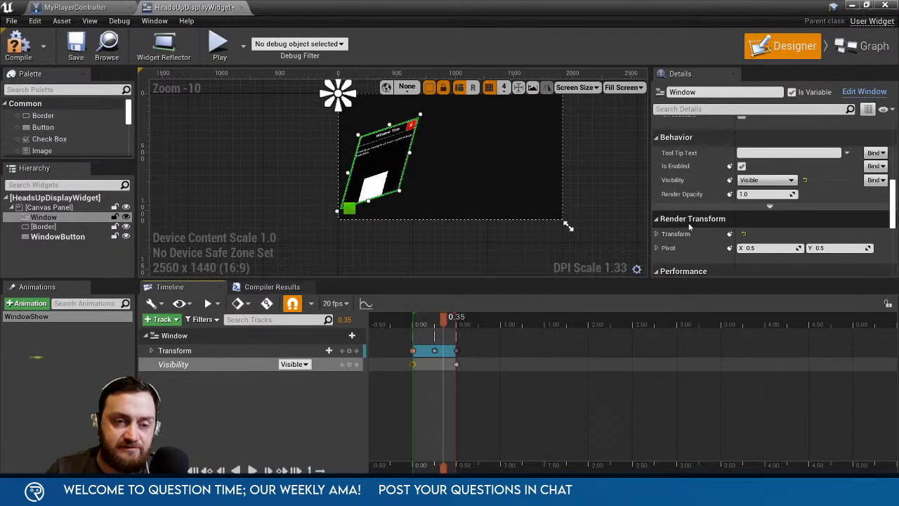
click(767, 180)
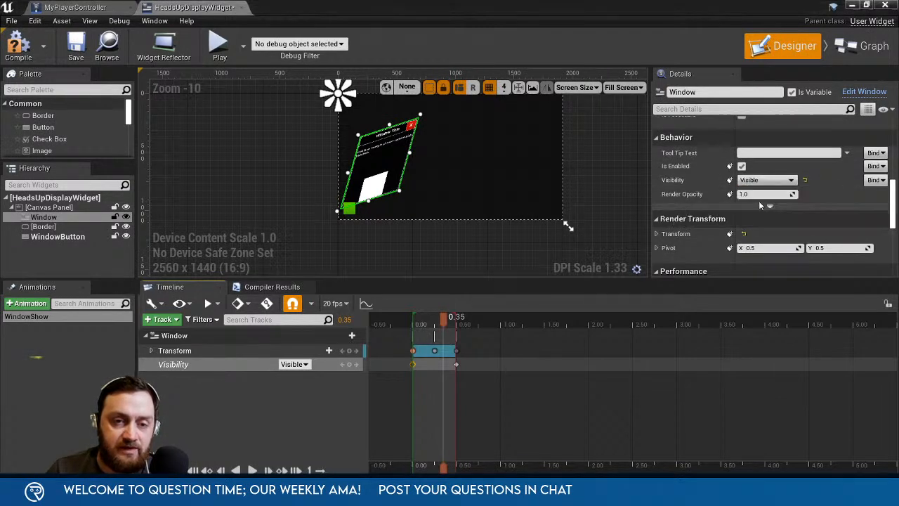
drag(446, 320, 426, 339)
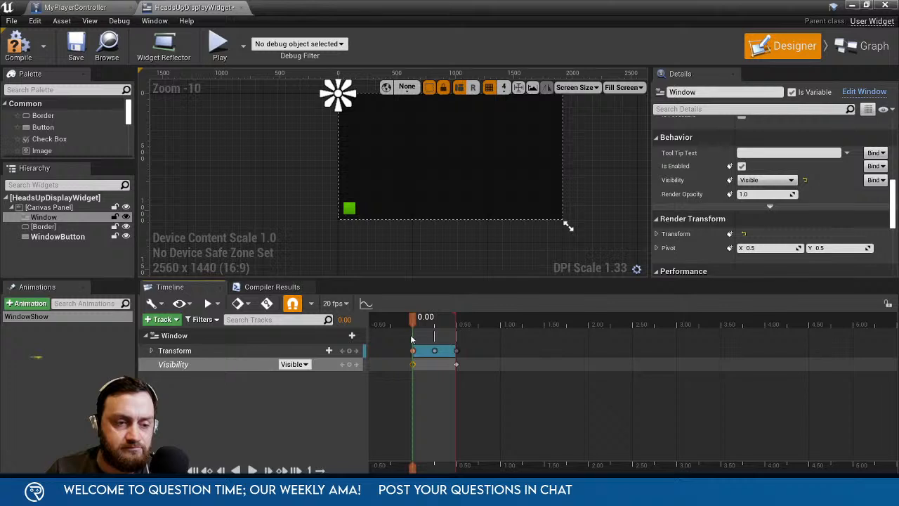
click(766, 179)
click(748, 198)
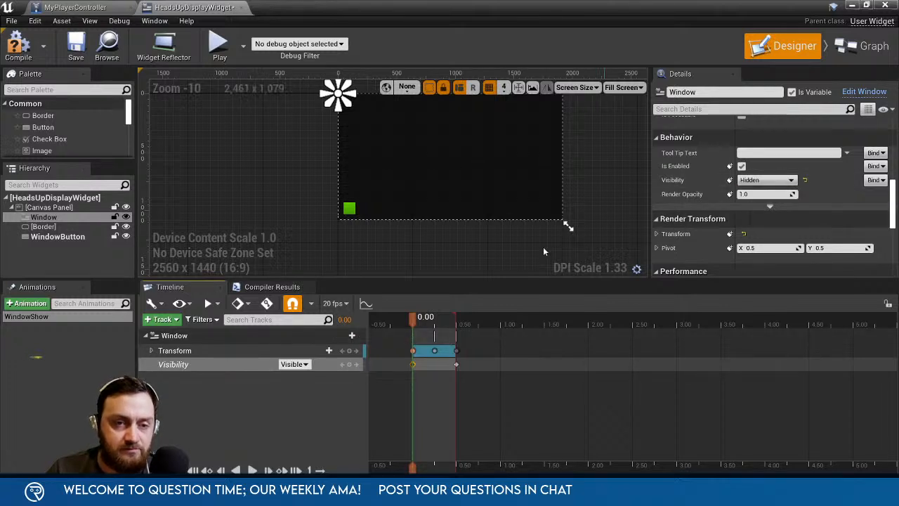
click(19, 45)
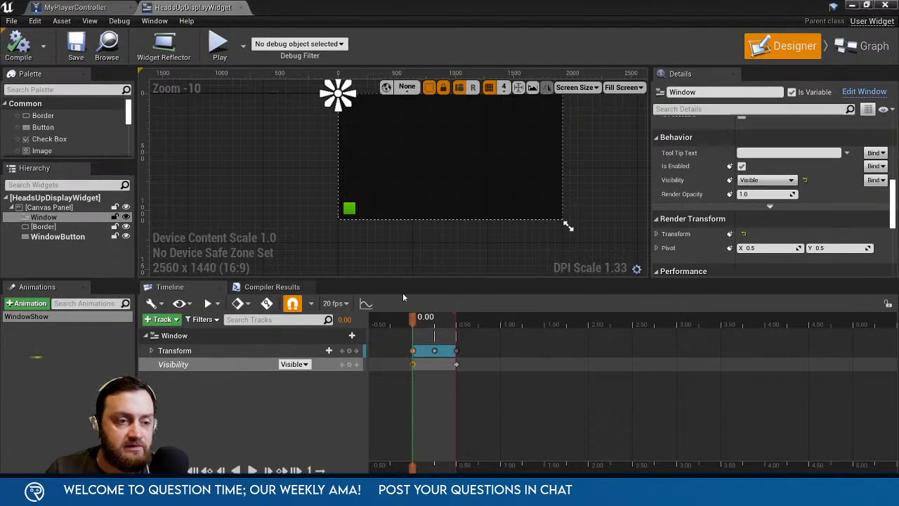
Place a WindowShow animation reference below the On Clicked (WindowButton) event in the Event Graph.
scroll(502, 144, up, 2)
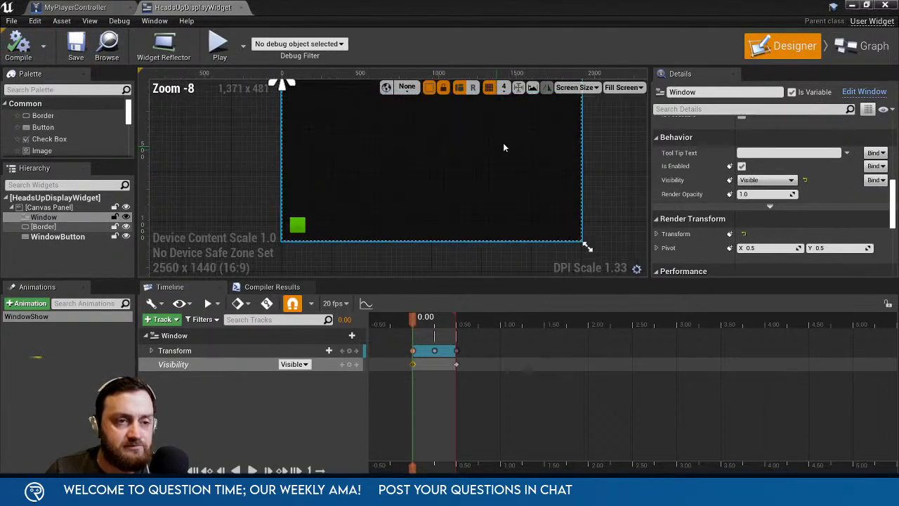
click(845, 49)
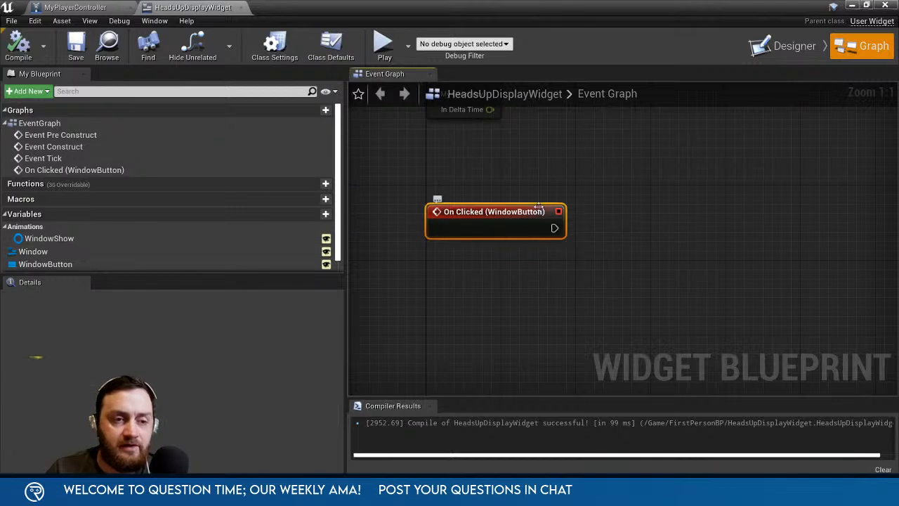
right_drag(561, 270, 483, 255)
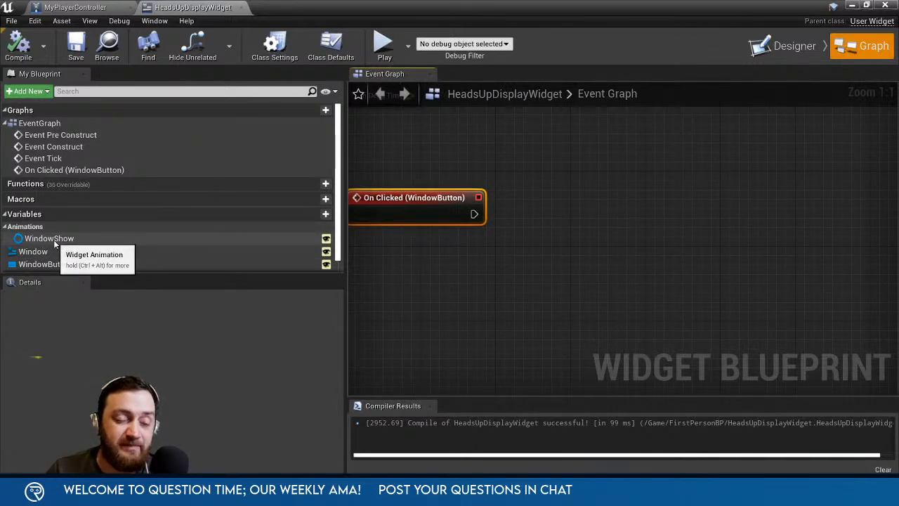
drag(55, 242, 422, 247)
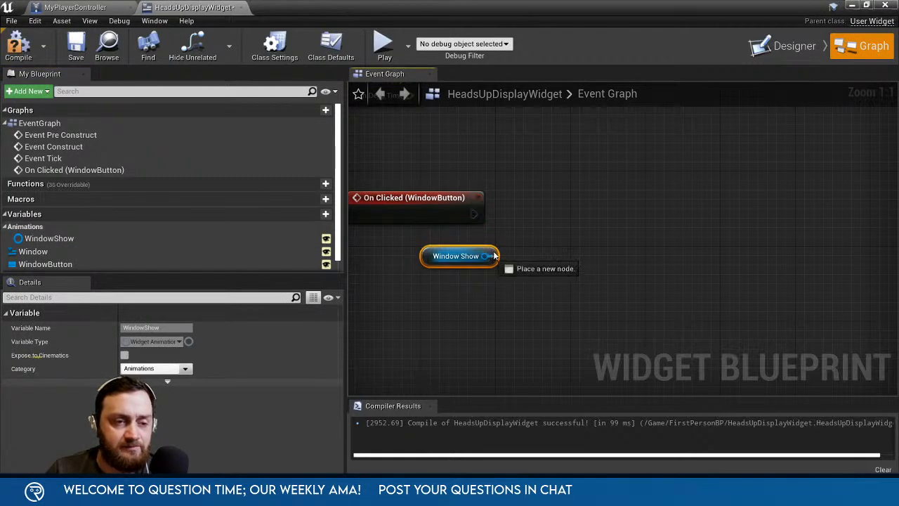
Add a Play Animation node fed by Window Show, wire On Clicked (WindowButton) to it, and compile the widget.
drag(485, 255, 560, 204)
text(play)
key(Return)
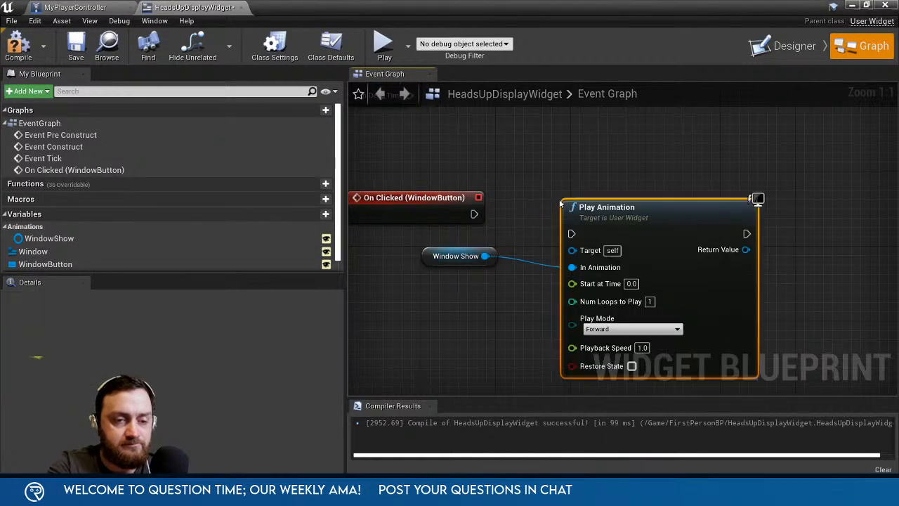
drag(475, 217, 475, 218)
drag(635, 220, 652, 202)
click(24, 52)
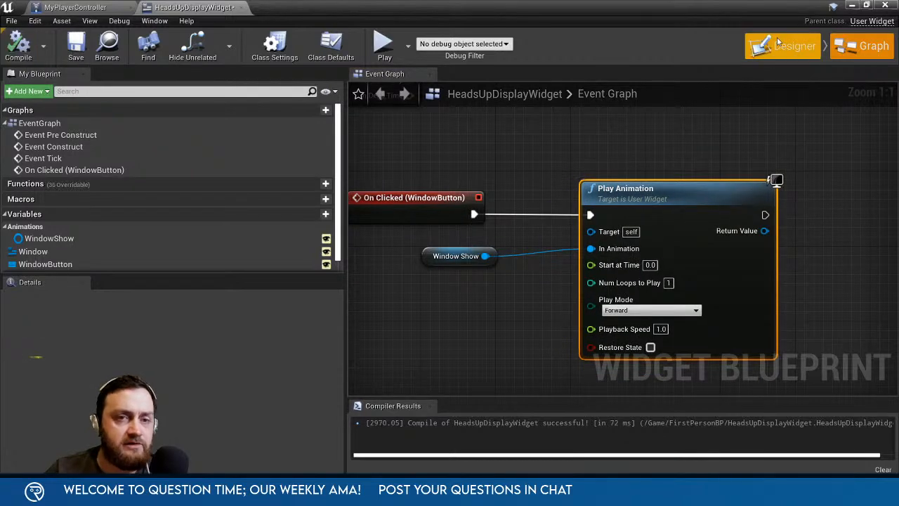
Play the level, trigger the green HUD button repeatedly to test the WindowShow animation, close the window, and stop the preview.
click(853, 5)
click(700, 46)
click(734, 130)
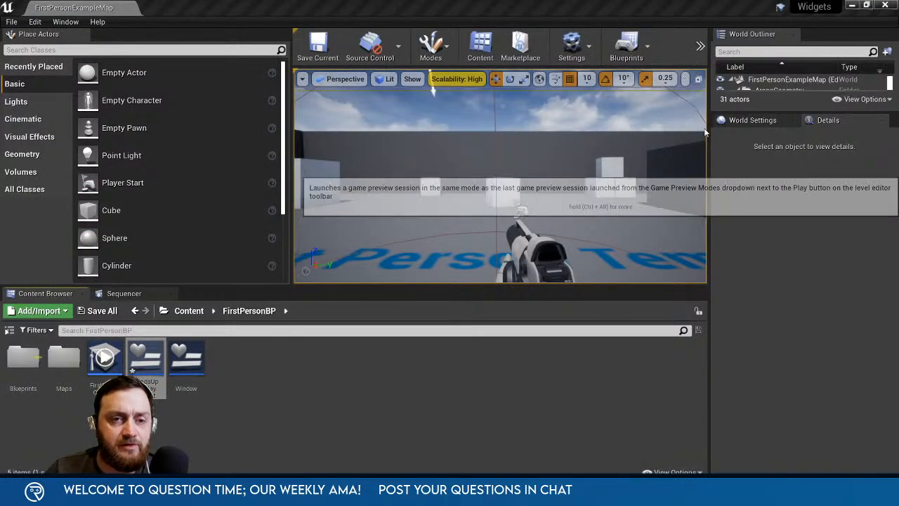
click(316, 265)
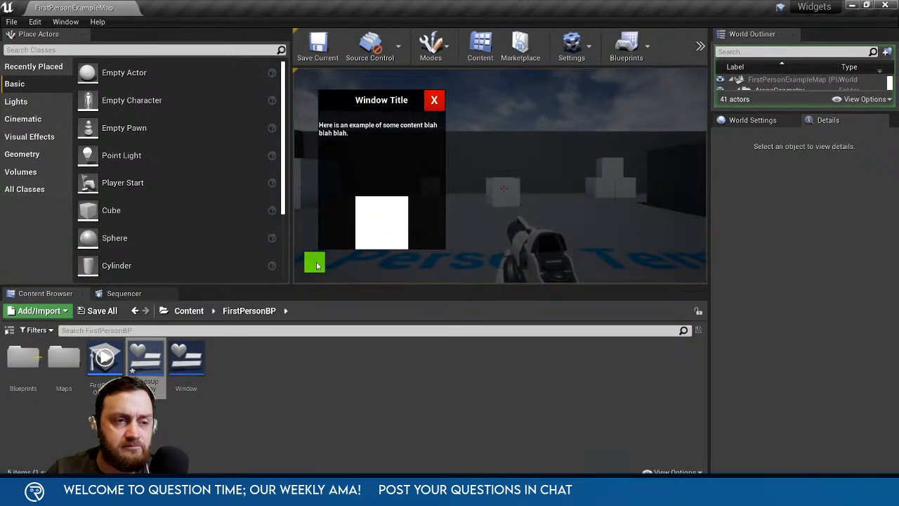
click(316, 265)
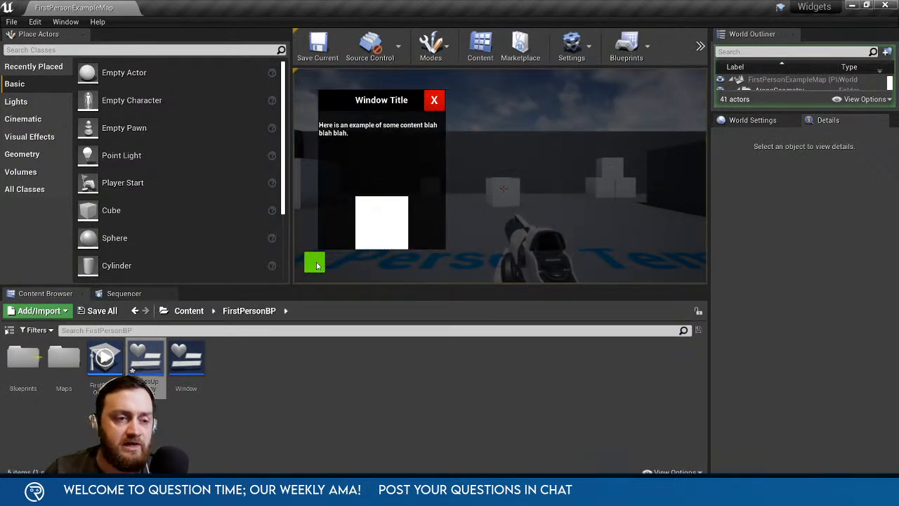
click(316, 265)
click(316, 265)
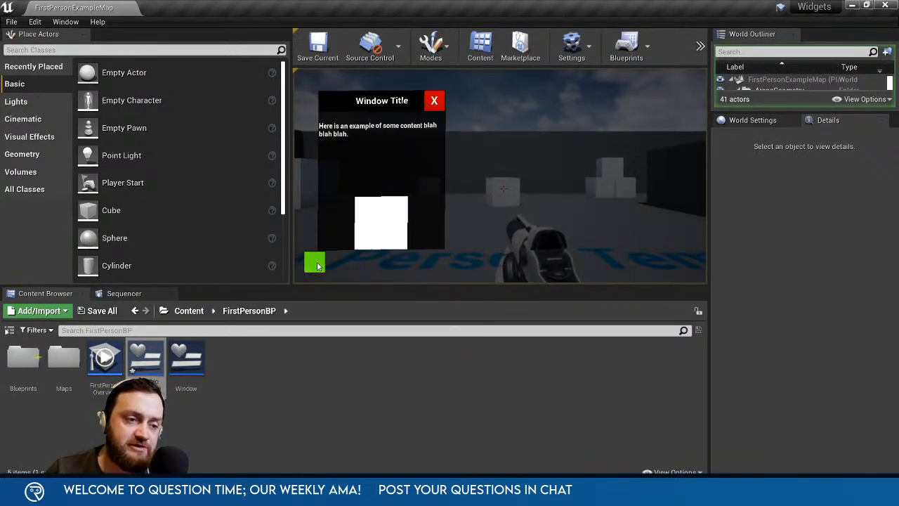
click(316, 265)
click(316, 265)
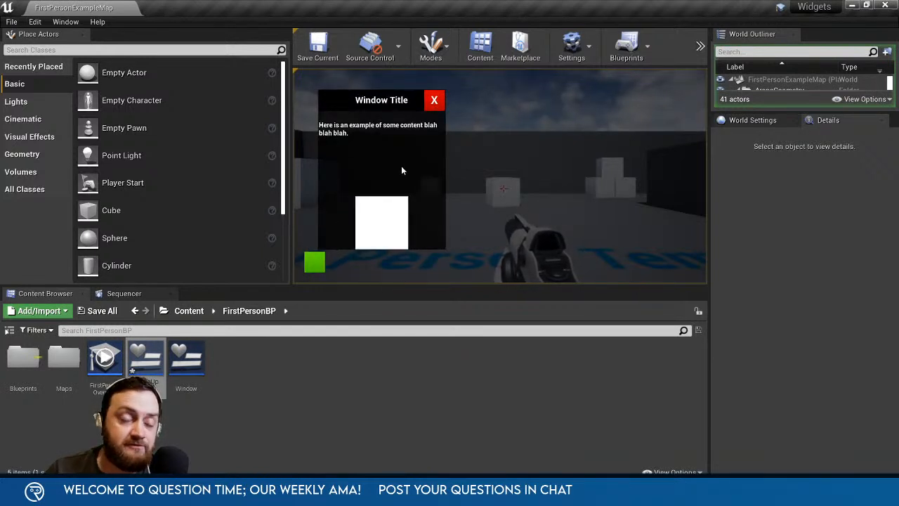
click(314, 262)
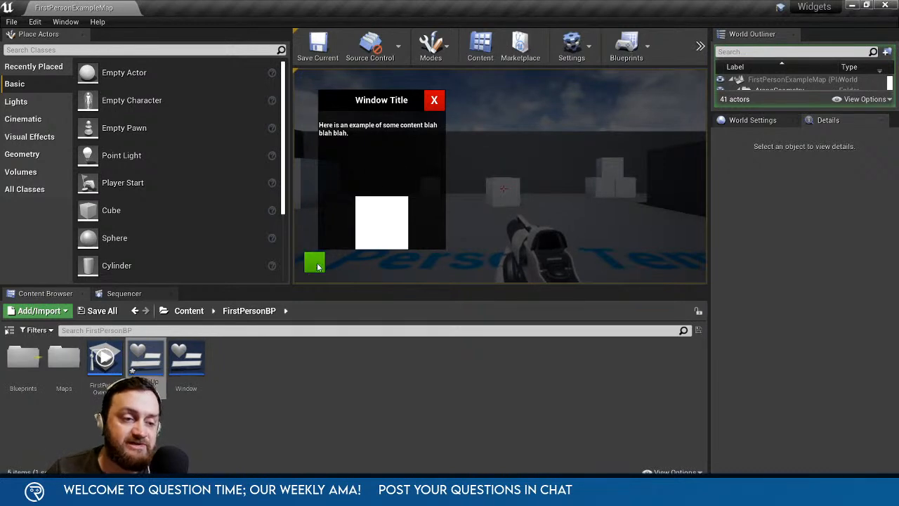
click(436, 101)
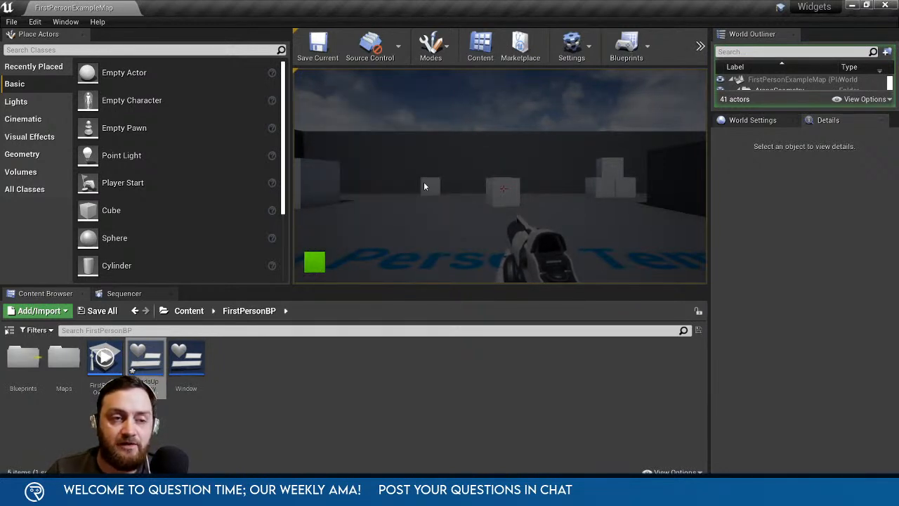
key(Escape)
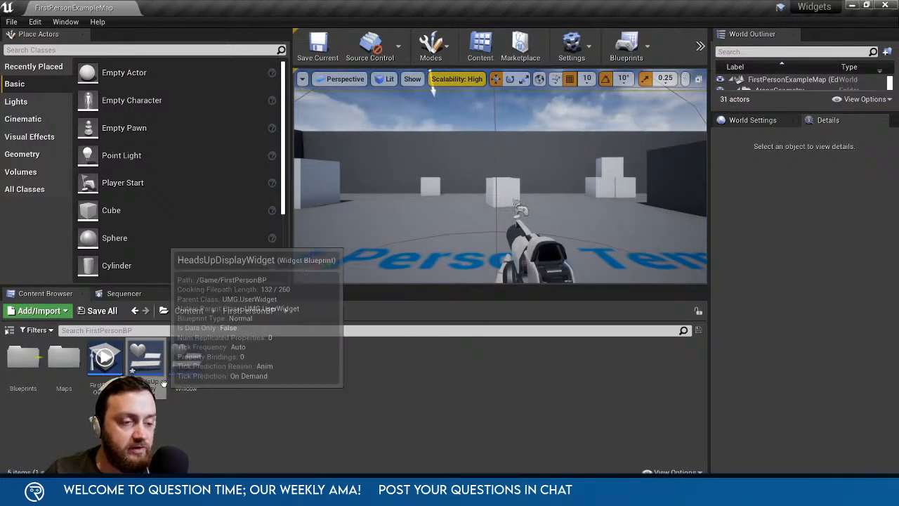
Reopen HeadsUpDisplayWidget and spread out the On Clicked (WindowButton) and Window Show nodes to make room before Play Animation.
double_click(146, 359)
right_drag(492, 305, 591, 265)
scroll(556, 285, down, 1)
right_drag(503, 210, 524, 243)
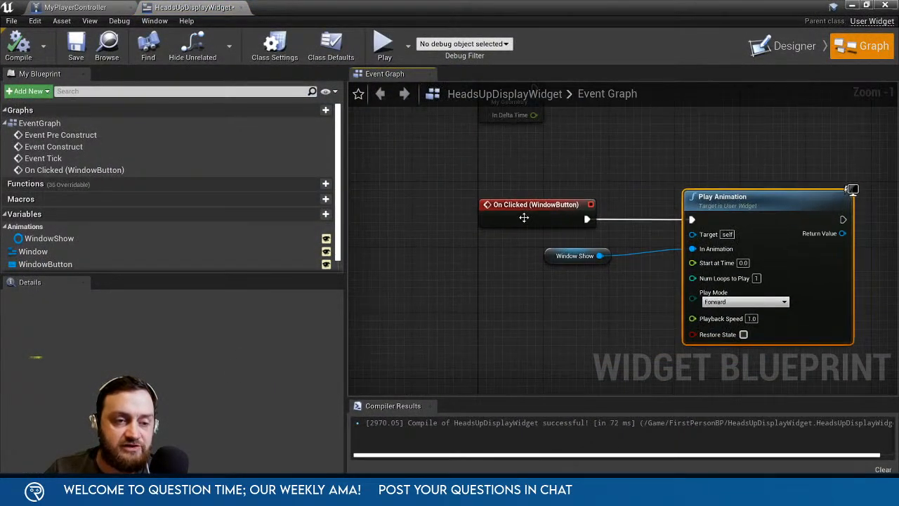
drag(524, 217, 410, 215)
right_drag(583, 287, 656, 268)
drag(622, 235, 584, 243)
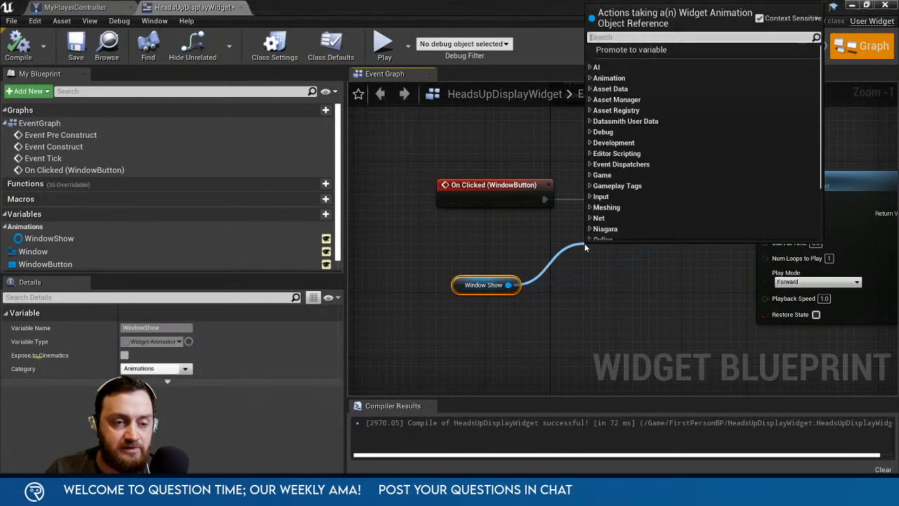
click(512, 251)
drag(457, 286, 646, 245)
Place a Window variable reference below the On Clicked (WindowButton) event.
click(88, 252)
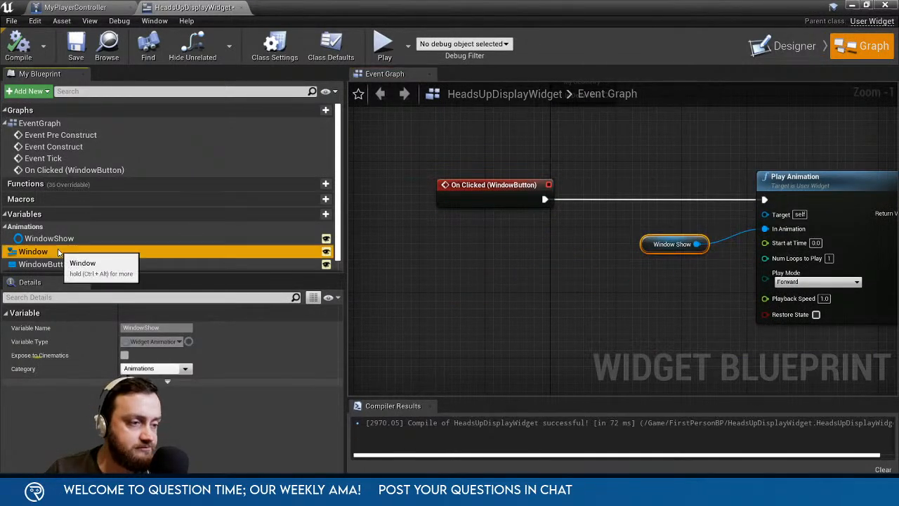
right_drag(466, 256, 536, 215)
drag(87, 252, 576, 210)
click(513, 230)
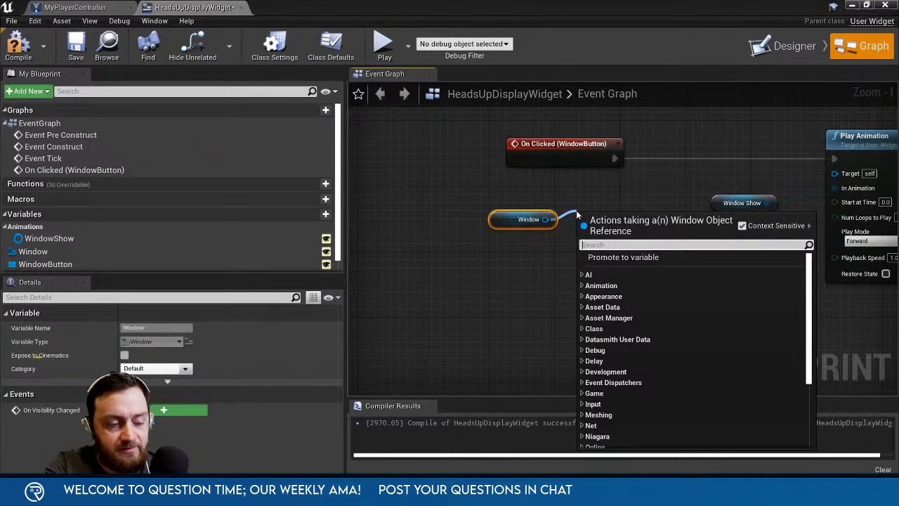
Try a Get Visibility node on the Window reference, and delete that node.
text(get visib)
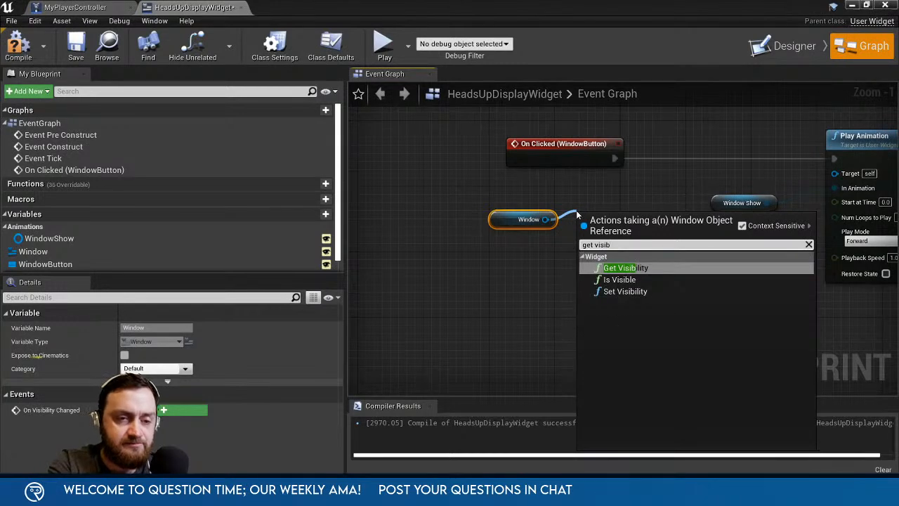
key(Return)
right_drag(551, 193, 607, 237)
drag(597, 187, 531, 188)
click(657, 231)
key(Delete)
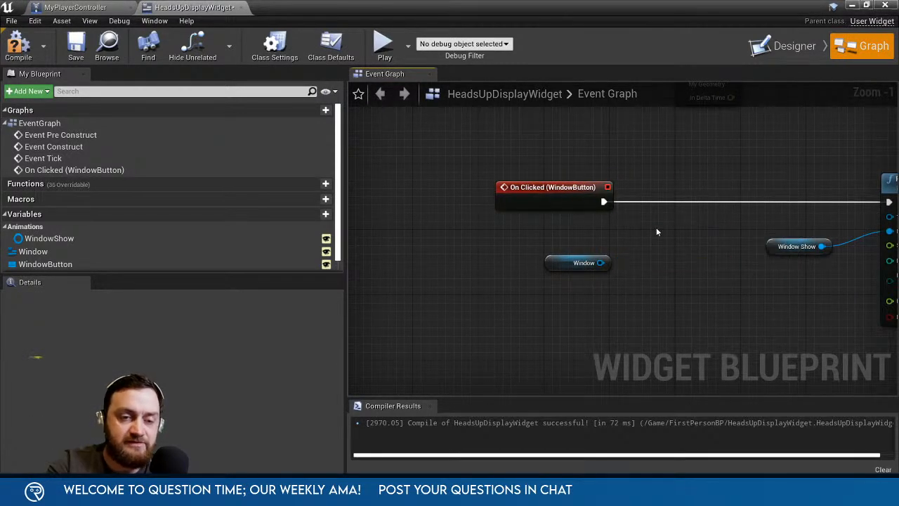
Add an Is Visible node targeting the Window reference and arrange both below the On Clicked (WindowButton) event.
drag(600, 263, 635, 225)
text(is visible)
key(Return)
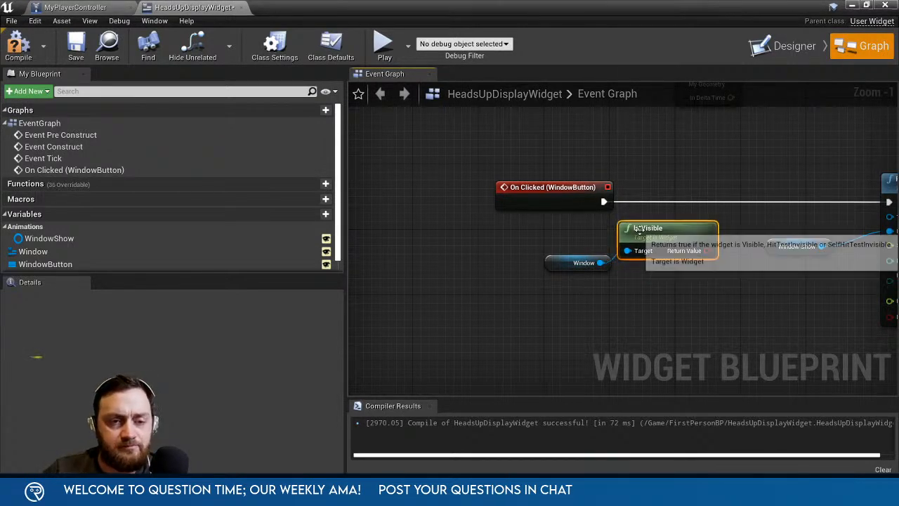
drag(590, 289, 580, 241)
Try routing On Clicked (WindowButton) through a Branch with Is Visible as its condition, and delete the Branch.
click(684, 215)
click(681, 191)
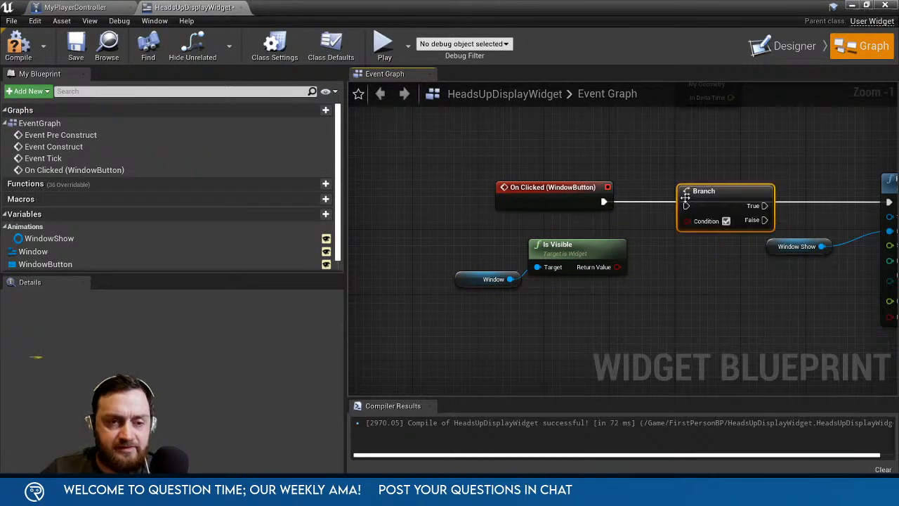
drag(686, 220, 606, 204)
drag(719, 197, 709, 193)
right_drag(740, 296, 541, 278)
drag(738, 317, 578, 216)
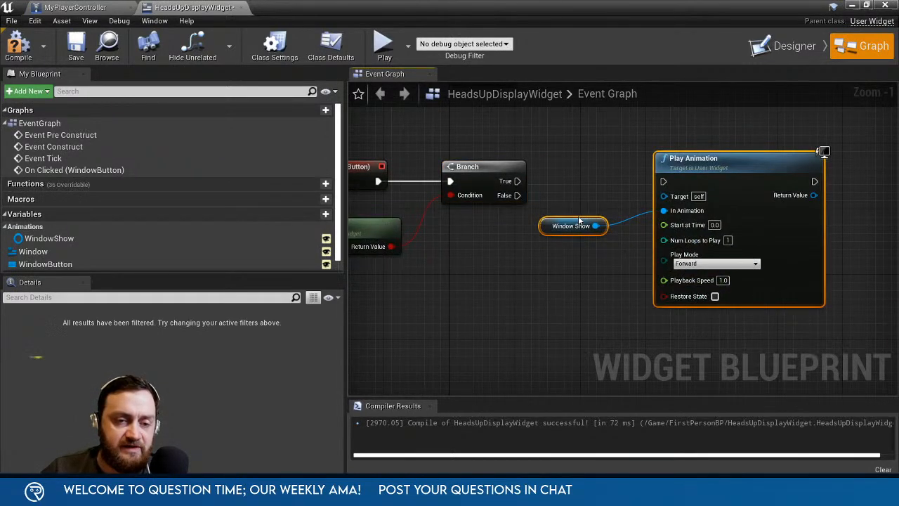
right_drag(493, 254, 613, 278)
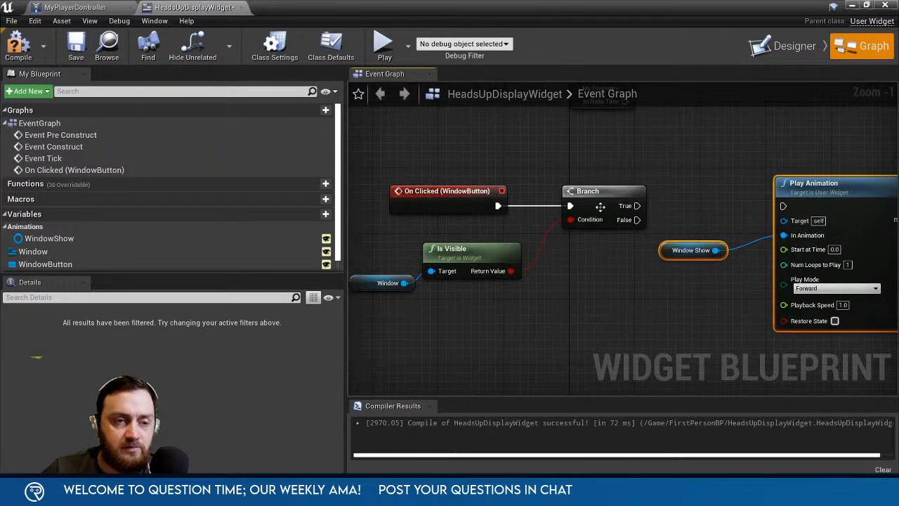
click(597, 205)
key(Delete)
Move the On Clicked (WindowButton) event closer to Play Animation and place the Window and Is Visible nodes lower beneath it.
drag(451, 208, 541, 208)
right_drag(554, 302, 607, 273)
drag(504, 301, 439, 237)
drag(543, 230, 615, 279)
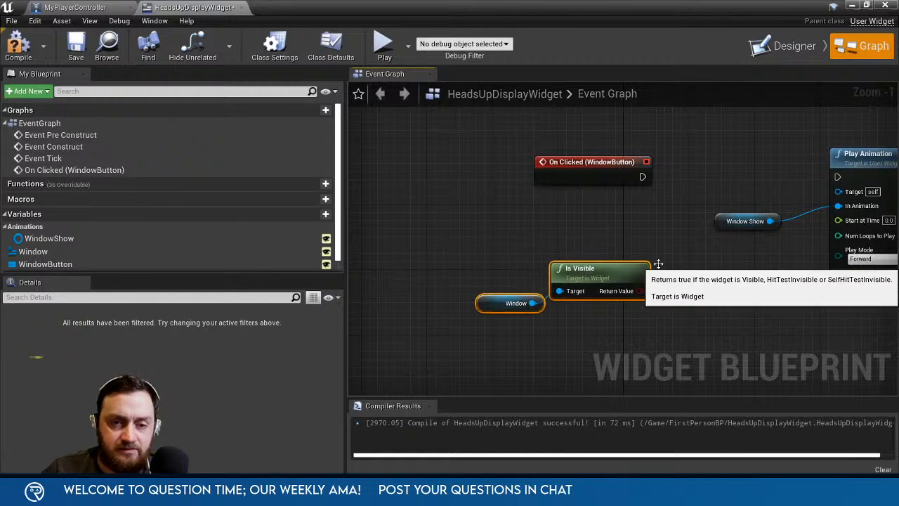
Add a Select node that uses the Is Visible return value as its index.
right_drag(696, 253, 618, 209)
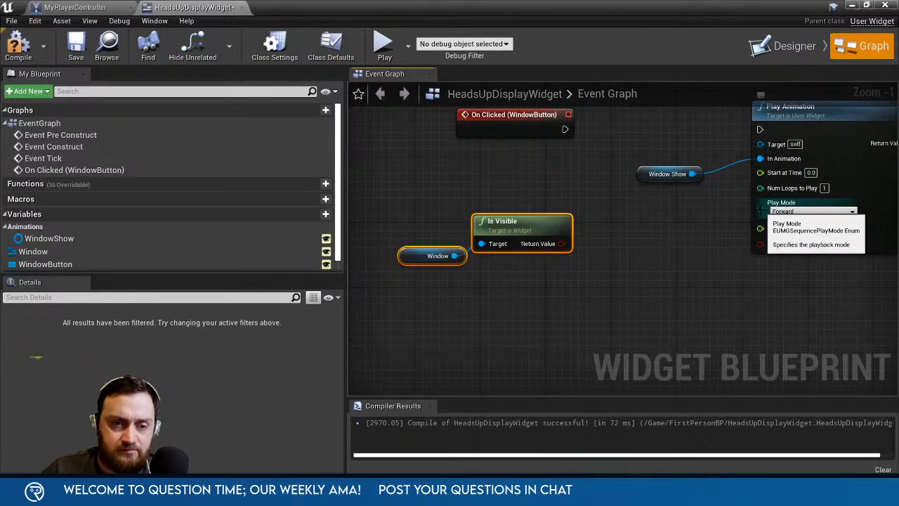
right_drag(538, 261, 612, 229)
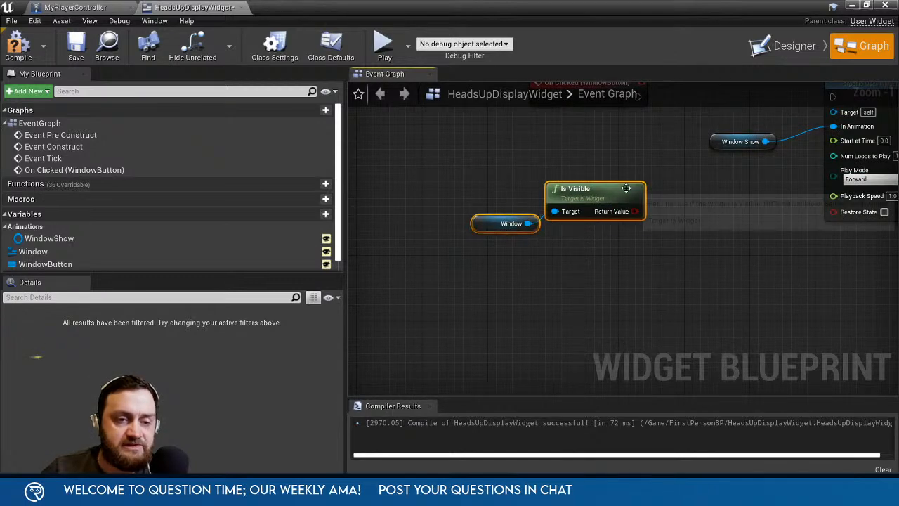
drag(630, 217, 648, 202)
text(select)
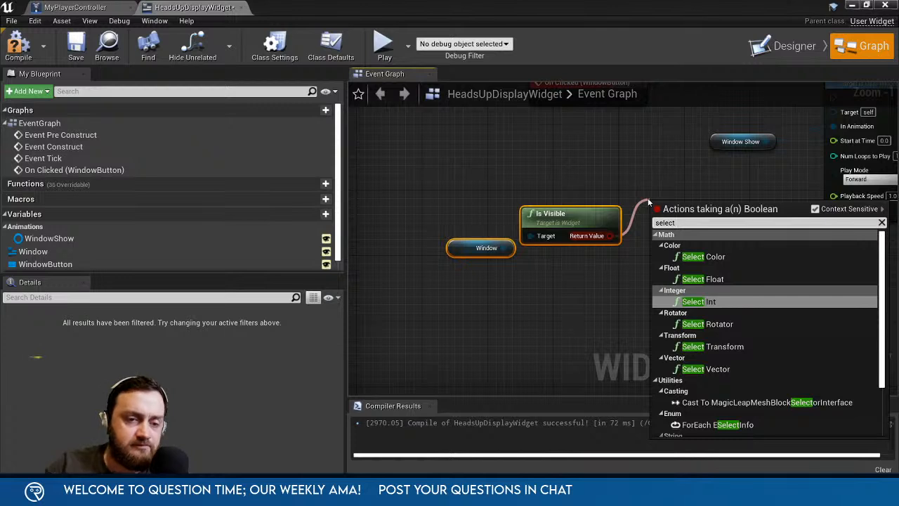
scroll(706, 365, down, 3)
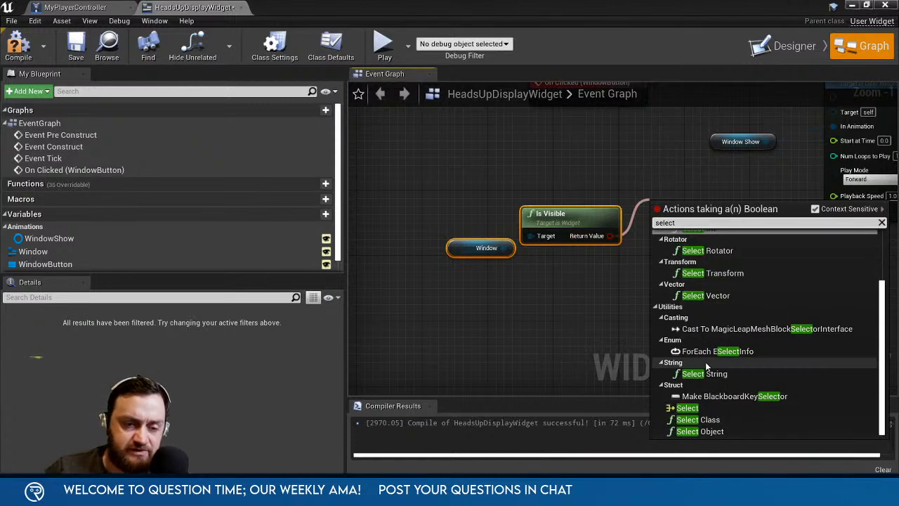
click(685, 408)
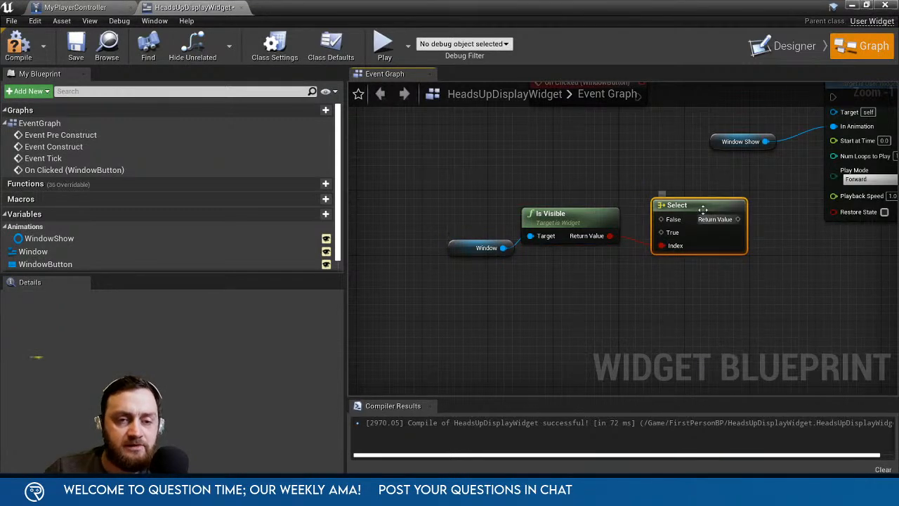
Position the Select node beside Play Animation and connect its return value to the Play Mode input.
drag(703, 210, 654, 144)
right_drag(671, 251, 619, 272)
drag(619, 274, 457, 190)
drag(607, 204, 592, 256)
drag(619, 217, 781, 198)
Tuck the Window and Is Visible nodes below Select, and set Select's True option to Reverse.
drag(534, 279, 485, 288)
click(455, 310)
ctrl+click(538, 277)
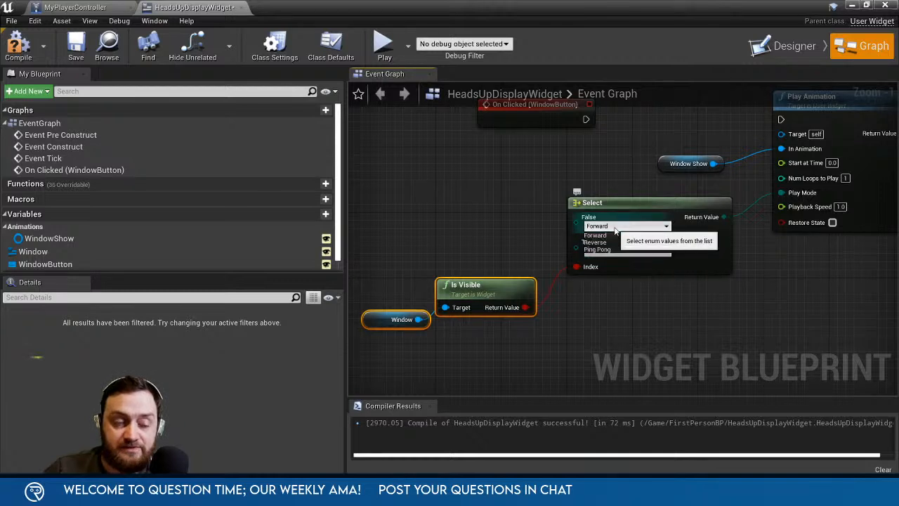
click(620, 251)
click(602, 267)
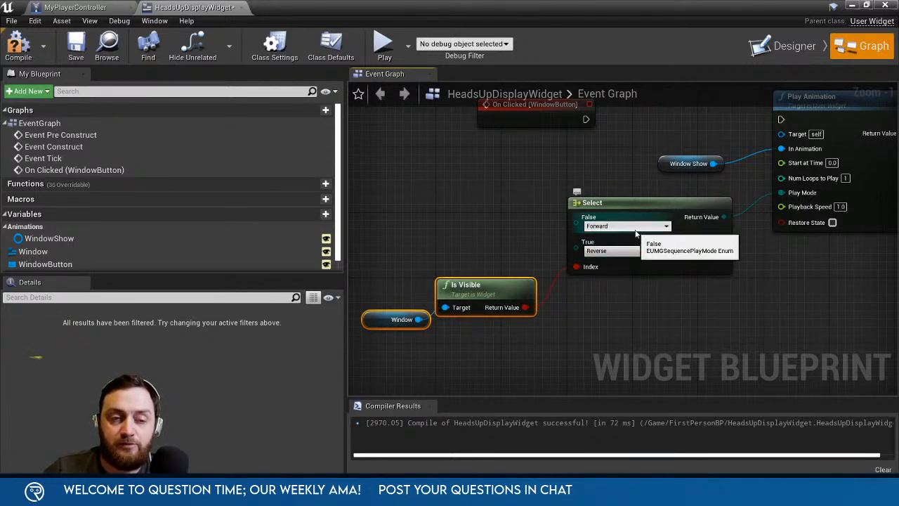
Reconnect On Clicked (WindowButton) directly to Play Animation and compile the widget.
right_drag(619, 250, 603, 278)
drag(569, 150, 764, 152)
right_drag(878, 232, 708, 232)
click(18, 45)
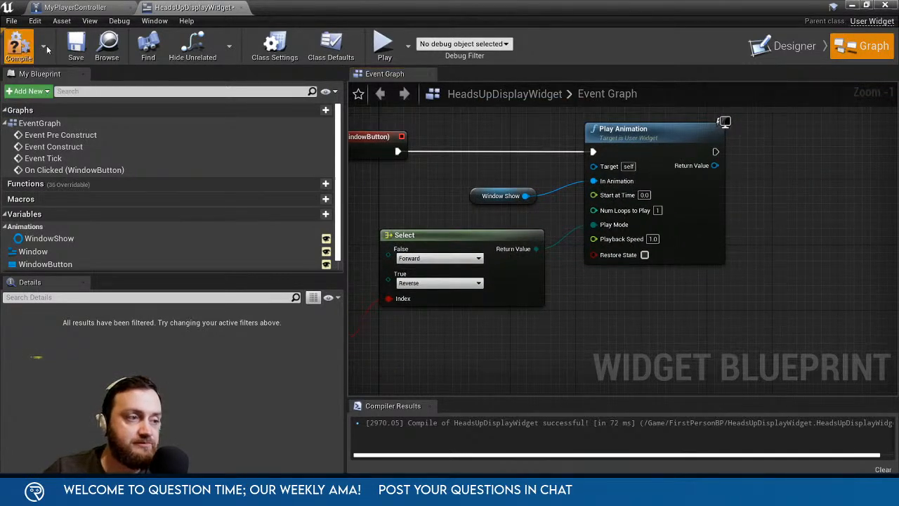
Play the level, trigger the green HUD button several times to test toggling the window open and closed, and stop the preview.
click(851, 5)
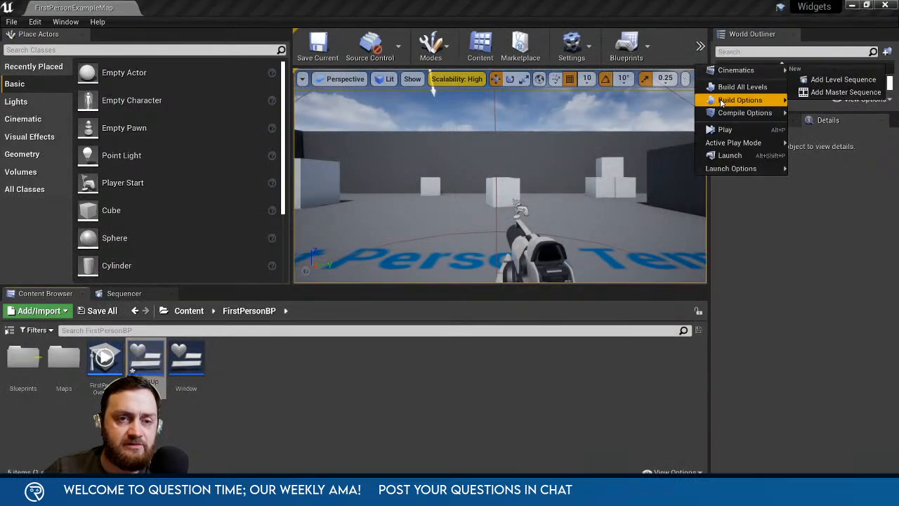
click(314, 262)
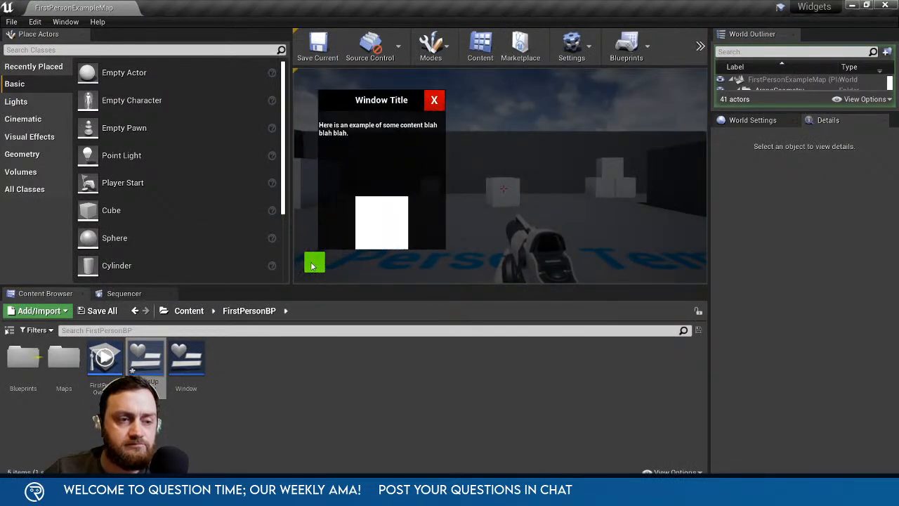
click(314, 263)
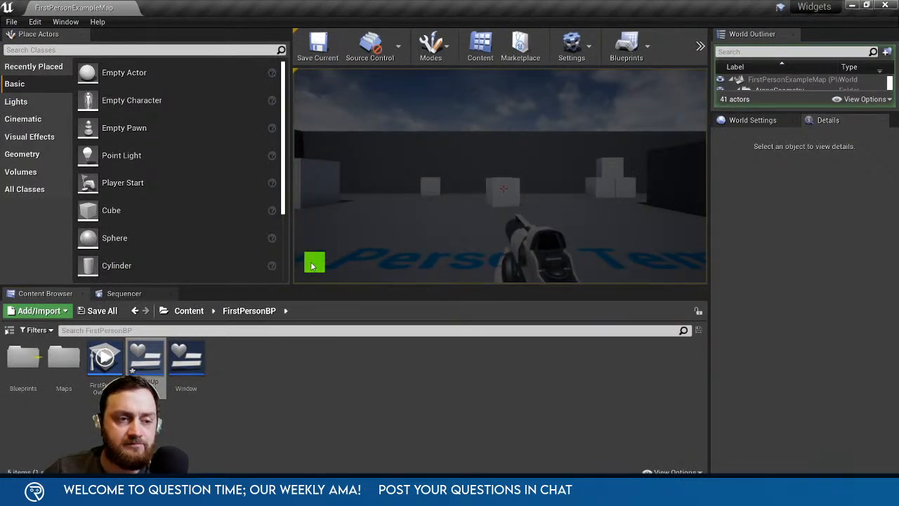
click(312, 265)
click(311, 265)
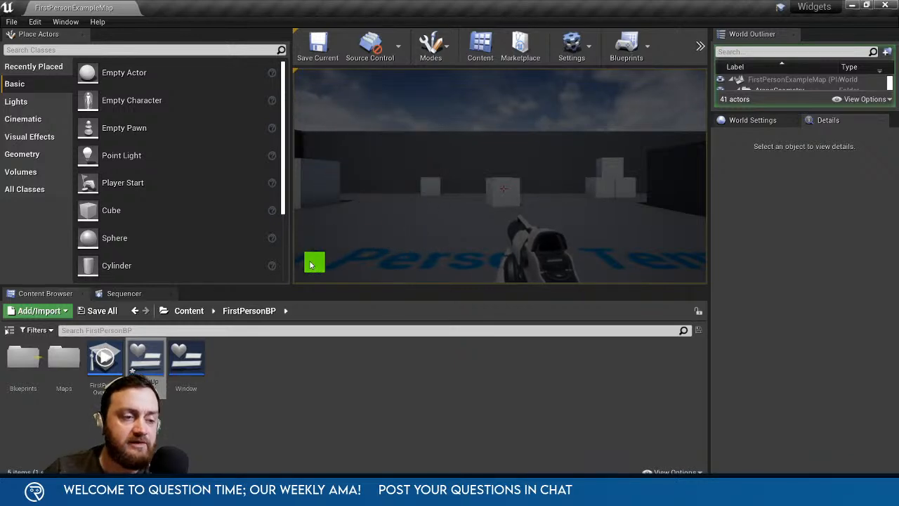
key(Escape)
In the HeadsUpDisplayWidget designer, key the Window's visibility to Hidden at 0.00 in the WindowShow animation.
double_click(146, 358)
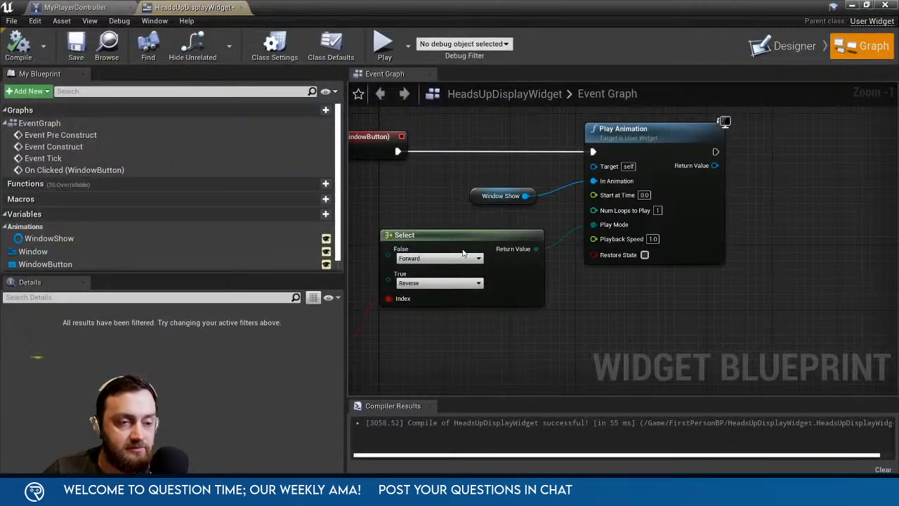
click(75, 8)
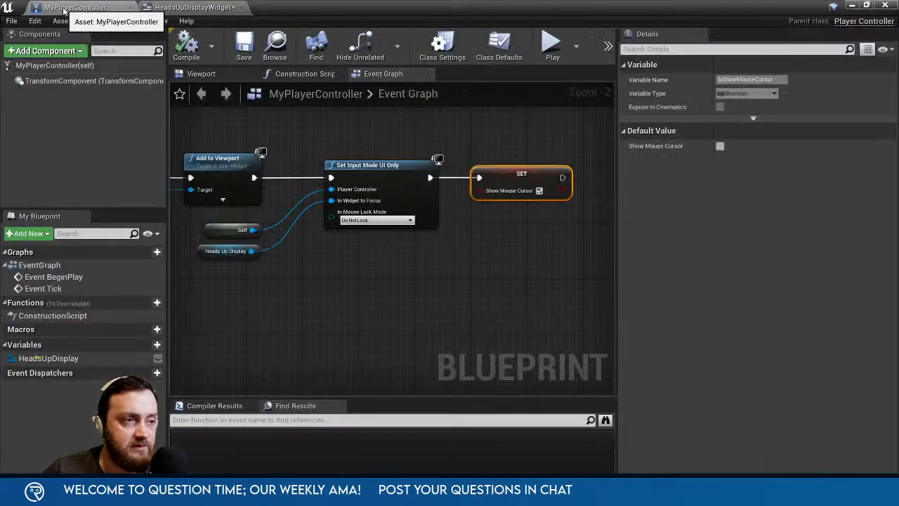
click(160, 8)
scroll(534, 285, down, 4)
right_drag(561, 302, 650, 329)
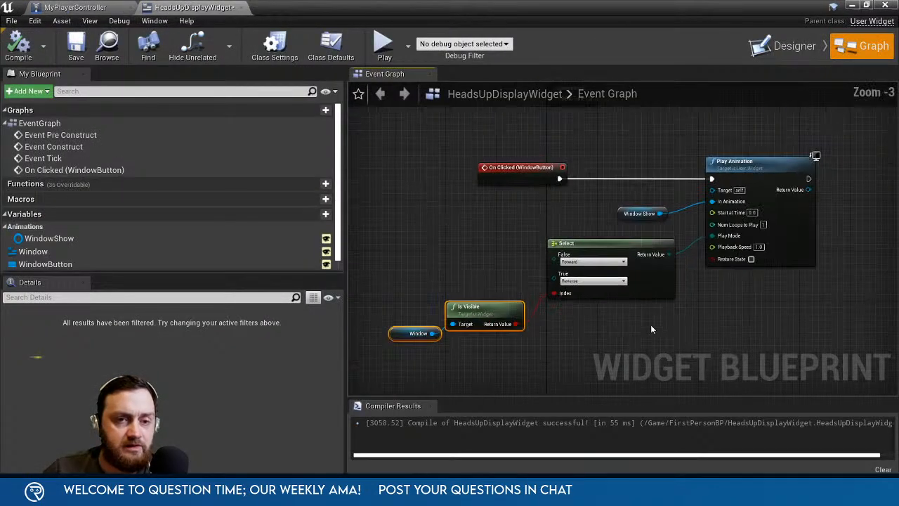
click(795, 46)
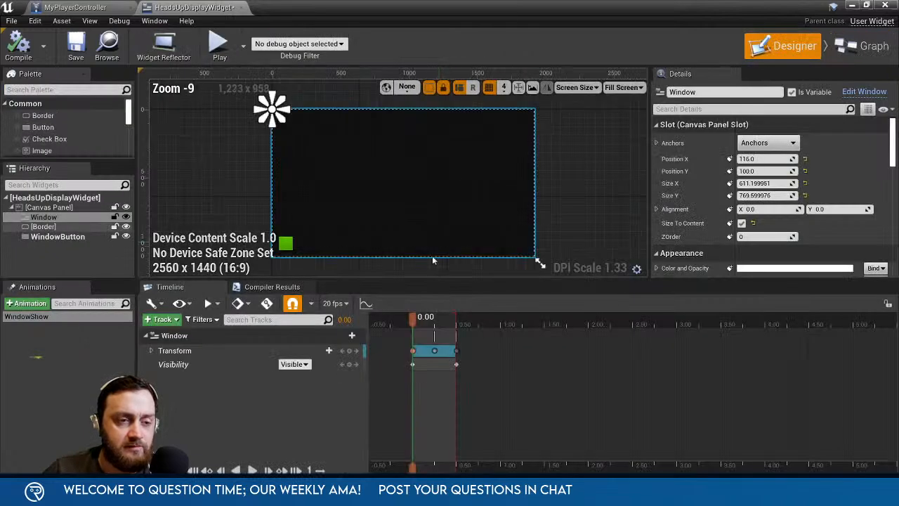
click(285, 245)
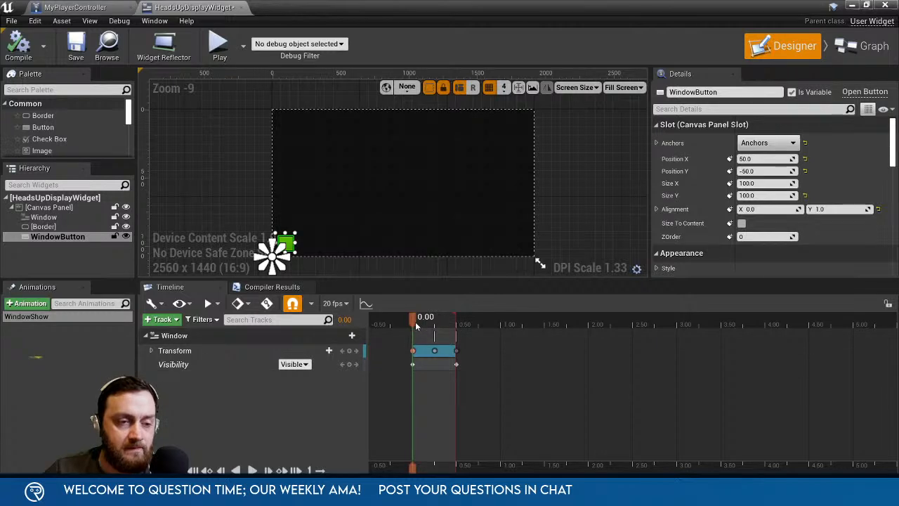
mouse_move(416, 325)
mouse_down()
mouse_move(457, 325)
mouse_move(424, 334)
mouse_up()
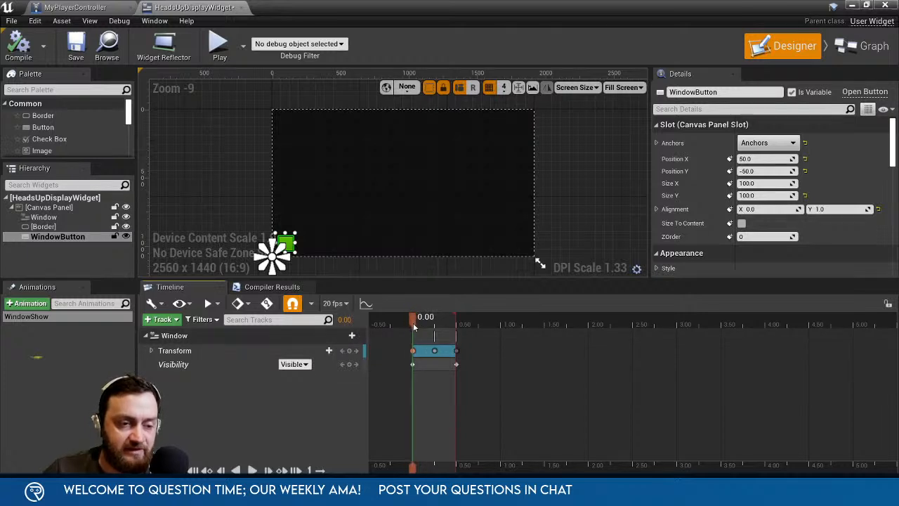
click(301, 364)
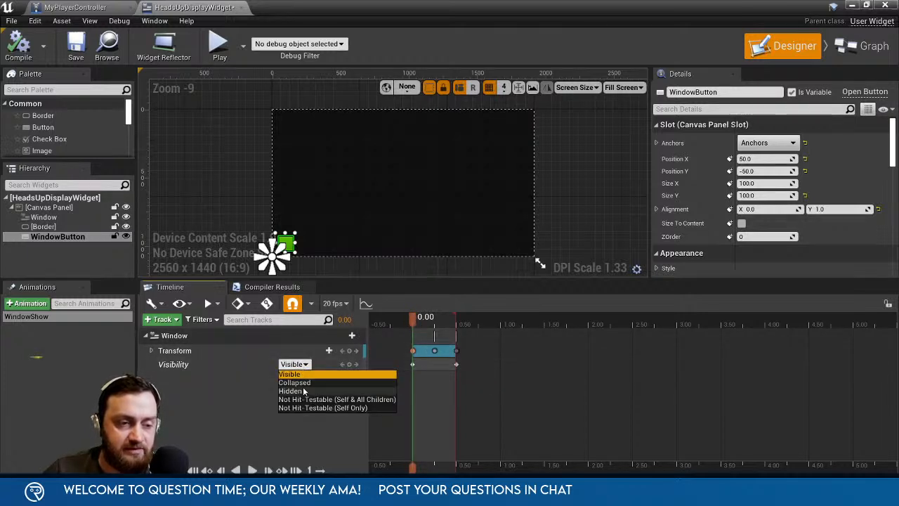
click(303, 390)
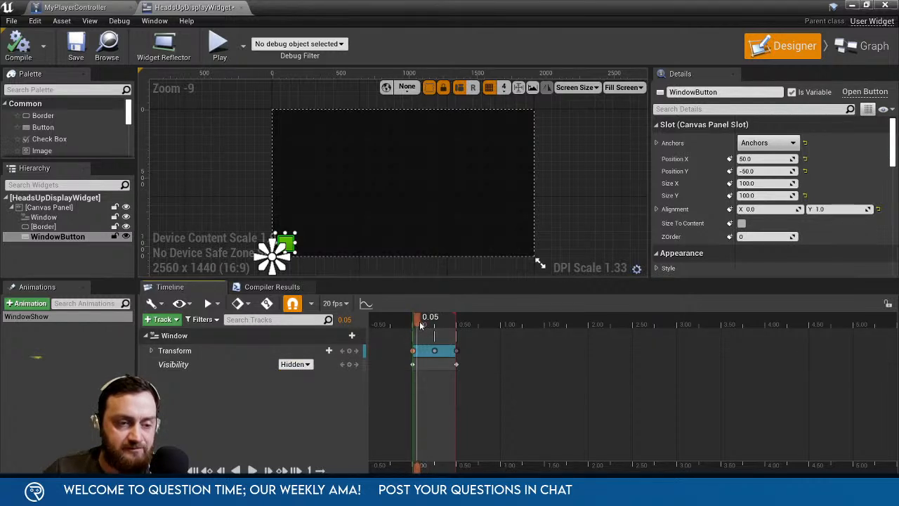
Key the Window's visibility to Visible at 0.05 in WindowShow and save the widget.
click(301, 364)
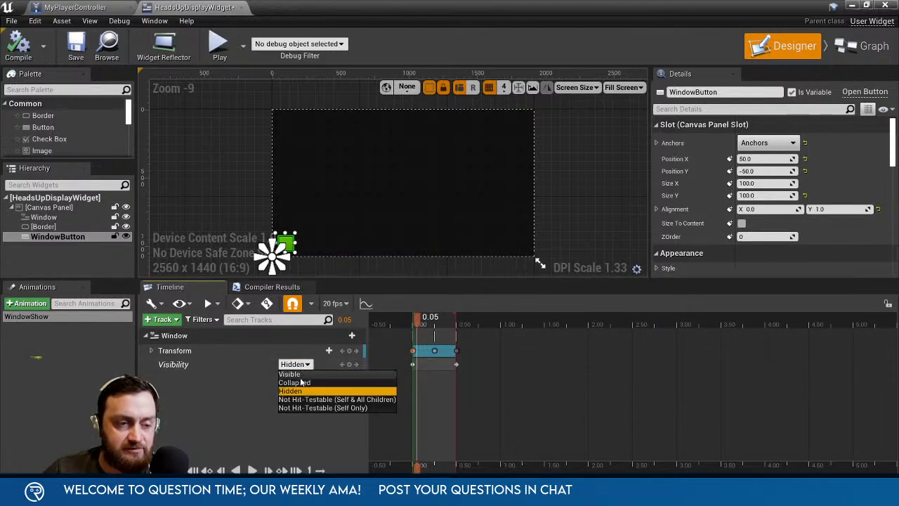
click(301, 374)
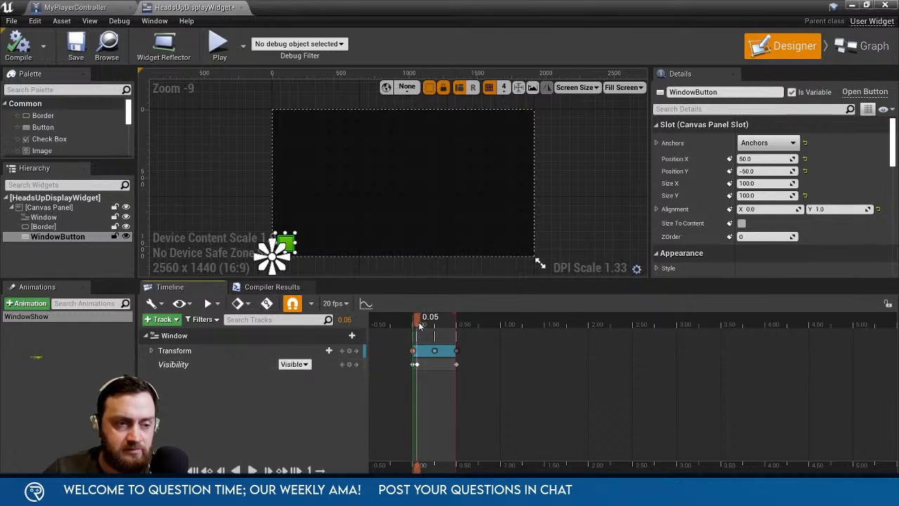
mouse_move(419, 325)
mouse_down()
mouse_move(447, 325)
mouse_move(418, 332)
mouse_up()
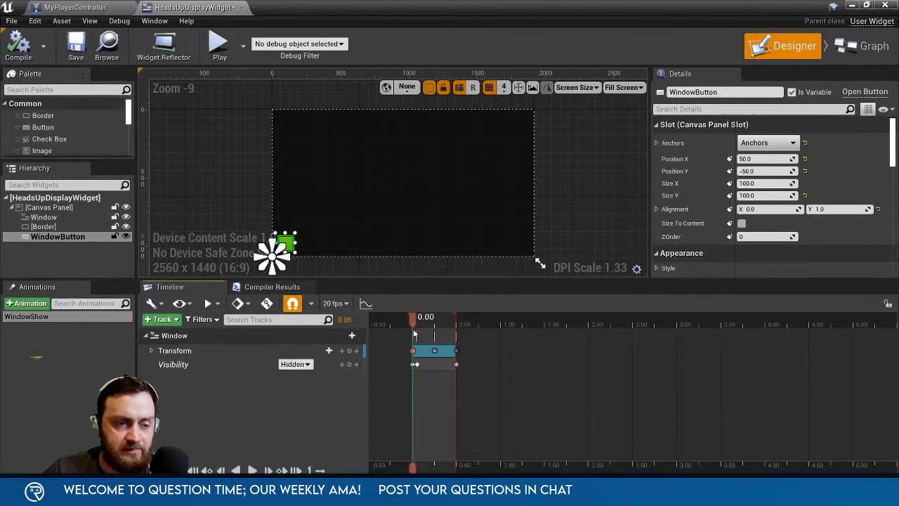
click(76, 48)
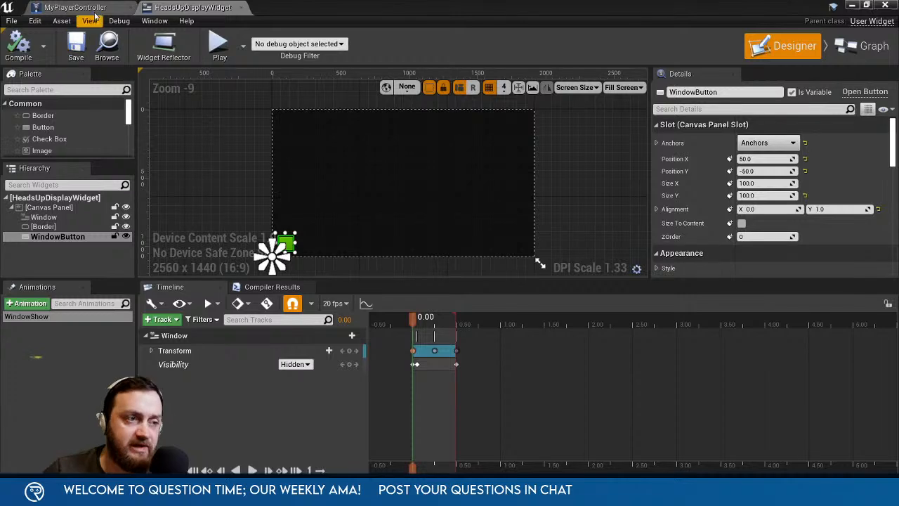
Play the level, toggle the window repeatedly with the green button, try its red X button, and stop the preview.
click(851, 5)
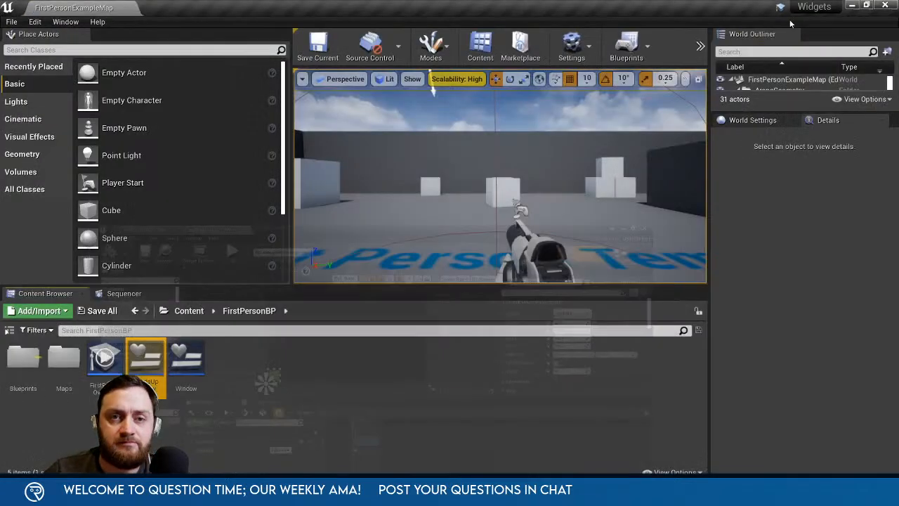
click(700, 47)
click(723, 130)
click(322, 263)
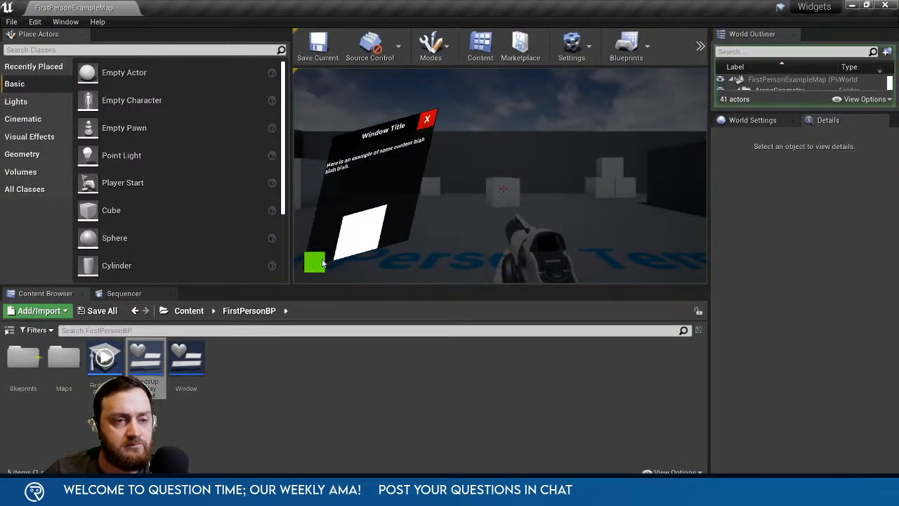
click(320, 265)
click(320, 265)
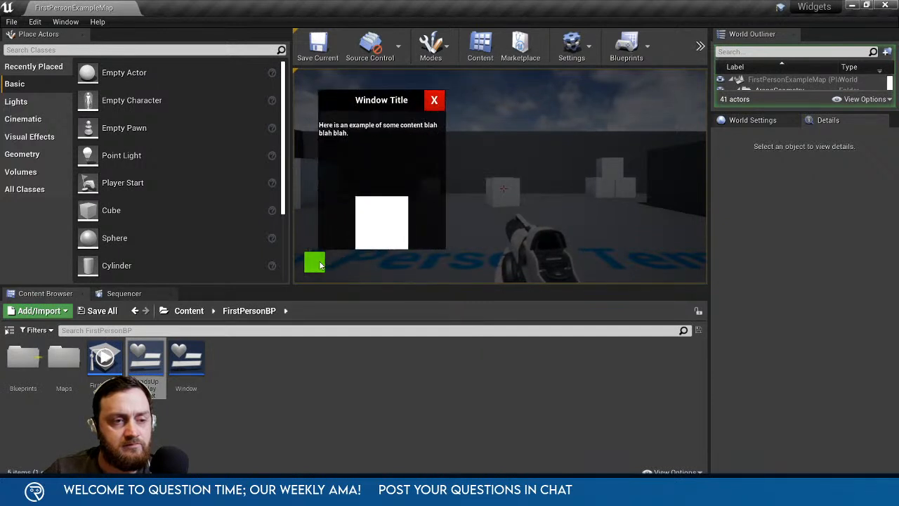
click(319, 266)
click(317, 267)
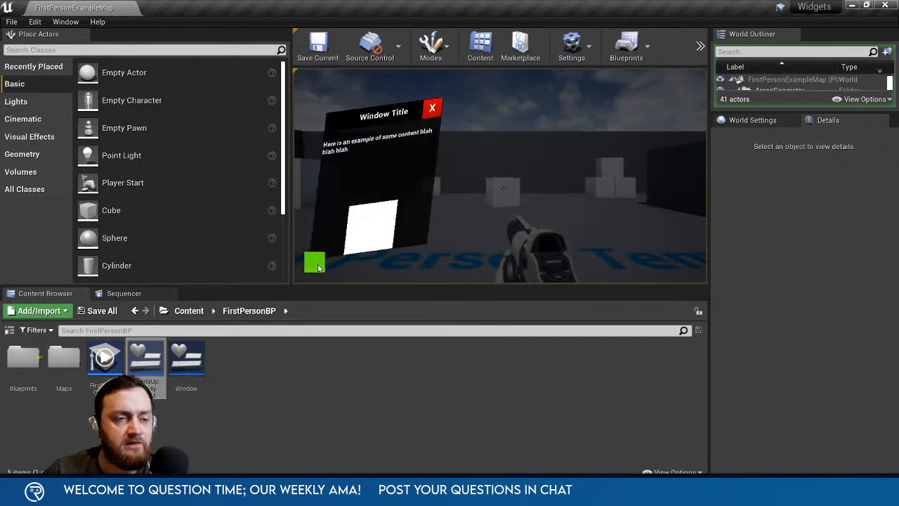
click(434, 102)
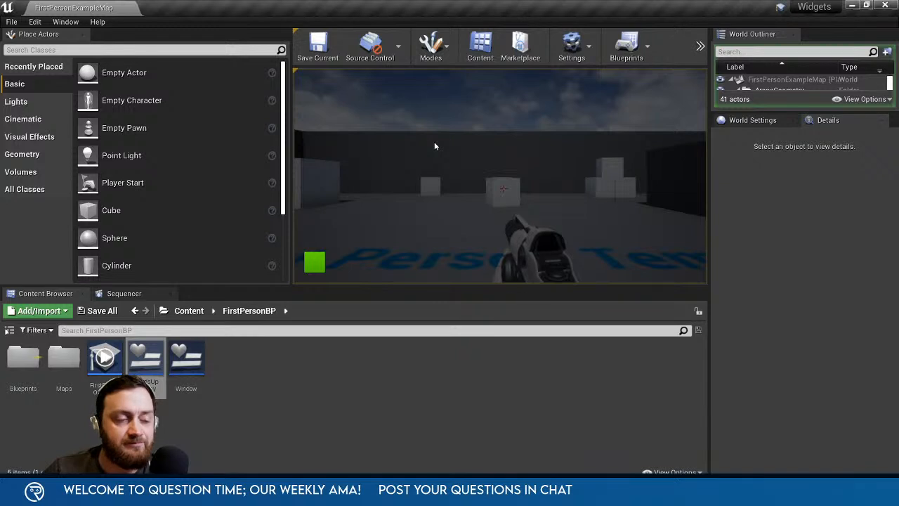
key(Escape)
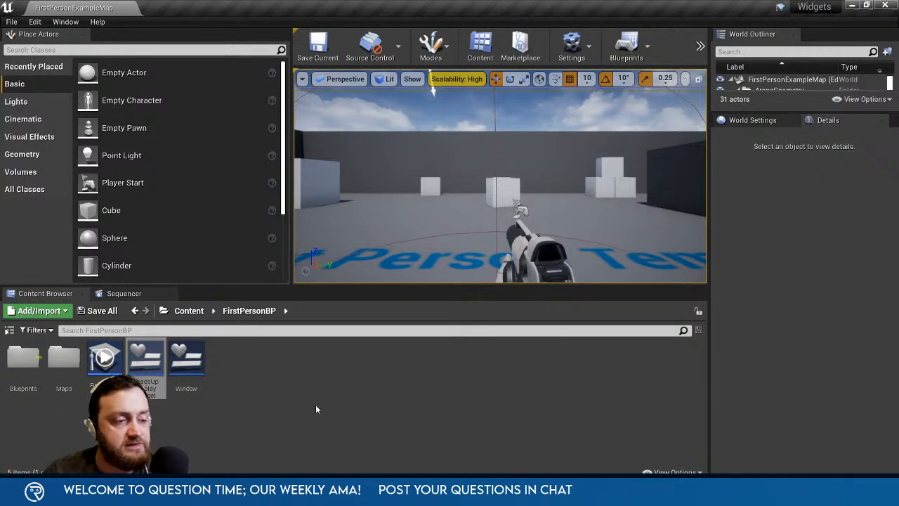
Open the Window widget's event graph and delete the Remove from Parent node.
double_click(201, 358)
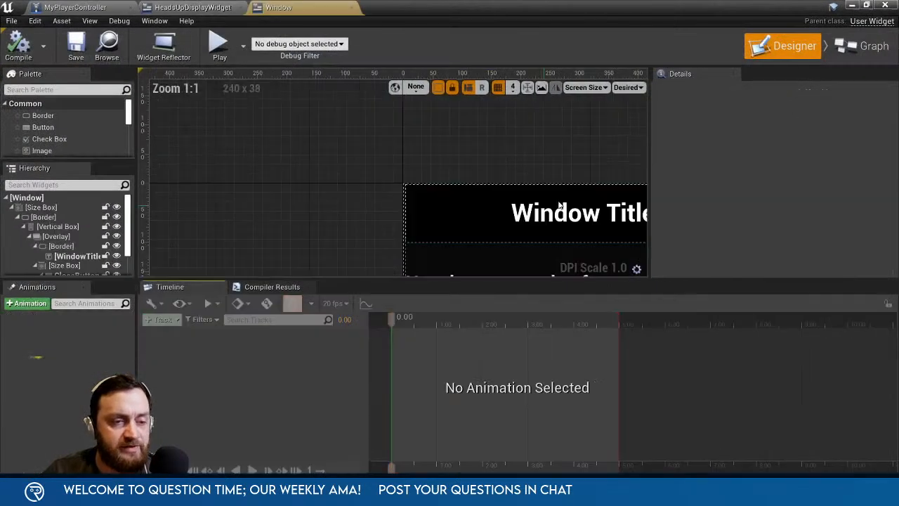
click(871, 47)
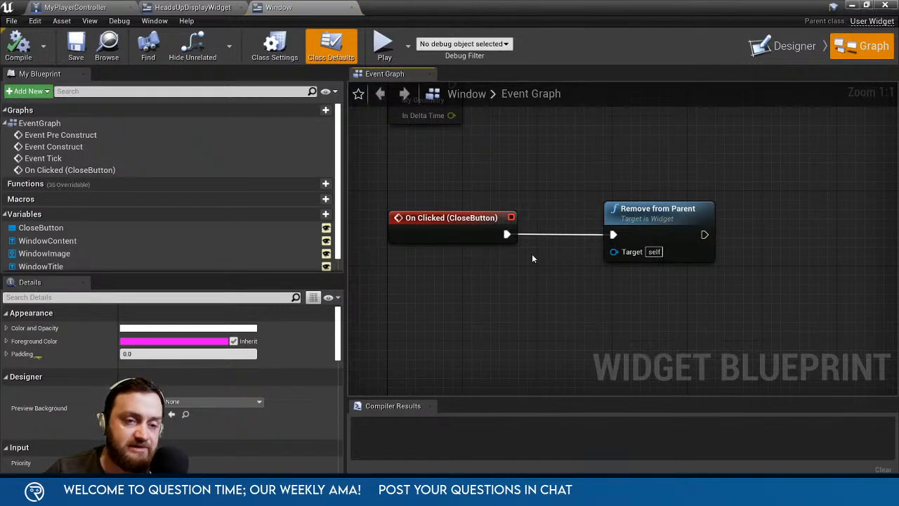
click(642, 222)
key(Delete)
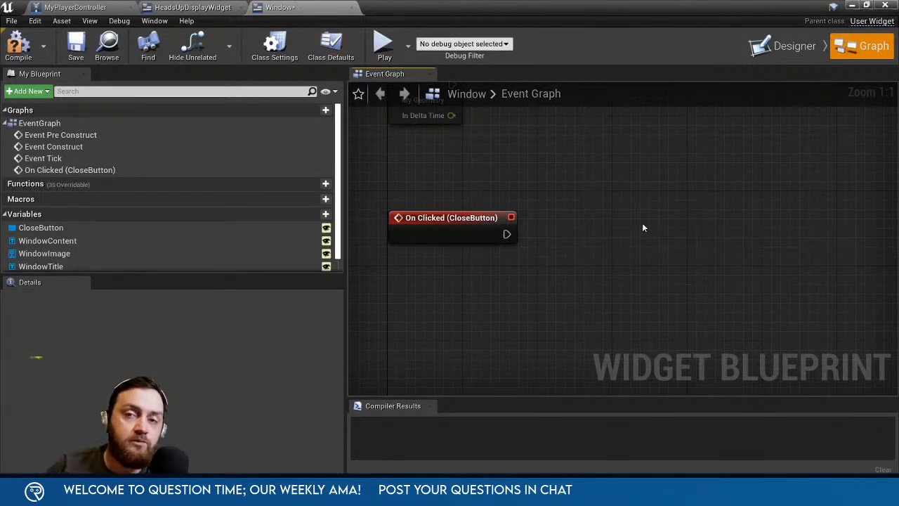
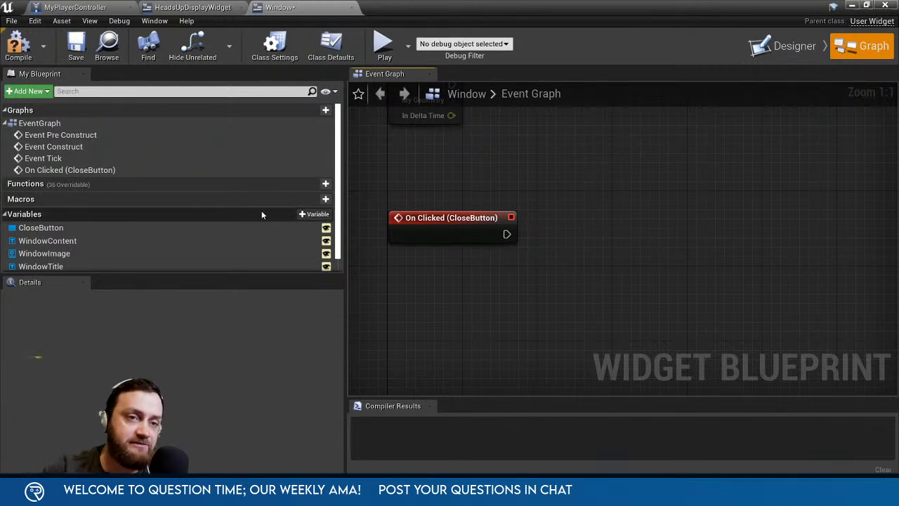
Add an event dispatcher named CloseWindow to the Window widget.
scroll(178, 230, down, 1)
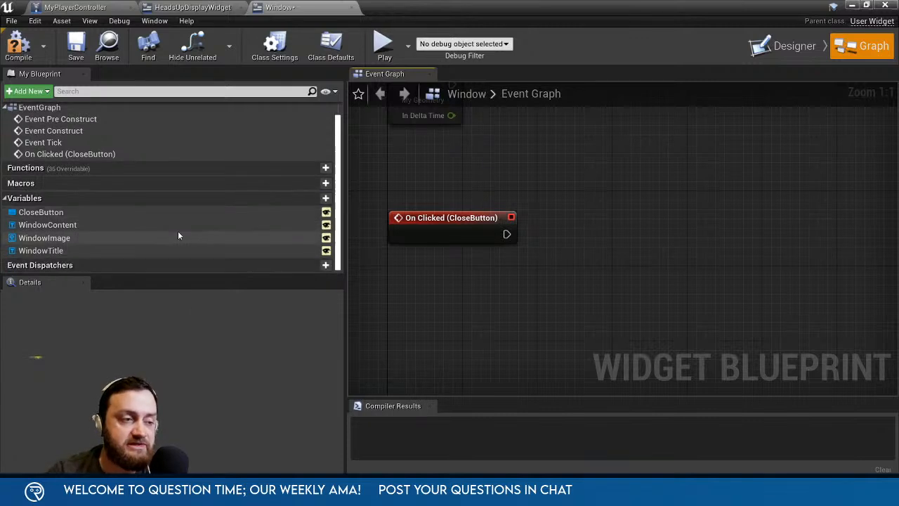
click(302, 266)
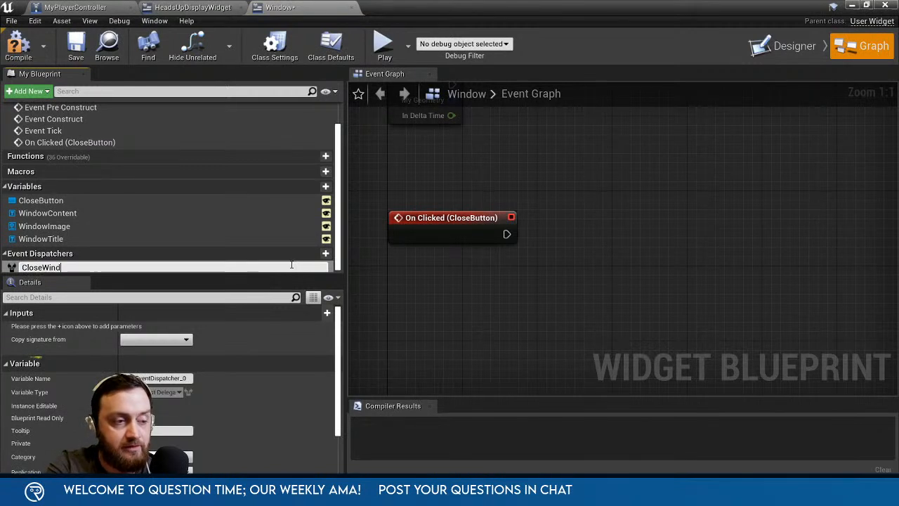
text(CloseWindow)
key(Return)
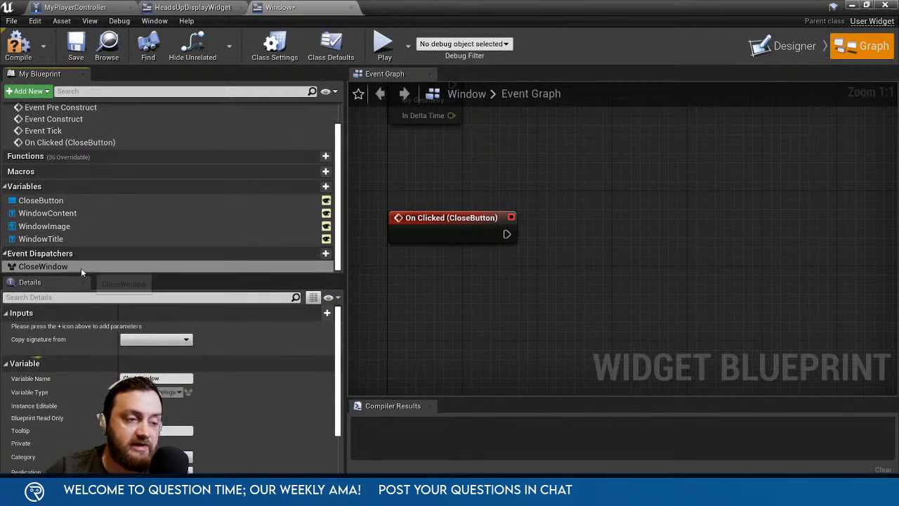
Call the CloseWindow dispatcher from On Clicked (CloseButton), align the two nodes, and compile the Window widget.
drag(81, 267, 507, 235)
click(580, 238)
key(q)
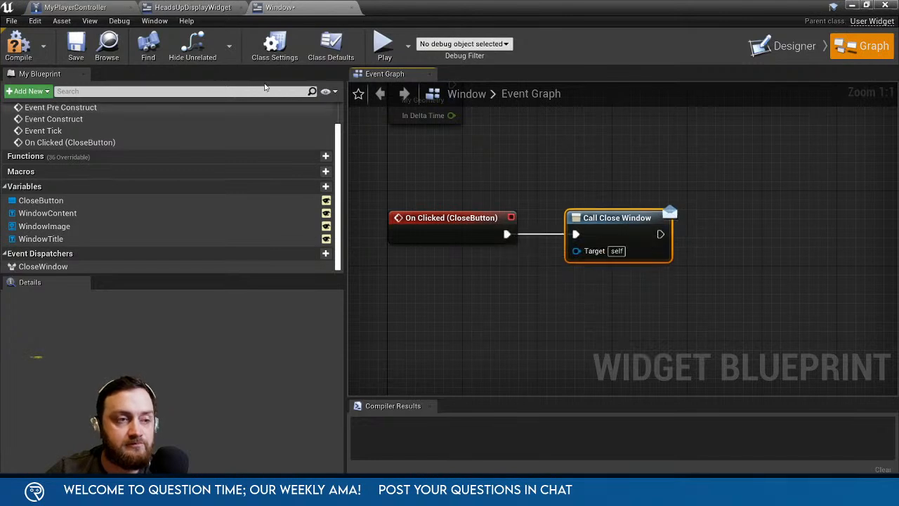
click(18, 45)
In the HeadsUpDisplayWidget event graph, move the Event Construct node to a clear area beside the other events.
click(223, 9)
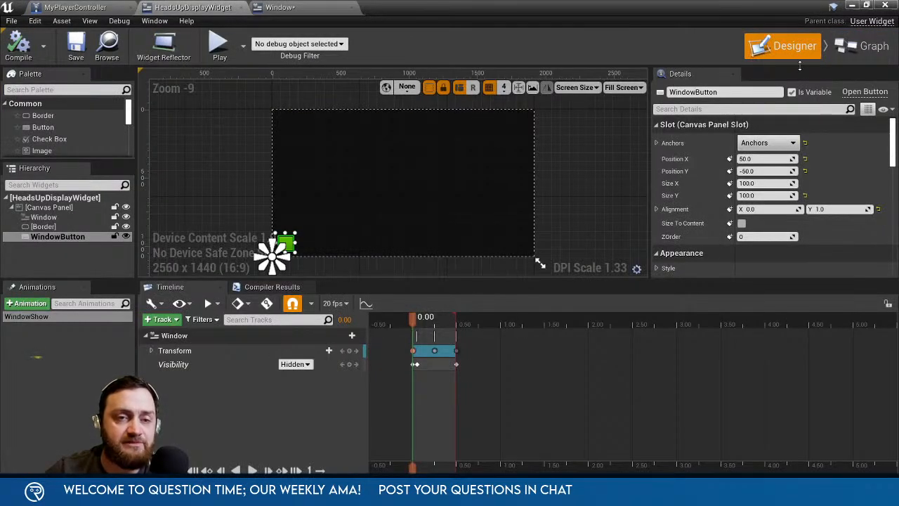
click(855, 49)
scroll(628, 328, down, 3)
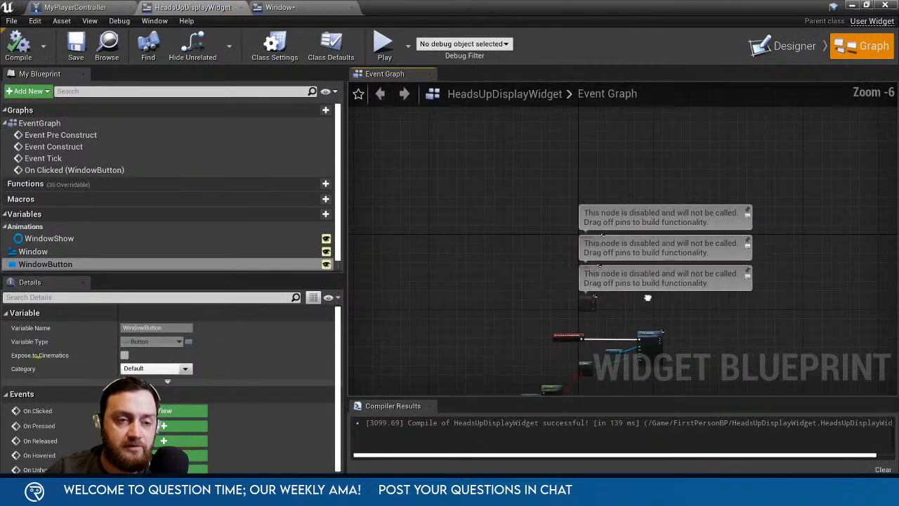
scroll(385, 259, up, 4)
drag(386, 257, 621, 229)
right_drag(641, 284, 410, 287)
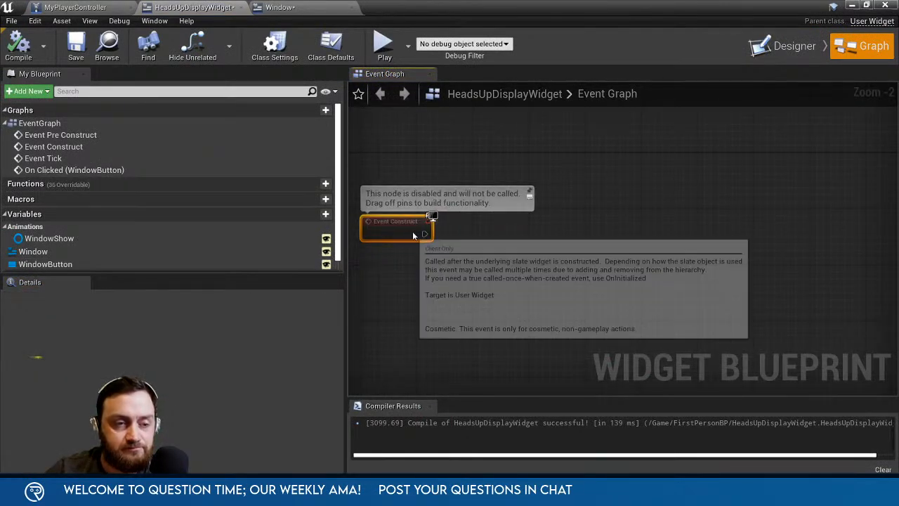
drag(412, 233, 454, 226)
Add a Window reference with a Bind Event to Close Window node and connect Event Construct to it.
ctrl+drag(34, 252, 435, 254)
drag(506, 248, 520, 231)
text(bind event)
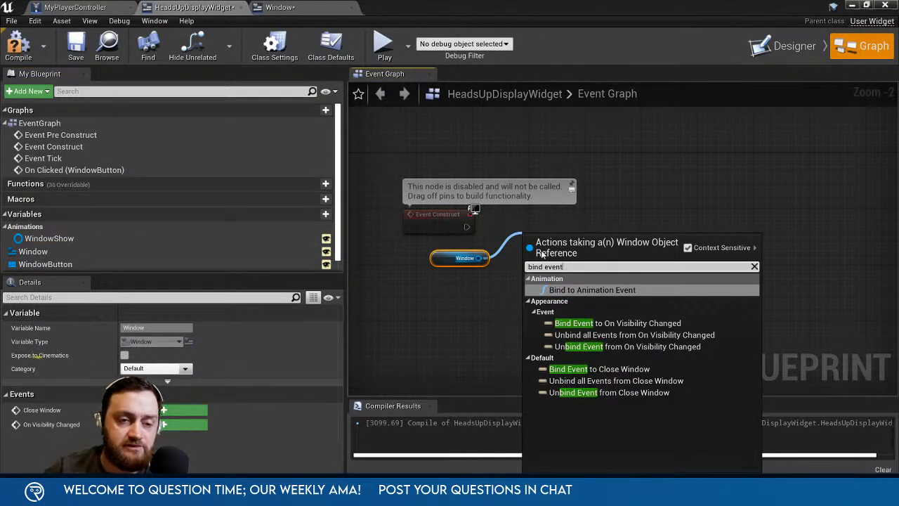
click(627, 368)
drag(586, 256, 586, 228)
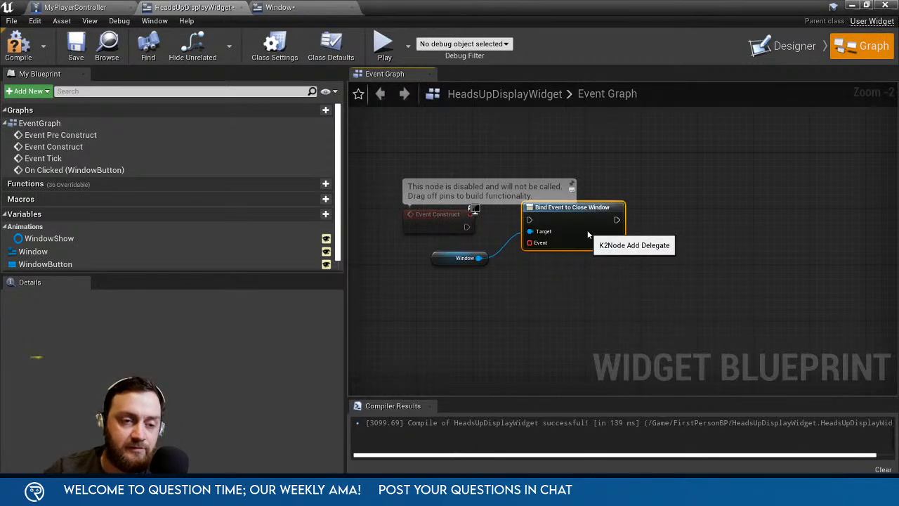
drag(528, 220, 466, 226)
drag(572, 219, 580, 225)
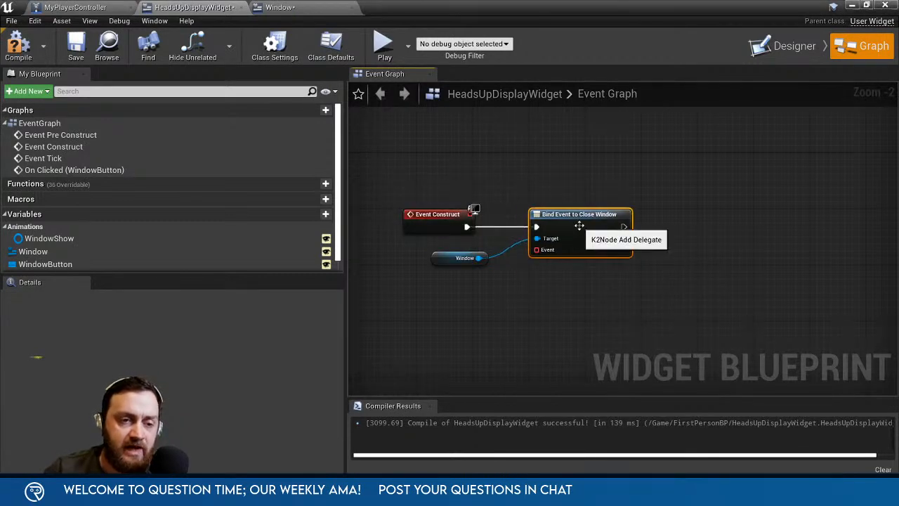
Move the On Clicked (WindowButton) node group, including Play Animation and Select, below the Event Construct nodes.
right_drag(530, 268, 700, 231)
scroll(700, 232, down, 3)
right_drag(494, 331, 521, 225)
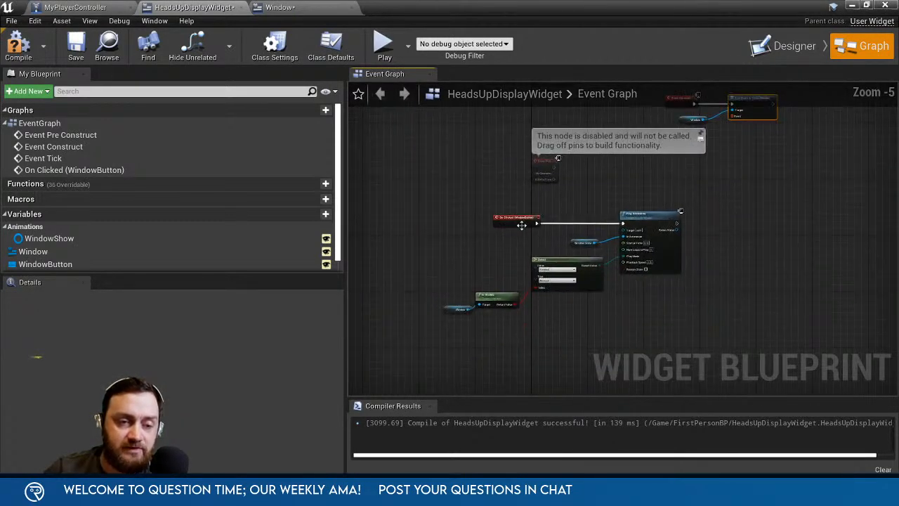
scroll(516, 222, up, 2)
right_drag(703, 333, 653, 269)
drag(742, 325, 360, 132)
drag(515, 153, 712, 109)
right_drag(642, 200, 480, 316)
right_drag(593, 198, 450, 302)
Attach a Create Event node to the Bind Event to Close Window node and look through its available functions.
drag(585, 184, 534, 226)
text(create)
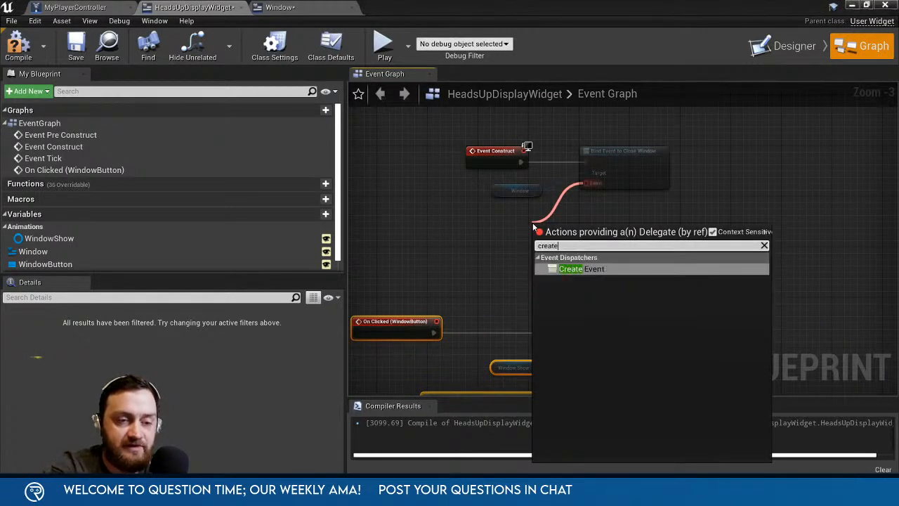
key(Return)
click(562, 259)
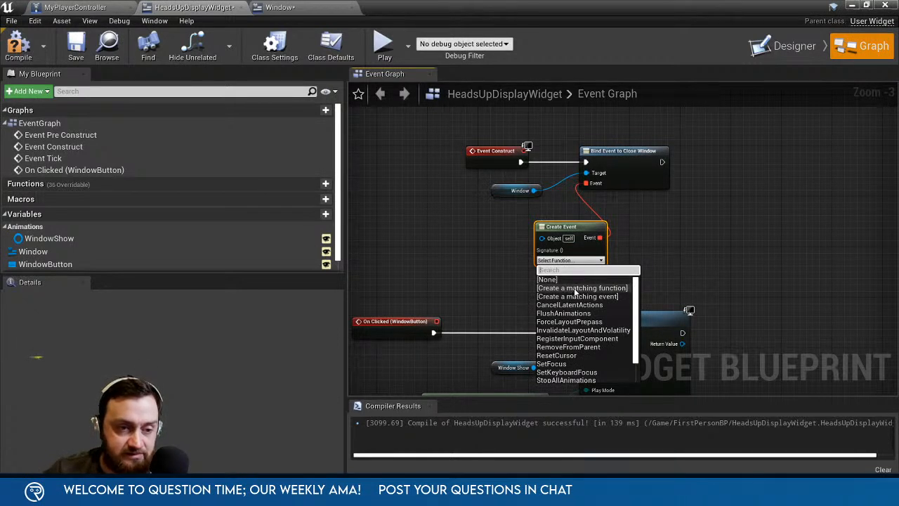
scroll(582, 348, down, 1)
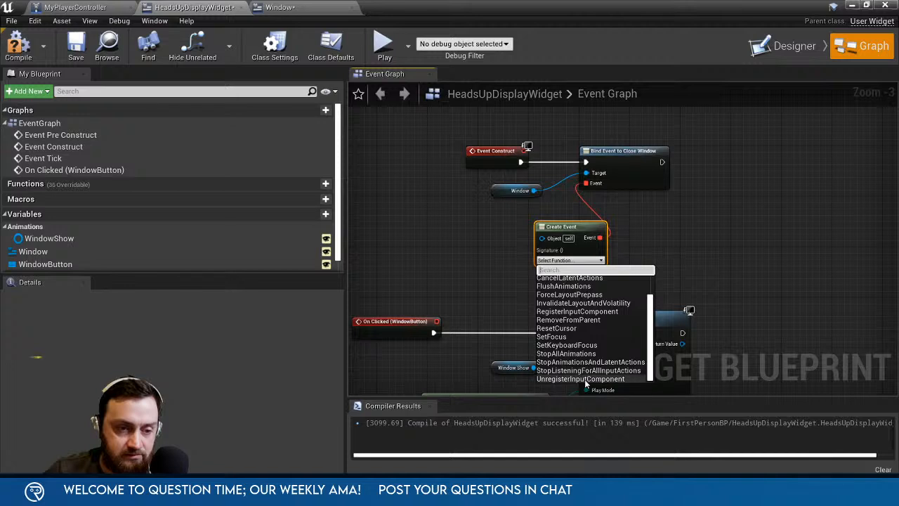
scroll(585, 383, up, 1)
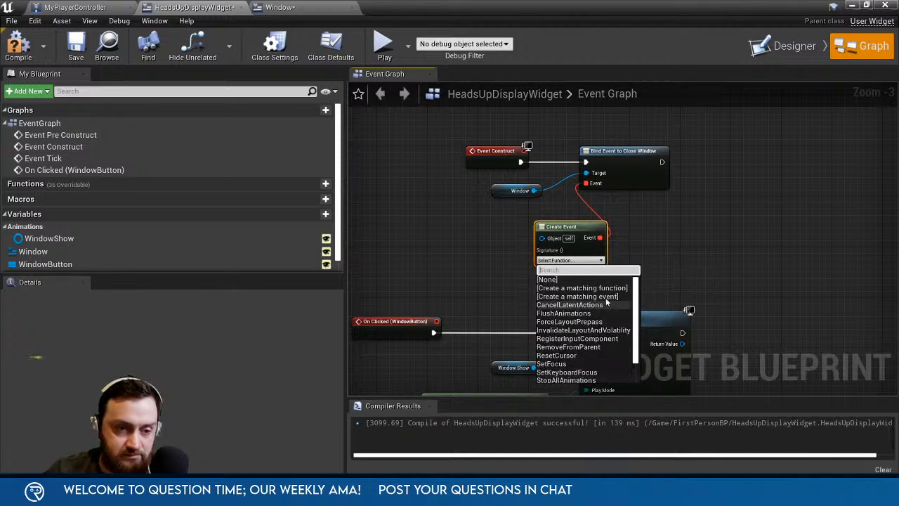
click(531, 354)
Try binding the On Clicked (WindowButton) delegate directly to Bind Event to Close Window, and delete the Create Event node.
drag(437, 322, 590, 184)
click(580, 227)
key(Delete)
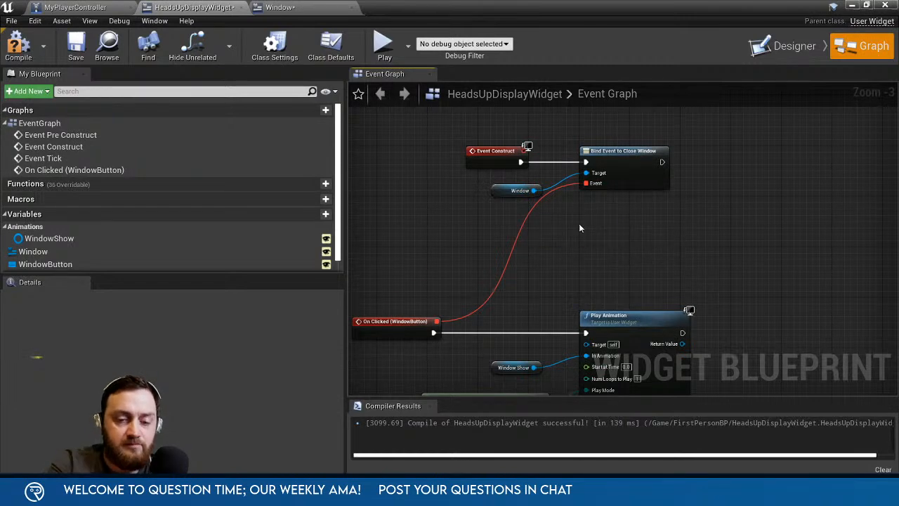
Delete the disabled Event Pre Construct and Event Tick nodes, and compile the HeadsUpDisplayWidget.
scroll(545, 247, down, 3)
right_drag(545, 247, 649, 123)
right_drag(726, 262, 672, 339)
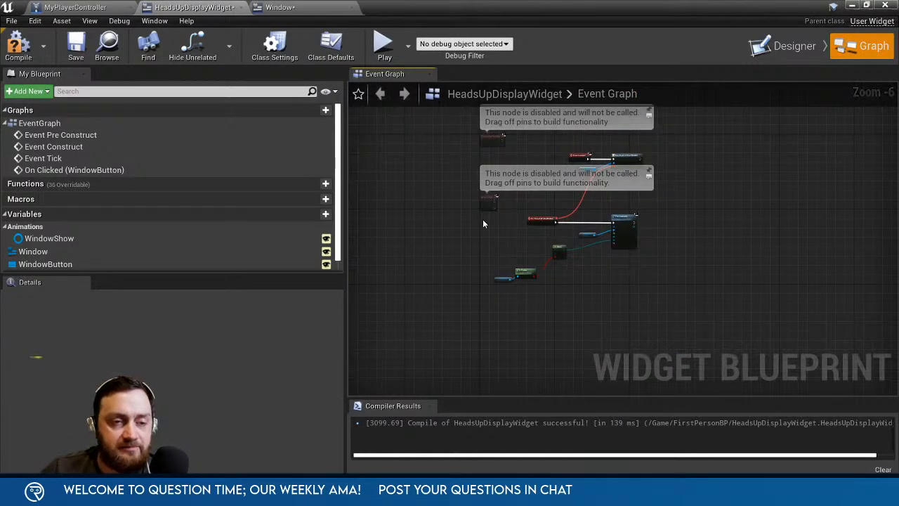
key(Delete)
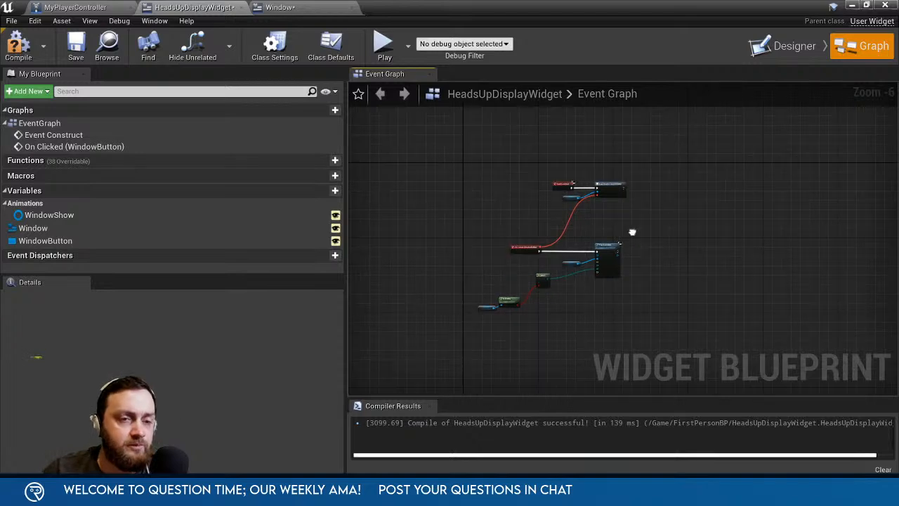
click(15, 47)
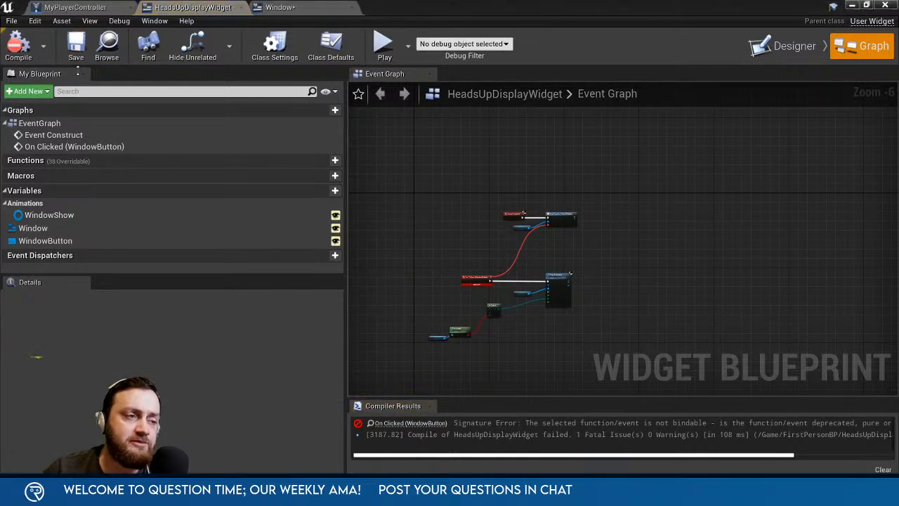
Disconnect the On Clicked (WindowButton) delegate from Bind Event to Close Window and attach a new custom event named ToggleWindow instead.
scroll(466, 276, up, 5)
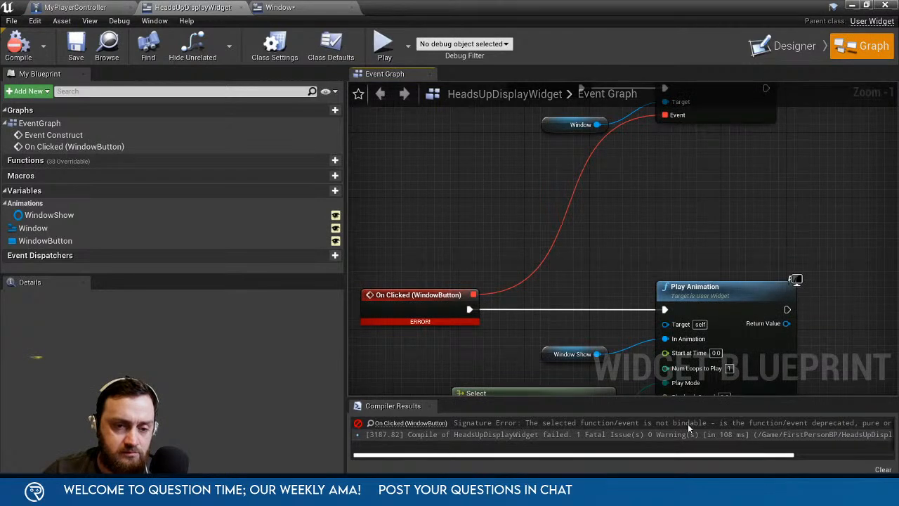
alt+click(472, 295)
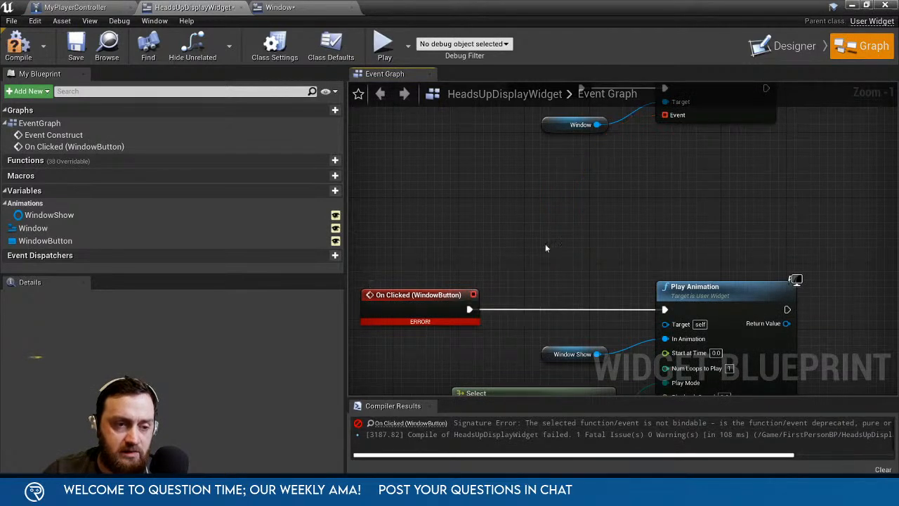
right_drag(630, 148, 648, 182)
drag(685, 150, 582, 250)
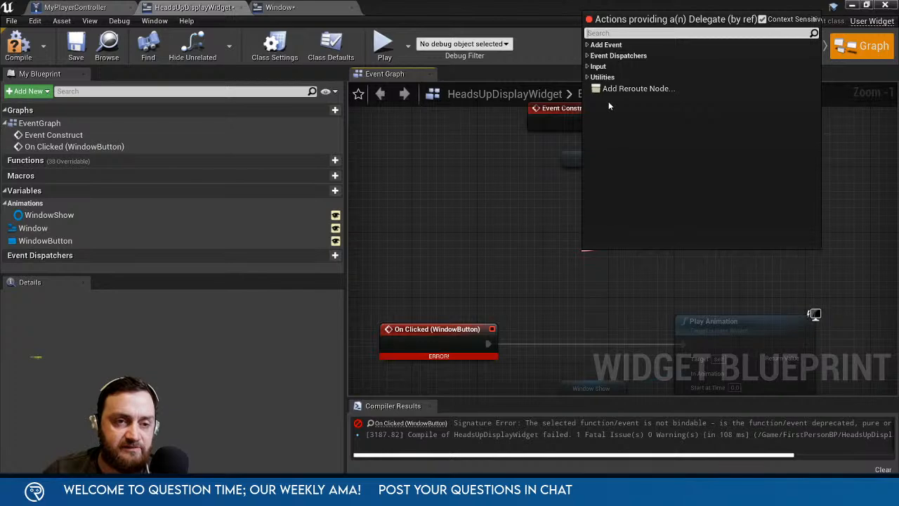
text(cust)
key(Return)
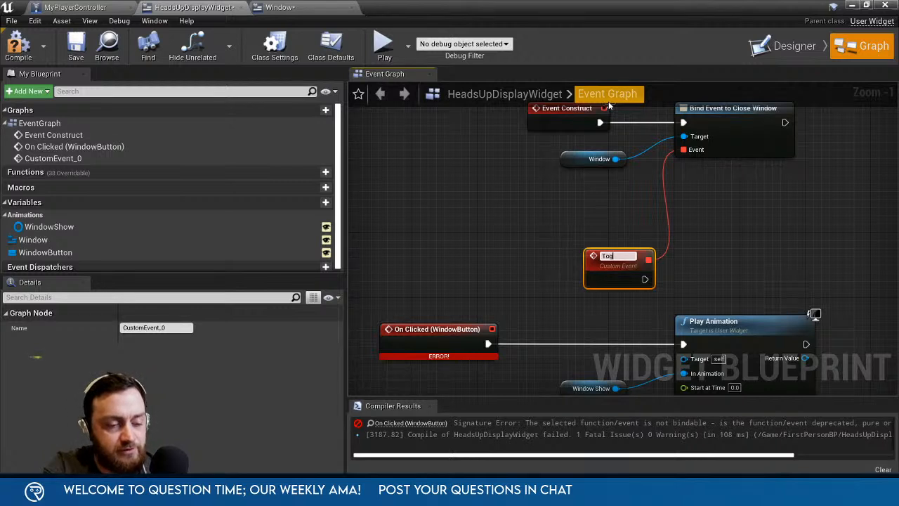
text(ToggleWindow)
key(Return)
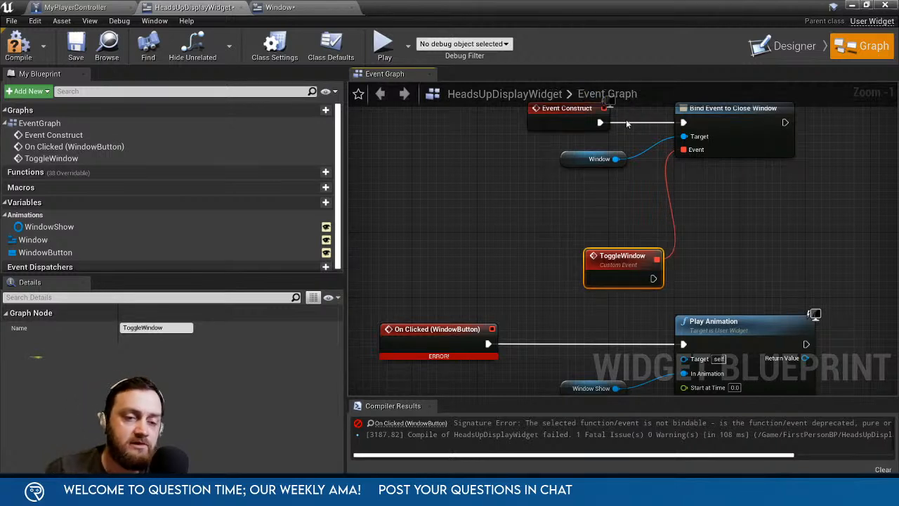
Connect ToggleWindow's execution output to Play Animation and place the event just above On Clicked (WindowButton).
drag(622, 274, 686, 343)
drag(503, 247, 458, 292)
right_drag(509, 278, 474, 338)
Feed the Close Window binding from a Create Event node set to ToggleWindow(), placed beneath the Window reference.
drag(647, 204, 628, 266)
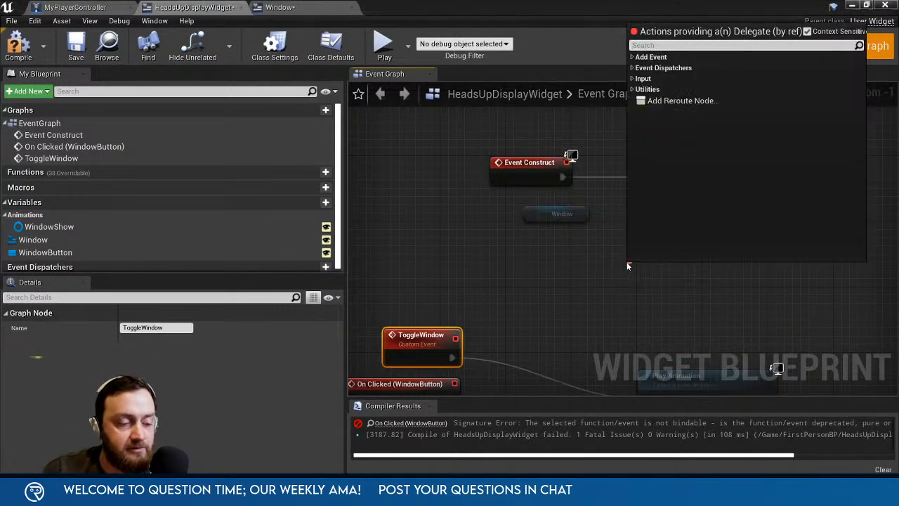
text(create)
key(Return)
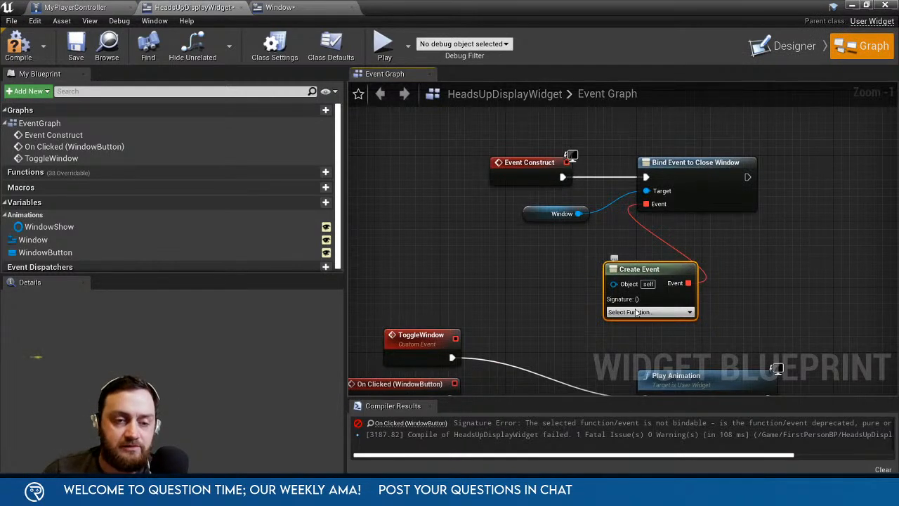
click(636, 313)
scroll(656, 398, down, 2)
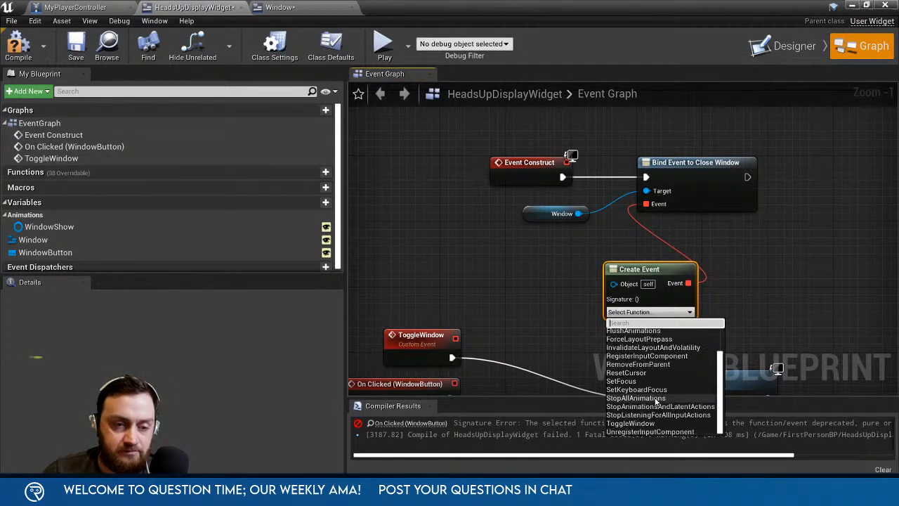
click(630, 423)
drag(653, 270, 588, 253)
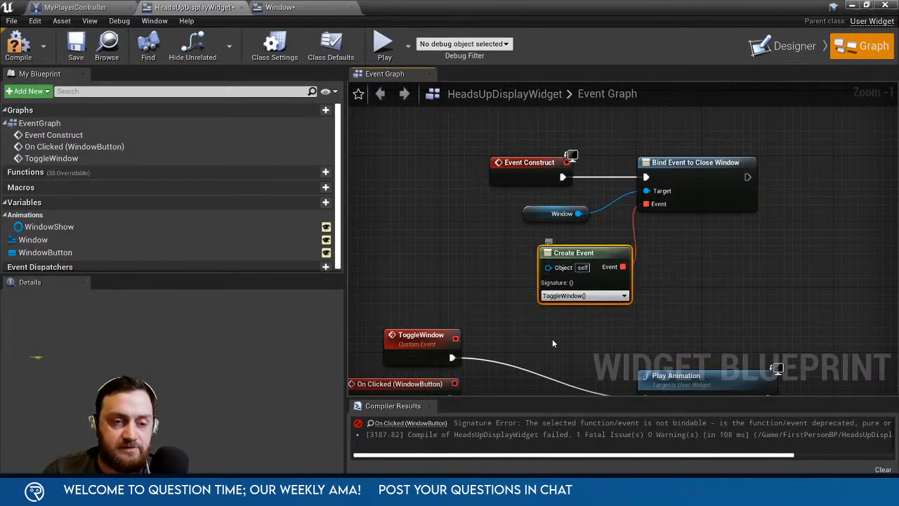
Move the ToggleWindow and On Clicked node group away from the Event Construct nodes, and compile the widget.
right_drag(552, 343, 562, 145)
scroll(704, 339, down, 2)
scroll(689, 339, down, 2)
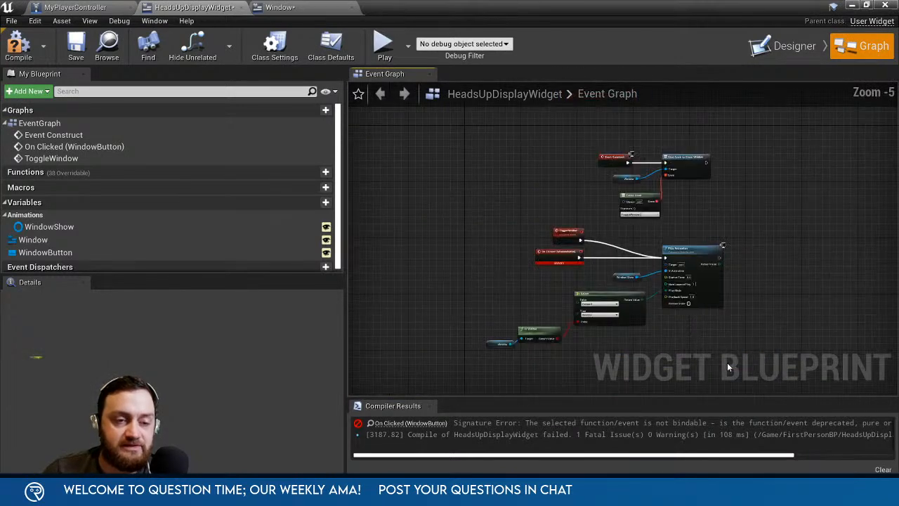
drag(727, 362, 499, 239)
drag(675, 248, 460, 212)
click(534, 245)
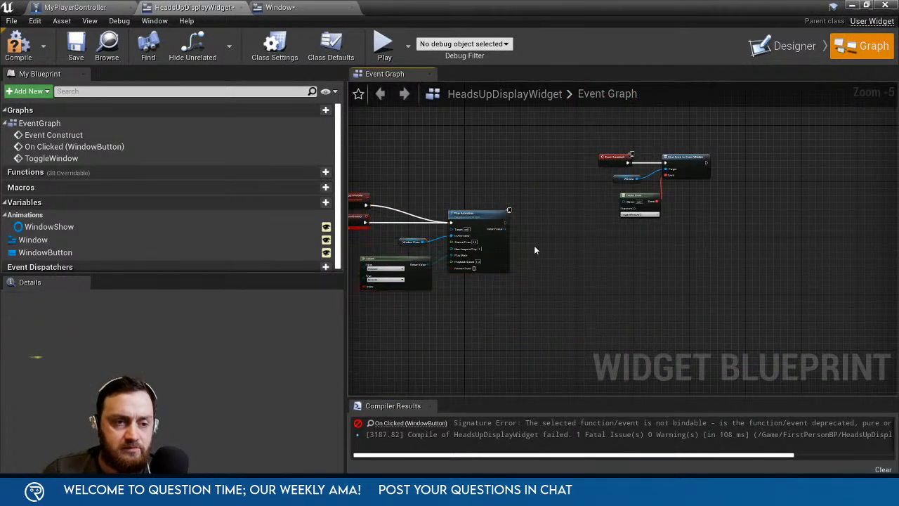
right_drag(534, 249, 705, 249)
click(18, 46)
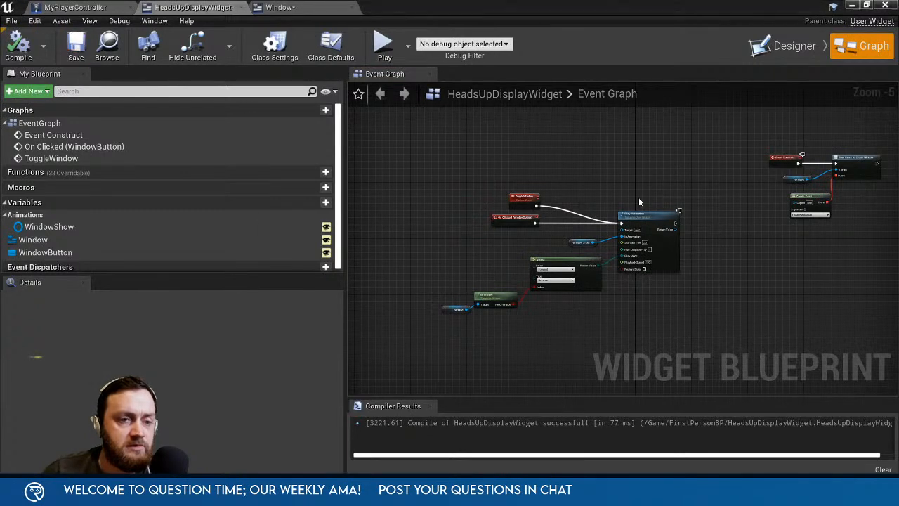
Play the level to test toggling the window with the green button and the close button, and stop the simulation from the Window blueprint.
click(852, 7)
click(700, 45)
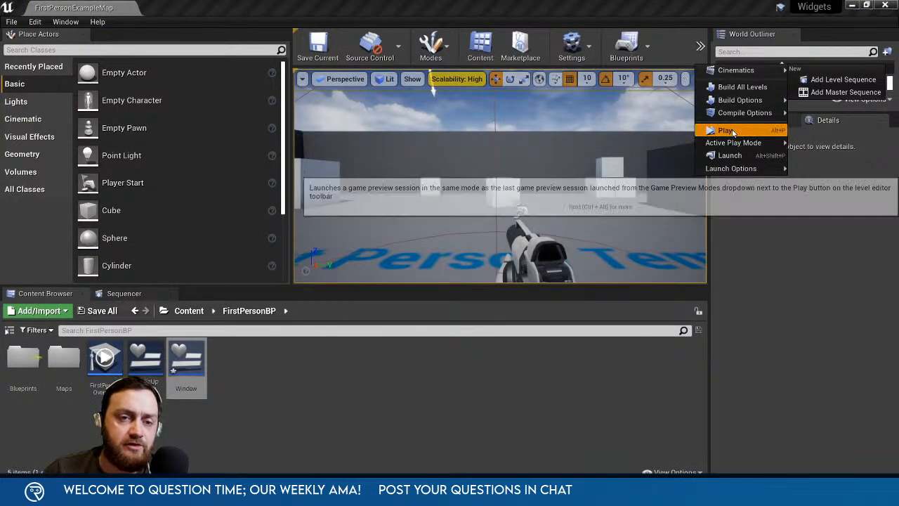
click(726, 131)
click(316, 262)
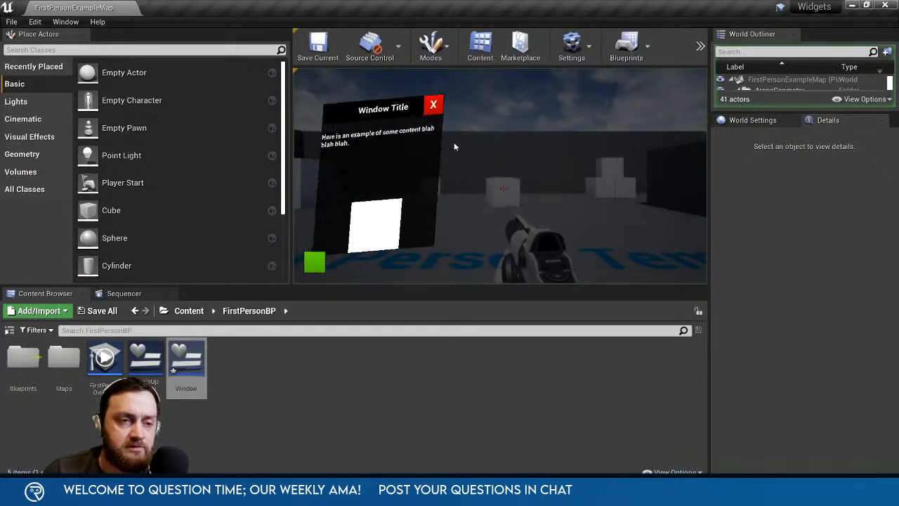
click(434, 104)
click(314, 263)
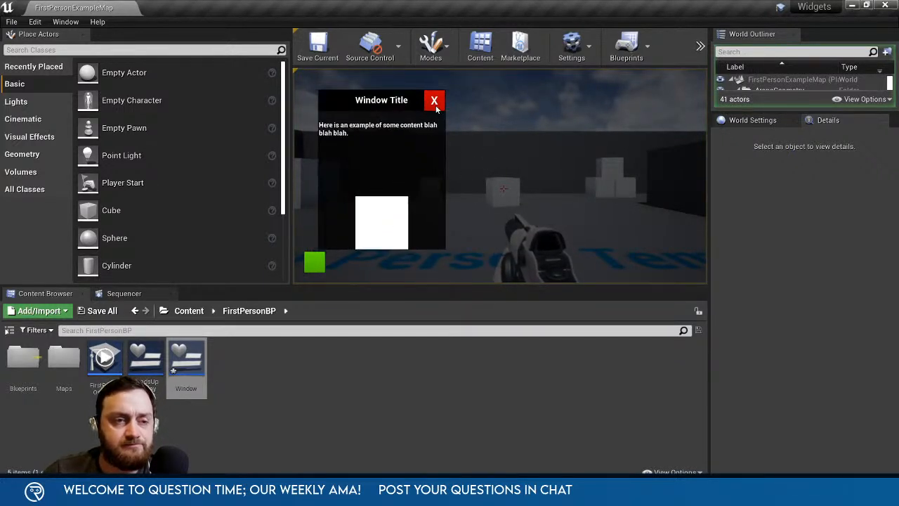
click(314, 262)
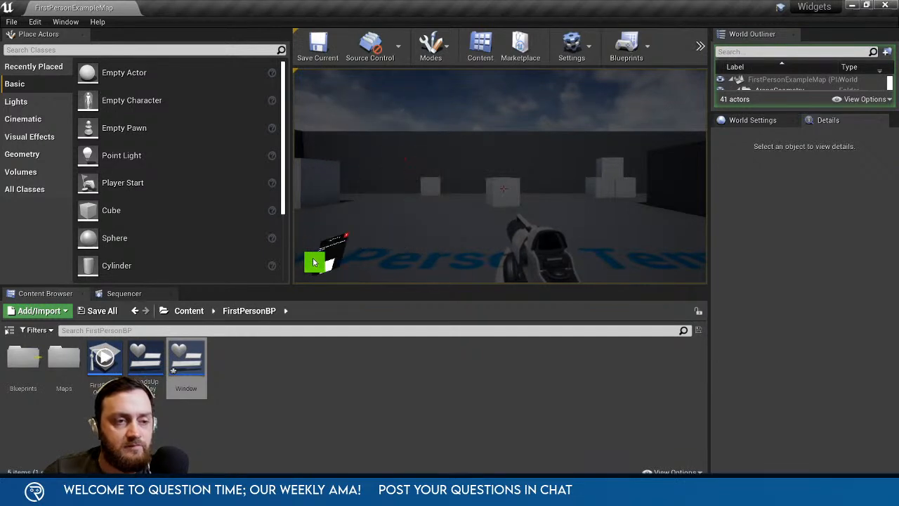
double_click(185, 362)
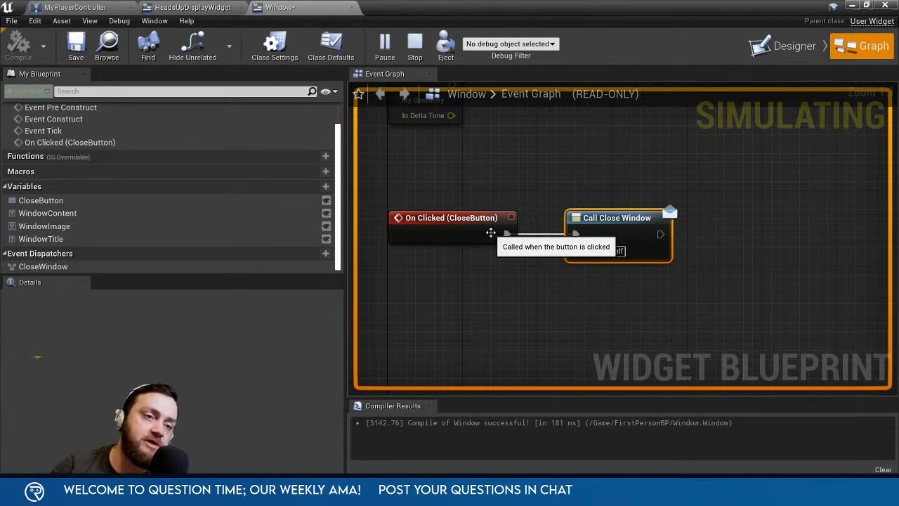
click(415, 44)
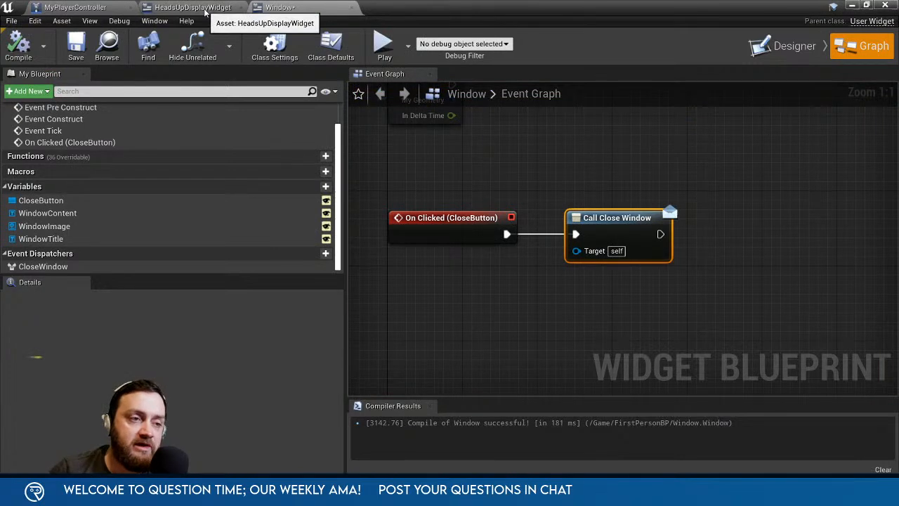
In the HeadsUpDisplayWidget graph, examine how Event Construct binds the window's Close Window dispatcher to ToggleWindow.
click(204, 12)
right_drag(743, 268, 599, 287)
scroll(636, 255, up, 3)
right_drag(684, 212, 557, 297)
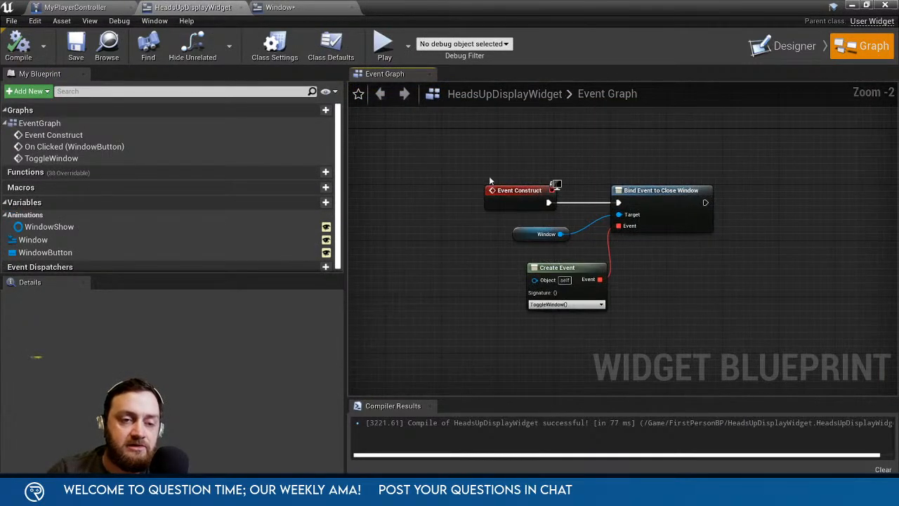
drag(511, 202, 679, 317)
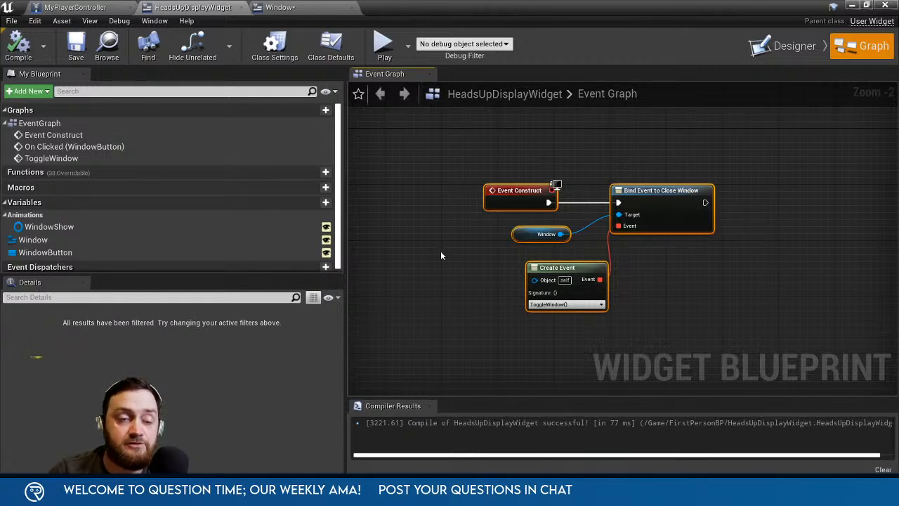
Review the toggle logic from ToggleWindow through Play Animation, Select and Is Visible, and recompile the widget.
right_drag(442, 255, 872, 202)
right_drag(545, 232, 571, 187)
click(490, 173)
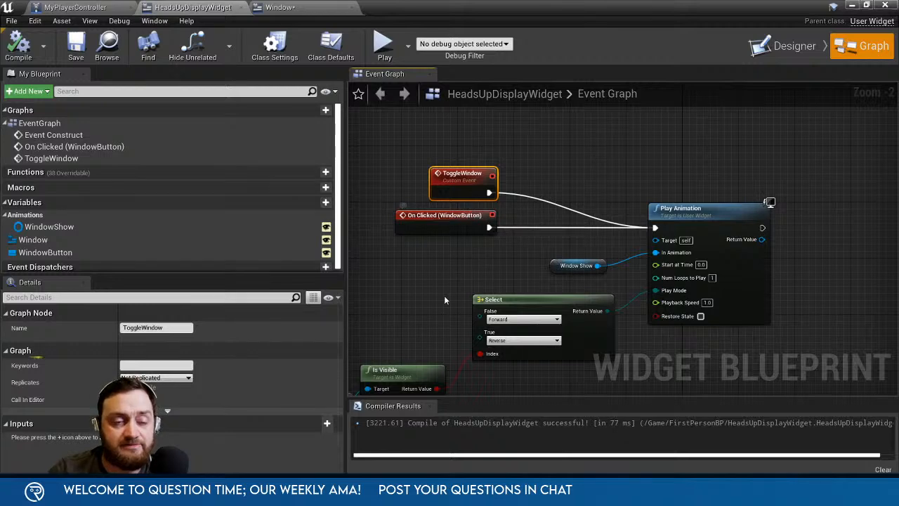
right_drag(444, 297, 448, 205)
right_drag(539, 320, 647, 288)
scroll(679, 328, down, 2)
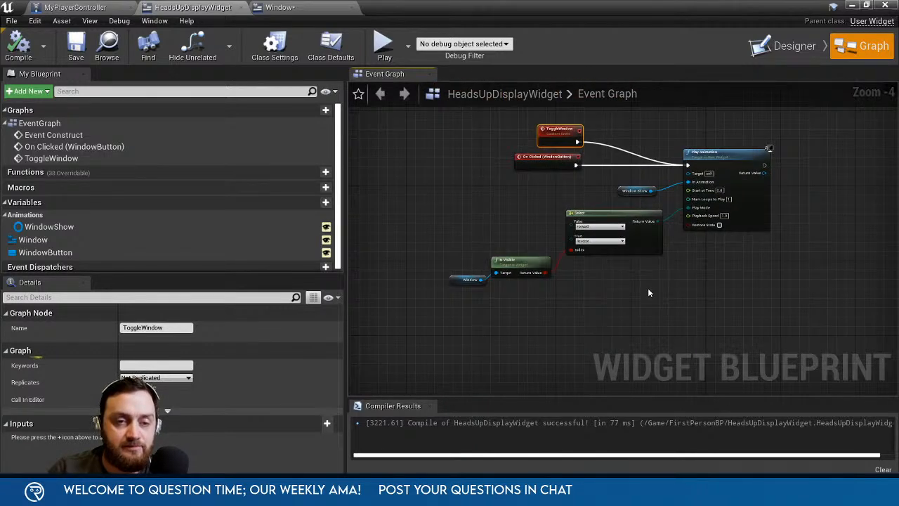
scroll(648, 288, up, 2)
right_drag(785, 223, 694, 257)
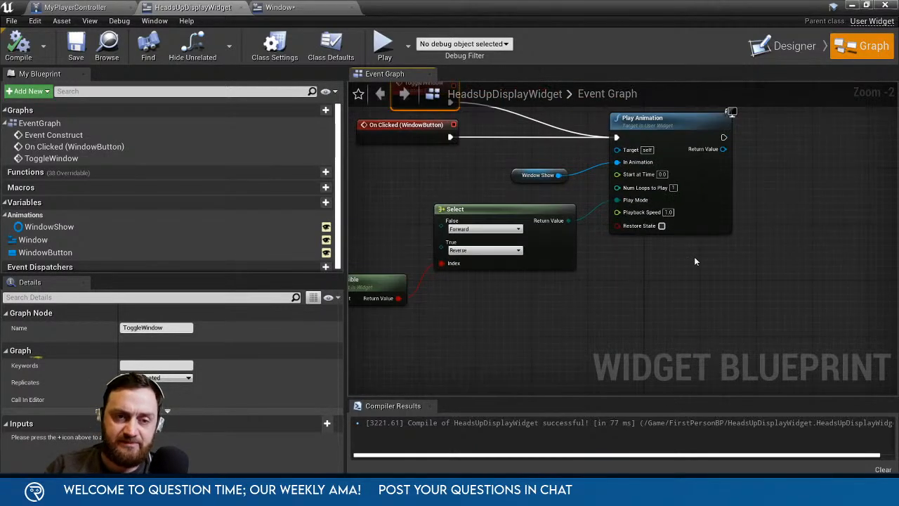
click(653, 218)
click(533, 175)
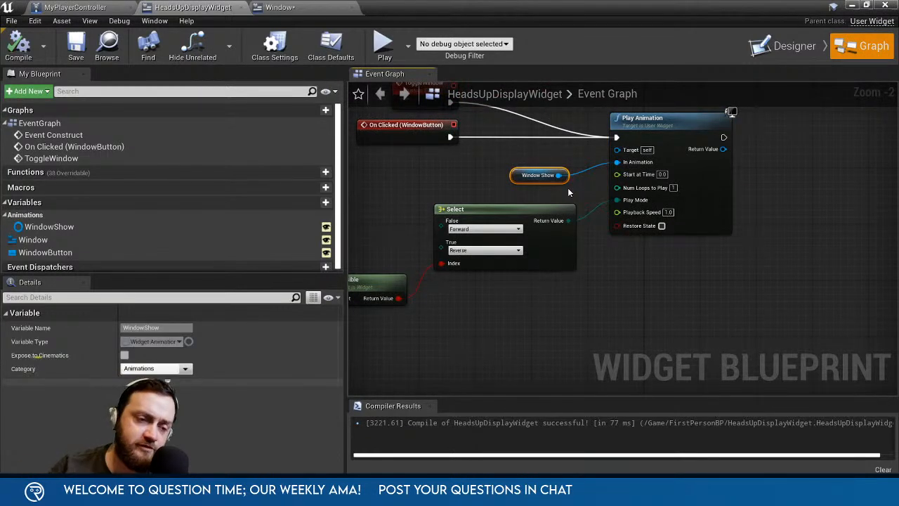
right_drag(567, 188, 817, 177)
drag(514, 250, 619, 341)
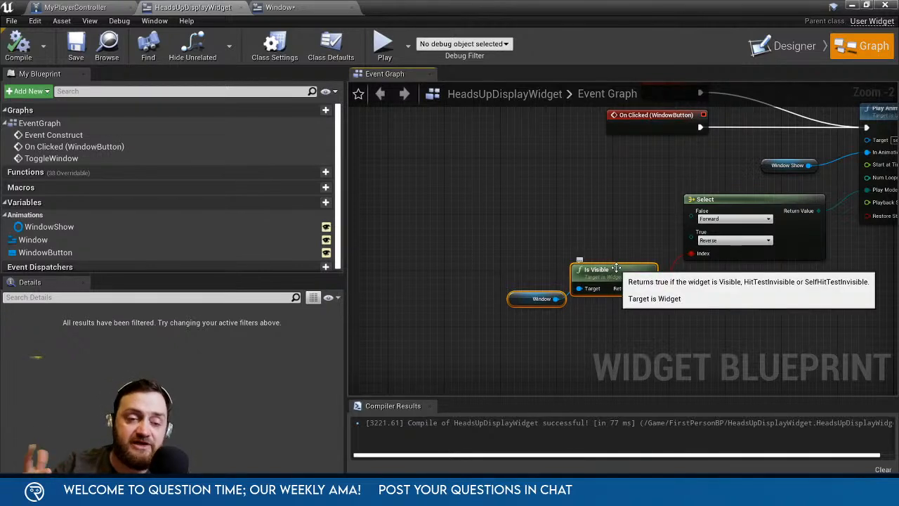
click(28, 56)
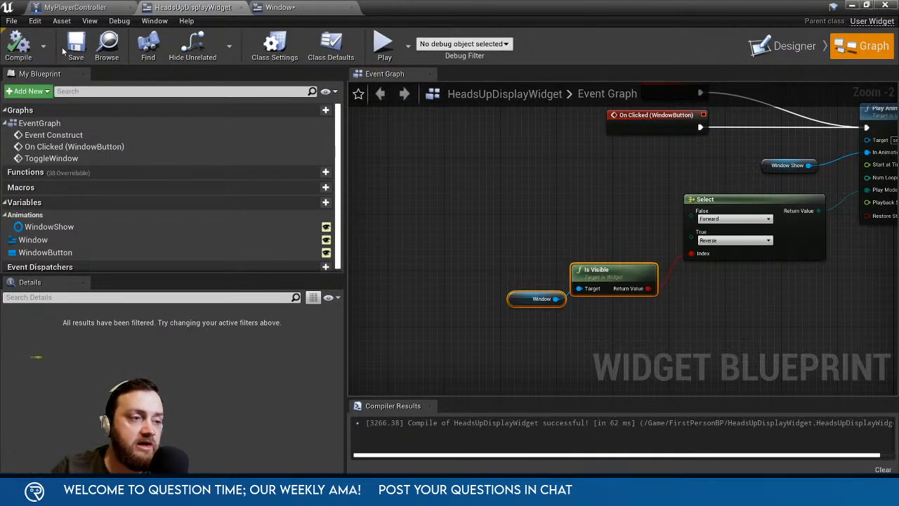
right_drag(658, 245, 506, 255)
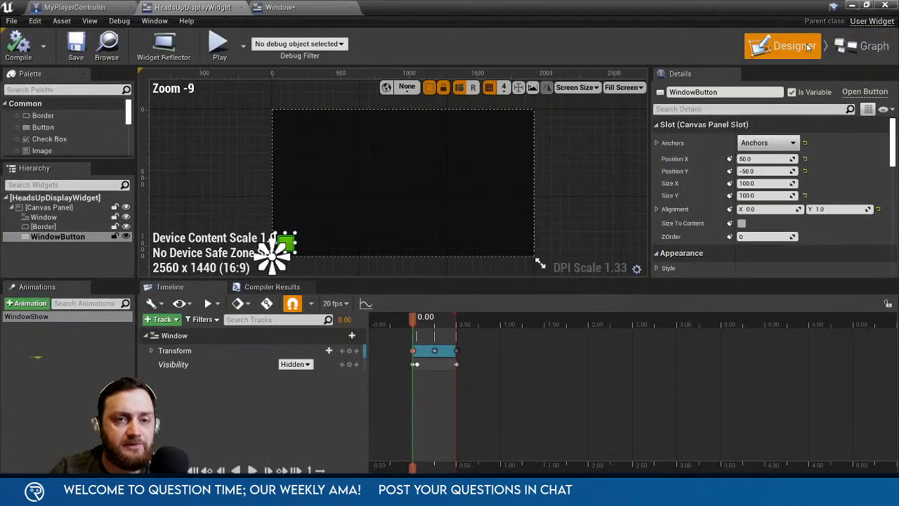
Open the WindowShow animation's transform curves in the curve editor and display the Scale curves from 0.00 to 0.50.
click(808, 48)
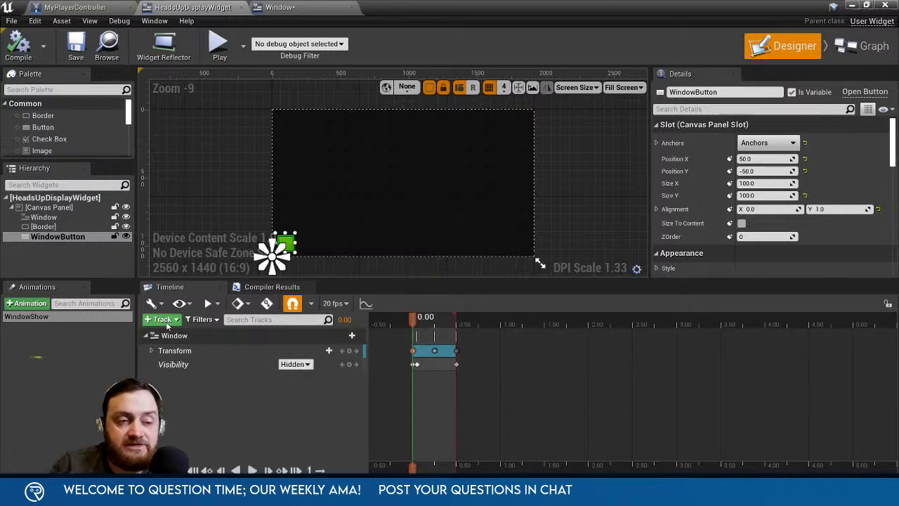
click(366, 304)
drag(297, 211, 583, 191)
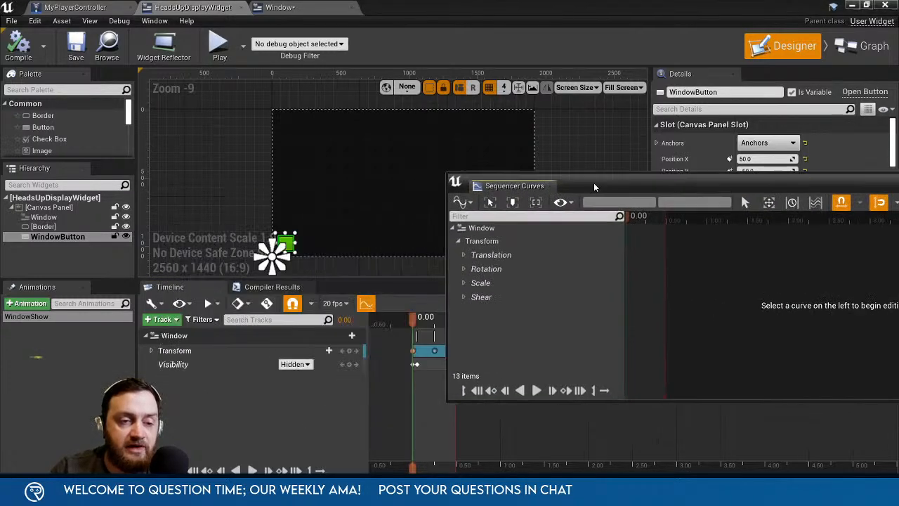
click(481, 282)
scroll(706, 322, down, 4)
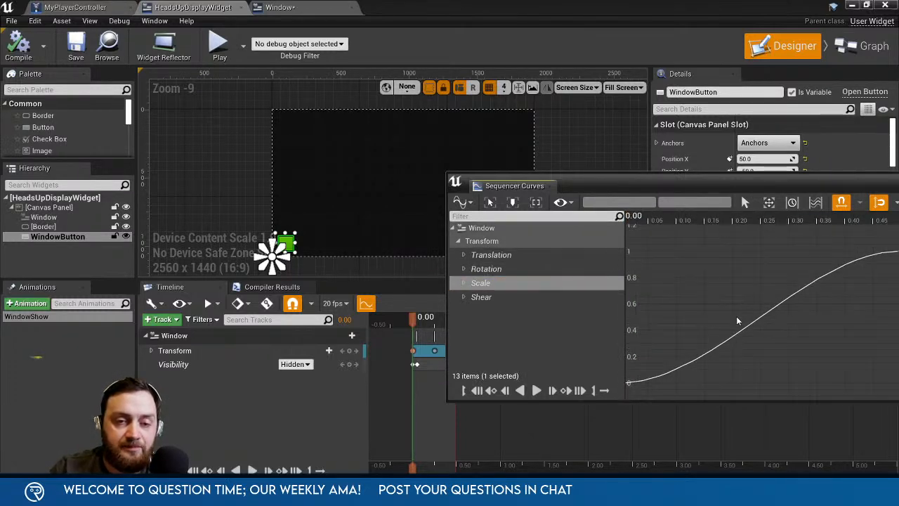
scroll(787, 347, down, 1)
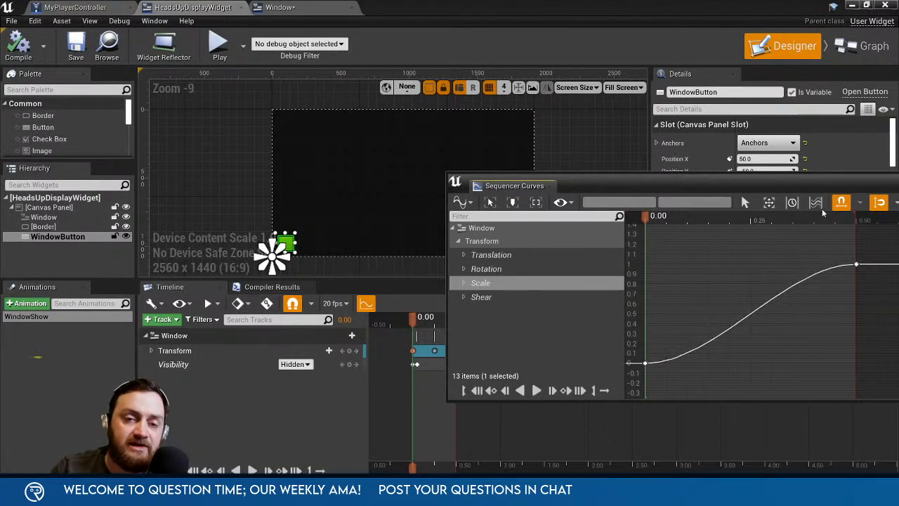
drag(806, 186, 720, 222)
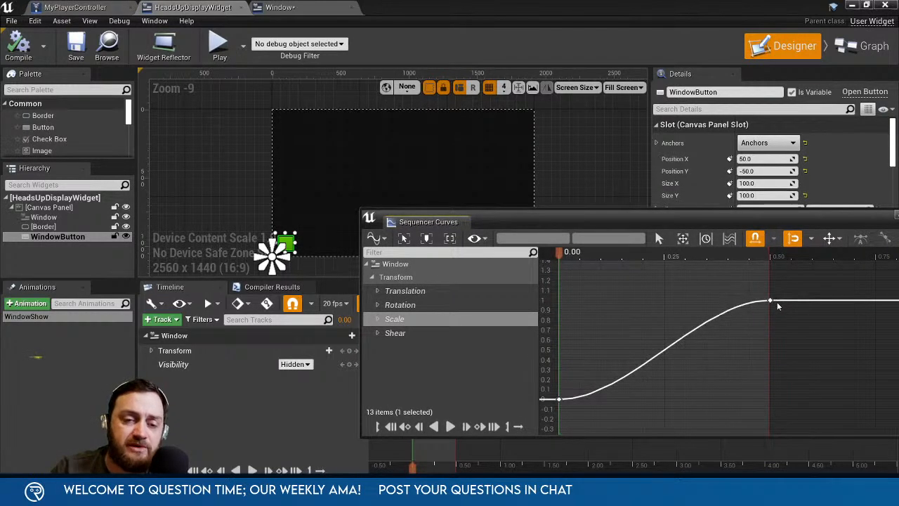
Set both Scale keys to Linear interpolation and preview the WindowShow animation.
drag(734, 326, 555, 420)
drag(653, 227, 537, 246)
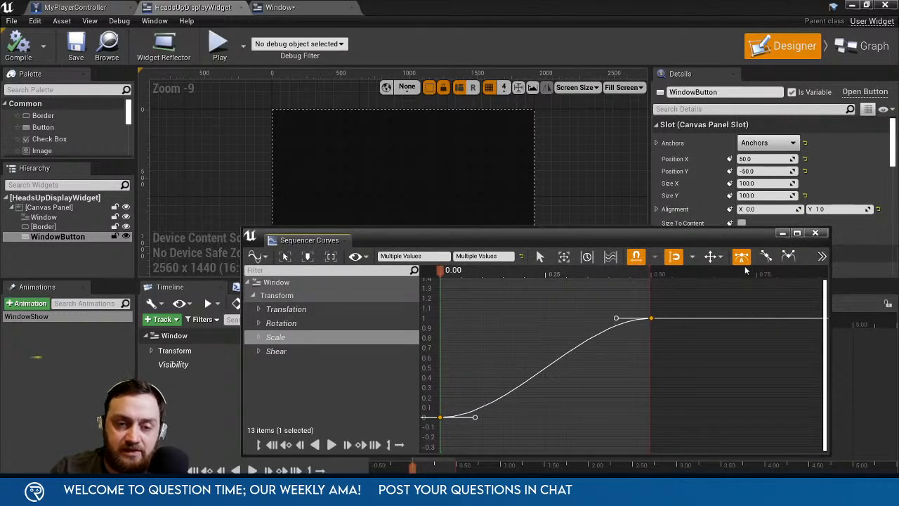
click(820, 257)
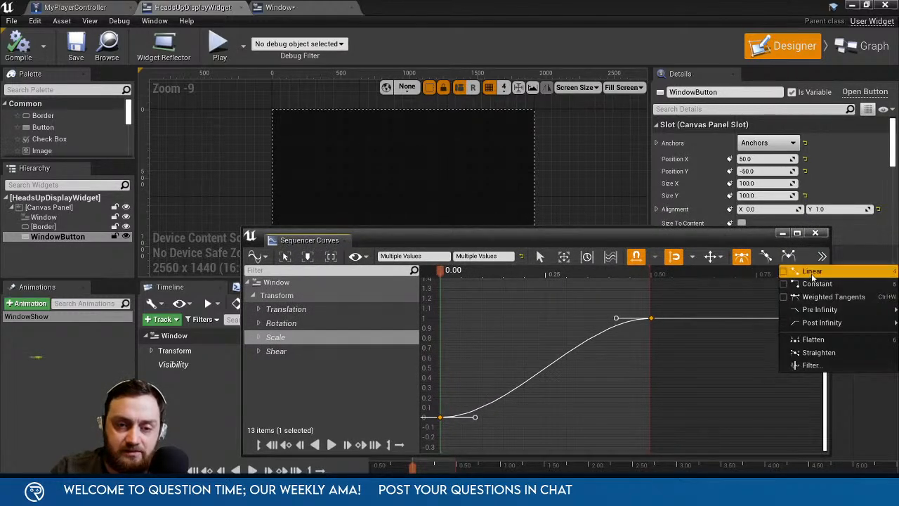
click(805, 279)
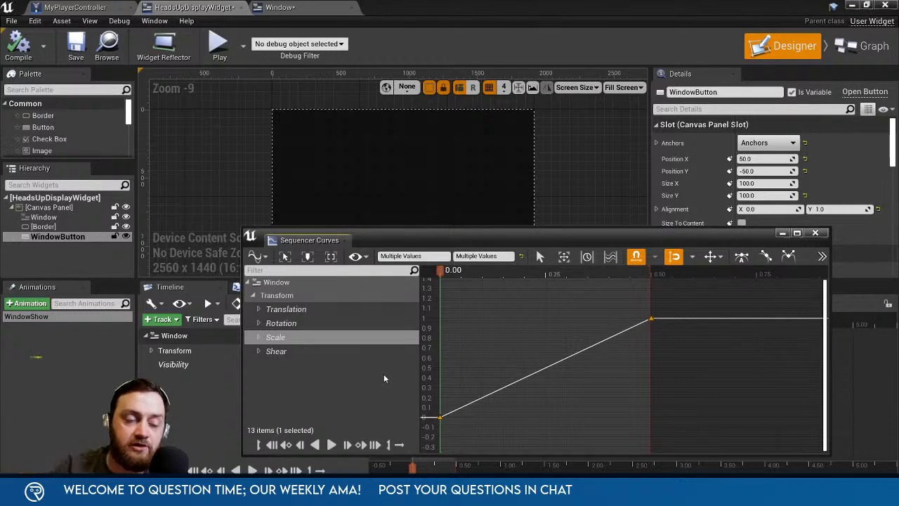
drag(438, 235, 410, 283)
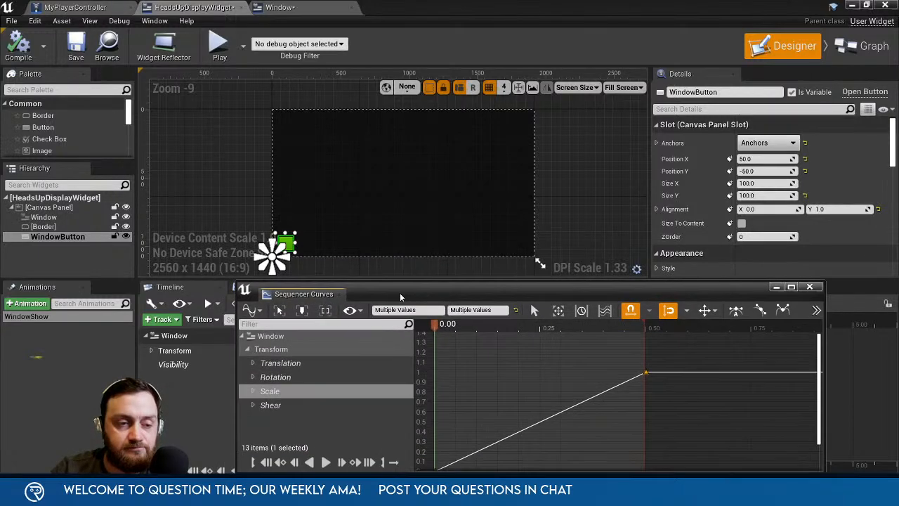
click(325, 461)
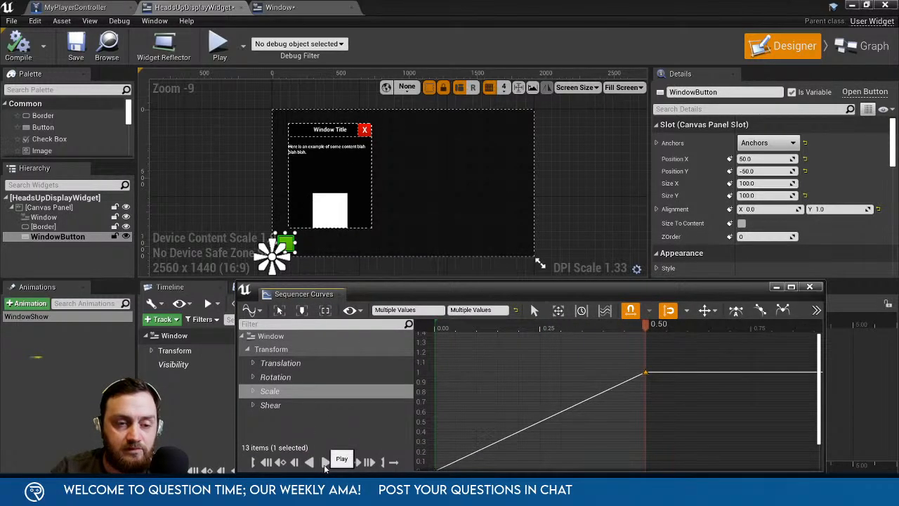
click(325, 462)
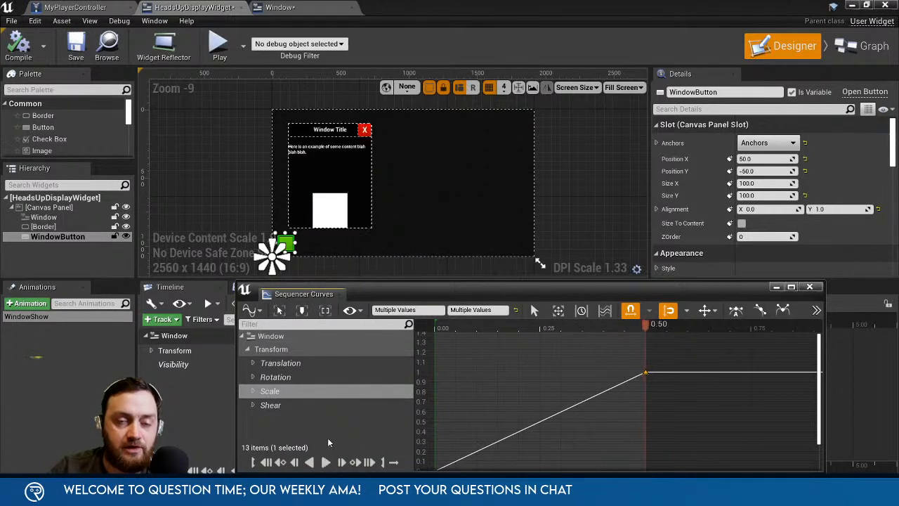
click(326, 461)
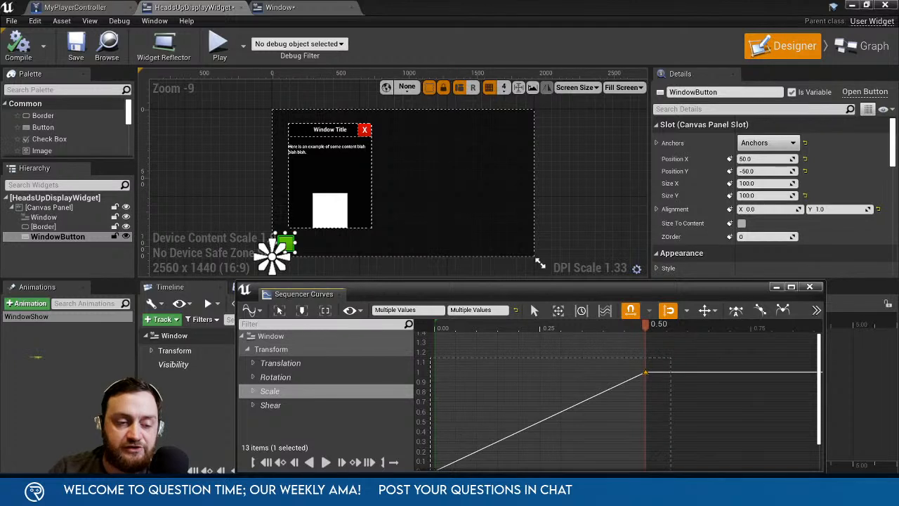
Return the Scale keys to smooth automatic tangents, then try an overshoot above 1 with the end key's handle and preview it.
click(739, 319)
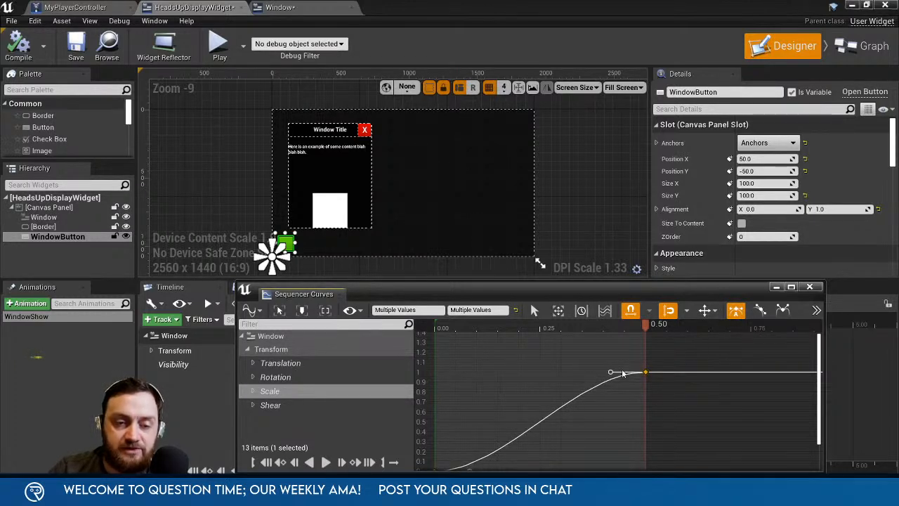
mouse_move(612, 361)
mouse_down()
mouse_move(597, 391)
mouse_move(604, 399)
mouse_move(642, 362)
mouse_move(611, 350)
mouse_up()
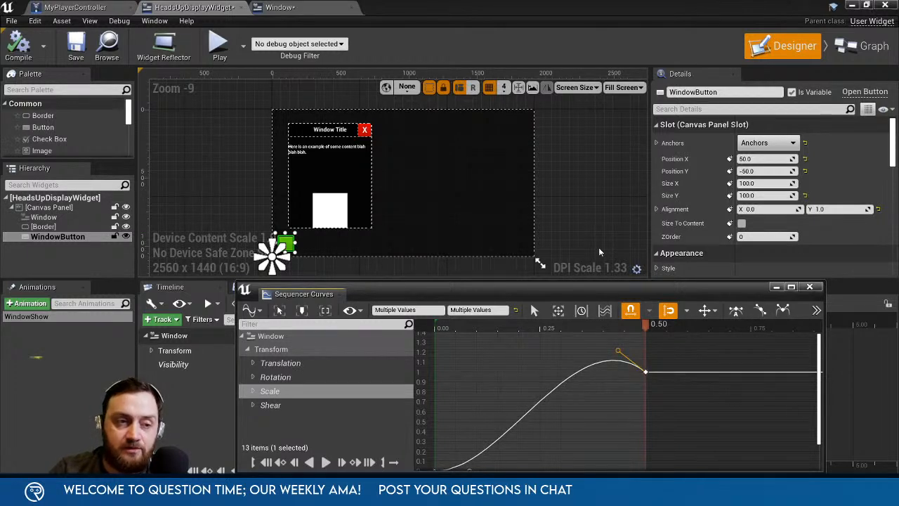
click(326, 462)
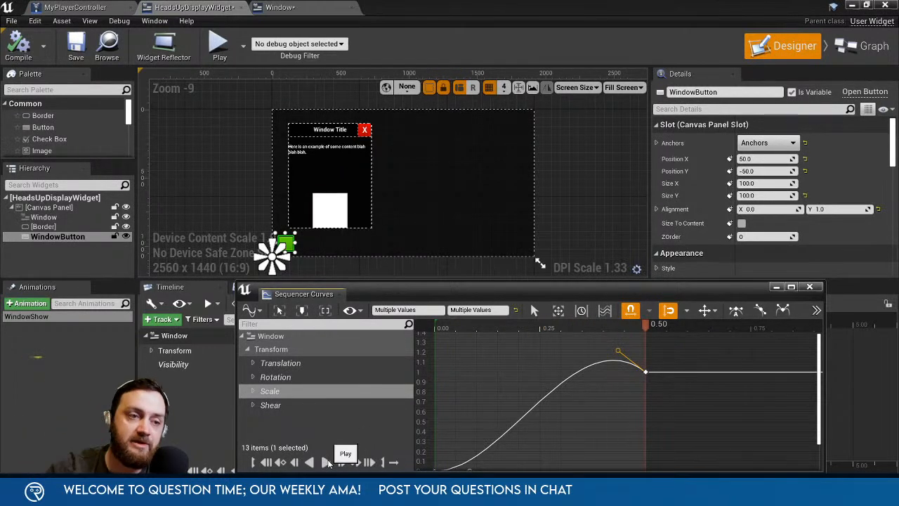
drag(618, 350, 626, 330)
click(325, 462)
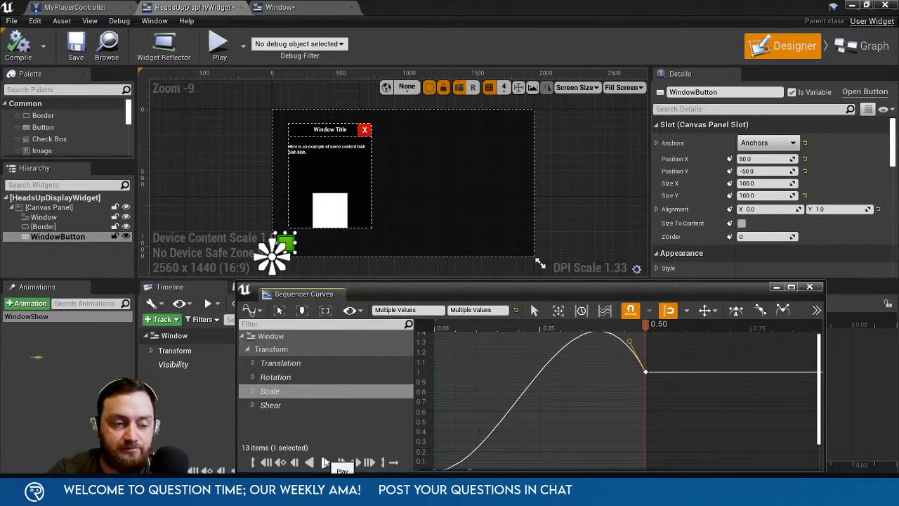
click(325, 461)
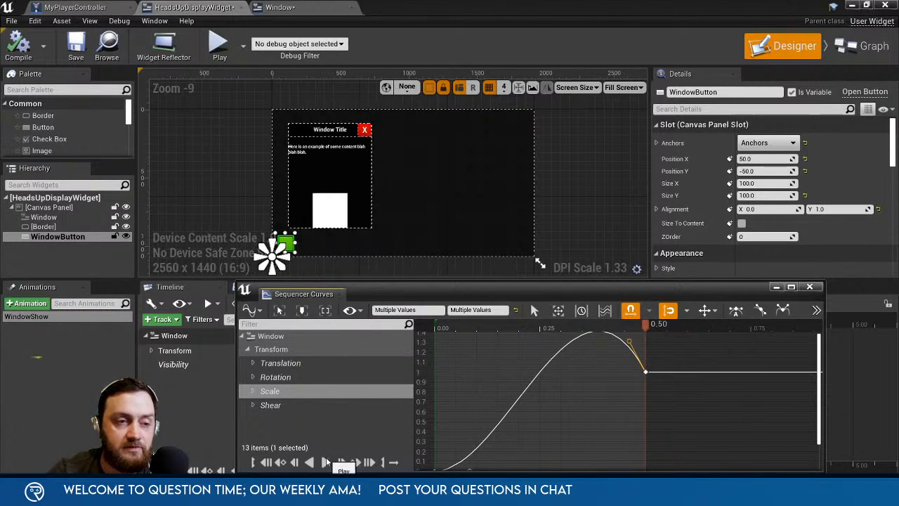
Flatten the Scale end key's handle, enable Weighted Tangents on it, and stretch the handle back to about 0.00.
drag(629, 342, 629, 375)
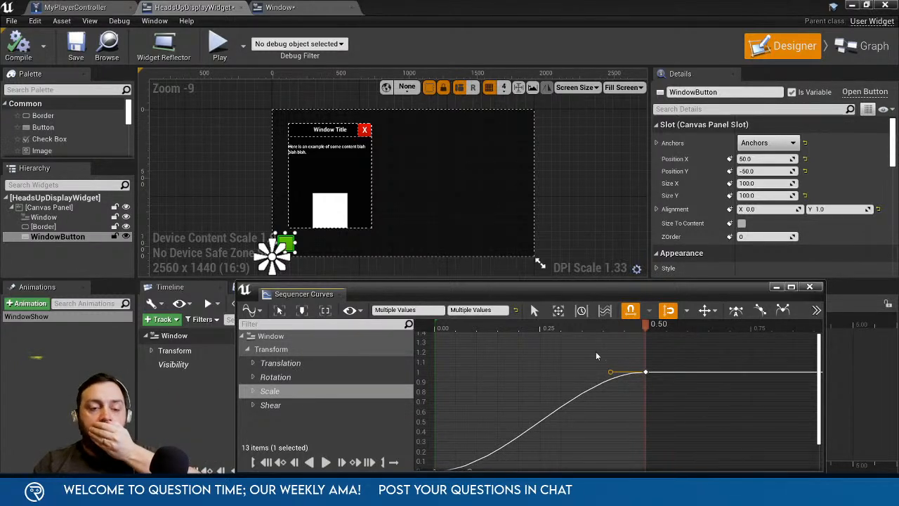
click(613, 373)
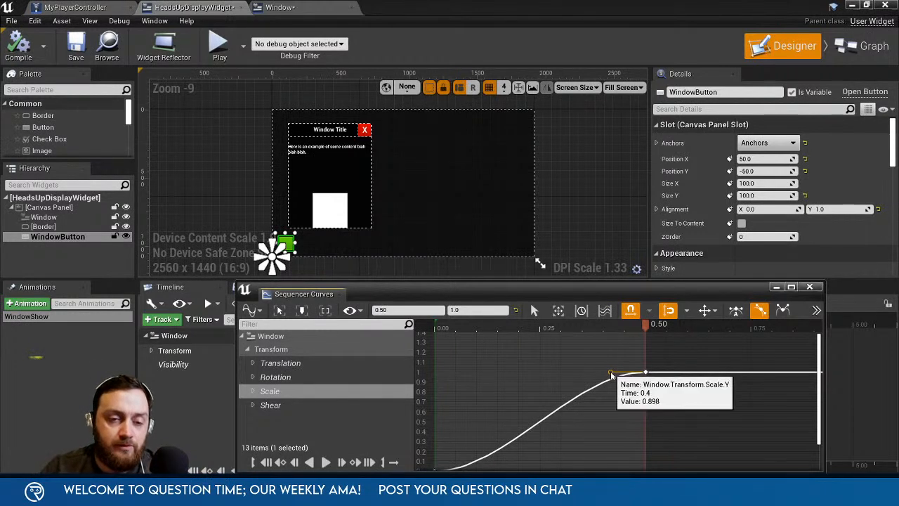
right_click(613, 374)
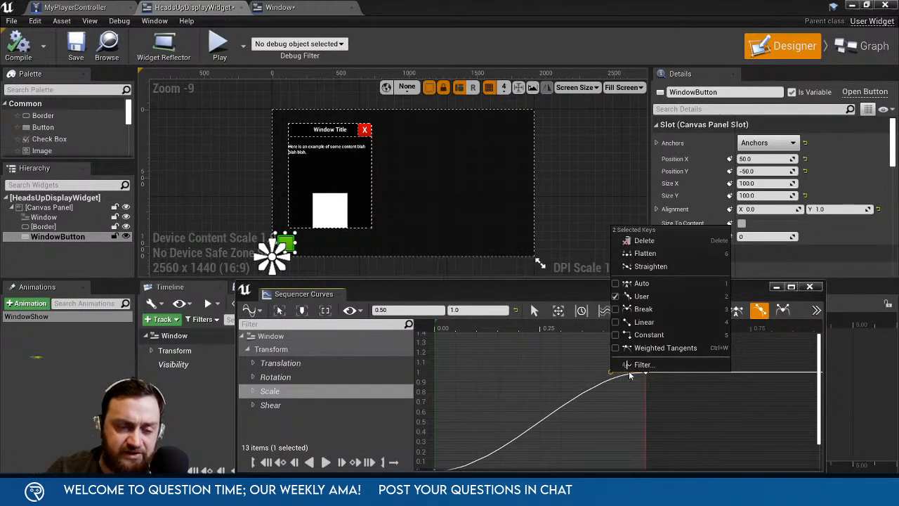
click(653, 348)
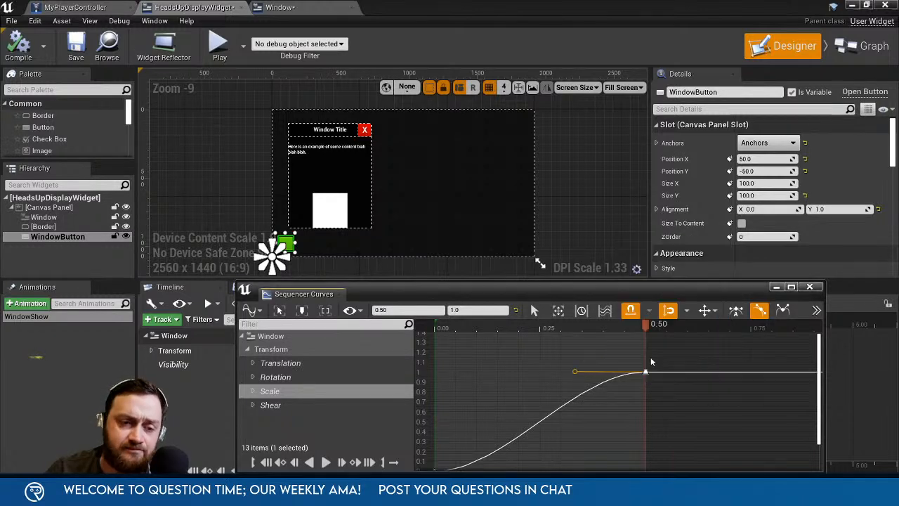
drag(574, 371, 438, 371)
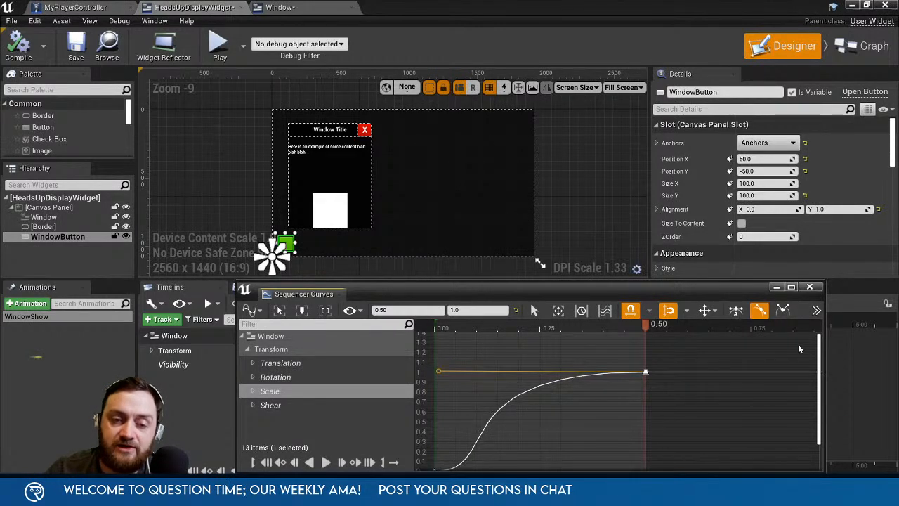
Preview the WindowShow animation with the long flat easing on the Scale end key.
click(324, 465)
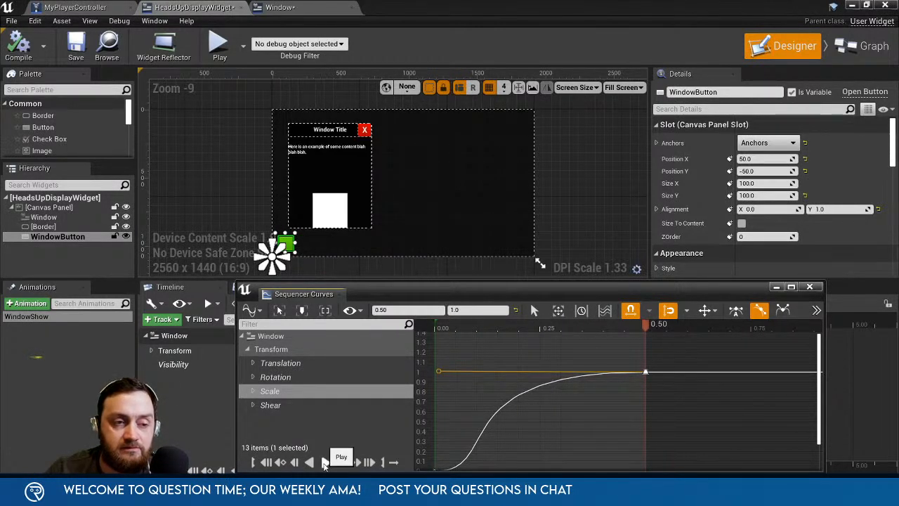
click(324, 463)
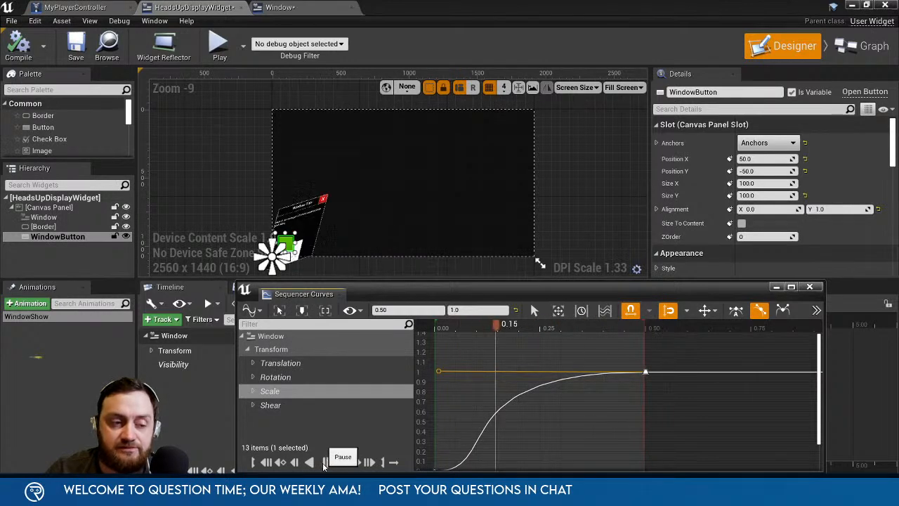
click(313, 462)
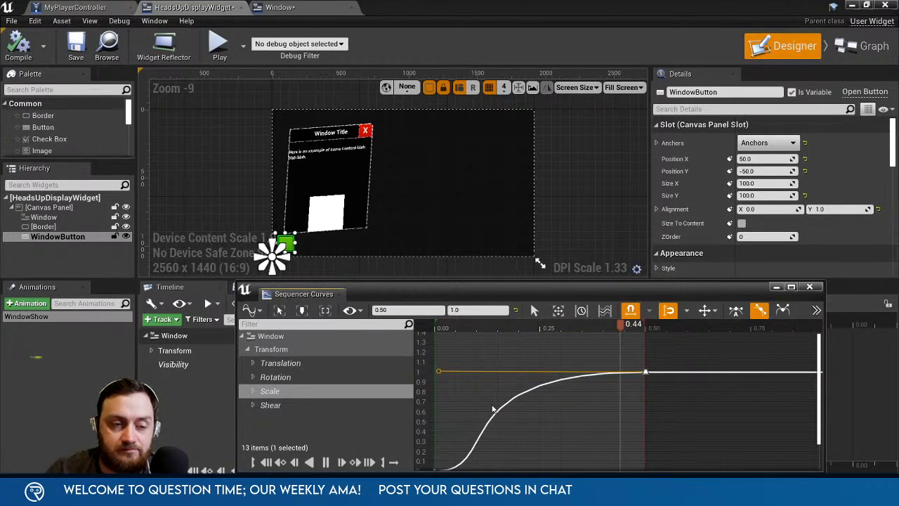
Shorten and raise the Scale end key's weighted handle so the curve slightly overshoots 1 before 0.50.
drag(441, 377, 579, 333)
scroll(550, 424, down, 1)
right_drag(550, 427, 571, 387)
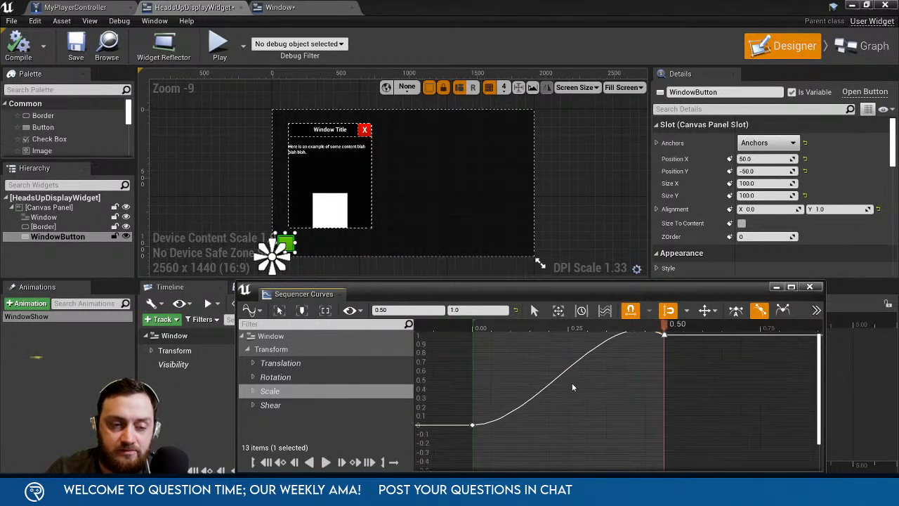
Enable Weighted Tangents on the Scale start key and pull the Scale Y handle steeply upward to about 0.9.
click(471, 424)
right_click(507, 424)
click(519, 436)
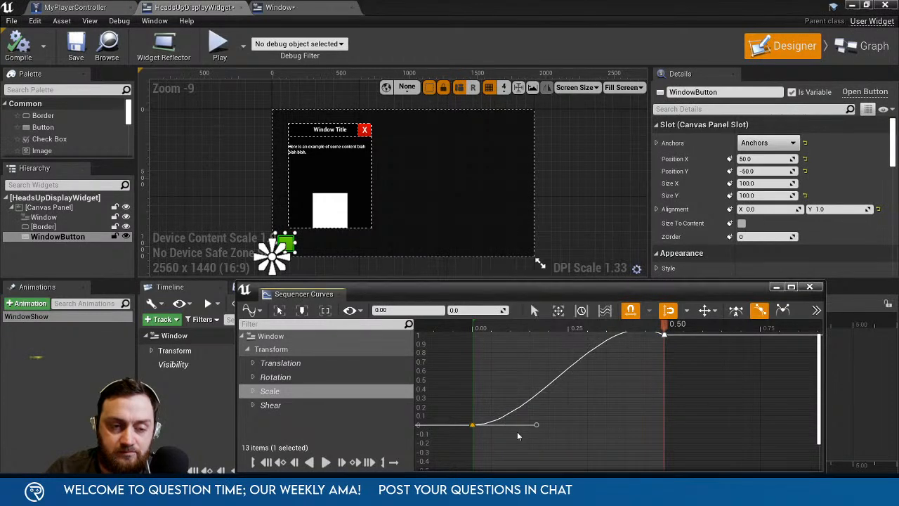
drag(536, 424, 485, 342)
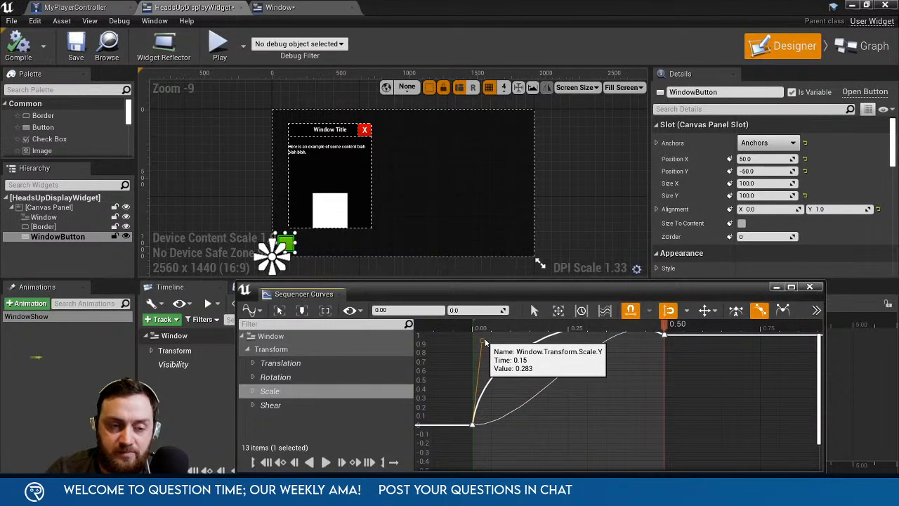
Select the Scale key at 0.50 and preview the animation with the steeper Scale Y start.
right_drag(665, 338, 627, 391)
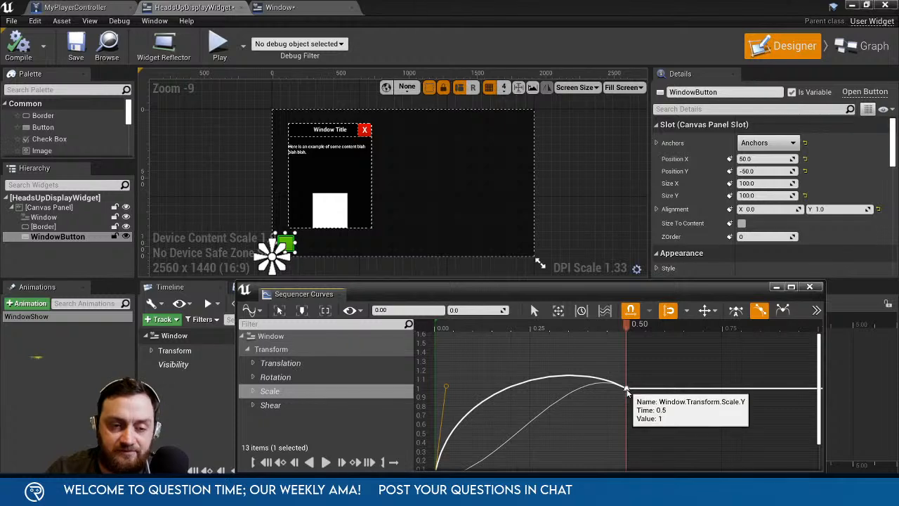
click(627, 390)
right_drag(539, 404, 545, 361)
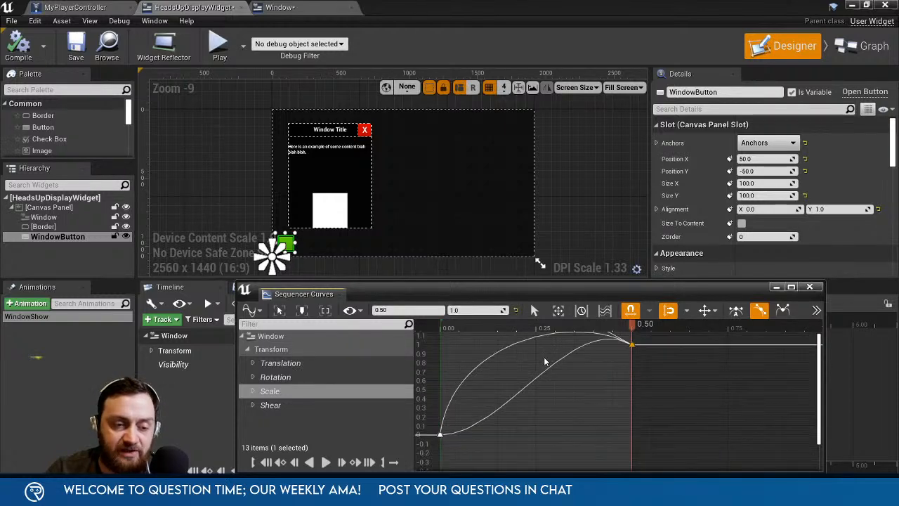
click(327, 463)
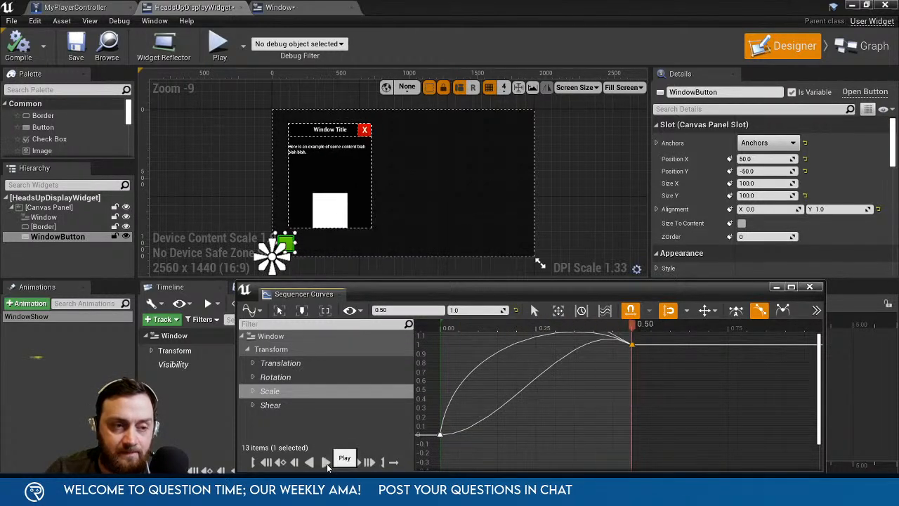
click(328, 467)
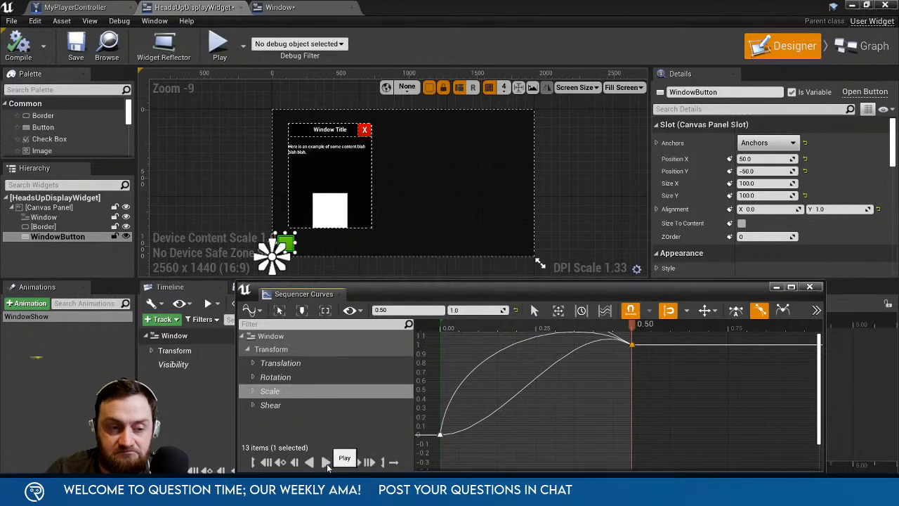
Pull the Scale Y end key's handle below the curve so it rises to 1 without overshooting, and select the Scale keys.
right_drag(598, 385, 597, 408)
right_drag(554, 339, 570, 360)
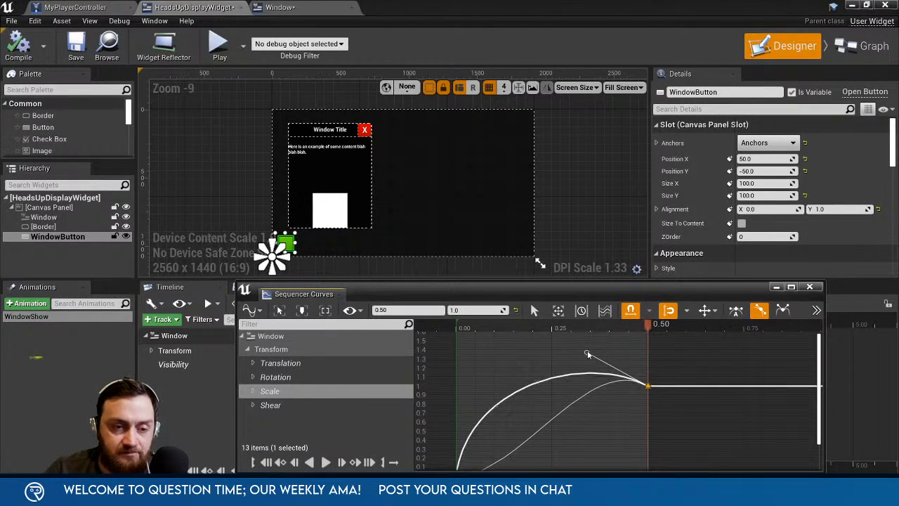
drag(586, 352, 572, 413)
click(568, 402)
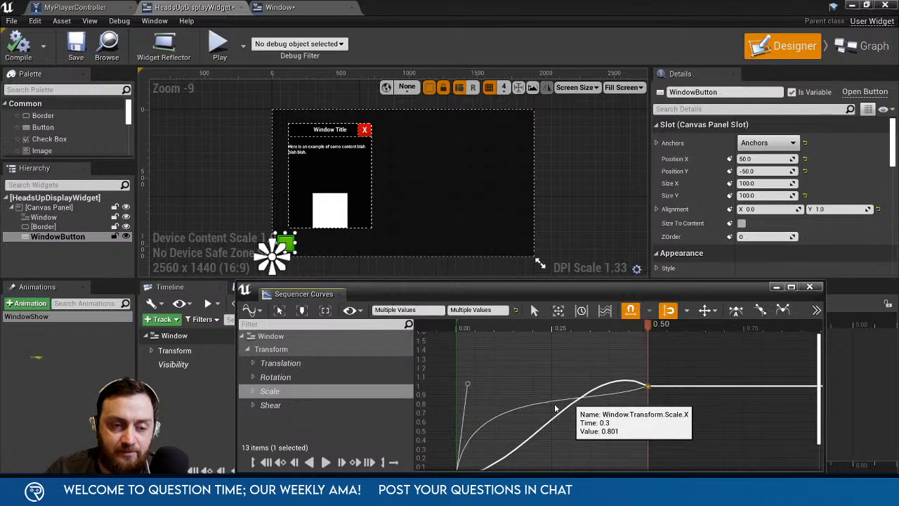
right_drag(578, 429, 582, 398)
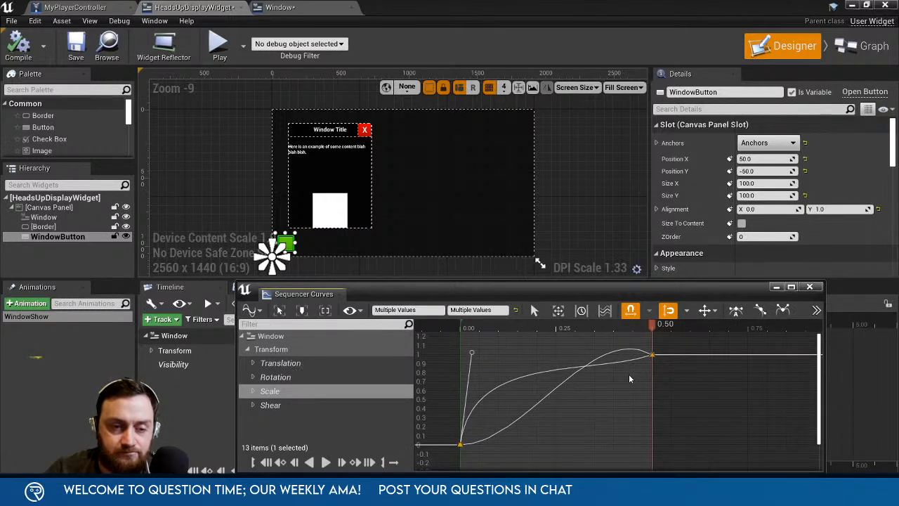
click(539, 385)
click(493, 388)
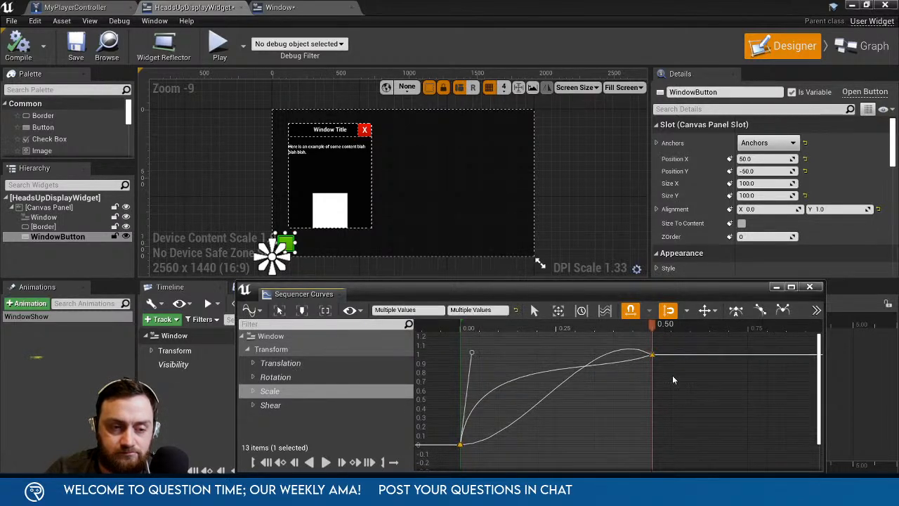
mouse_move(653, 358)
mouse_down()
mouse_move(629, 383)
mouse_move(649, 367)
mouse_up()
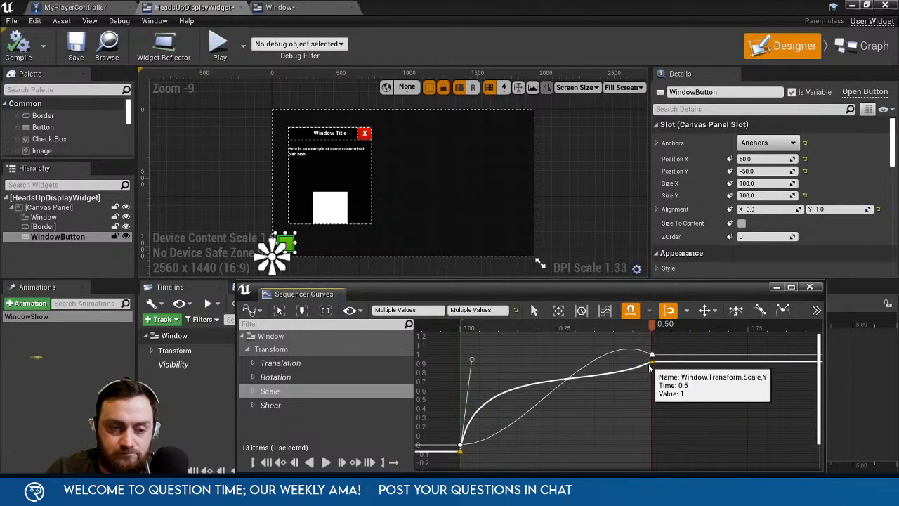
key(ctrl+z)
key(ctrl+z)
Pull the Scale Y end key's handle steeply down to about 0.35 and preview the animation.
right_drag(620, 391, 623, 421)
drag(593, 353, 642, 442)
click(326, 462)
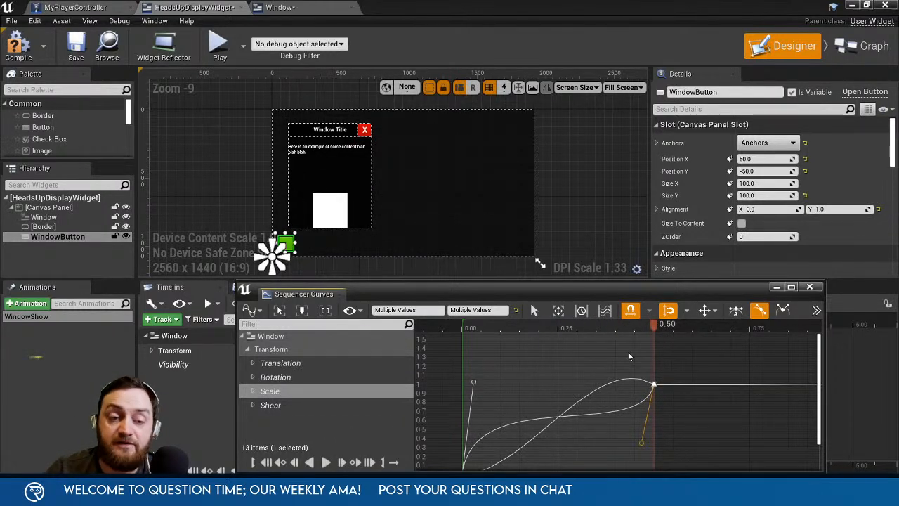
Reset the Scale keys at 0.00 and 0.50 to automatic cubic tangents and close the curve editor.
key(f)
drag(473, 464, 476, 463)
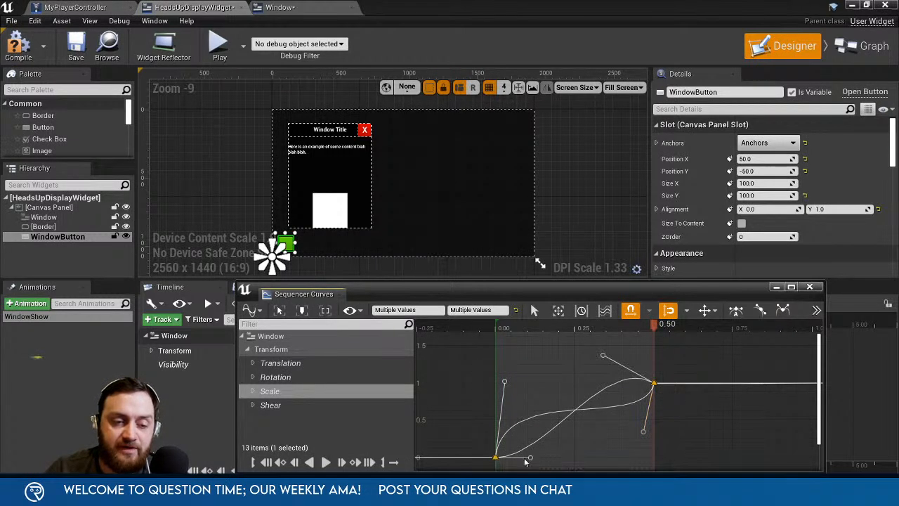
click(735, 309)
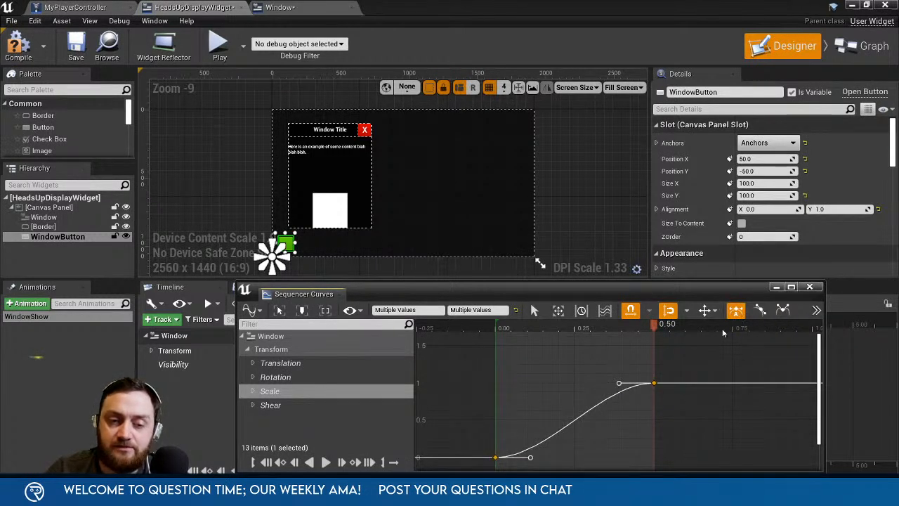
click(809, 288)
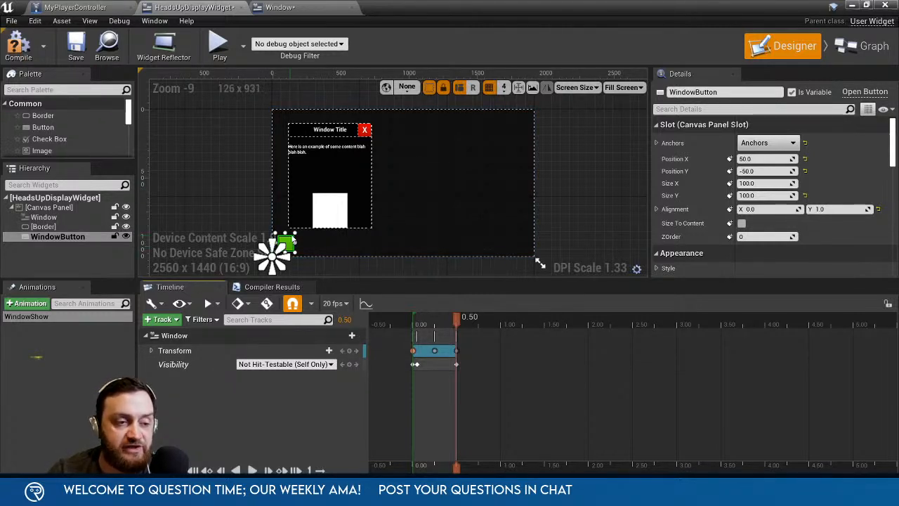
Add WindowButton to the WindowShow animation with a Transform track and expand its properties.
scroll(290, 242, up, 2)
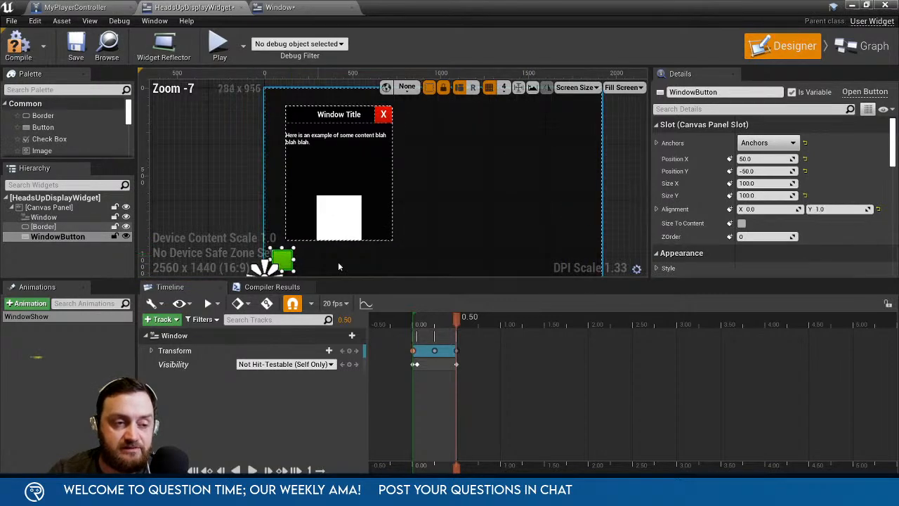
right_drag(337, 261, 332, 225)
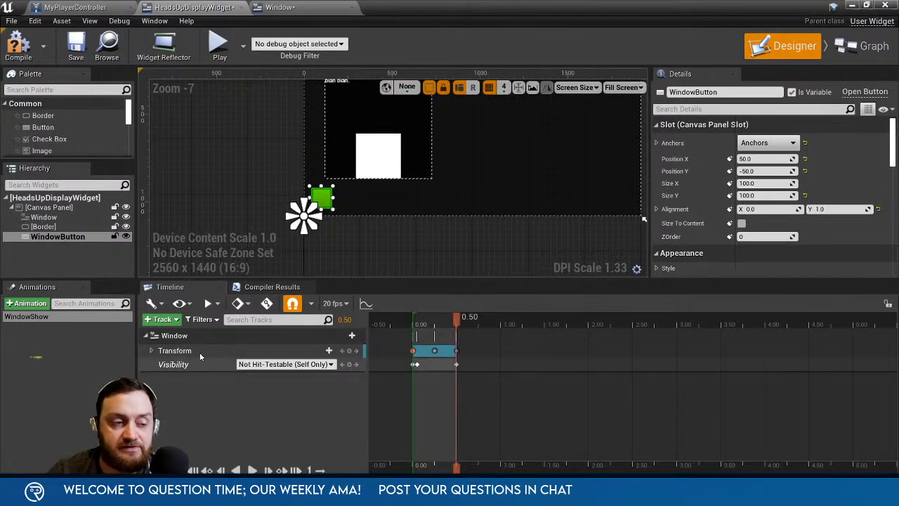
click(162, 319)
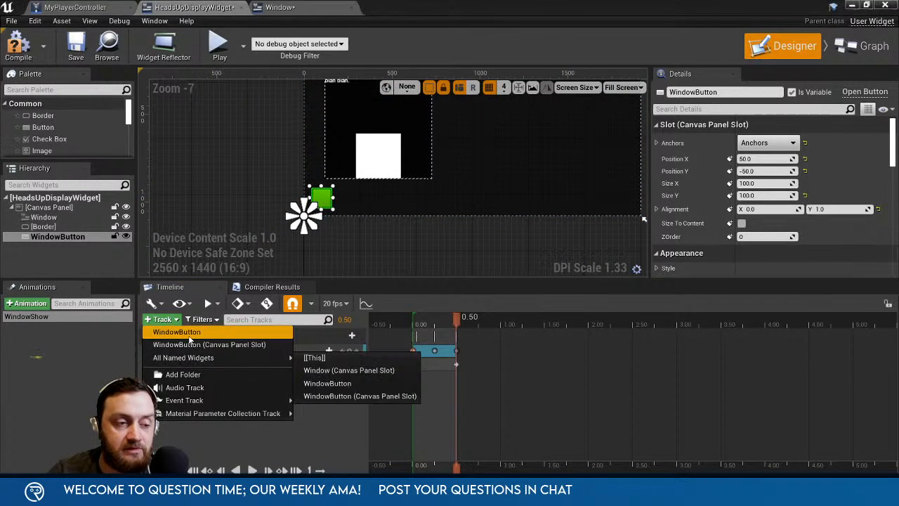
click(180, 331)
click(205, 381)
click(340, 379)
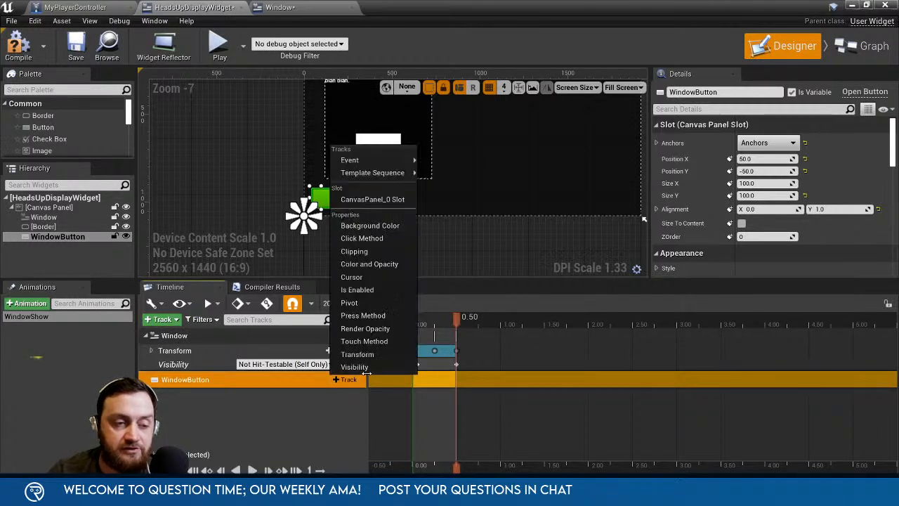
click(359, 354)
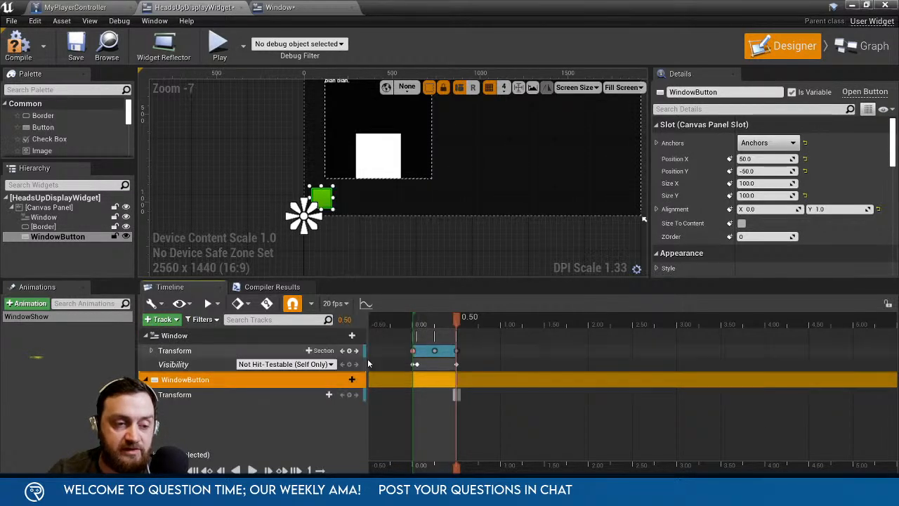
double_click(169, 395)
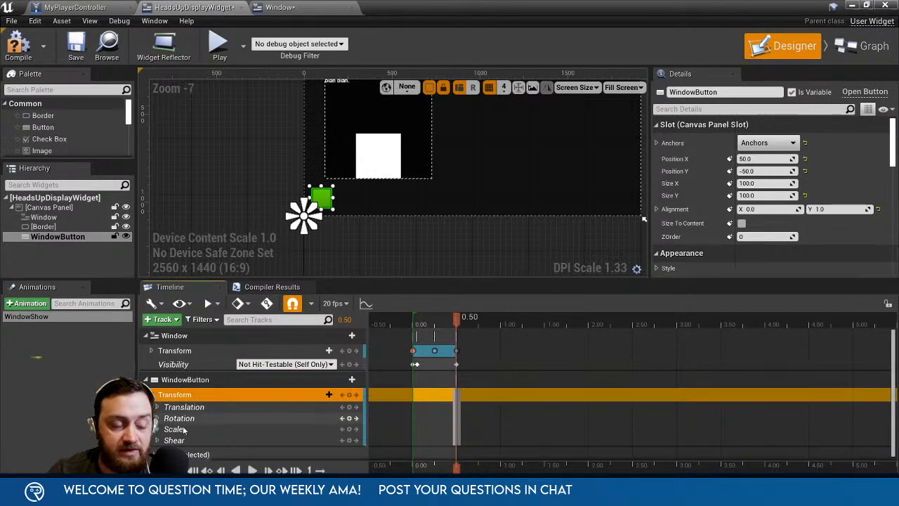
Key WindowButton's Scale Y at 0.00, set it to 0.6 at 0.50, and save the widget.
double_click(176, 429)
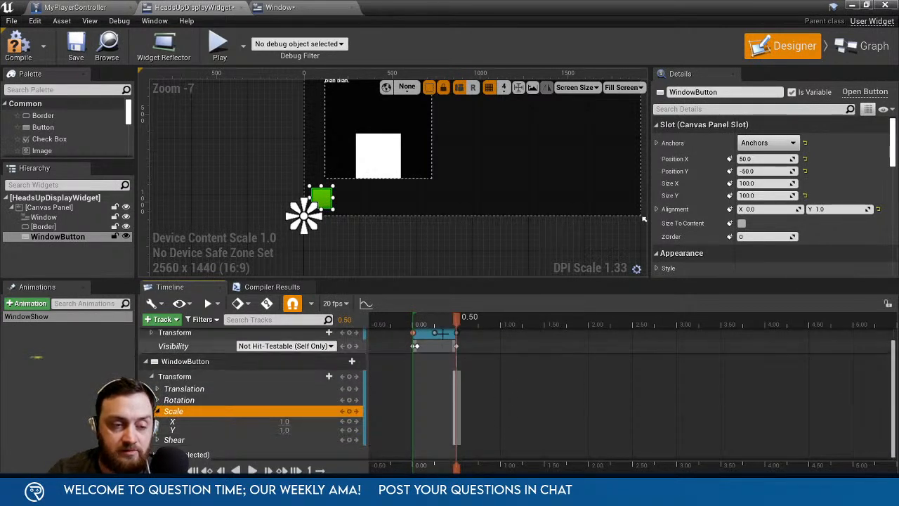
drag(453, 327, 413, 339)
click(349, 430)
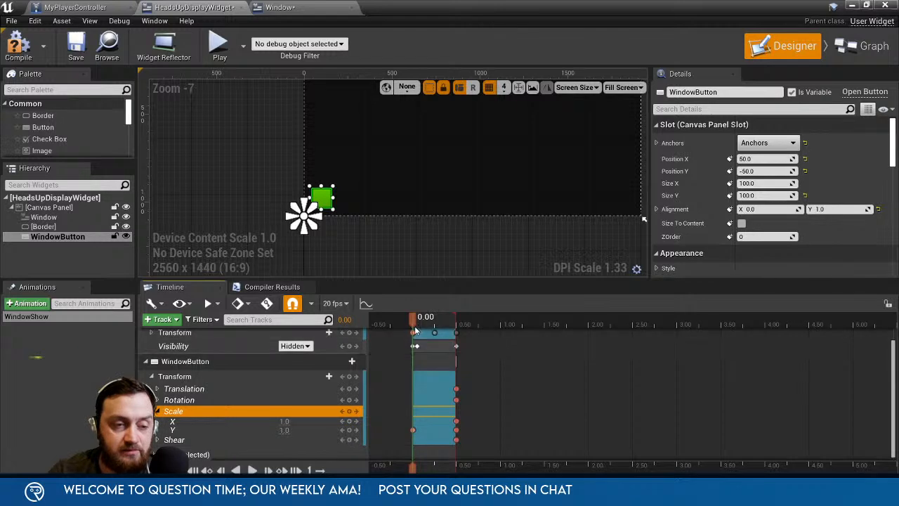
drag(415, 330, 455, 328)
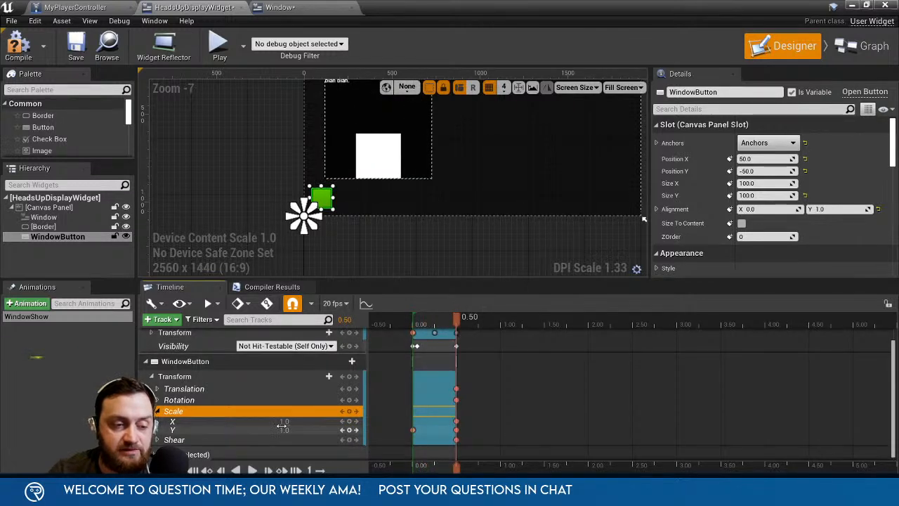
text(0.6)
key(Return)
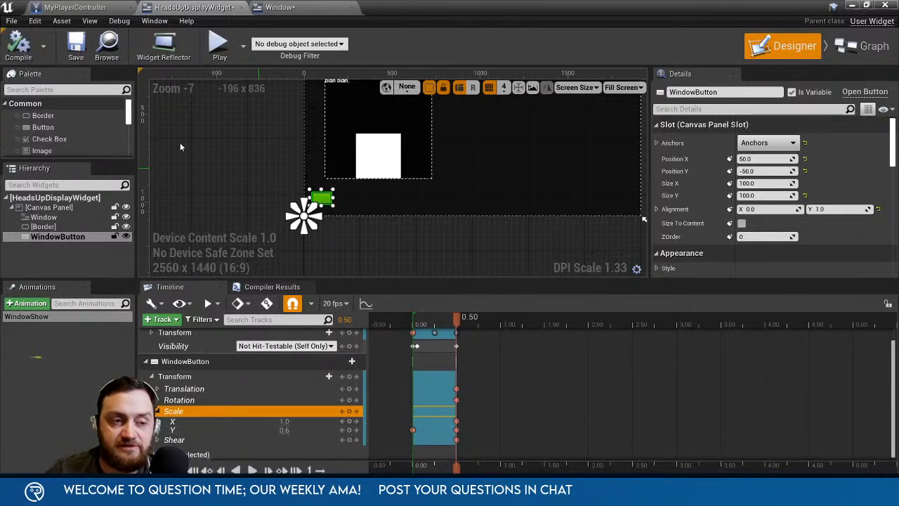
click(76, 51)
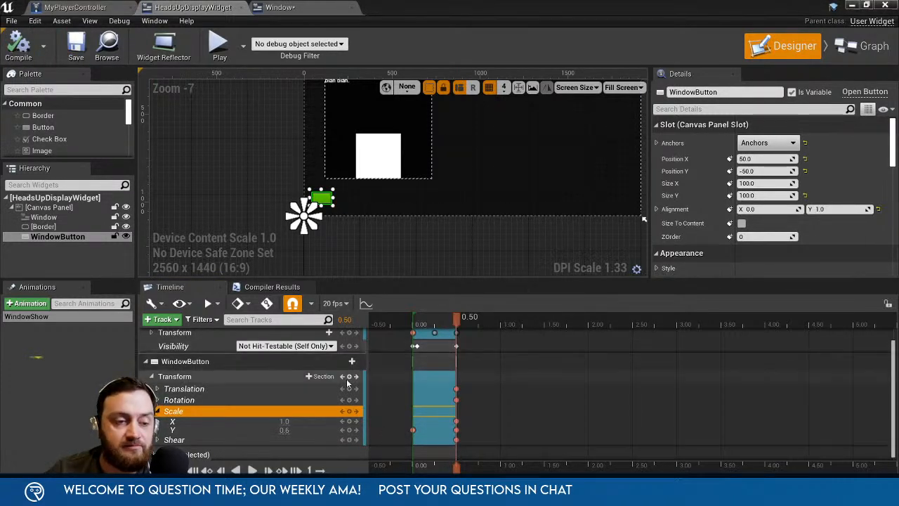
Play the level from the main editor, toggle the window repeatedly with the green button to test both animations, and stop playing.
click(854, 5)
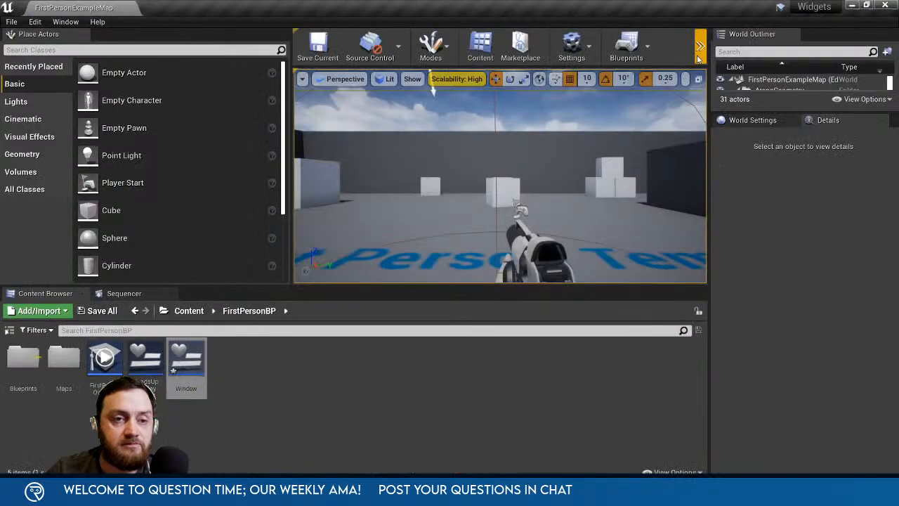
click(700, 46)
click(476, 210)
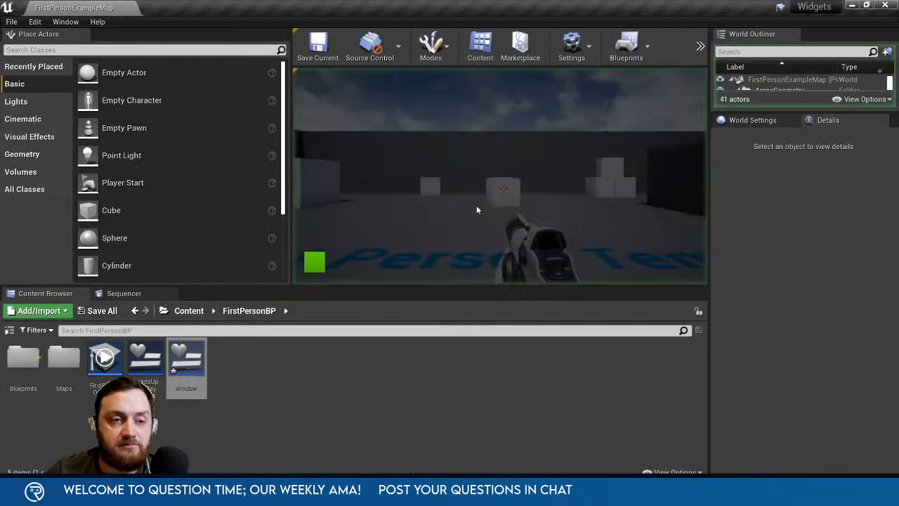
click(319, 265)
click(316, 264)
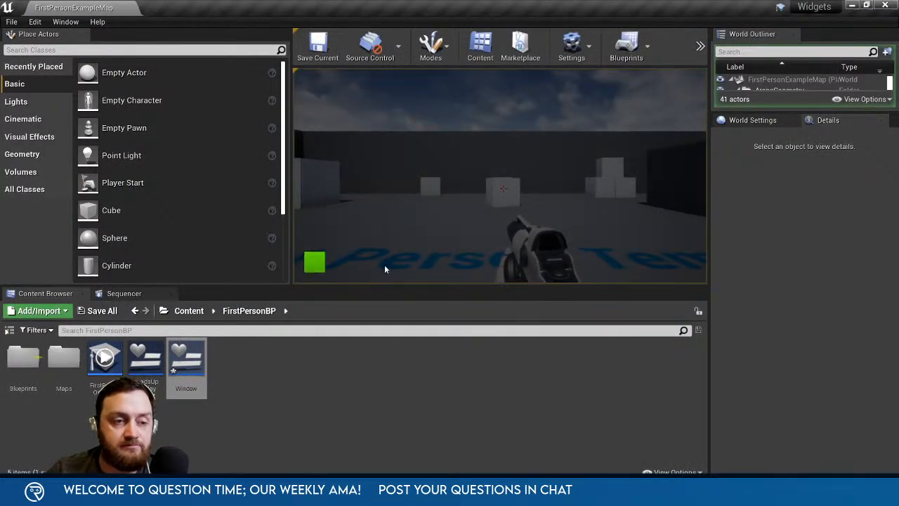
click(316, 264)
click(316, 266)
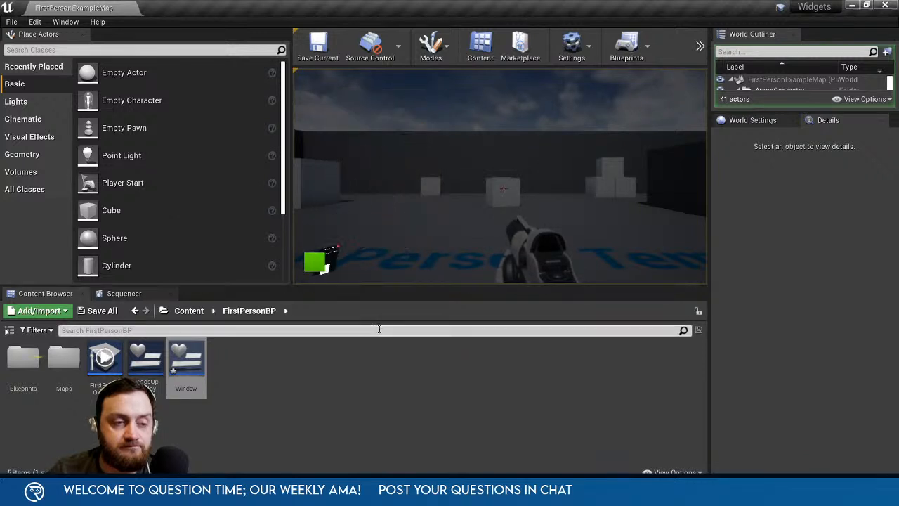
click(316, 265)
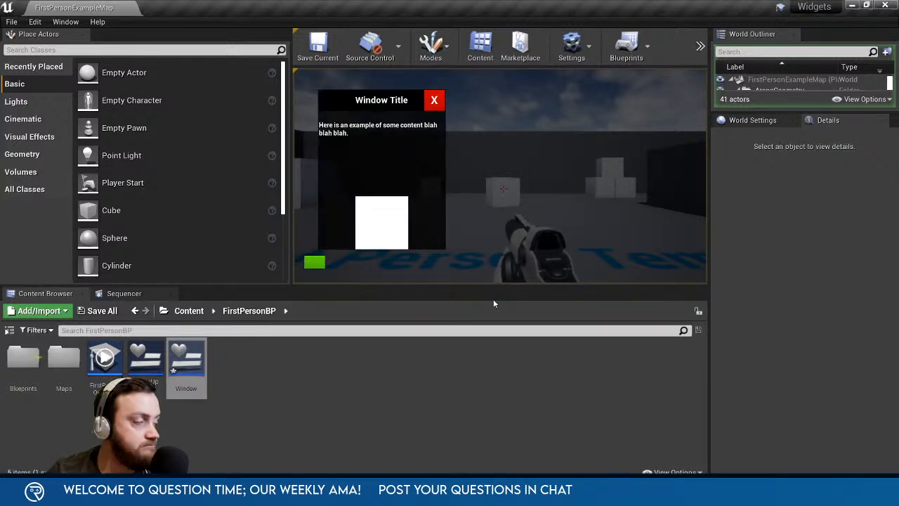
key(Escape)
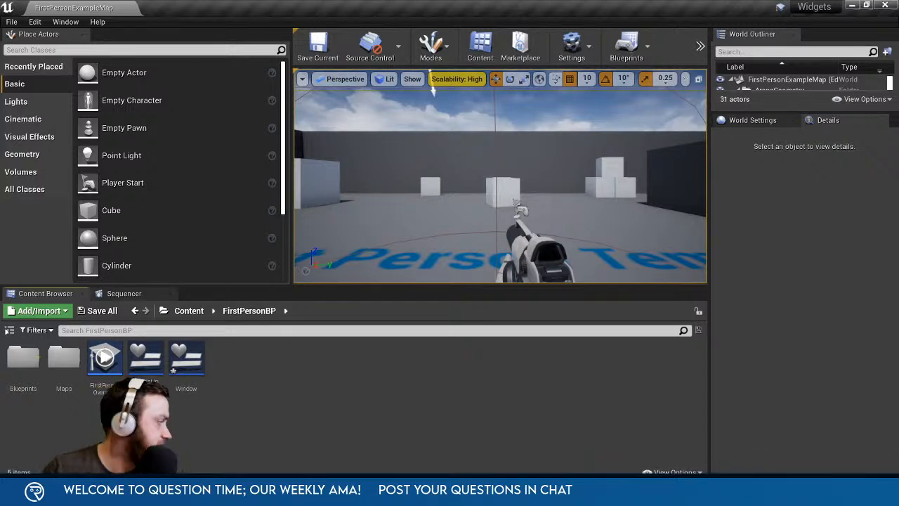
Import the JigsawPreview.mp4 video from File Explorer into the FirstPersonBP content folder.
key(super+e)
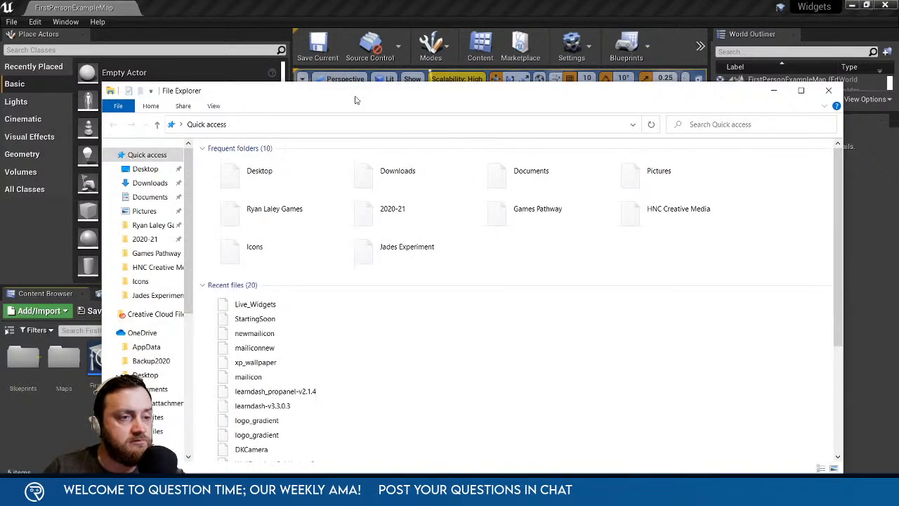
drag(355, 98, 0, 99)
click(427, 90)
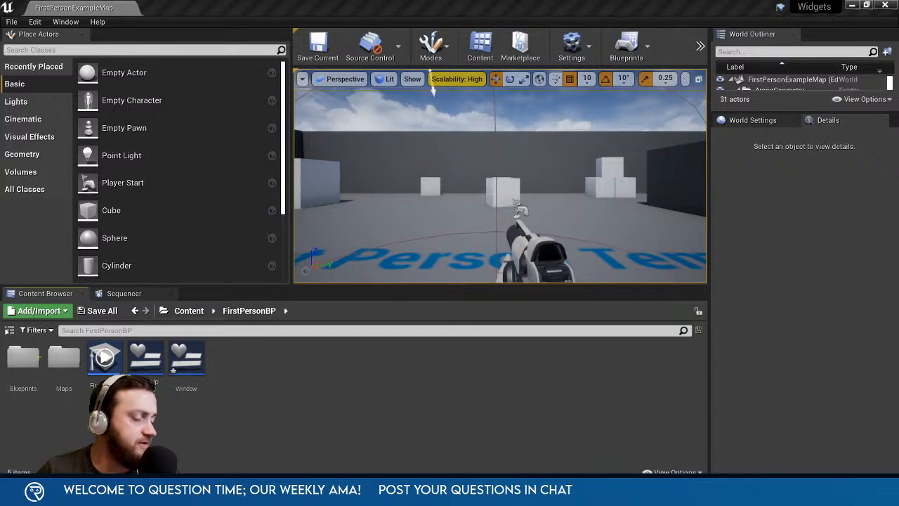
drag(310, 385, 296, 375)
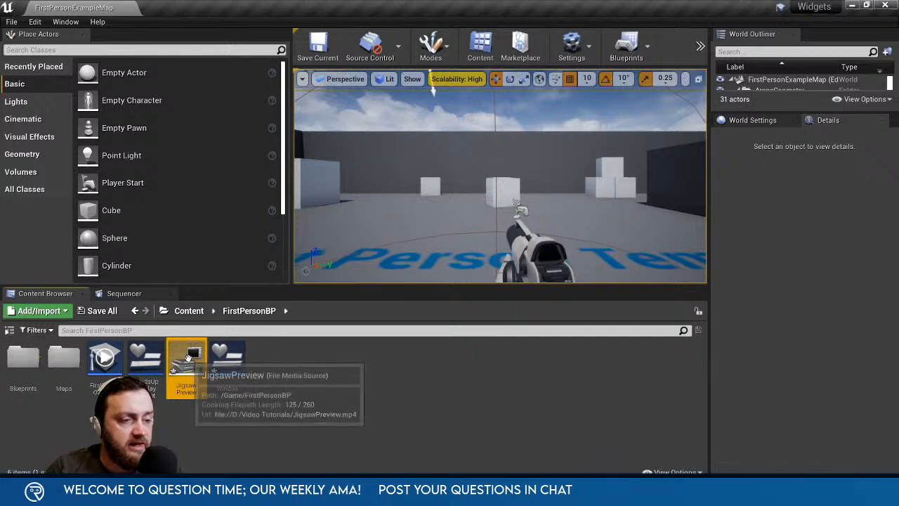
Create a Media Player with a linked video output MediaTexture asset in FirstPersonBP and name it VideoPlayer.
click(275, 357)
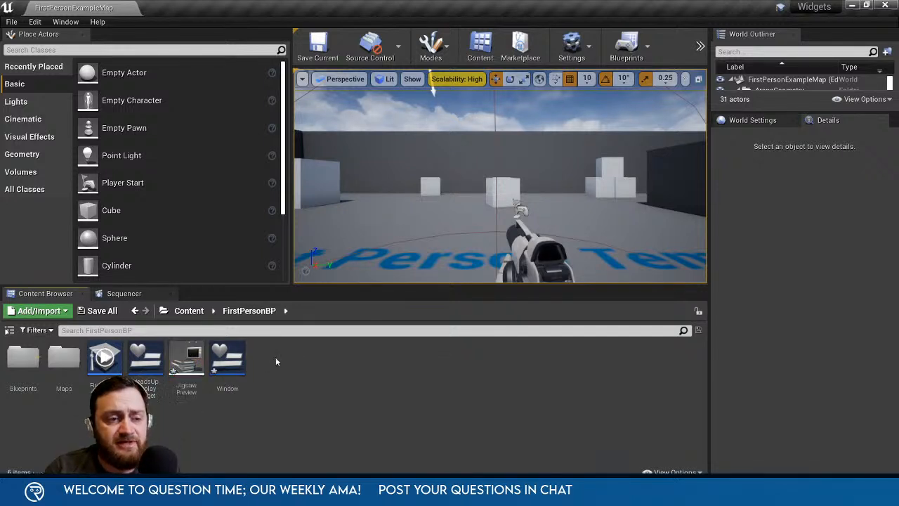
right_click(275, 357)
mouse_move(380, 285)
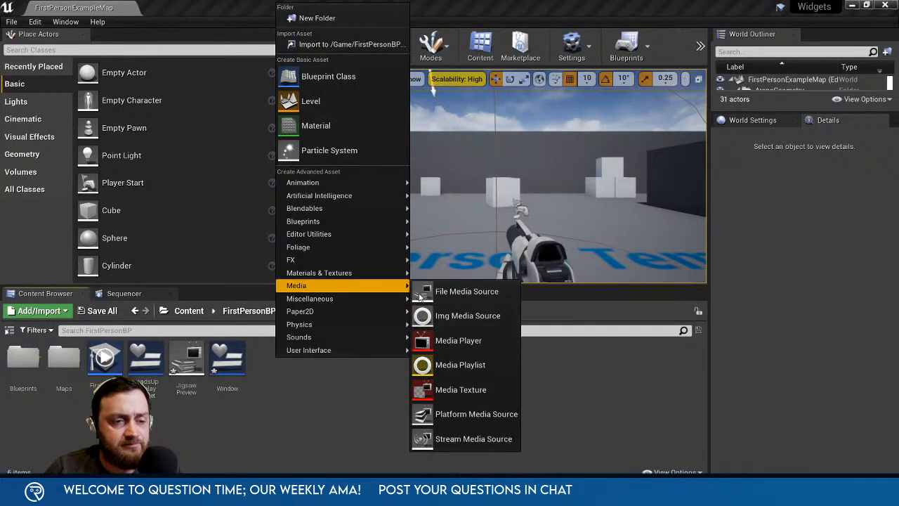
click(470, 341)
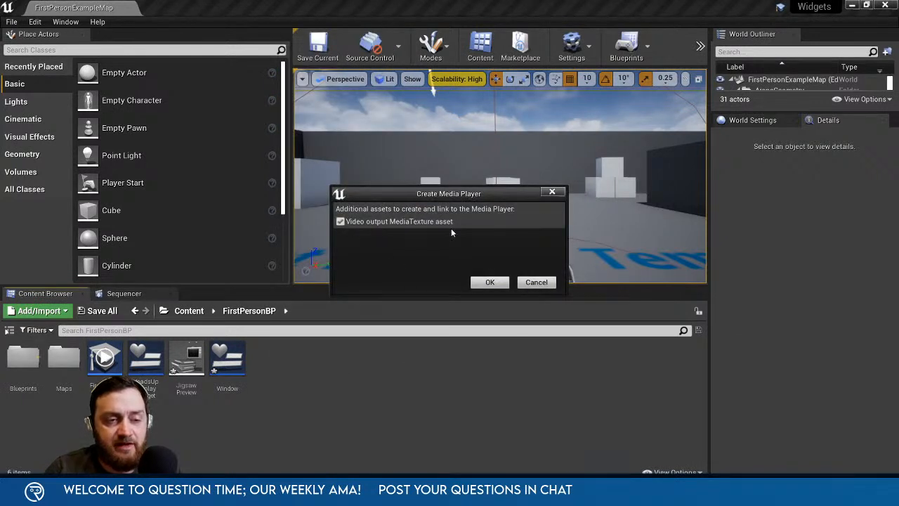
click(489, 281)
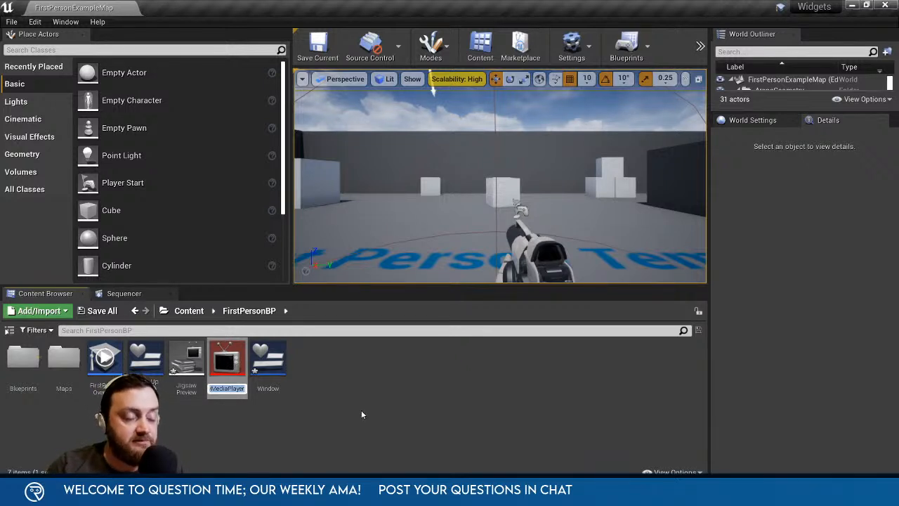
text(V)
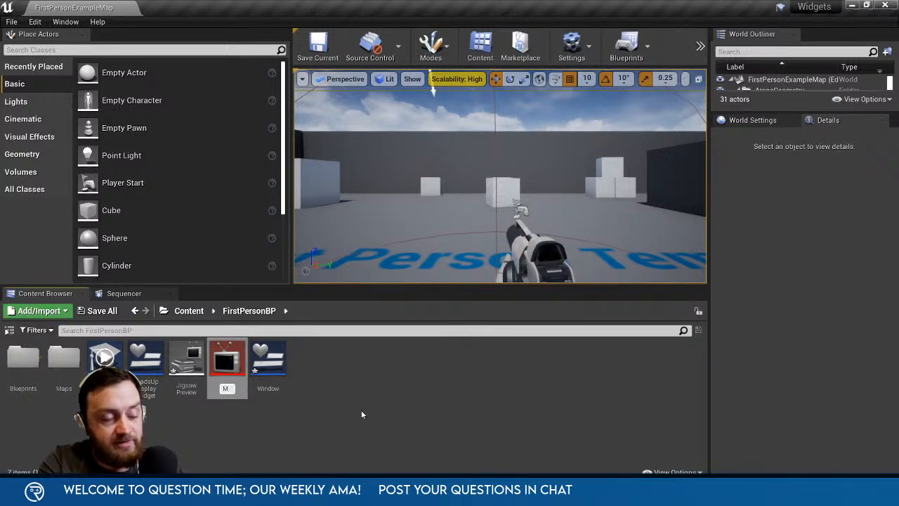
text(ideoPlayer)
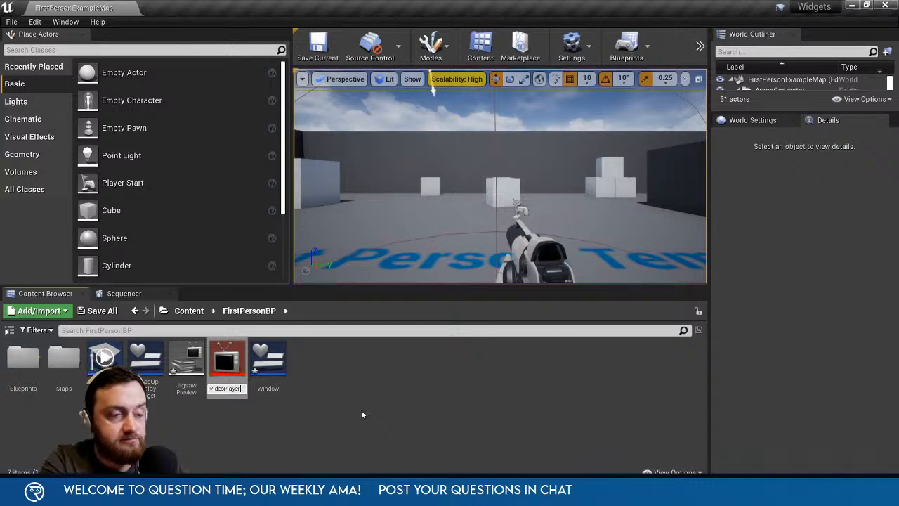
key(Return)
Create a material from the VideoPlayer_Video media texture and open it for editing.
click(319, 358)
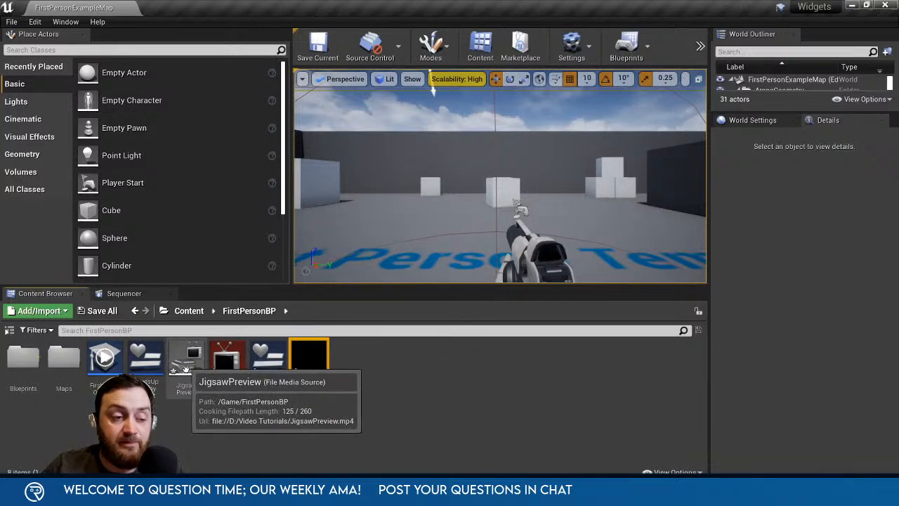
right_click(309, 359)
click(361, 82)
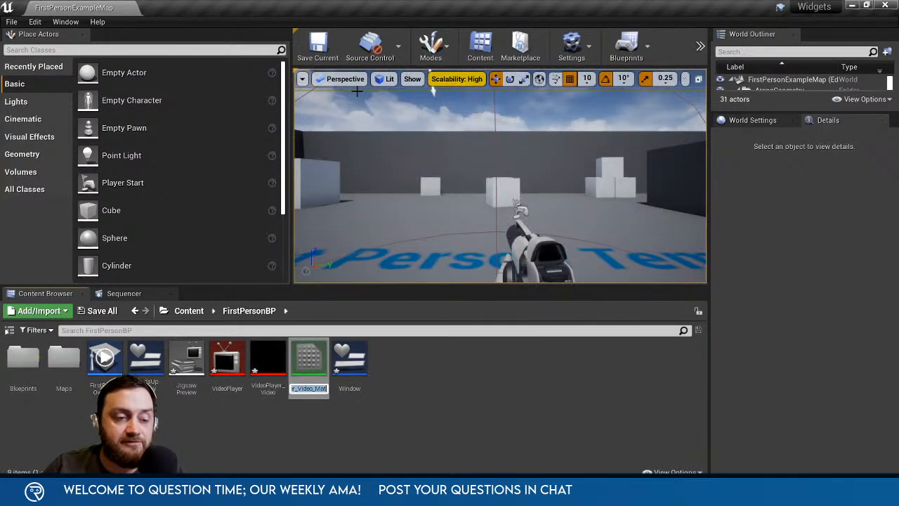
double_click(304, 361)
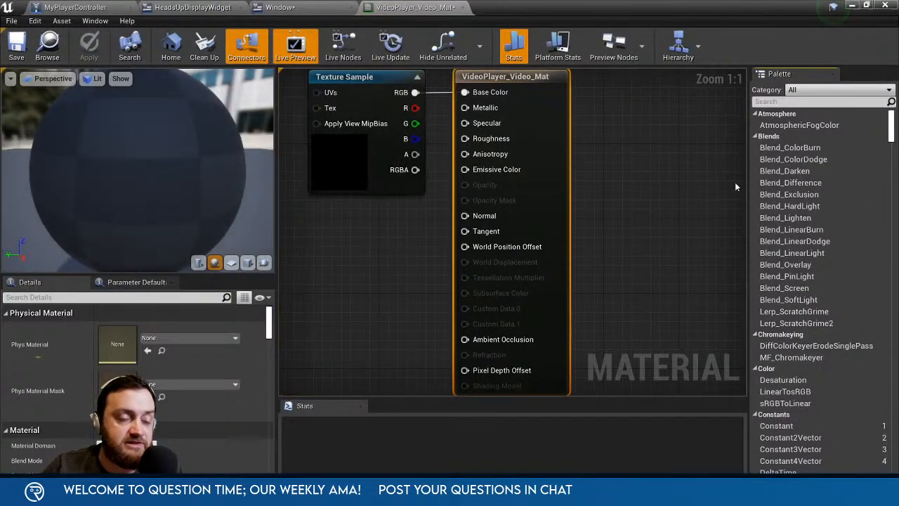
Set the material's domain to User Interface, connect the Texture Sample's RGB output to Final Color, and apply the changes.
scroll(165, 446, down, 2)
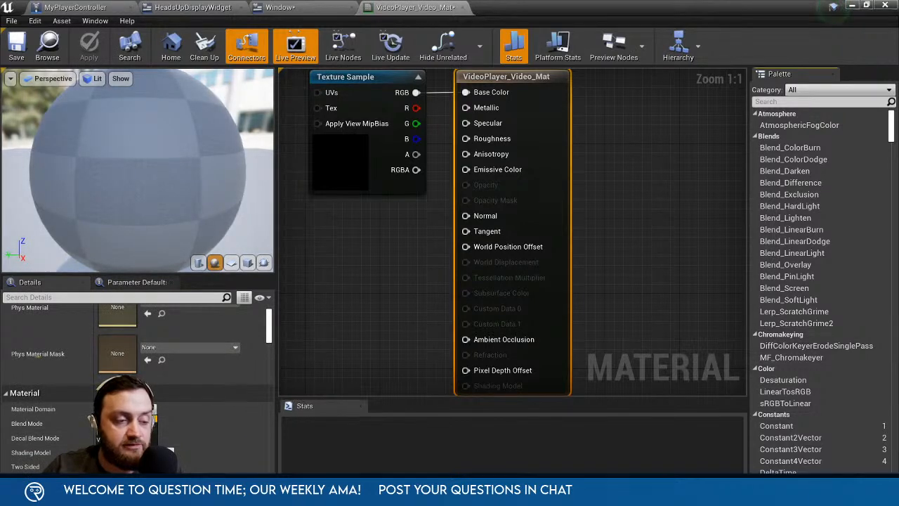
click(126, 465)
right_drag(472, 205, 500, 271)
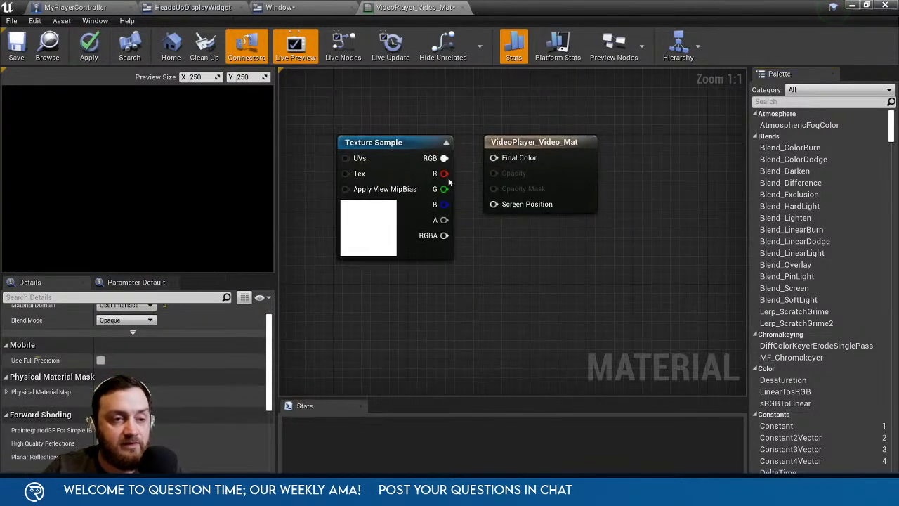
drag(444, 158, 494, 158)
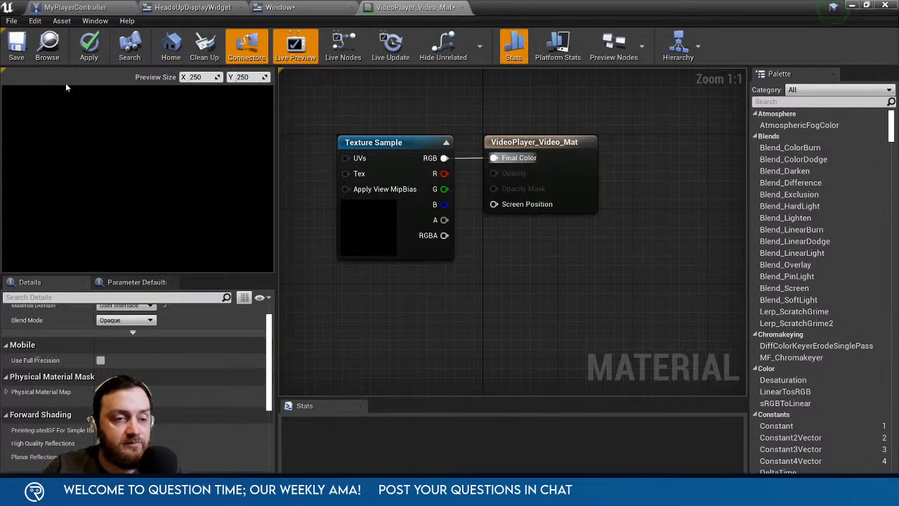
click(88, 46)
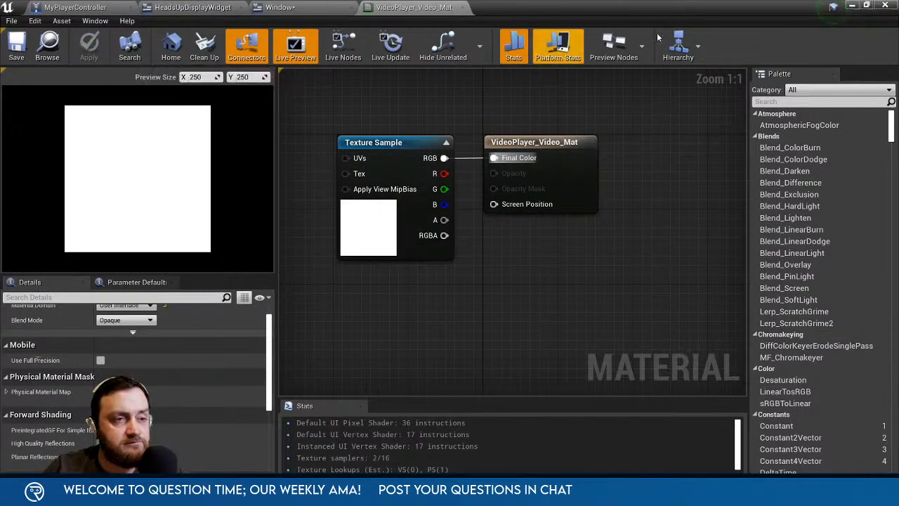
Open the VideoPlayer media player, play the JigsawPreview source in it, pause playback, and close the player's editor.
click(852, 6)
double_click(227, 360)
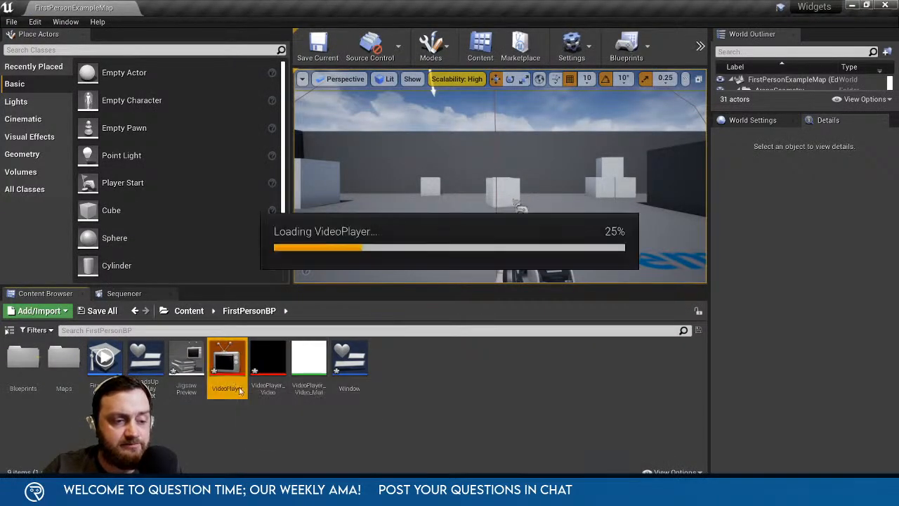
double_click(53, 365)
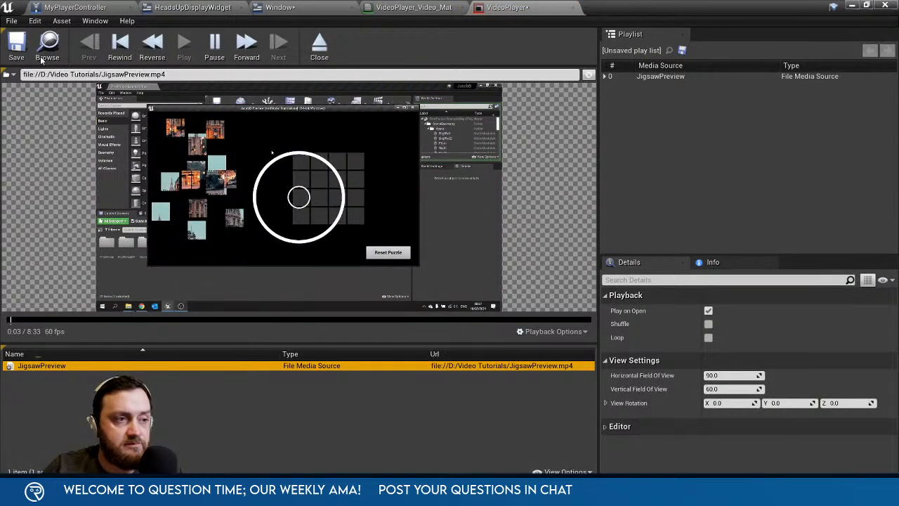
click(214, 43)
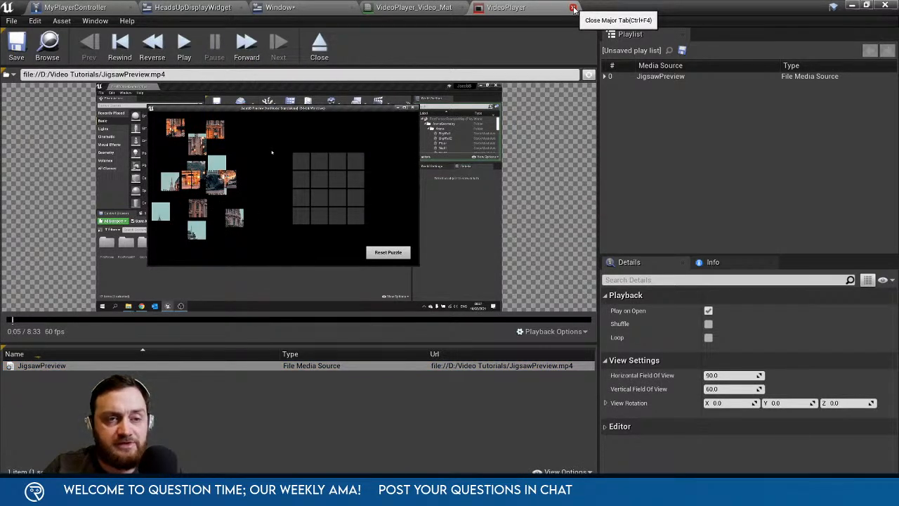
click(573, 8)
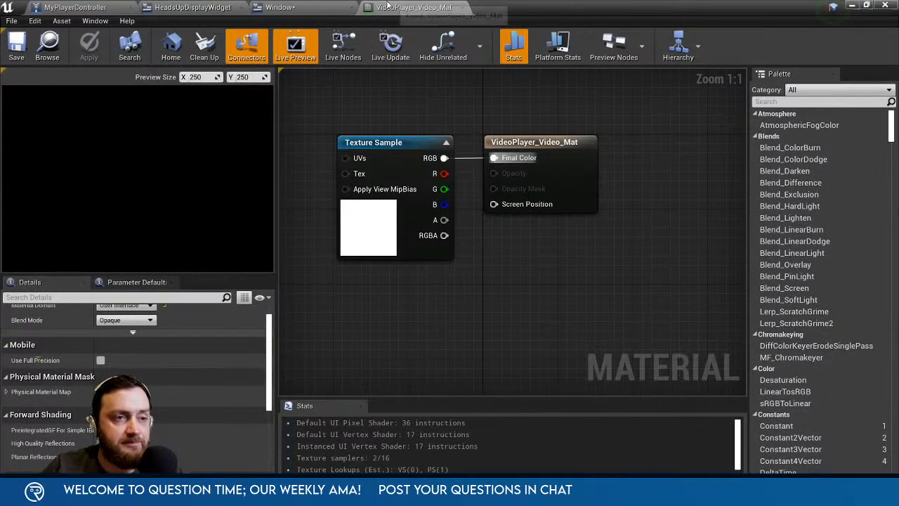
Set the WindowImage brush in the Window widget to the VideoPlayer_Video_Mat material, and compile and save the widget.
click(284, 8)
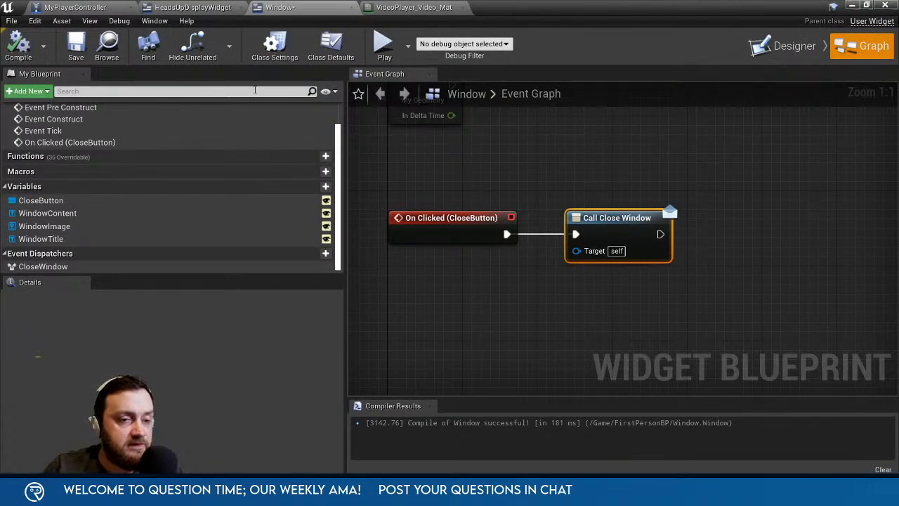
click(191, 8)
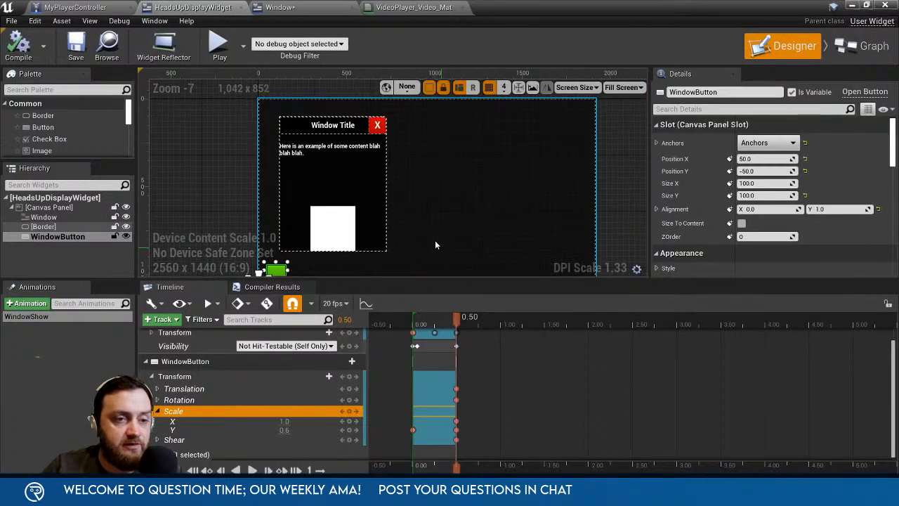
click(280, 8)
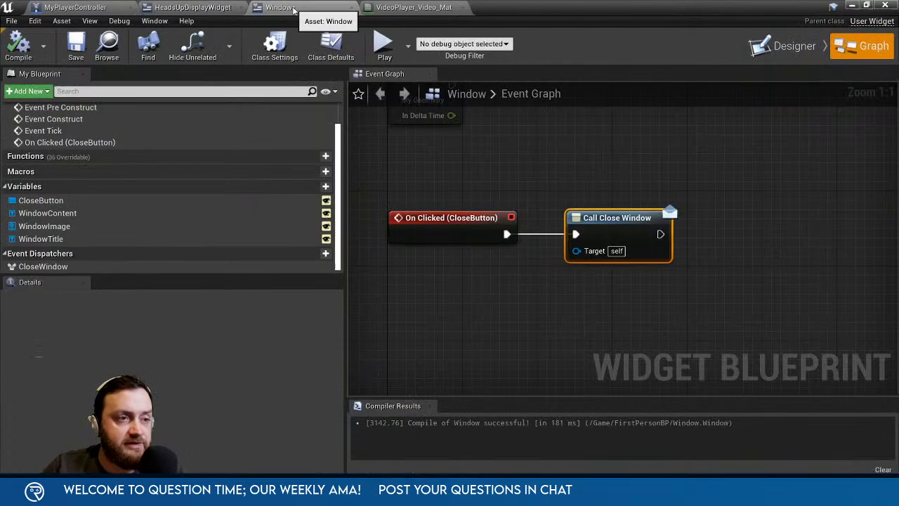
click(767, 62)
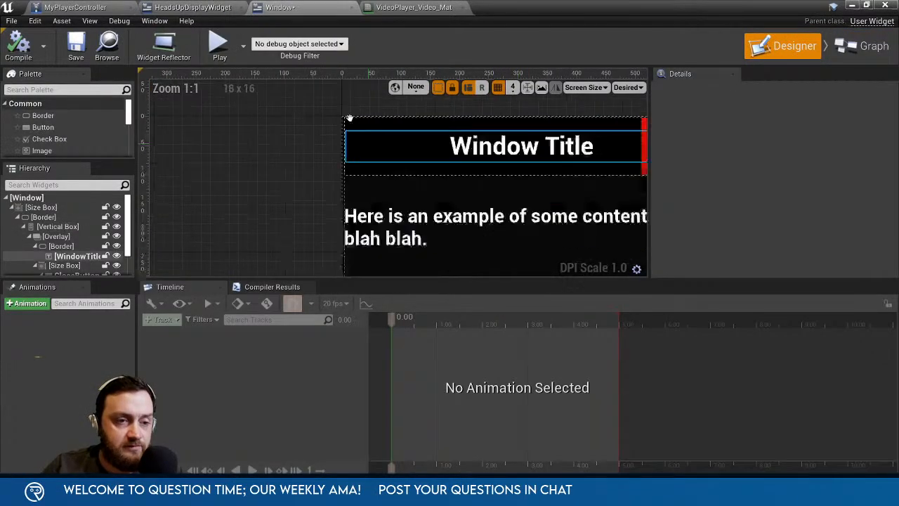
right_click(484, 174)
right_drag(406, 198, 361, 140)
scroll(361, 163, down, 2)
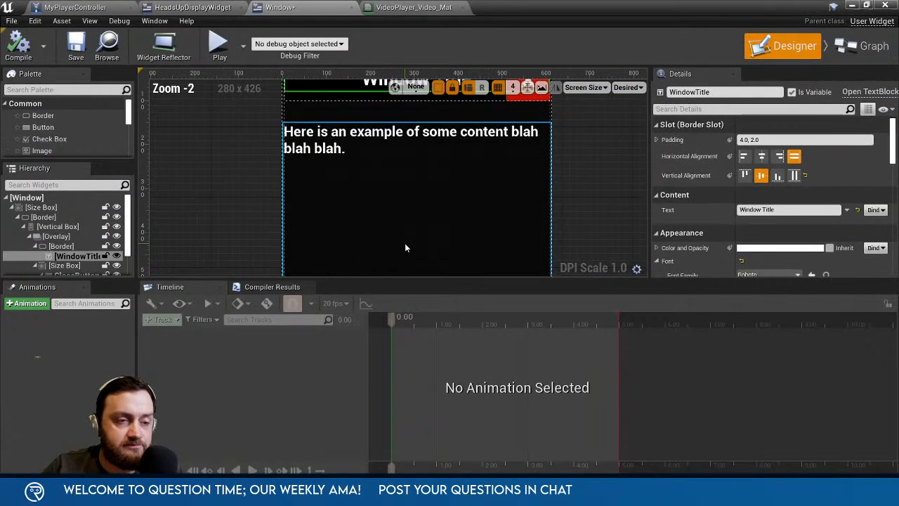
right_drag(405, 243, 344, 123)
click(396, 241)
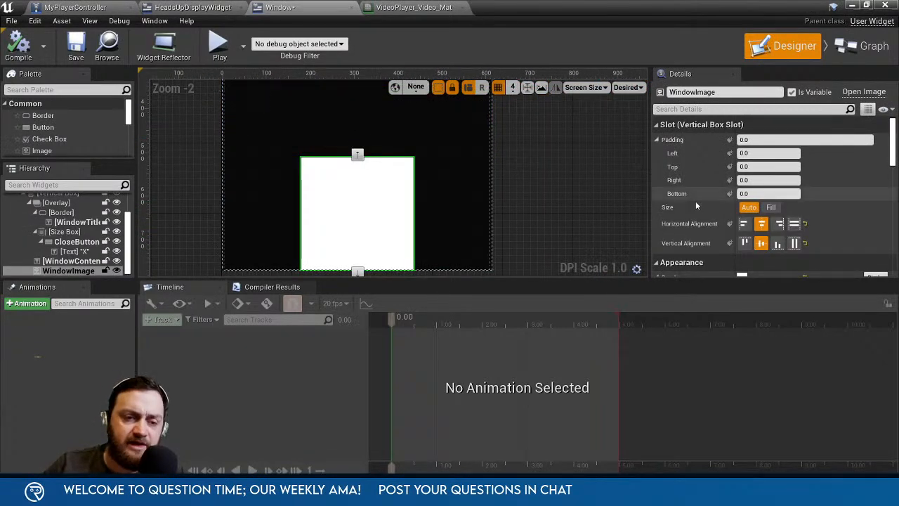
scroll(708, 204, down, 5)
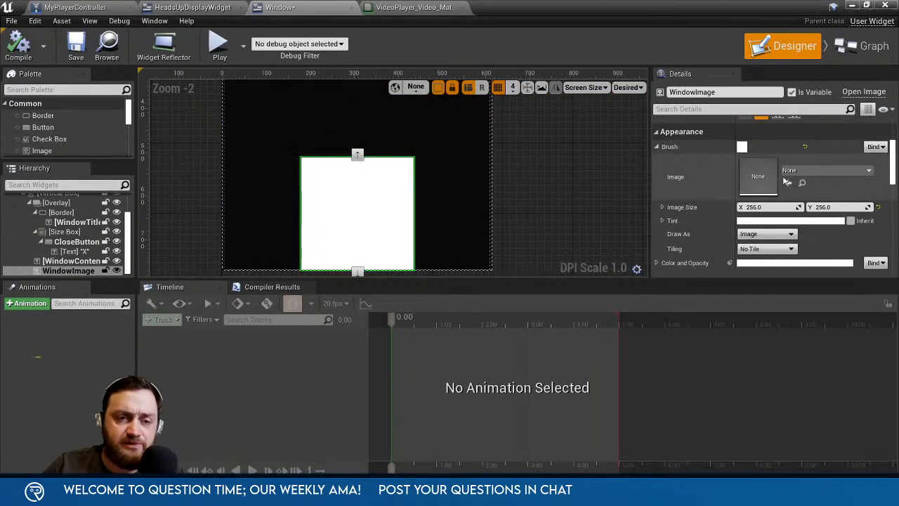
click(804, 171)
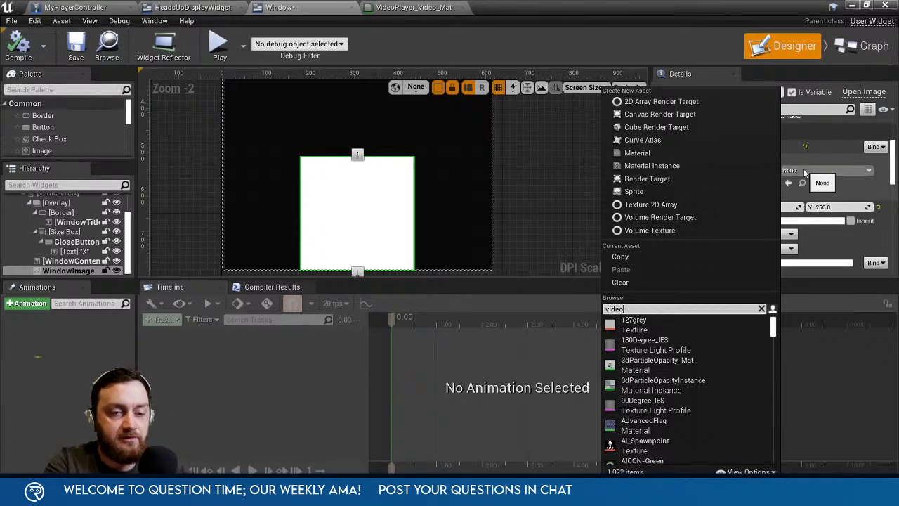
click(683, 322)
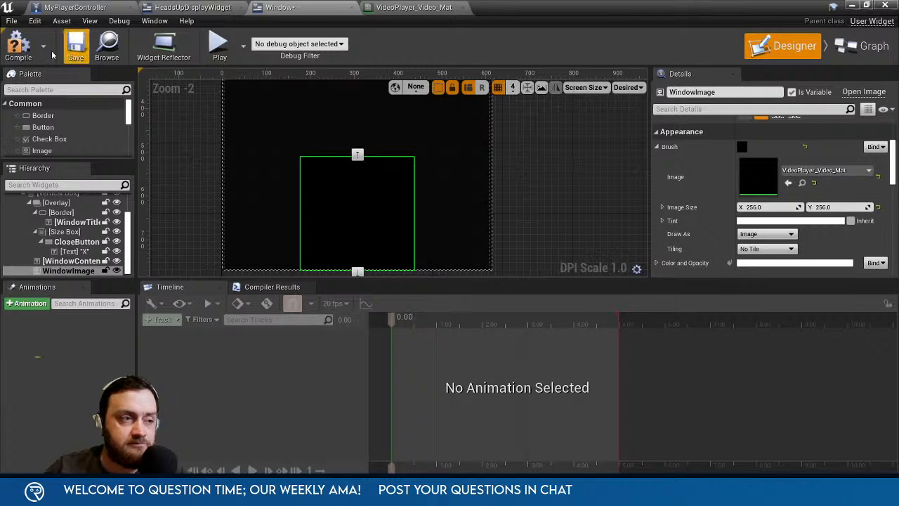
click(19, 46)
click(76, 45)
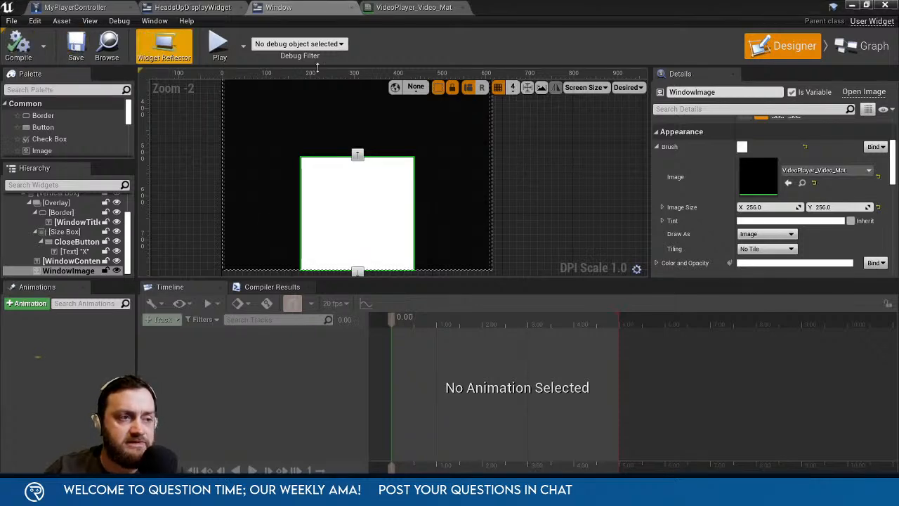
Play the level from the main editor, show the window with the green button to check its video image, and stop playing.
click(852, 5)
click(699, 48)
click(724, 128)
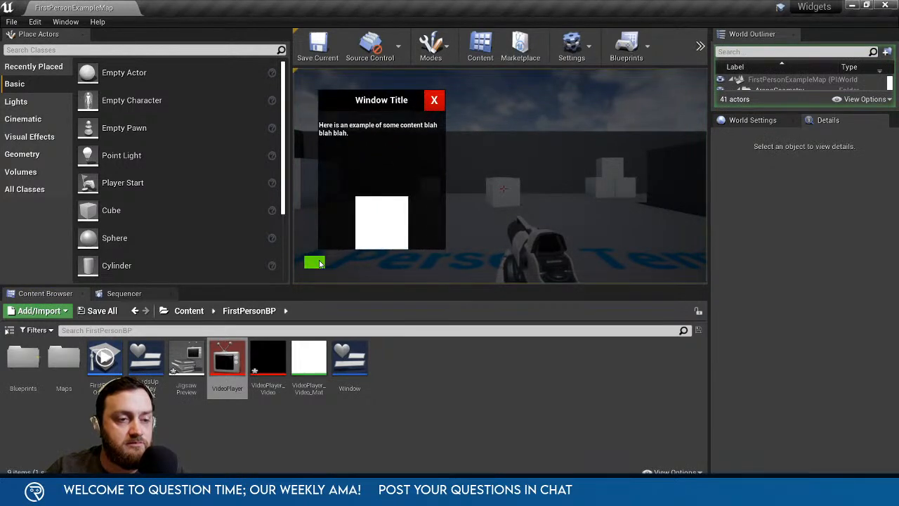
key(Escape)
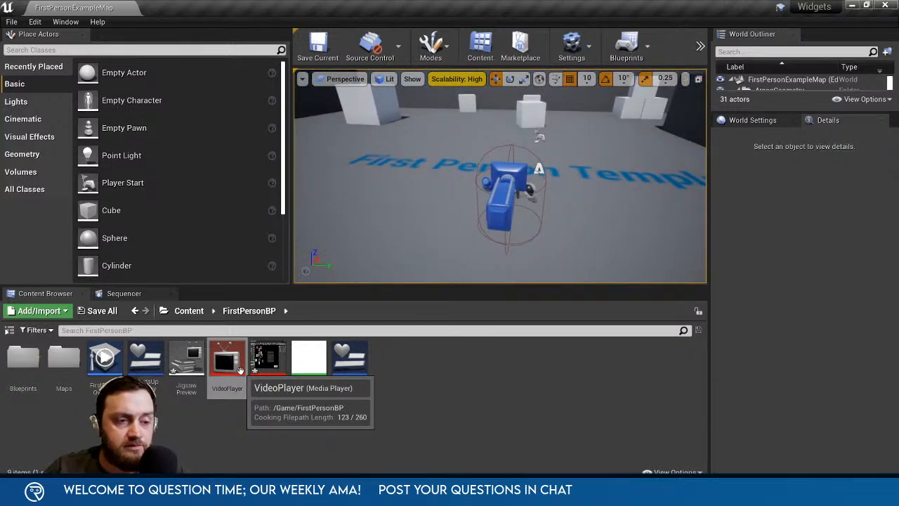
click(700, 45)
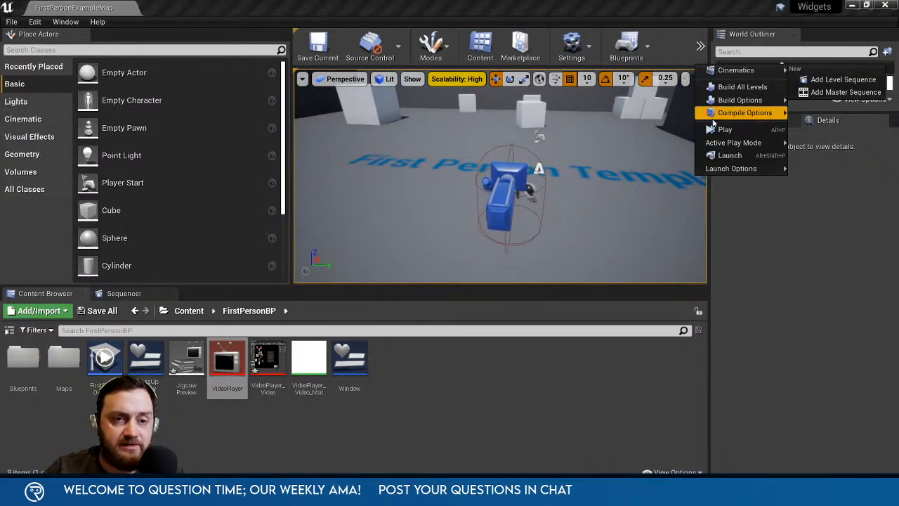
mouse_move(737, 99)
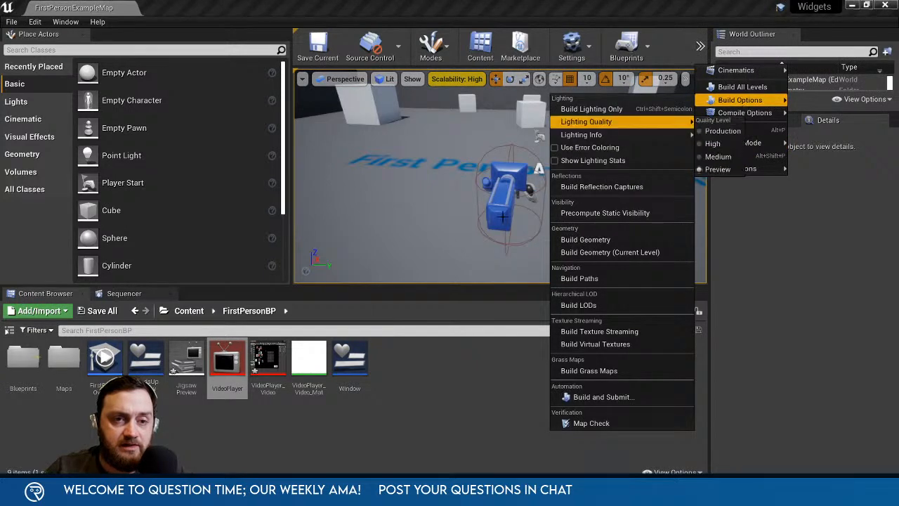
drag(227, 361, 279, 355)
click(314, 415)
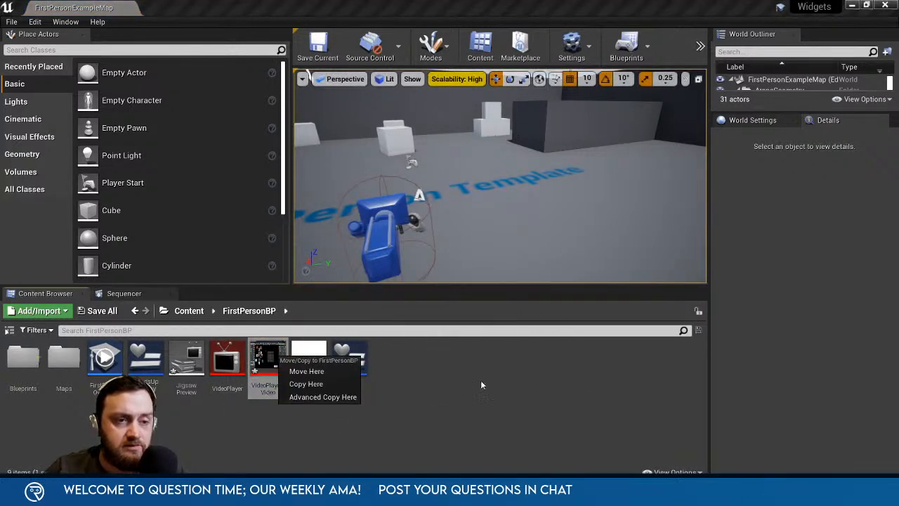
click(481, 385)
right_click(230, 362)
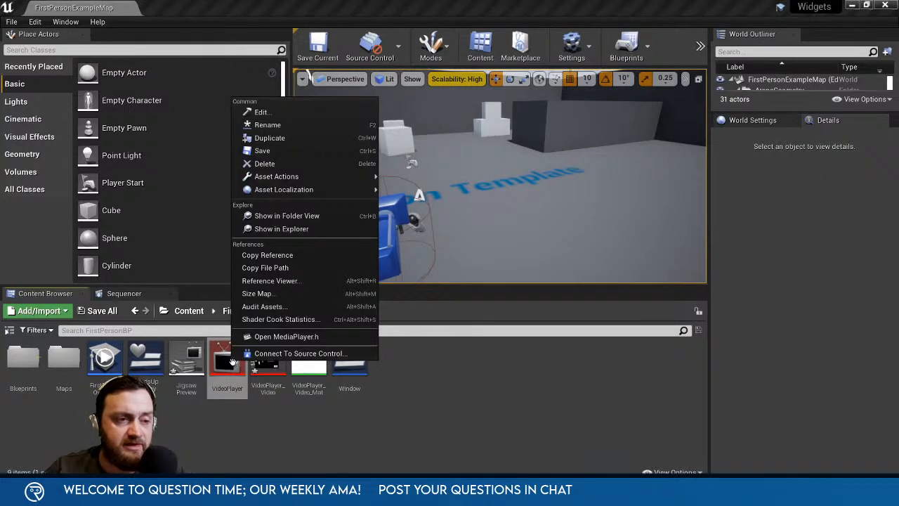
click(700, 47)
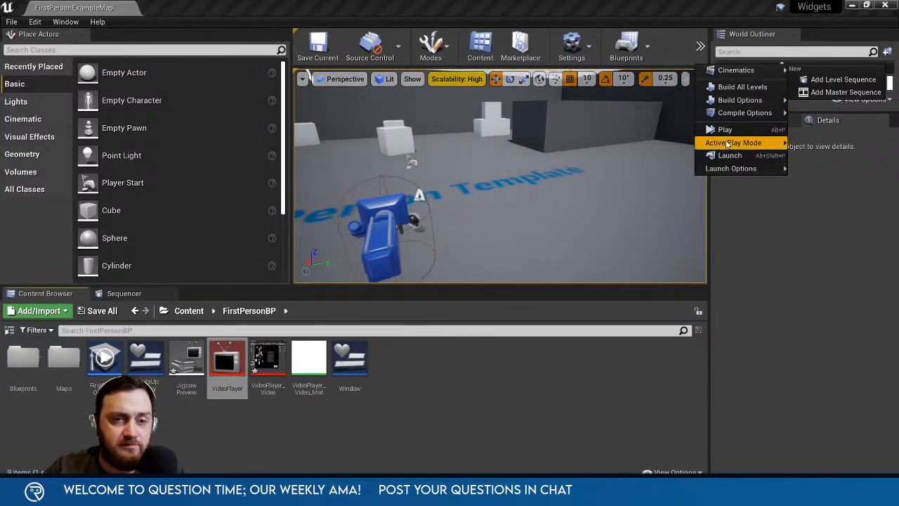
click(539, 355)
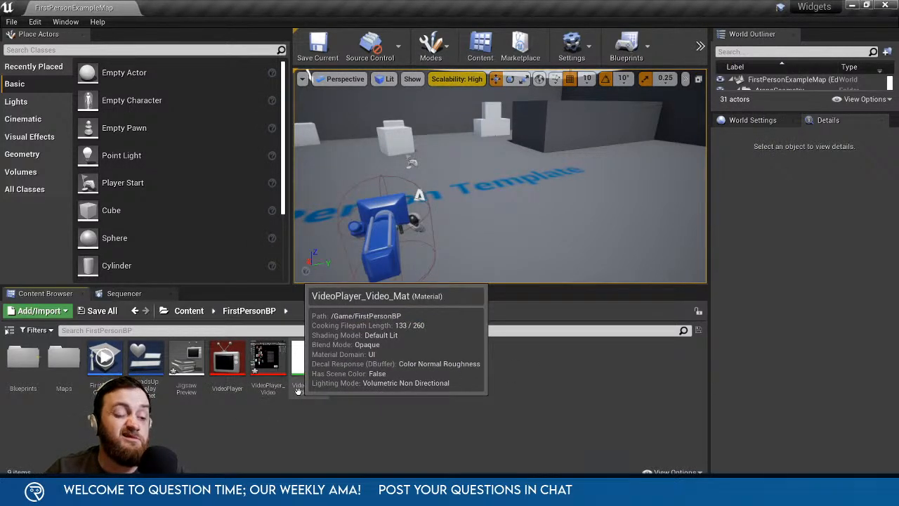
click(627, 46)
key(alt+Tab)
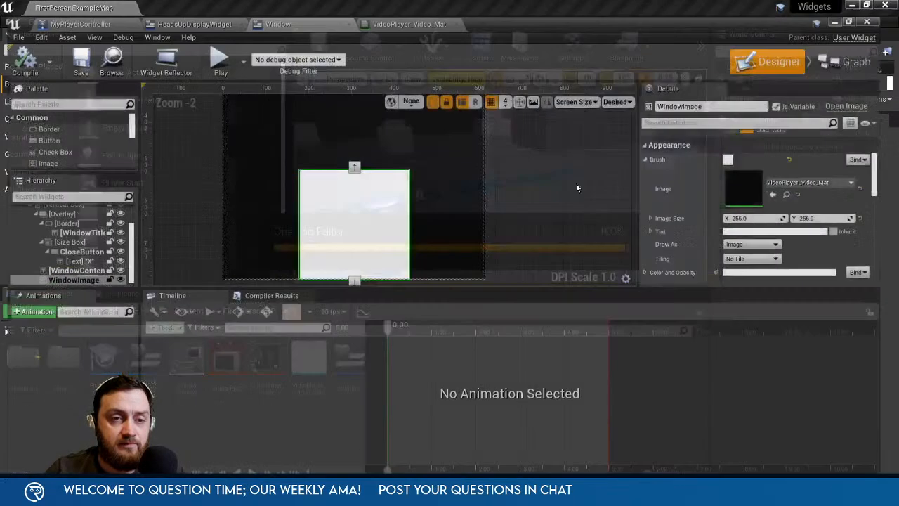
click(852, 7)
drag(227, 361, 204, 360)
click(267, 359)
click(230, 364)
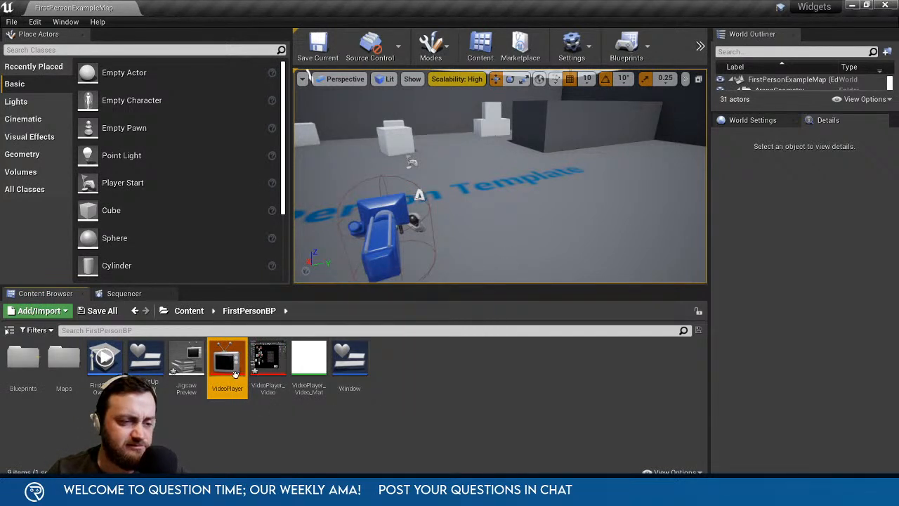
right_click(236, 370)
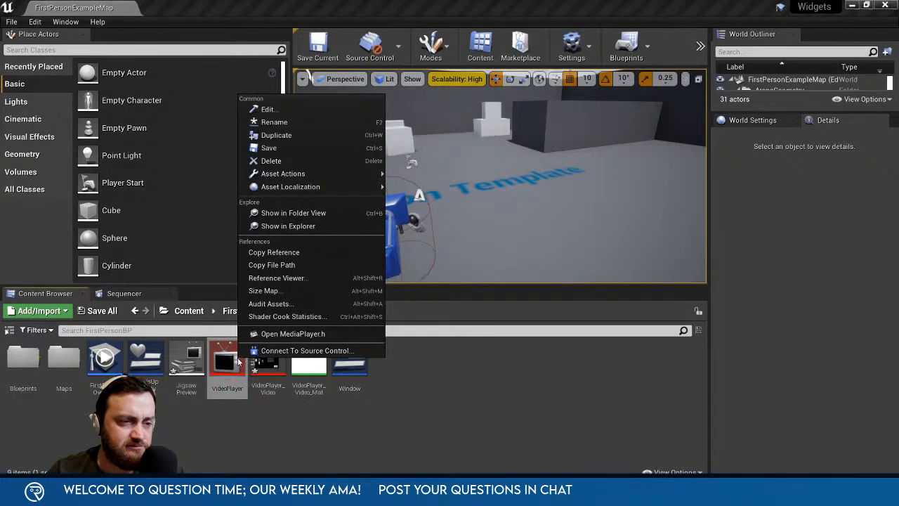
mouse_move(307, 178)
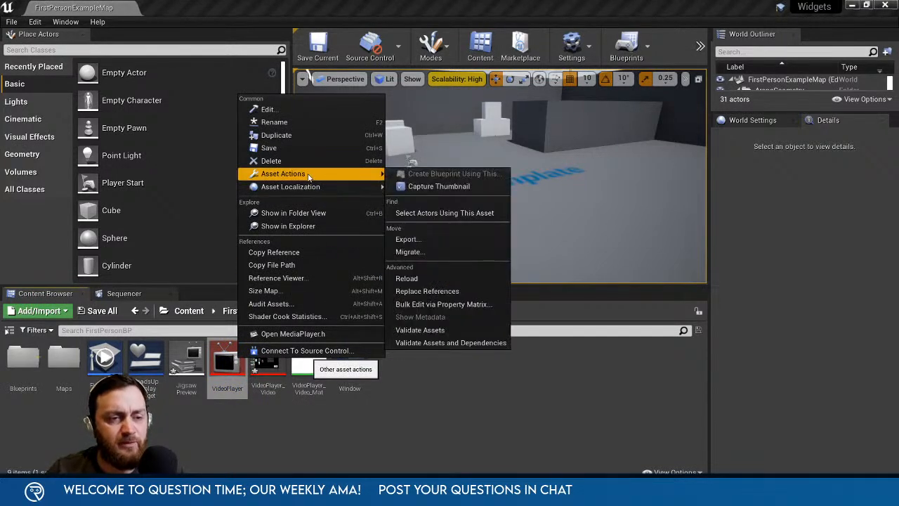
click(264, 403)
Play the level again to check the video image in the window.
right_drag(506, 196, 422, 203)
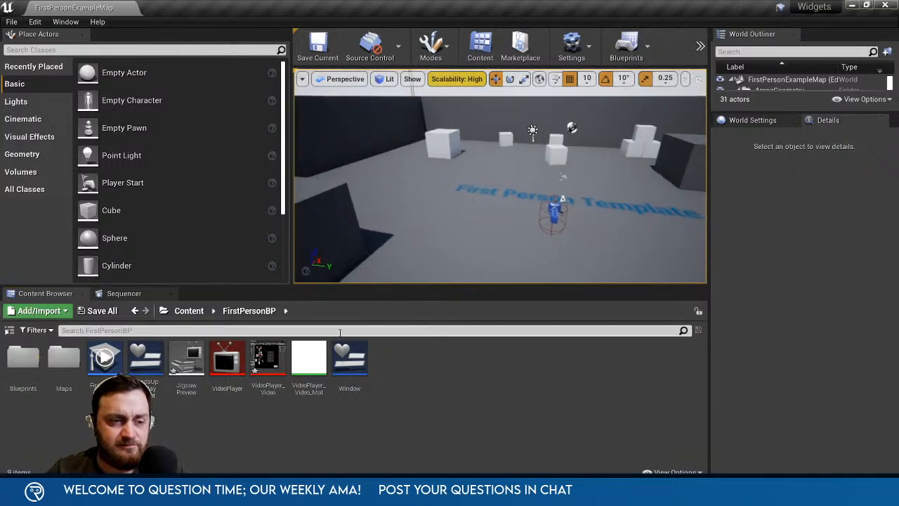
click(700, 45)
click(730, 130)
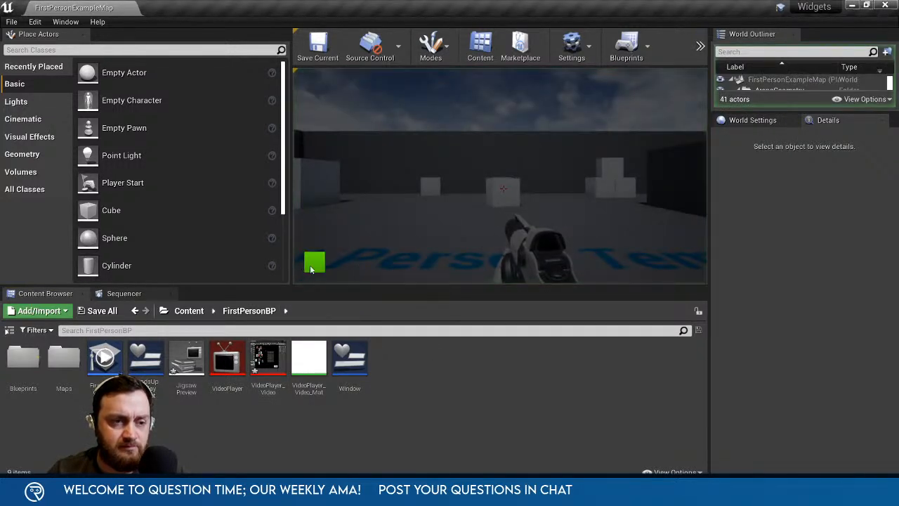
Open the pop-up window in the running game to check its video image, and close it again.
click(314, 265)
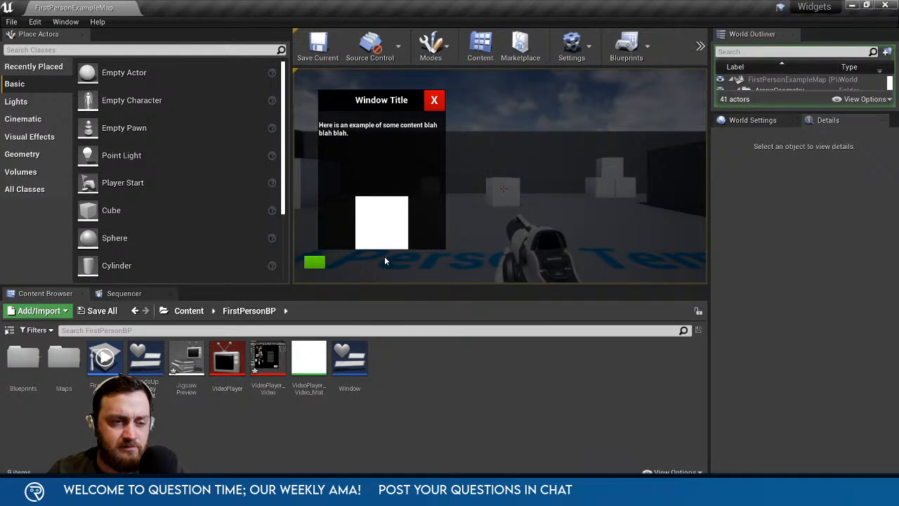
click(434, 100)
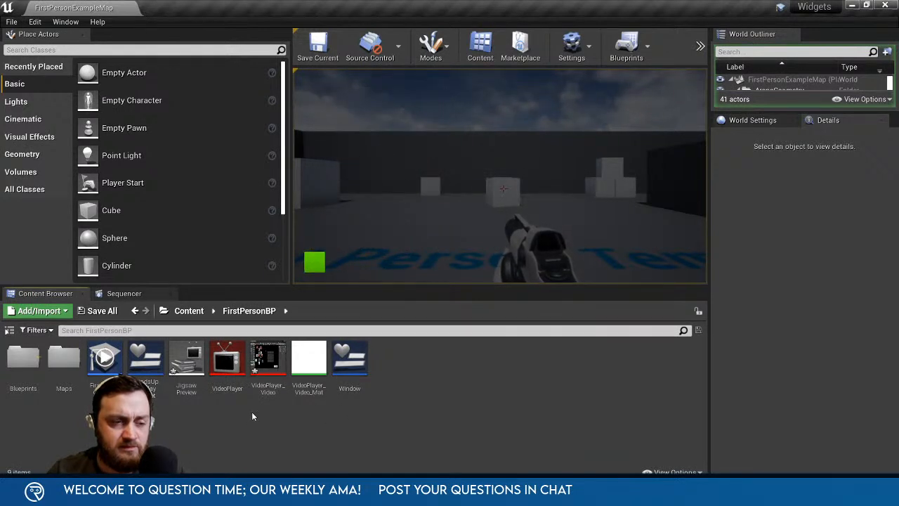
Inspect the VideoPlayer media player's settings and the JigsawPreview media source's file path.
double_click(227, 360)
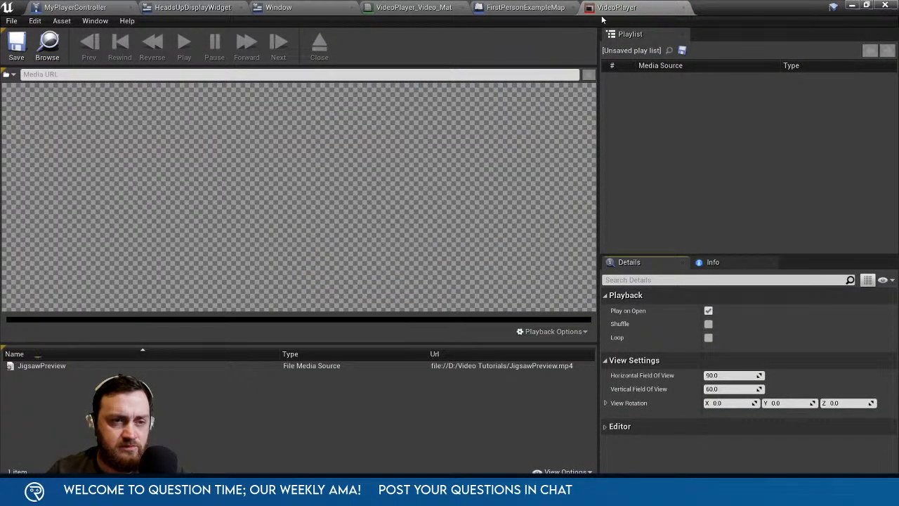
click(682, 7)
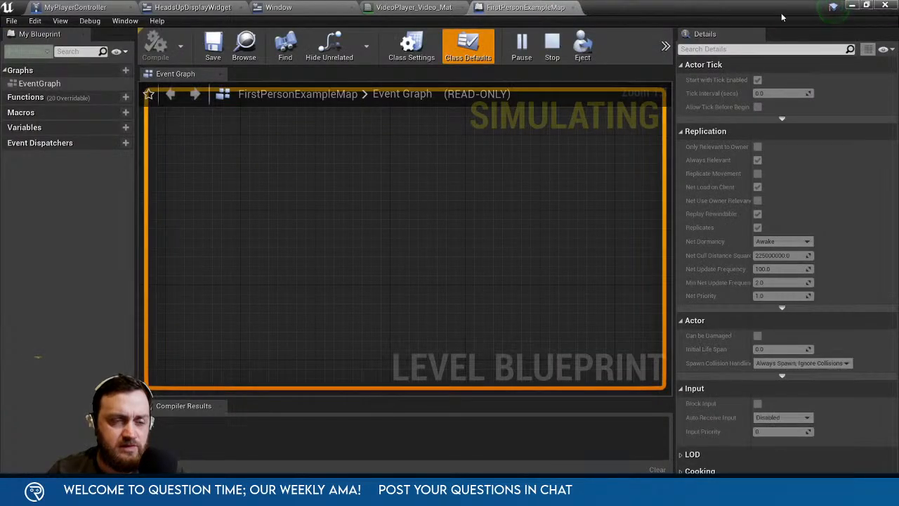
click(851, 5)
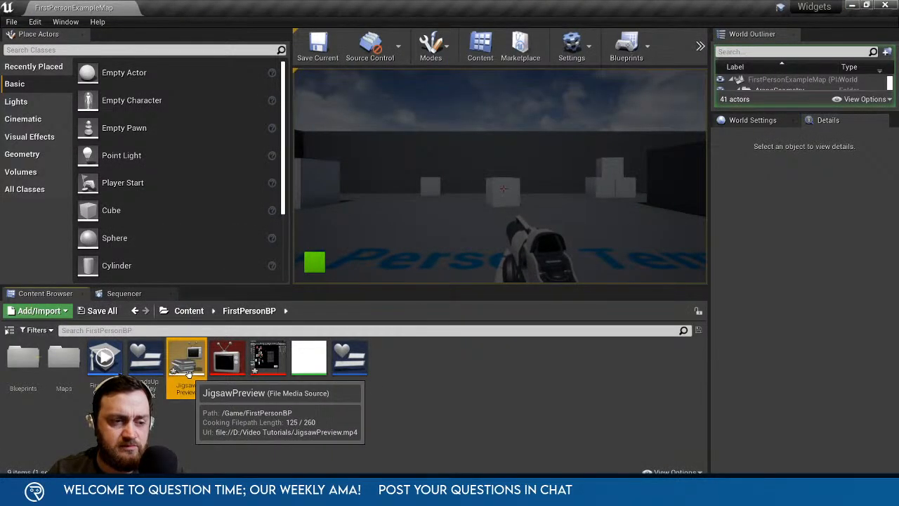
right_click(189, 378)
double_click(178, 386)
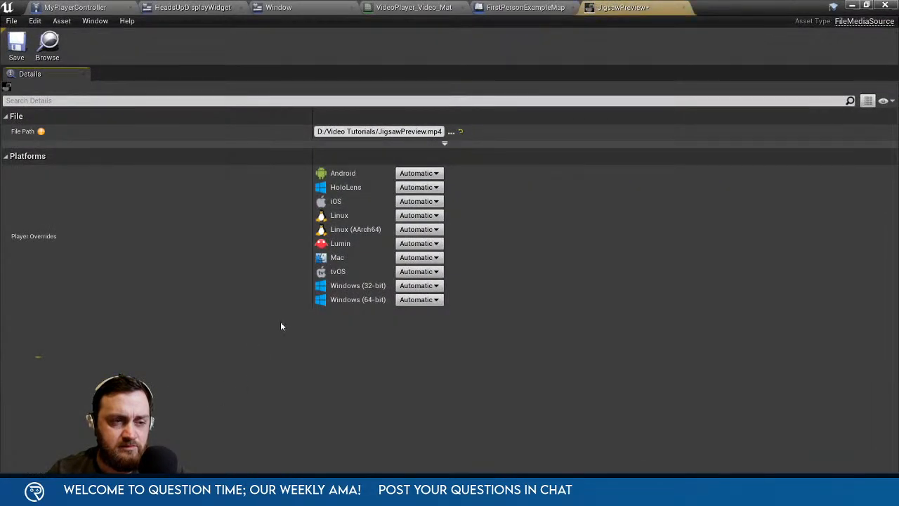
click(677, 9)
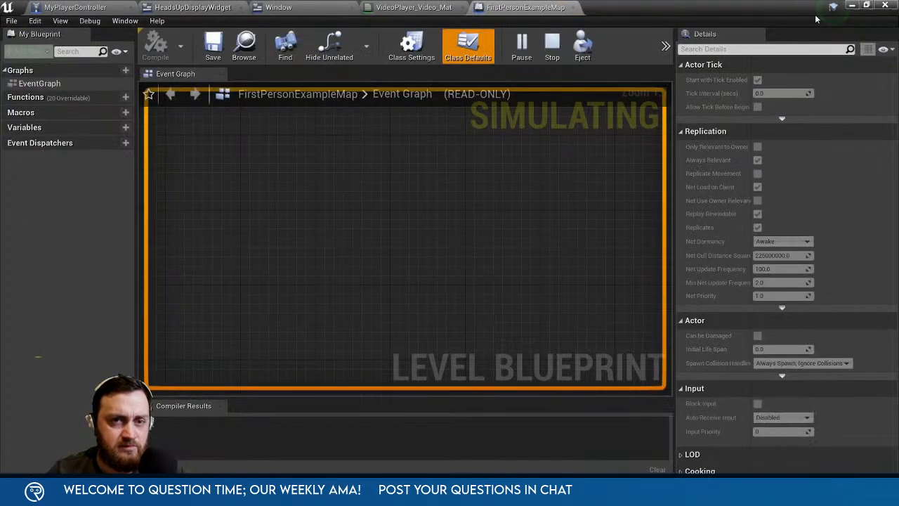
Stop the running game and add a Media Player Play node to the Window widget's event graph.
click(552, 44)
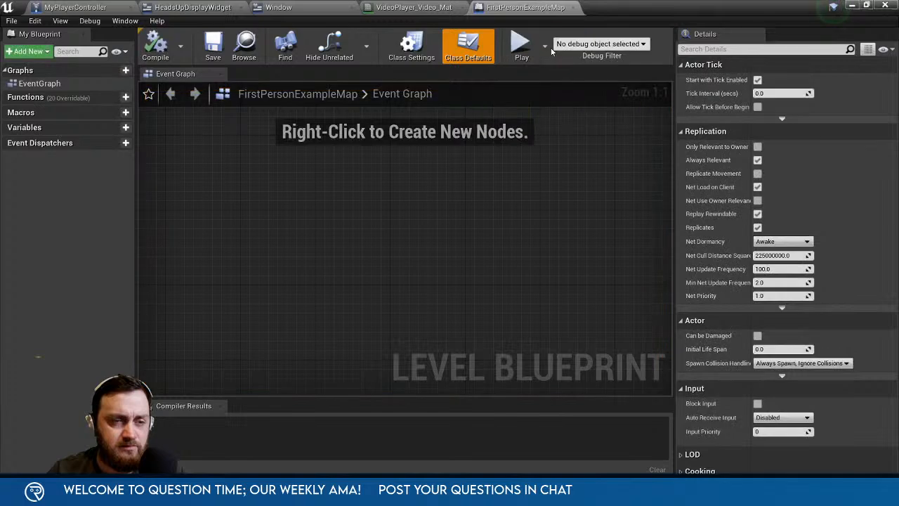
click(276, 7)
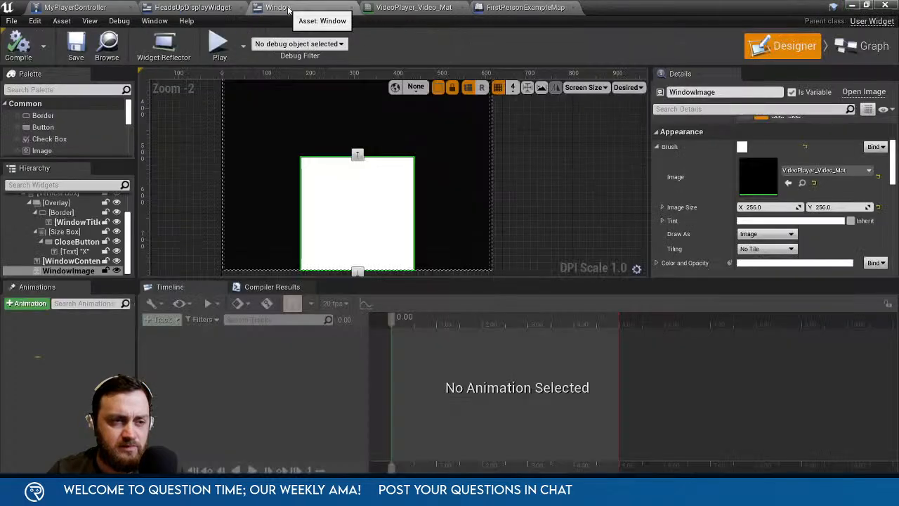
click(862, 45)
right_drag(586, 315, 540, 433)
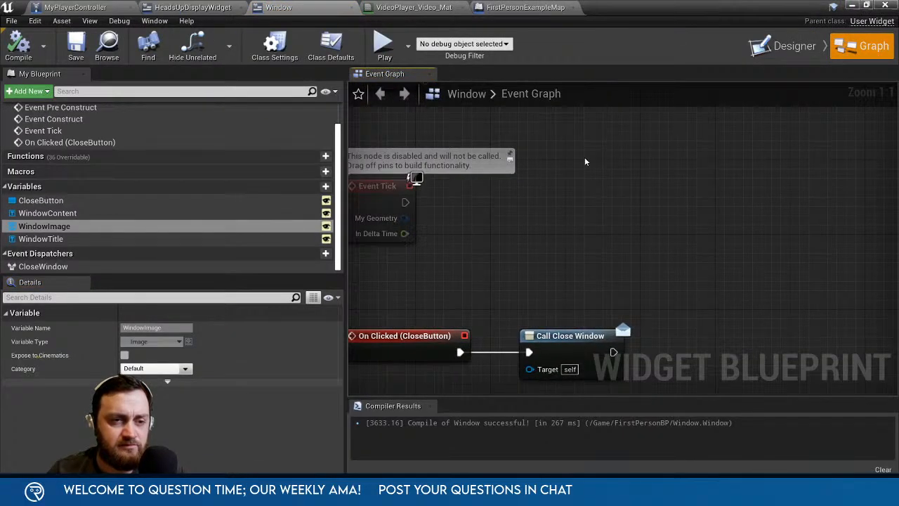
right_click(585, 160)
text(media player)
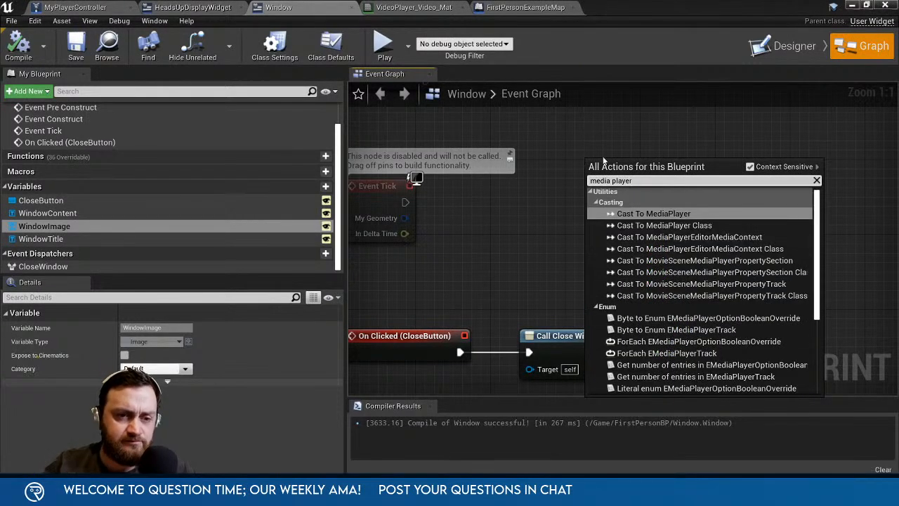
scroll(703, 295, down, 4)
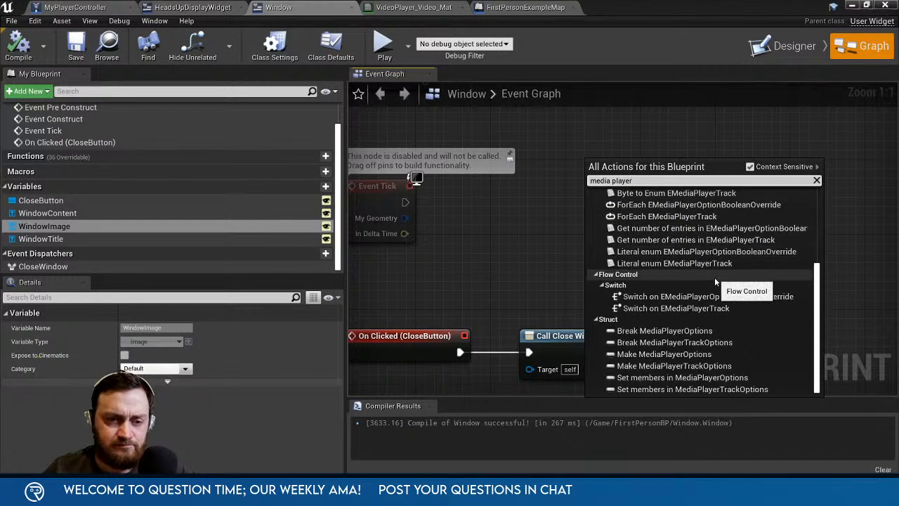
click(750, 166)
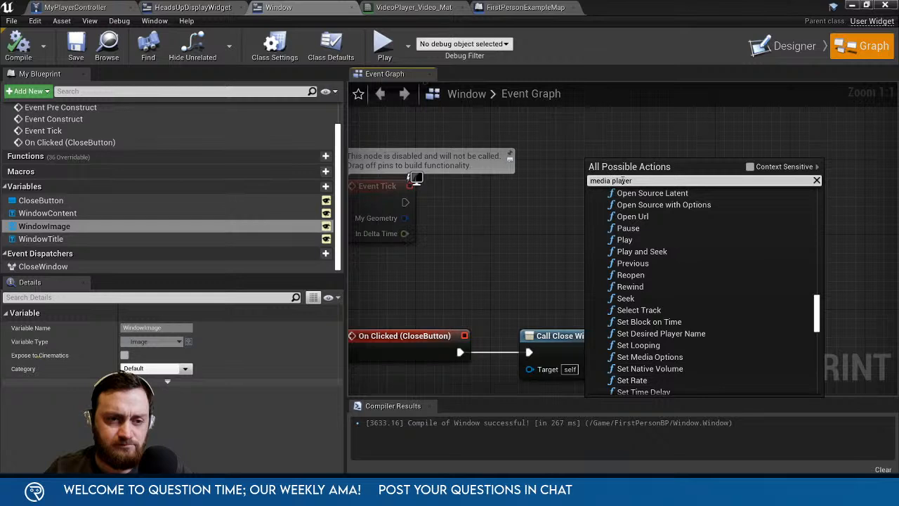
click(625, 239)
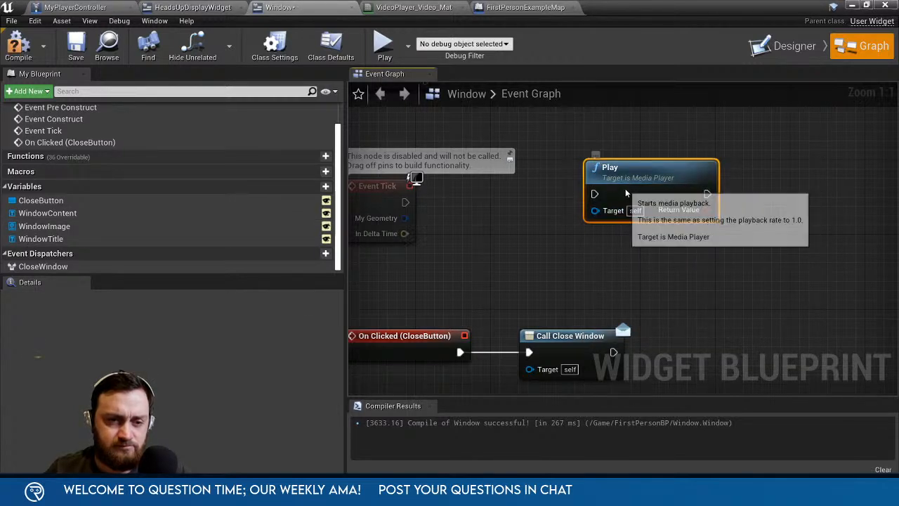
drag(626, 190, 626, 209)
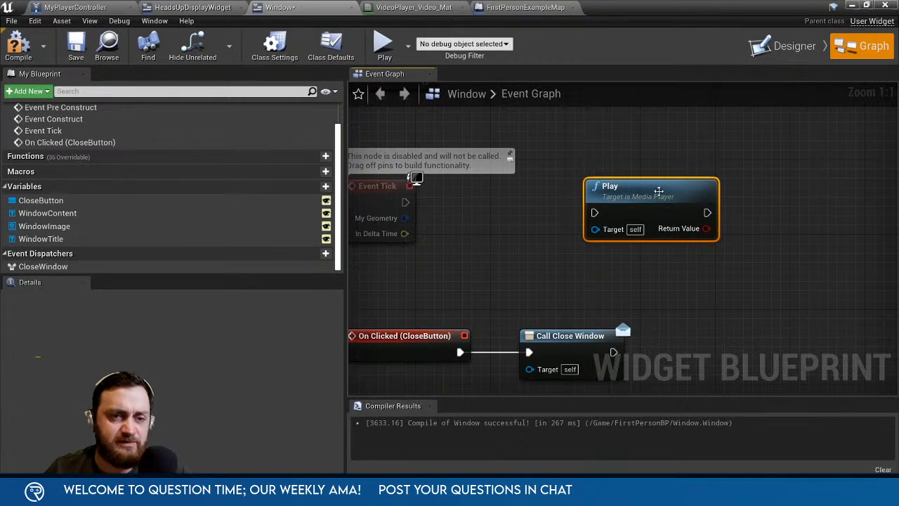
Create a variable named MediaPlayerRef of type Media Player in the Window widget.
right_drag(471, 220, 587, 201)
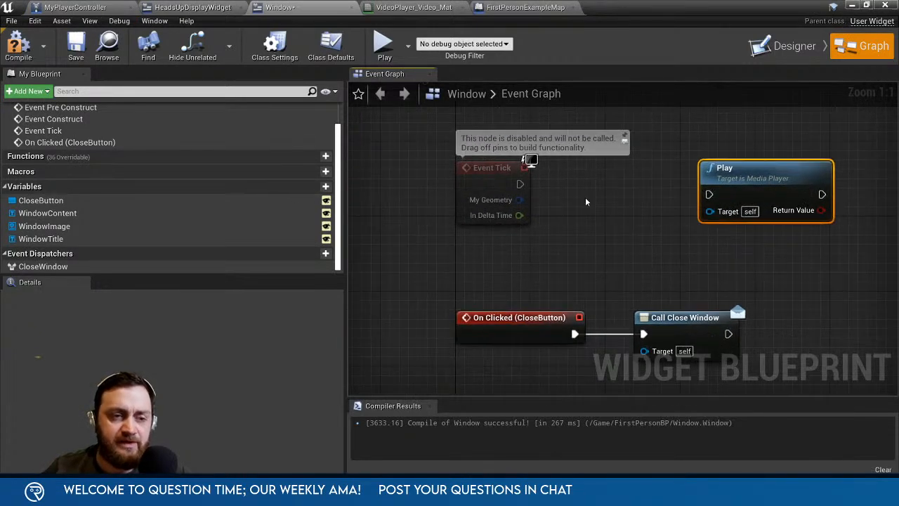
click(312, 188)
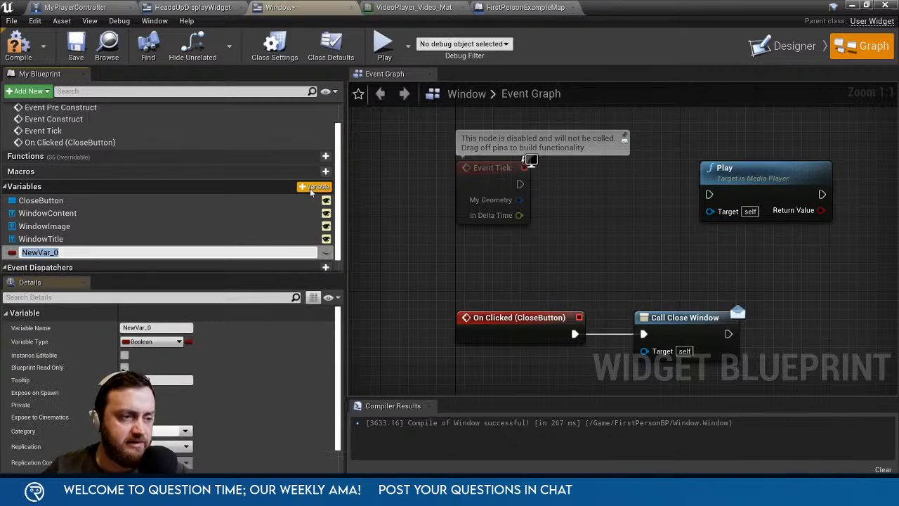
text(MediaPlaye)
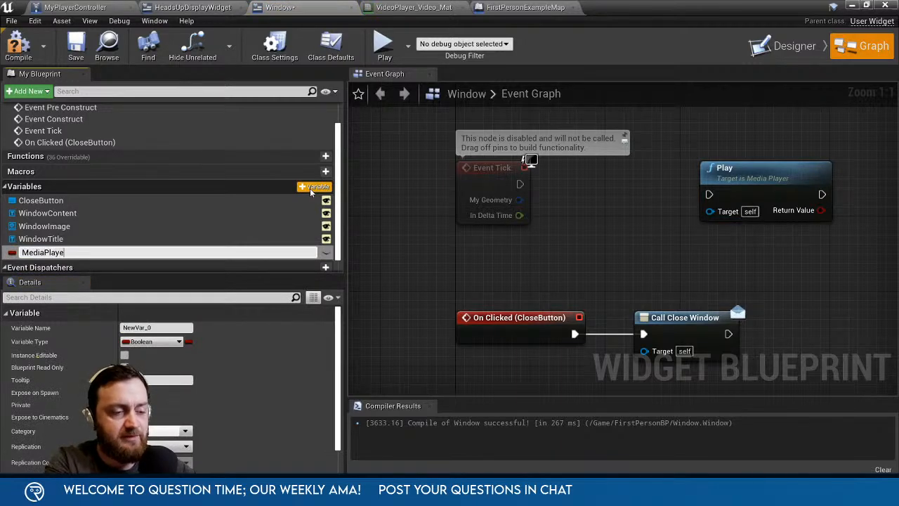
text(rRef)
key(Return)
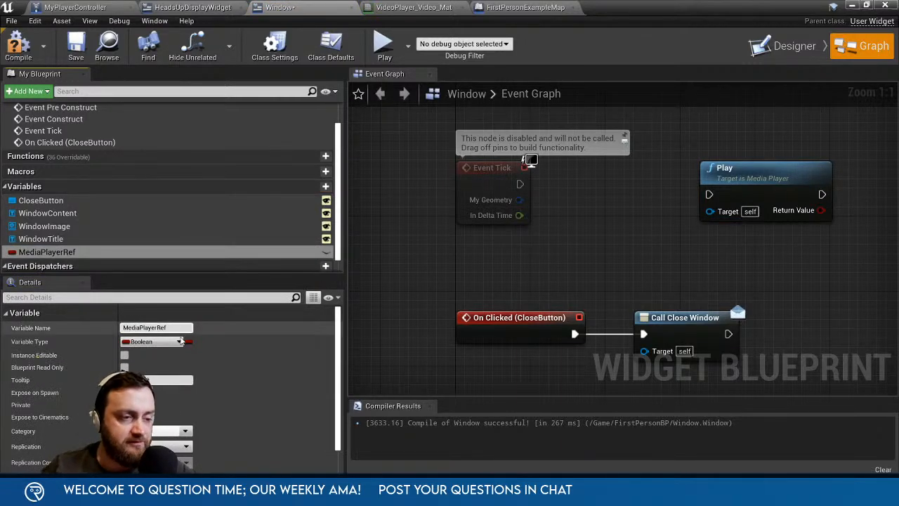
click(176, 342)
text(media)
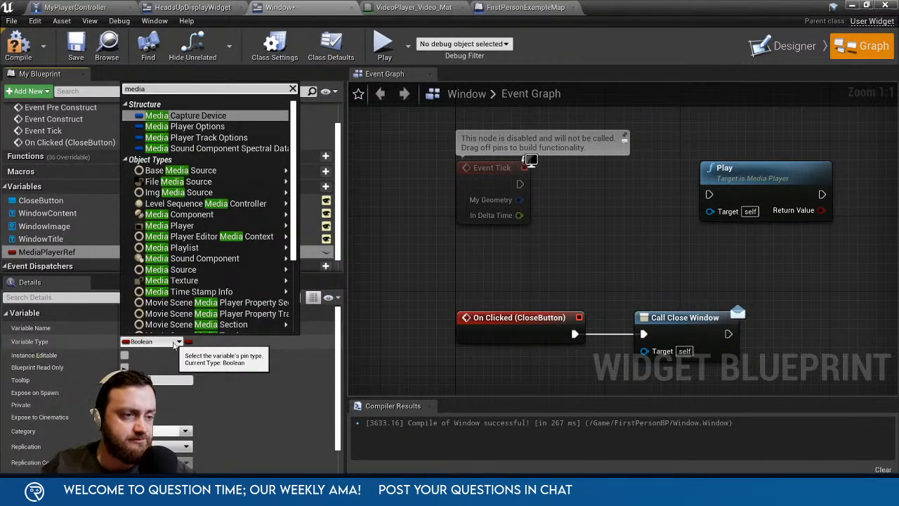
mouse_move(191, 228)
click(330, 226)
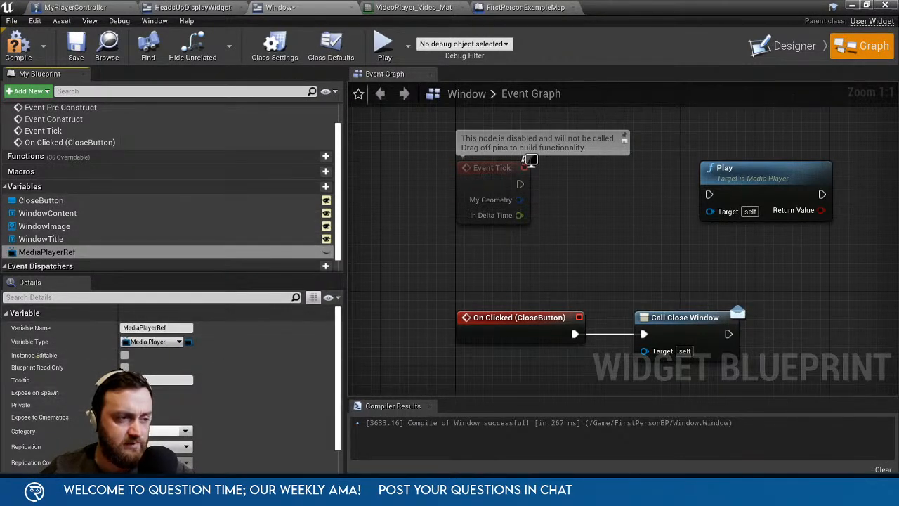
Compile the Window widget and set MediaPlayerRef's default value to VideoPlayer.
click(18, 48)
scroll(182, 408, down, 5)
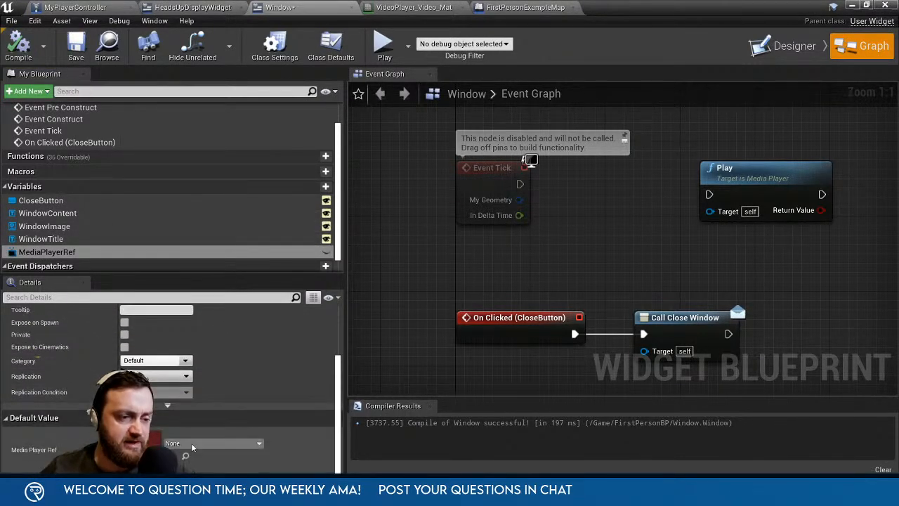
click(191, 442)
click(208, 281)
Connect the Play node to Event Construct, place it beside the event, and save the widget.
drag(708, 193, 661, 182)
right_drag(750, 141, 677, 287)
drag(679, 314, 642, 192)
drag(599, 219, 467, 210)
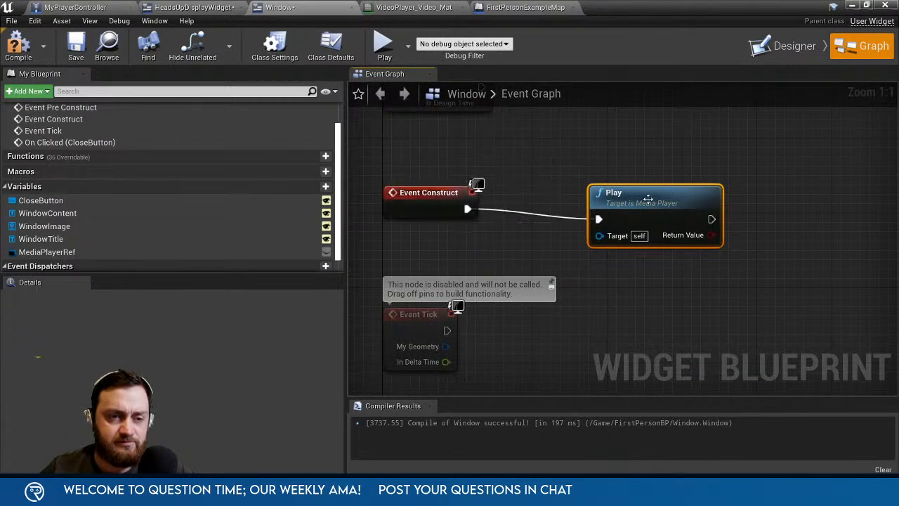
drag(618, 193, 552, 184)
click(73, 54)
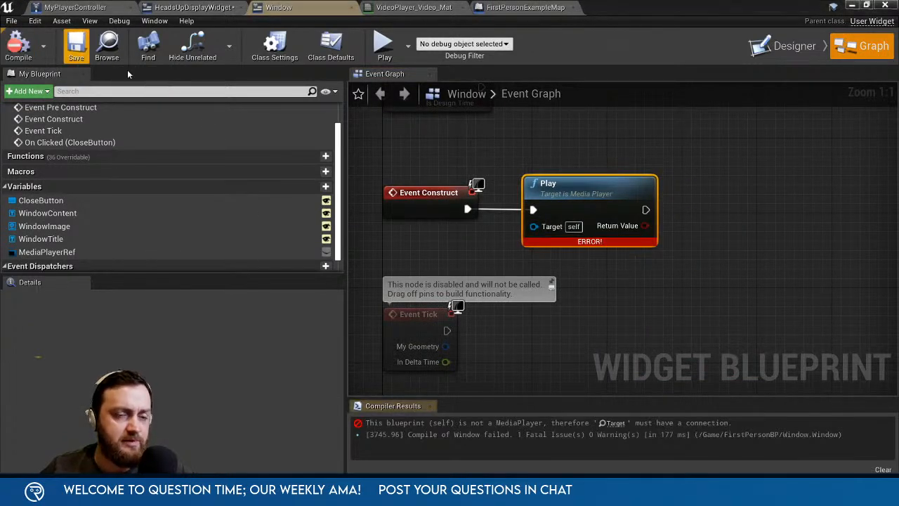
Connect a MediaPlayerRef getter to the Play node's Target, and compile and save the Window widget.
right_drag(513, 236, 515, 200)
drag(48, 252, 534, 191)
click(18, 45)
click(84, 52)
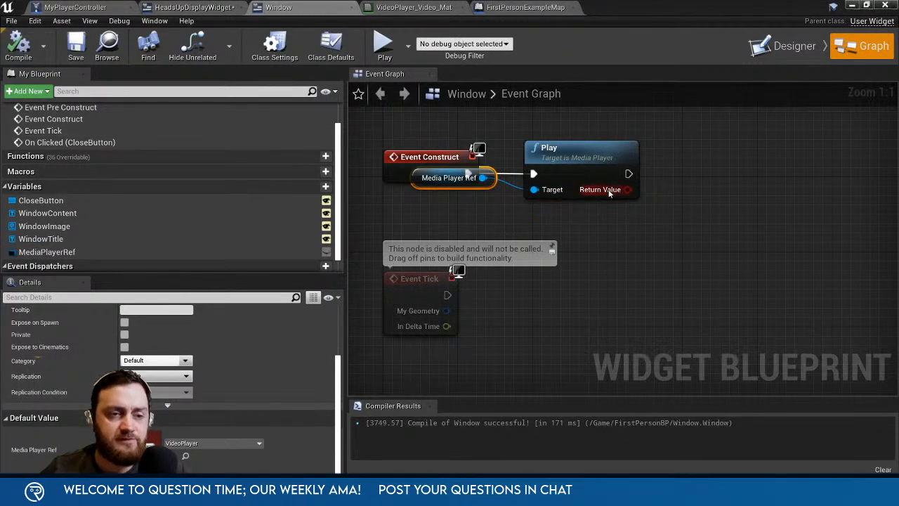
Play the level and open the pop-up window to test video playback, closing the window again.
click(852, 6)
click(701, 47)
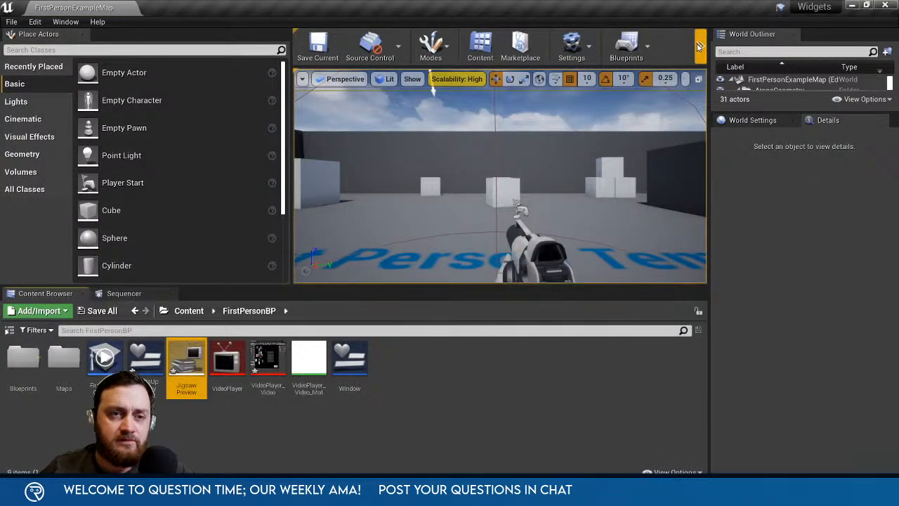
click(723, 141)
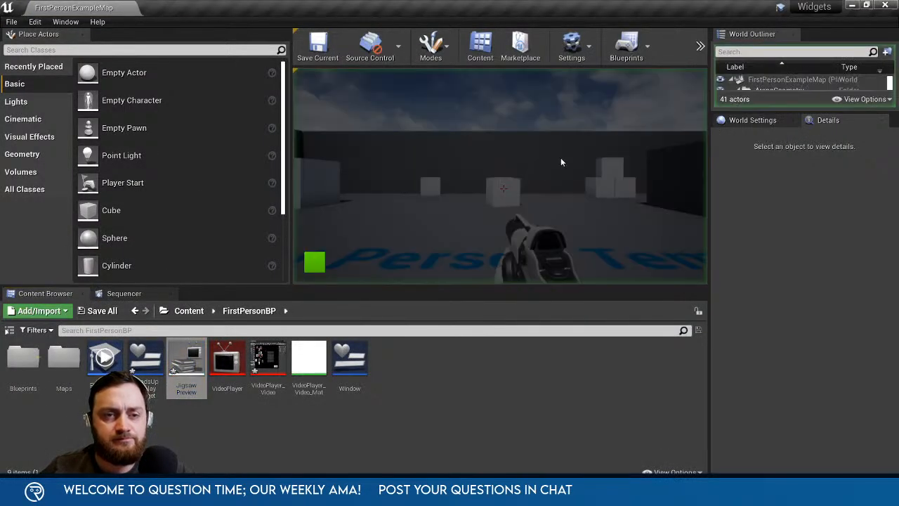
click(323, 264)
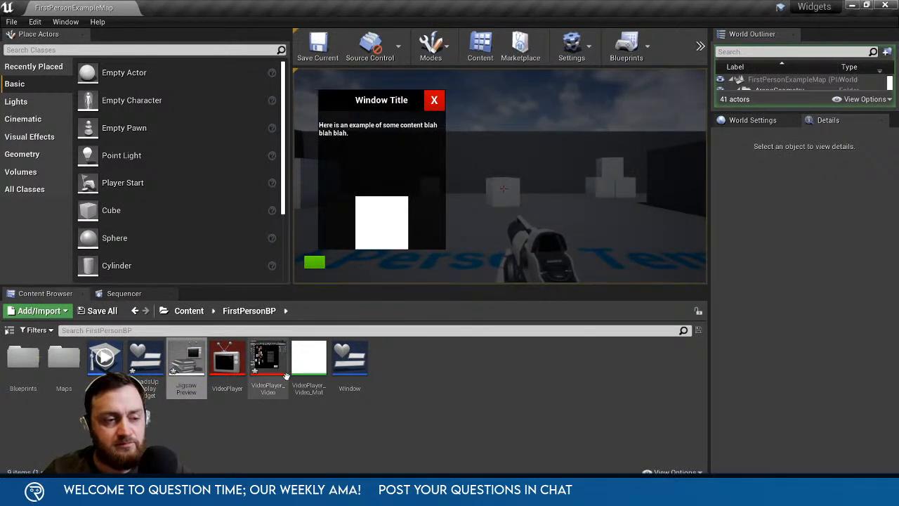
click(433, 102)
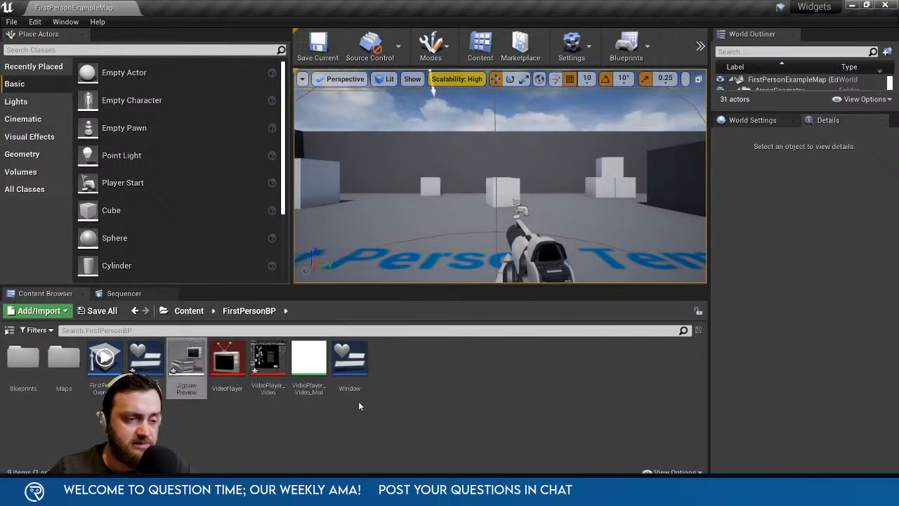
Open the VideoPlayer_Video media texture to check its image and assigned media player.
click(262, 383)
key(alt+Tab)
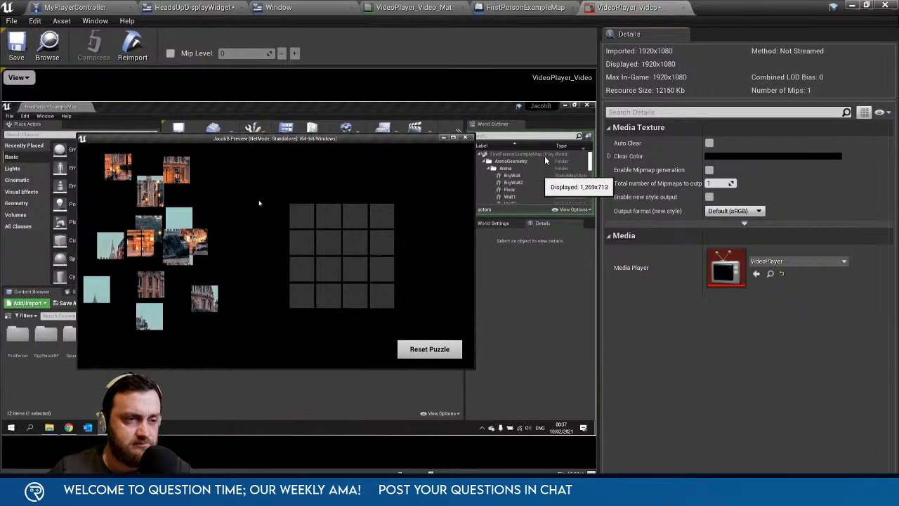
click(851, 5)
Load the JigsawPreview source in the VideoPlayer media player and check its playback.
double_click(227, 359)
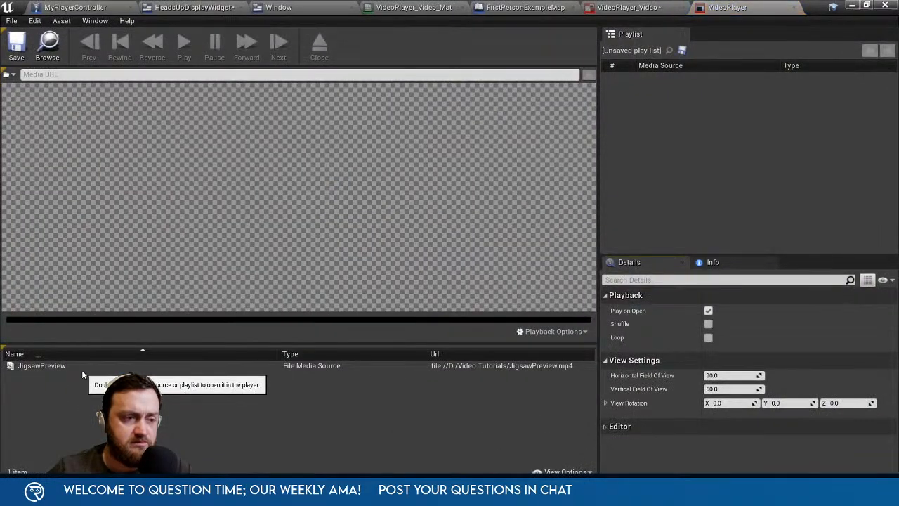
double_click(74, 365)
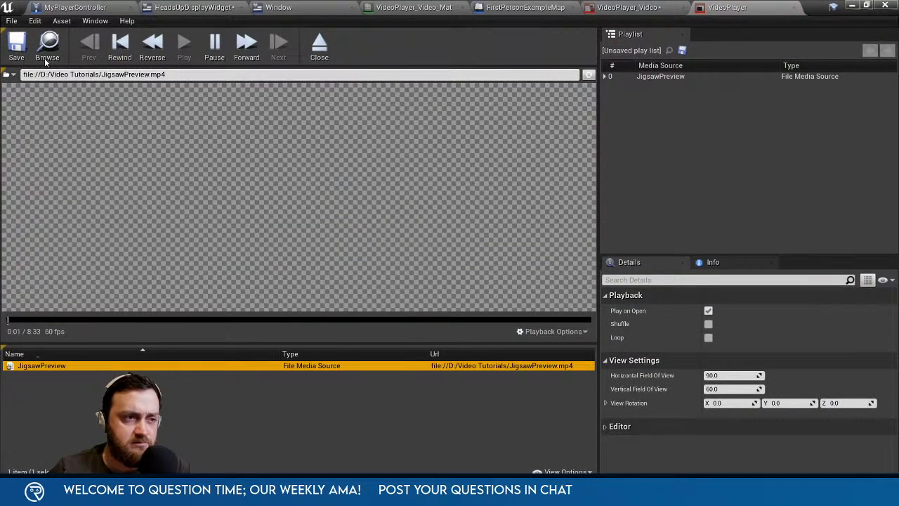
click(852, 5)
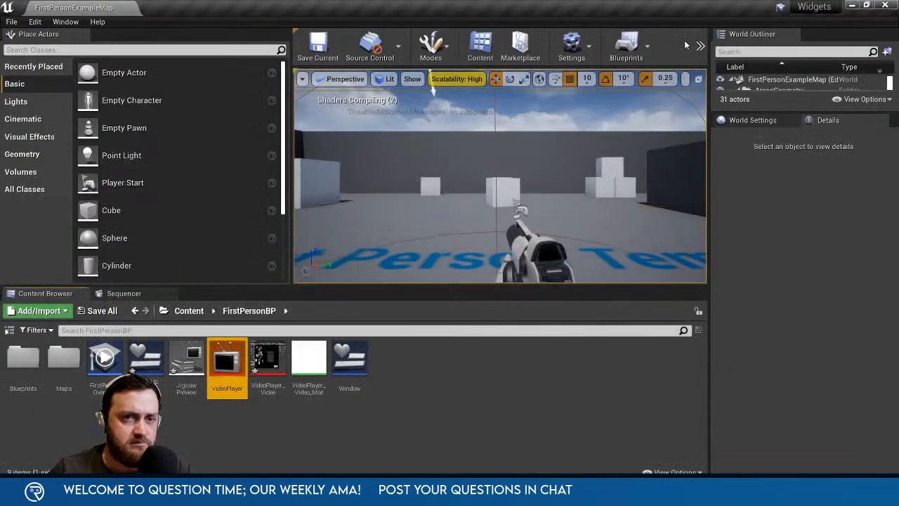
double_click(227, 360)
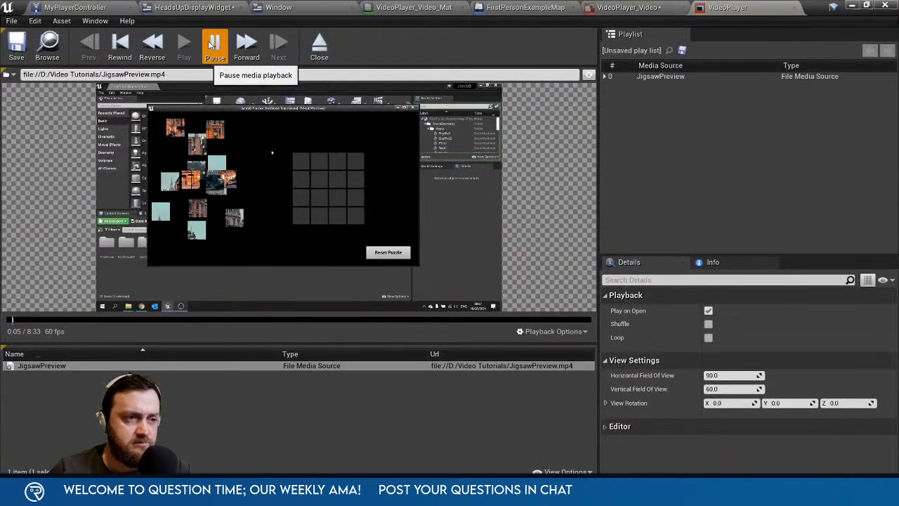
Play the level and open the pop-up window to retest the video, closing the window again.
click(852, 6)
click(698, 45)
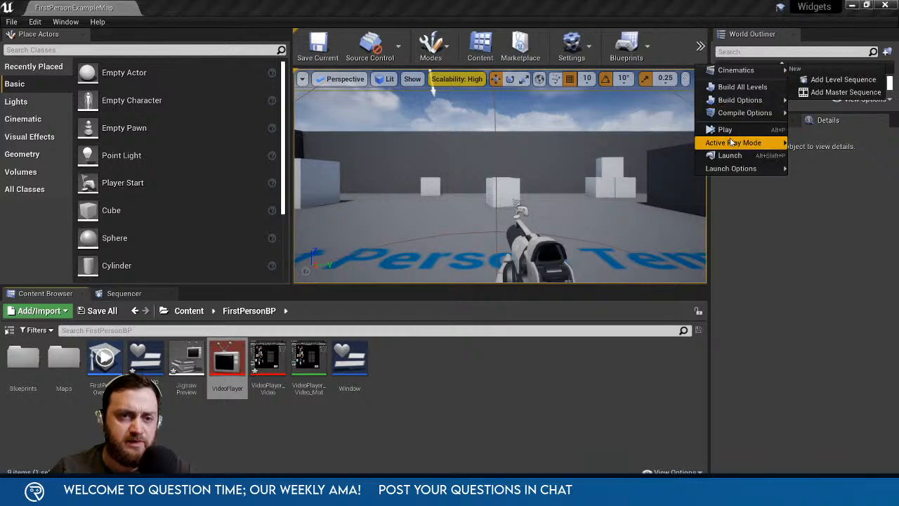
click(743, 140)
click(316, 263)
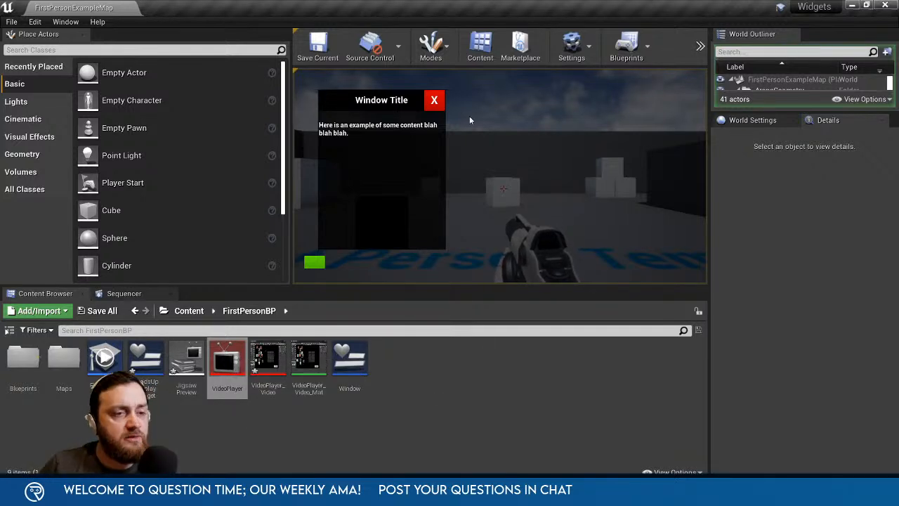
click(434, 100)
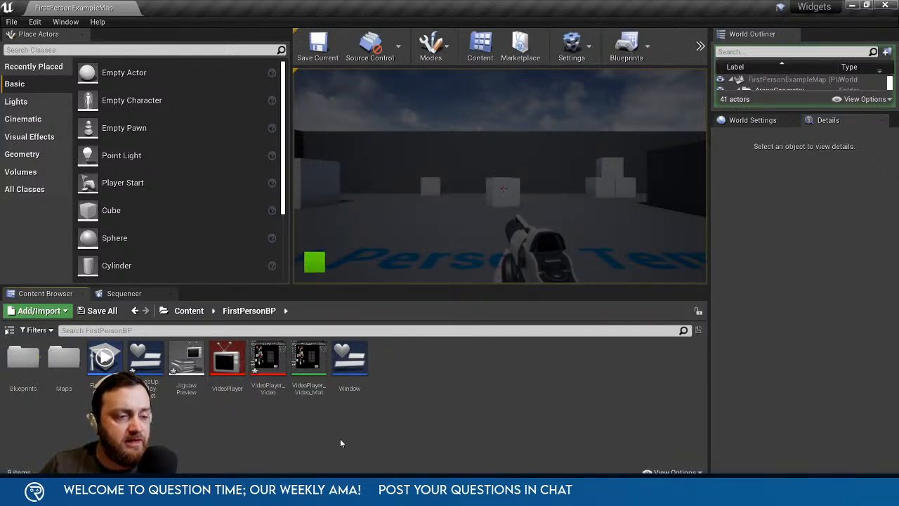
Check the VideoPlayer media player and the Window widget's event graph during play, and stop the simulation.
double_click(232, 362)
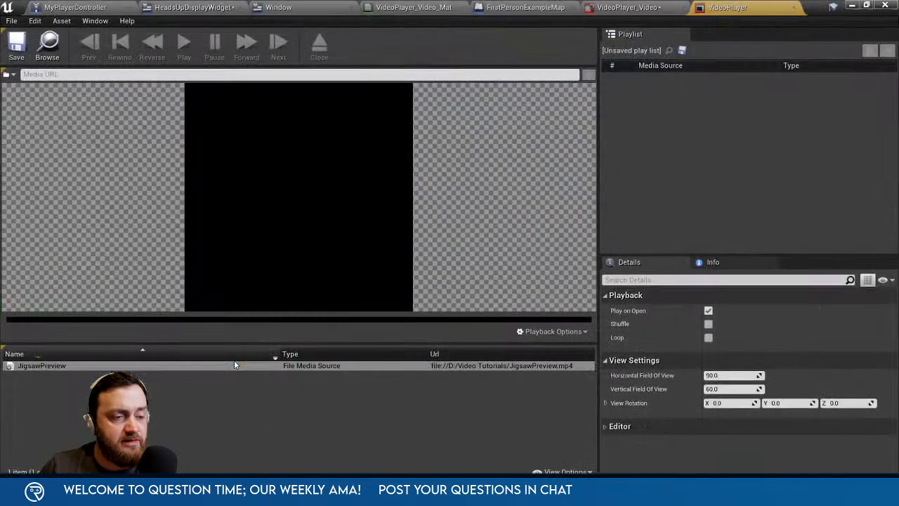
click(507, 7)
click(414, 7)
click(278, 7)
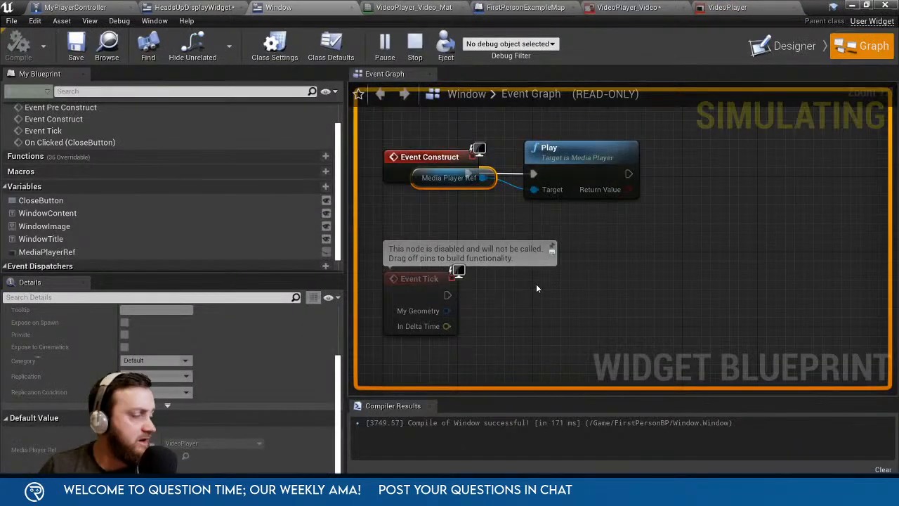
right_drag(550, 219, 562, 230)
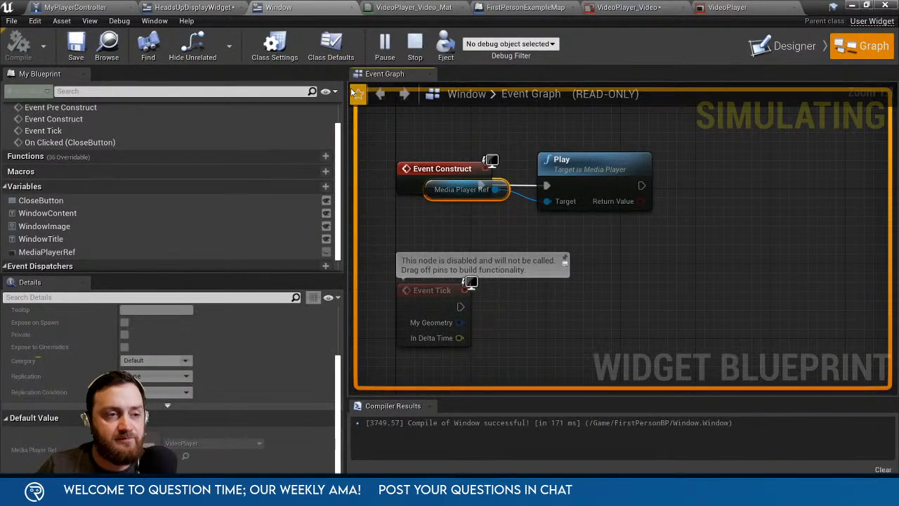
click(415, 46)
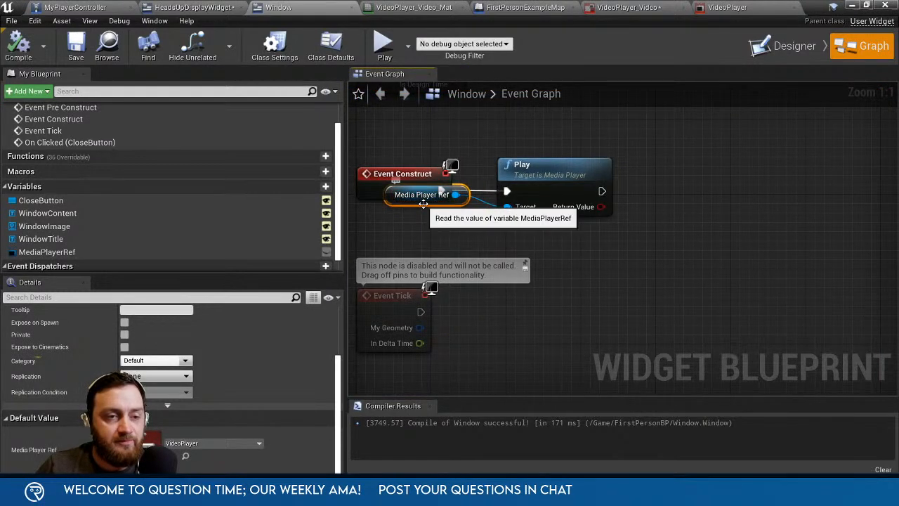
Spread the Event Construct and Play nodes apart and add a second MediaPlayerRef getter near Event Construct.
drag(424, 204, 434, 241)
right_drag(454, 204, 663, 181)
drag(603, 158, 358, 167)
drag(47, 251, 409, 233)
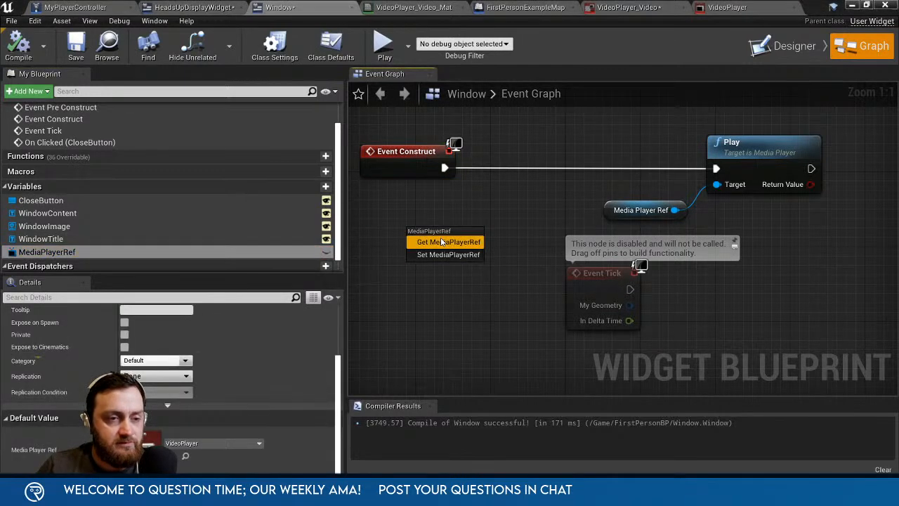
click(441, 241)
Search the new MediaPlayerRef getter's actions for "set", both with and without context-sensitive filtering.
drag(478, 238, 495, 184)
text(set)
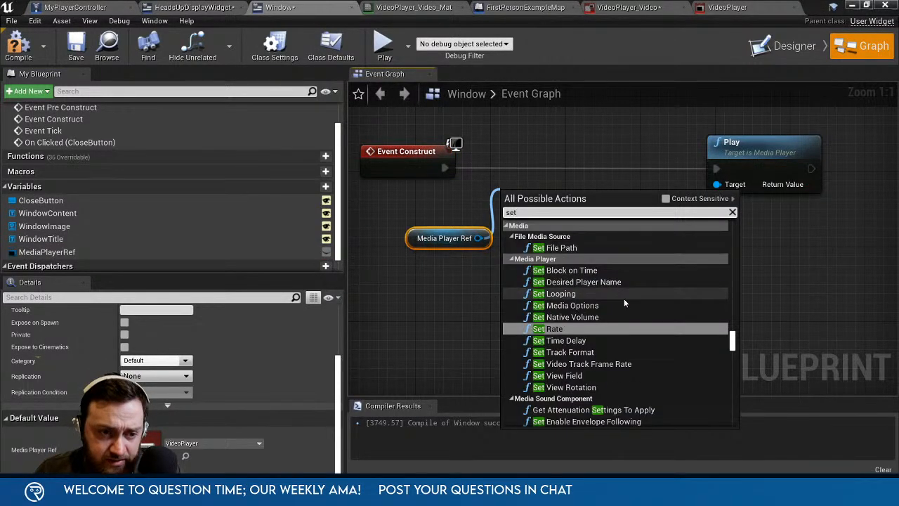
scroll(630, 376, down, 4)
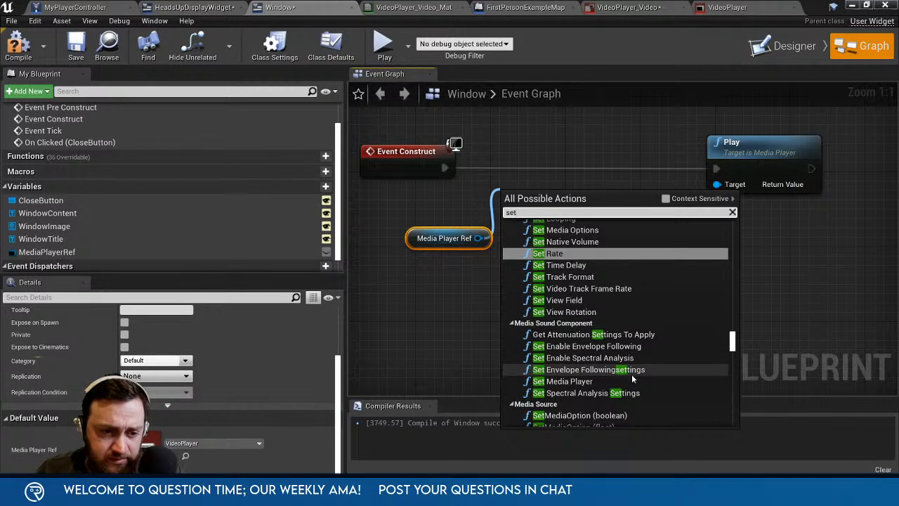
scroll(632, 374, down, 1)
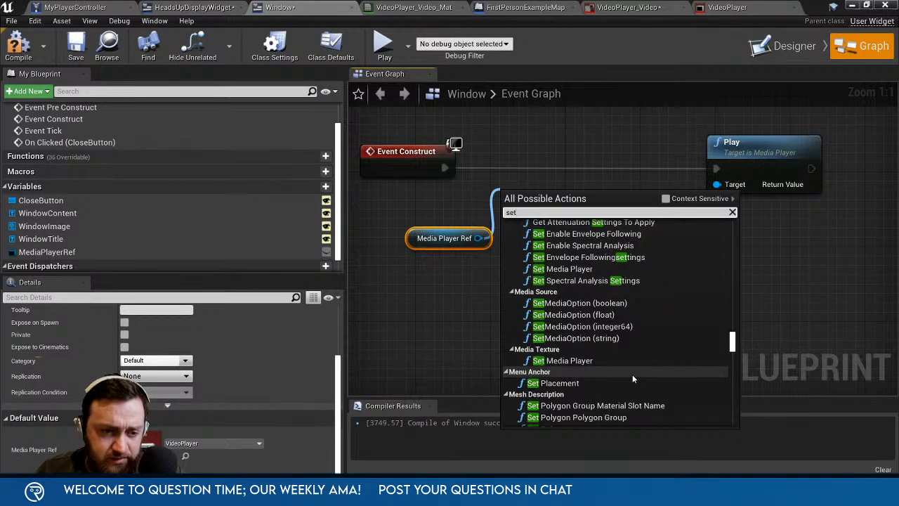
scroll(632, 375, up, 3)
click(666, 199)
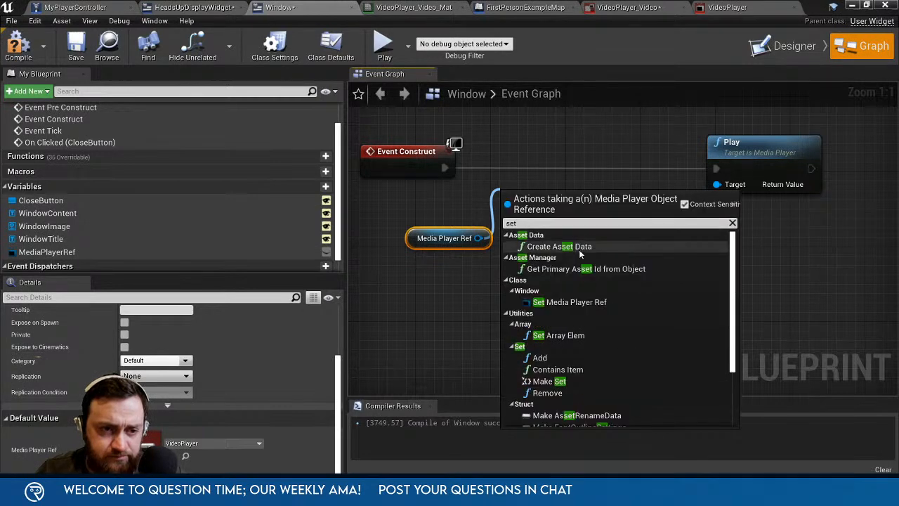
scroll(629, 362, down, 4)
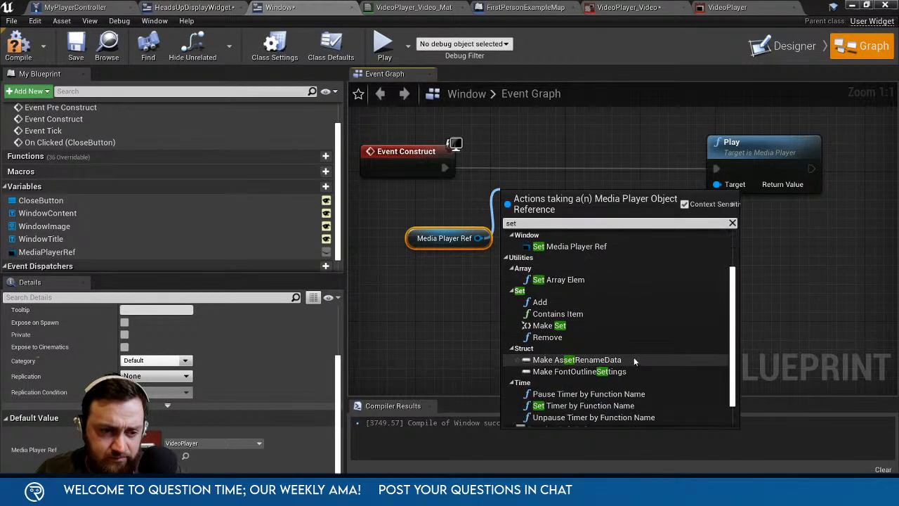
scroll(634, 357, up, 4)
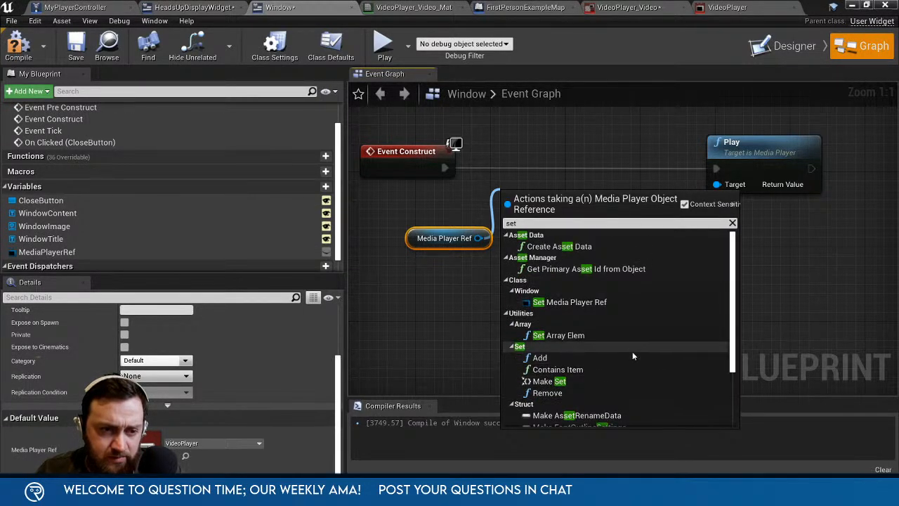
Create a variable named Video of type File Media Source object reference and place its getter below the new MediaPlayerRef getter.
click(325, 187)
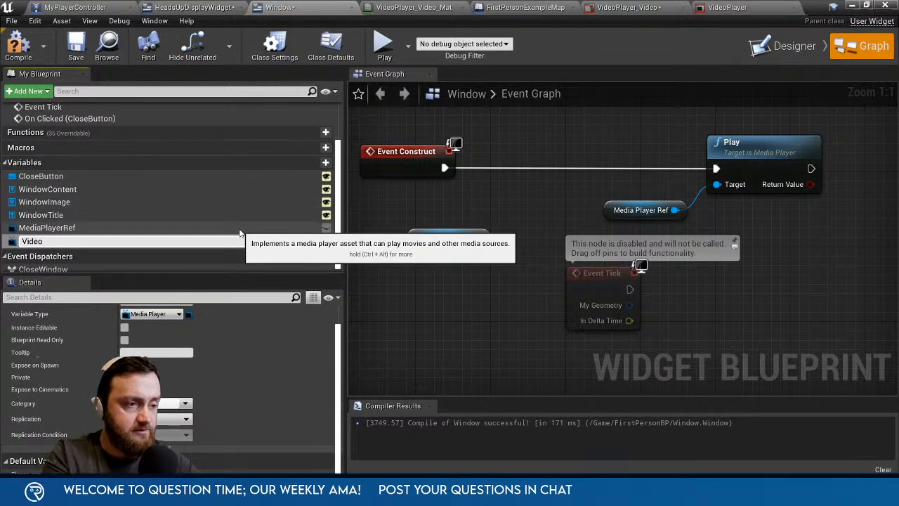
key(Return)
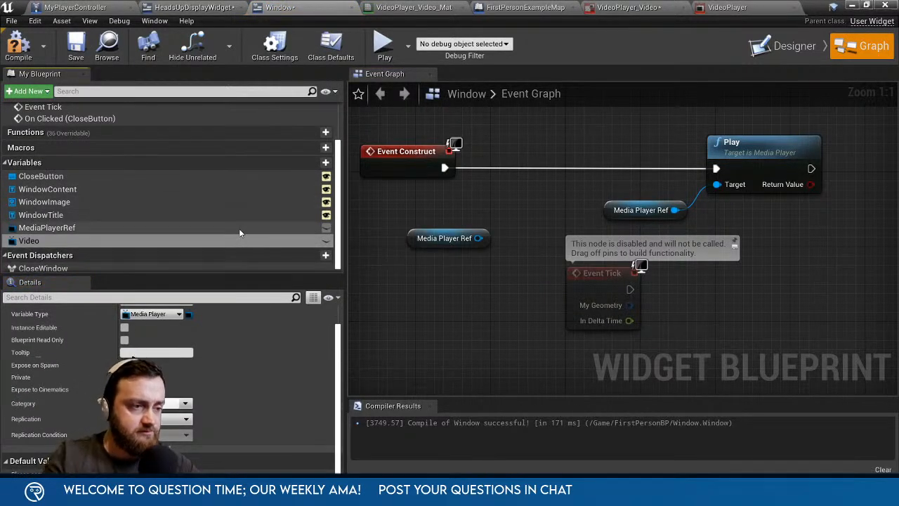
click(177, 314)
text(m)
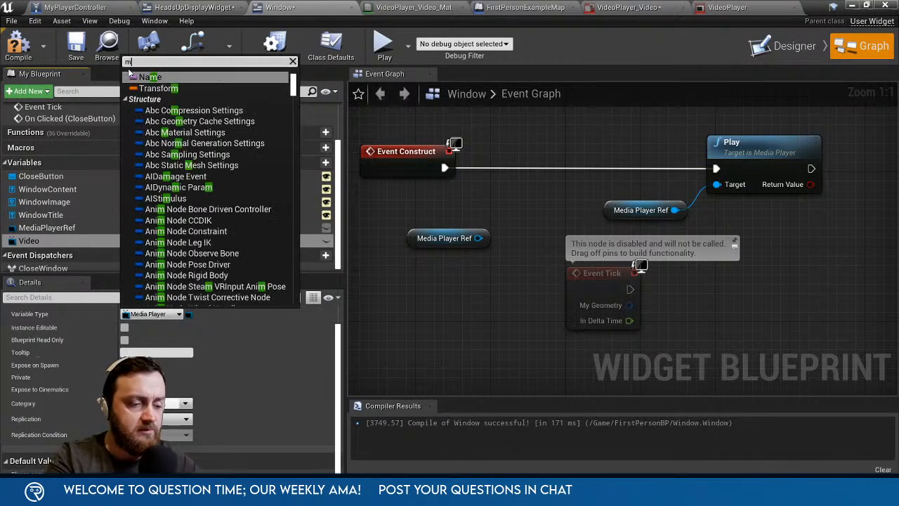
text(edia file)
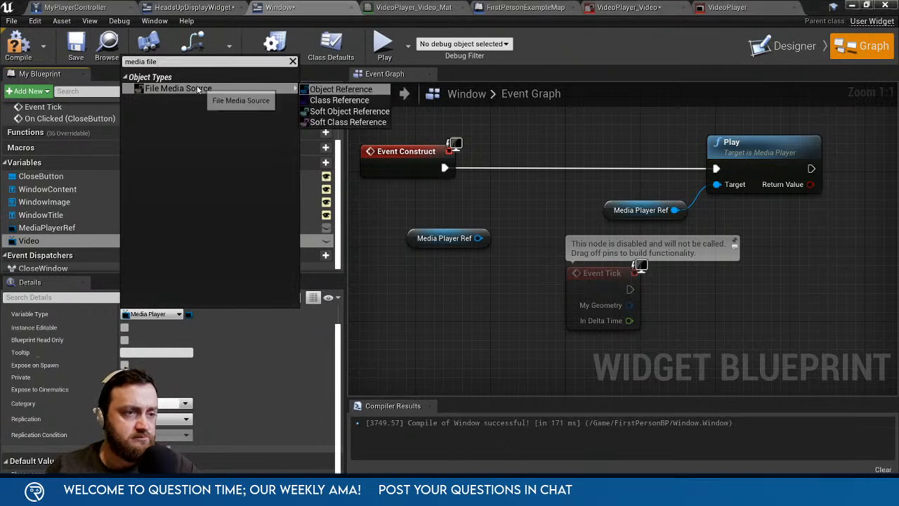
click(329, 89)
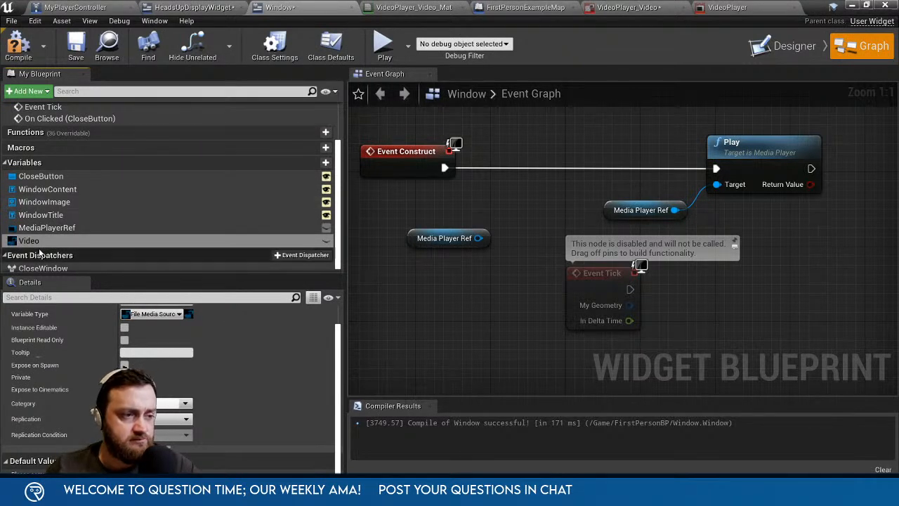
drag(32, 240, 435, 301)
click(495, 205)
Look through the context-sensitive "set" actions for the unconnected MediaPlayerRef getter.
drag(463, 239, 502, 240)
text(set)
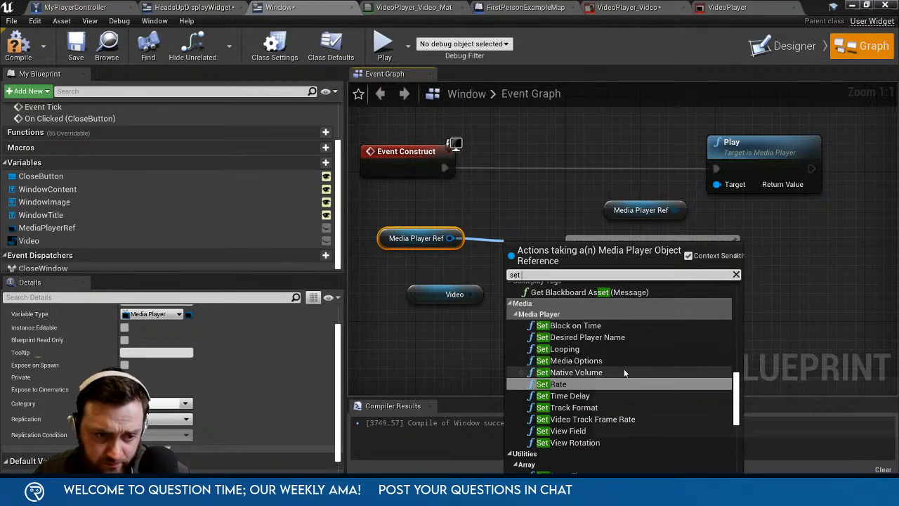
scroll(635, 437, up, 10)
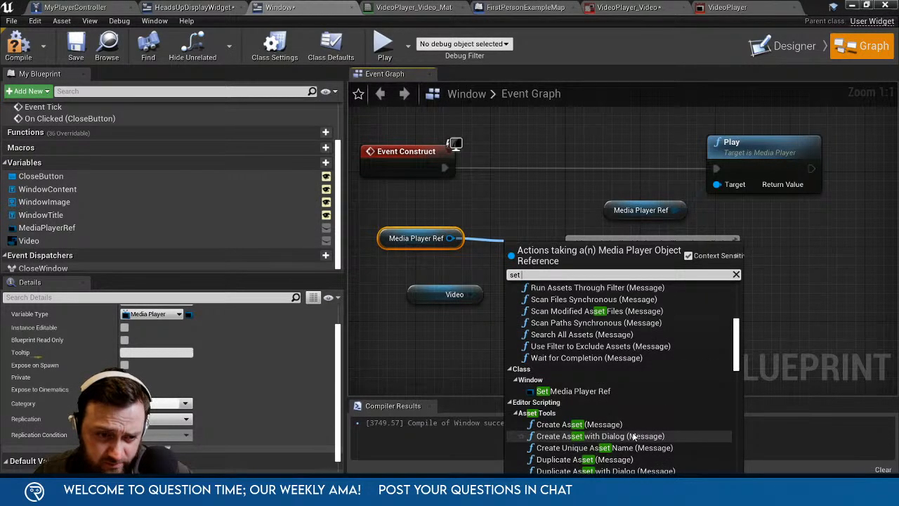
click(575, 205)
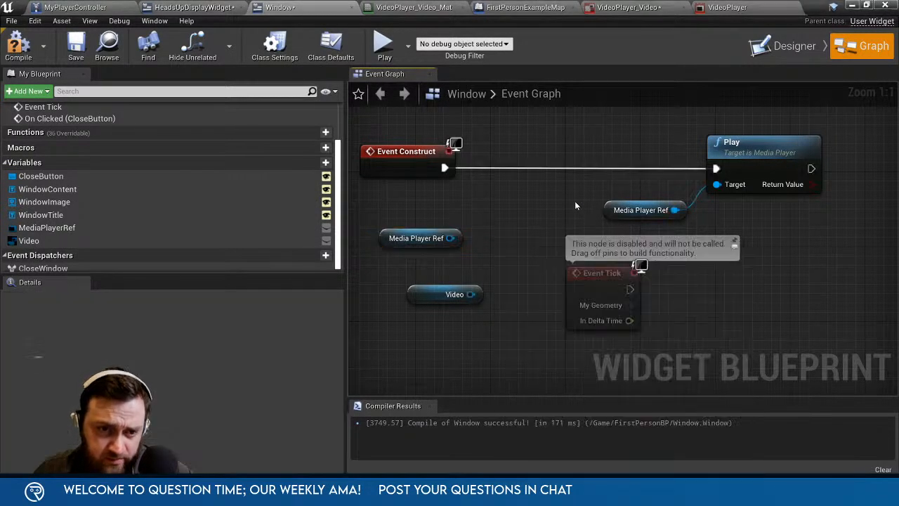
Search for "play" actions from the Video getter and from the unconnected MediaPlayerRef getter.
click(611, 209)
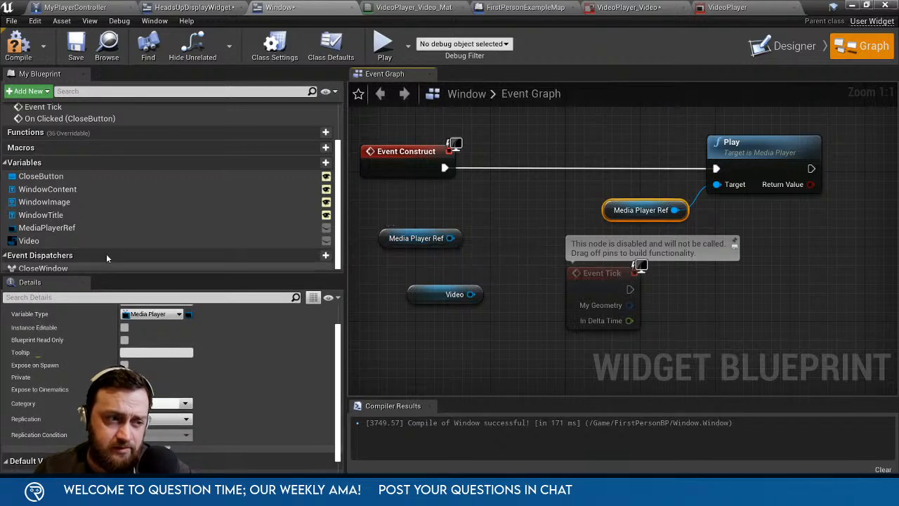
drag(471, 294, 495, 222)
text(play)
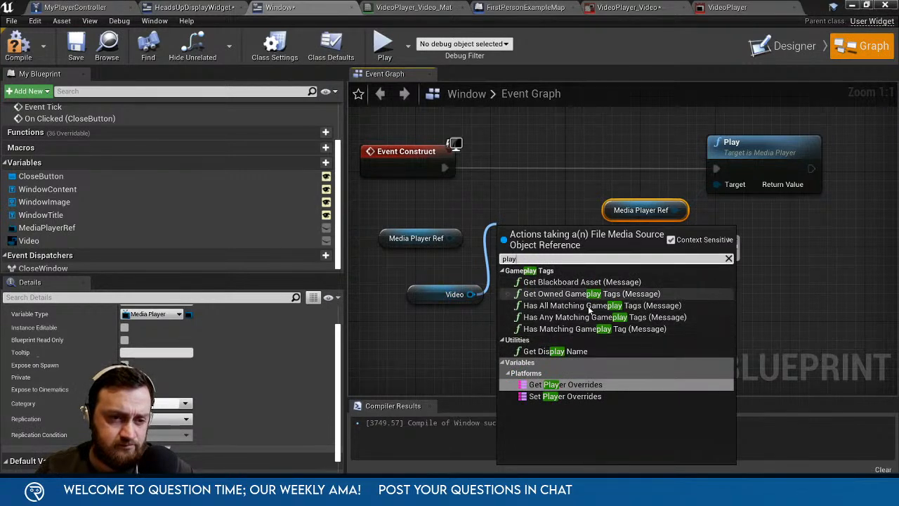
key(BackSpace)
key(BackSpace)
key(BackSpace)
key(BackSpace)
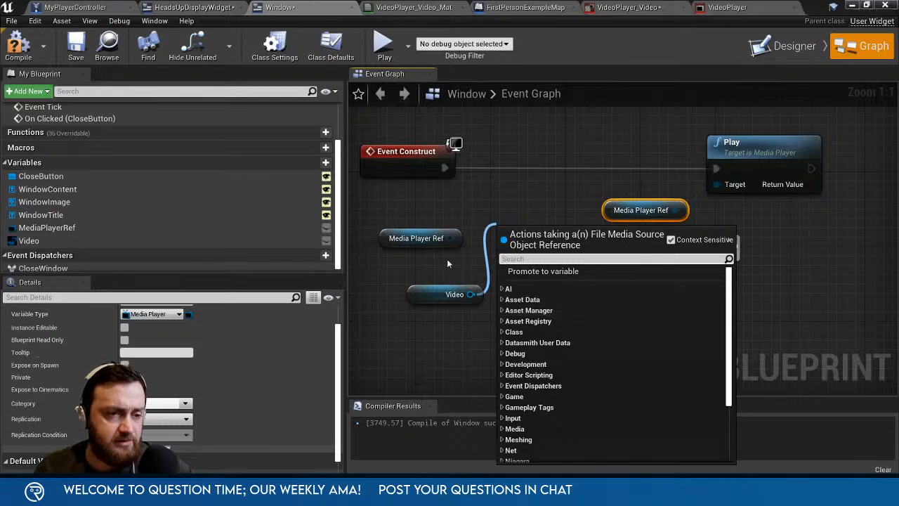
drag(449, 238, 494, 212)
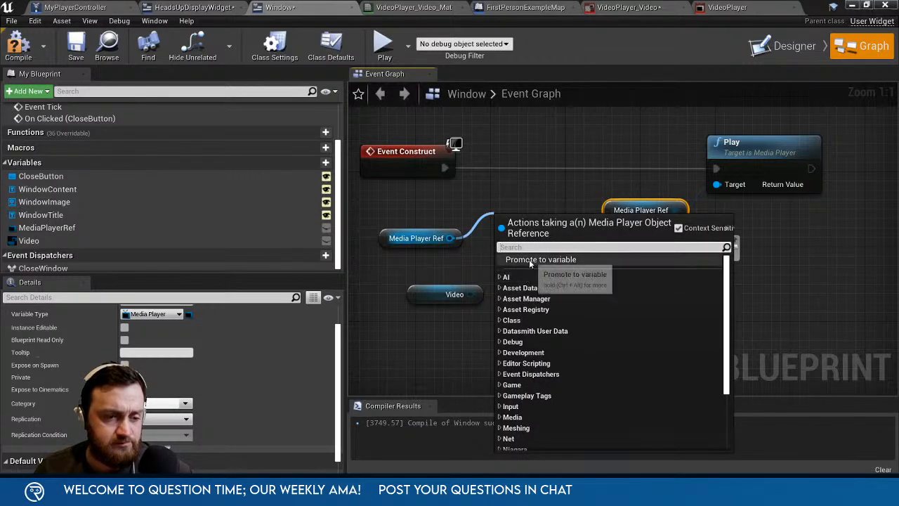
text(play)
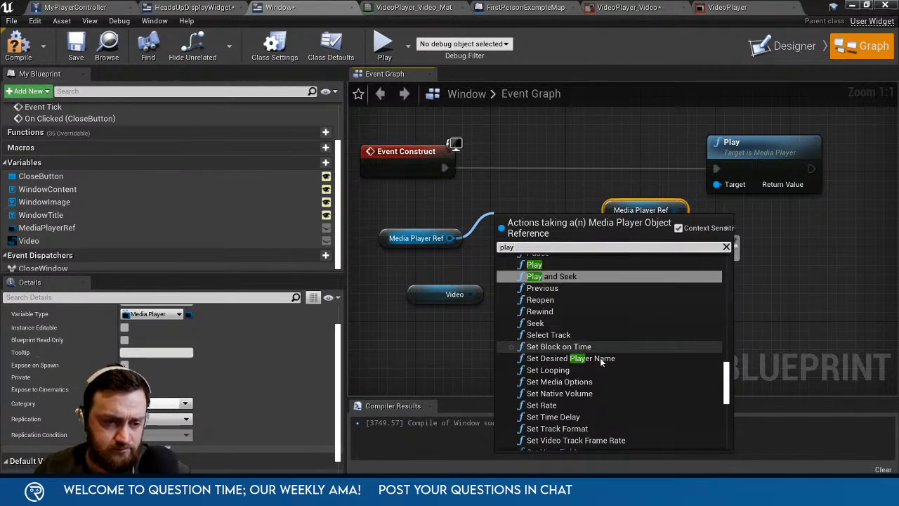
scroll(612, 382, down, 4)
scroll(613, 382, up, 1)
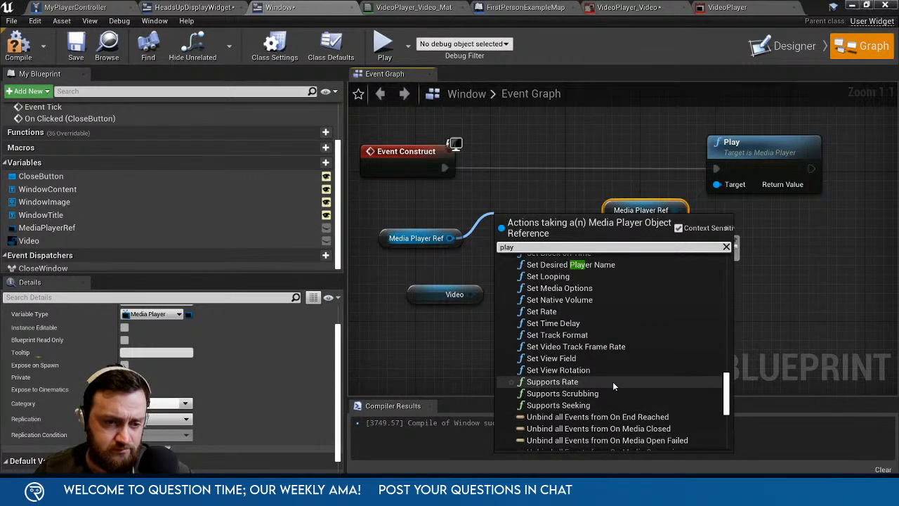
Compile the Window widget and set the Video variable's default value to JigsawPreview.
click(63, 240)
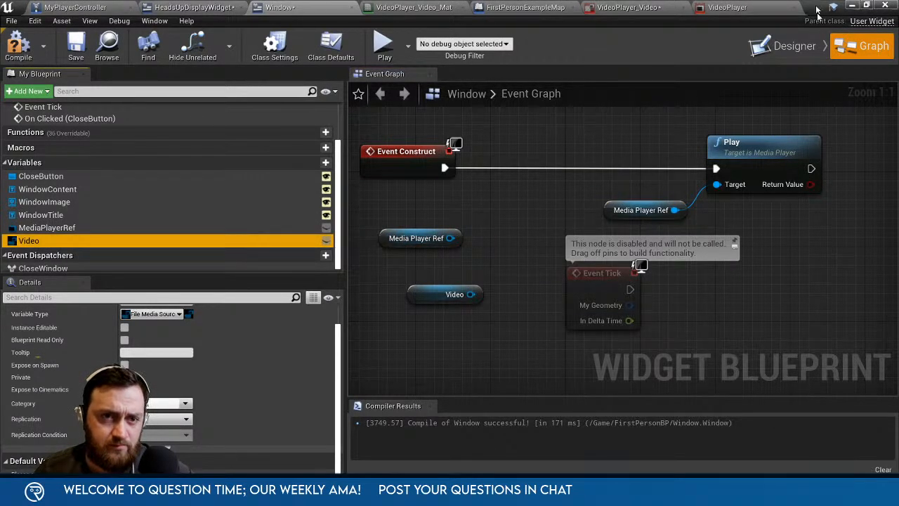
drag(817, 12, 730, 1)
click(171, 314)
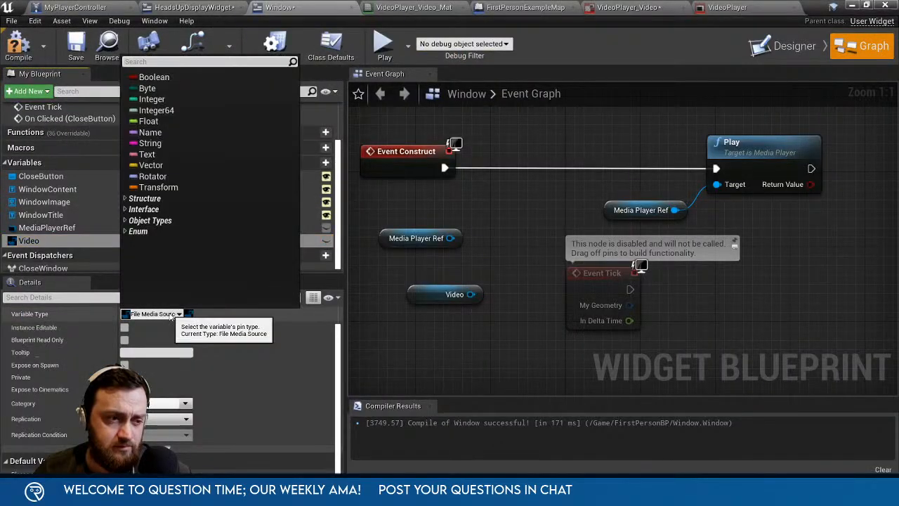
click(171, 314)
right_drag(414, 294, 503, 283)
drag(504, 283, 448, 274)
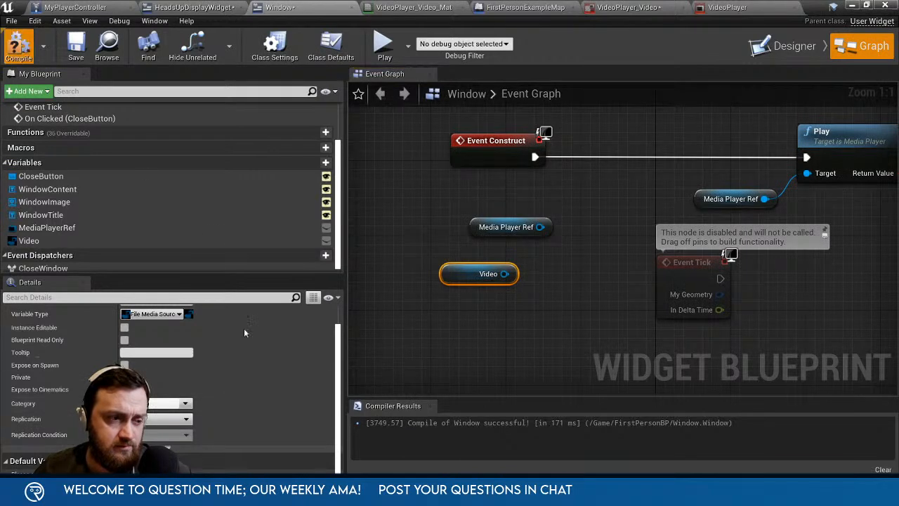
key(F7)
scroll(243, 386, down, 2)
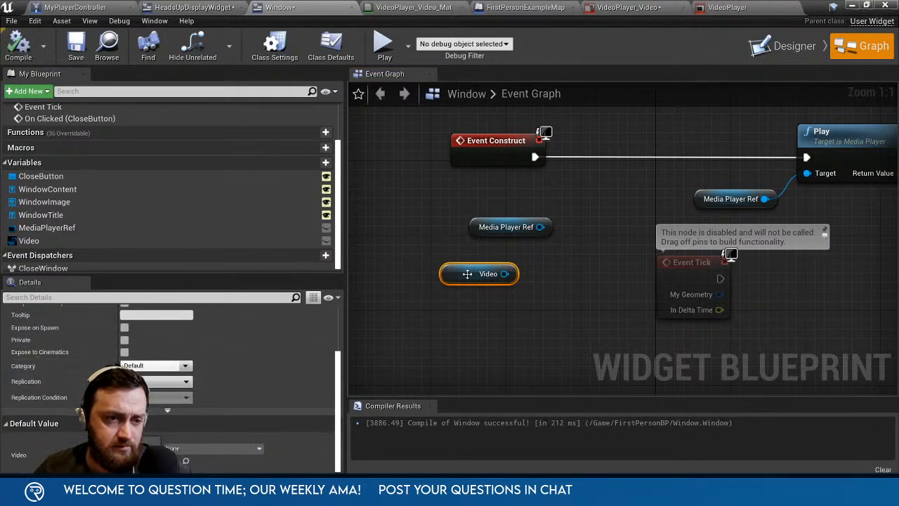
click(214, 448)
click(211, 280)
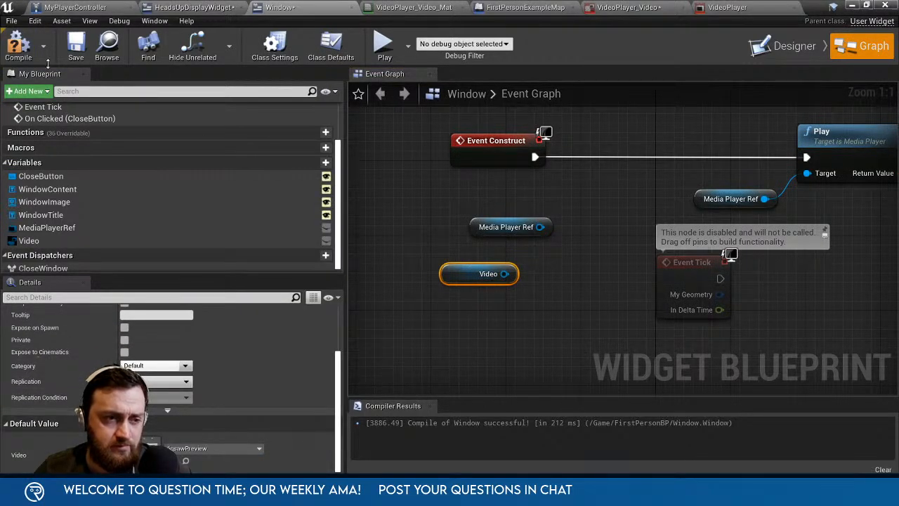
Look through the context-sensitive actions of the unconnected MediaPlayerRef getter for "set play", "set" and "start".
drag(507, 227, 541, 226)
text(set pla)
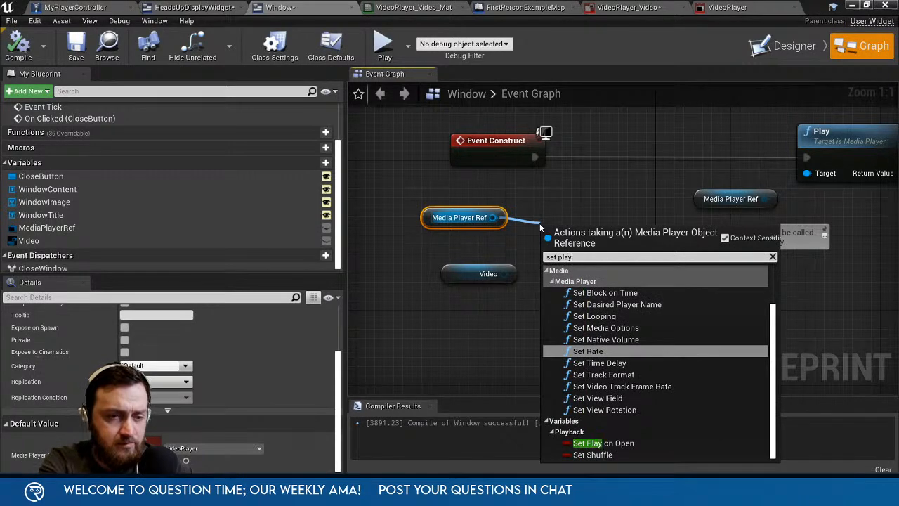
text(y)
key(BackSpace)
key(BackSpace)
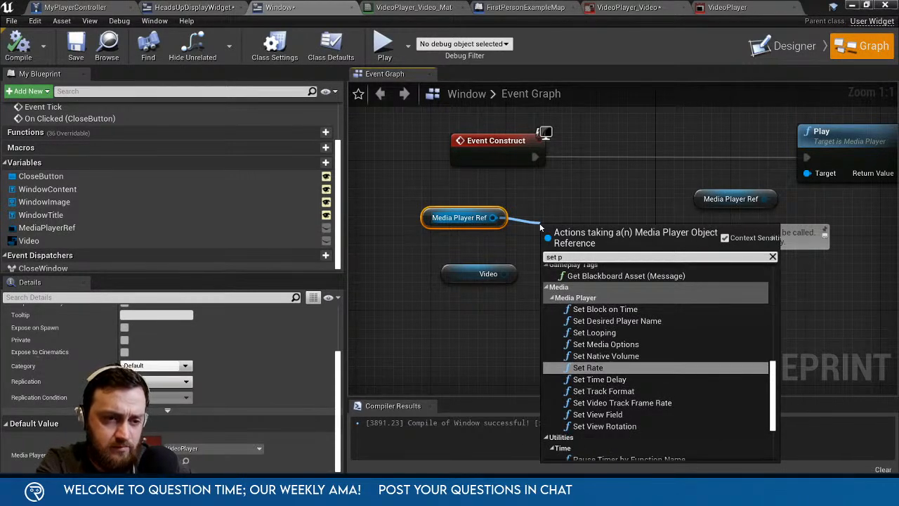
key(BackSpace)
key(BackSpace)
key(BackSpace)
text(t)
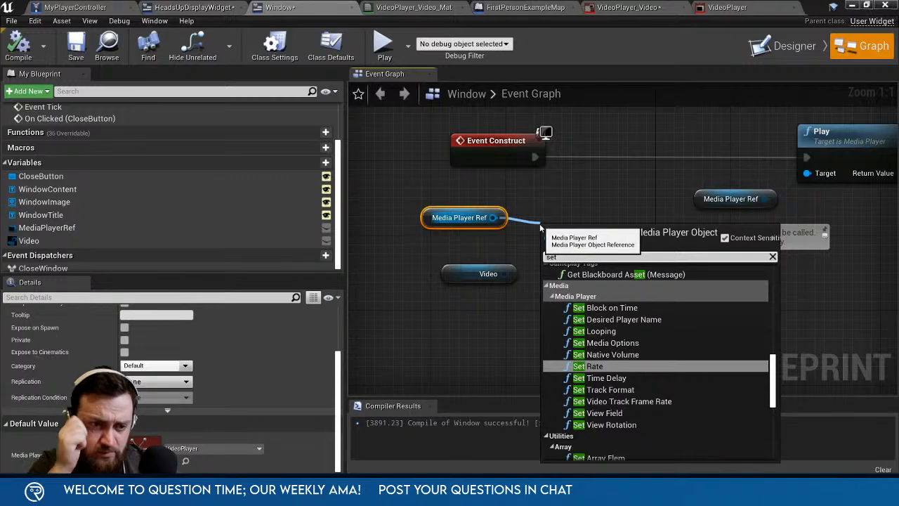
scroll(660, 349, up, 10)
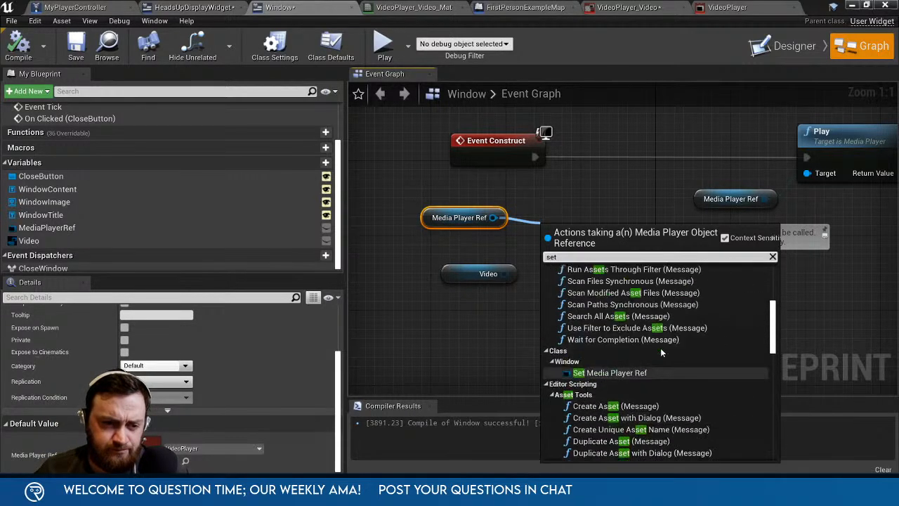
scroll(660, 351, up, 9)
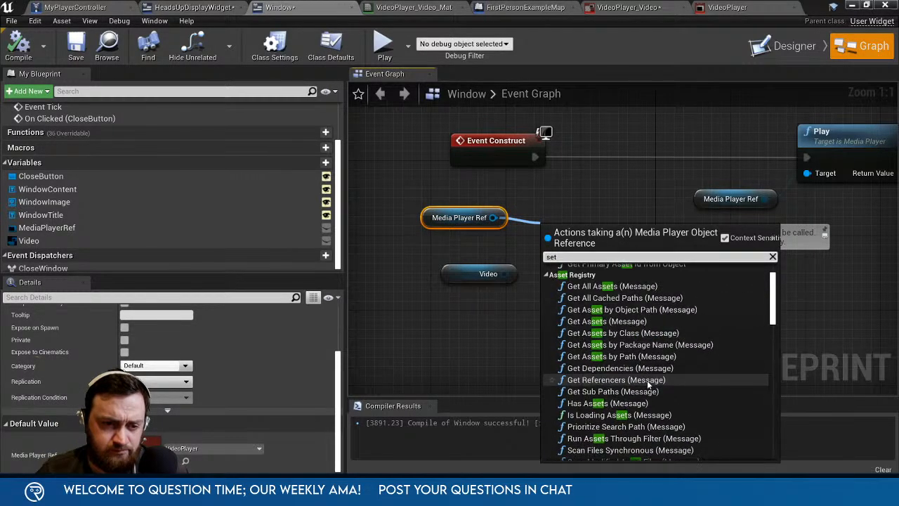
scroll(648, 384, up, 2)
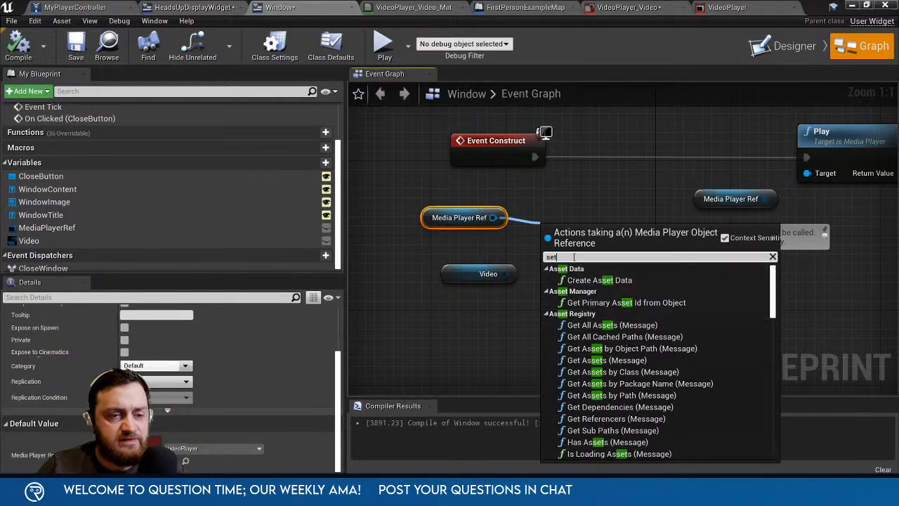
text(start)
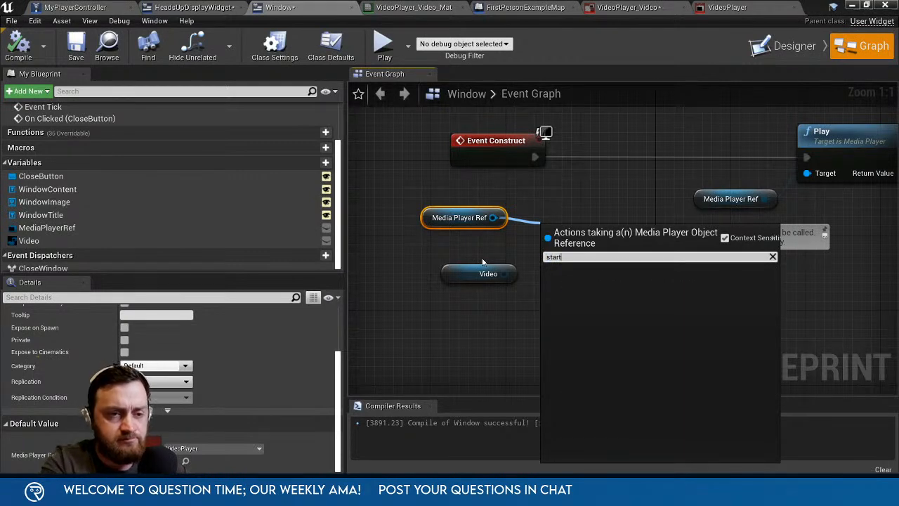
Search all blueprint actions for "start med", including with context sensitivity turned off.
right_click(470, 275)
right_click(566, 226)
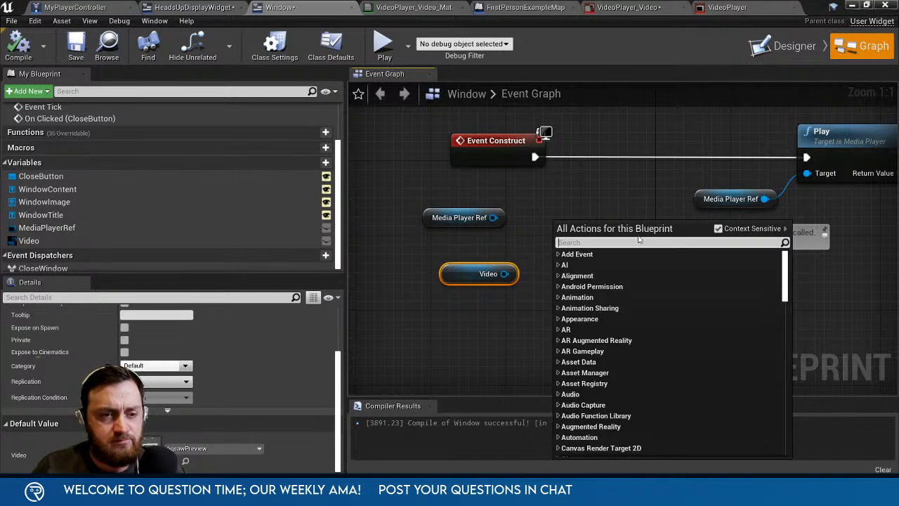
text(start med)
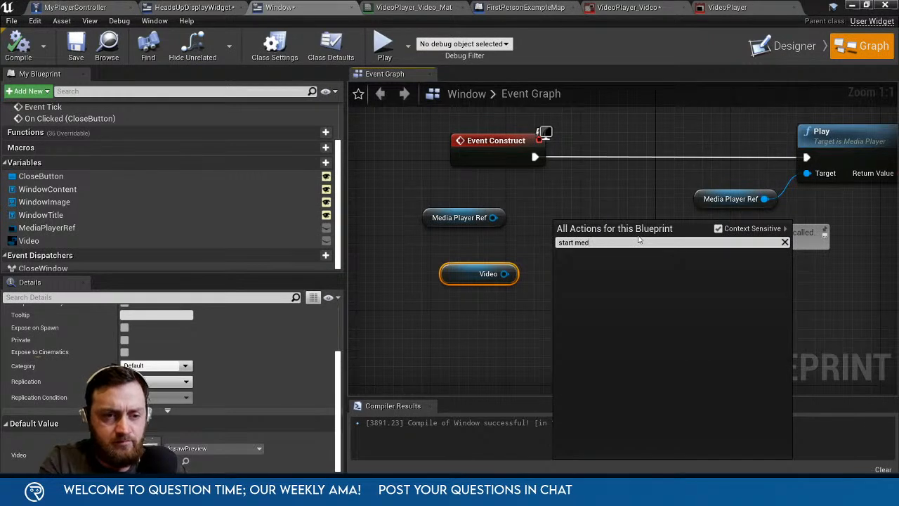
click(718, 228)
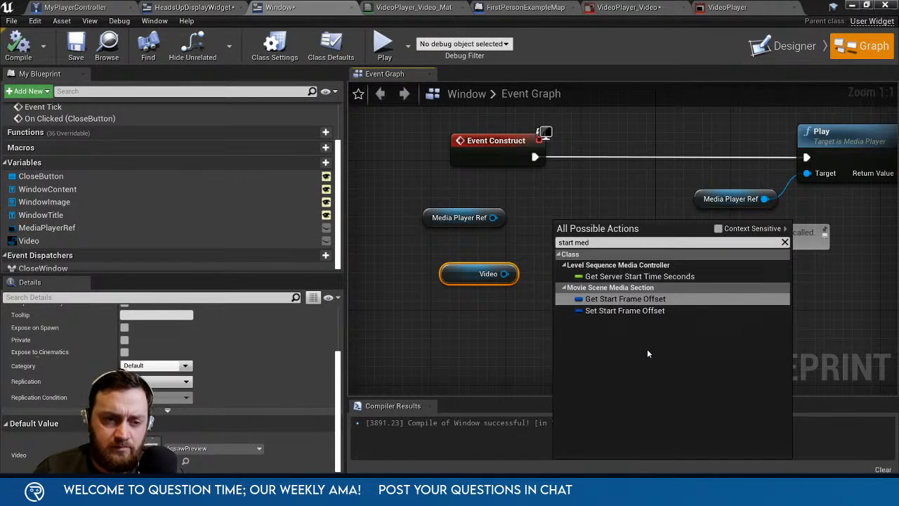
click(554, 238)
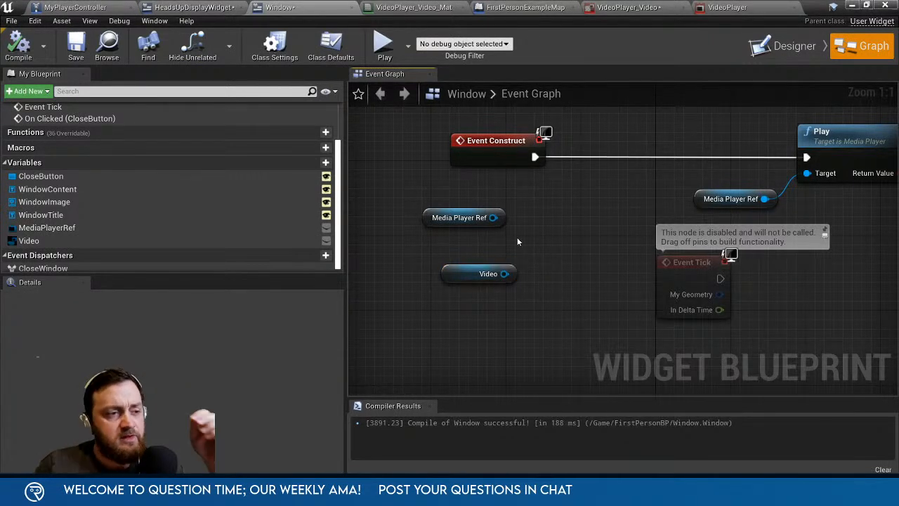
Check the MediaPlayerRef variable's details and look through the "set" actions available from its unconnected getter.
click(105, 229)
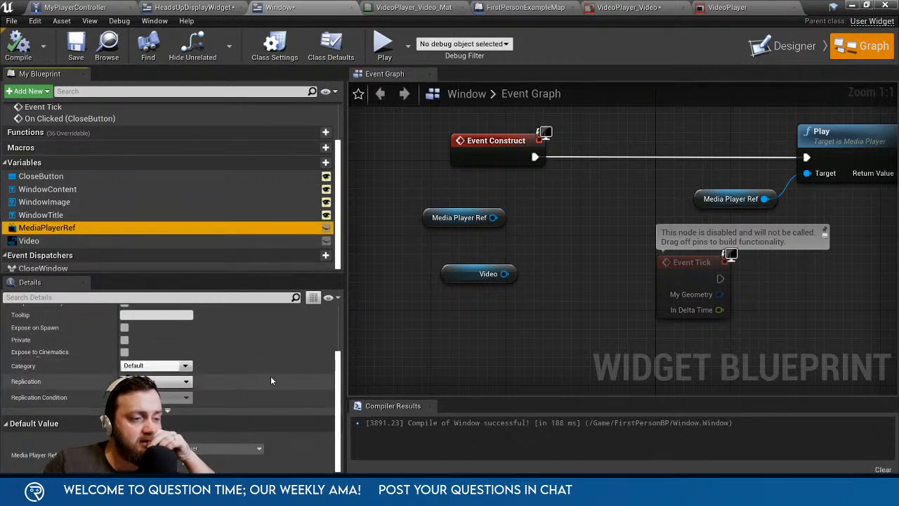
click(440, 214)
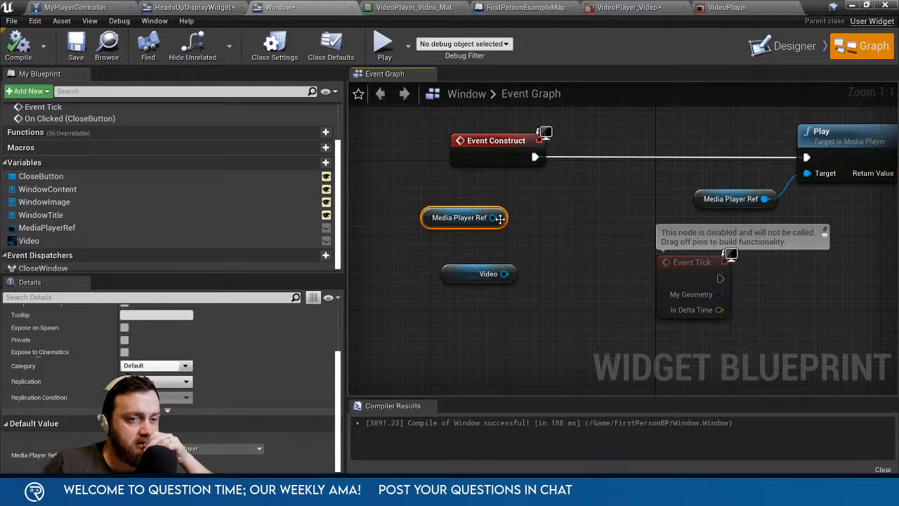
drag(500, 219, 567, 220)
text(set)
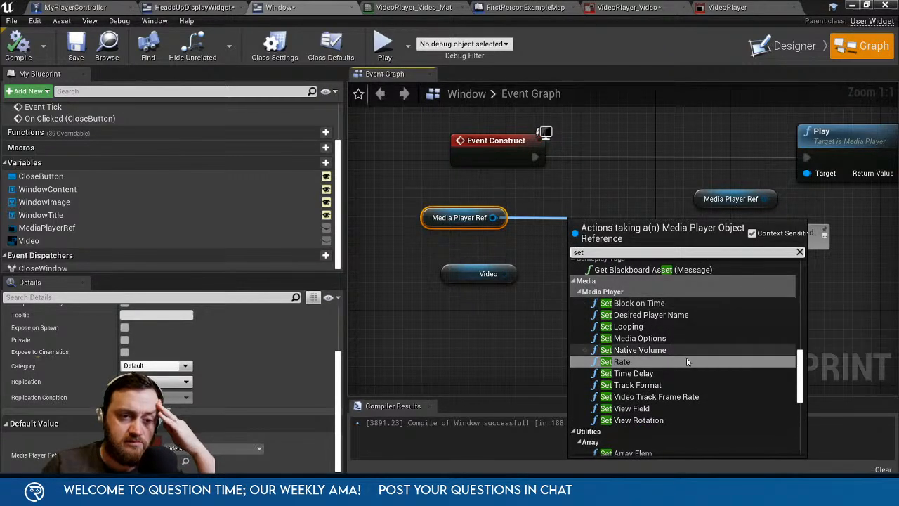
scroll(686, 372, up, 3)
scroll(686, 366, up, 9)
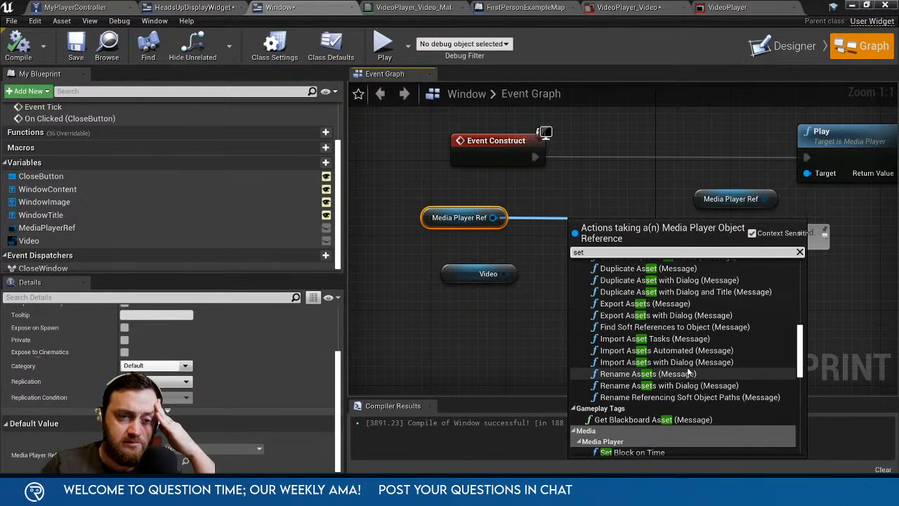
scroll(687, 366, up, 10)
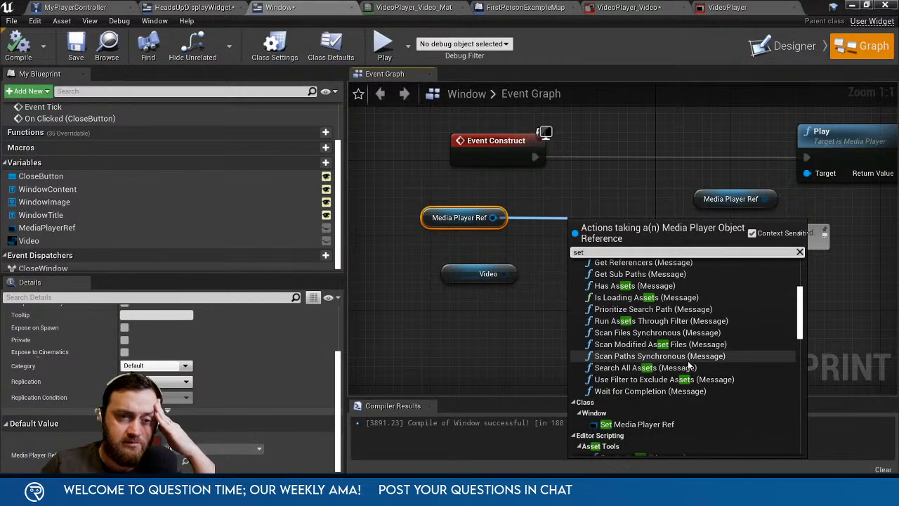
click(596, 189)
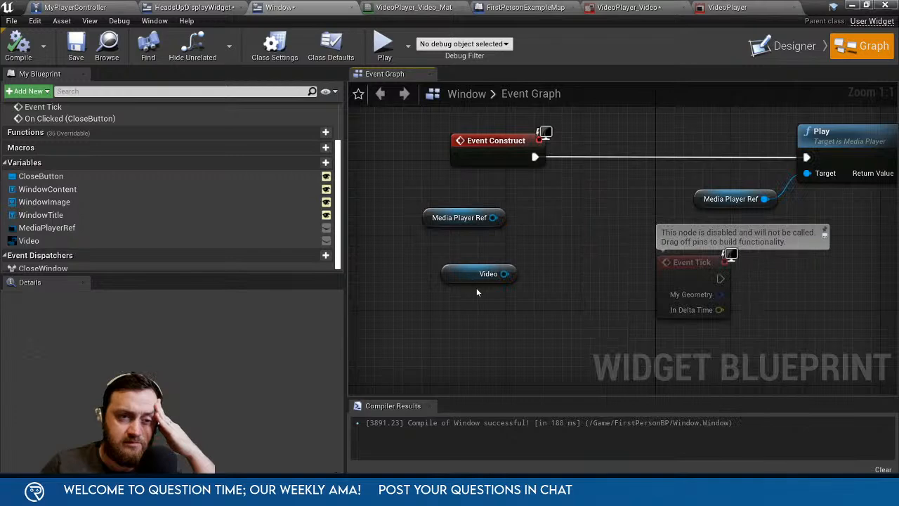
Check which media asset types can be created in the FirstPersonBP content folder.
click(850, 6)
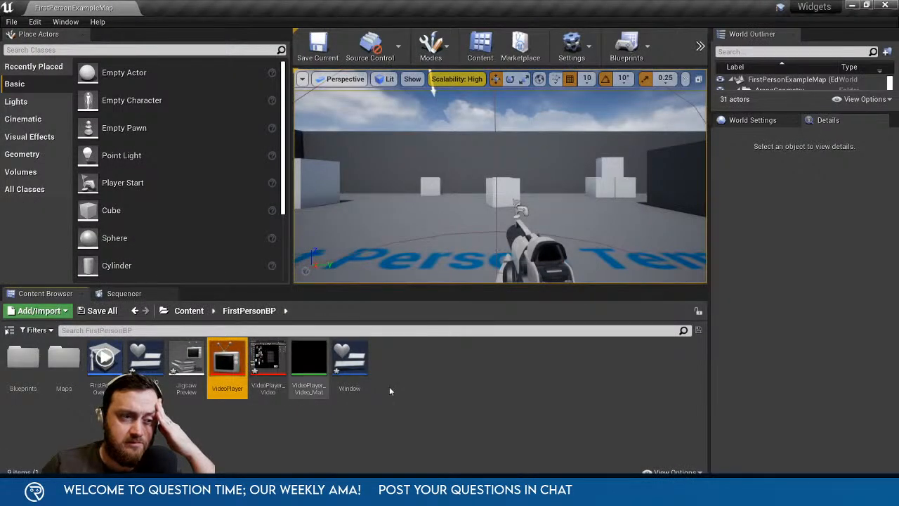
right_click(407, 383)
mouse_move(455, 320)
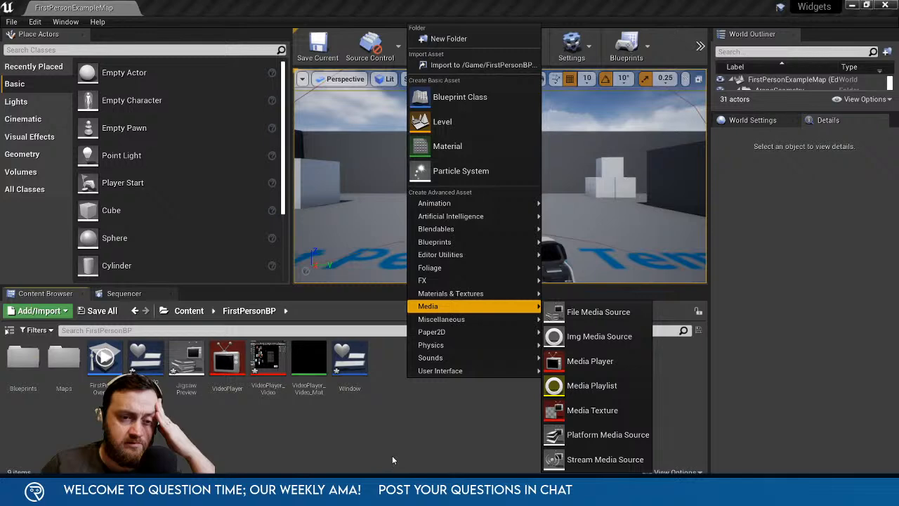
click(282, 402)
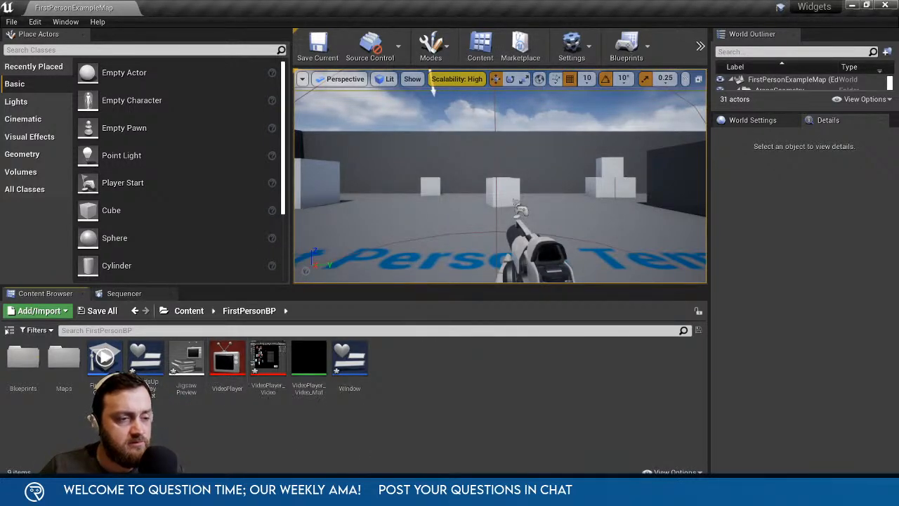
Reopen the Window widget's event graph and move the unconnected MediaPlayerRef and Video getters farther left to free space for a node.
double_click(349, 360)
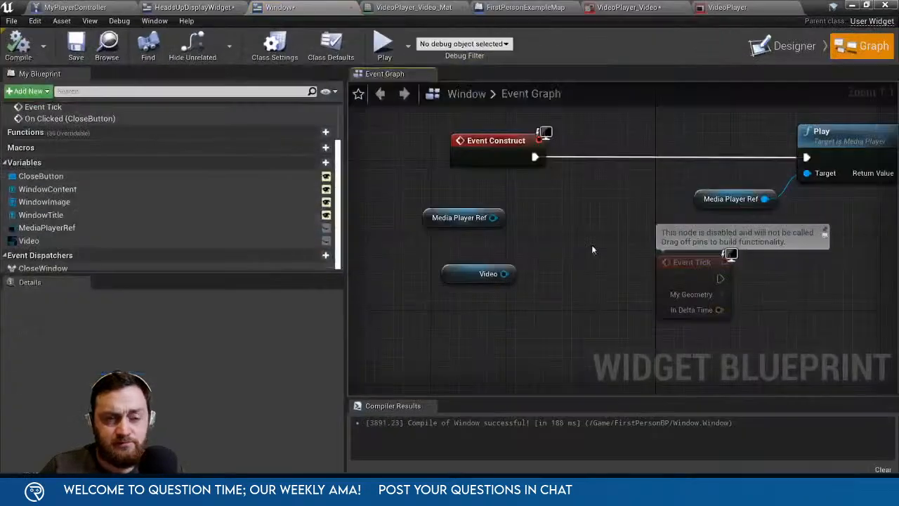
drag(391, 198, 399, 283)
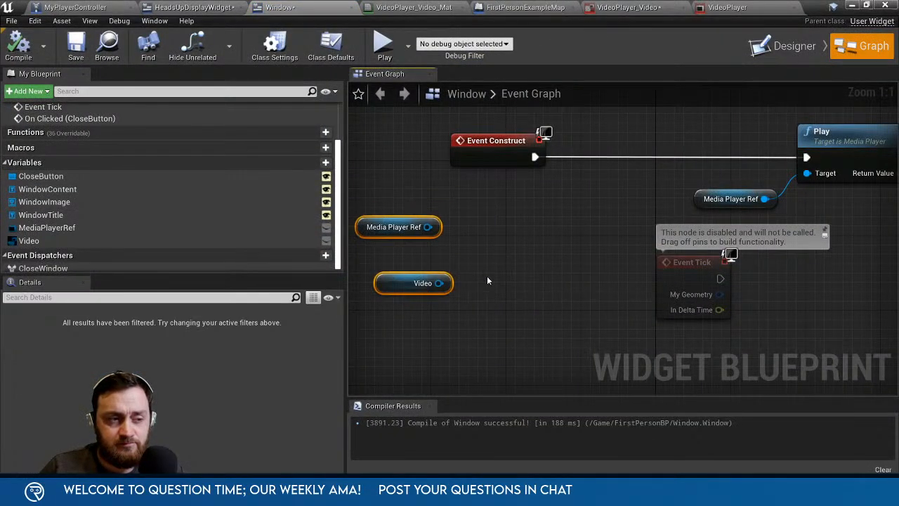
click(486, 276)
Try a Set Media Options node on the unconnected MediaPlayerRef getter and delete it.
drag(427, 227, 518, 256)
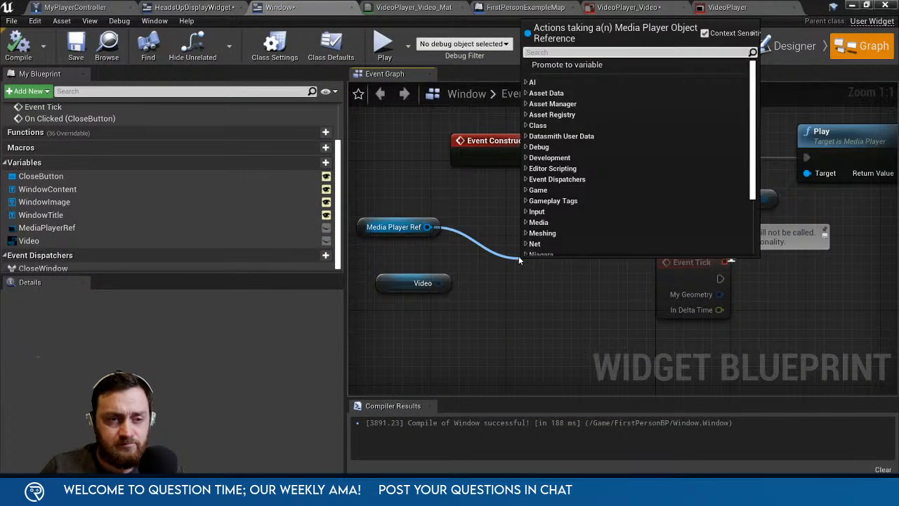
text(set)
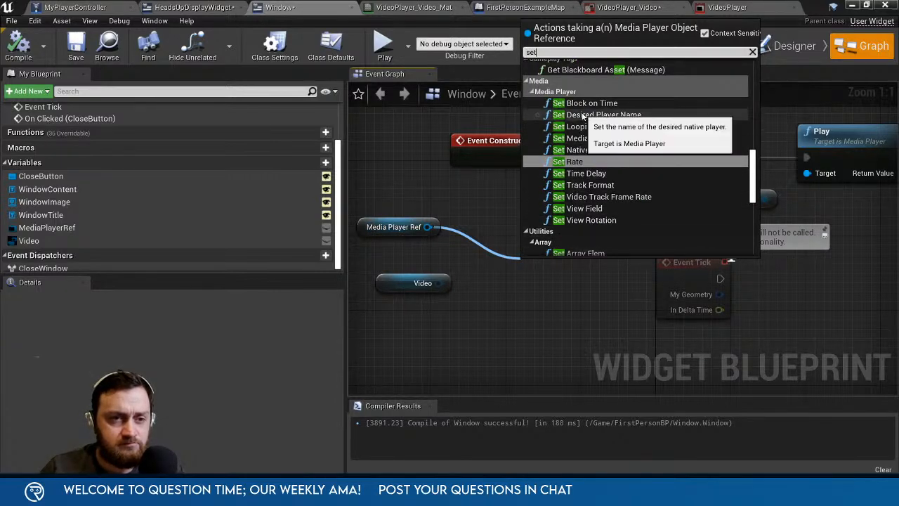
click(592, 139)
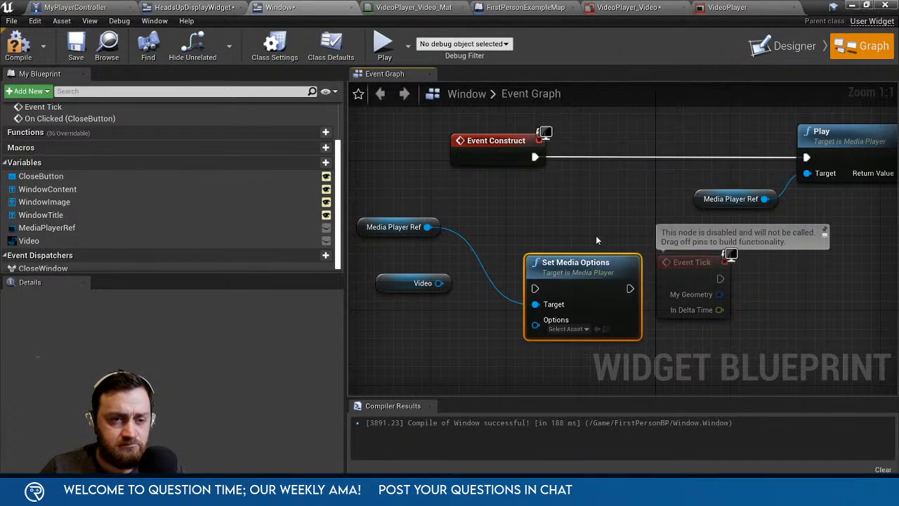
key(Delete)
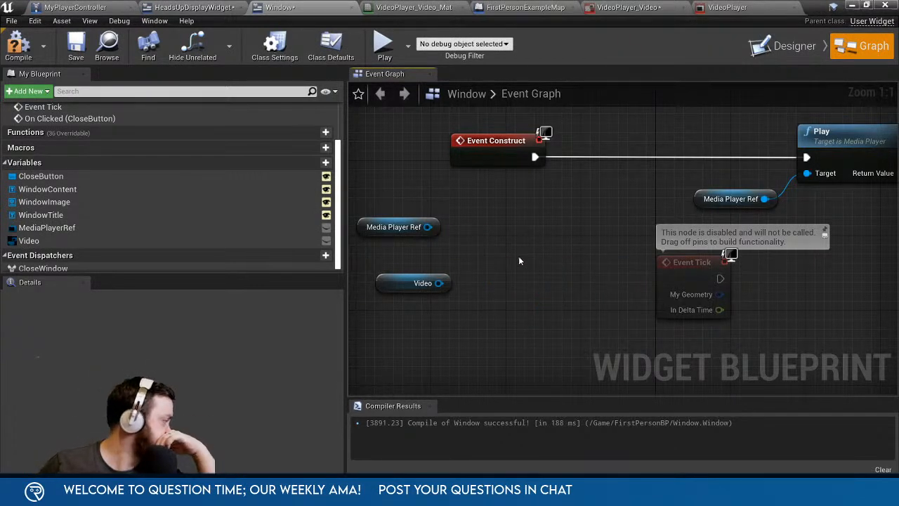
Review the VideoPlayer_Video texture, the VideoPlayer media player and the VideoPlayer_Video_Mat material.
click(625, 7)
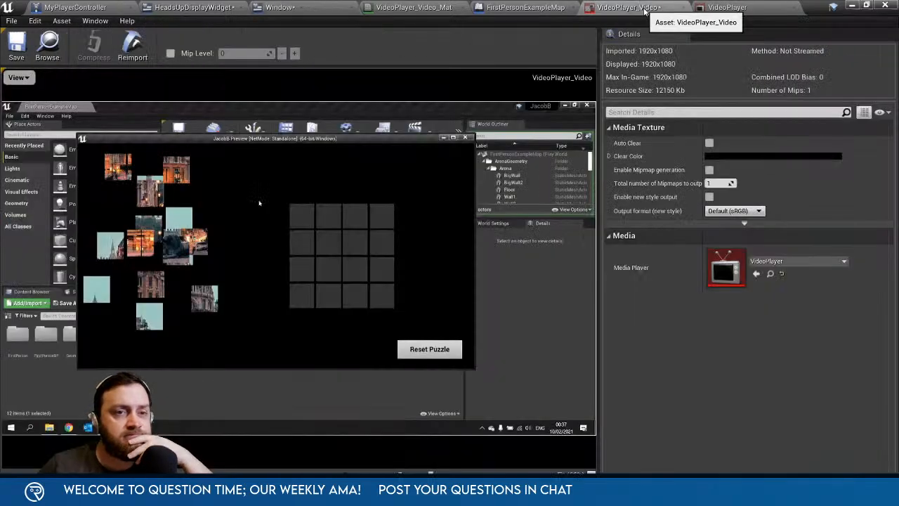
click(754, 9)
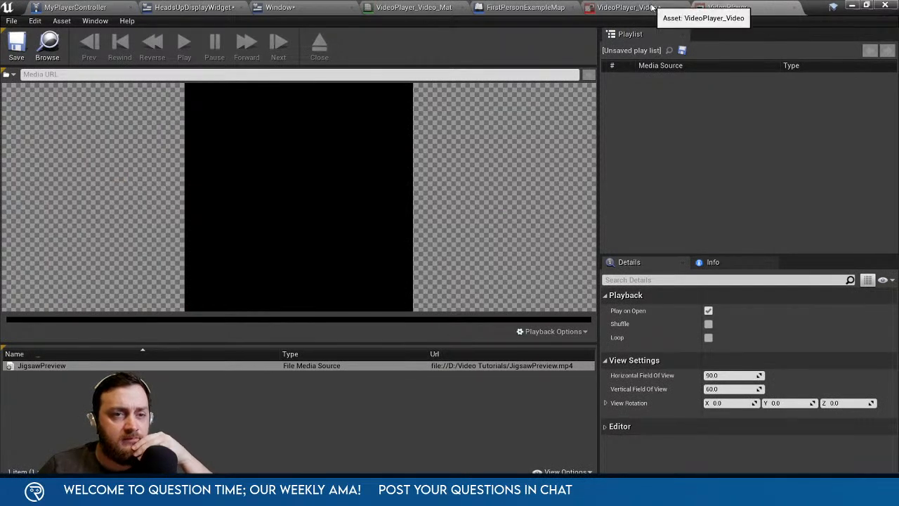
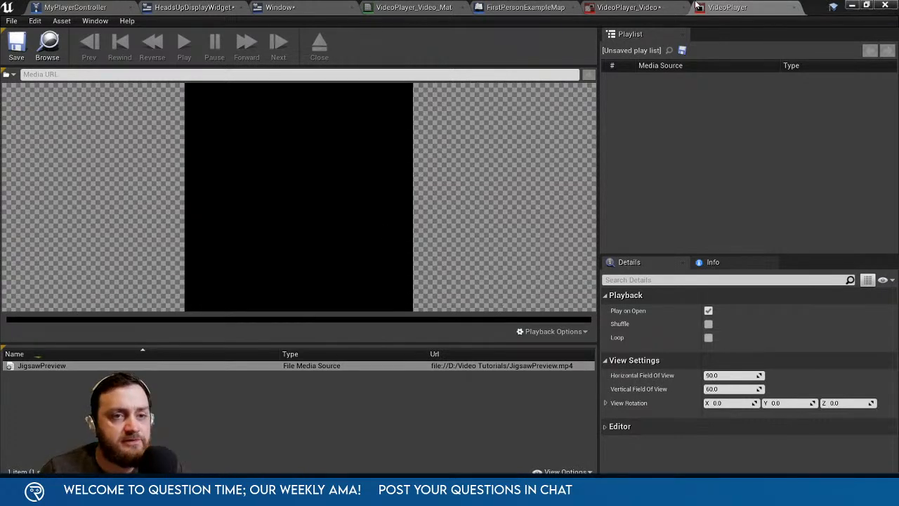
click(512, 7)
click(414, 7)
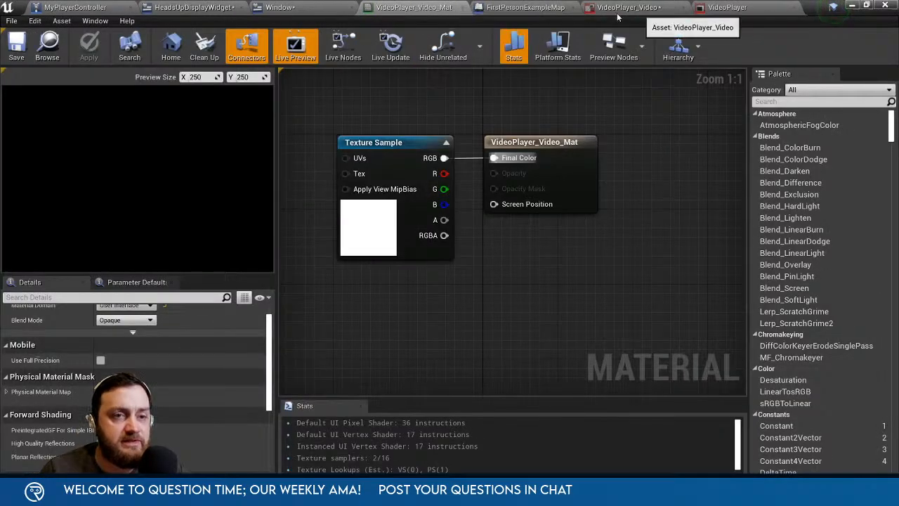
Add an Open Source node from the unconnected MediaPlayerRef getter in the Window graph, place it after Event Construct and feed it the Video getter.
click(279, 7)
drag(427, 227, 475, 234)
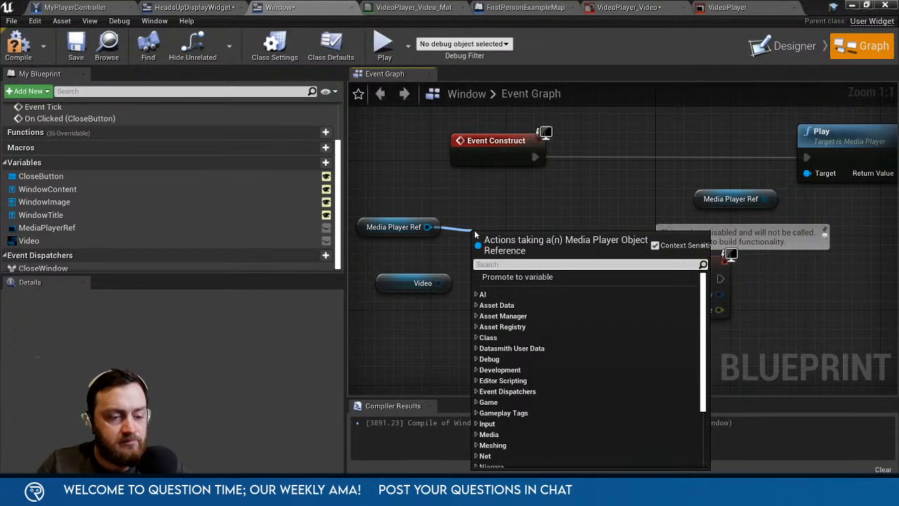
text(opens)
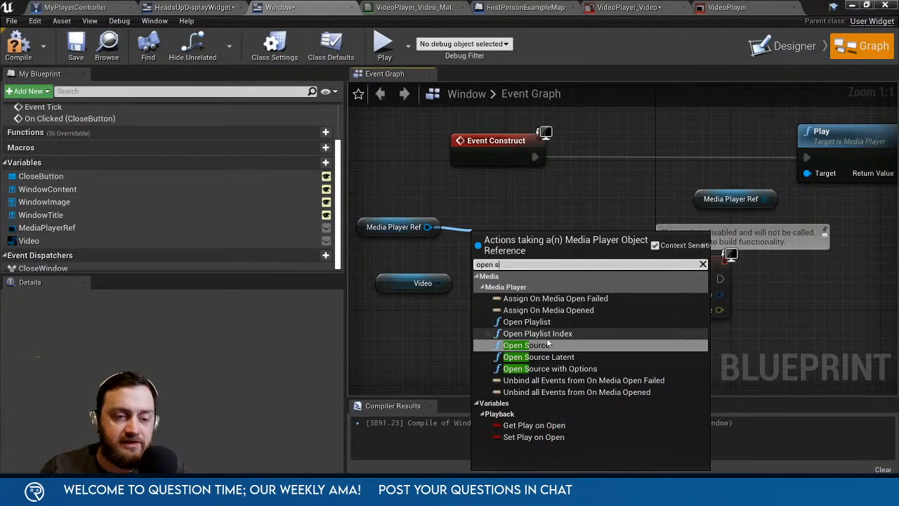
key(Return)
drag(573, 232, 626, 153)
drag(582, 193, 437, 285)
Connect the Open Source node's execution output to the Play node and compile the Window widget.
right_drag(683, 226, 498, 231)
drag(513, 161, 622, 162)
click(19, 47)
Play the level from the main editor and open the pop-up window with the green in-game button to test the video.
click(851, 5)
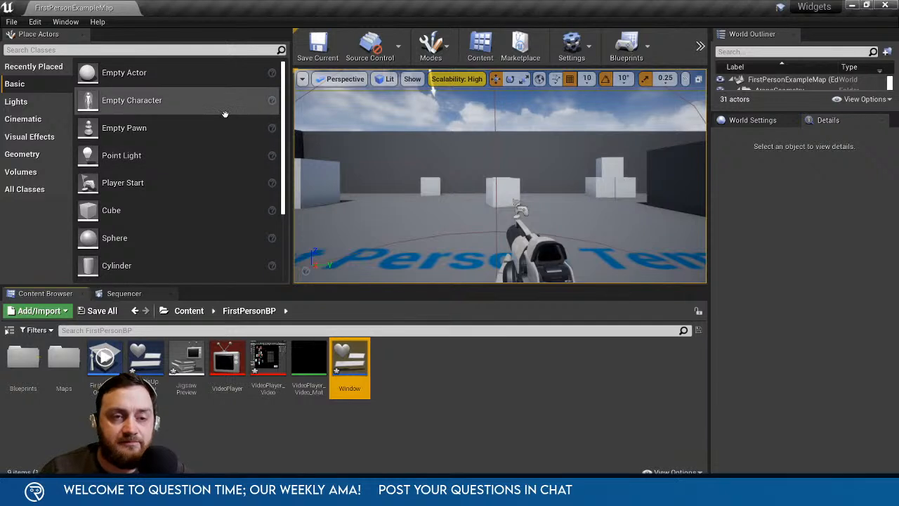
click(700, 45)
click(724, 129)
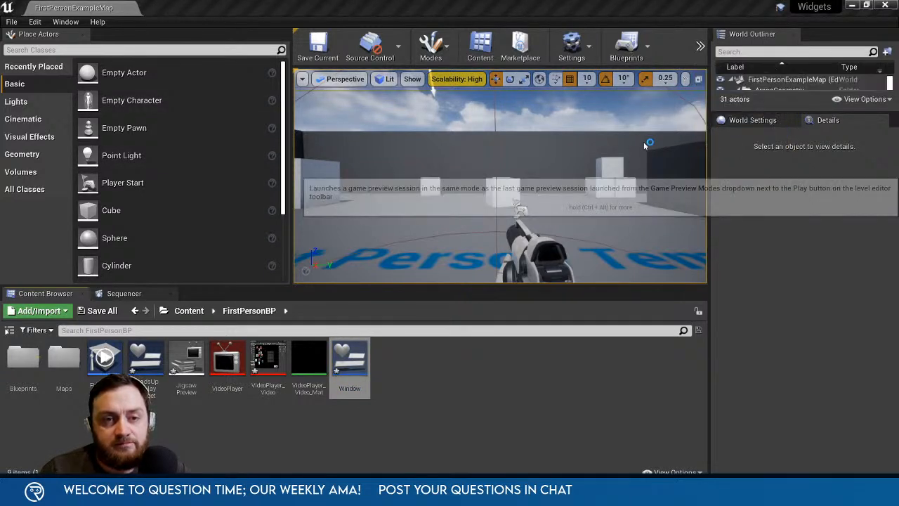
click(313, 262)
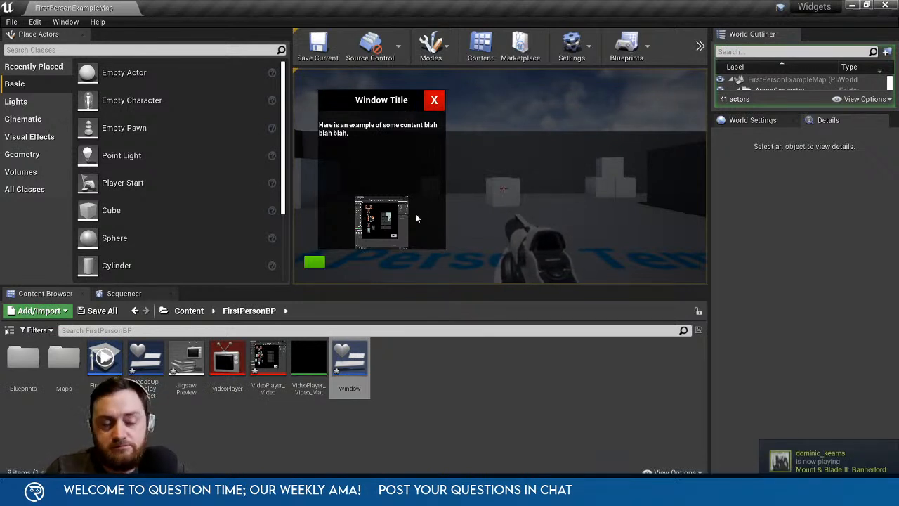
Close the pop-up window in the running level, reopen and close it once more, and stop playing.
click(433, 101)
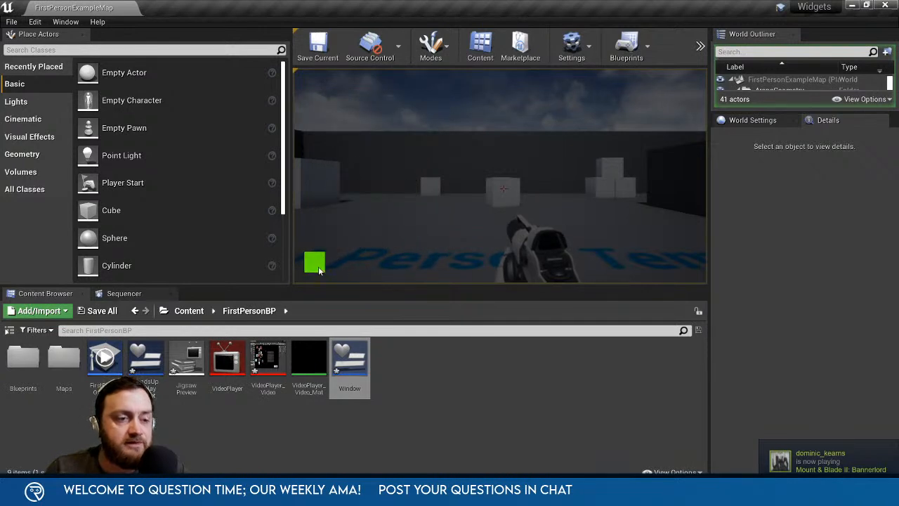
click(315, 264)
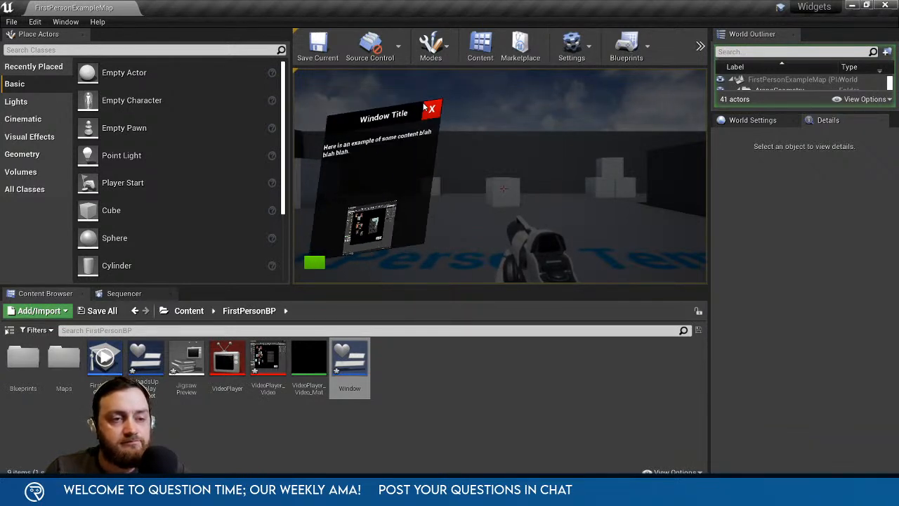
click(426, 107)
key(Escape)
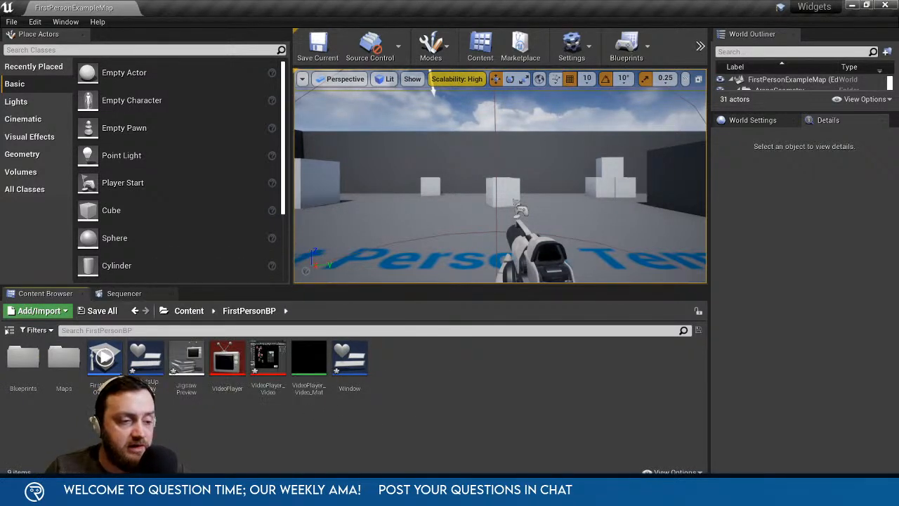
Open the HeadsUpDisplayWidget graph and move the Event Construct, Bind Event to Close Window, Window and Create Event nodes above the ToggleWindow logic.
double_click(146, 360)
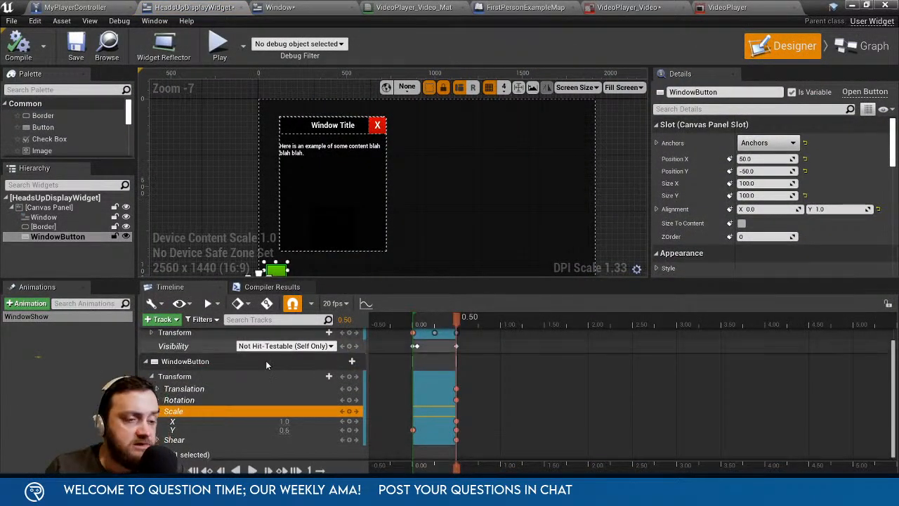
scroll(357, 181, down, 1)
scroll(330, 224, up, 3)
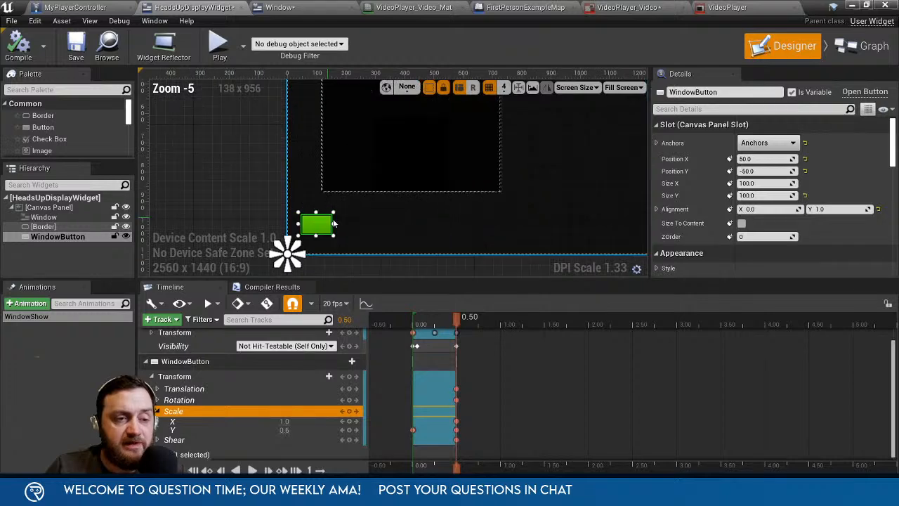
click(871, 46)
right_drag(580, 234, 582, 281)
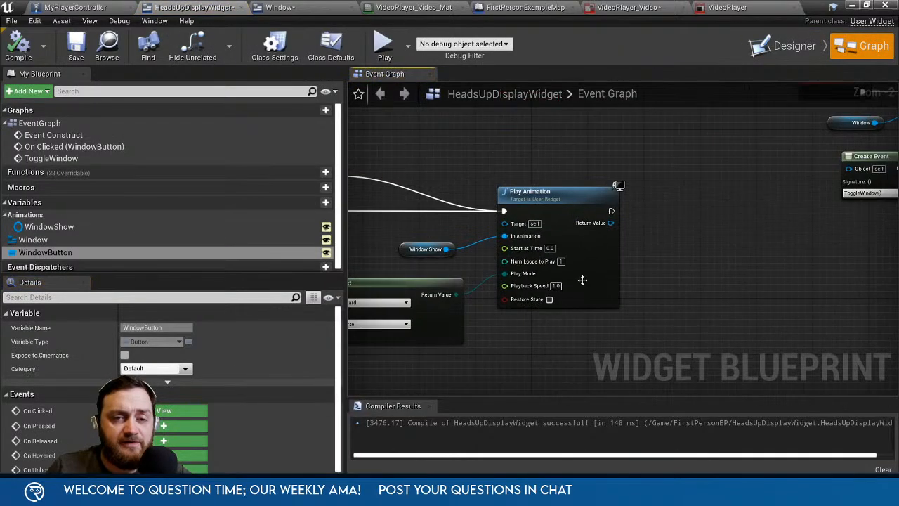
scroll(697, 277, down, 3)
right_drag(698, 277, 528, 256)
right_drag(658, 236, 633, 287)
drag(632, 287, 561, 189)
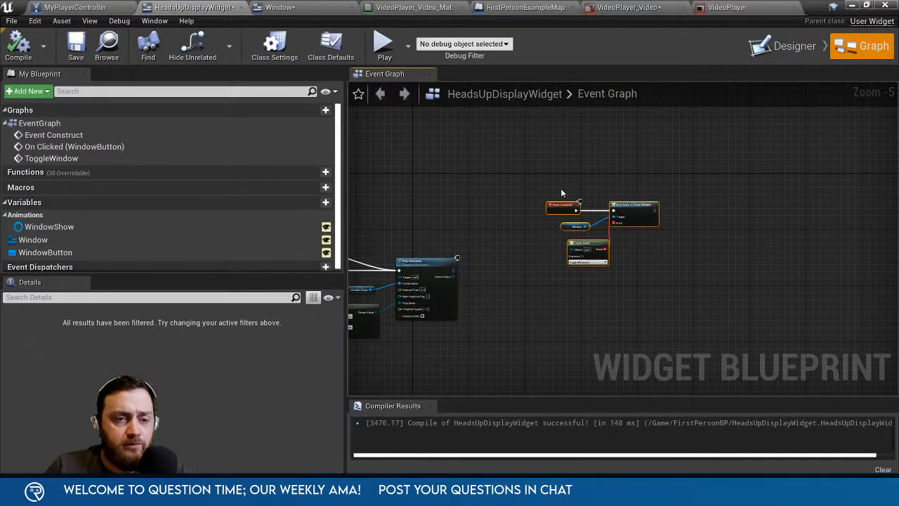
drag(634, 207, 406, 132)
right_drag(494, 201, 616, 205)
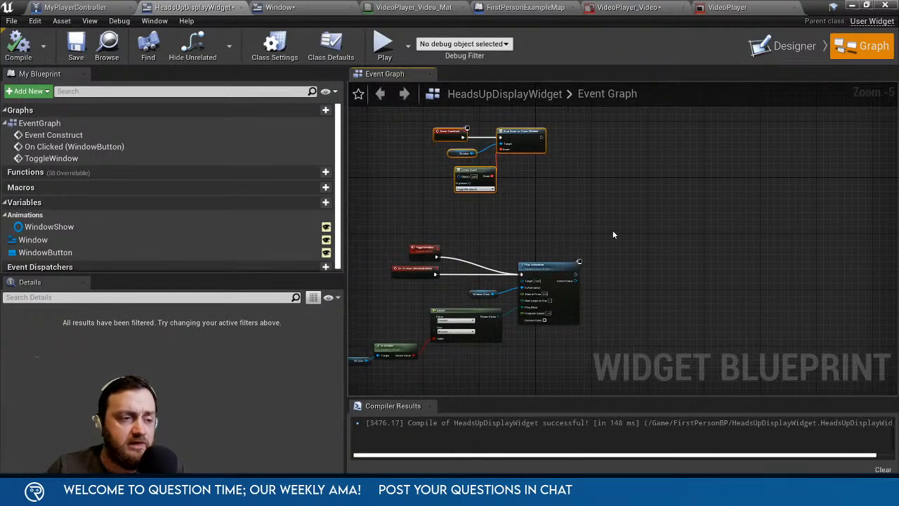
Add a WindowButton getter with a Set Style node and connect its execution input to Bind Event to Close Window.
drag(45, 252, 503, 198)
click(540, 210)
right_drag(549, 206, 427, 245)
scroll(427, 246, up, 3)
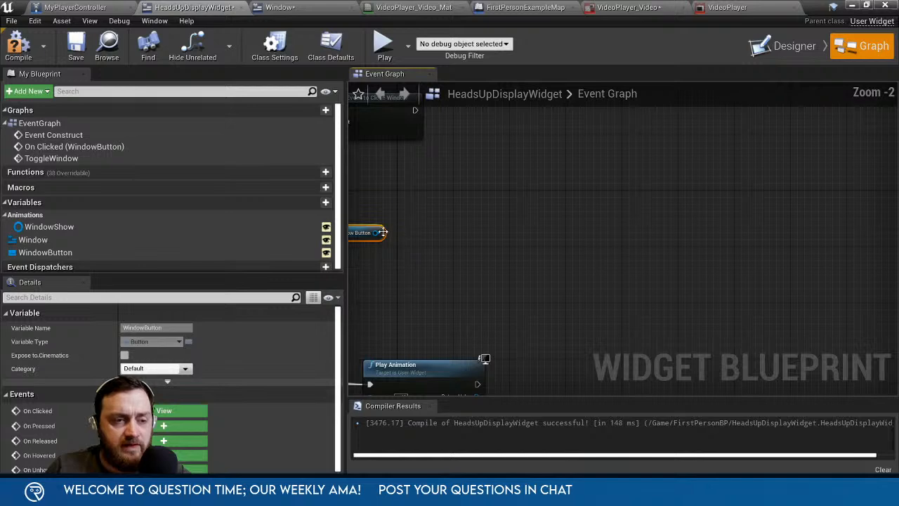
drag(378, 233, 495, 173)
text(set stul)
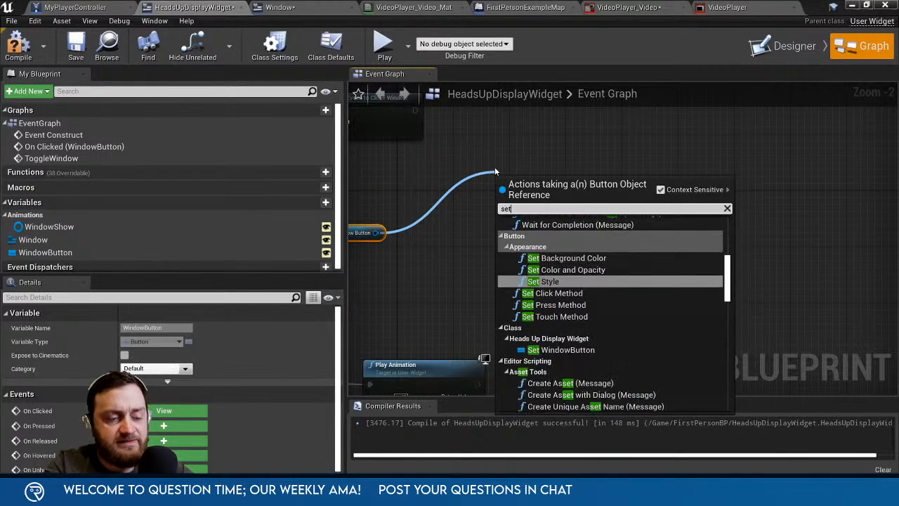
key(BackSpace)
key(BackSpace)
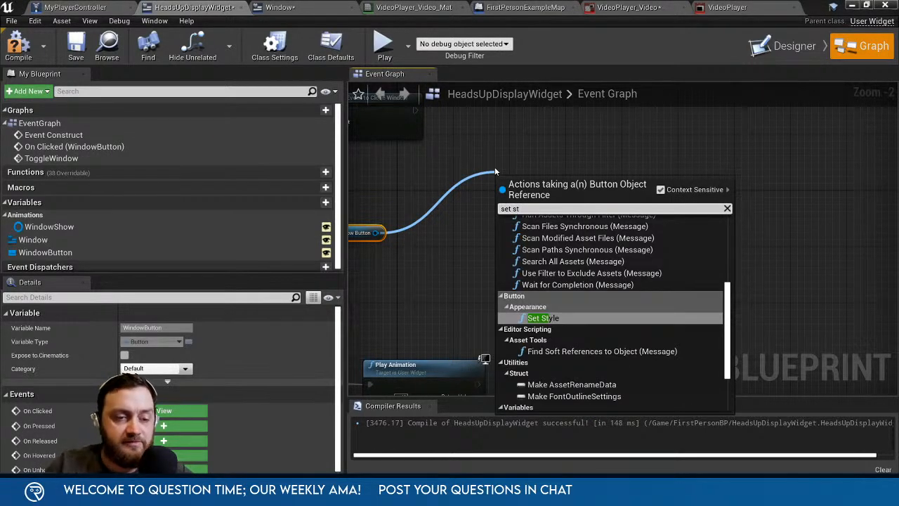
click(552, 317)
drag(529, 184, 612, 122)
right_drag(438, 184, 513, 251)
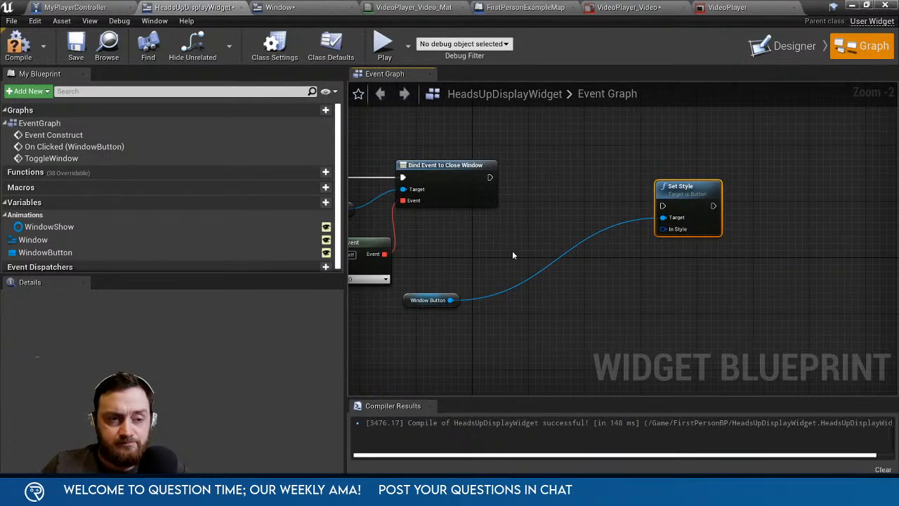
drag(662, 205, 491, 177)
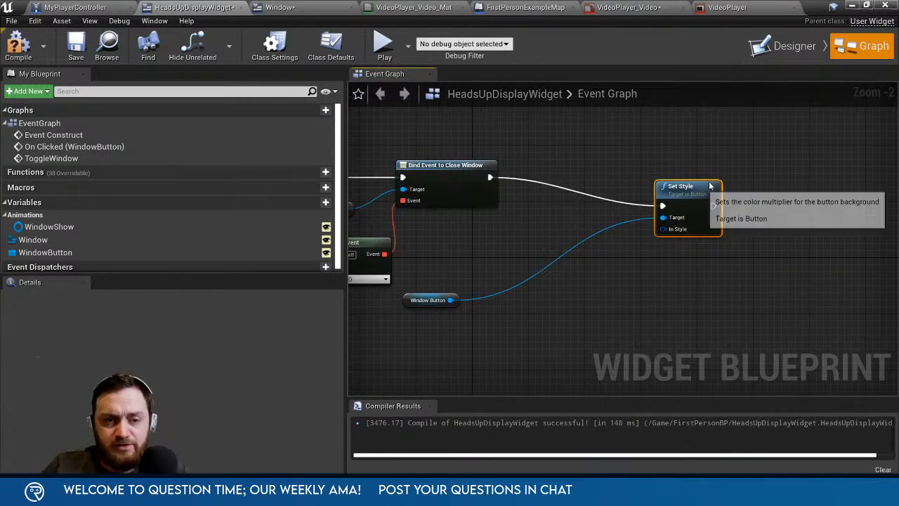
Feed Set Style's In Style input with an expanded Make ButtonStyle node and move the Window Button getter above it.
drag(697, 215, 655, 279)
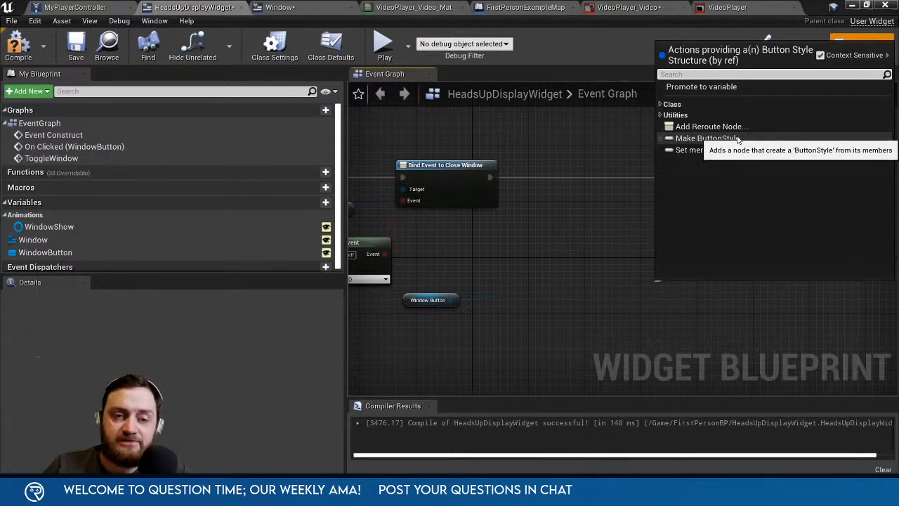
click(702, 138)
drag(691, 289, 627, 267)
right_drag(649, 321, 645, 255)
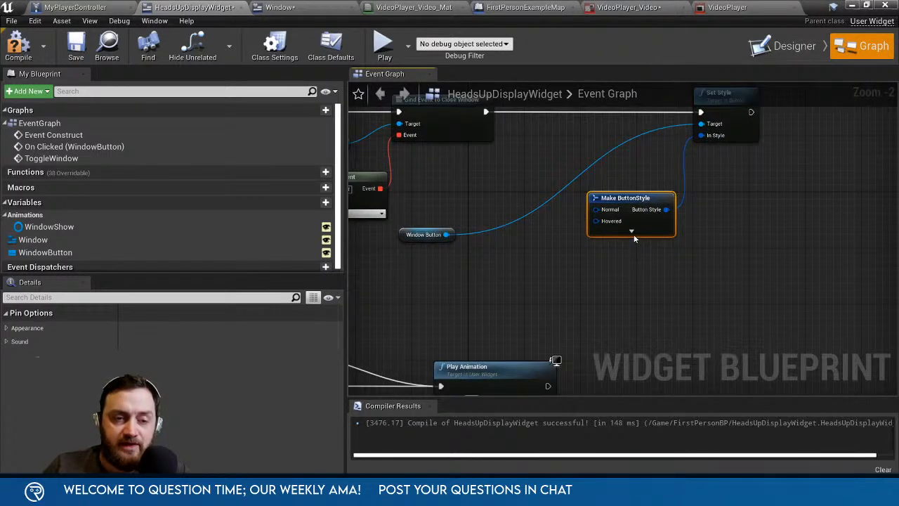
click(631, 232)
drag(407, 240, 542, 149)
Add a Make SlateBrush node to Make ButtonStyle's Normal input, expand all its pins and space it clear of that node.
mouse_move(596, 209)
mouse_down()
mouse_move(545, 223)
mouse_move(541, 252)
mouse_move(493, 202)
mouse_up()
click(573, 102)
click(524, 248)
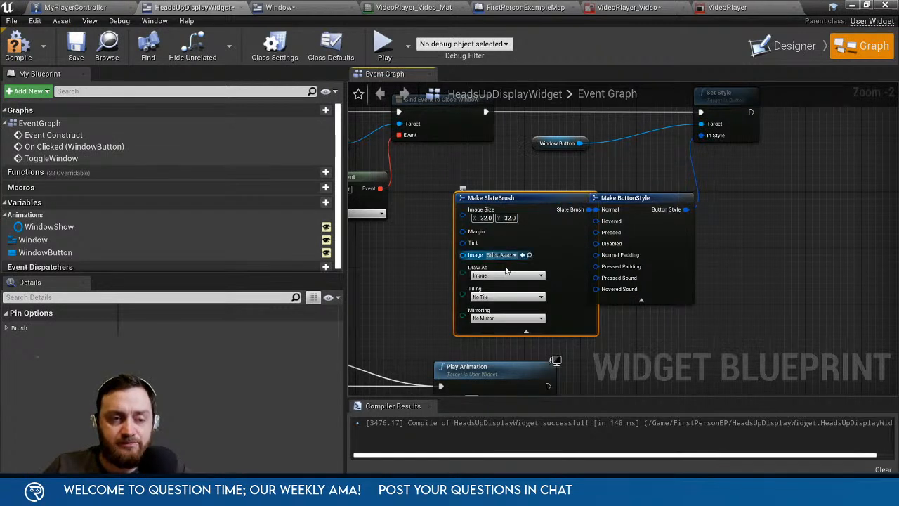
drag(566, 260, 544, 259)
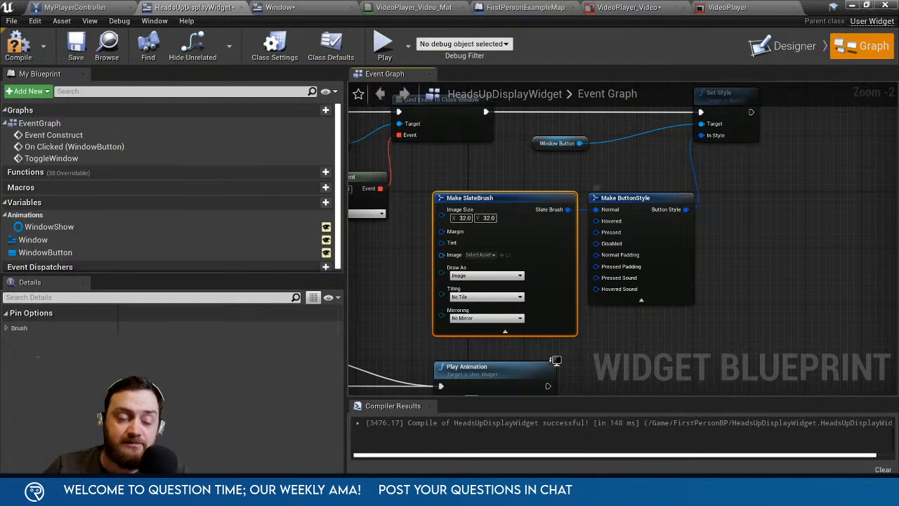
scroll(662, 324, down, 1)
right_drag(663, 324, 692, 273)
right_drag(731, 208, 664, 277)
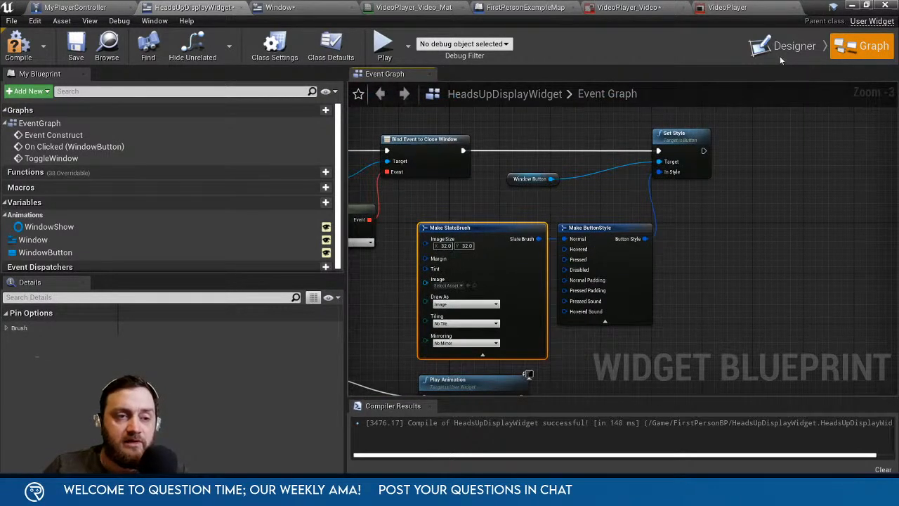
Examine the WindowButton's properties and available events in the HeadsUpDisplayWidget design.
click(809, 45)
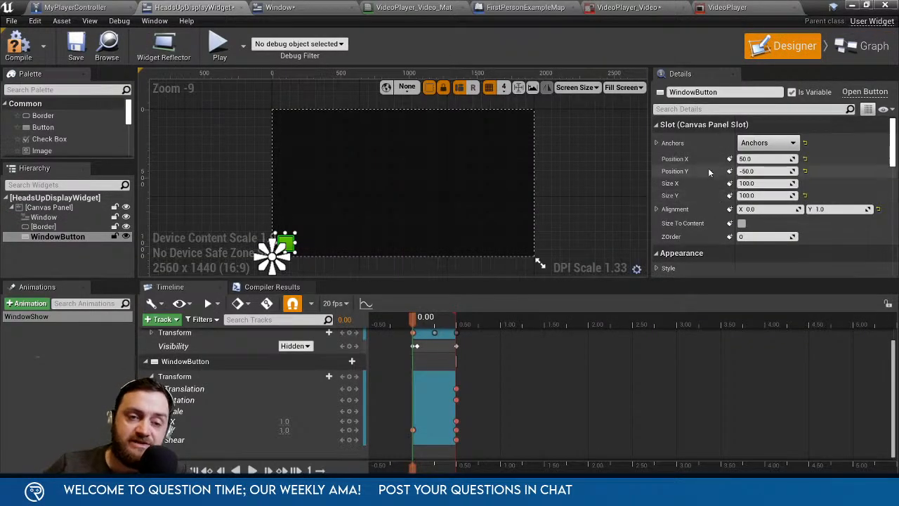
scroll(695, 201, down, 5)
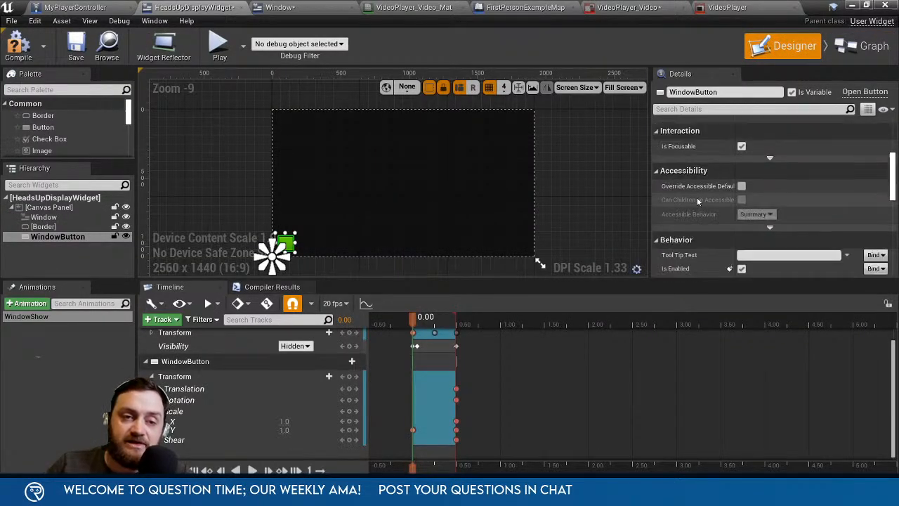
scroll(697, 202, down, 4)
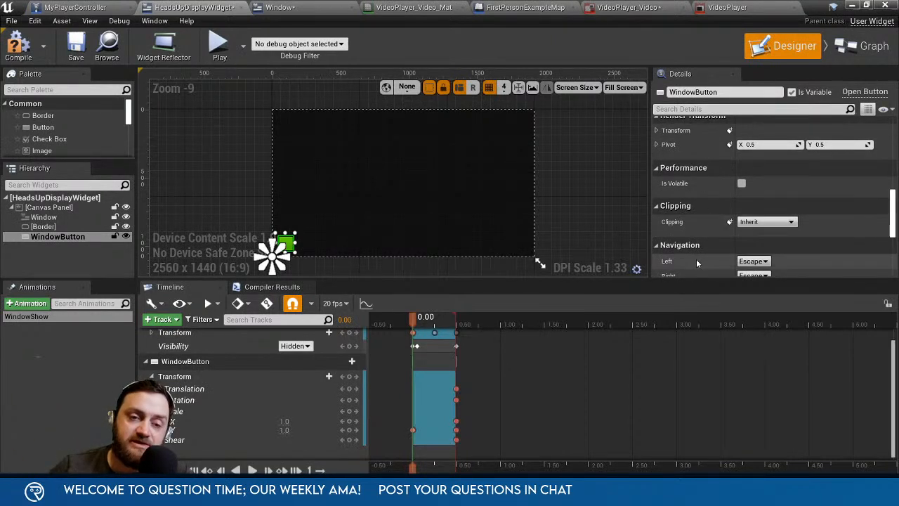
scroll(717, 235, down, 5)
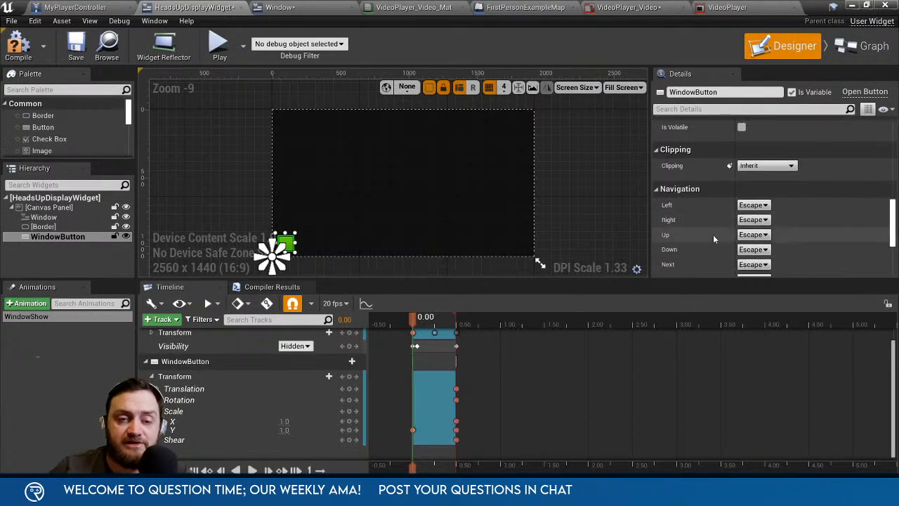
scroll(715, 225, up, 7)
scroll(714, 224, up, 6)
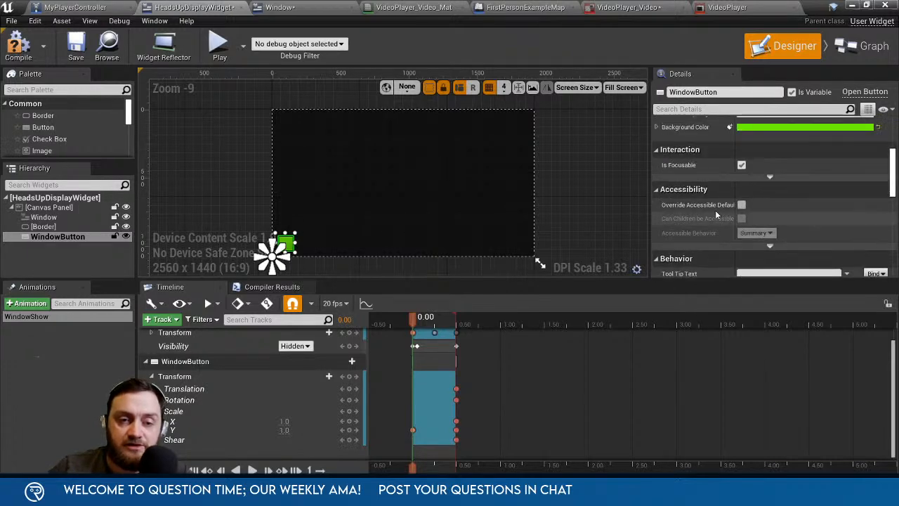
scroll(723, 191, down, 12)
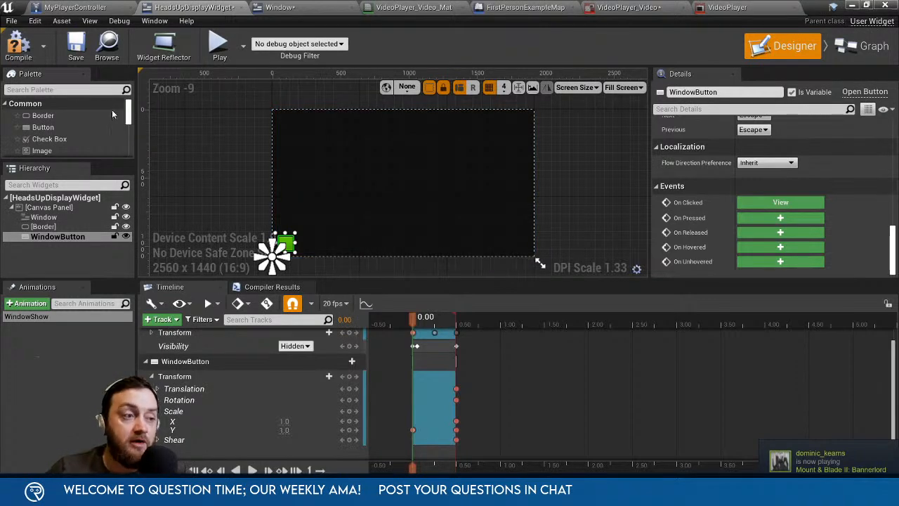
Open the Window widget from the main editor and examine how the CloseButton's On Clicked event calls Close Window.
click(852, 4)
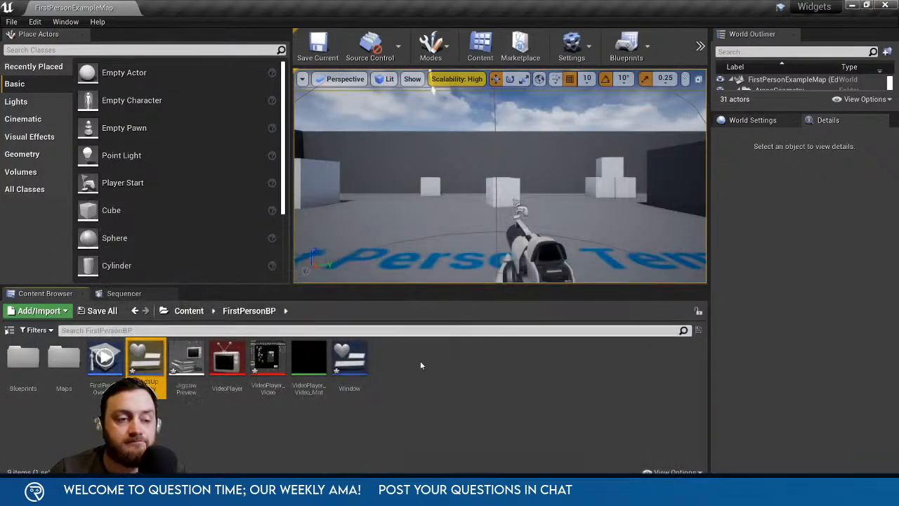
right_click(420, 374)
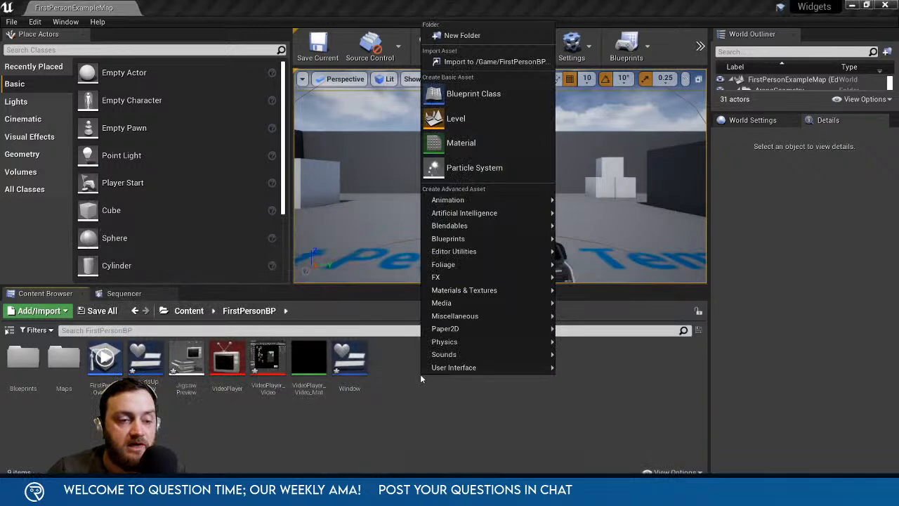
click(378, 392)
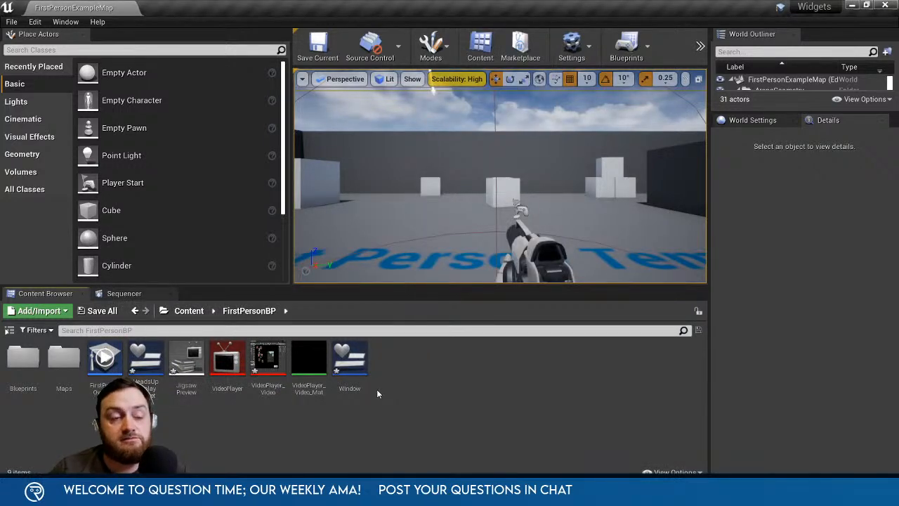
double_click(350, 358)
right_drag(421, 243, 596, 240)
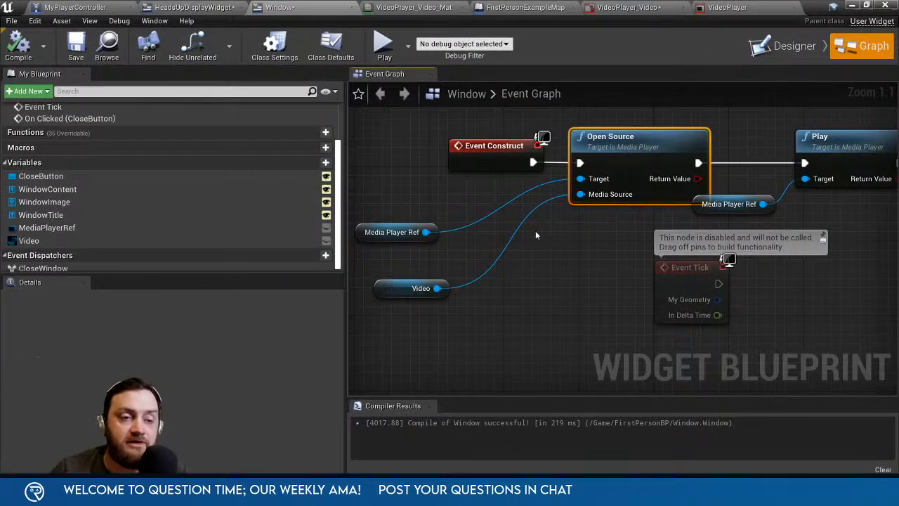
scroll(536, 234, down, 3)
right_drag(554, 293, 488, 112)
right_drag(528, 223, 489, 275)
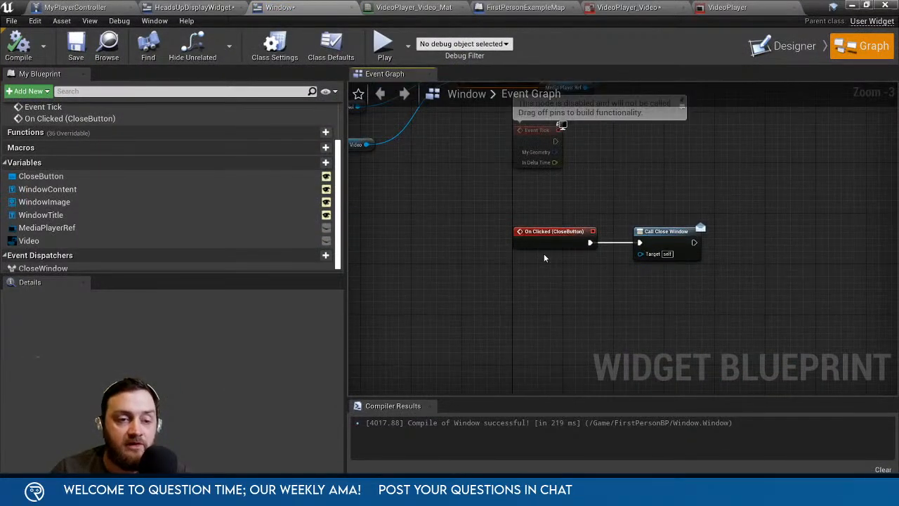
scroll(545, 256, up, 3)
right_drag(717, 227, 613, 221)
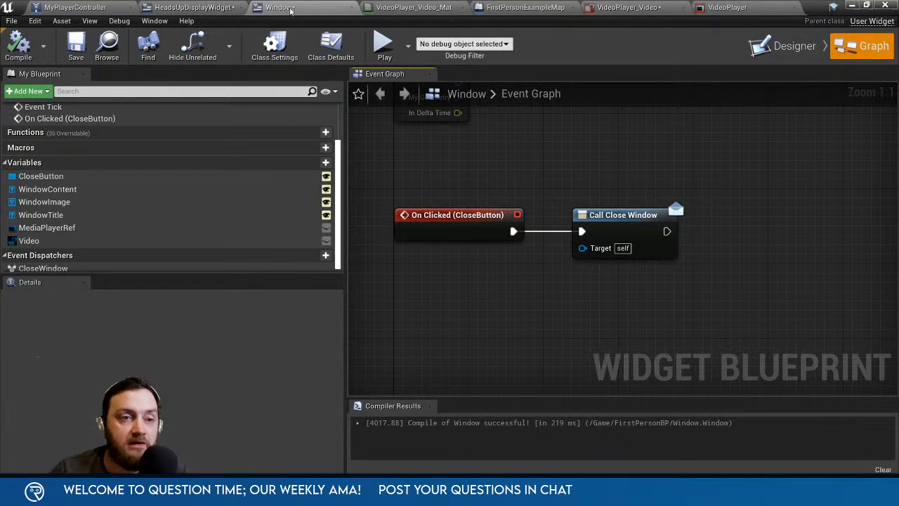
Review the Close Window event binding to ToggleWindow in the HeadsUpDisplayWidget graph.
click(193, 8)
click(862, 48)
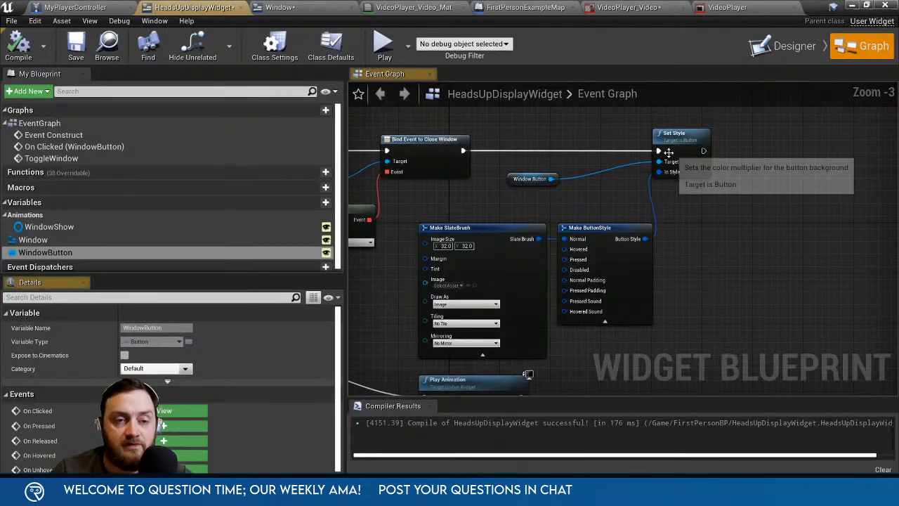
right_drag(474, 186, 790, 176)
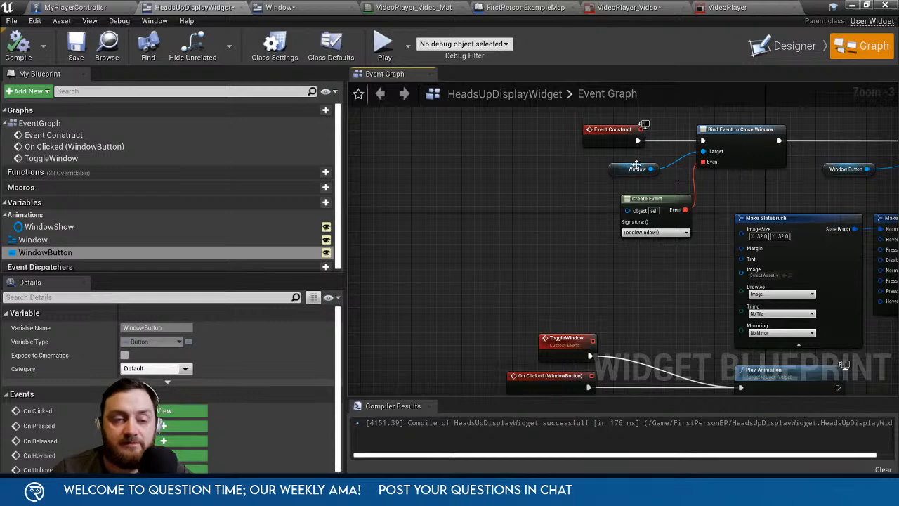
right_drag(631, 265, 522, 170)
Select the Window widget in the HeadsUpDisplayWidget design and examine the events it exposes, including Close Window.
click(780, 47)
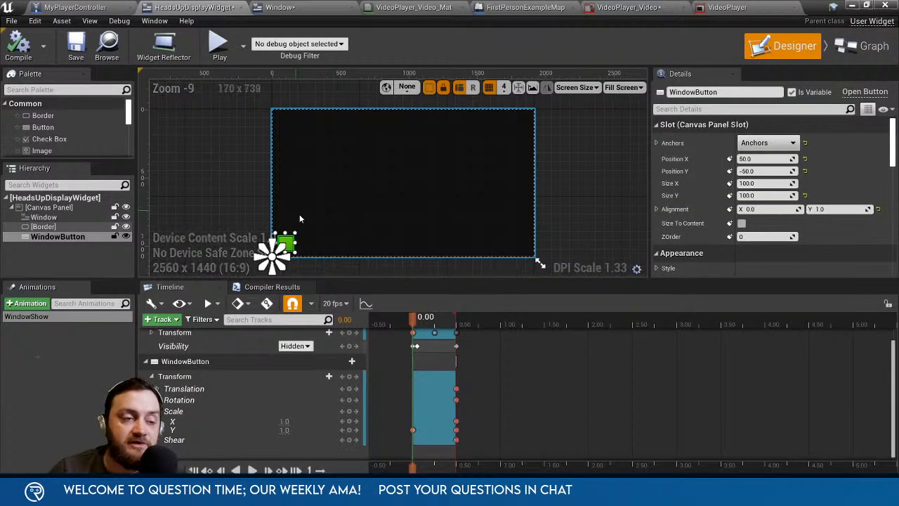
click(74, 217)
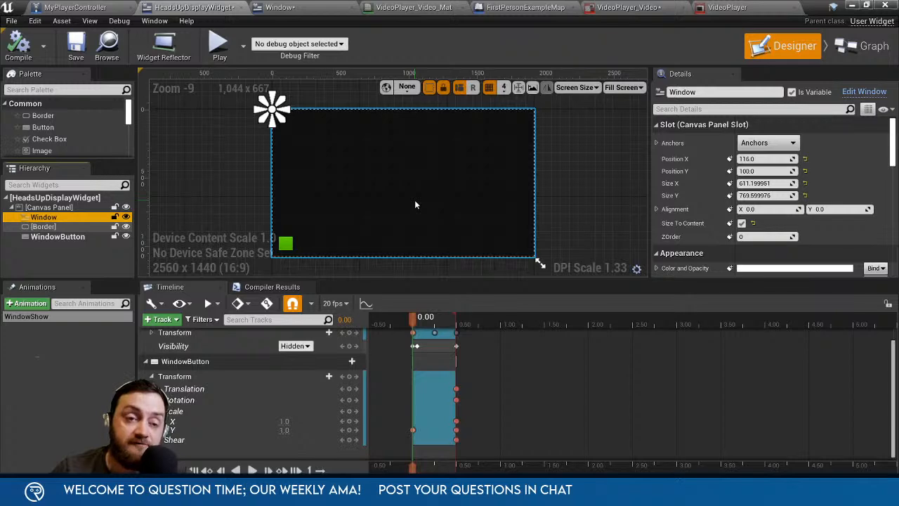
scroll(679, 211, down, 5)
scroll(678, 209, down, 10)
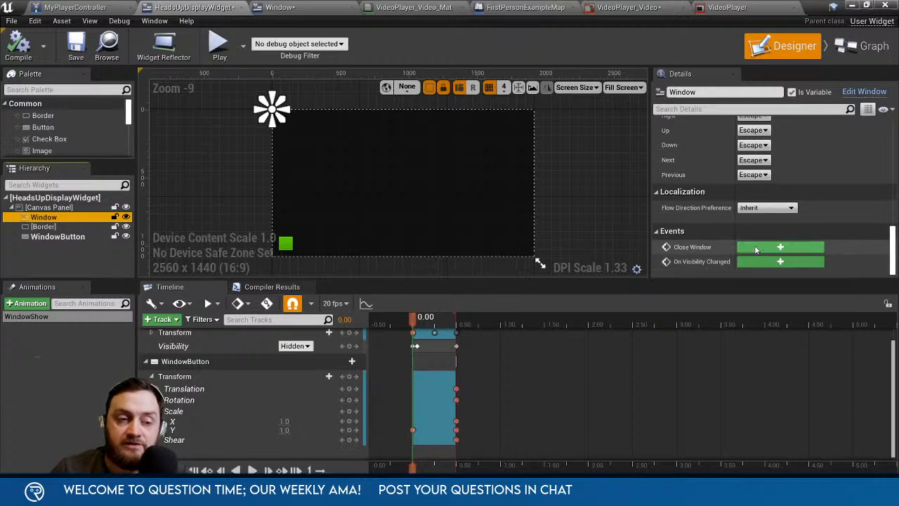
Add the Window widget's Close Window event to the HeadsUpDisplayWidget event graph.
click(756, 249)
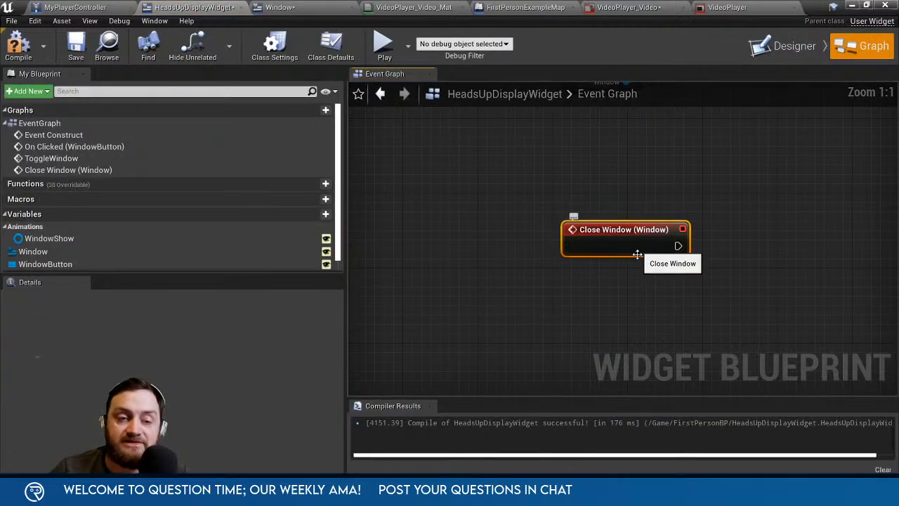
right_drag(733, 202, 538, 317)
scroll(552, 282, down, 7)
right_drag(620, 213, 578, 281)
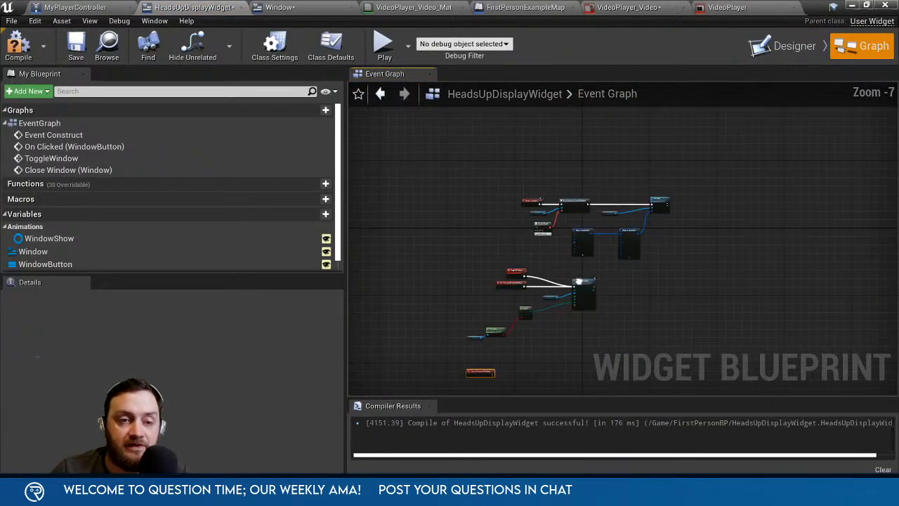
Connect Event Construct directly to Set Style, bypassing the Bind Event to Close Window node, and compile the widget.
scroll(578, 280, up, 7)
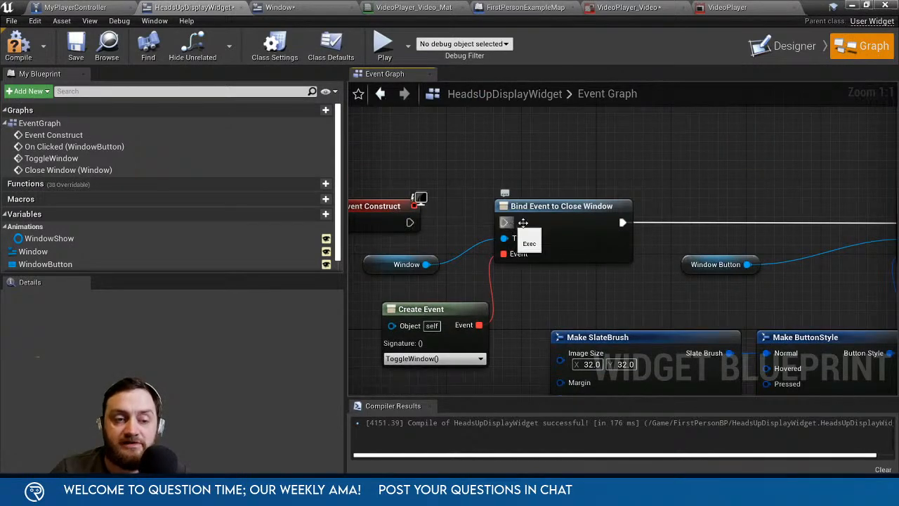
drag(393, 215, 706, 219)
right_drag(716, 228, 558, 215)
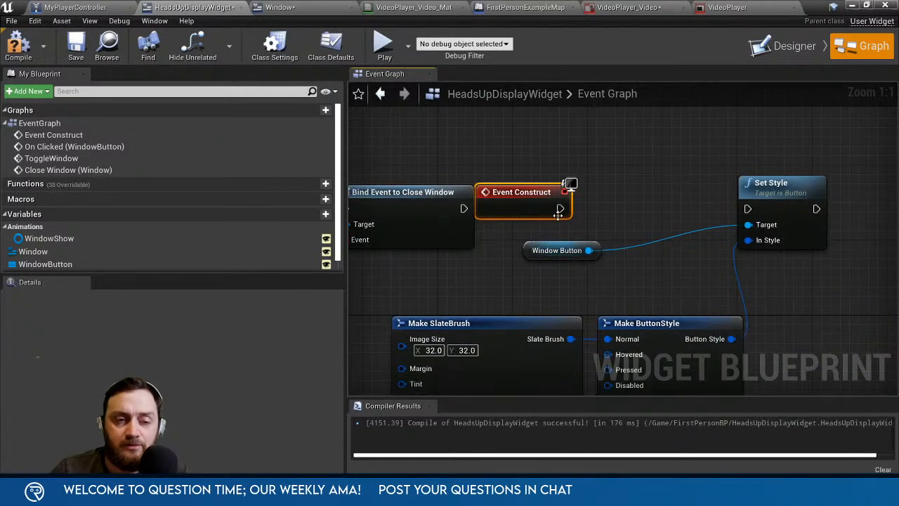
drag(560, 209, 748, 208)
right_drag(476, 328, 686, 265)
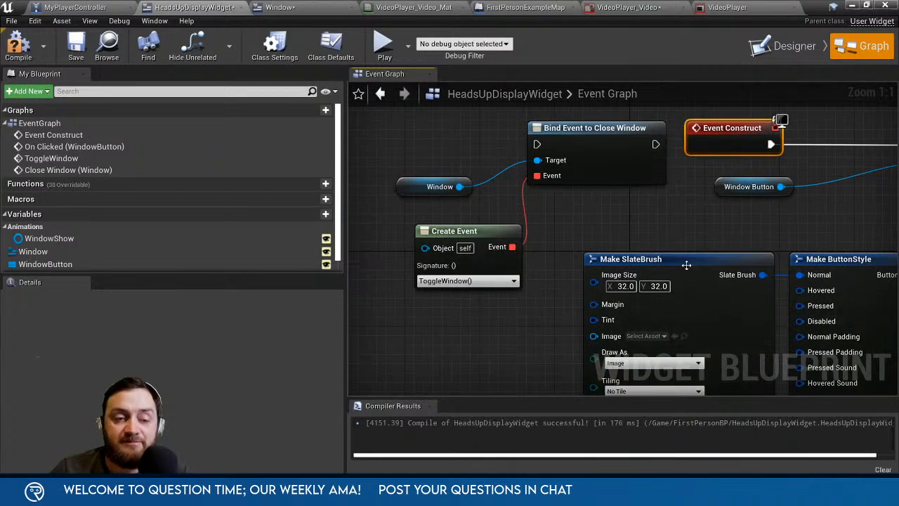
scroll(582, 322, down, 2)
right_drag(582, 323, 623, 163)
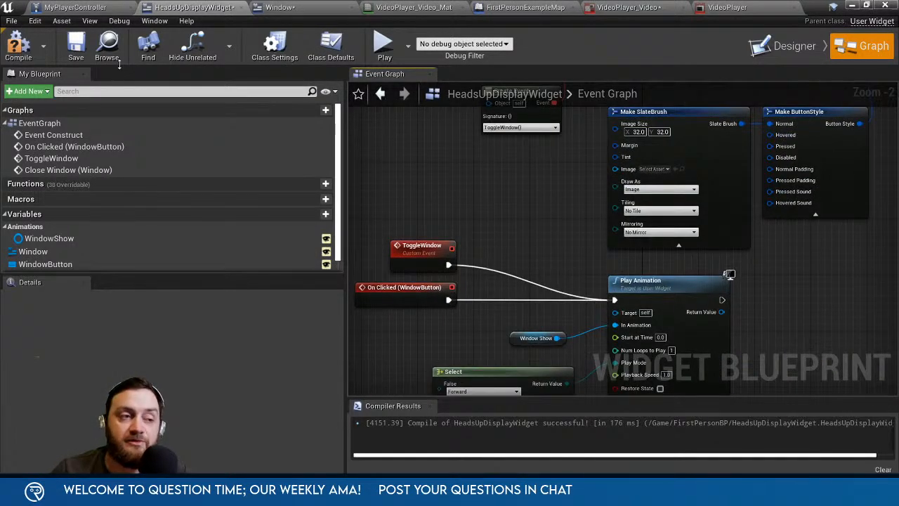
click(19, 42)
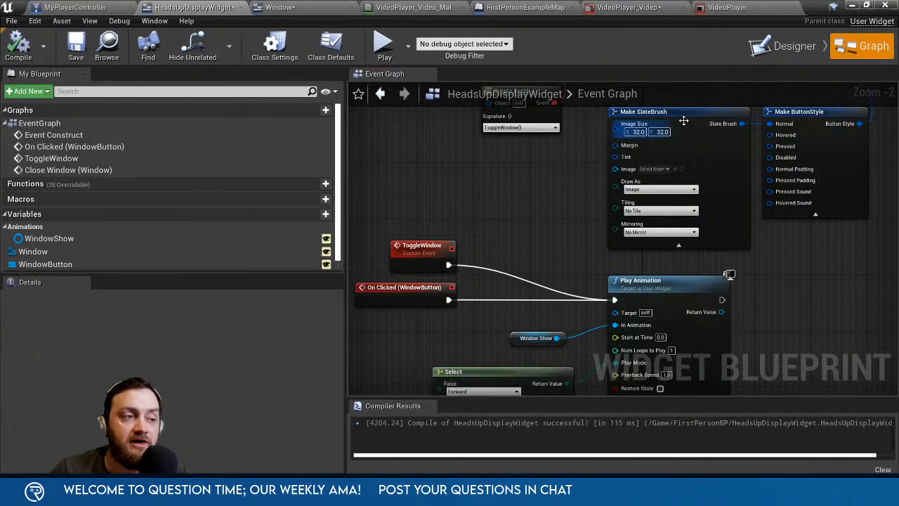
Move the Close Window (Window) event node up beside the ToggleWindow and On Clicked (WindowButton) events.
mouse_move(558, 243)
right_down()
mouse_move(588, 136)
mouse_move(587, 81)
right_up()
mouse_move(545, 290)
right_down()
mouse_move(665, 229)
mouse_move(733, 139)
right_up()
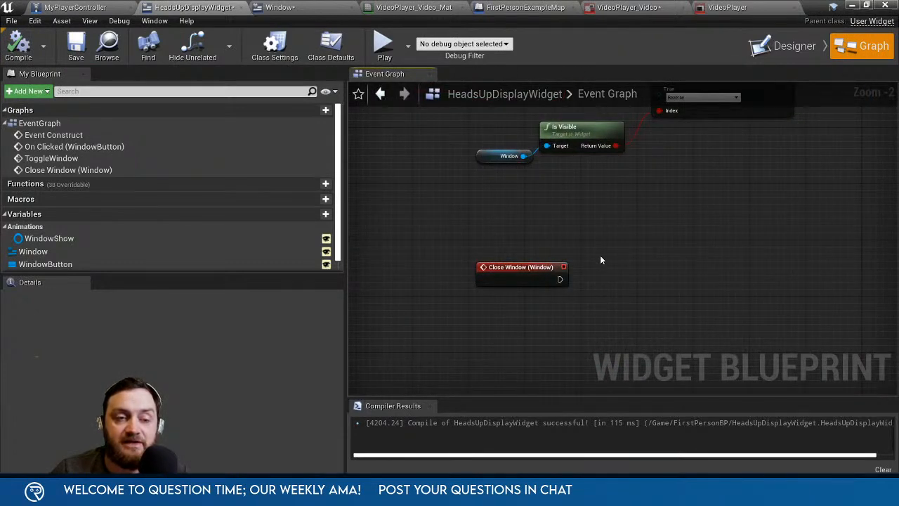
right_drag(601, 258, 590, 297)
drag(526, 318, 495, 128)
right_drag(542, 154, 498, 305)
drag(451, 267, 508, 140)
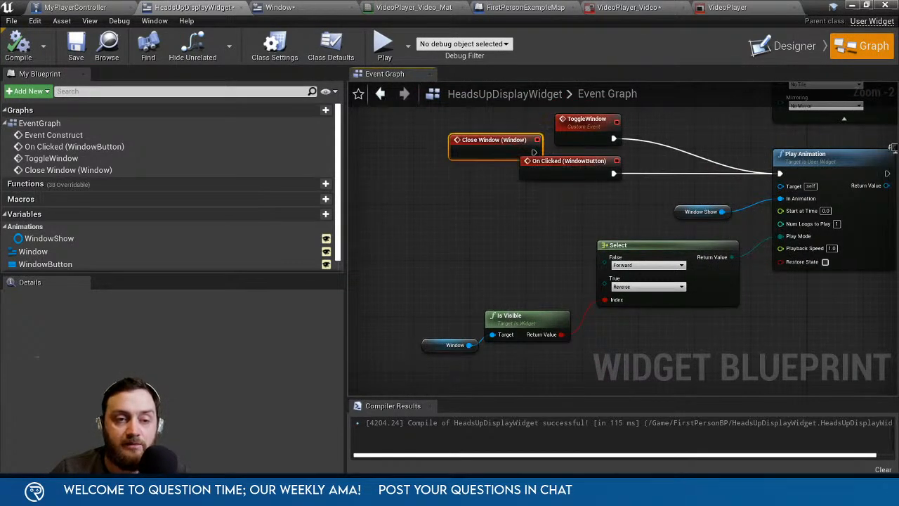
Delete the ToggleWindow custom event, connect Close Window (Window) to Play Animation in its place, and compile.
right_drag(577, 128, 499, 204)
click(506, 198)
key(Delete)
drag(455, 224, 700, 250)
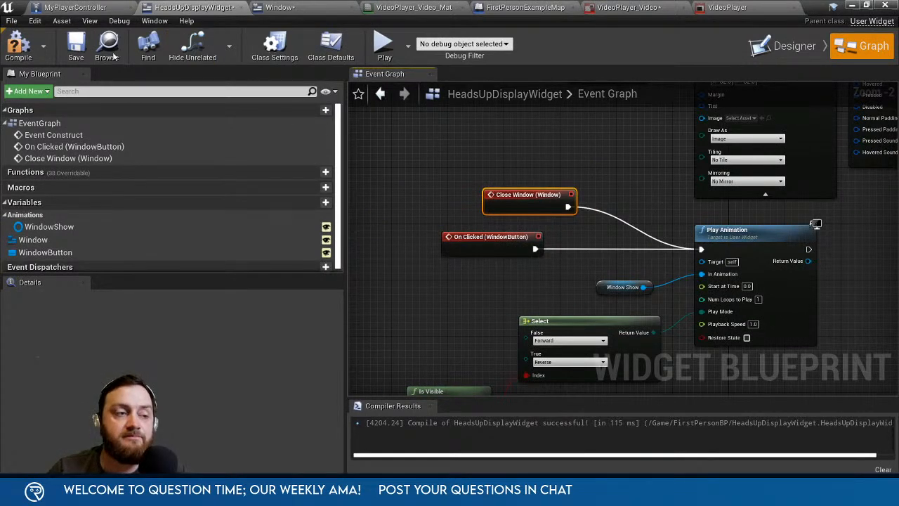
key(F7)
Play the level from the main editor, open the pop-up with the green button, close it with its X, and stop playing.
click(851, 6)
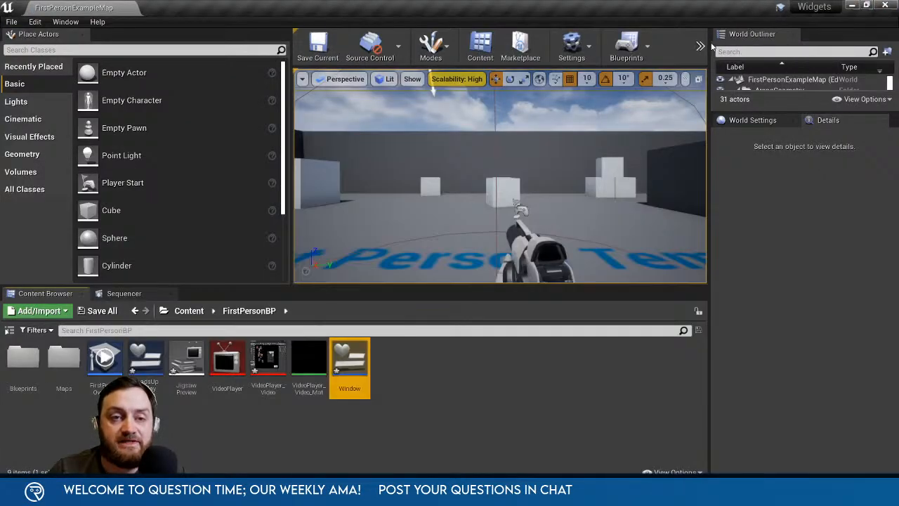
click(700, 46)
click(601, 130)
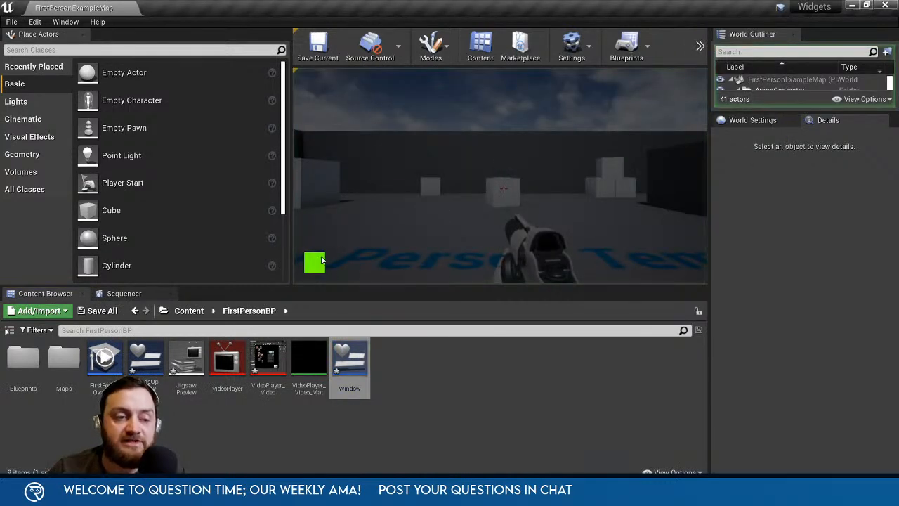
click(322, 260)
click(433, 96)
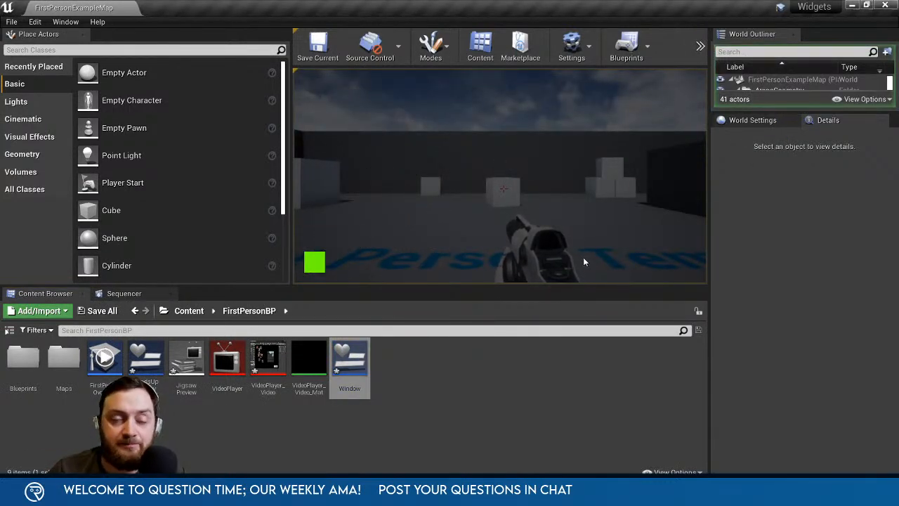
key(Escape)
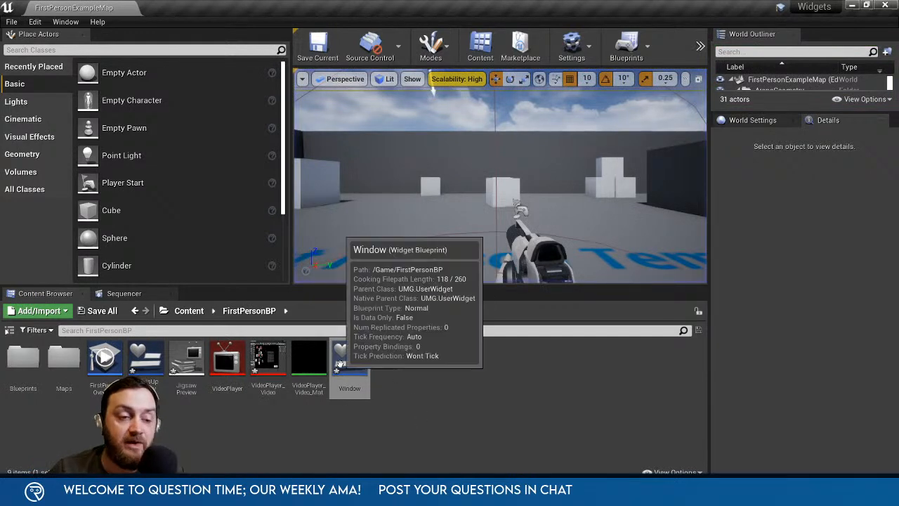
Open the Window widget and review its design and its CloseWindow event dispatcher.
double_click(340, 363)
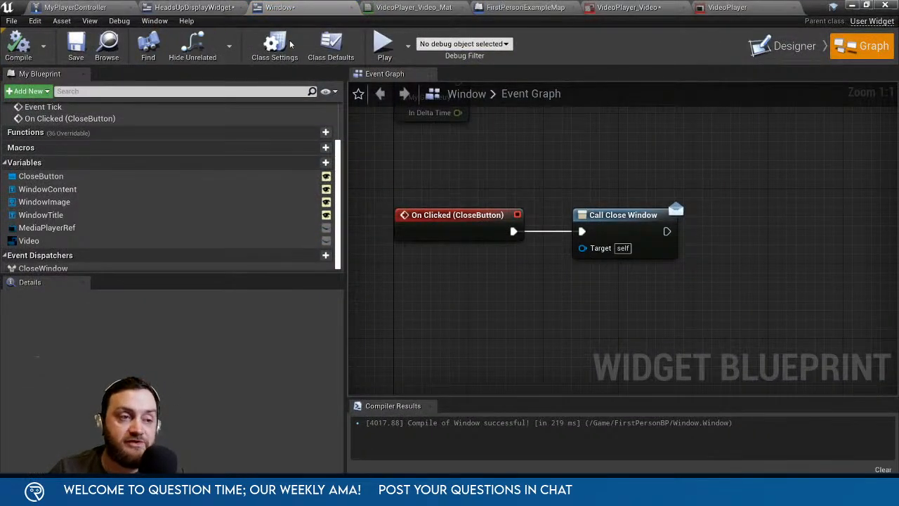
click(785, 46)
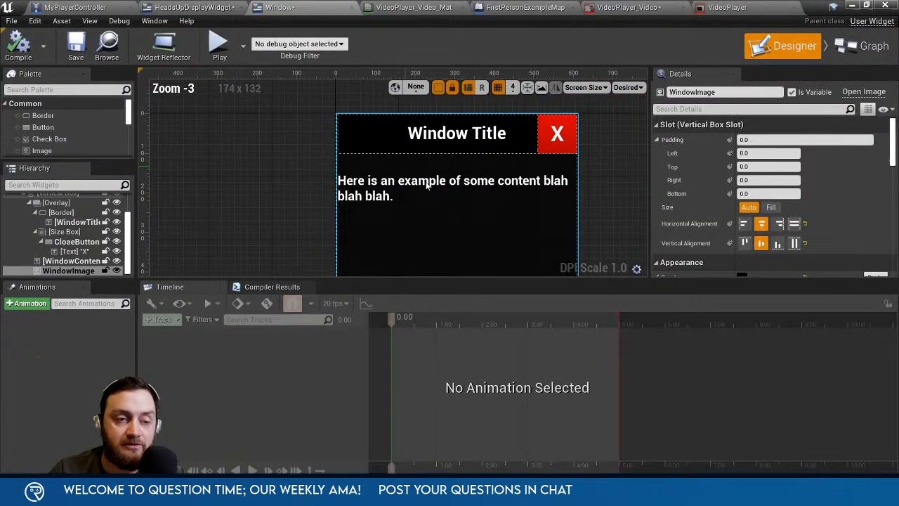
scroll(378, 217, down, 2)
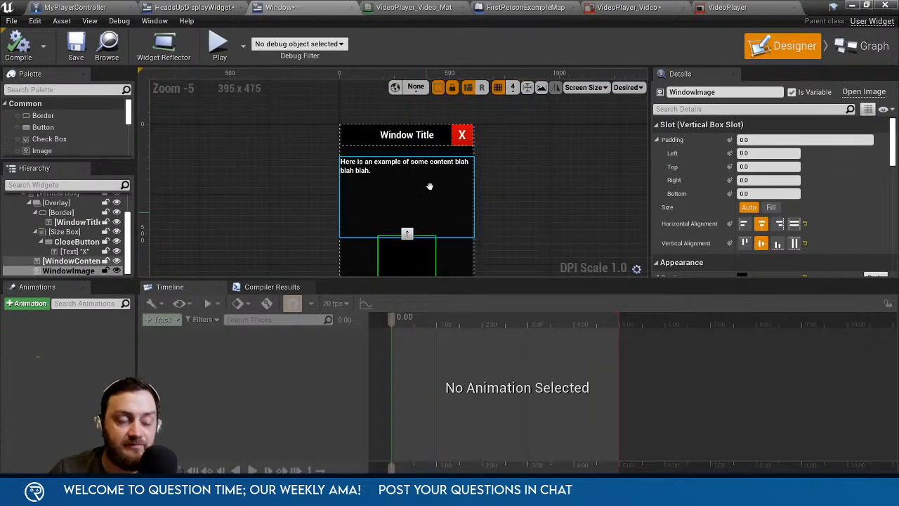
right_drag(430, 186, 436, 111)
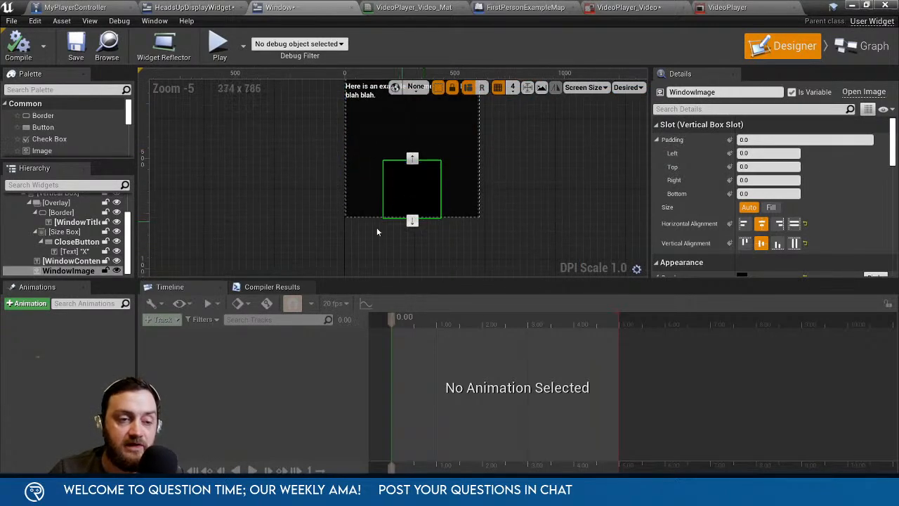
click(886, 51)
click(166, 265)
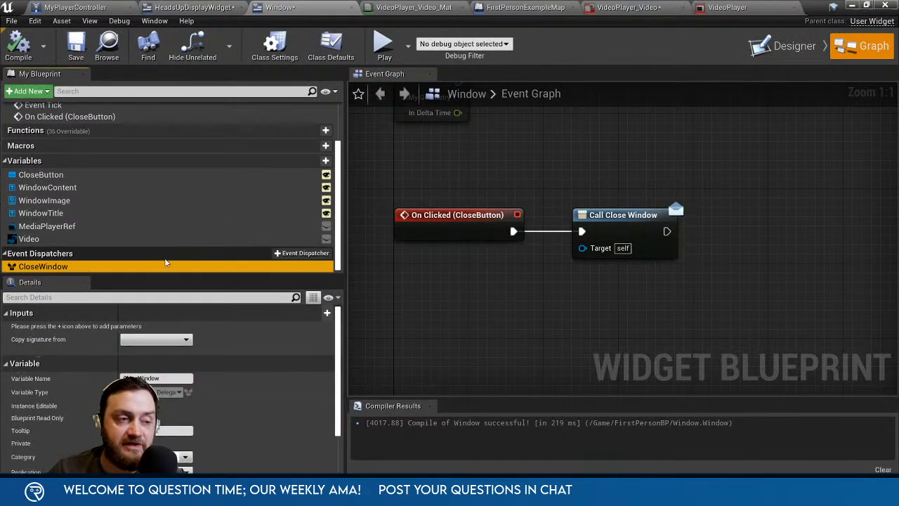
Return to the HeadsUpDisplayWidget design and check the Close Window entry among the Window widget's events.
click(184, 7)
click(786, 45)
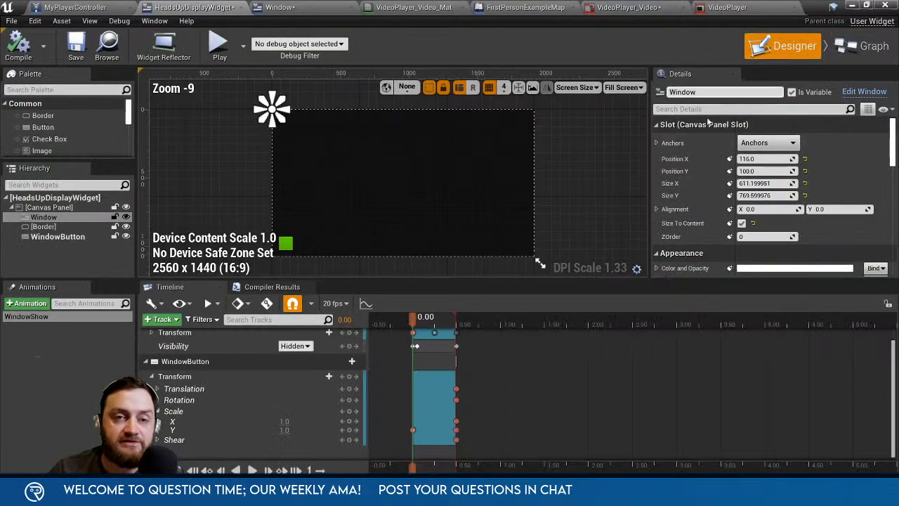
scroll(712, 215, down, 15)
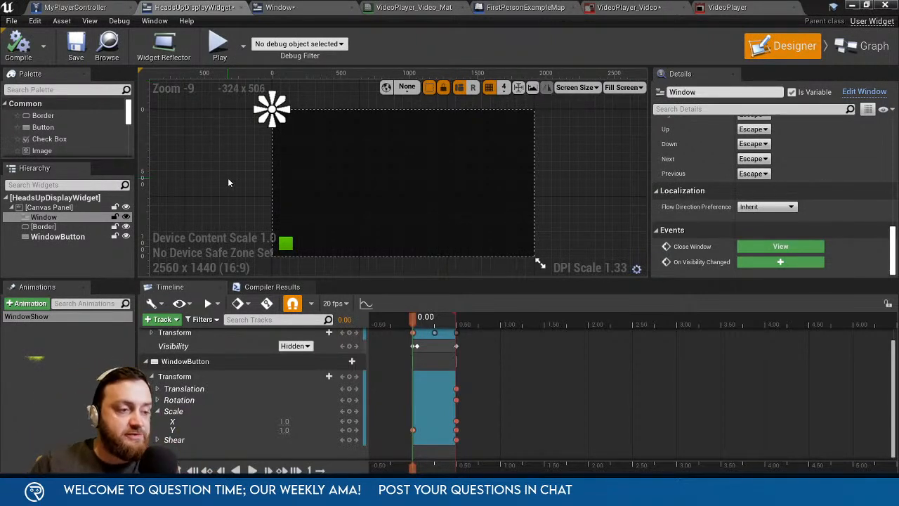
Add a Widget Switcher to the HUD's Canvas Panel, enlarge it, and move it to the right of the canvas centre.
click(57, 257)
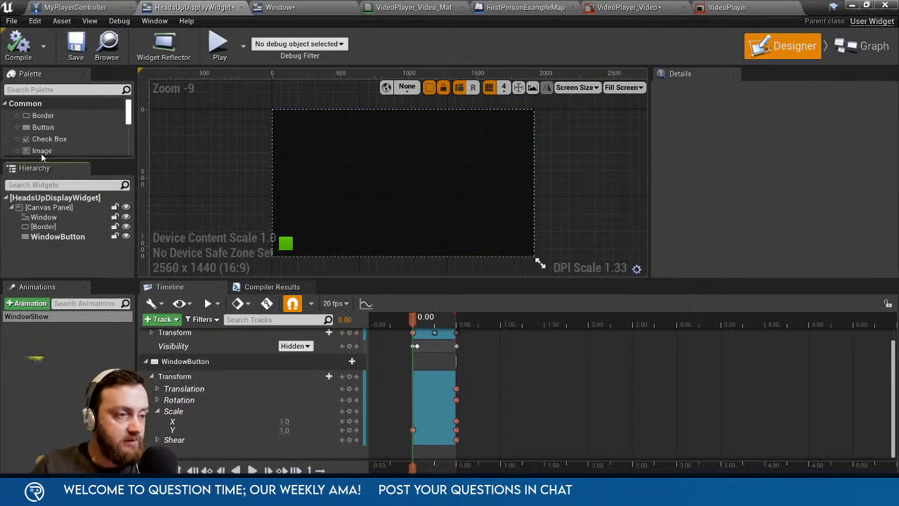
drag(105, 162, 103, 195)
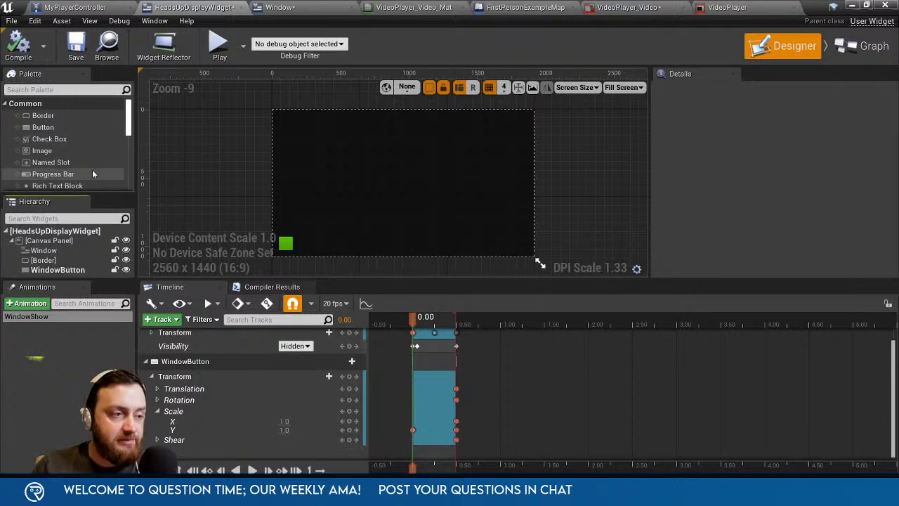
scroll(92, 169, down, 3)
scroll(90, 171, up, 2)
scroll(84, 169, down, 3)
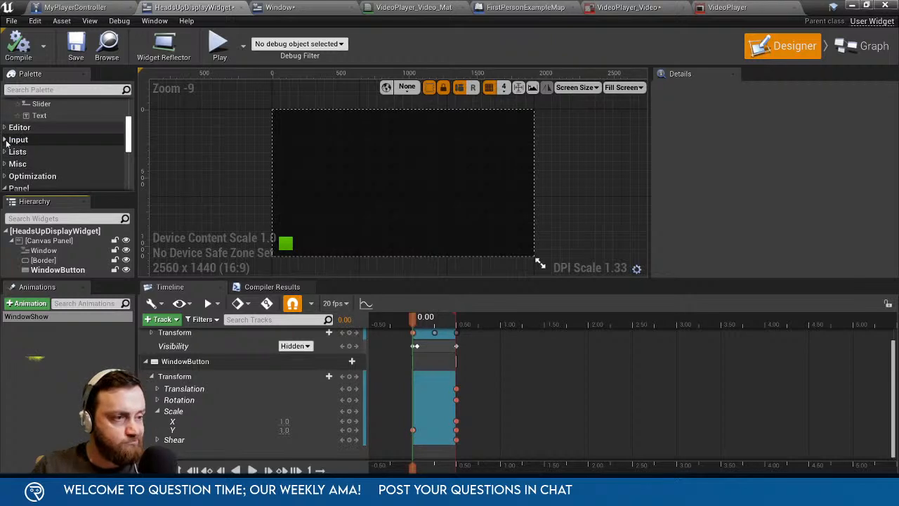
scroll(24, 143, up, 1)
scroll(25, 143, down, 3)
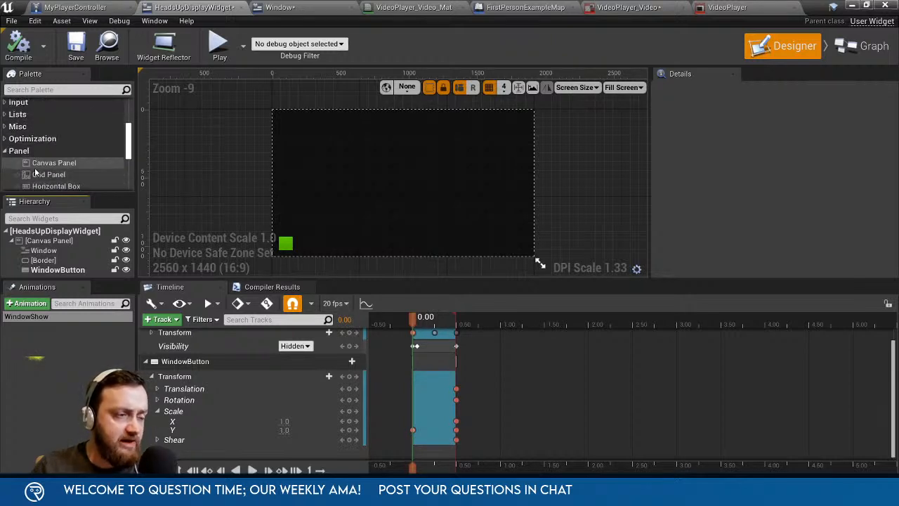
scroll(42, 173, down, 5)
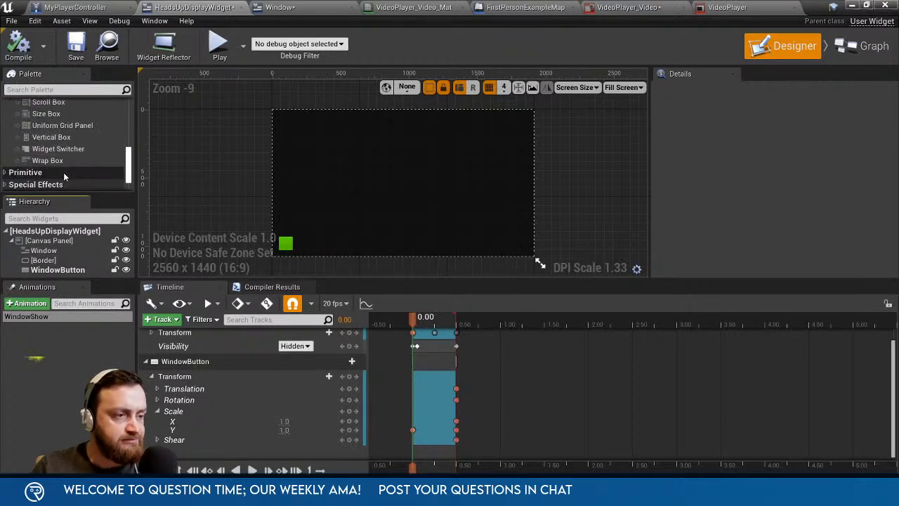
drag(57, 149, 61, 240)
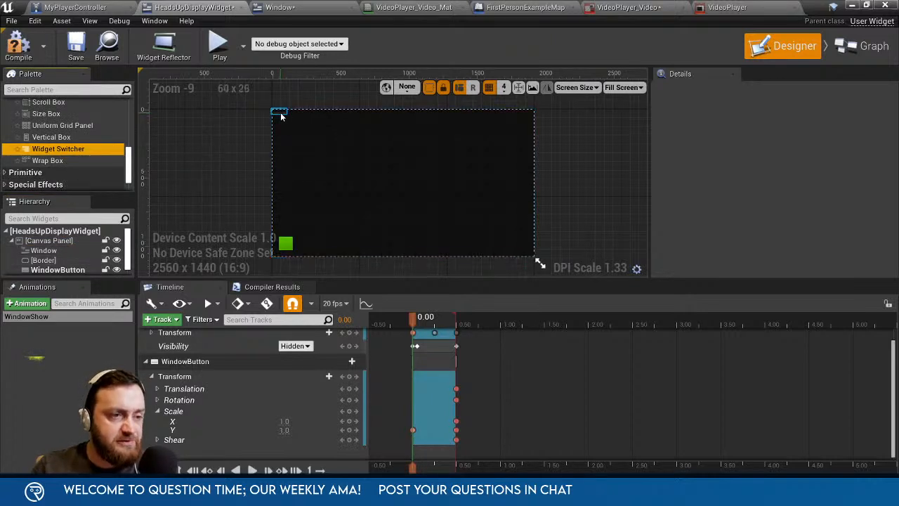
drag(286, 119, 391, 181)
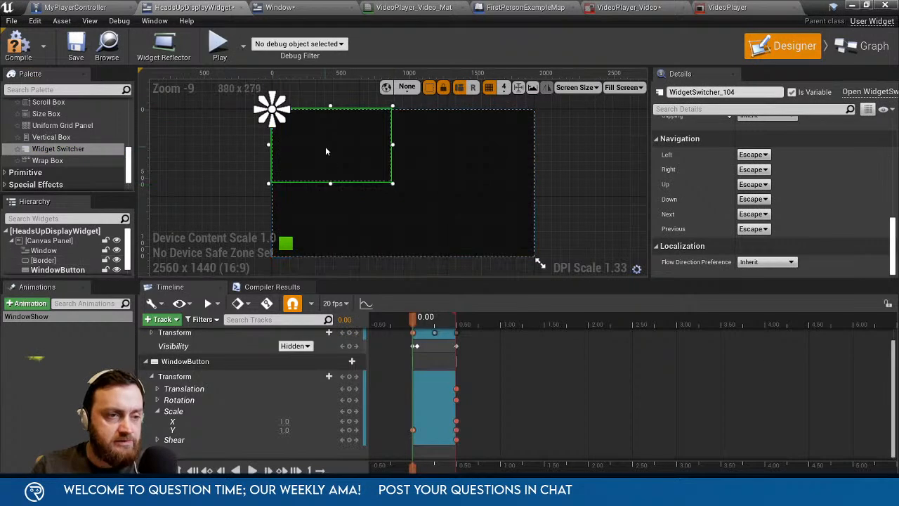
drag(325, 146, 436, 193)
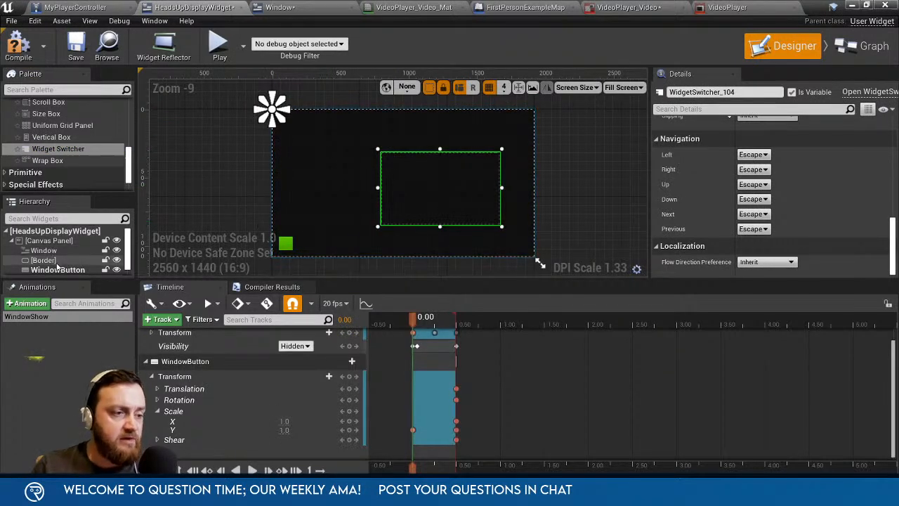
Wrap the Widget Switcher with a Vertical Box in the widget hierarchy.
scroll(95, 250, down, 1)
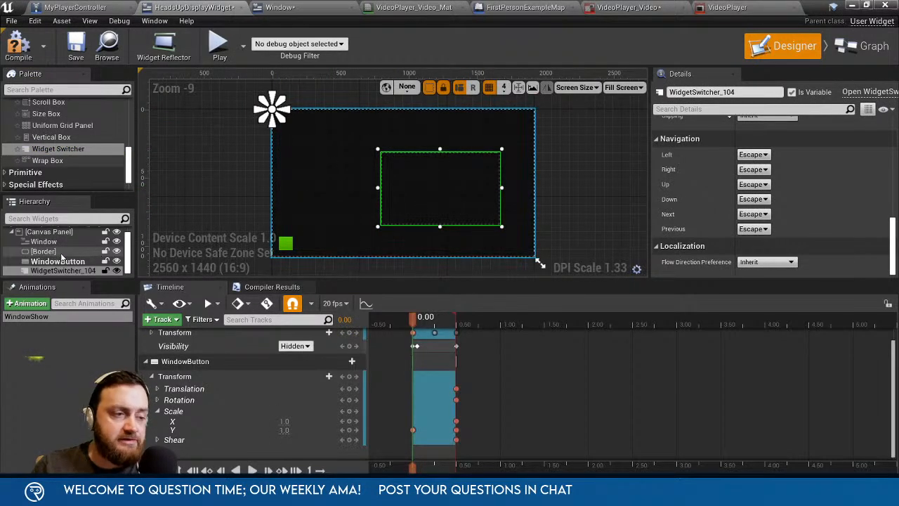
right_click(57, 270)
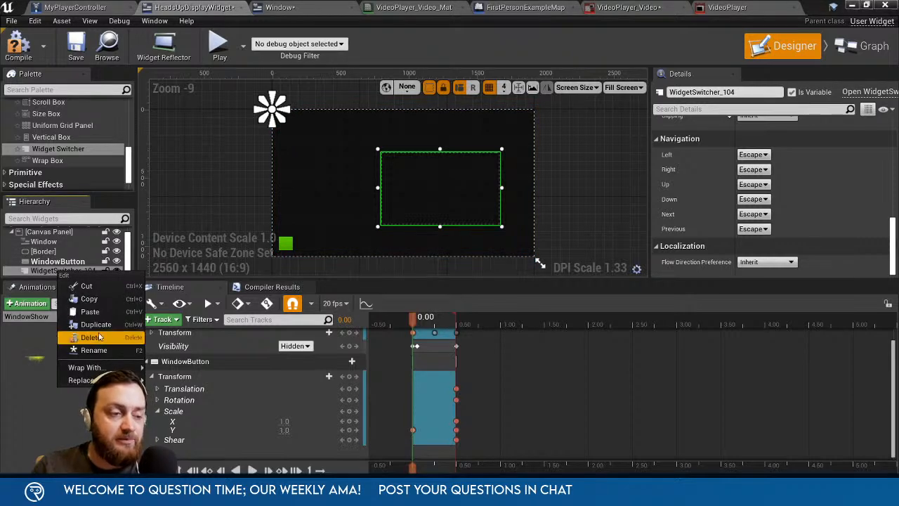
mouse_move(86, 367)
click(174, 436)
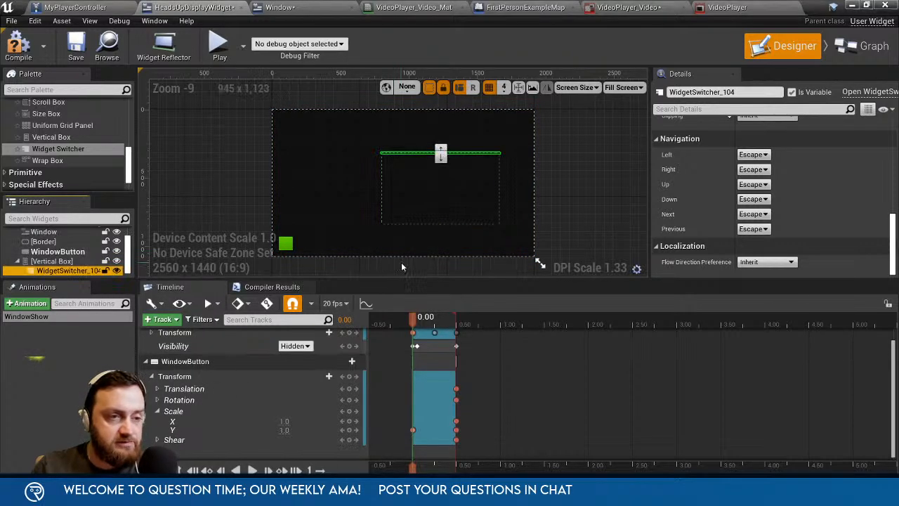
Set the Widget Switcher's size in its Vertical Box slot to Fill.
click(62, 271)
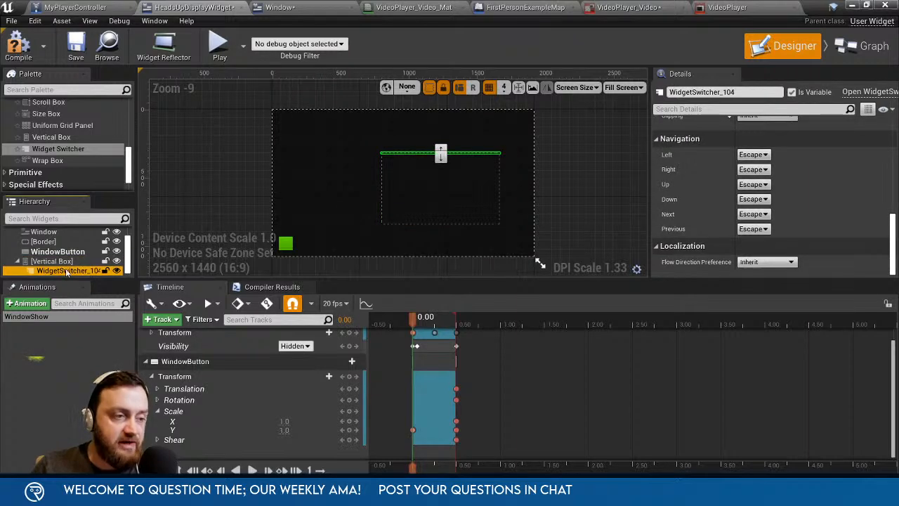
scroll(727, 172, up, 2)
scroll(727, 173, up, 10)
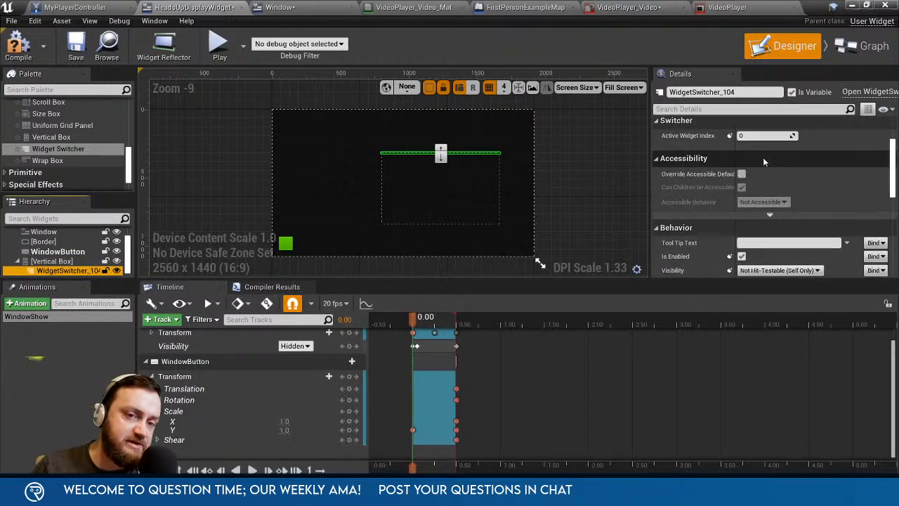
click(771, 153)
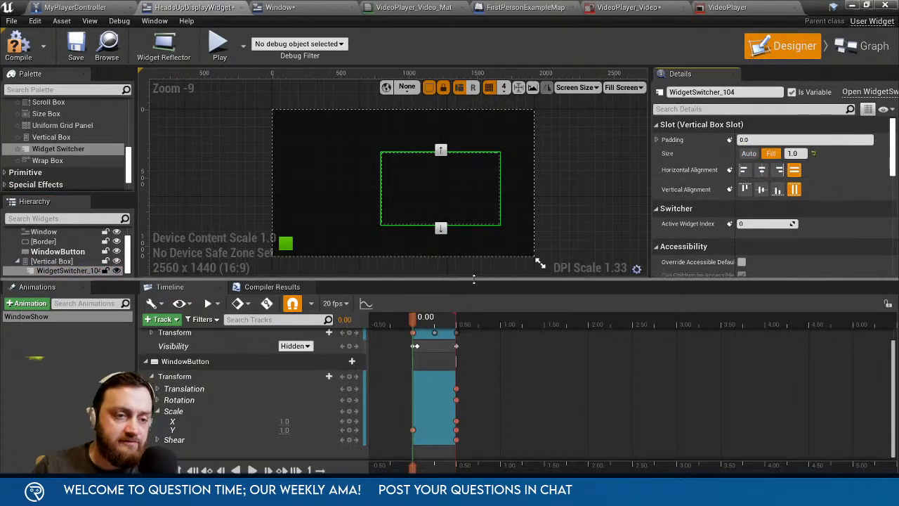
Add a Horizontal Box inside the Vertical Box, above the Widget Switcher.
drag(473, 280, 457, 404)
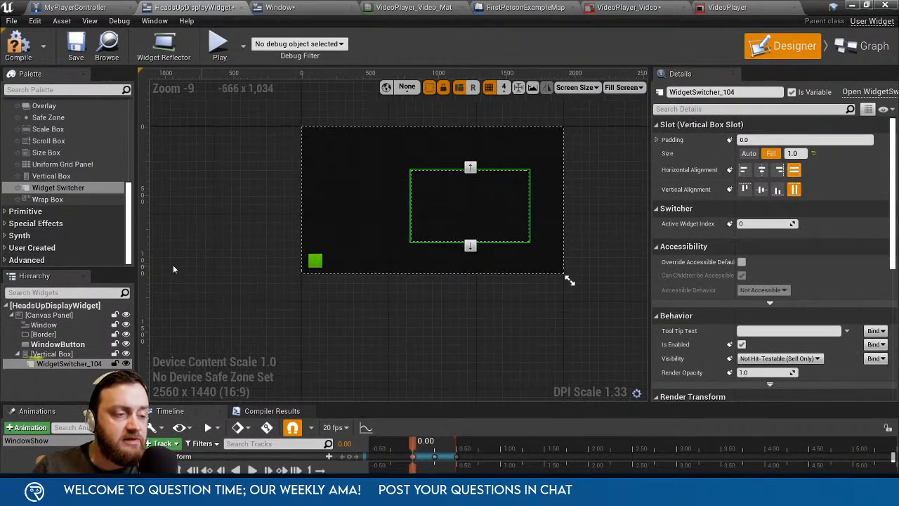
drag(79, 271, 79, 197)
scroll(430, 213, up, 3)
click(51, 277)
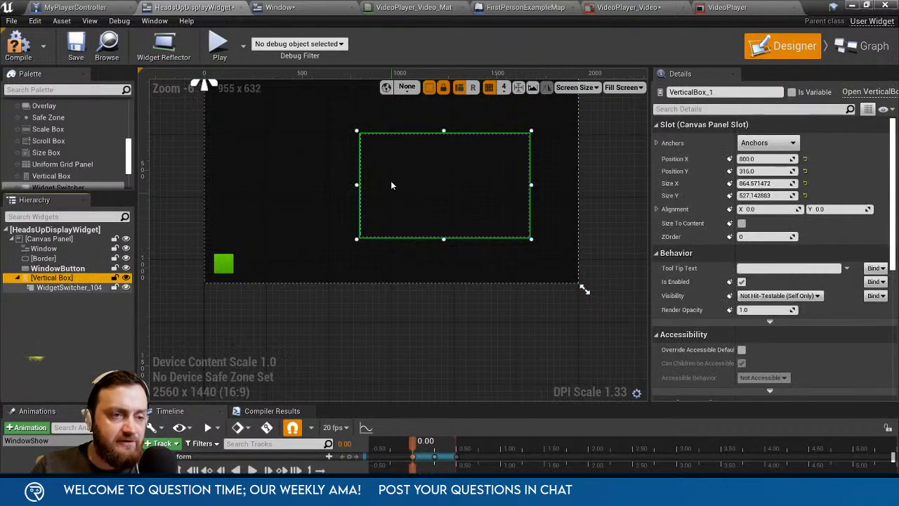
scroll(46, 161, up, 2)
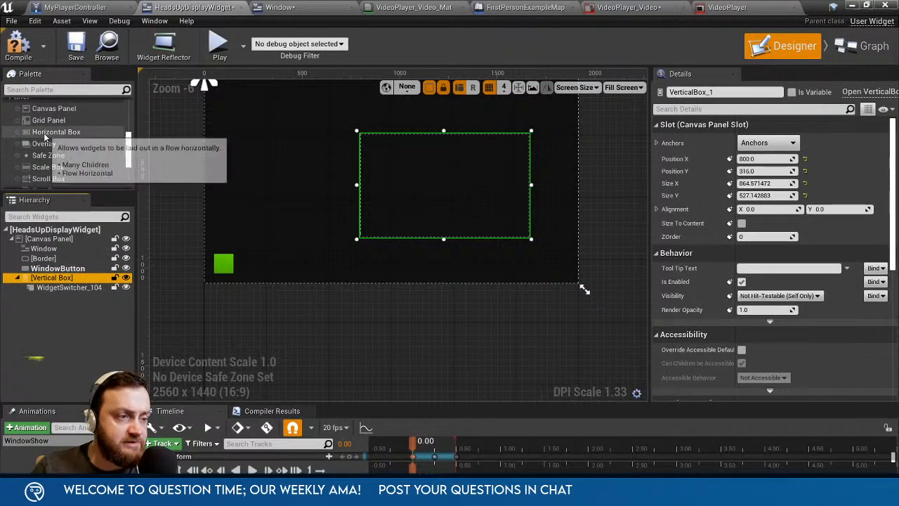
drag(57, 132, 67, 285)
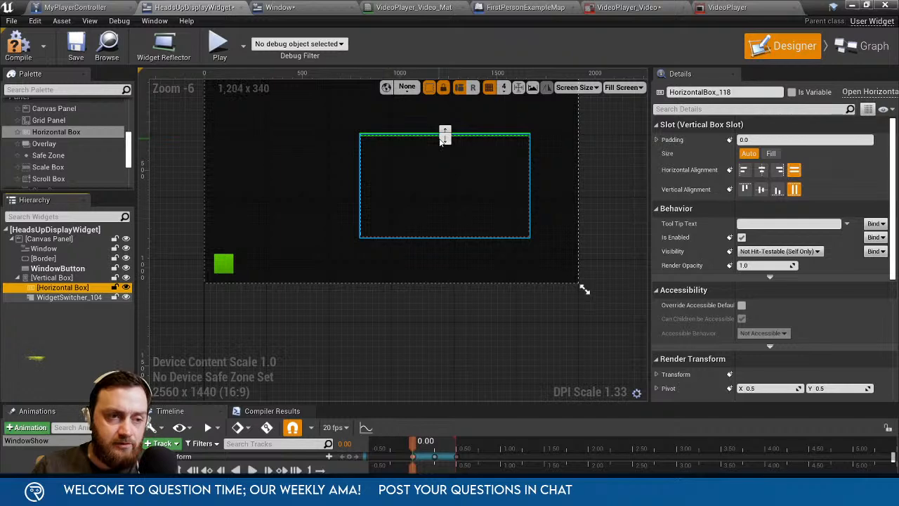
click(420, 179)
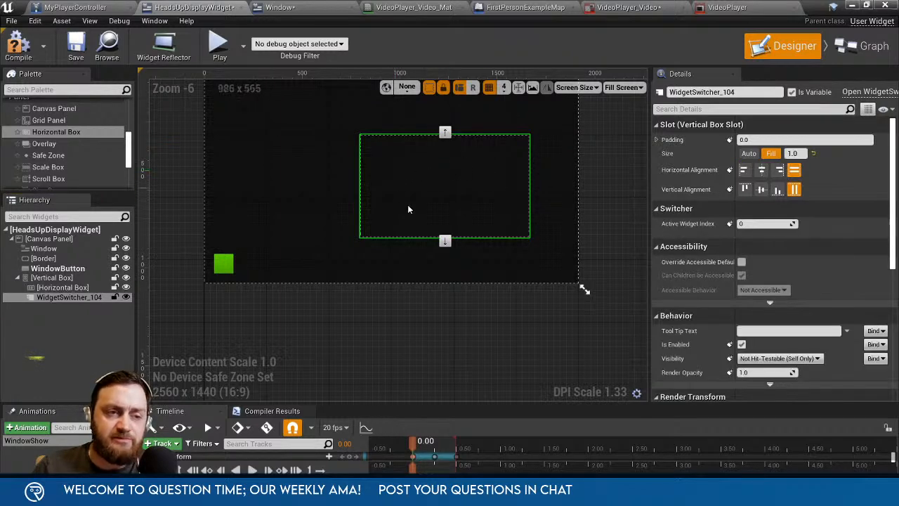
Add a Button to the Horizontal Box and place a Text widget inside the button.
click(71, 288)
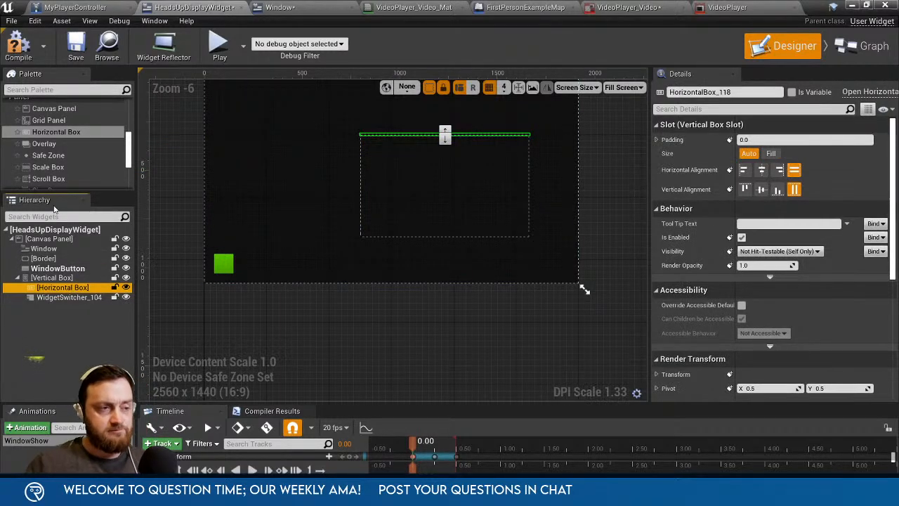
scroll(63, 171, up, 2)
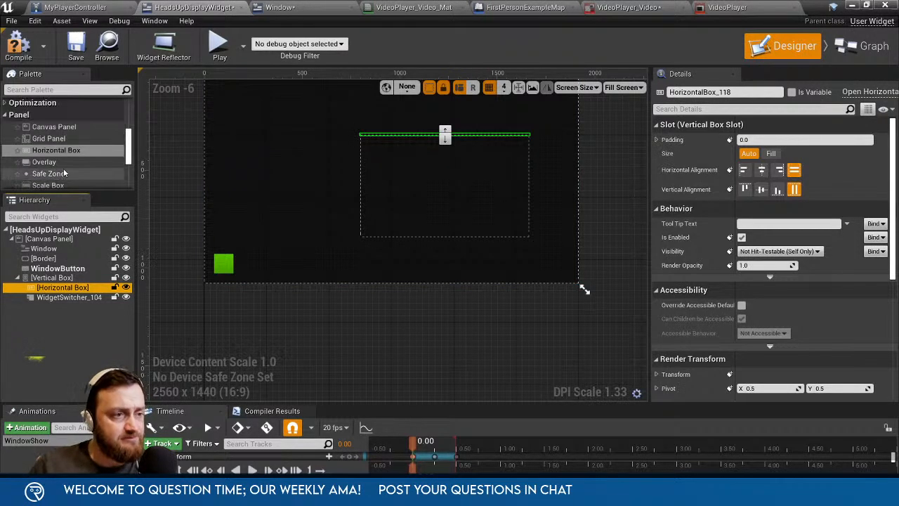
scroll(64, 170, up, 6)
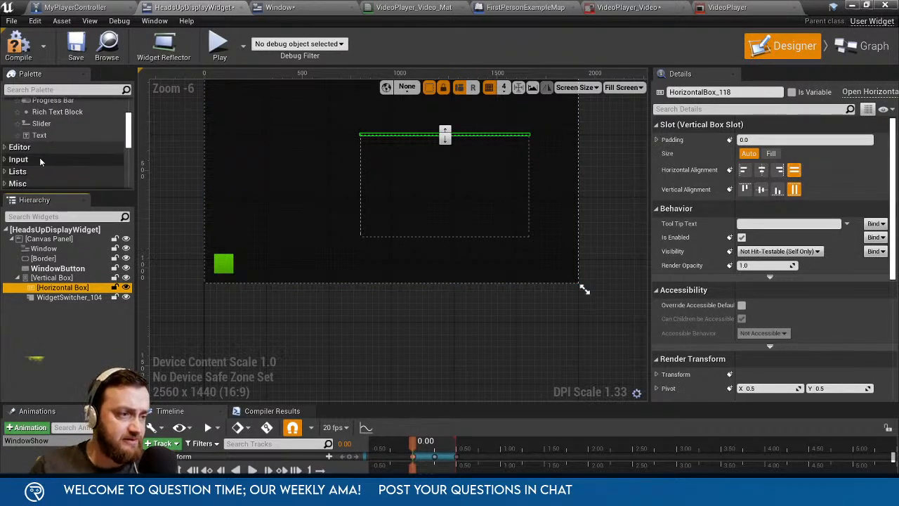
scroll(40, 161, up, 1)
drag(42, 127, 72, 294)
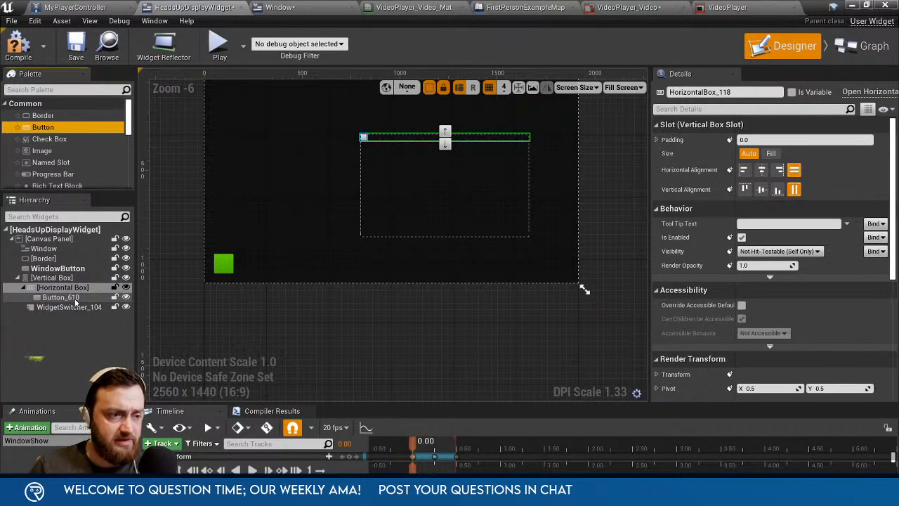
scroll(43, 174, down, 2)
drag(41, 172, 70, 299)
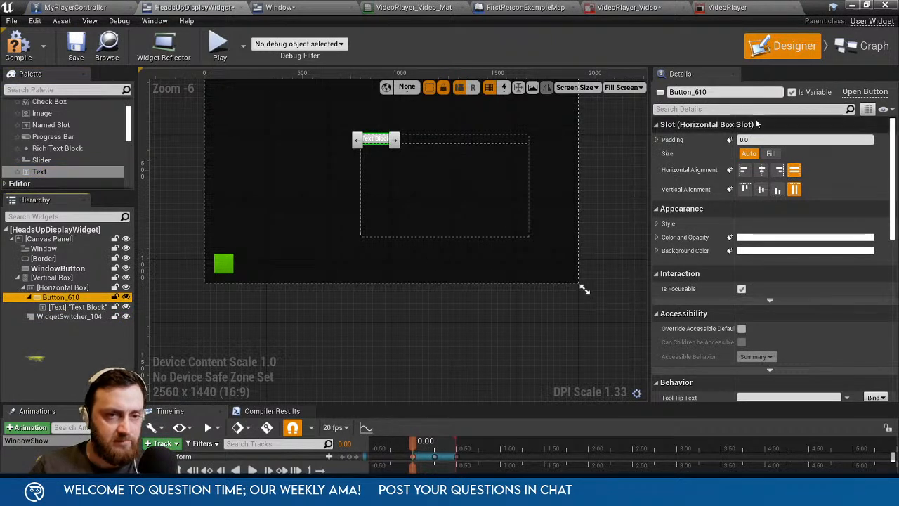
Rename the new button in the Horizontal Box as Tab 1.
click(723, 92)
text(Tab )
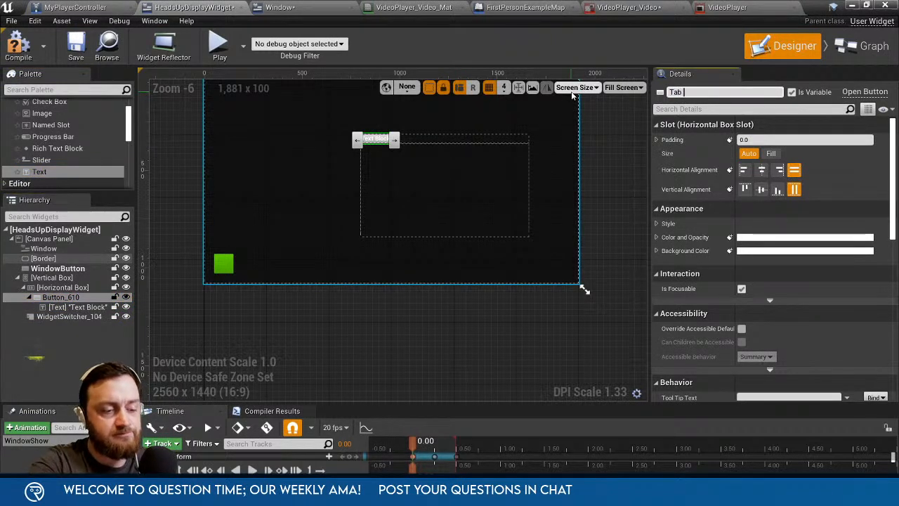
text(1)
key(Return)
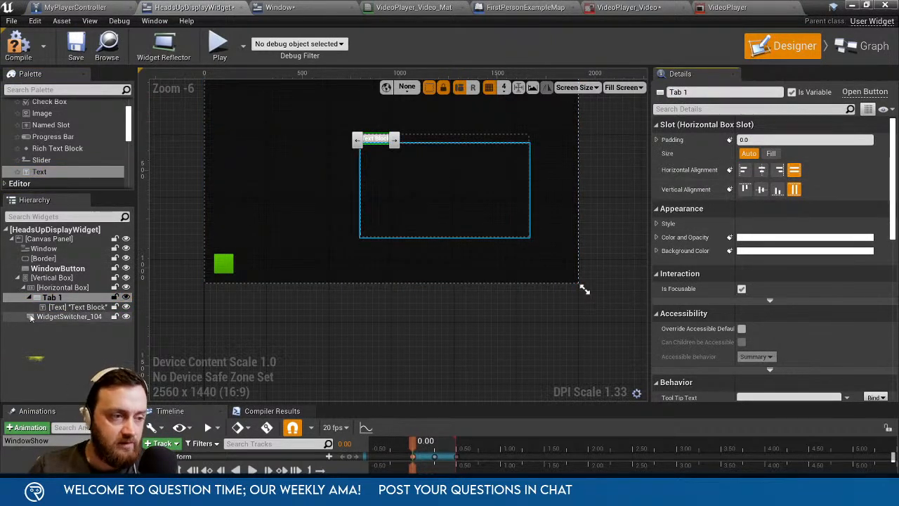
Set the Tab 1 button's label text to Menu 1 and its text colour to black.
click(74, 307)
click(772, 210)
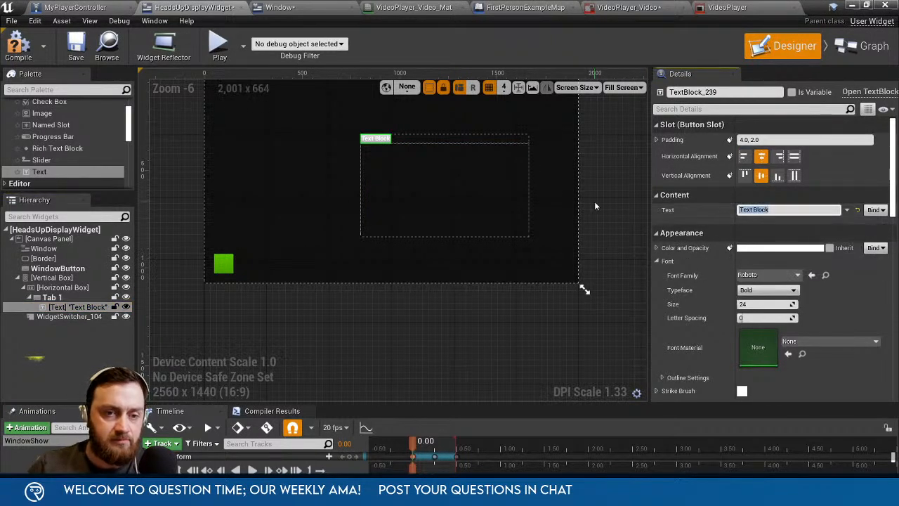
text(Menu 1)
key(Return)
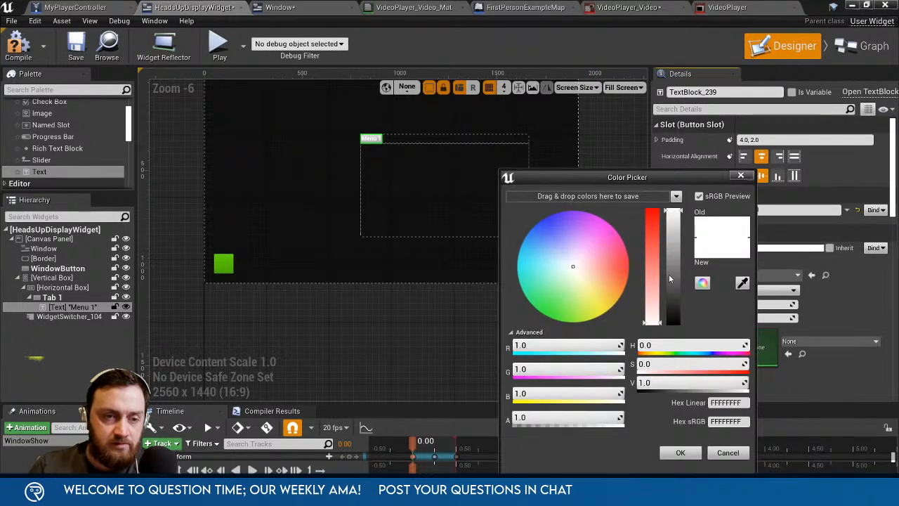
drag(699, 382, 678, 368)
click(680, 453)
click(56, 345)
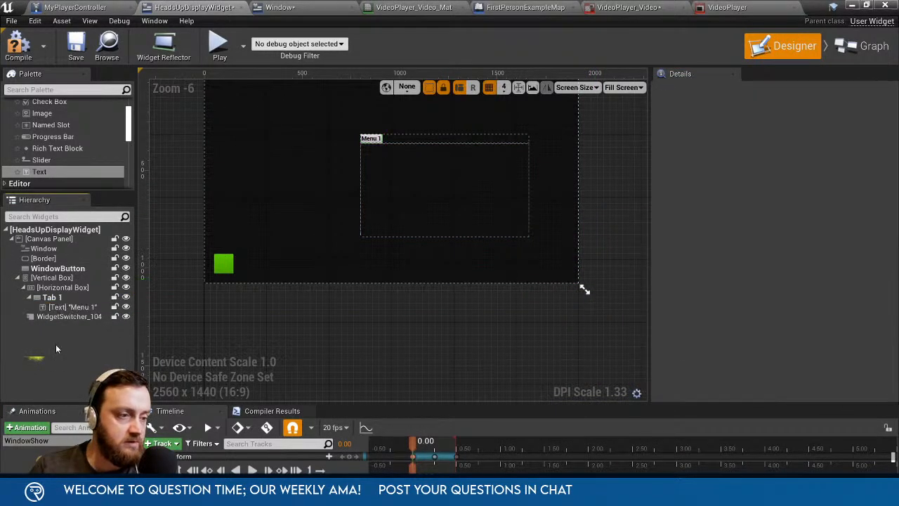
Duplicate the Tab 1 button with its label twice within the Horizontal Box.
click(52, 297)
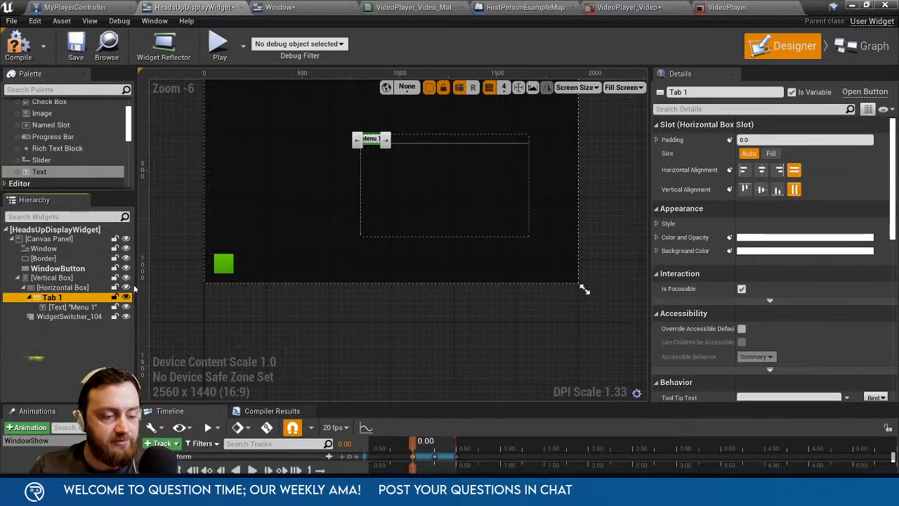
click(138, 278)
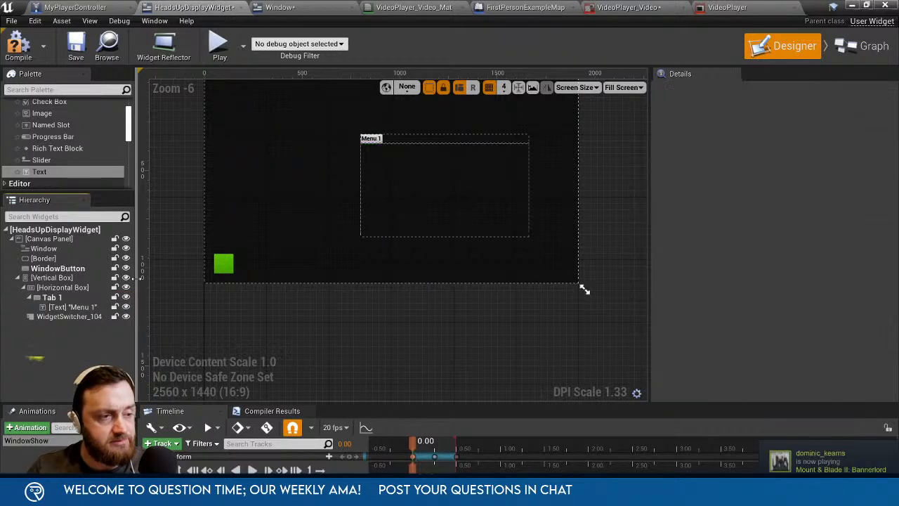
click(371, 139)
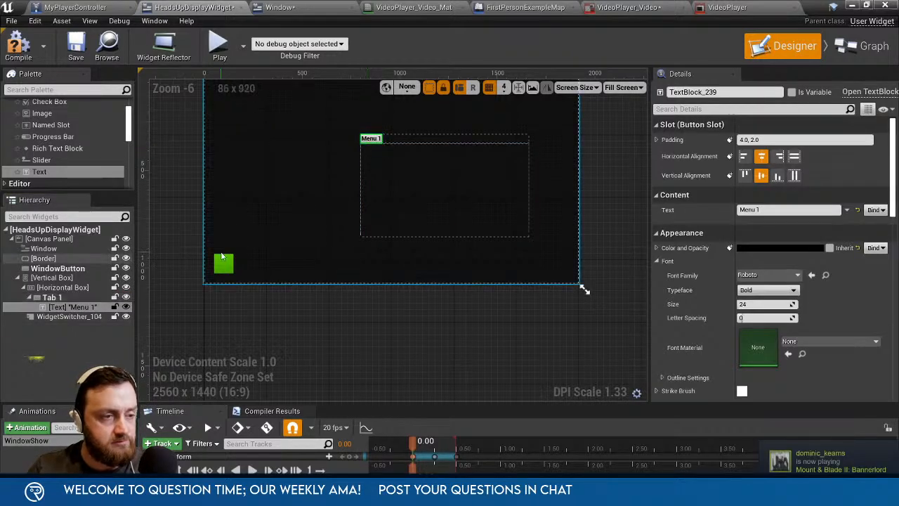
click(52, 297)
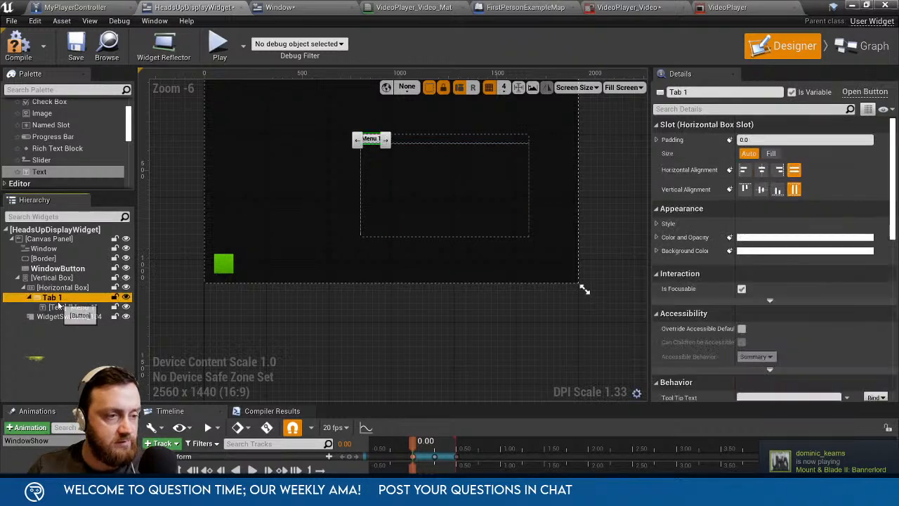
key(ctrl+d)
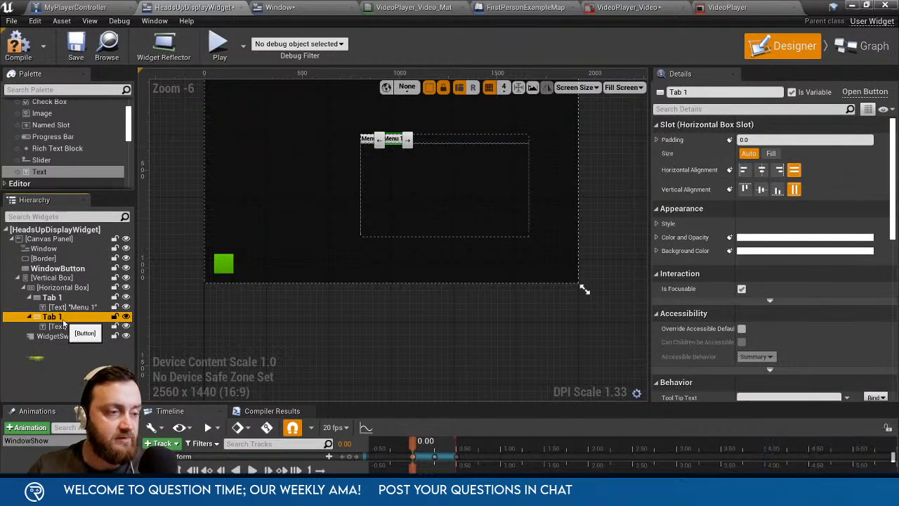
key(ctrl+d)
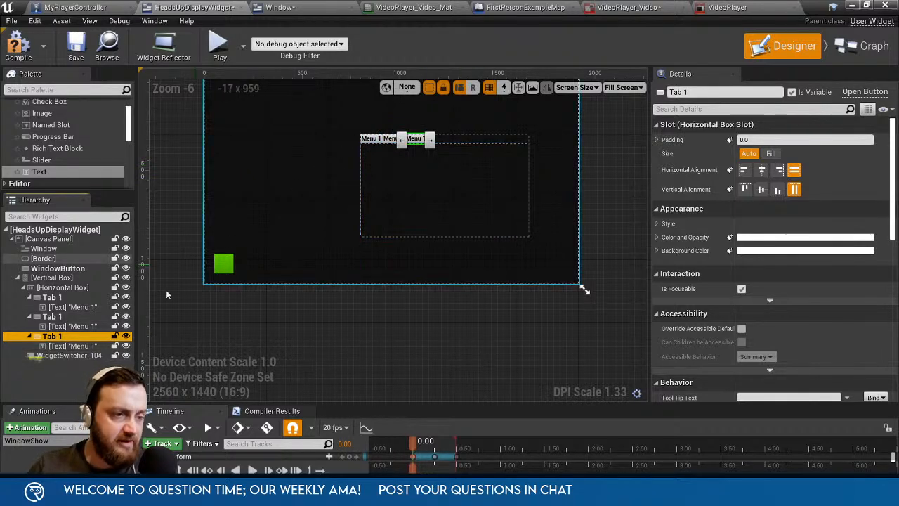
Rename the middle button in the Horizontal Box as Tab 2.
click(52, 317)
click(694, 92)
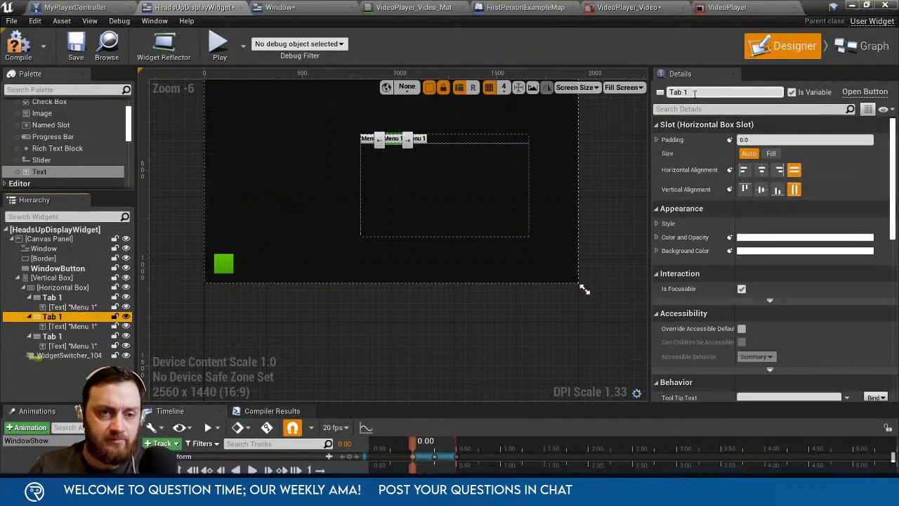
text(T)
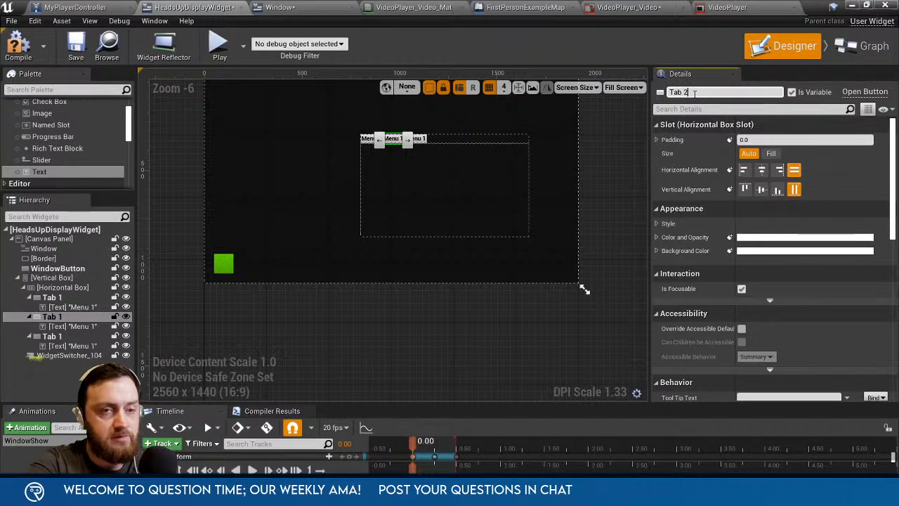
text(ab 2)
key(Return)
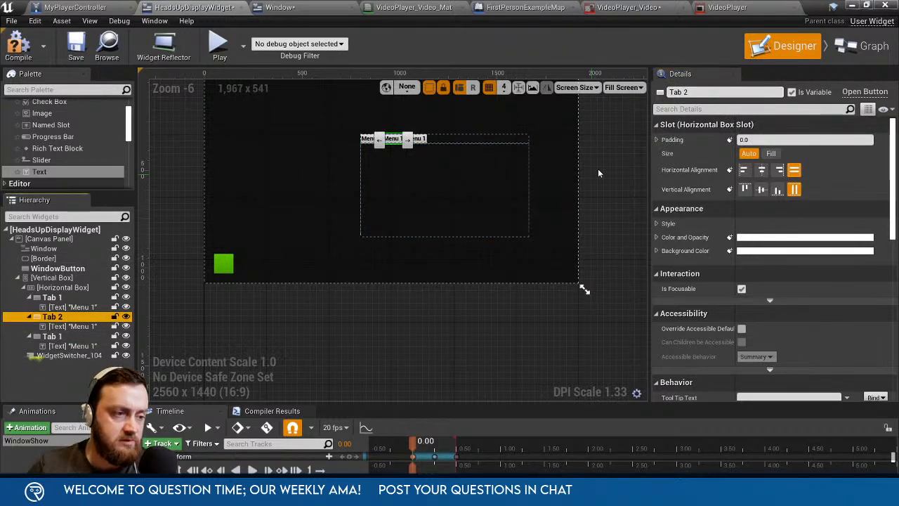
Rename the middle button in the Horizontal Box as Tab 3.
click(692, 94)
text(Tab )
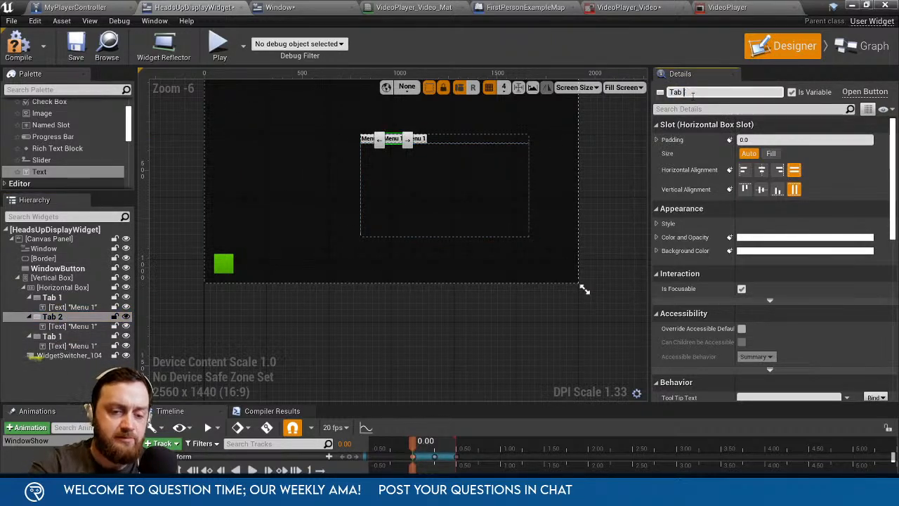
text(3)
key(Return)
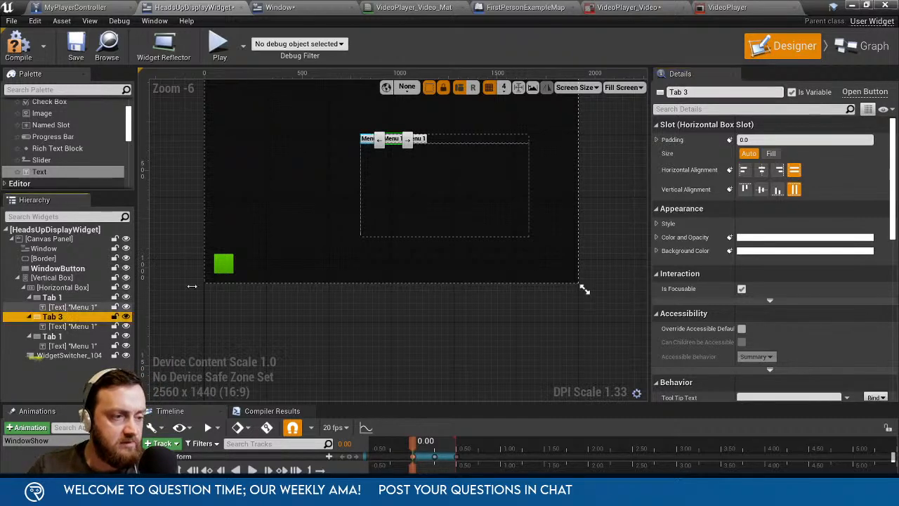
Set the middle button's label text to Menu 2 and the third button's label text to Menu 3.
key(Down)
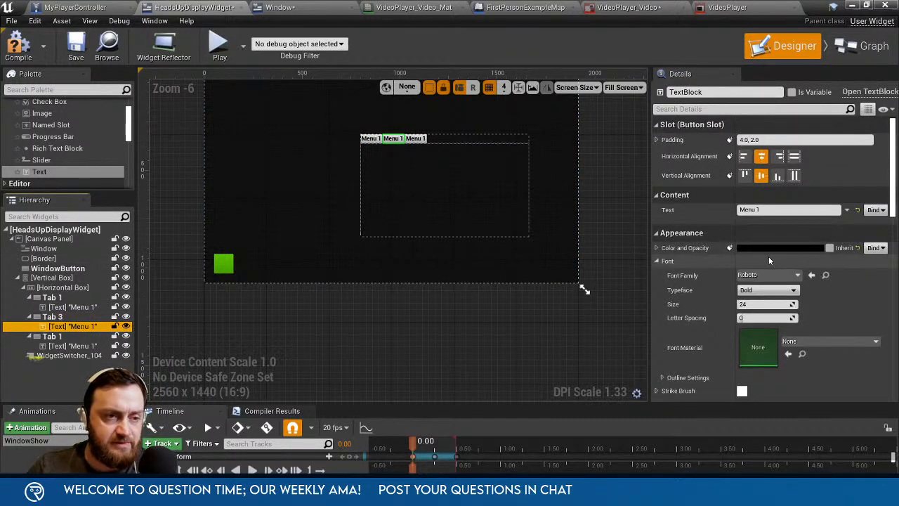
click(768, 210)
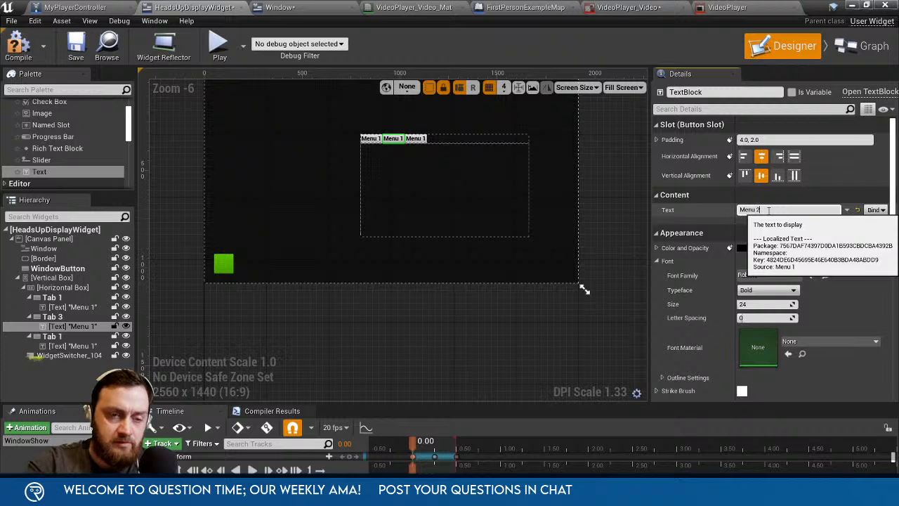
text(2)
key(Return)
click(72, 346)
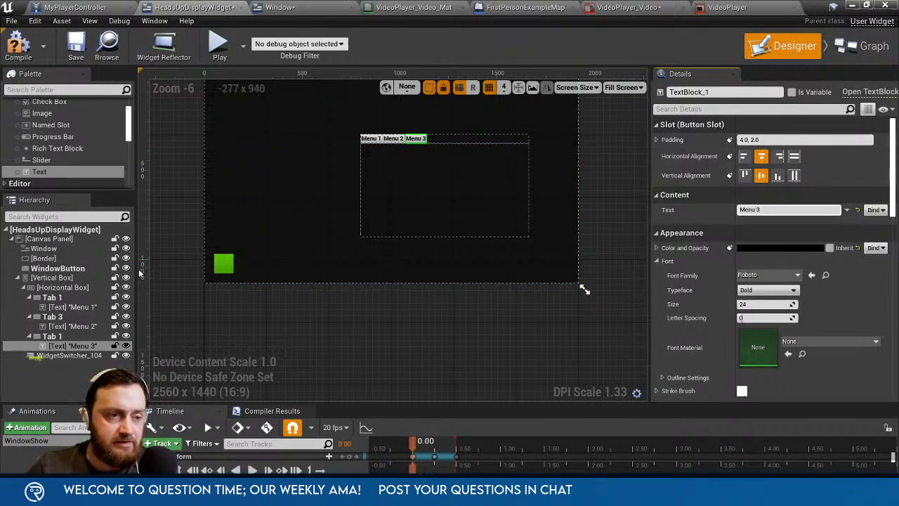
Set the slot padding of all three menu buttons in the Horizontal Box to 10.
click(52, 297)
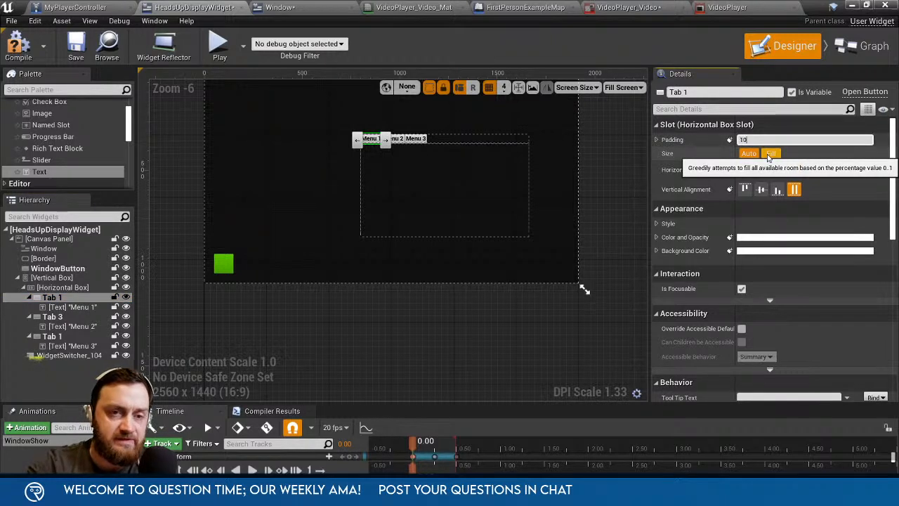
click(52, 317)
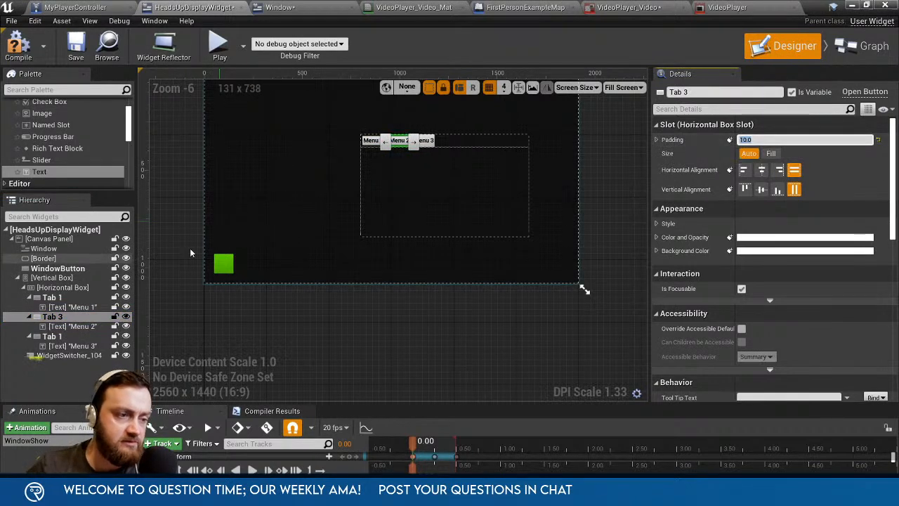
click(52, 336)
click(755, 140)
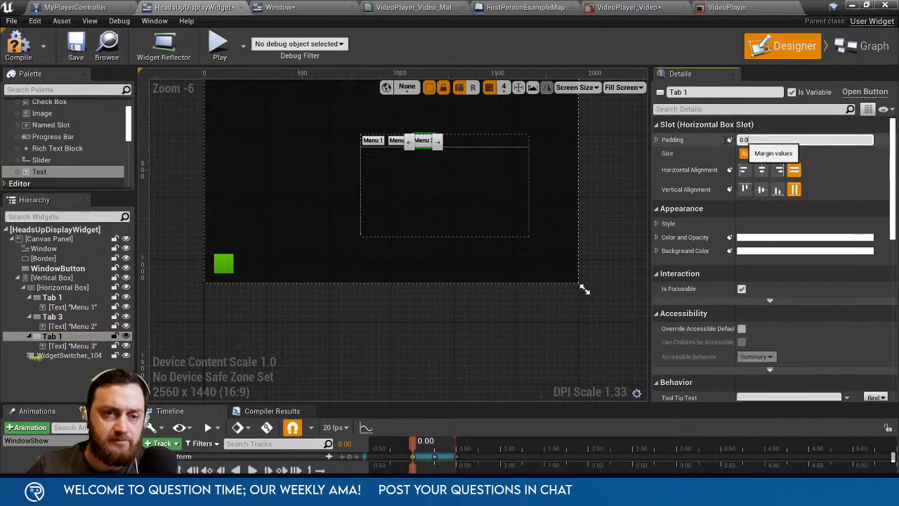
text(10)
key(Return)
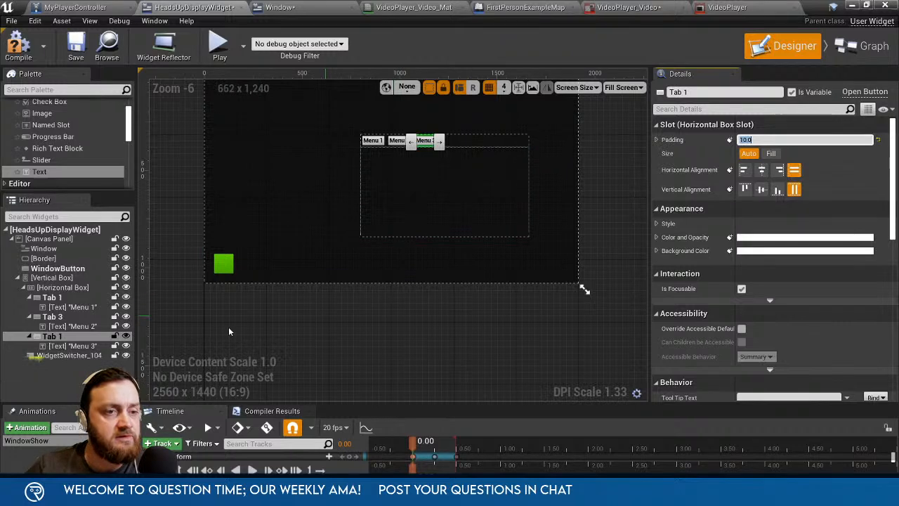
Centre the Horizontal Box horizontally in its Vertical Box slot.
click(62, 288)
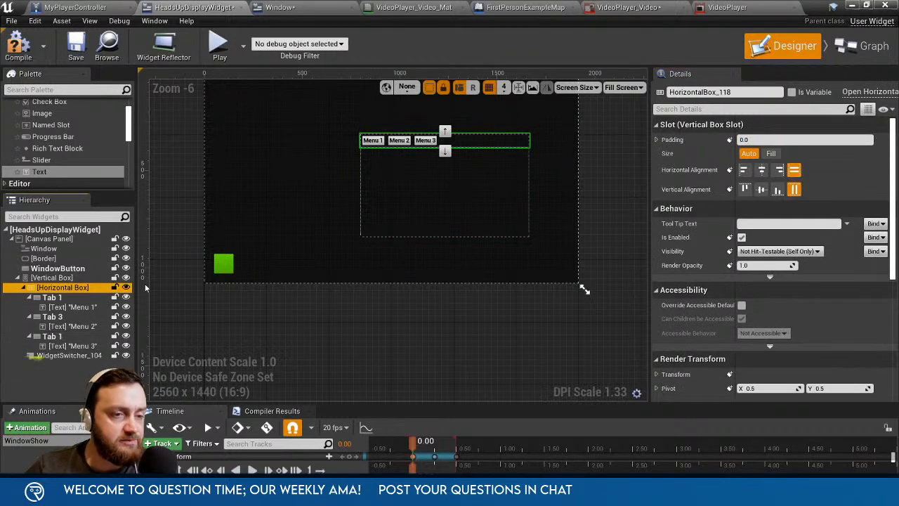
click(762, 169)
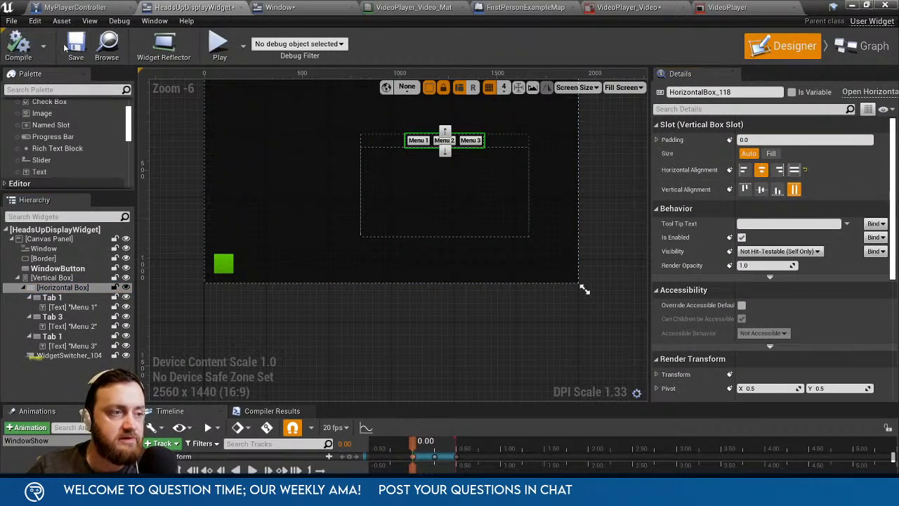
Save the widget and add a Border as the first child of the Widget Switcher.
click(413, 322)
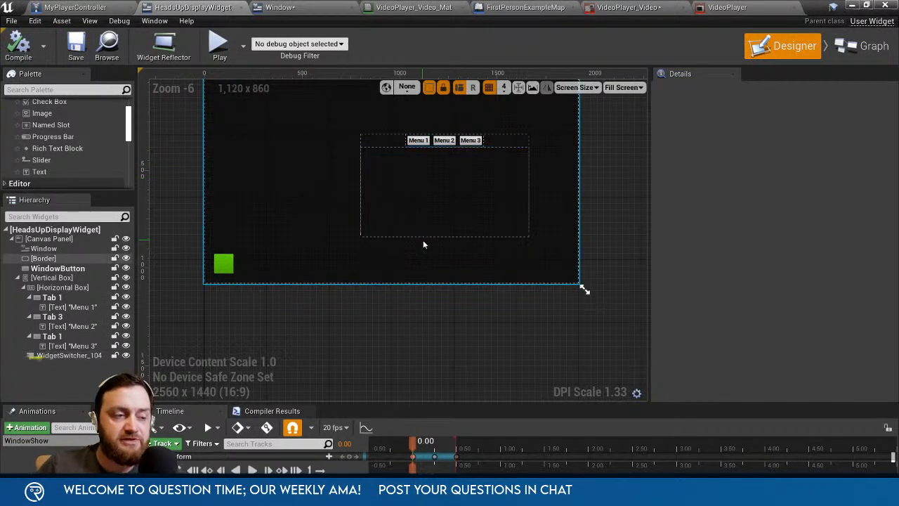
click(70, 355)
scroll(42, 134, up, 2)
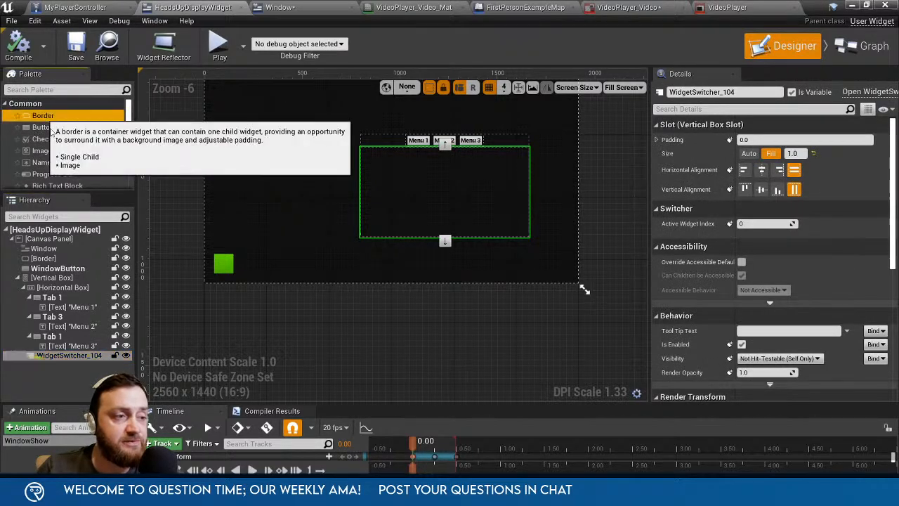
drag(47, 118, 73, 365)
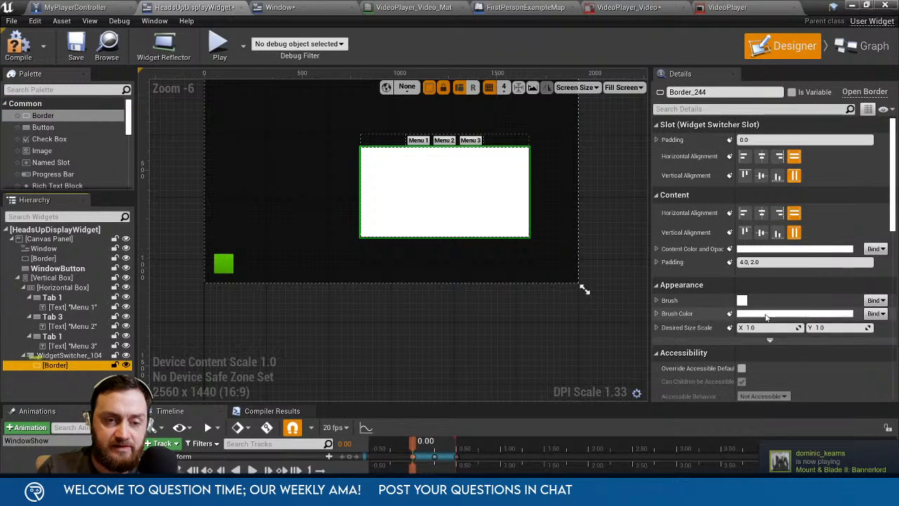
Set the new Border's brush colour to pure red by reducing green and blue to 0.
click(767, 313)
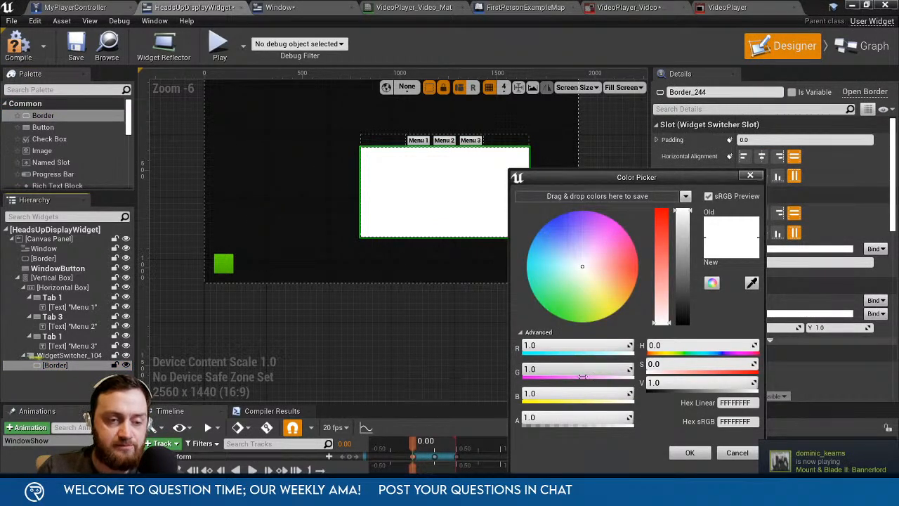
drag(532, 380, 524, 379)
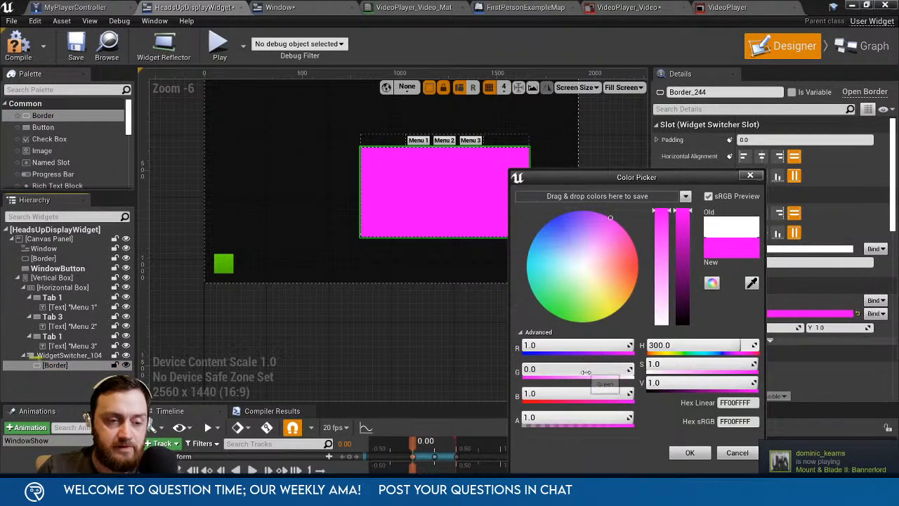
drag(586, 393, 523, 394)
click(701, 455)
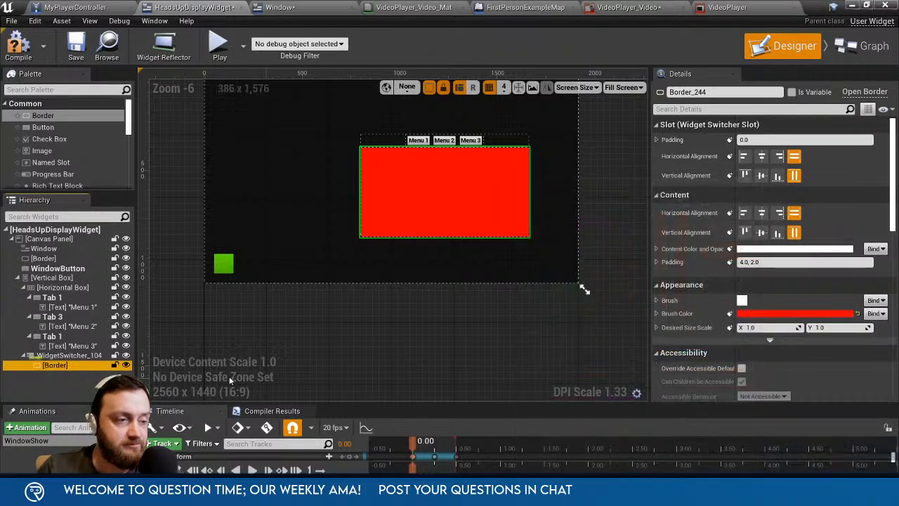
Duplicate the red Border twice inside the Widget Switcher.
click(74, 366)
key(ctrl+w)
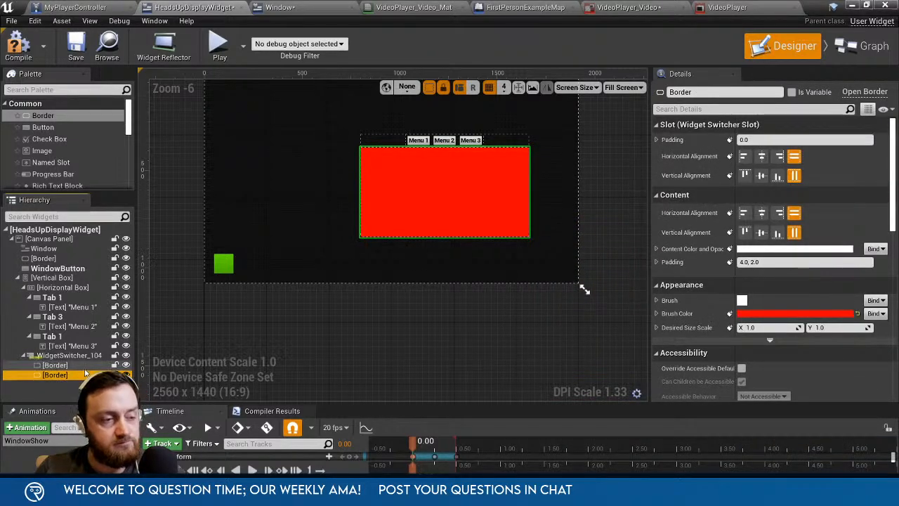
key(ctrl+w)
Set the second Border's brush colour to pure green, with green at 1.0 and red at 0.
click(80, 375)
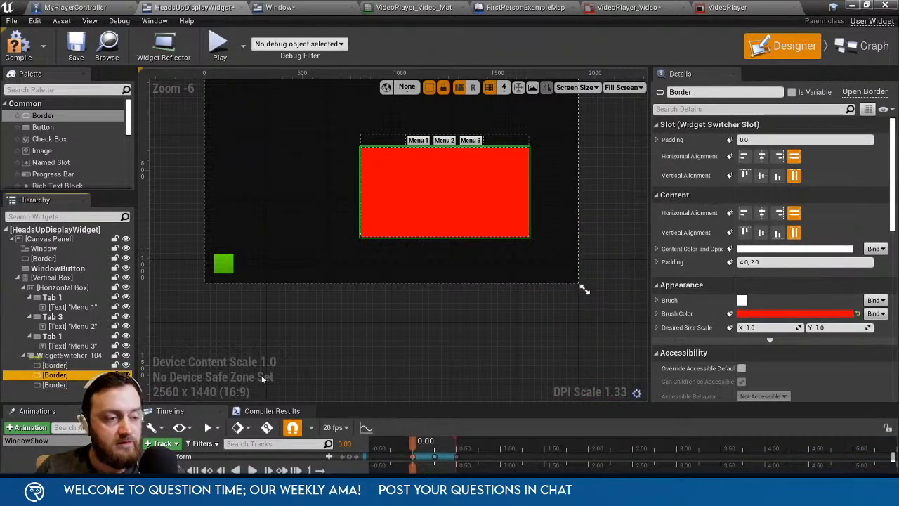
click(759, 314)
drag(552, 373, 628, 373)
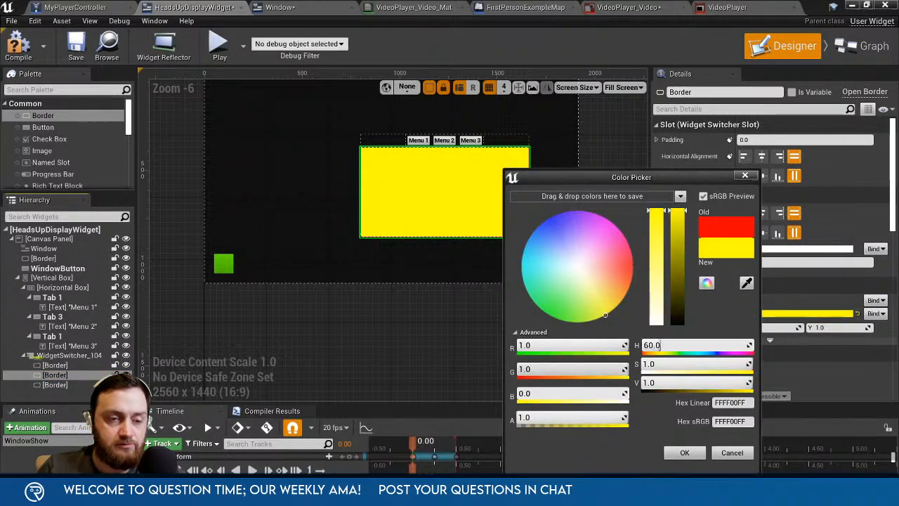
drag(554, 346, 519, 346)
click(685, 453)
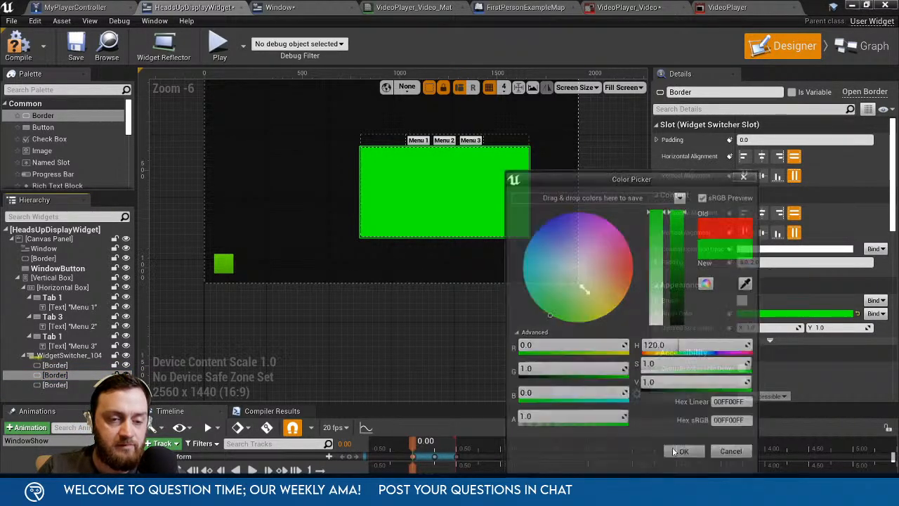
Set the third Border's brush colour to pure blue, with red at 0 and blue at 1.0, and compile the widget.
click(56, 385)
click(759, 313)
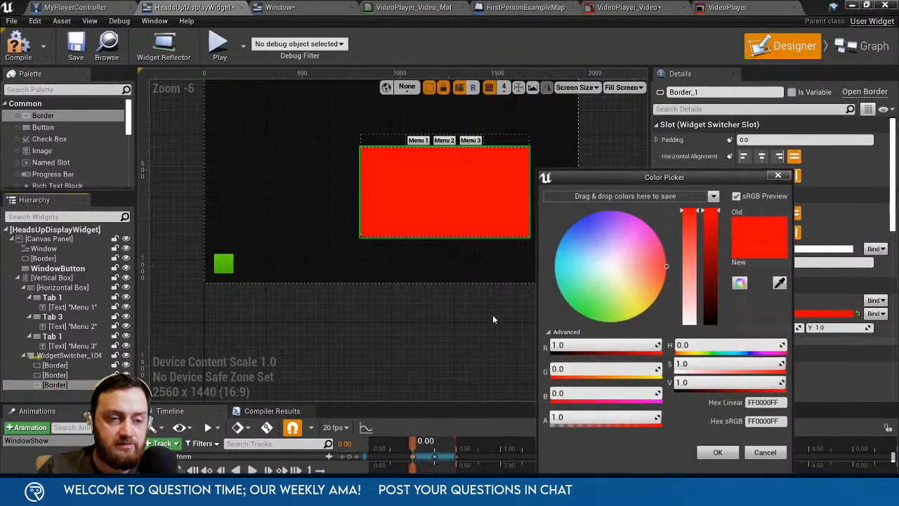
drag(617, 348, 552, 348)
drag(602, 395, 887, 426)
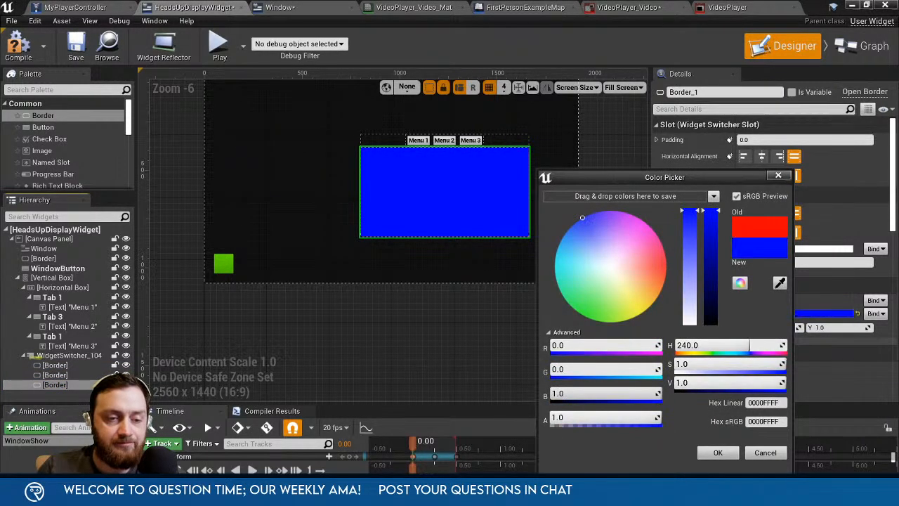
click(717, 453)
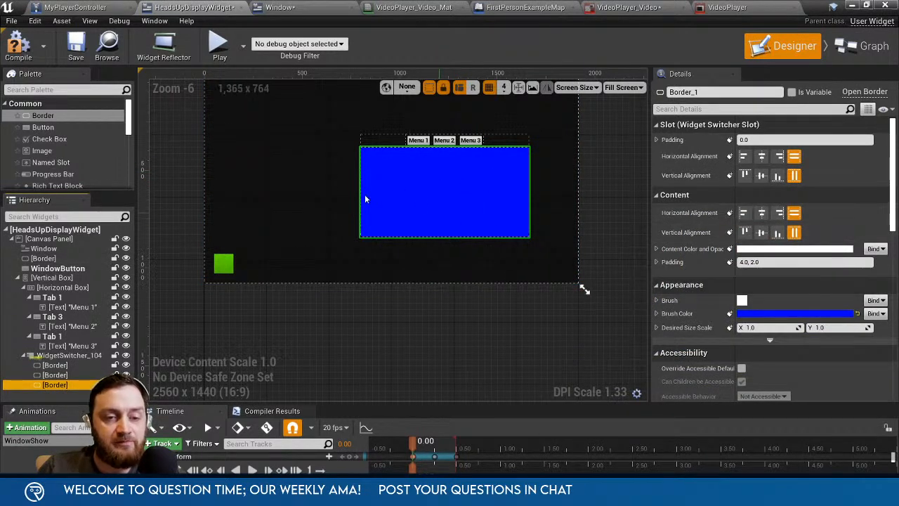
click(14, 51)
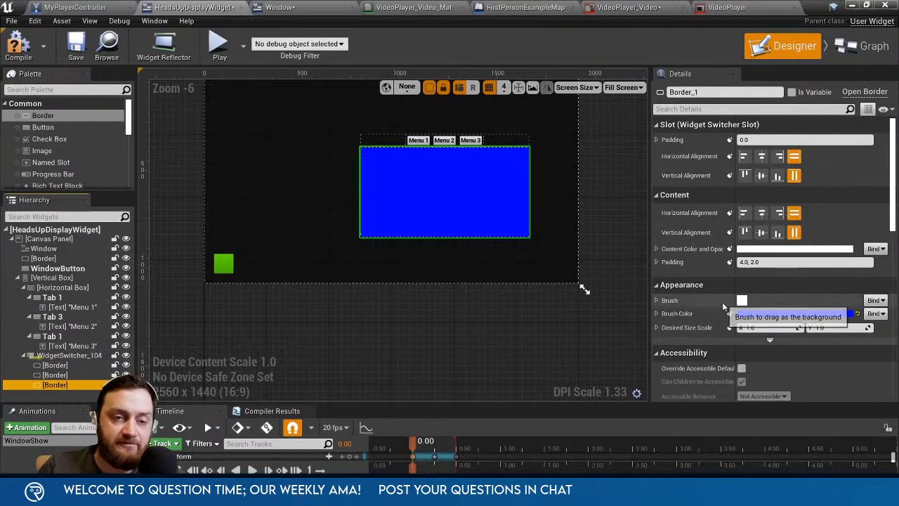
Examine the Widget Switcher's Active Widget Index setting and preview its three Borders one after another.
scroll(694, 323, down, 2)
scroll(695, 320, down, 2)
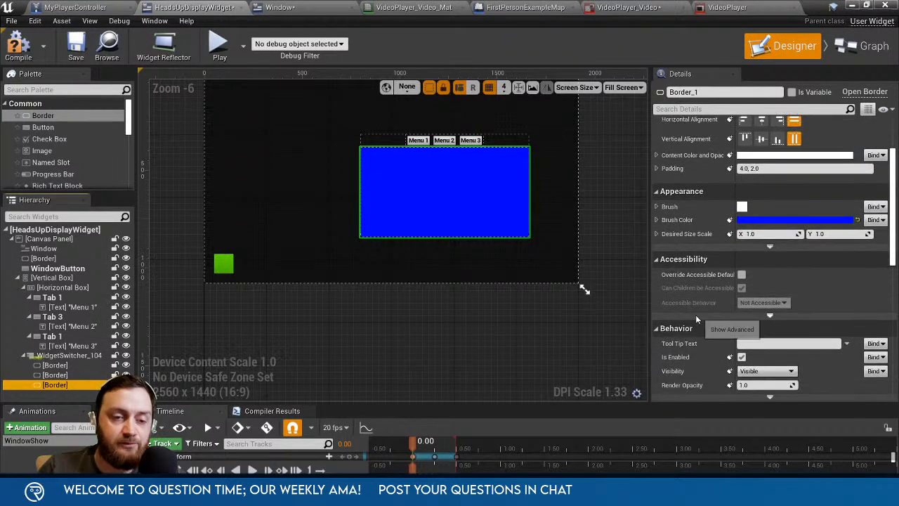
scroll(695, 320, up, 2)
click(69, 354)
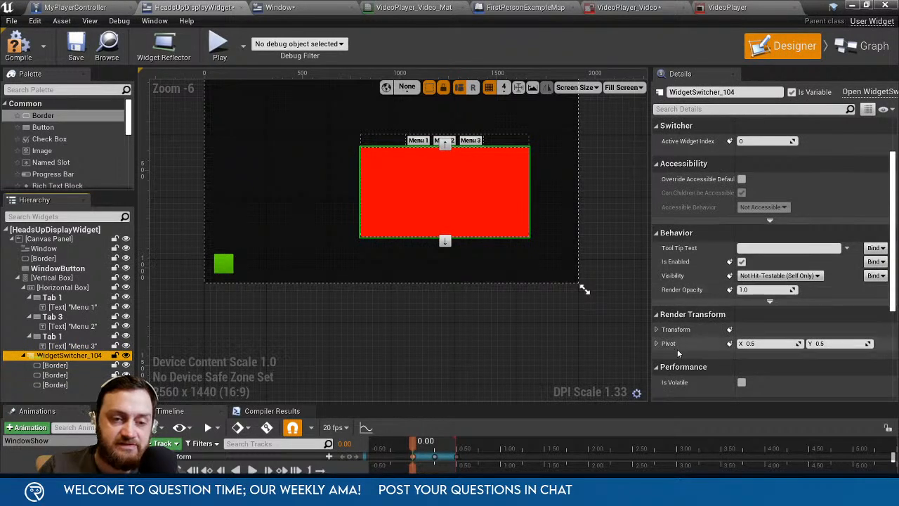
scroll(703, 235, up, 3)
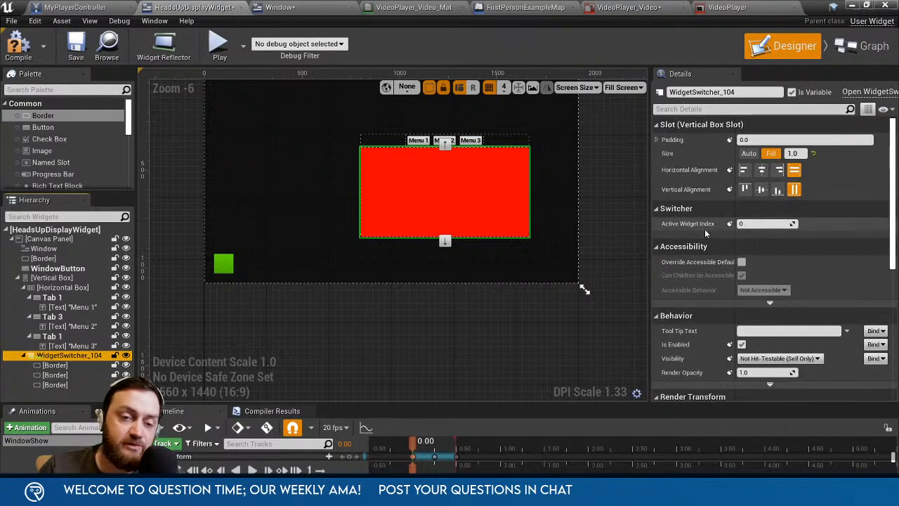
click(70, 365)
click(67, 374)
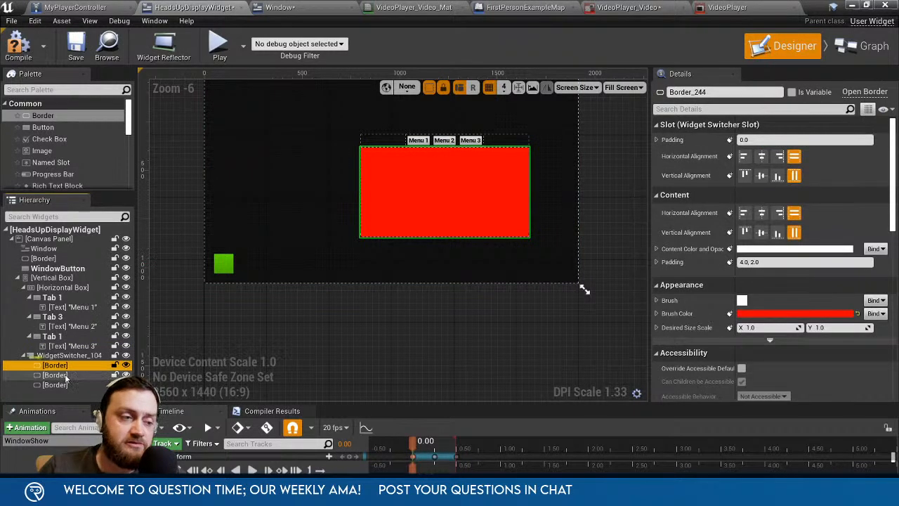
click(66, 384)
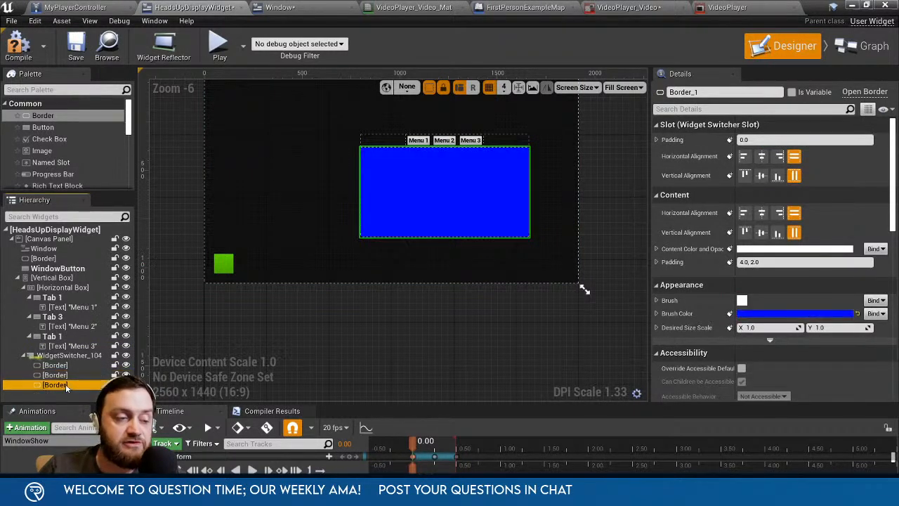
click(72, 365)
click(68, 375)
click(66, 385)
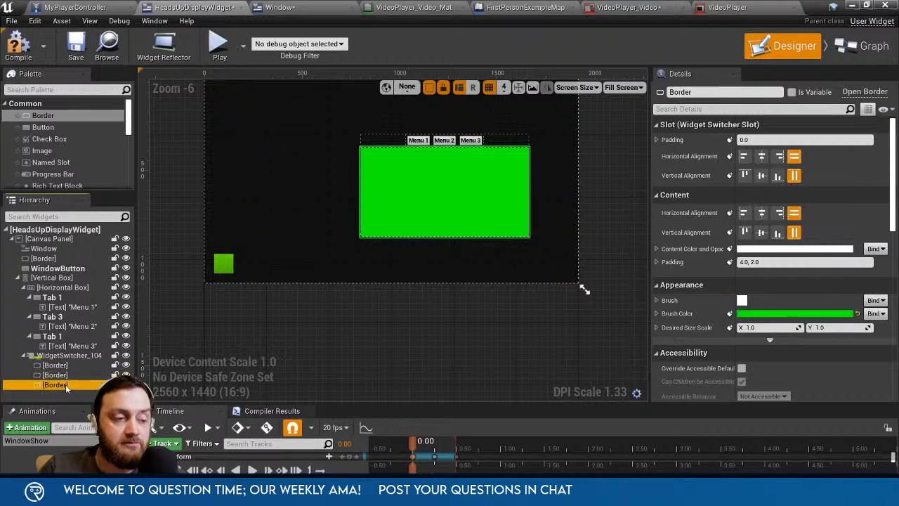
click(67, 366)
click(67, 374)
click(66, 384)
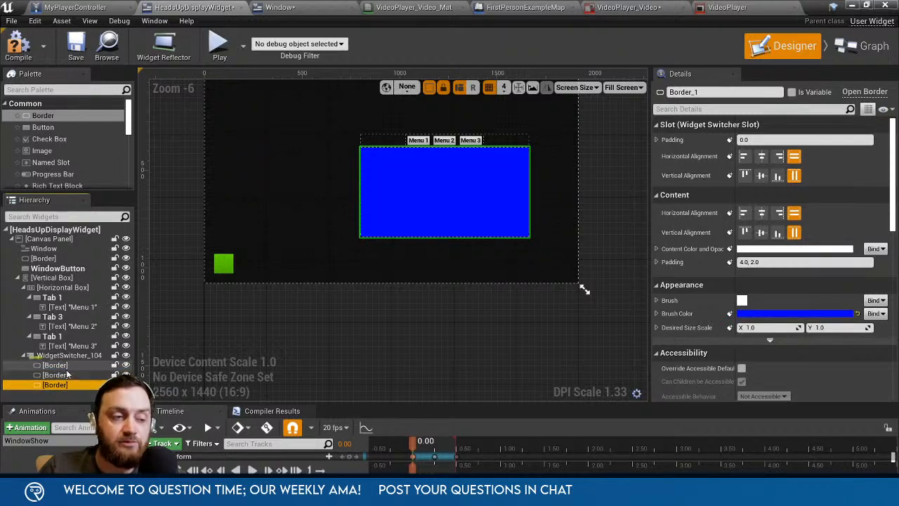
click(68, 365)
click(66, 375)
click(67, 366)
click(66, 385)
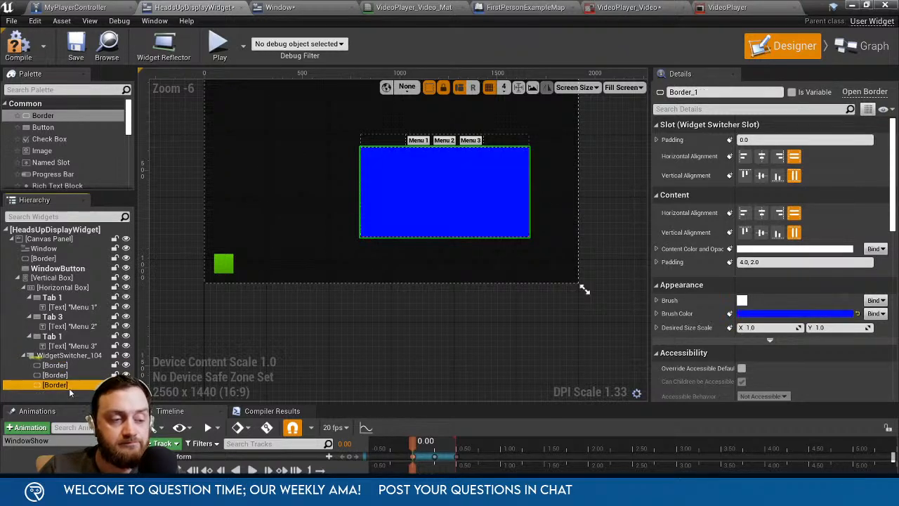
click(70, 365)
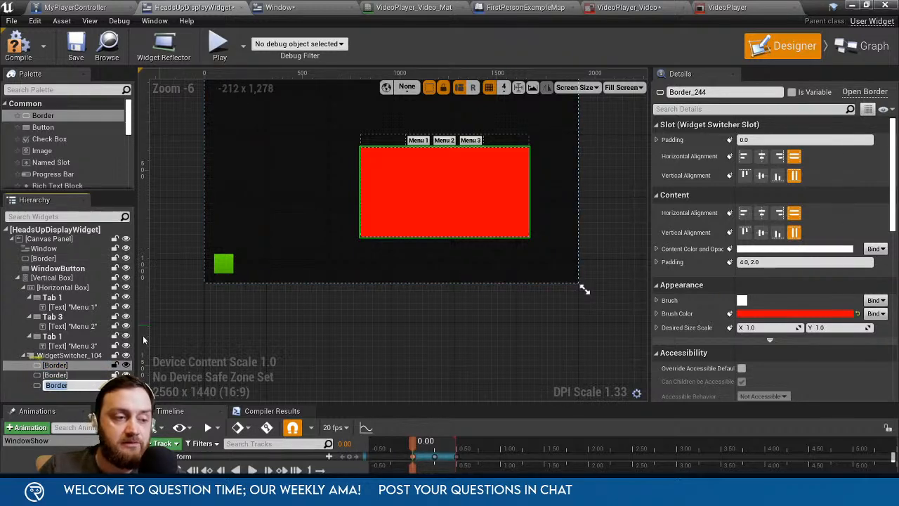
click(77, 356)
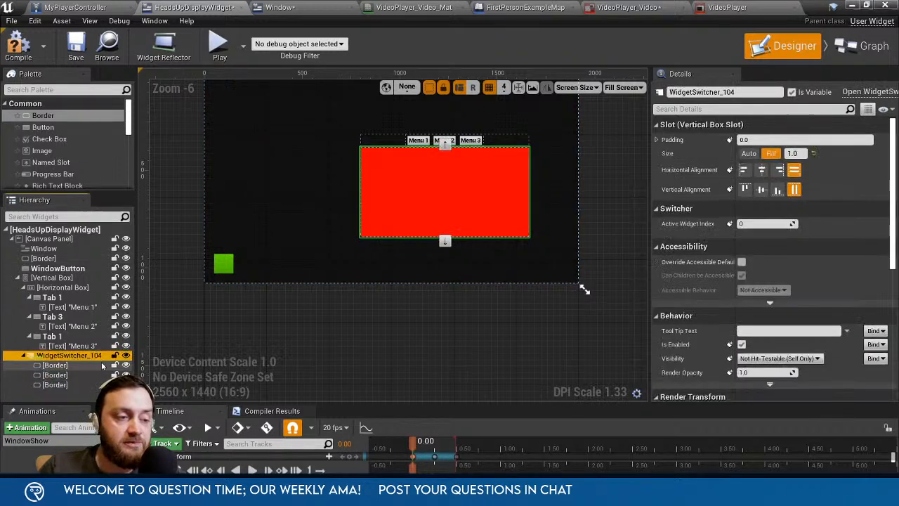
click(860, 50)
click(787, 45)
click(431, 209)
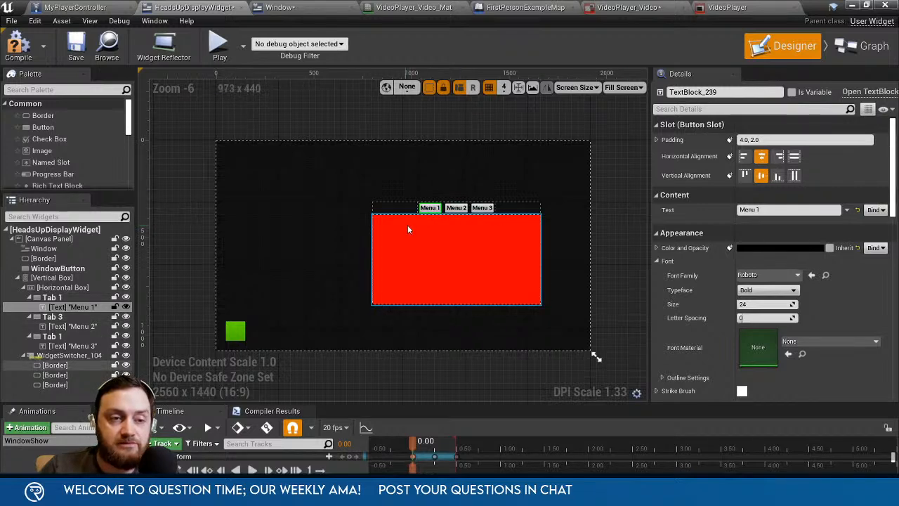
scroll(734, 317, down, 15)
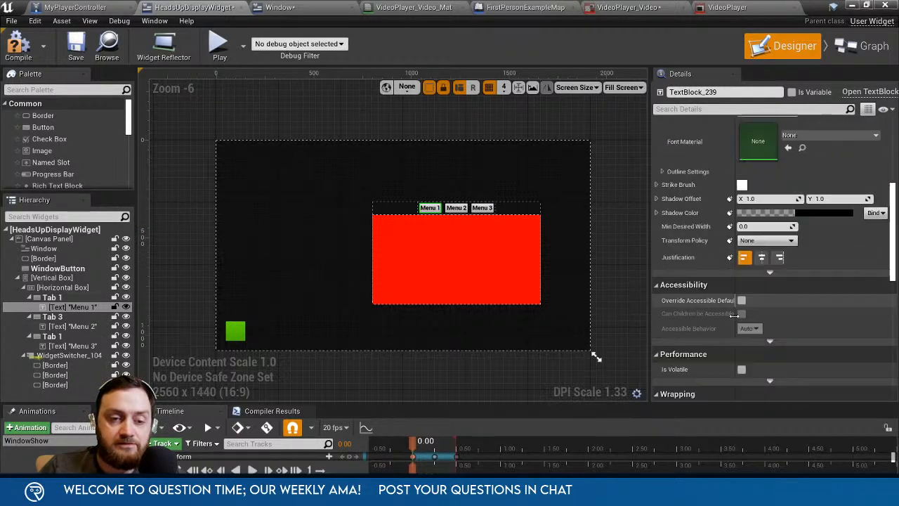
scroll(733, 317, down, 4)
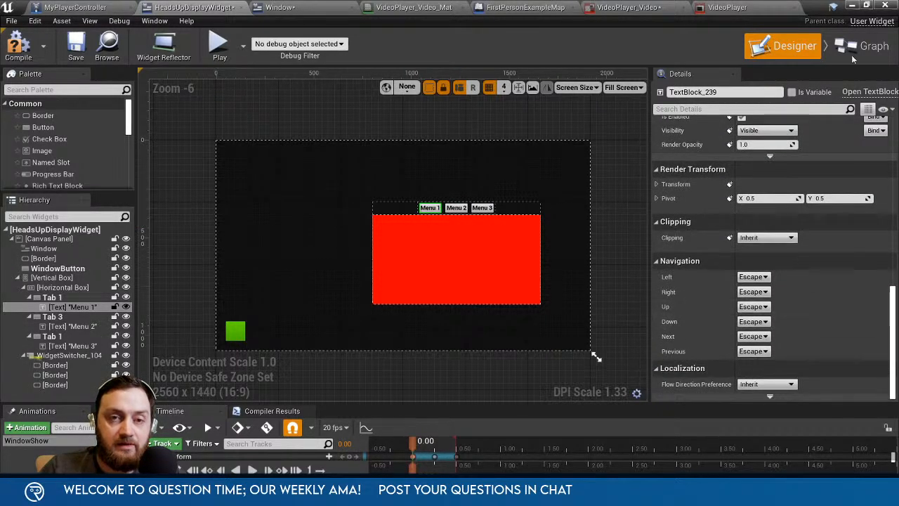
Create a Widget Blueprint named MenuTab in the FirstPersonBP content folder.
click(852, 5)
right_click(444, 353)
mouse_move(491, 472)
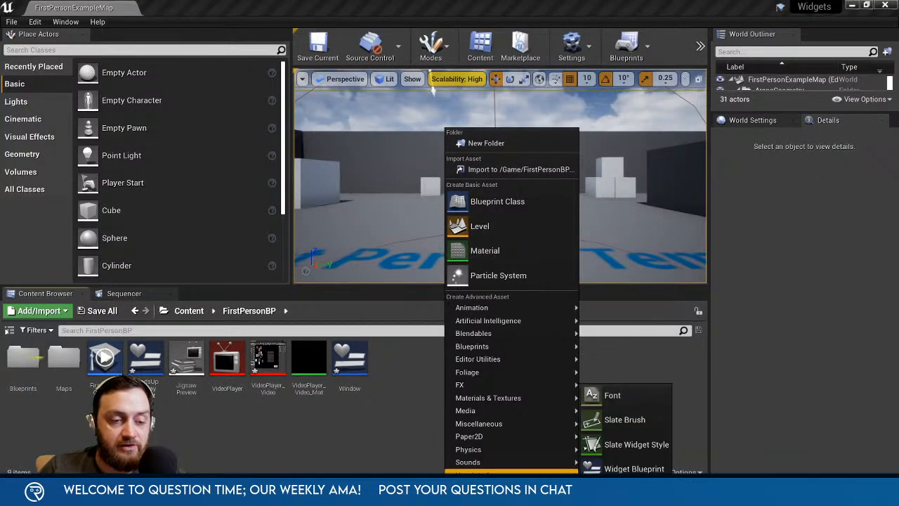
click(636, 468)
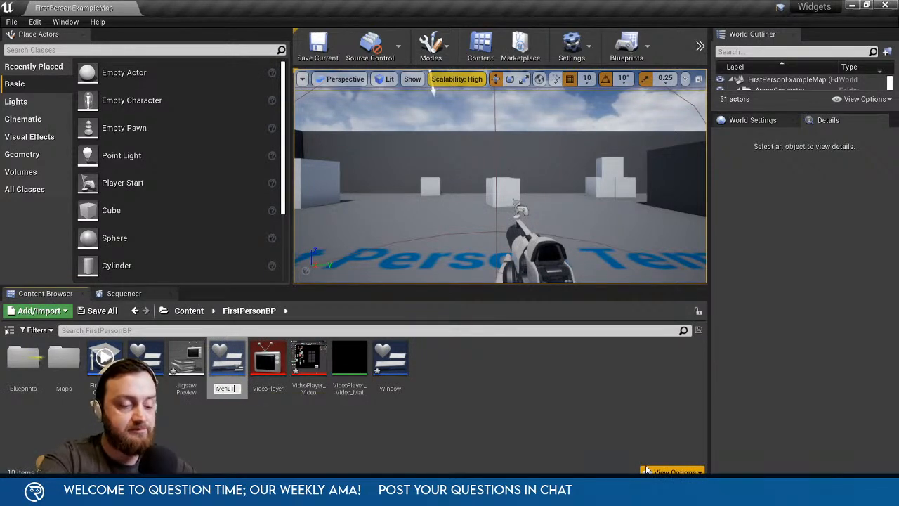
key(Return)
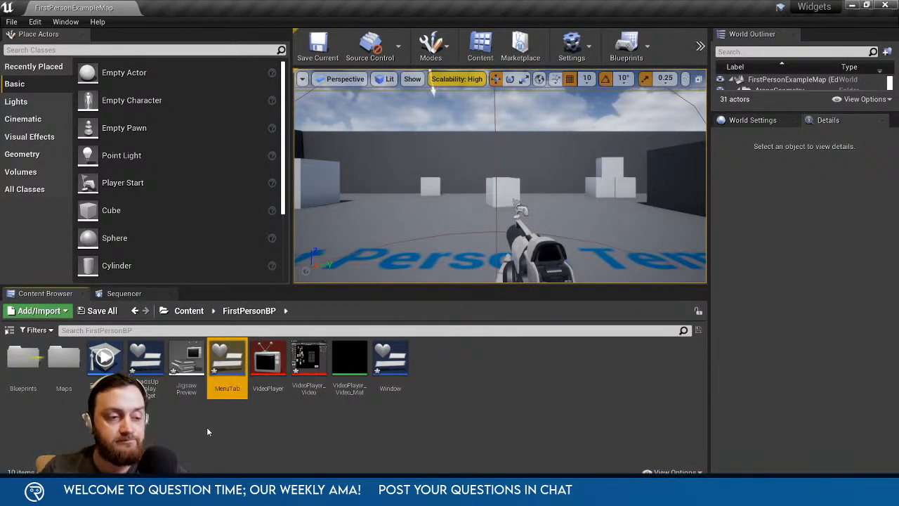
Open MenuTab and replace its Canvas Panel with a Button as the root widget.
double_click(227, 367)
click(45, 239)
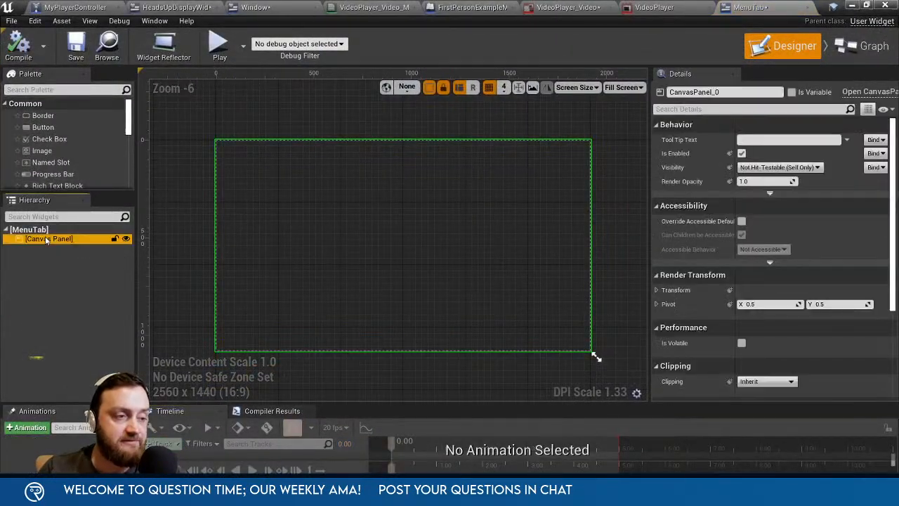
key(Delete)
drag(43, 129, 42, 232)
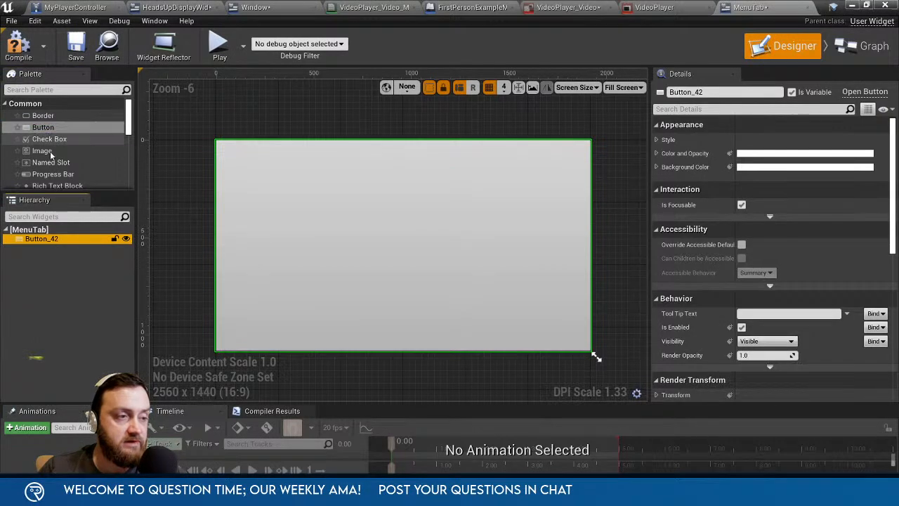
Add a Text widget inside the root Button of MenuTab.
scroll(52, 169, down, 5)
drag(42, 117, 51, 193)
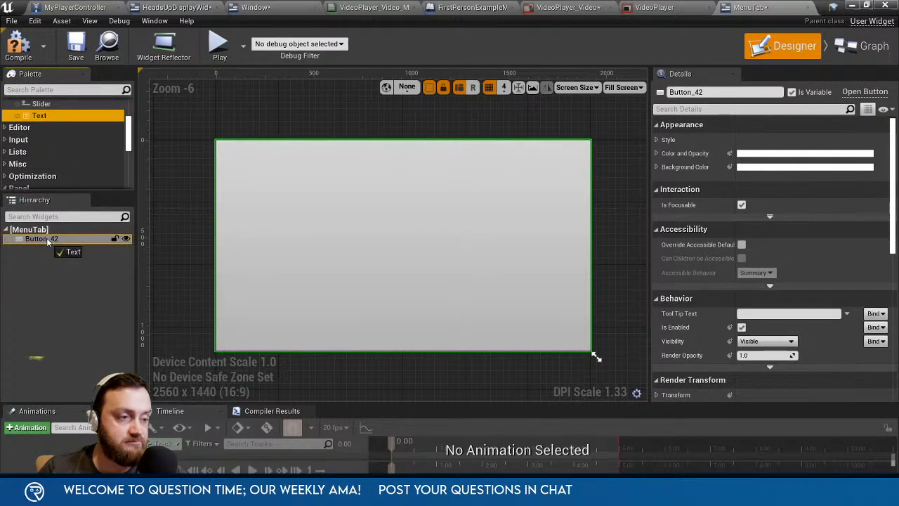
drag(63, 252, 64, 250)
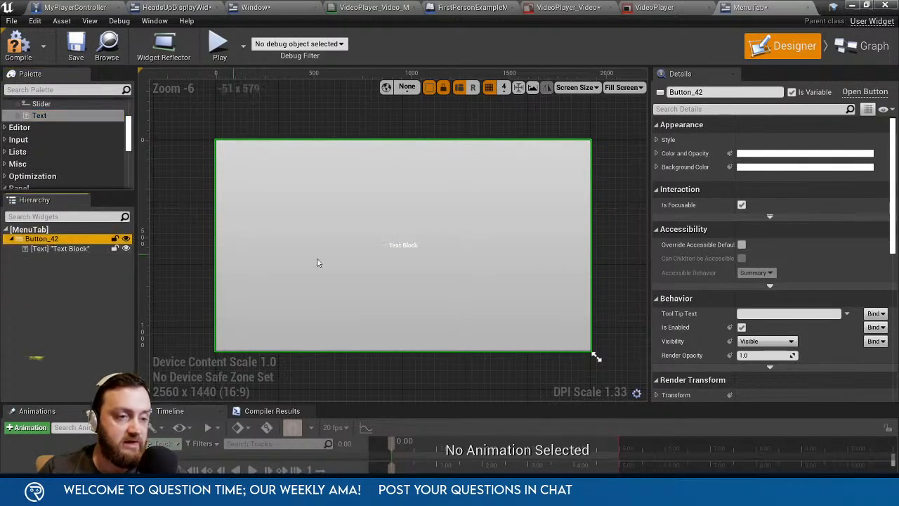
Make the root button's background colour fully transparent by setting its alpha to 0.
click(752, 166)
drag(616, 424, 598, 428)
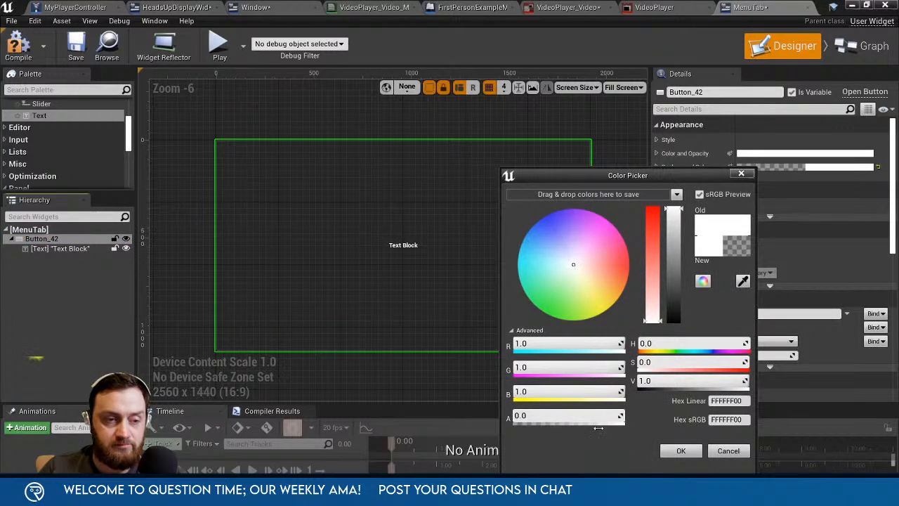
click(681, 451)
Rename the root button as TabButton and compile the MenuTab widget.
click(64, 250)
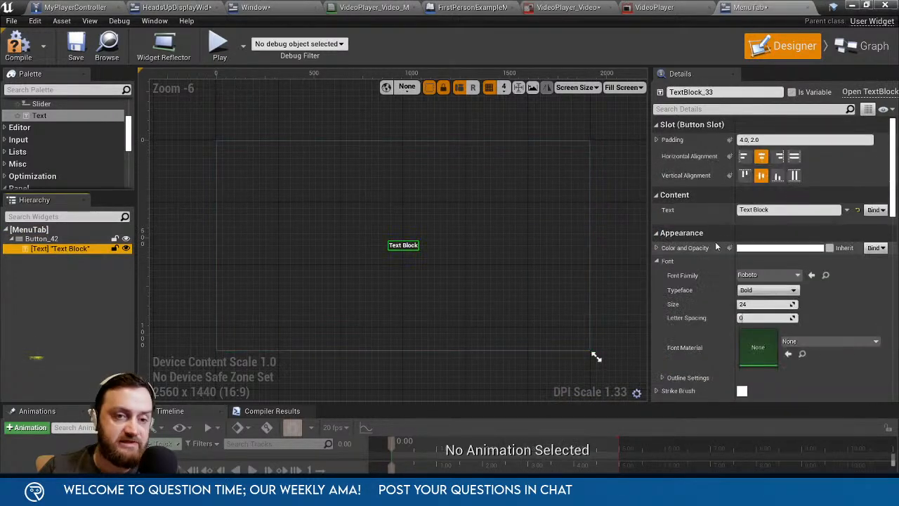
click(42, 239)
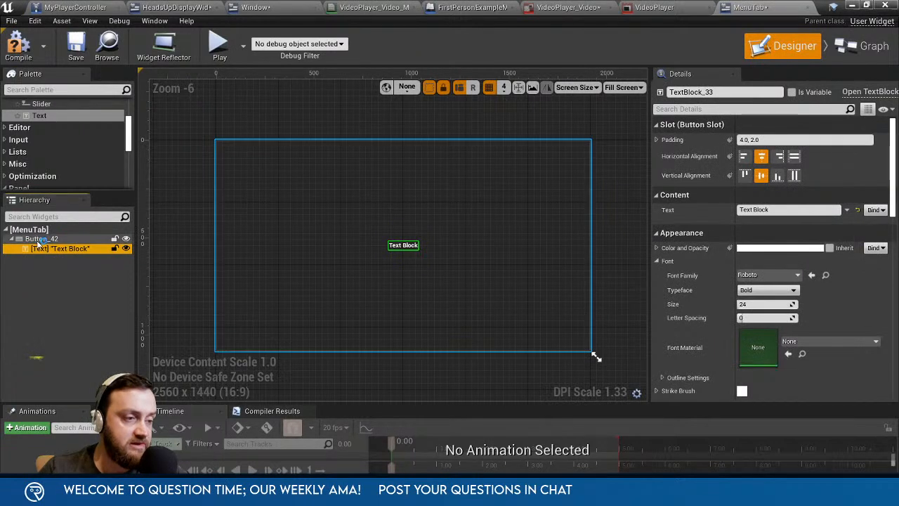
click(730, 92)
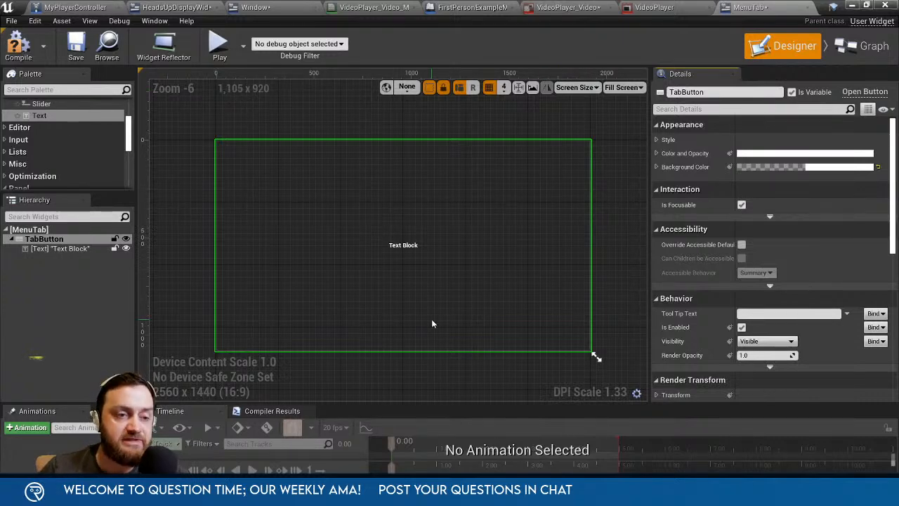
right_drag(432, 324, 504, 308)
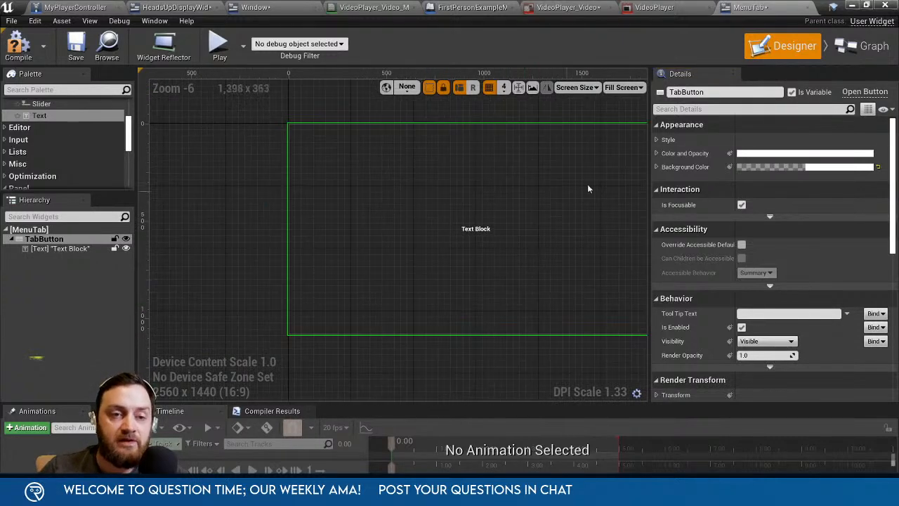
click(60, 249)
right_drag(498, 254, 402, 246)
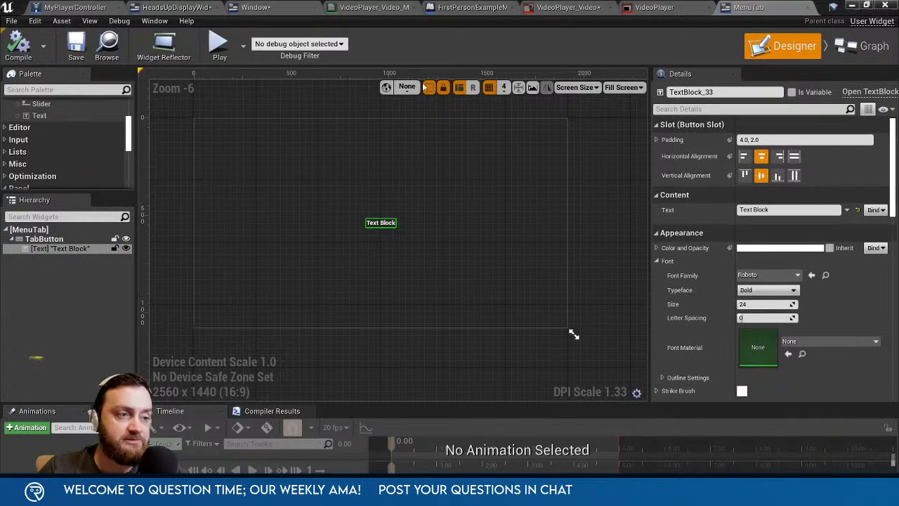
Create a variable named TabText of type Text in the MenuTab graph.
click(869, 47)
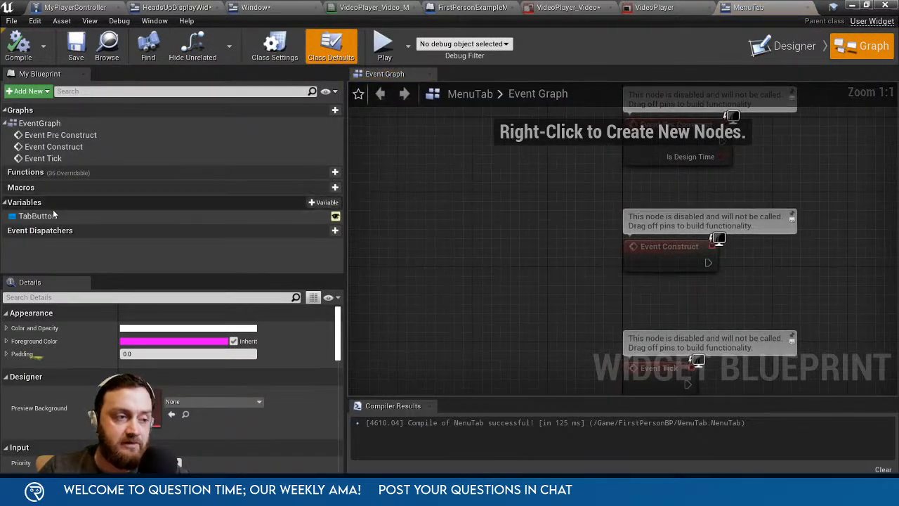
click(323, 203)
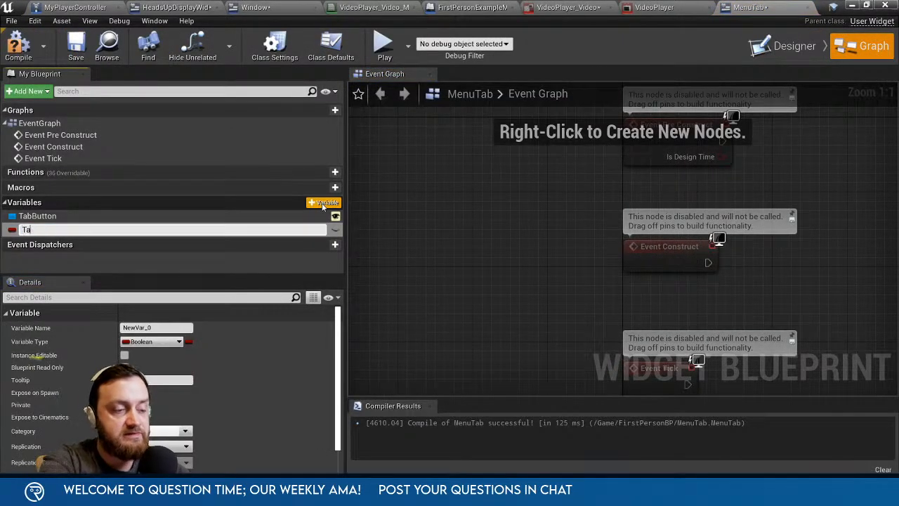
text(TabText)
key(Return)
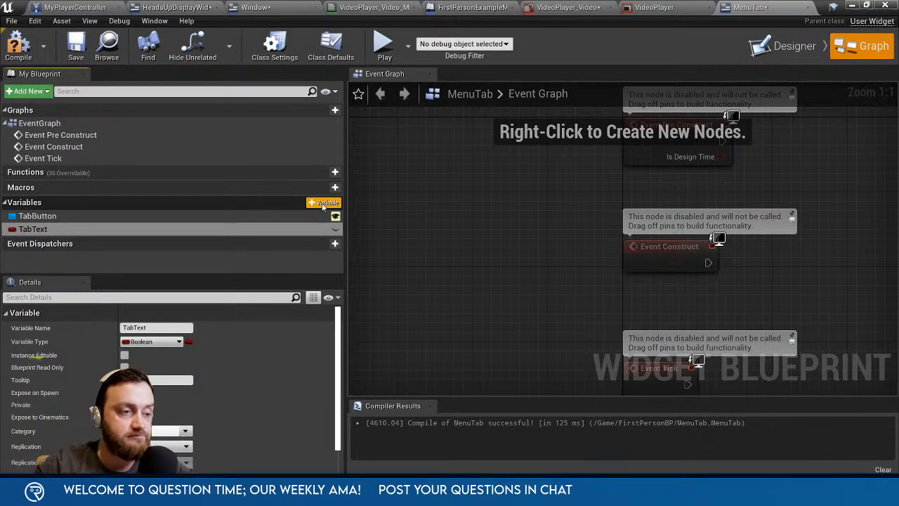
click(146, 342)
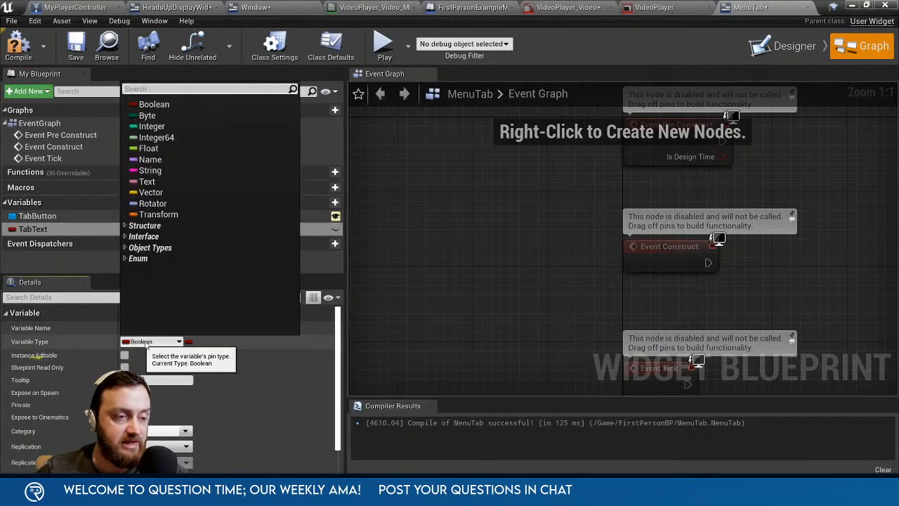
click(149, 181)
right_drag(698, 274, 551, 299)
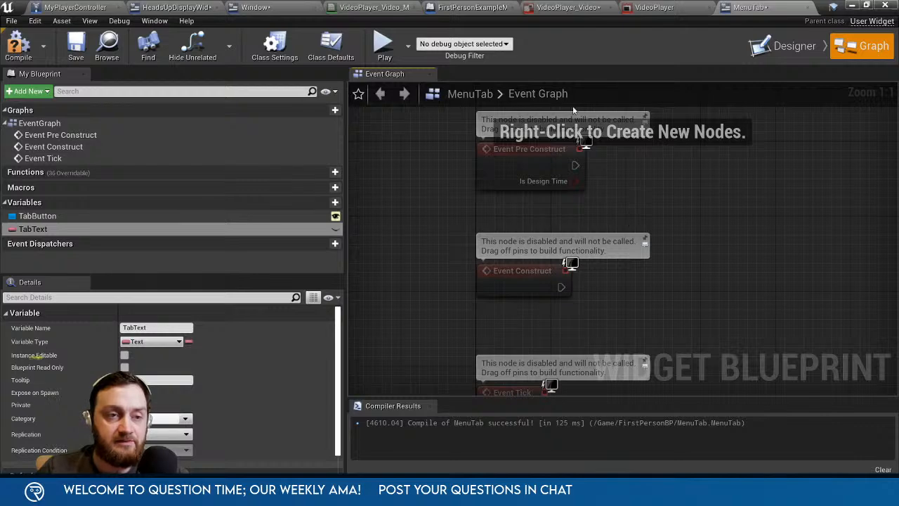
Expose the text block inside TabButton as a variable and name it TabButtonText.
click(794, 46)
scroll(391, 260, down, 6)
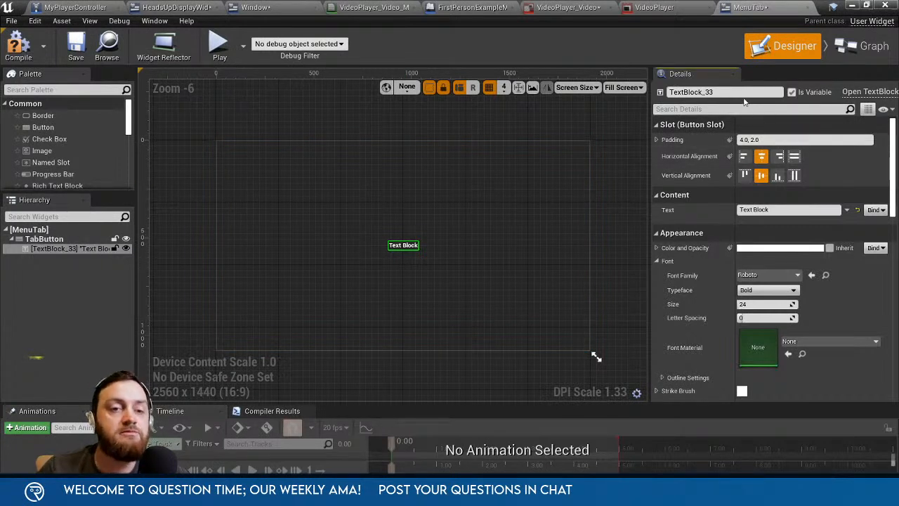
text(TabT)
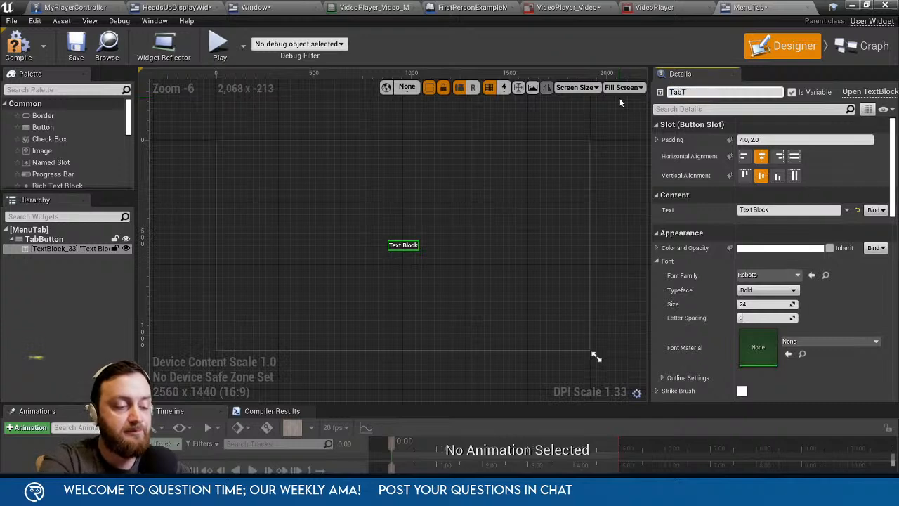
key(BackSpace)
text(Bu)
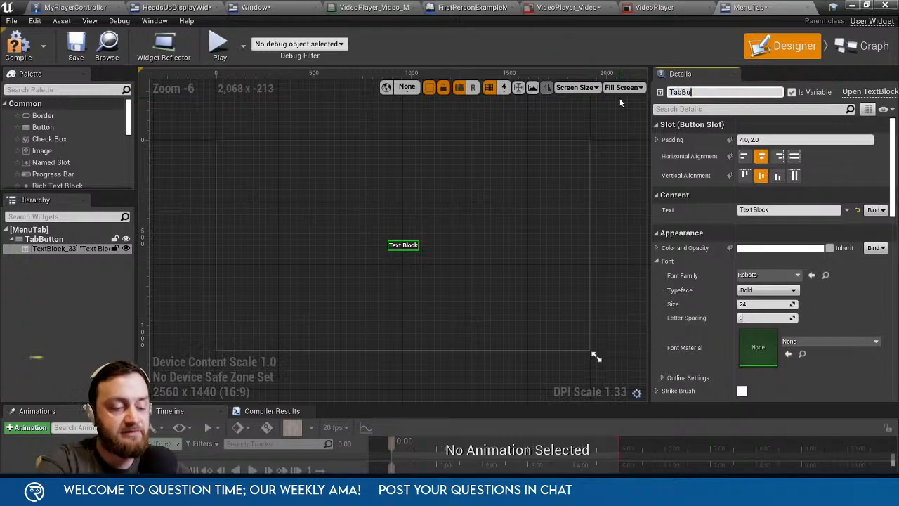
text(ttonText)
key(Return)
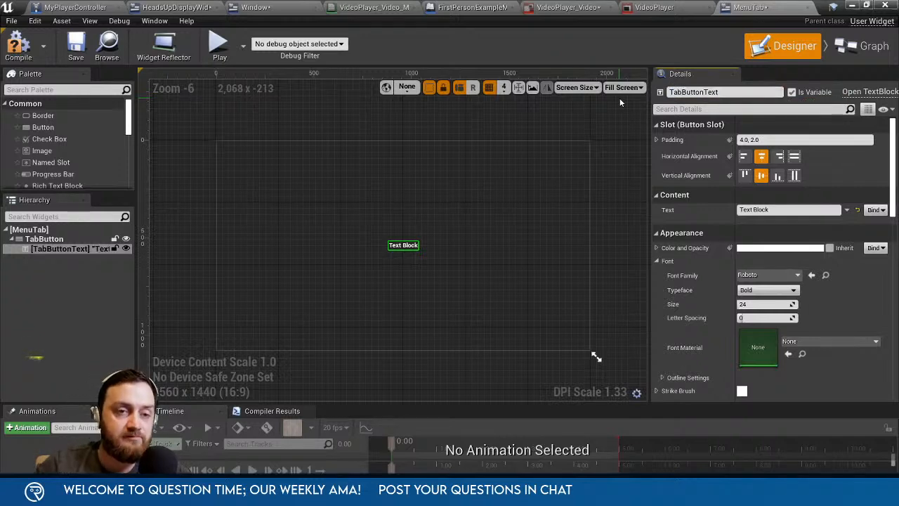
Place a TabButtonText reference near Event Pre Construct and add a SetText (Text) node targeting it.
click(862, 45)
drag(50, 226, 644, 151)
click(678, 163)
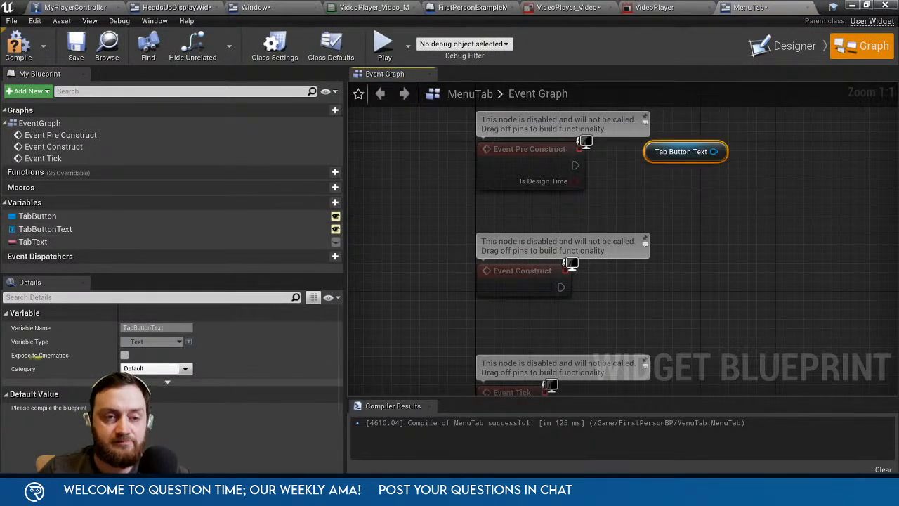
right_drag(677, 163, 662, 235)
drag(702, 223, 662, 221)
text(set)
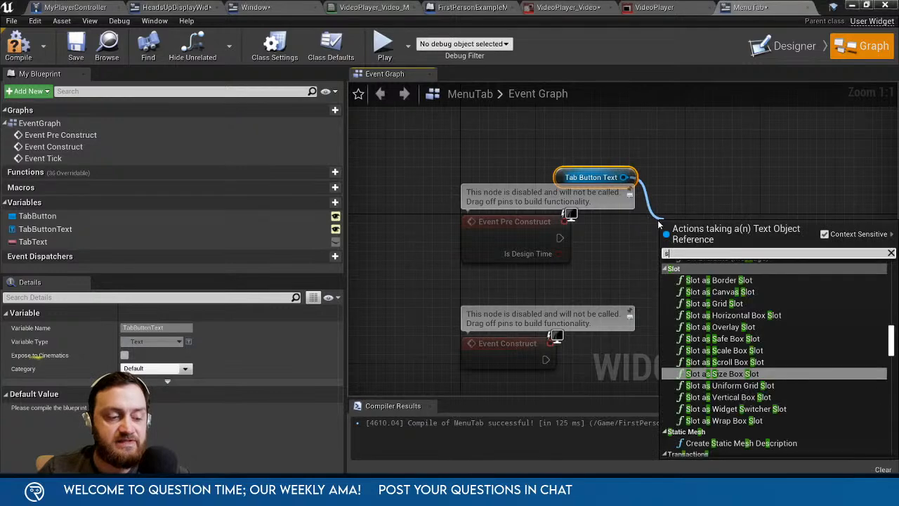
scroll(695, 330, down, 5)
text(text)
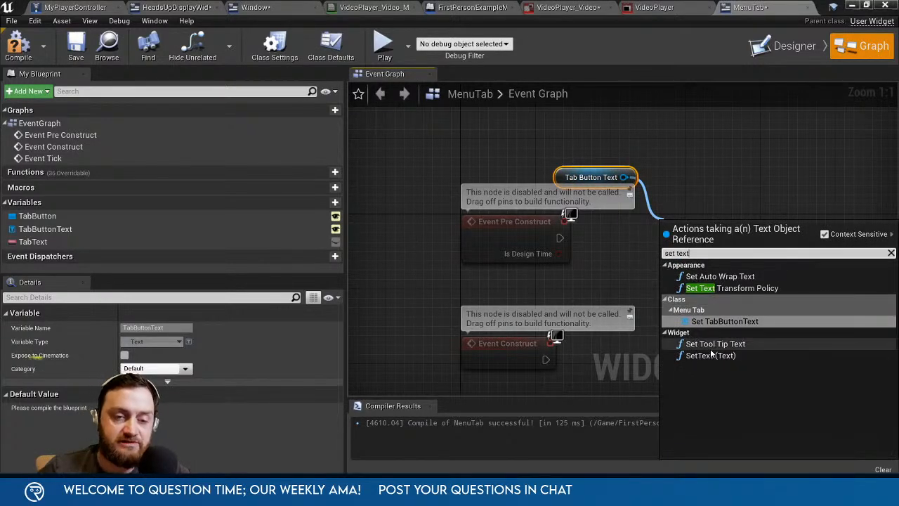
click(723, 355)
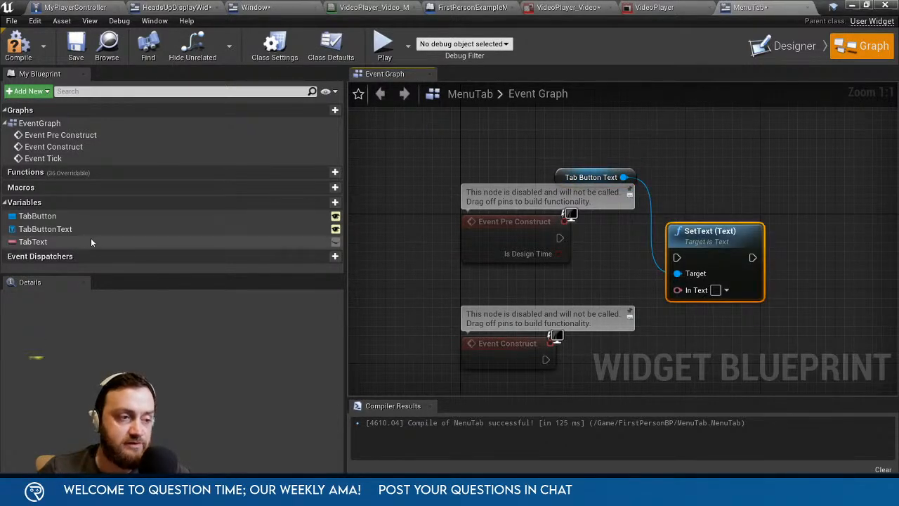
Connect TabText to SetText's In Text and Event Pre Construct to its execution input, and compile MenuTab.
drag(90, 237, 688, 290)
drag(560, 237, 676, 257)
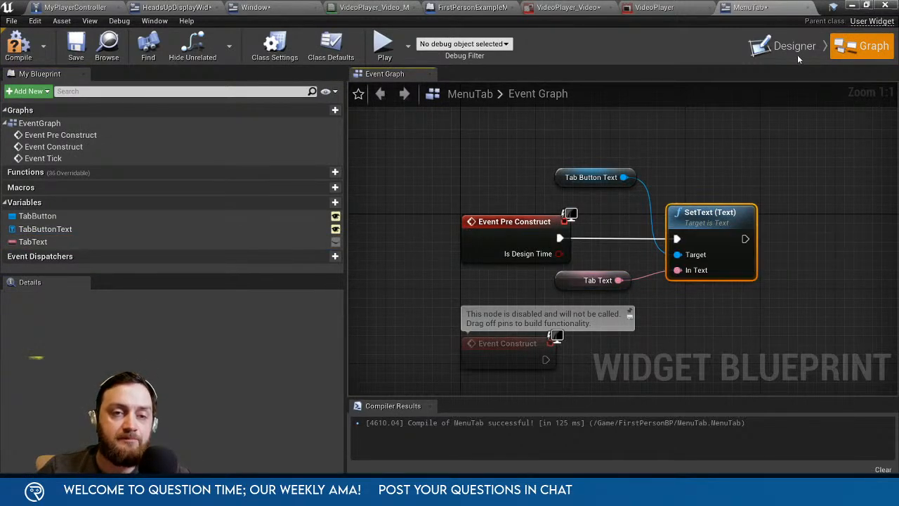
click(797, 54)
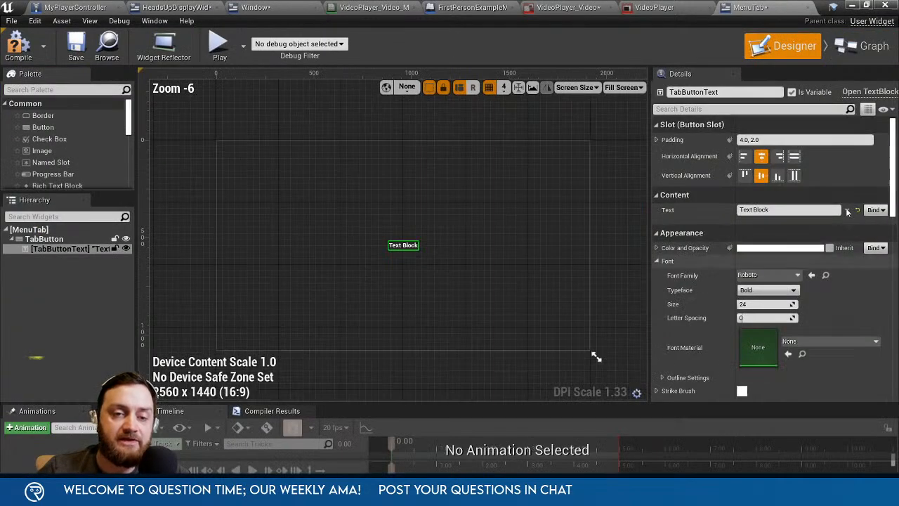
click(855, 61)
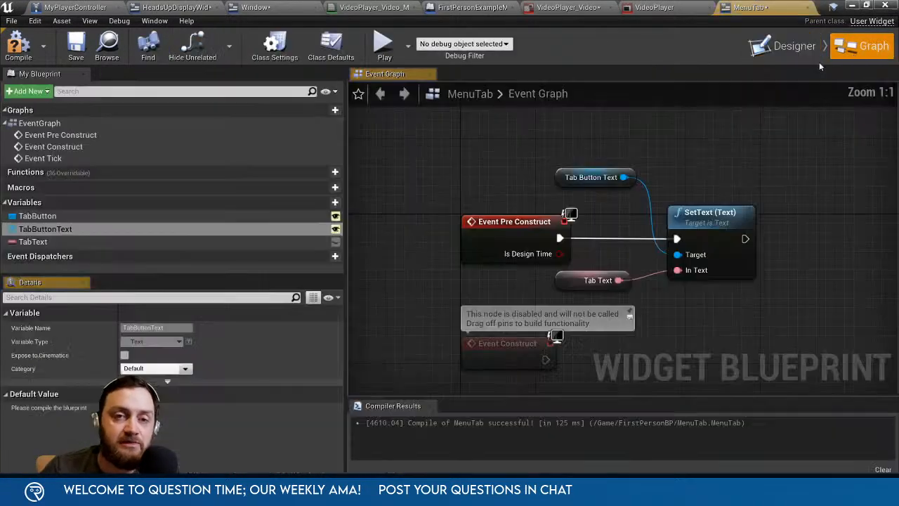
right_drag(701, 328, 709, 234)
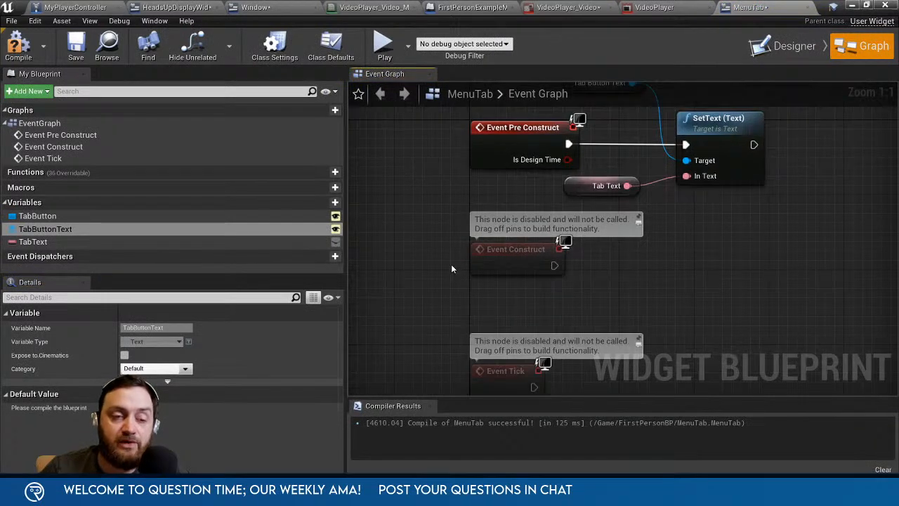
click(21, 46)
Make the TabText variable instance editable and recompile the widget.
click(60, 241)
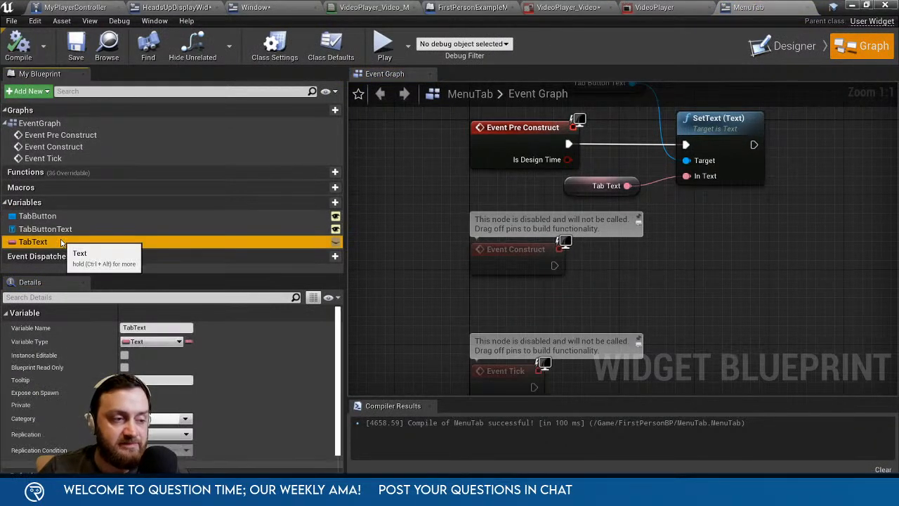
click(124, 355)
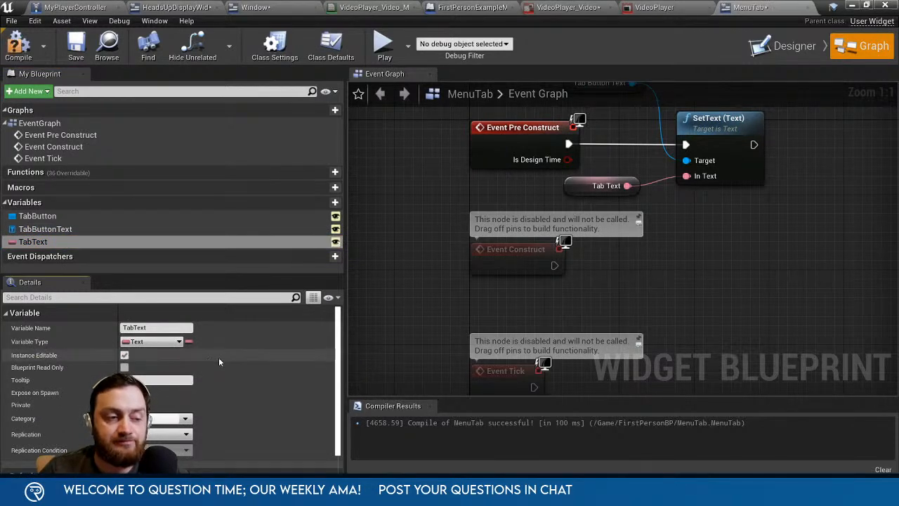
click(14, 57)
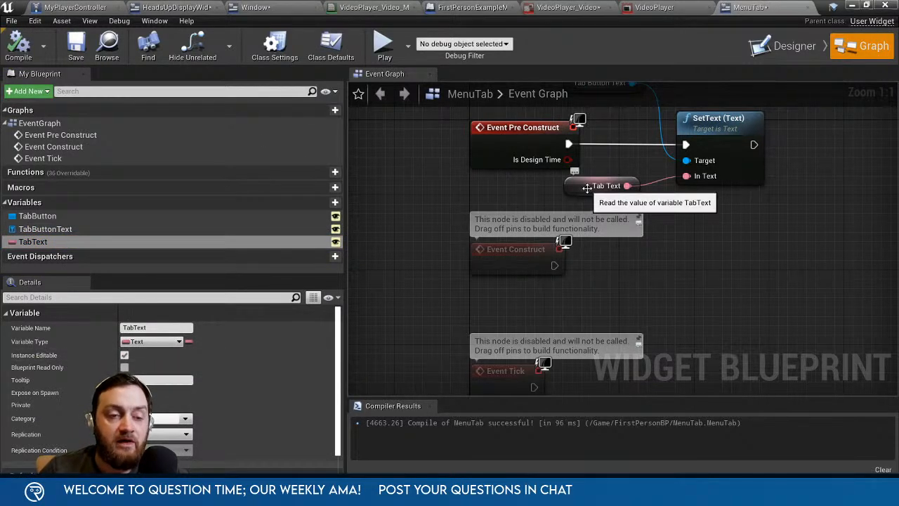
Add an event dispatcher named TabClicked to MenuTab.
scroll(624, 248, down, 2)
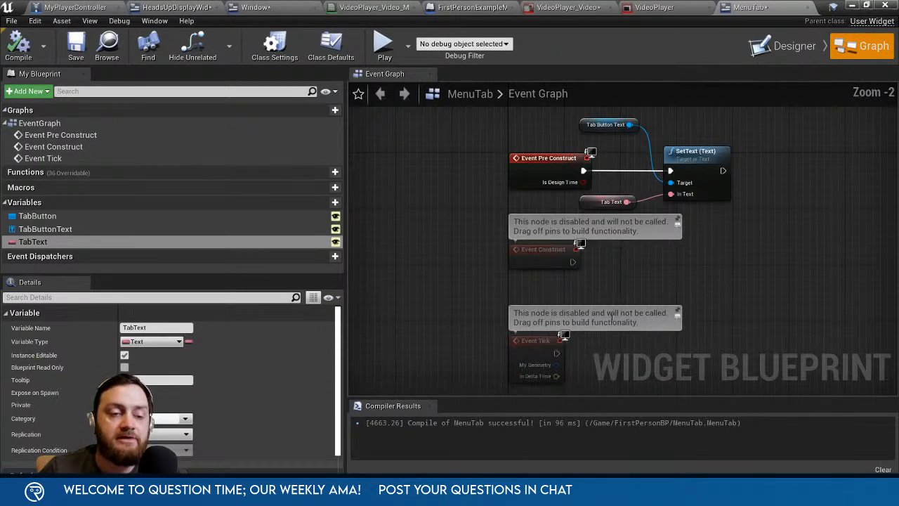
scroll(237, 367, down, 1)
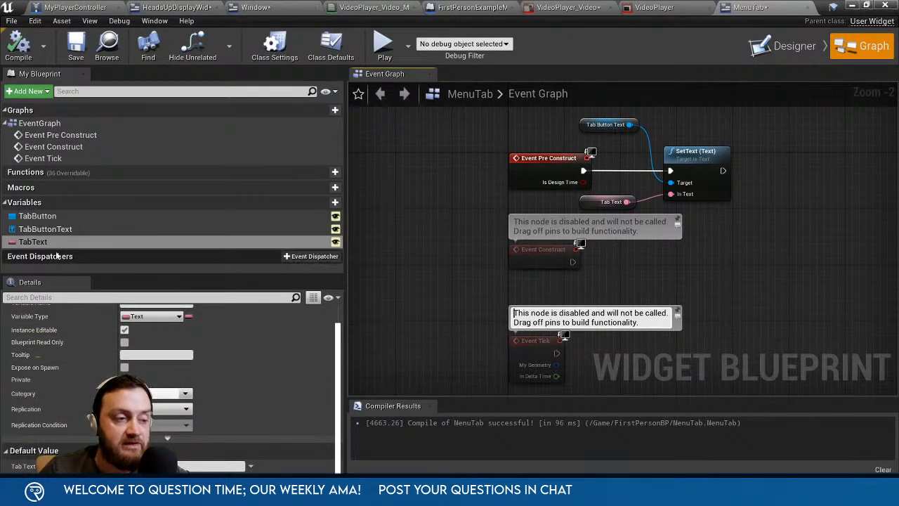
click(309, 257)
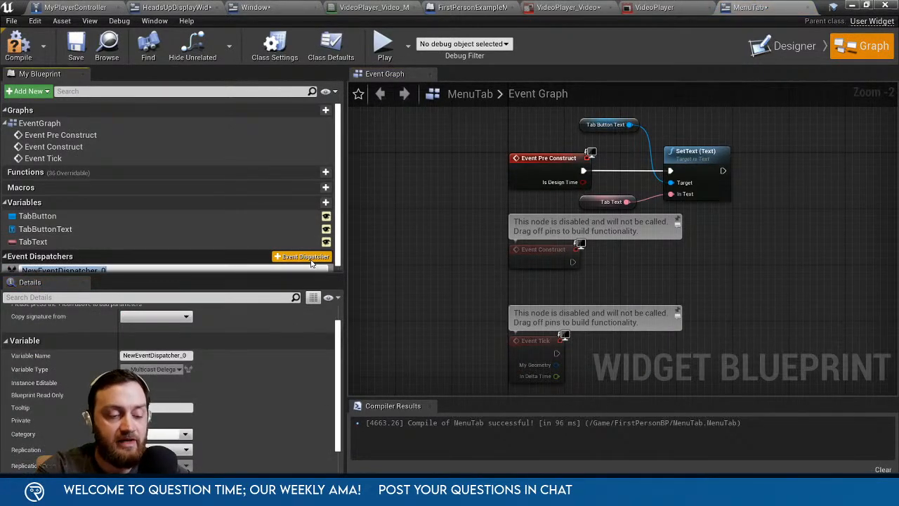
text(TabCl)
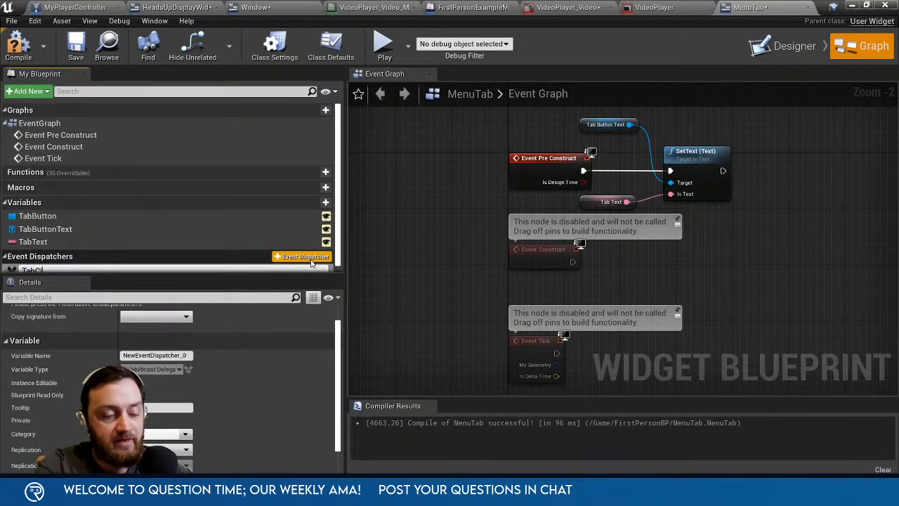
text(icked)
key(Return)
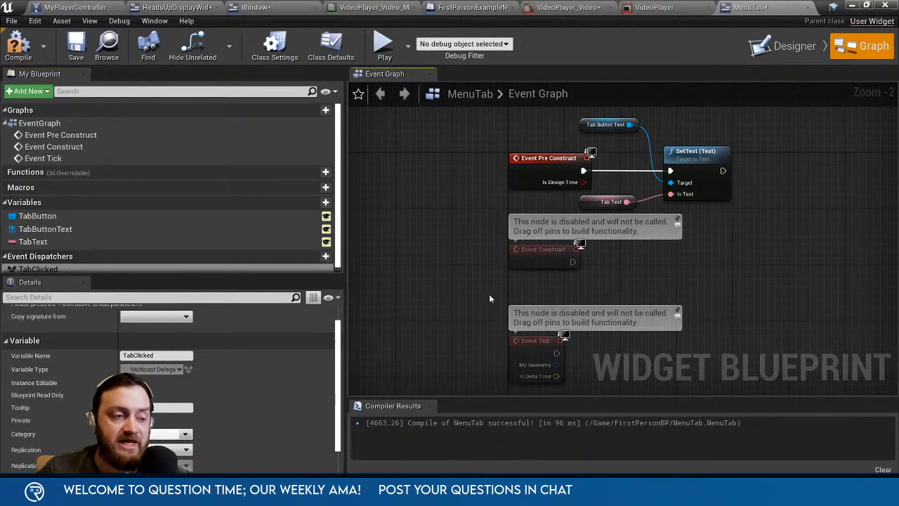
Delete the unused Event Construct and Event Tick nodes from the event graph.
right_drag(488, 293, 446, 224)
drag(478, 203, 510, 299)
key(Delete)
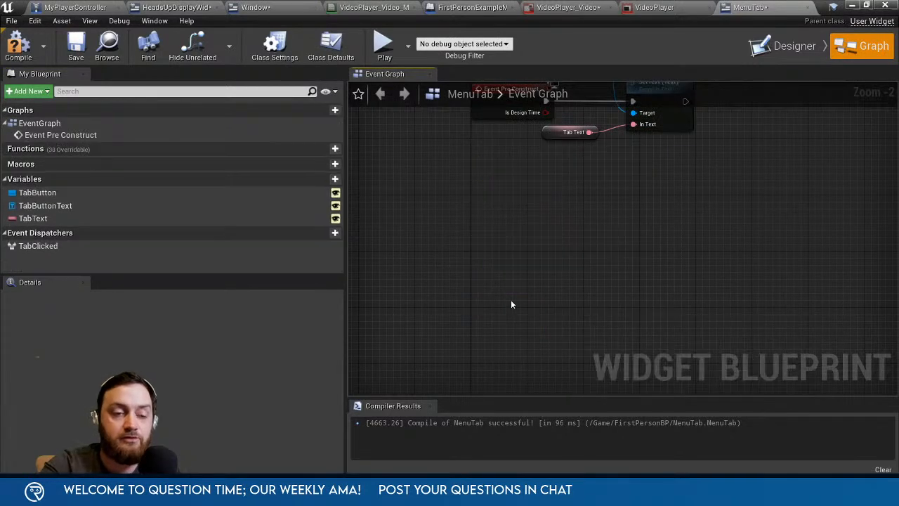
Add TabButton's On Clicked event, have it call the TabClicked dispatcher, and compile MenuTab.
click(75, 192)
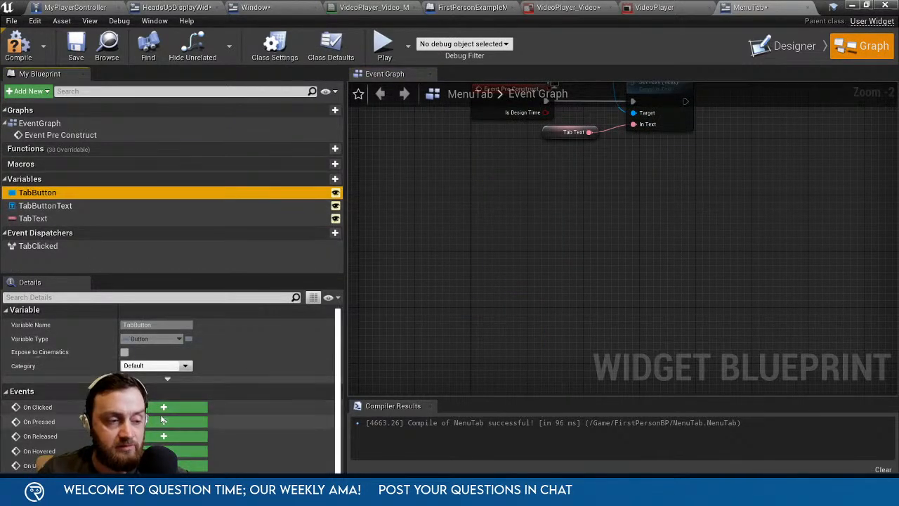
click(169, 407)
drag(35, 257, 675, 247)
click(738, 243)
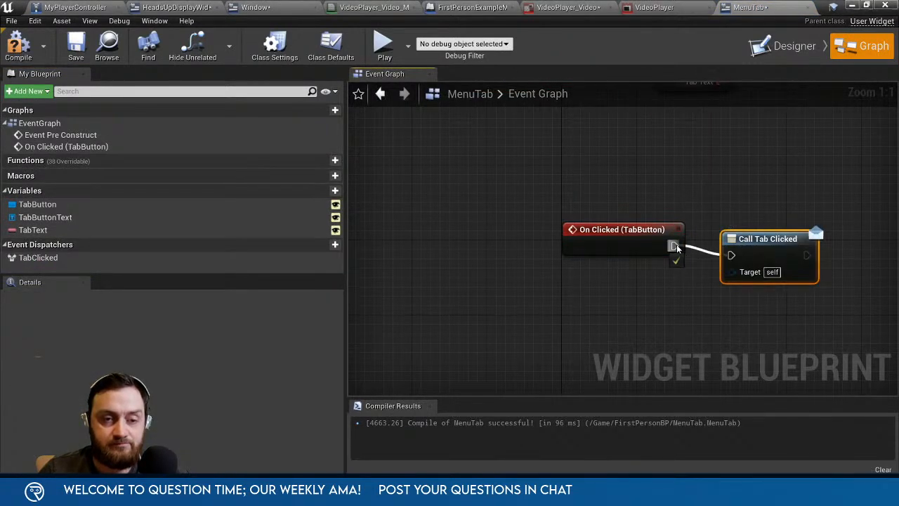
right_drag(772, 266, 575, 271)
click(19, 46)
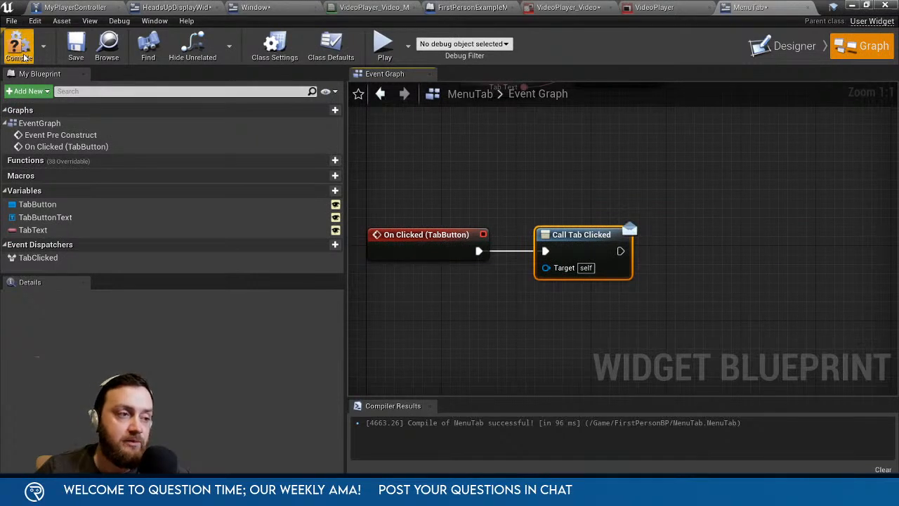
Save MenuTab and give the TabClicked dispatcher an input named Tab of type Menu Tab object reference.
click(76, 47)
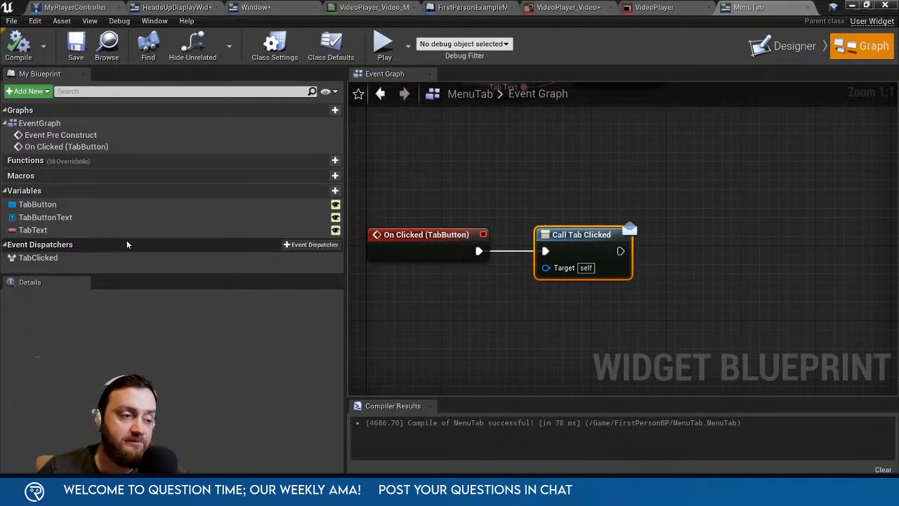
right_drag(459, 317, 501, 279)
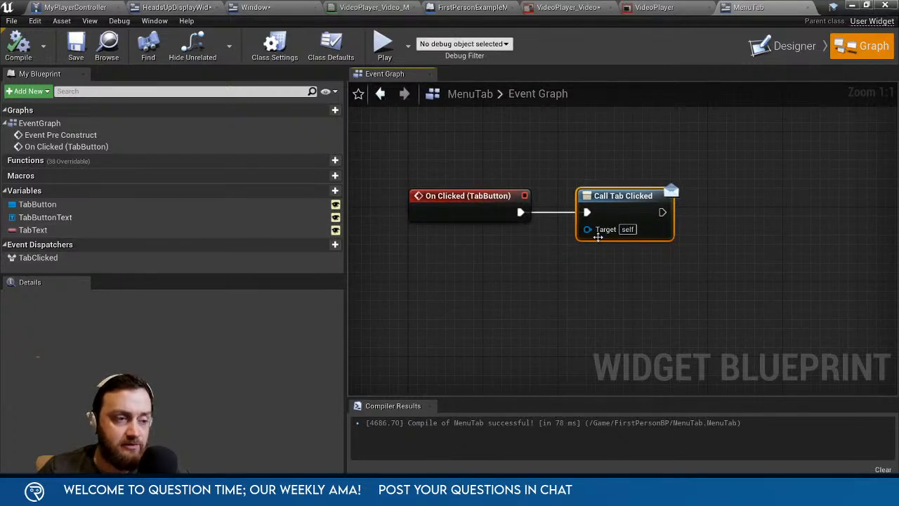
click(32, 257)
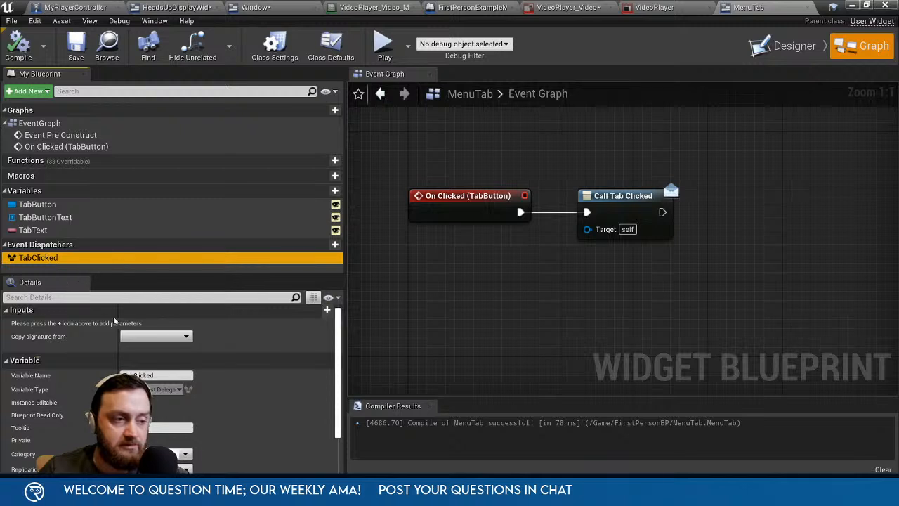
click(307, 310)
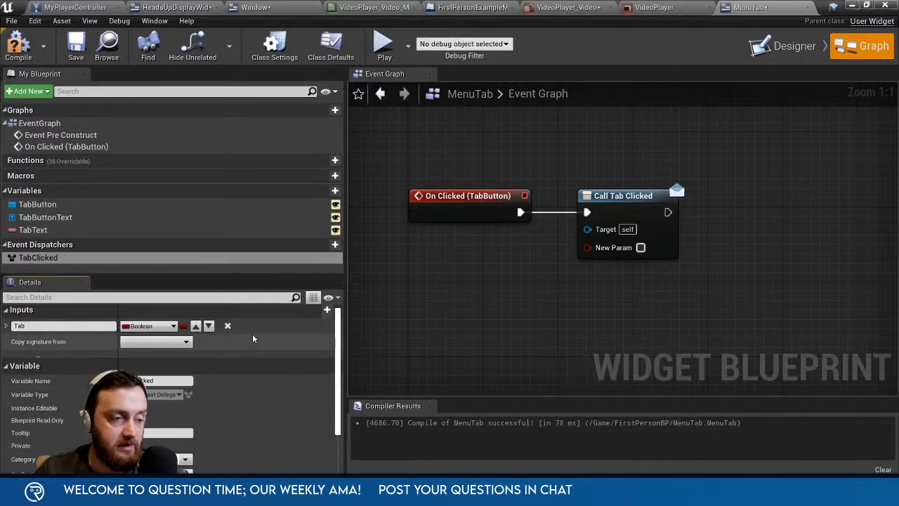
click(167, 326)
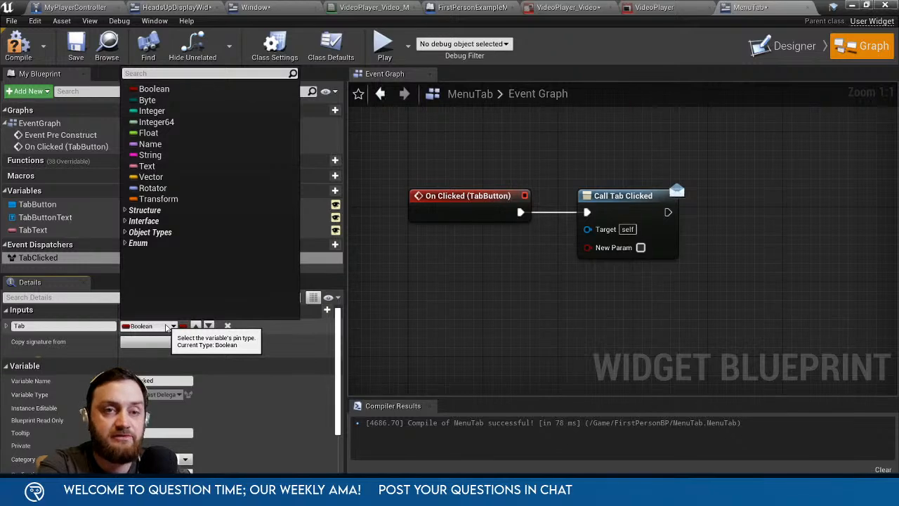
text(menu)
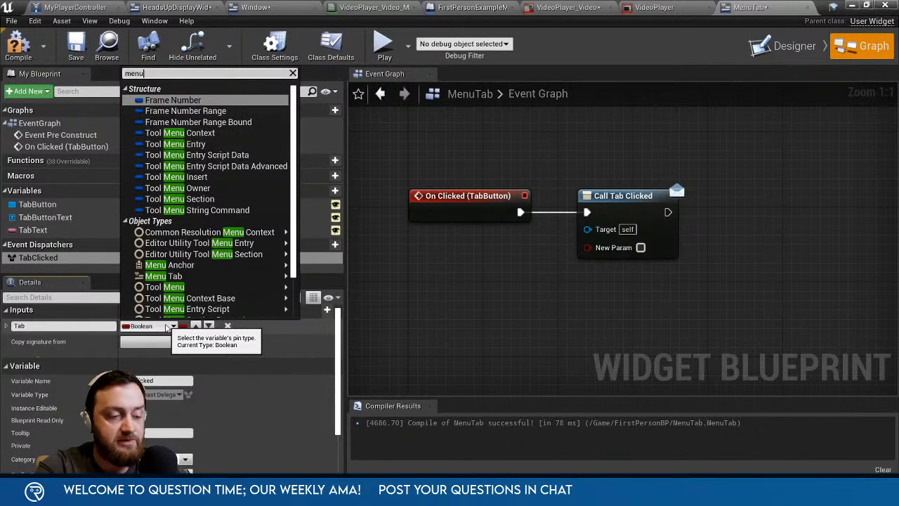
text(tab)
click(168, 100)
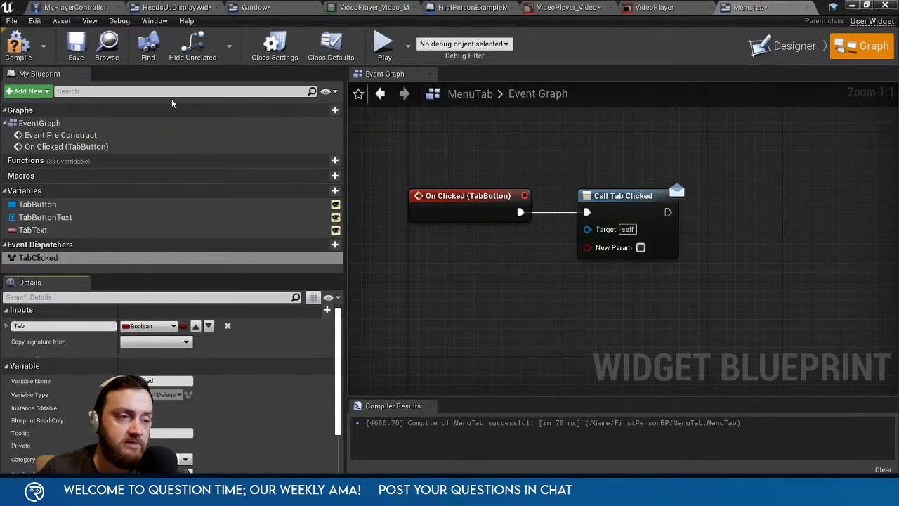
Feed a Self reference into the Tab input of the Call Tab Clicked node and compile MenuTab.
drag(602, 248, 529, 287)
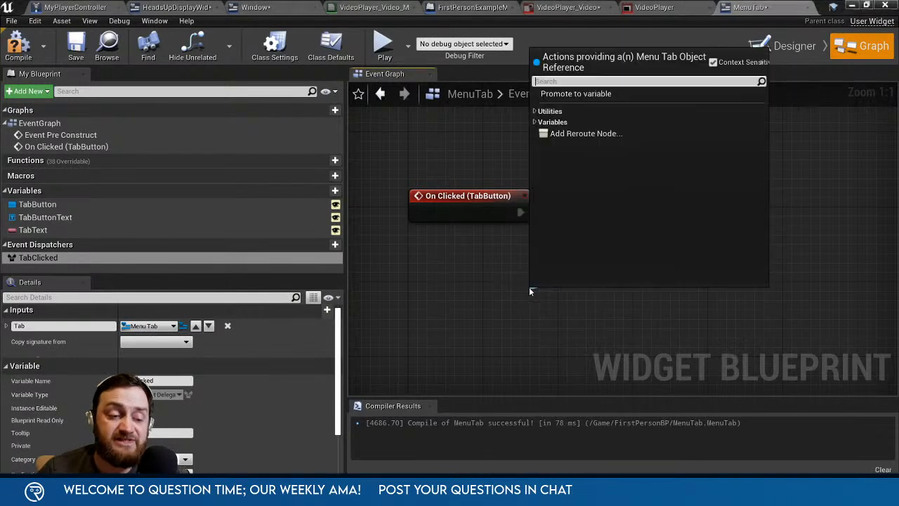
text(self)
key(Return)
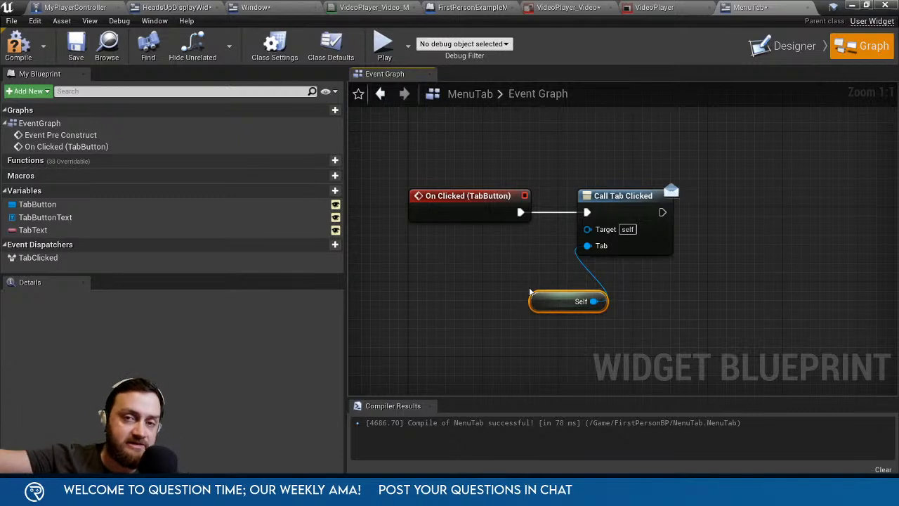
drag(541, 305, 494, 277)
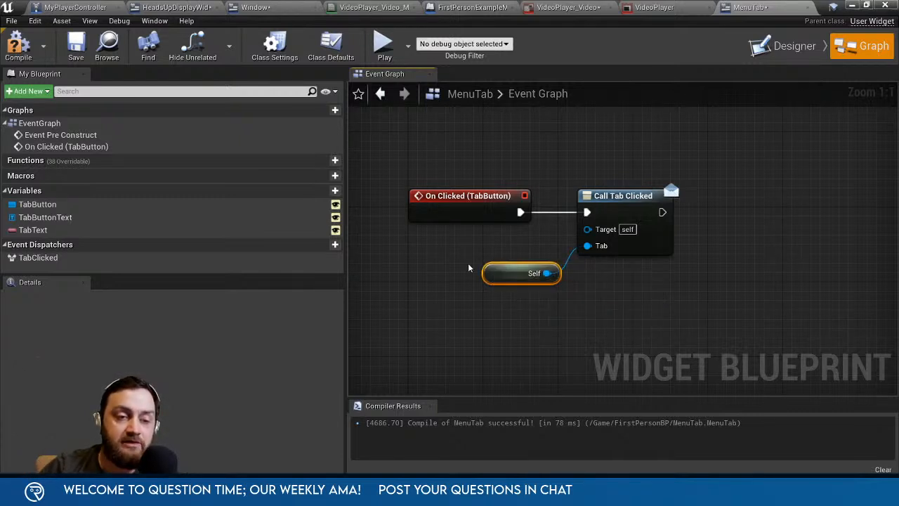
click(18, 47)
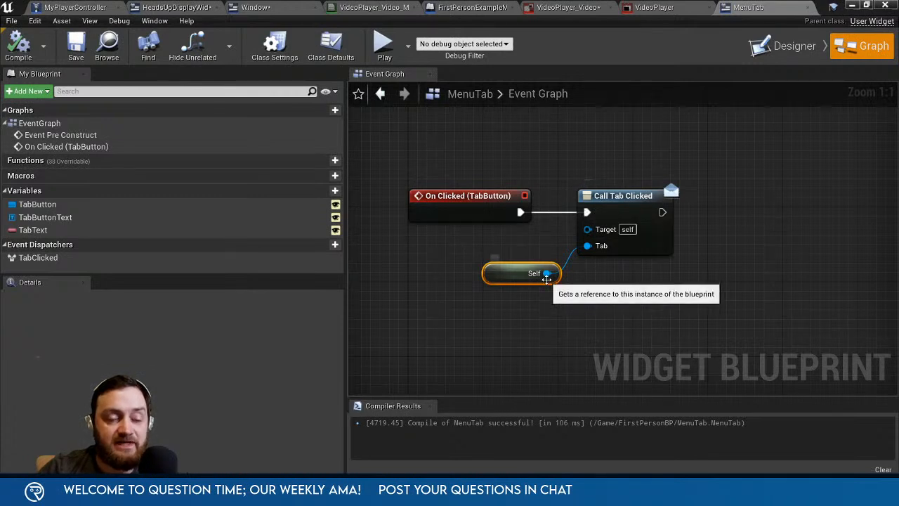
Make room between On Clicked and Call Tab Clicked and add a Get Parent node below the event.
right_drag(633, 332, 643, 264)
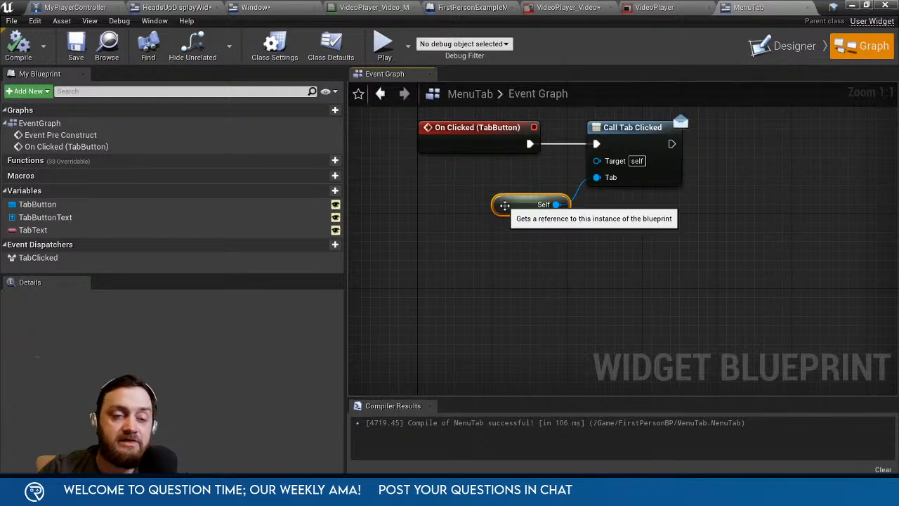
right_drag(505, 207, 589, 238)
drag(564, 177, 415, 180)
right_click(484, 248)
text(get)
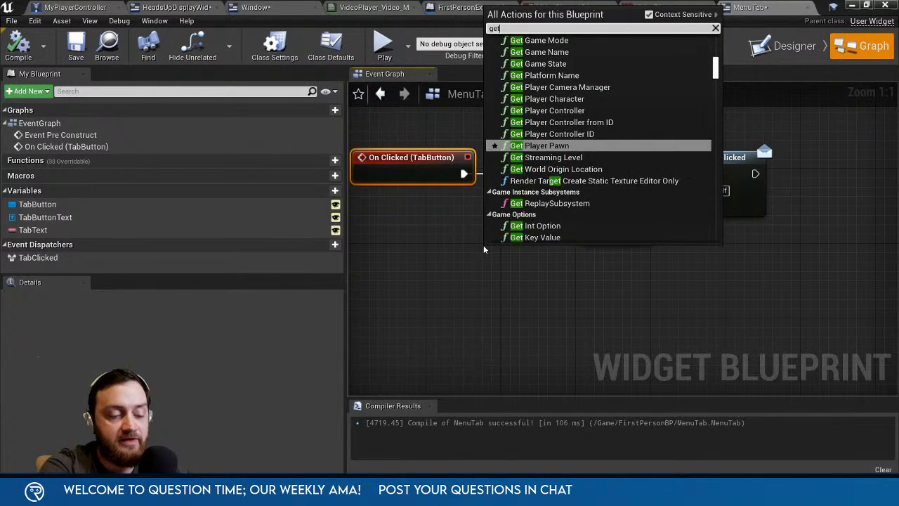
text( par)
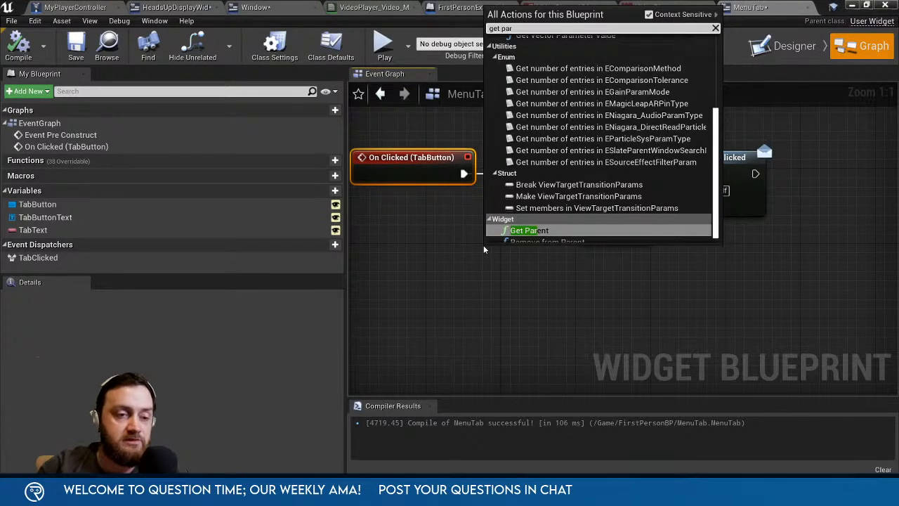
click(522, 231)
drag(523, 252, 387, 222)
drag(473, 249, 507, 233)
click(610, 199)
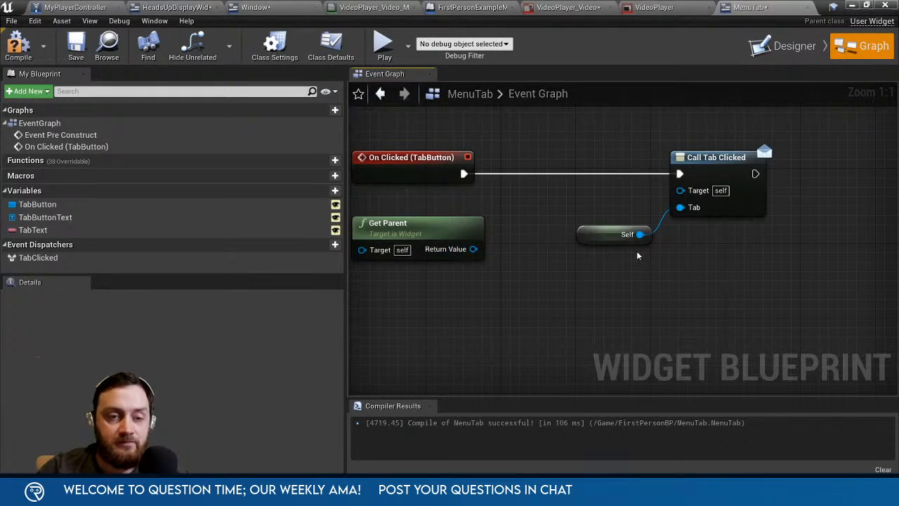
Delete the Self node and change TabClicked's Tab input type to Integer, moving Call Tab Clicked farther from the event.
click(604, 234)
key(Delete)
click(696, 178)
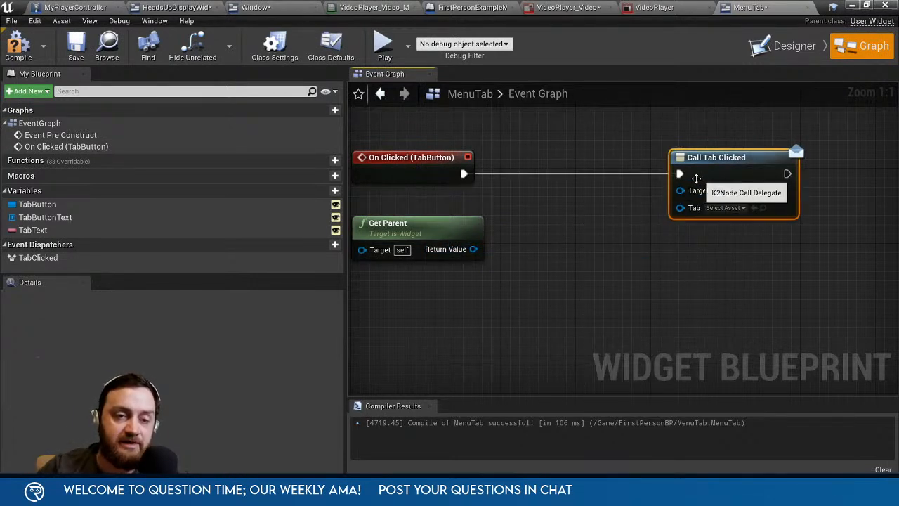
click(74, 260)
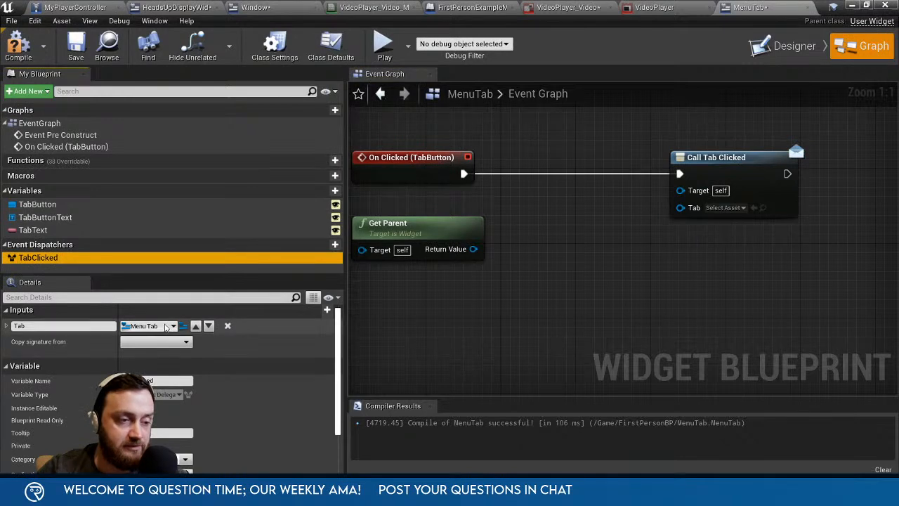
click(167, 327)
click(138, 117)
click(755, 170)
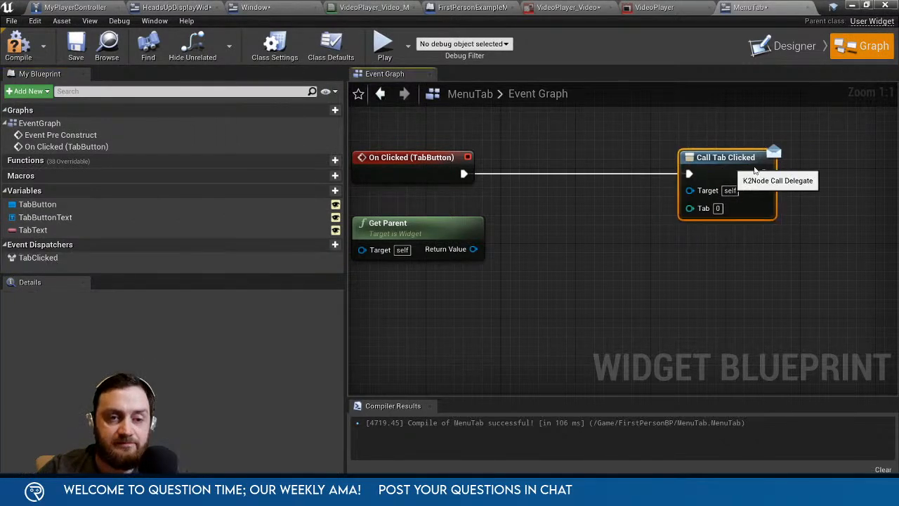
drag(755, 170, 879, 170)
Add a Get Child Index node that takes Get Parent's return value as its target.
drag(415, 230, 398, 231)
right_drag(480, 253, 582, 242)
mouse_move(535, 216)
mouse_down()
mouse_move(543, 217)
mouse_move(534, 217)
mouse_up()
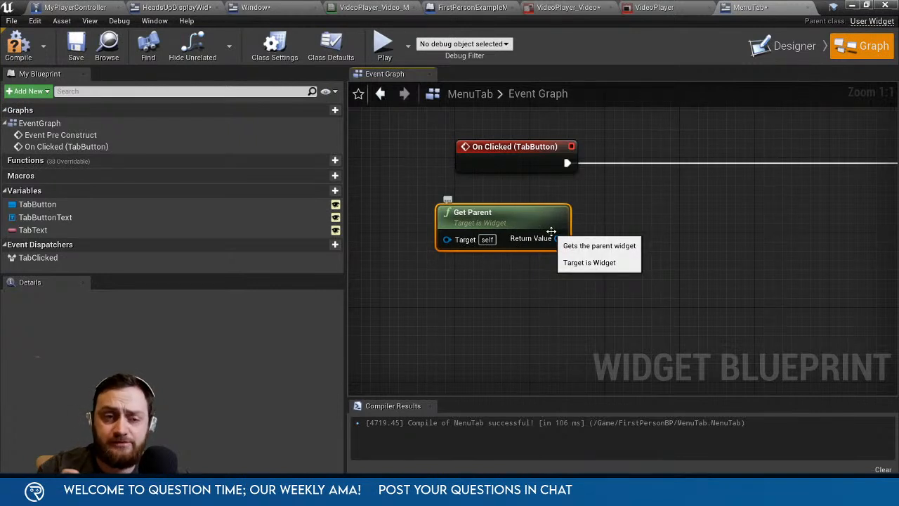
drag(556, 238, 594, 251)
text(ge)
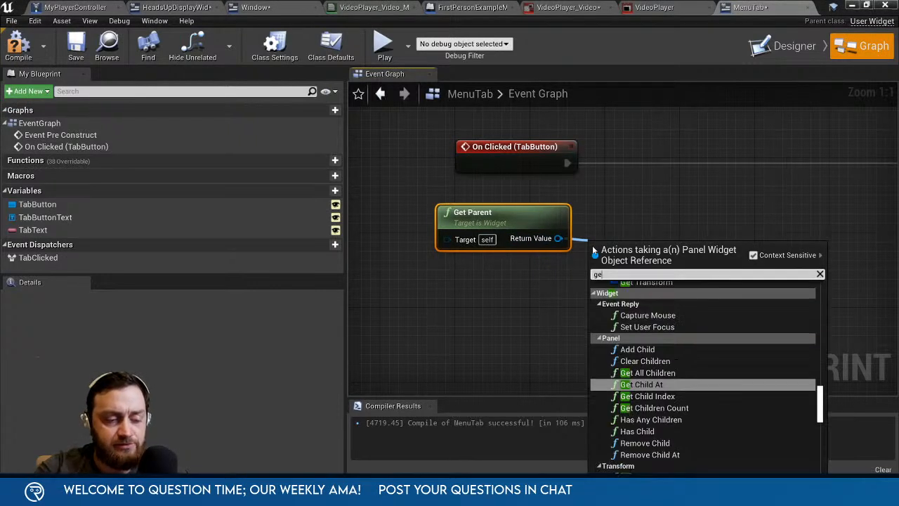
text(t child)
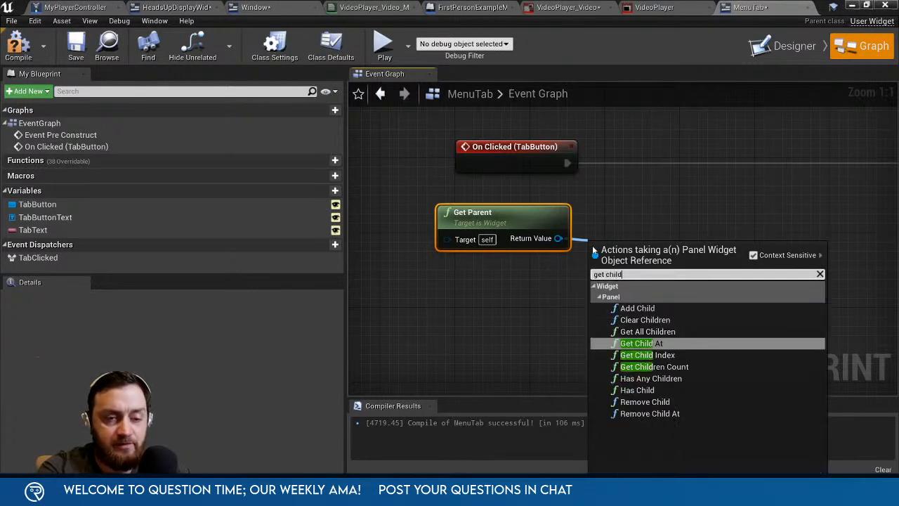
click(674, 355)
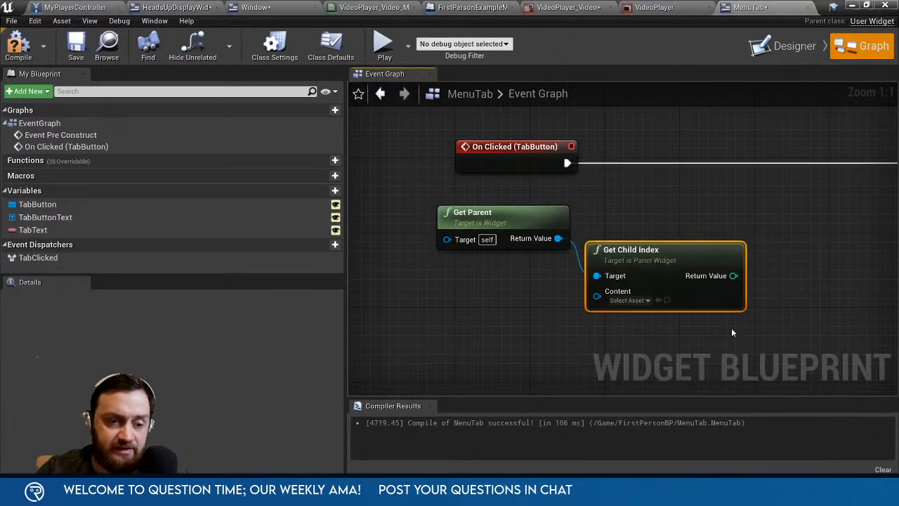
drag(654, 271, 682, 252)
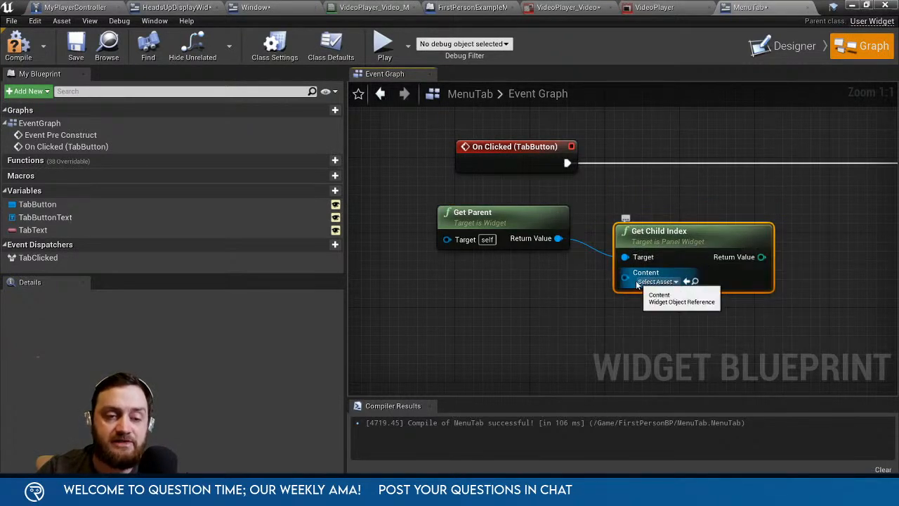
Connect Self to Get Child Index's Content, pass its return value to Call Tab Clicked's Tab input, and compile MenuTab.
drag(637, 284, 474, 297)
text(self)
key(Return)
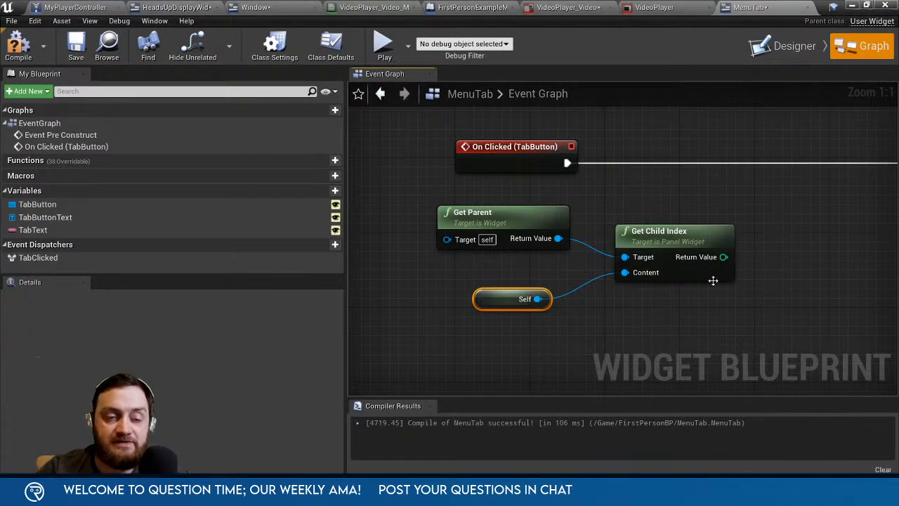
right_drag(713, 281, 606, 281)
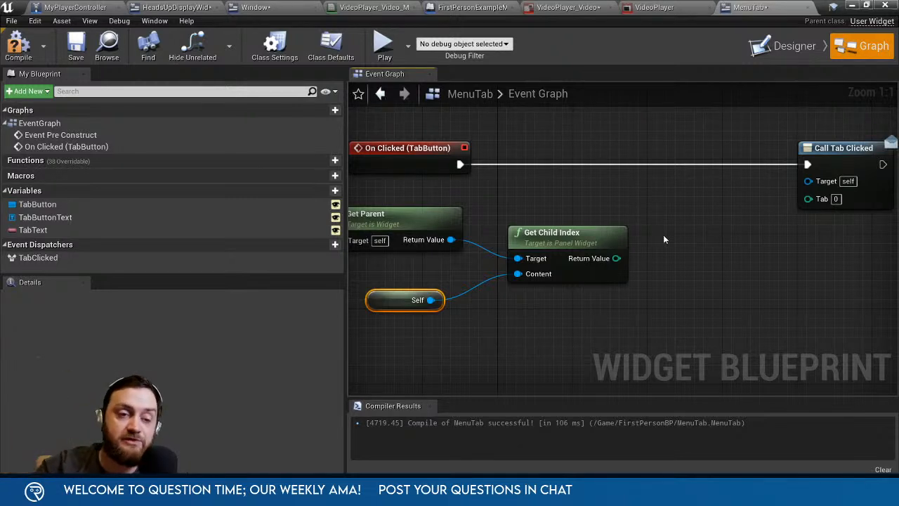
drag(616, 258, 808, 198)
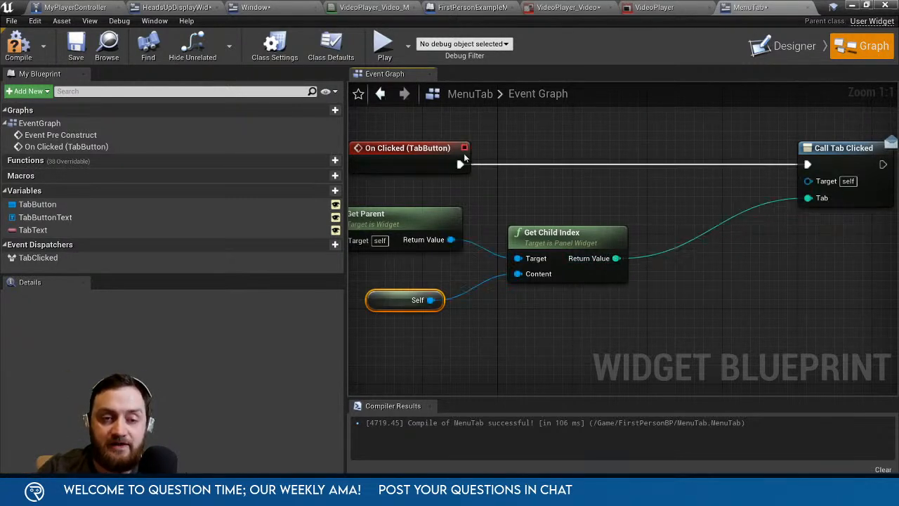
click(21, 48)
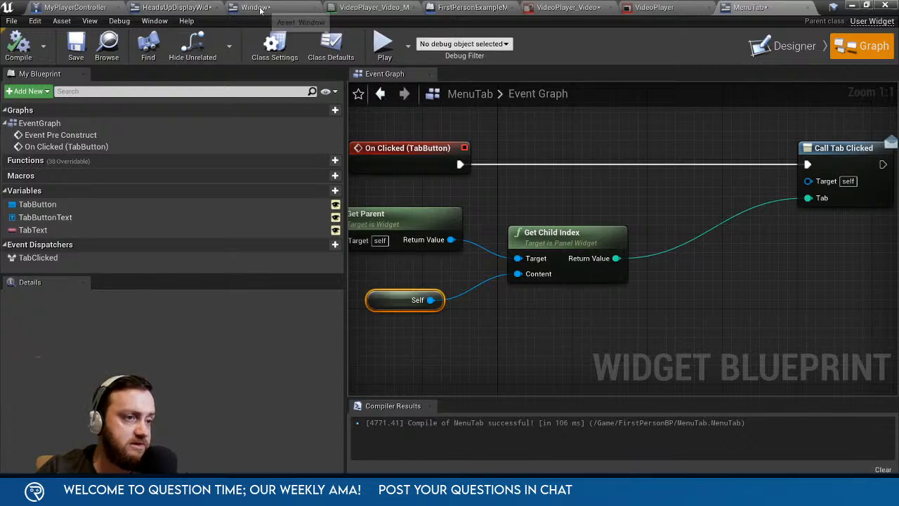
Examine how the tab buttons sit inside the Horizontal Box in HeadsUpDisplayWidget's hierarchy, compared with MenuTab's Get Parent logic.
click(172, 7)
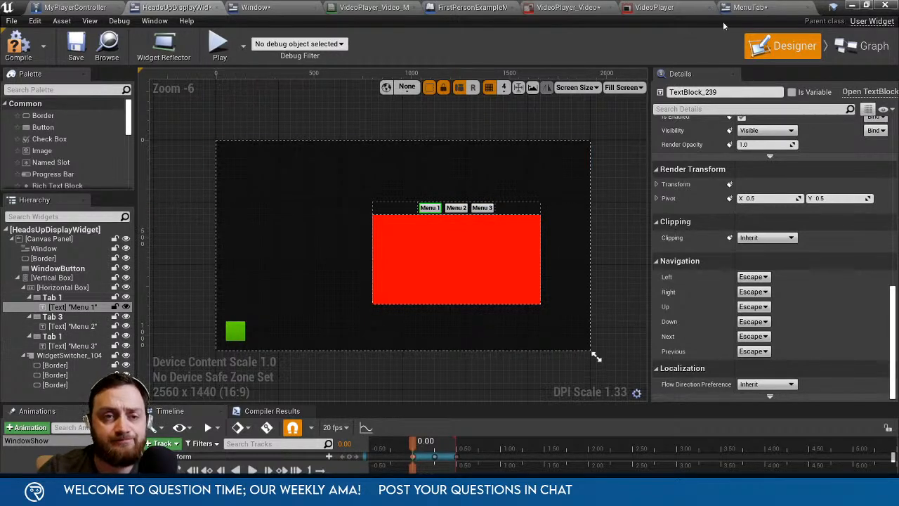
click(744, 7)
click(397, 215)
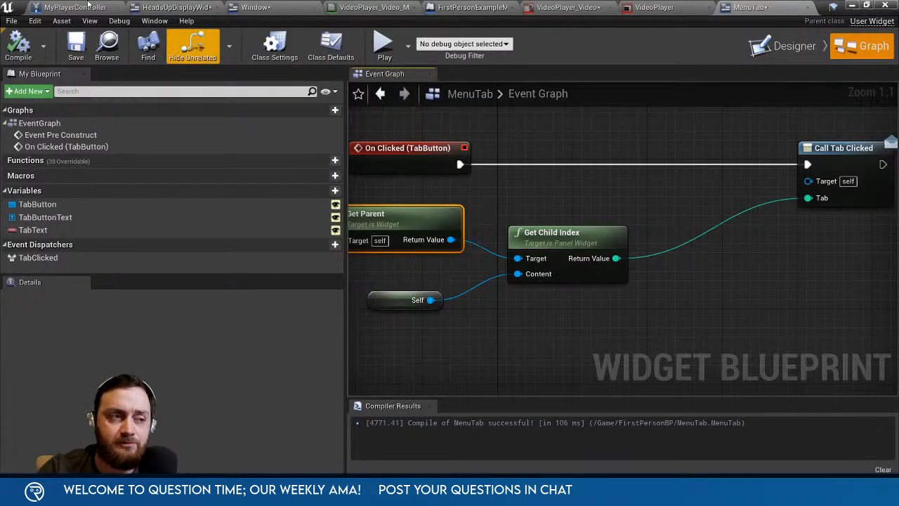
click(254, 7)
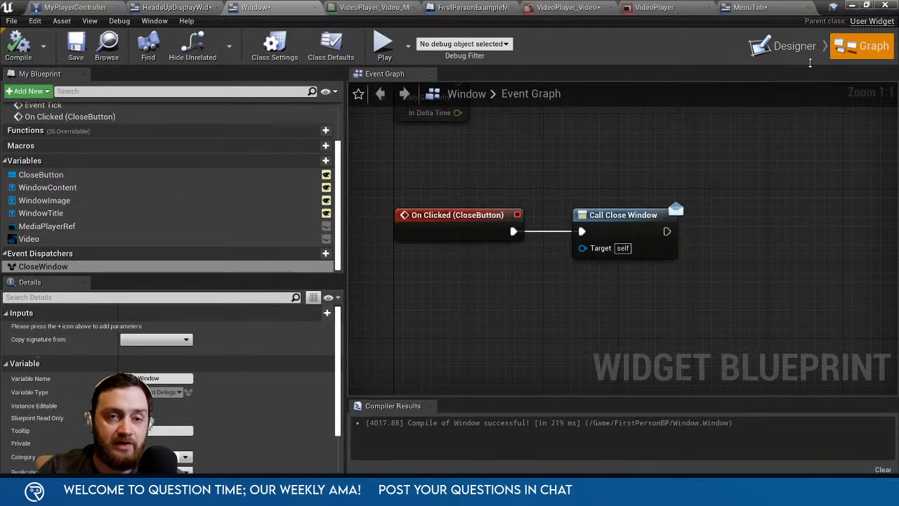
click(175, 7)
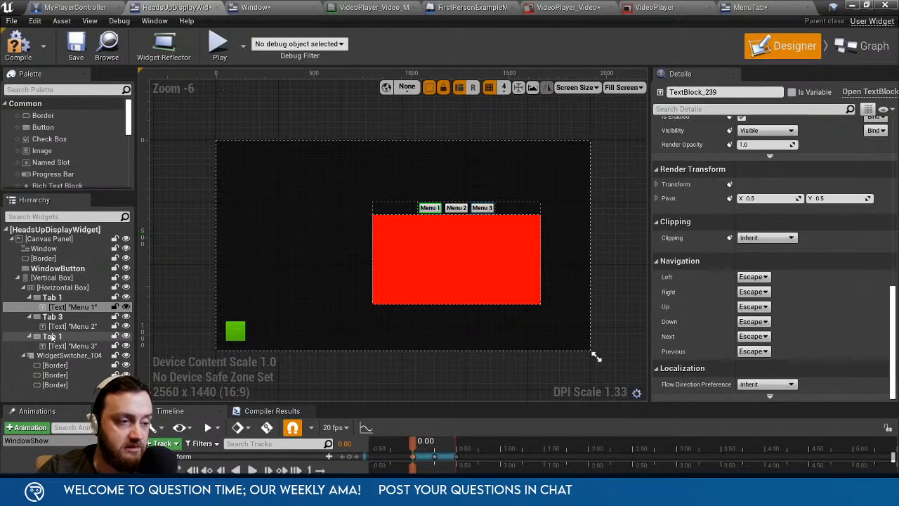
click(51, 297)
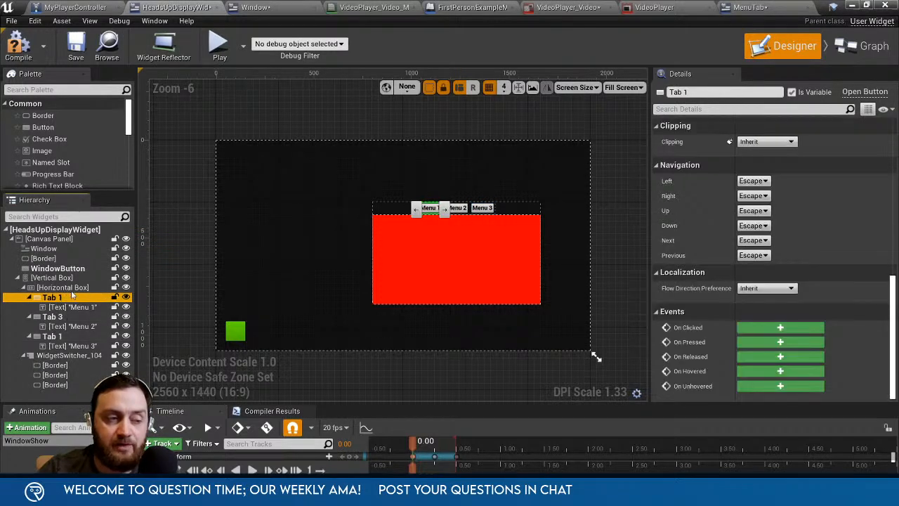
click(63, 287)
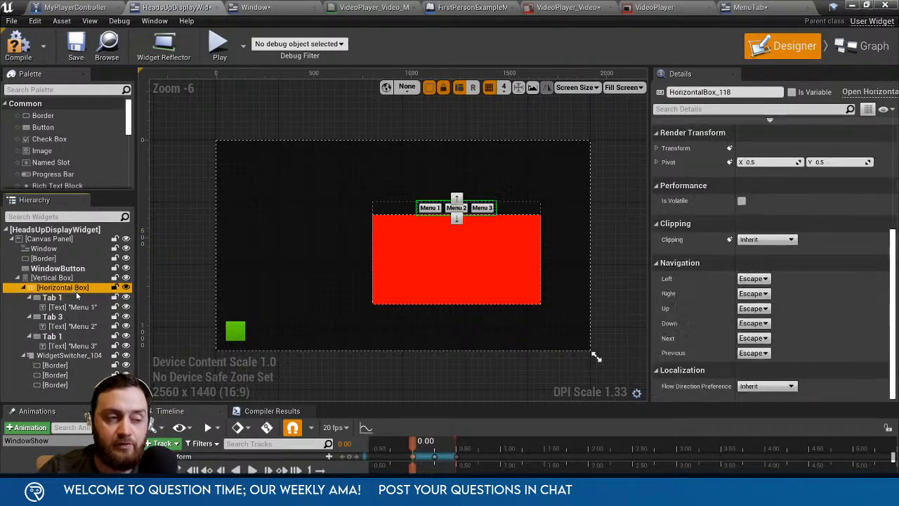
Return to the MenuTab event graph and save the widget.
click(764, 7)
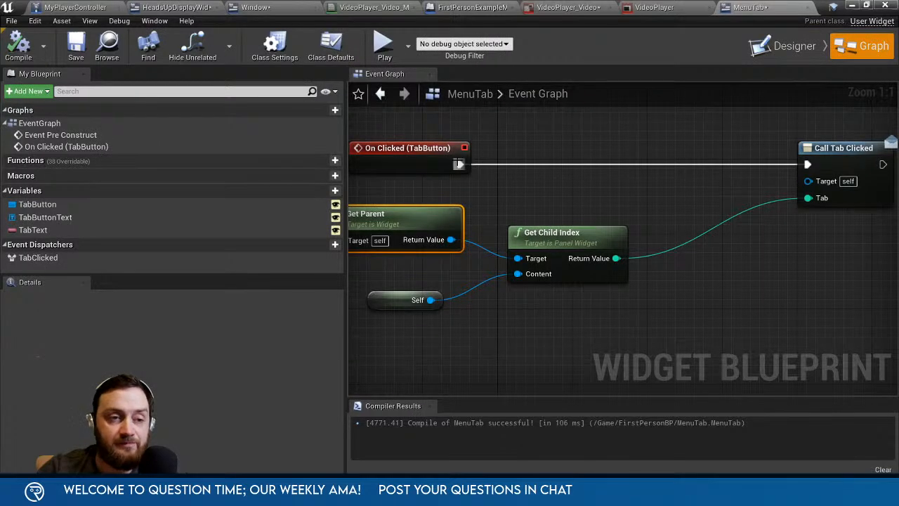
click(75, 59)
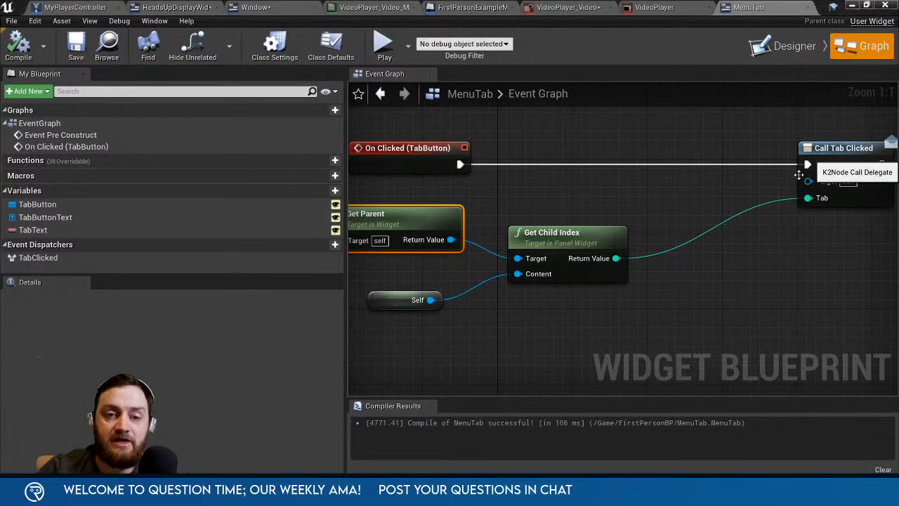
Delete the three old tab buttons from the Horizontal Box in HeadsUpDisplayWidget.
click(654, 7)
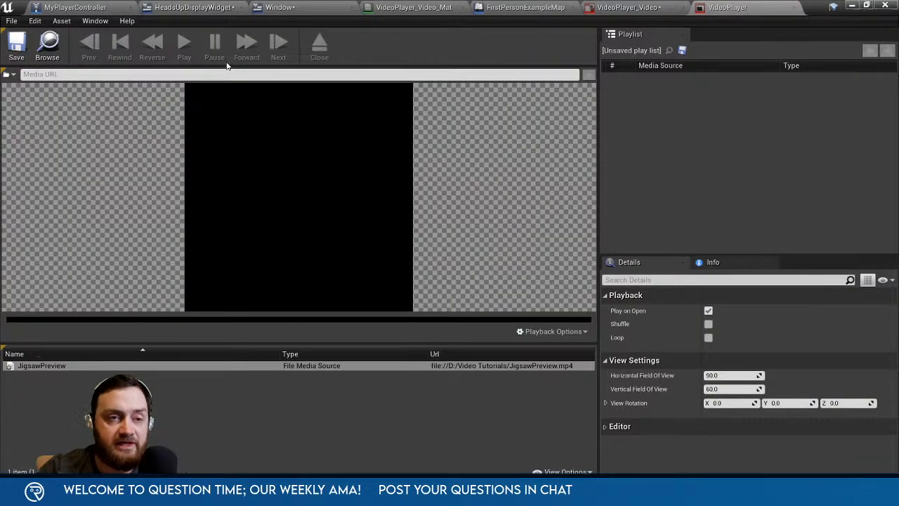
click(188, 8)
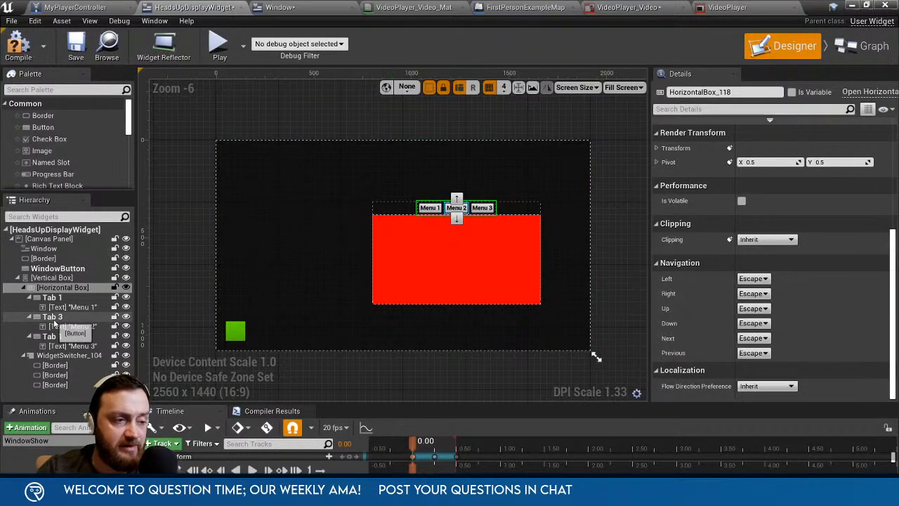
click(51, 297)
shift+click(65, 336)
key(Delete)
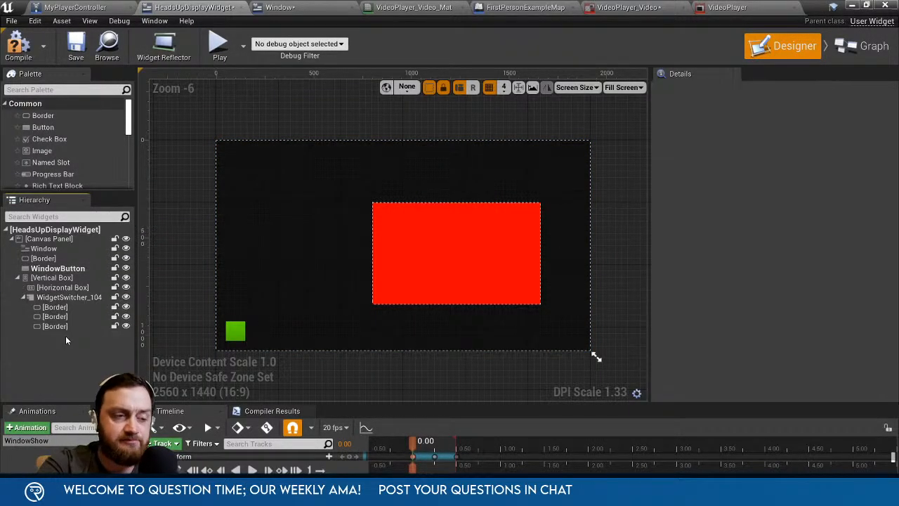
Place a user-created Menu Tab inside the Horizontal Box and set its Tab Text to Home.
drag(127, 113, 128, 172)
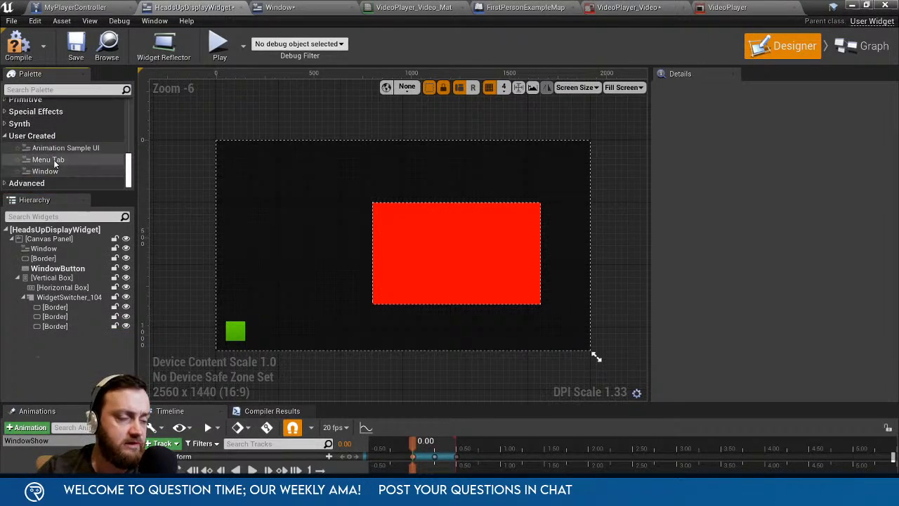
drag(56, 160, 96, 250)
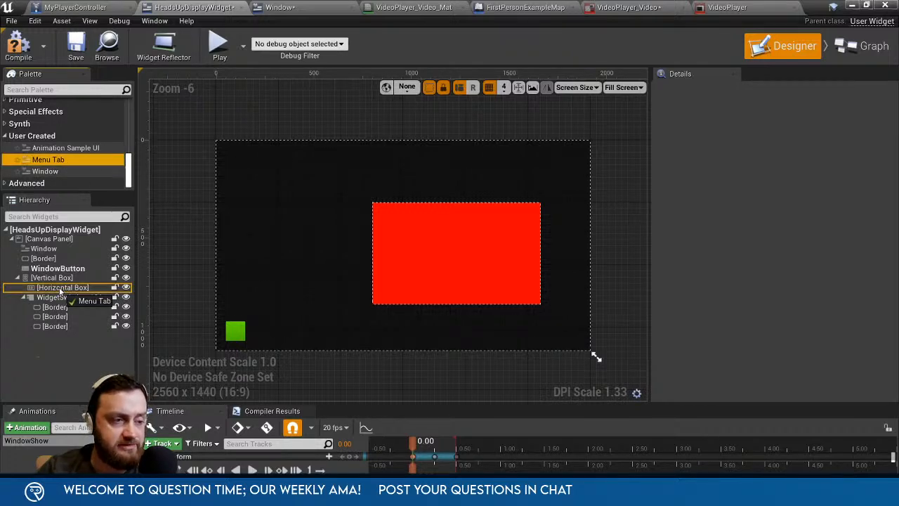
drag(61, 291, 62, 291)
click(68, 300)
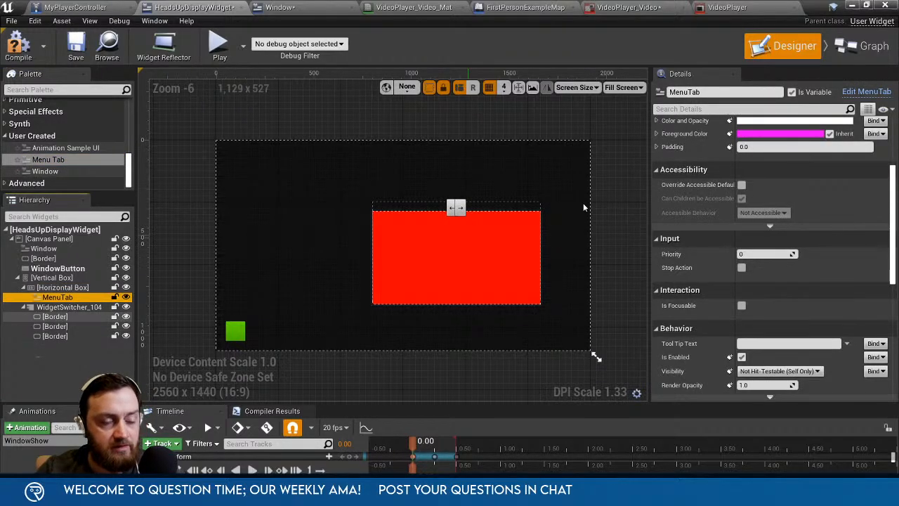
scroll(732, 231, down, 3)
click(761, 195)
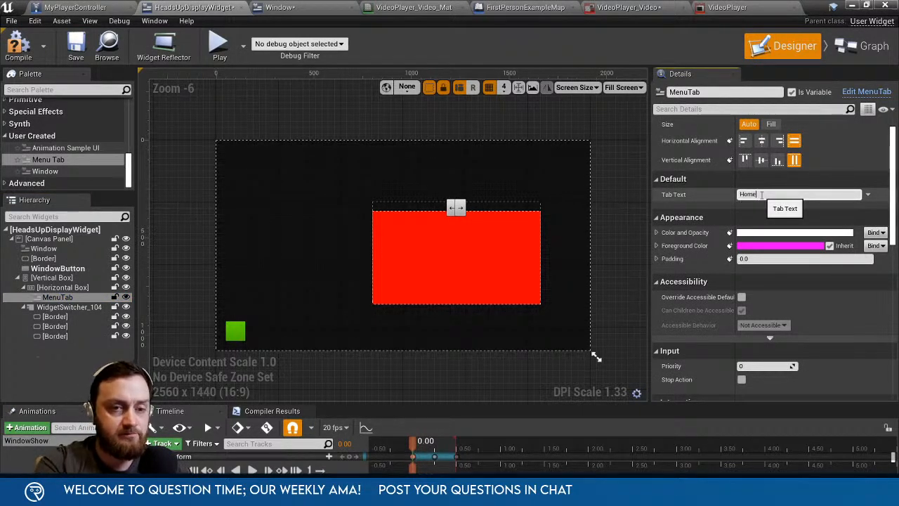
key(Return)
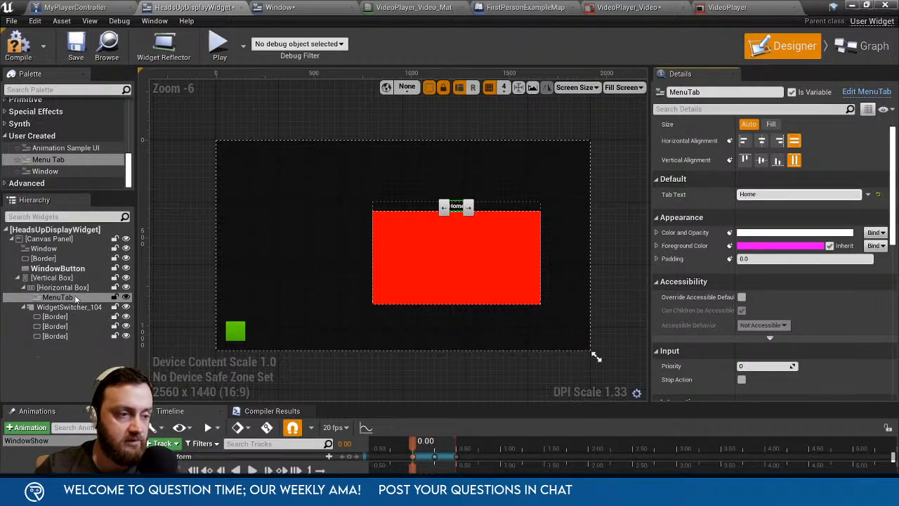
Duplicate the Home tab and set the copy's Tab Text to Player Inventory.
click(76, 298)
key(ctrl+d)
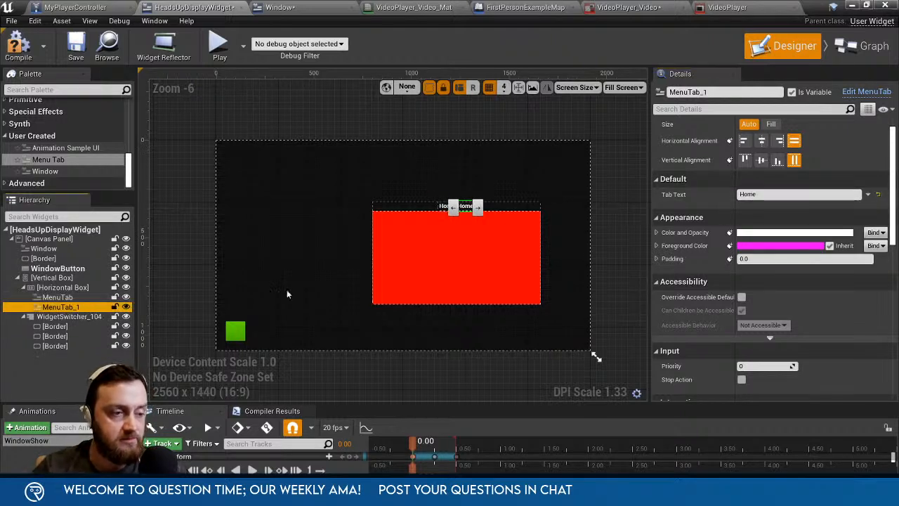
click(799, 194)
text(Pl)
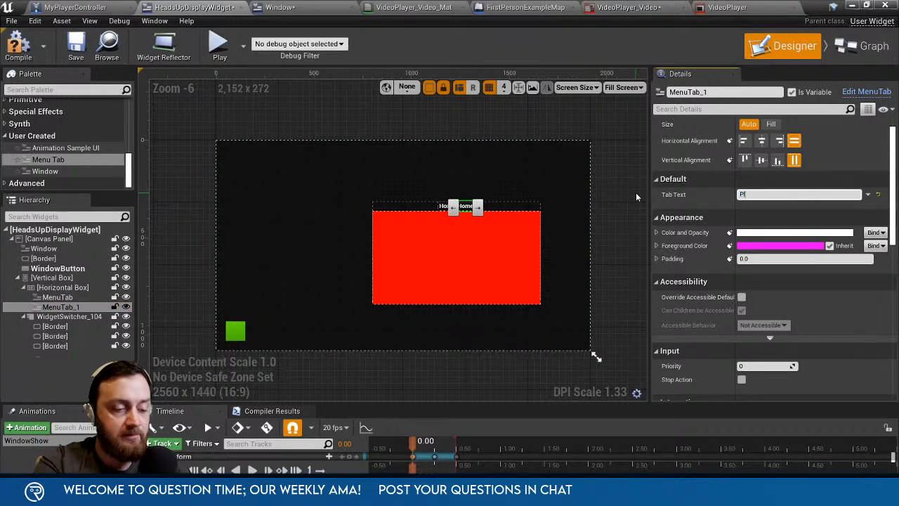
text(ayer Inventory)
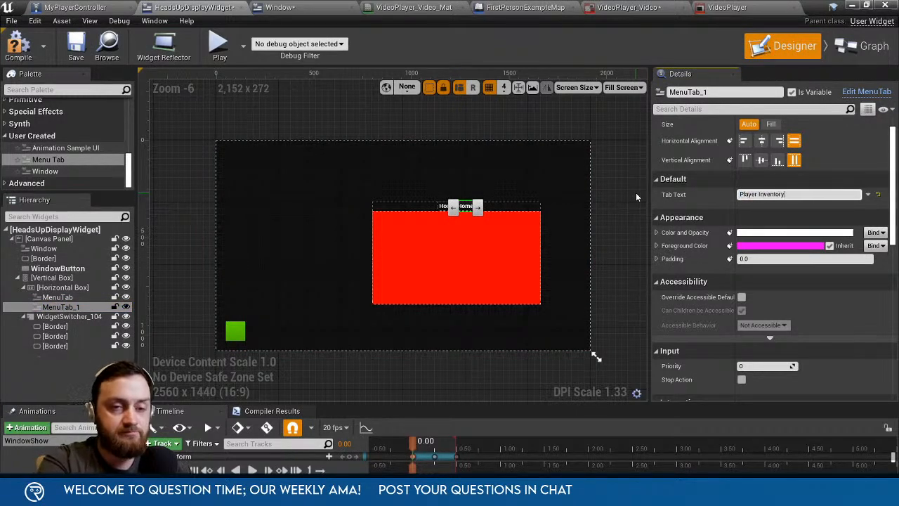
key(Return)
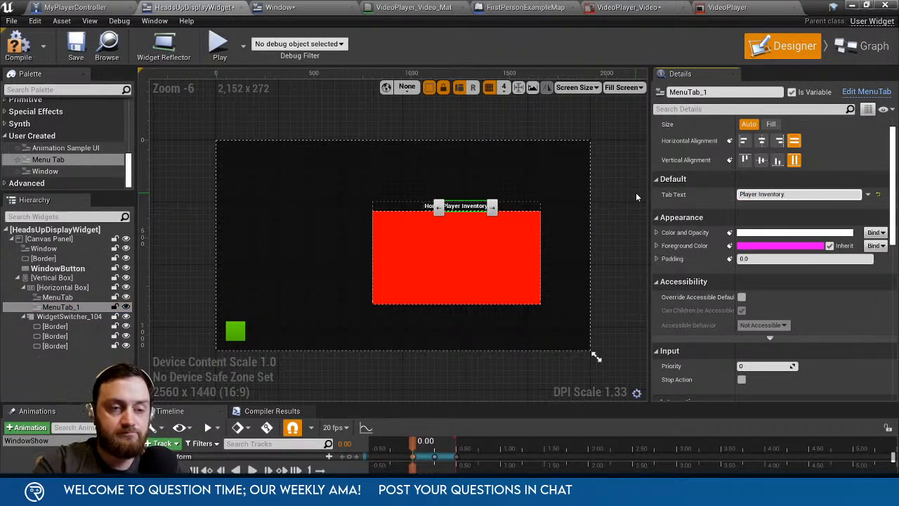
Duplicate the Player Inventory tab and set the copy's Tab Text to Options.
click(77, 298)
click(79, 307)
key(ctrl+d)
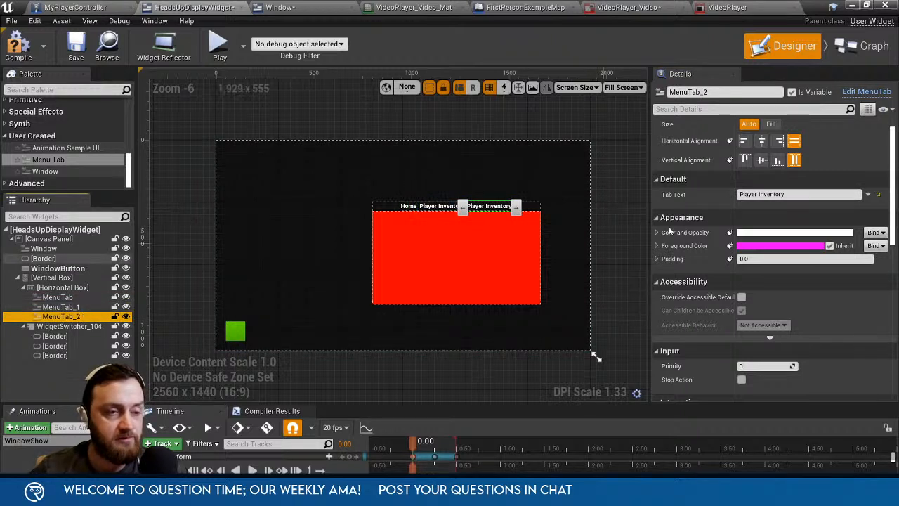
click(673, 196)
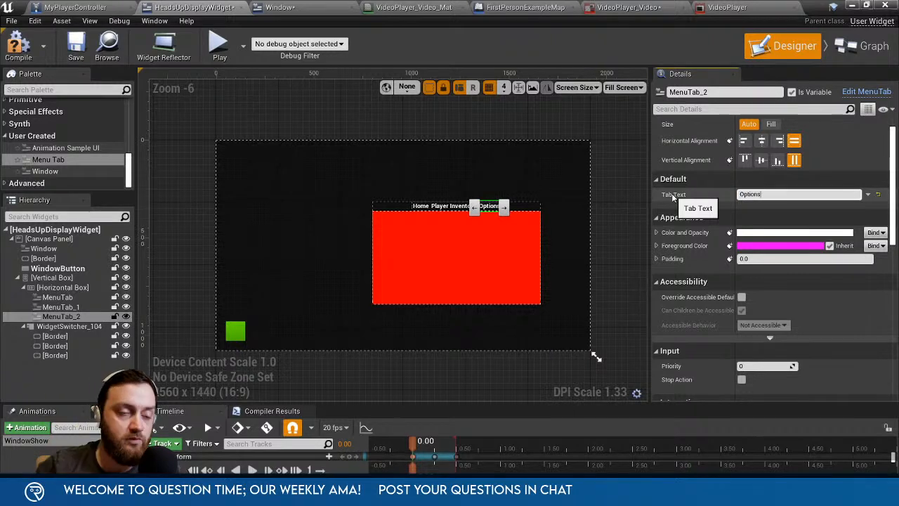
Open the MenuTab widget for editing, set its root's left and right padding to 10, and compile it.
click(77, 299)
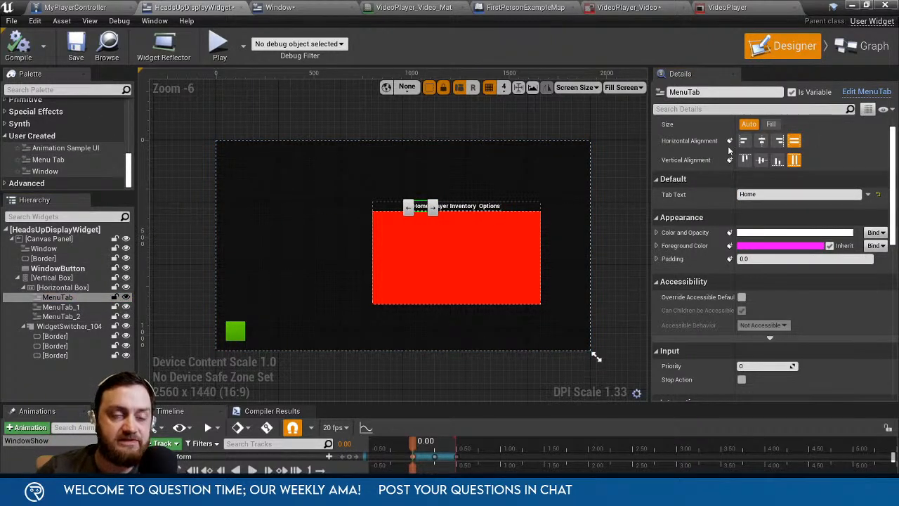
scroll(494, 230, up, 3)
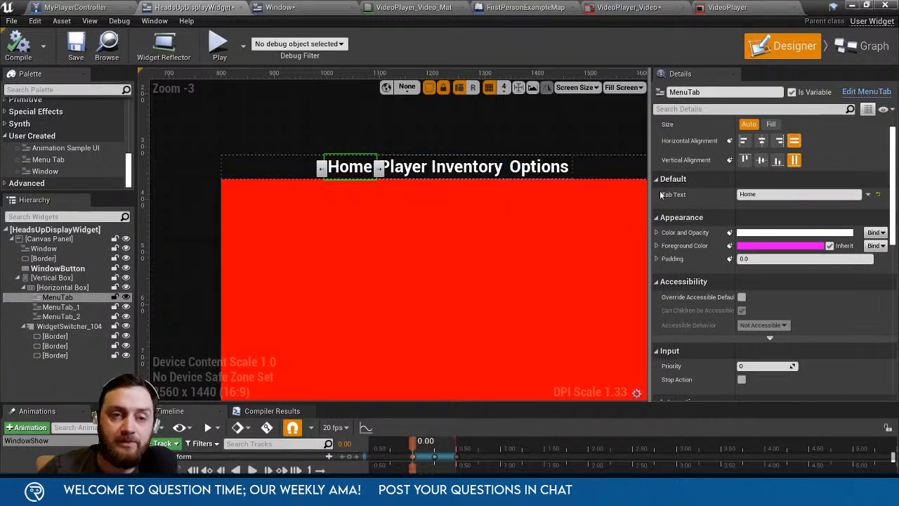
click(871, 92)
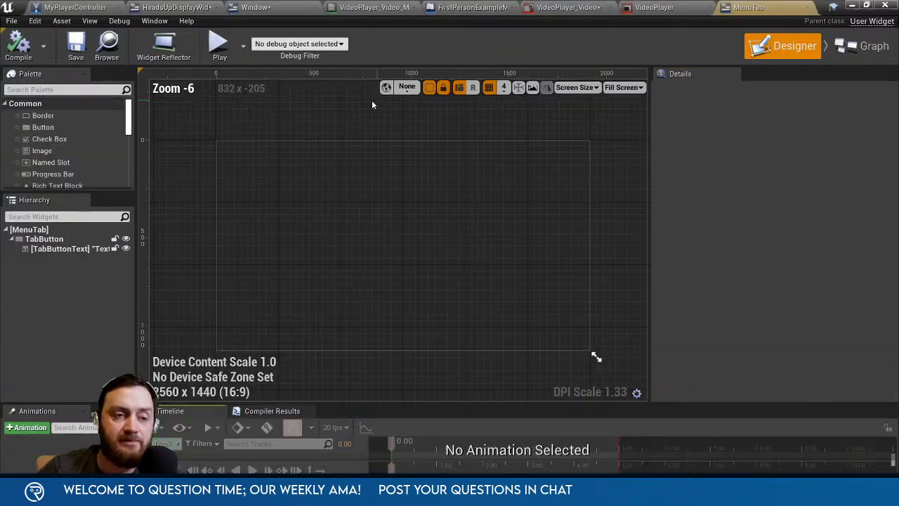
click(28, 231)
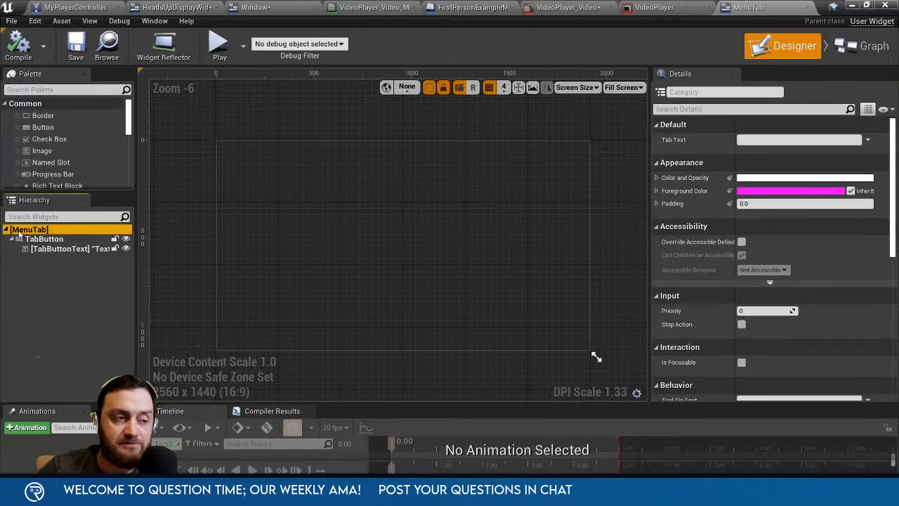
click(769, 204)
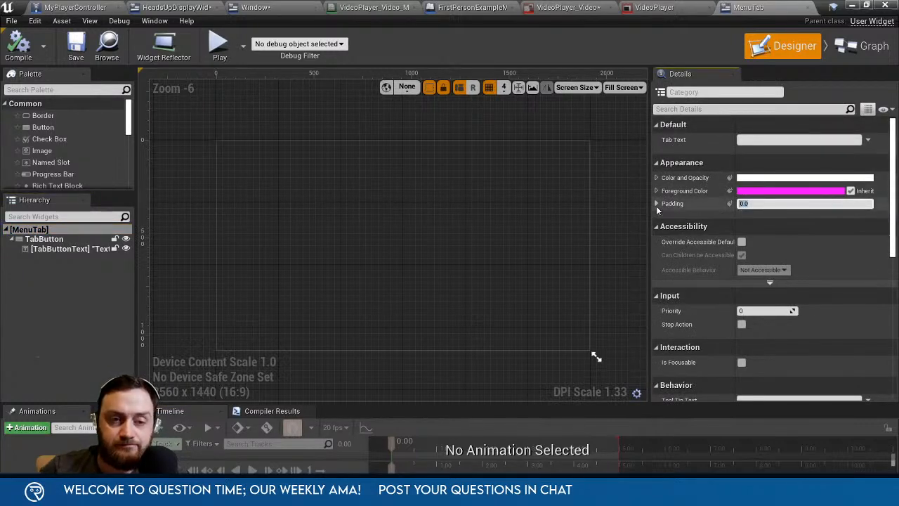
click(656, 204)
click(748, 217)
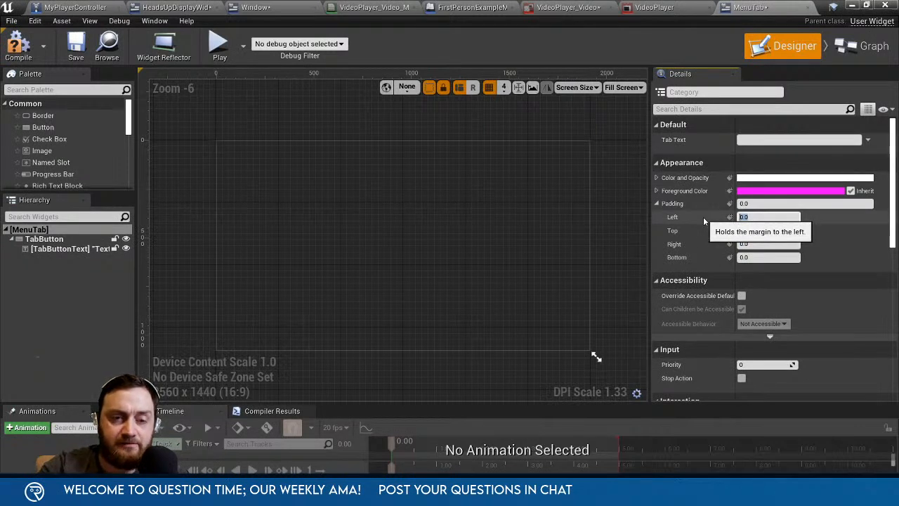
text(10)
key(Return)
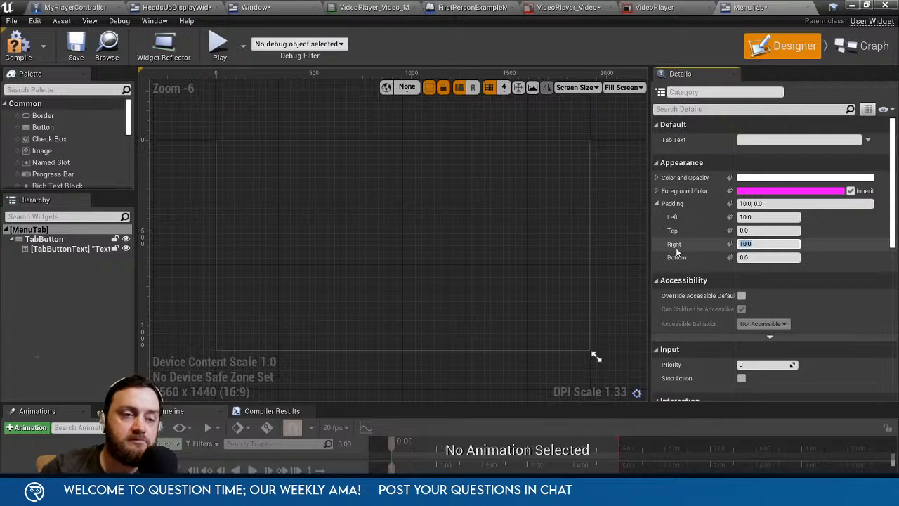
click(18, 47)
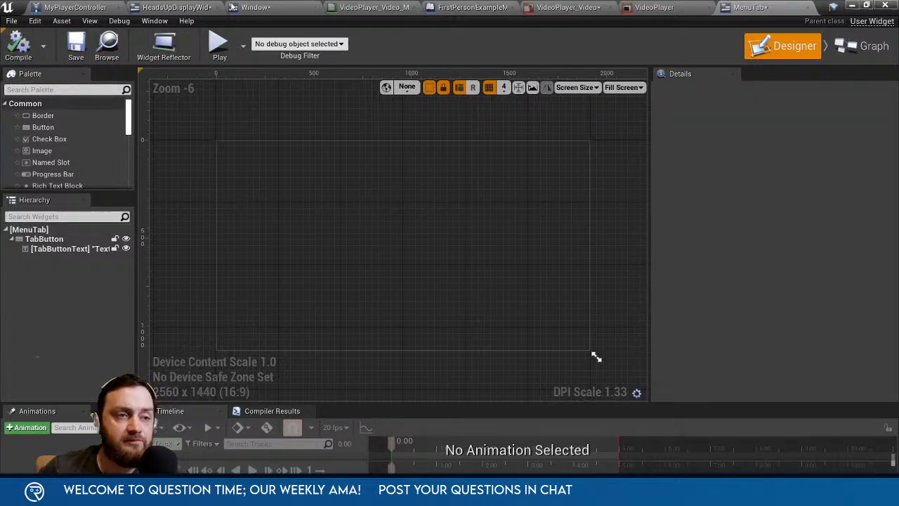
Reset the Padding of the Home, Player Inventory and Options tabs in HeadsUpDisplayWidget to MenuTab's default.
click(208, 8)
click(76, 297)
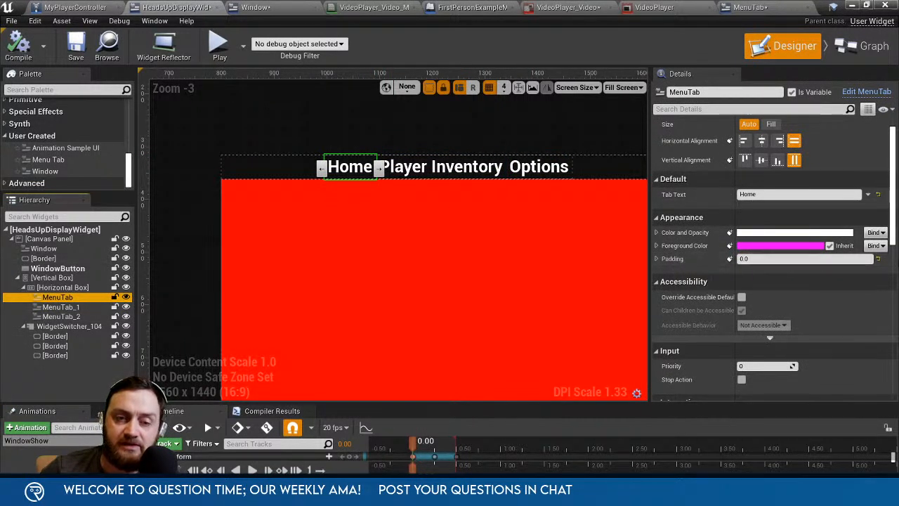
click(877, 260)
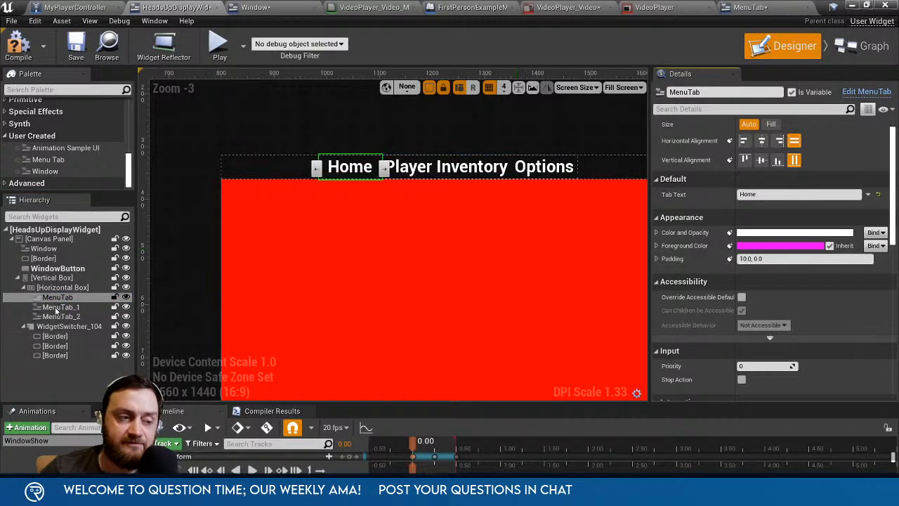
click(444, 168)
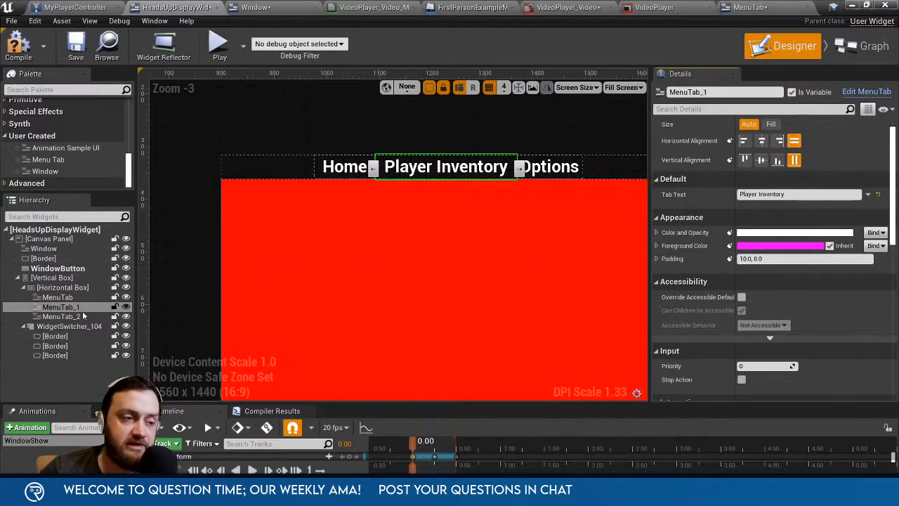
click(550, 167)
click(878, 259)
scroll(540, 285, down, 2)
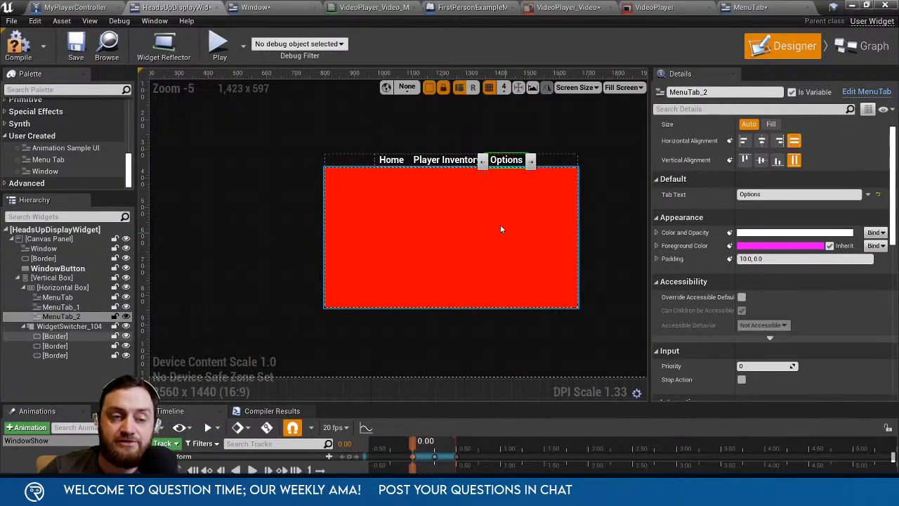
Add a Tab Clicked event for the Home tab to HeadsUpDisplayWidget's event graph.
click(393, 160)
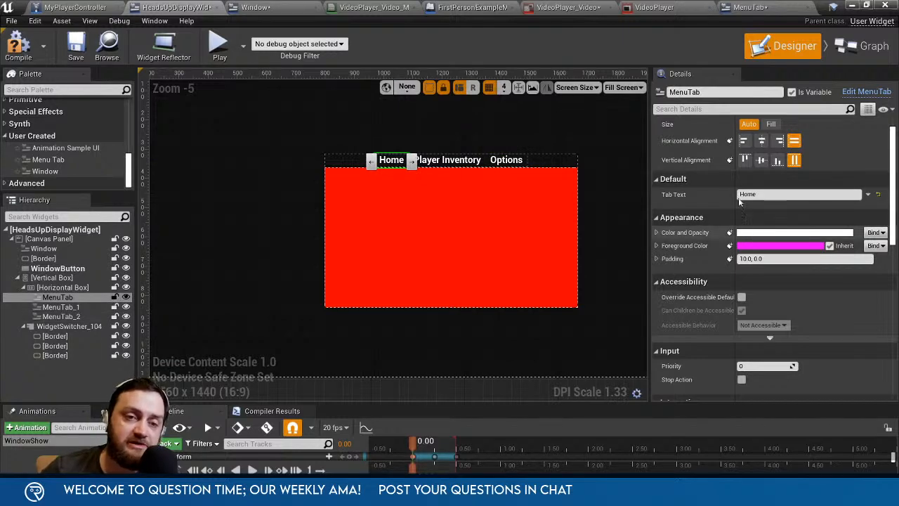
scroll(739, 267, down, 10)
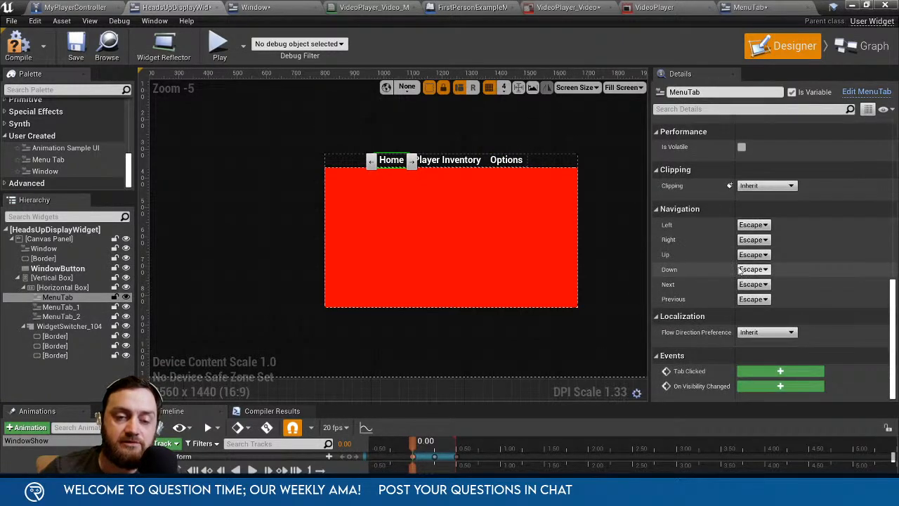
click(780, 370)
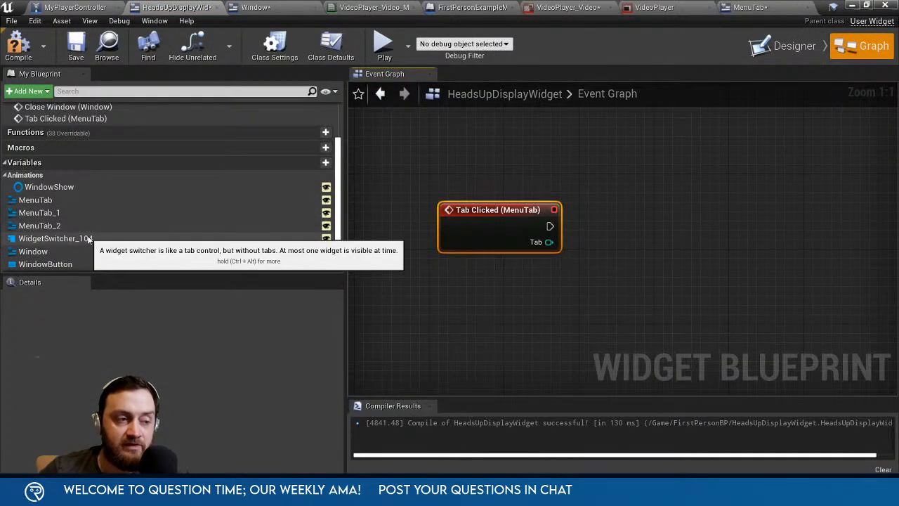
Place a WidgetSwitcher_104 reference below the Tab Clicked event and add a Set Active Widget Index node targeting it.
drag(56, 238, 437, 281)
click(480, 292)
drag(521, 287, 631, 240)
text(set active)
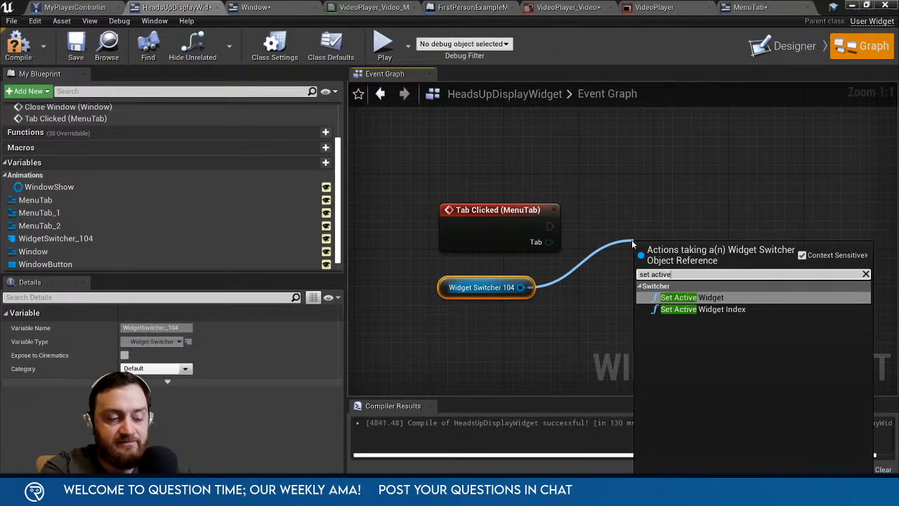
key(Down)
key(Return)
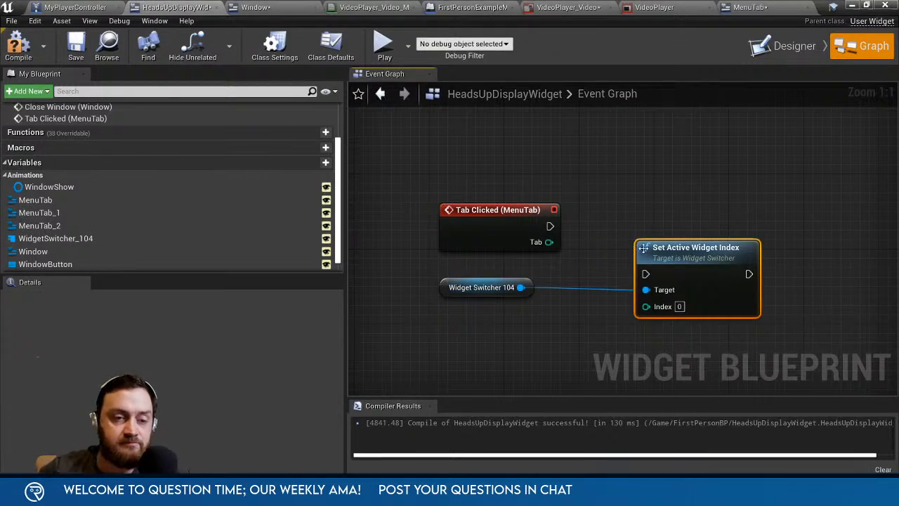
Connect the Tab Clicked (MenuTab) event's execution and Tab outputs to Set Active Widget Index's execution and Index inputs, and compile the widget.
drag(645, 274, 550, 227)
drag(549, 241, 646, 306)
drag(674, 253, 665, 206)
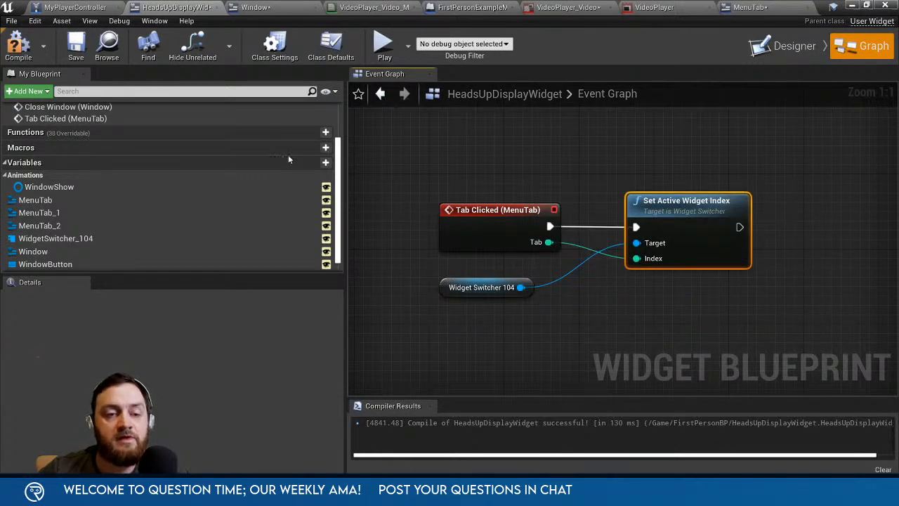
click(36, 48)
Add a Tab Clicked event for MenuTab_1, the Player Inventory tab, and place it below the MenuTab event's nodes.
click(790, 47)
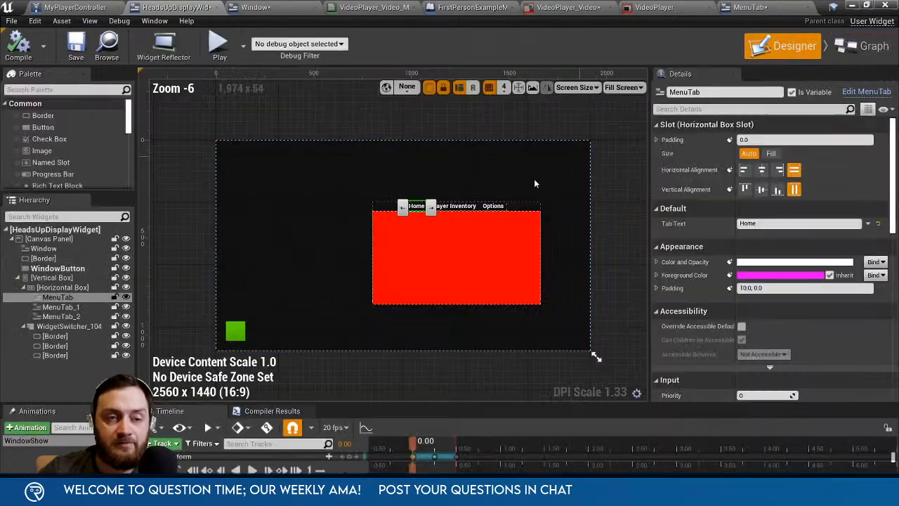
scroll(745, 317, down, 4)
scroll(743, 318, down, 8)
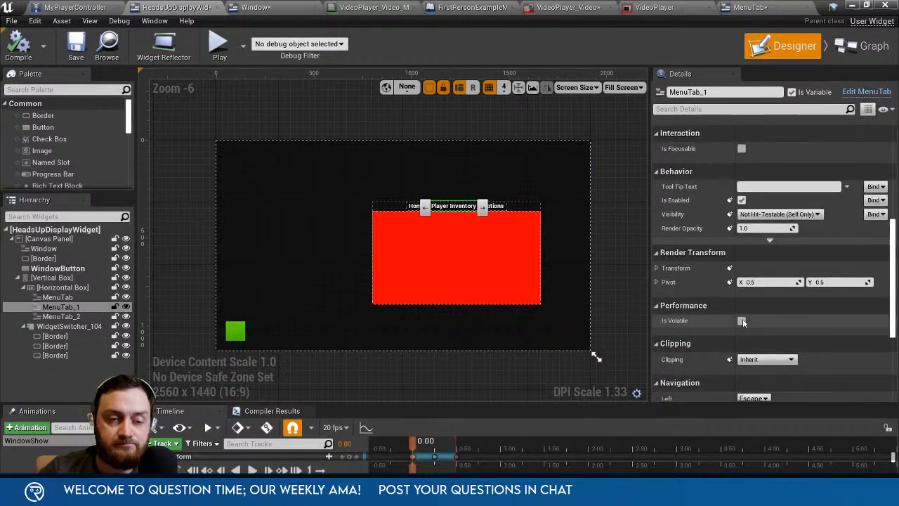
click(764, 372)
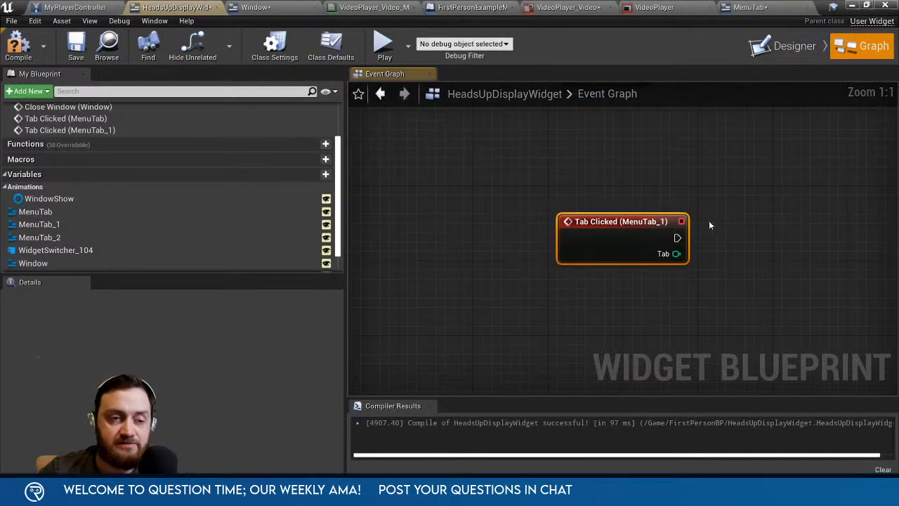
right_drag(708, 224, 669, 302)
drag(588, 316, 565, 241)
Duplicate the Widget Switcher 104 and Set Active Widget Index nodes, connecting the copy's execution and Index inputs to the Tab Clicked (MenuTab_1) event.
right_drag(597, 210, 593, 252)
drag(723, 221, 597, 167)
key(ctrl+c)
key(ctrl+v)
drag(848, 225, 710, 304)
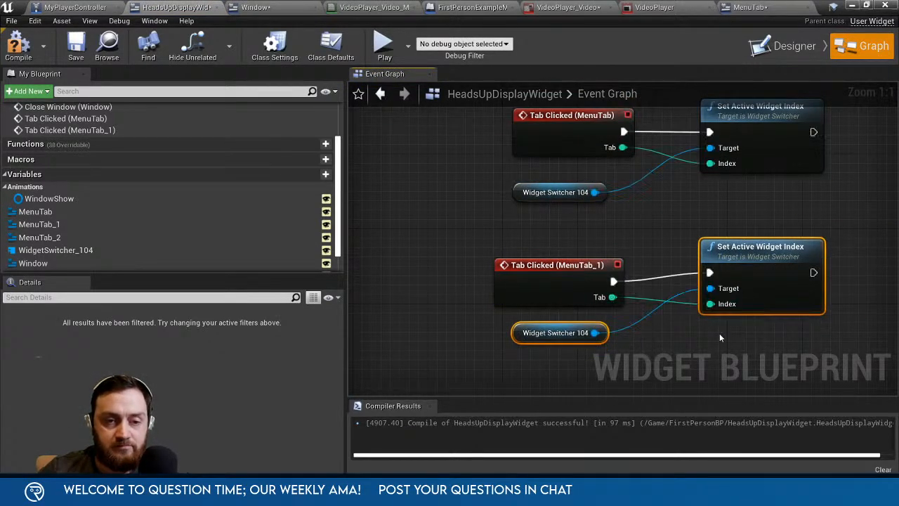
Paste another Widget Switcher 104 and Set Active Widget Index pair below the MenuTab_1 nodes, and return to the widget's layout design.
right_drag(719, 334, 706, 227)
key(ctrl+v)
drag(822, 262, 757, 292)
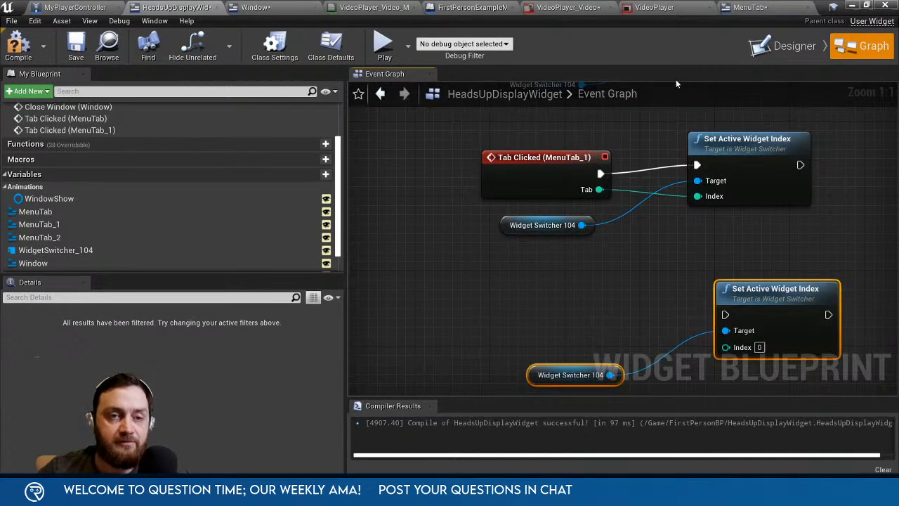
click(783, 45)
click(486, 206)
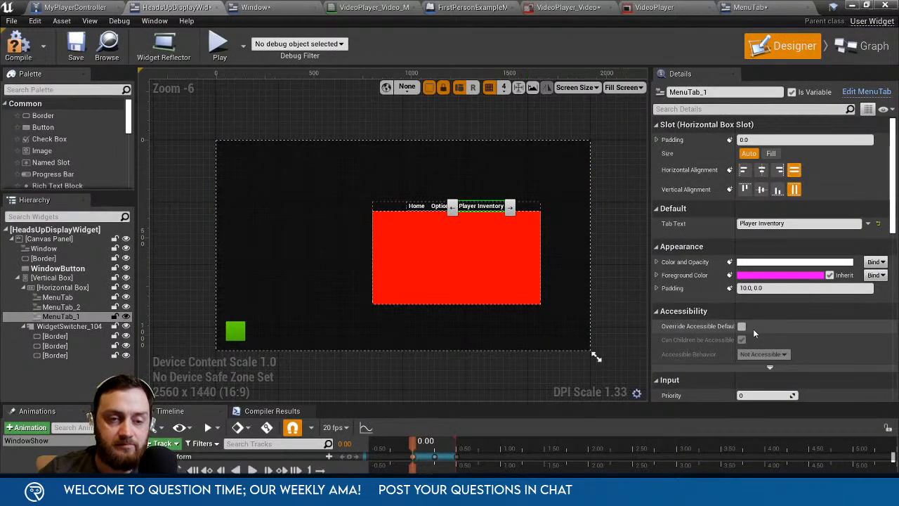
scroll(753, 328, down, 3)
click(563, 269)
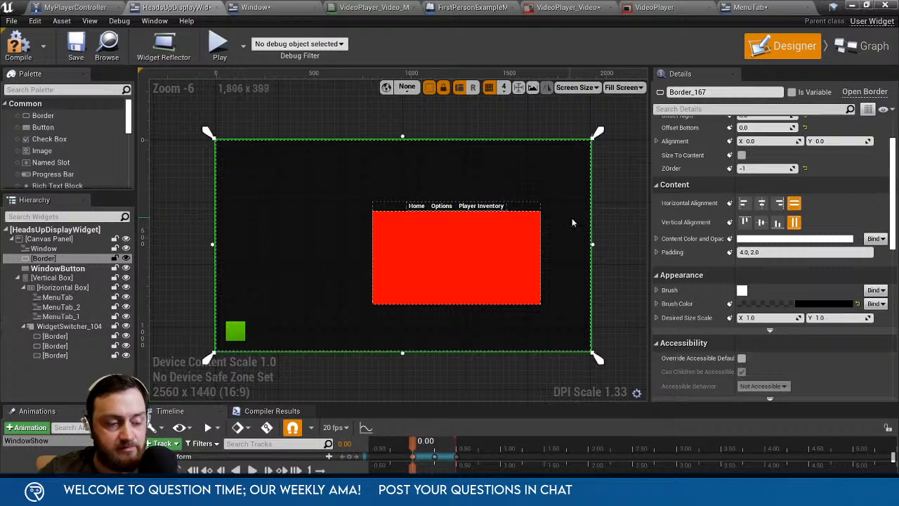
key(ctrl+z)
Add a Tab Clicked event for MenuTab_2, the Options tab, and place it beside the unconnected Set Active Widget Index node.
scroll(789, 308, down, 6)
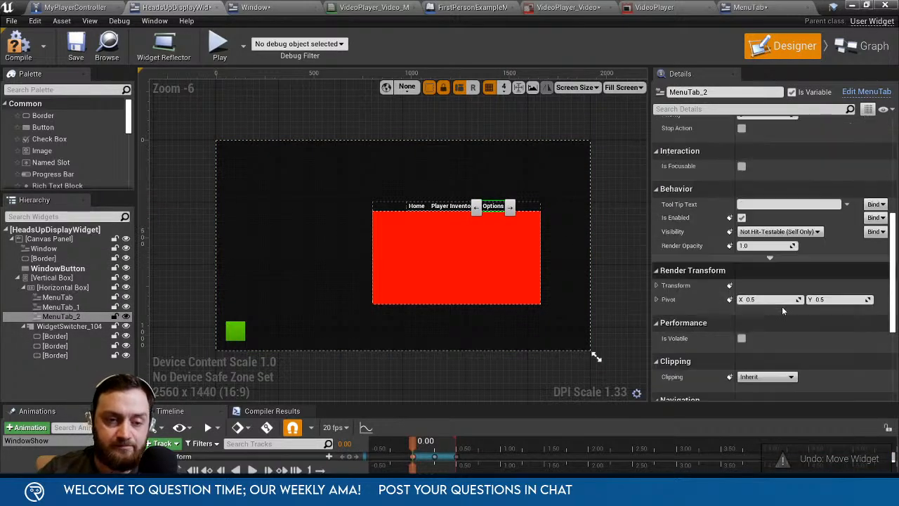
click(830, 321)
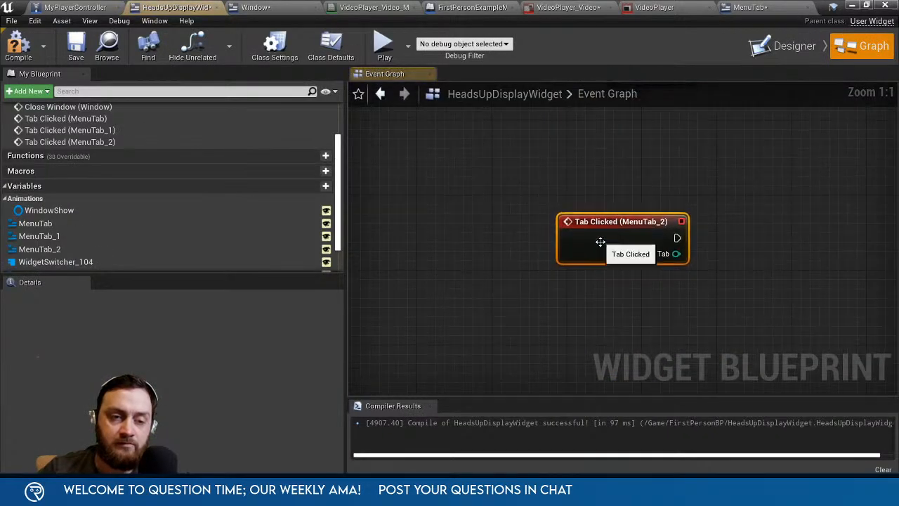
drag(600, 241, 598, 120)
right_drag(679, 213, 634, 374)
drag(570, 285, 588, 183)
Connect the Tab Clicked (MenuTab_2) event's execution and Tab outputs to its Set Active Widget Index node, and compile and save the widget.
drag(651, 172, 758, 174)
drag(759, 204, 651, 189)
scroll(636, 257, down, 3)
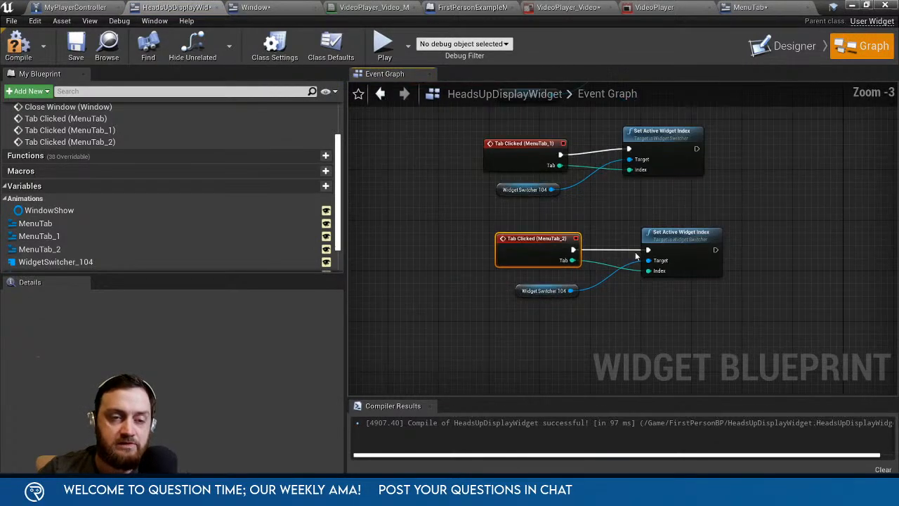
click(19, 45)
click(75, 46)
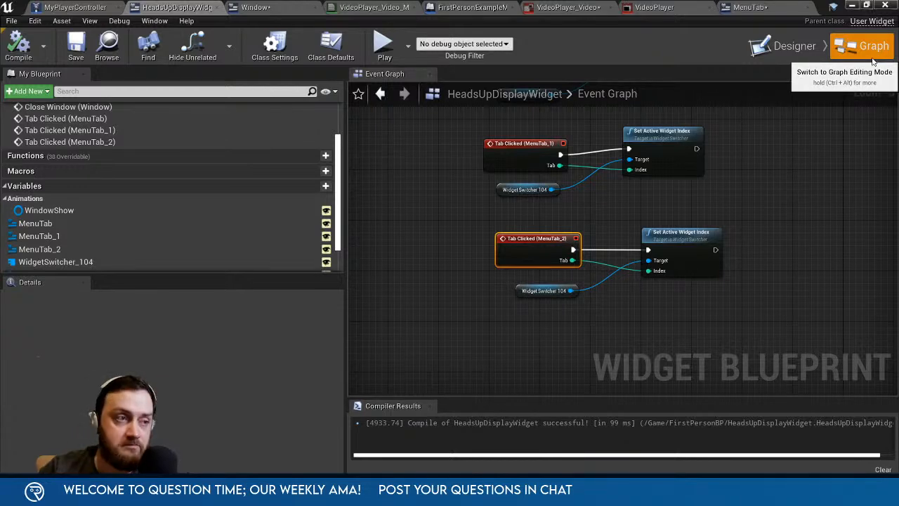
Switch to the level editor and play the level in the viewport.
click(852, 5)
click(700, 48)
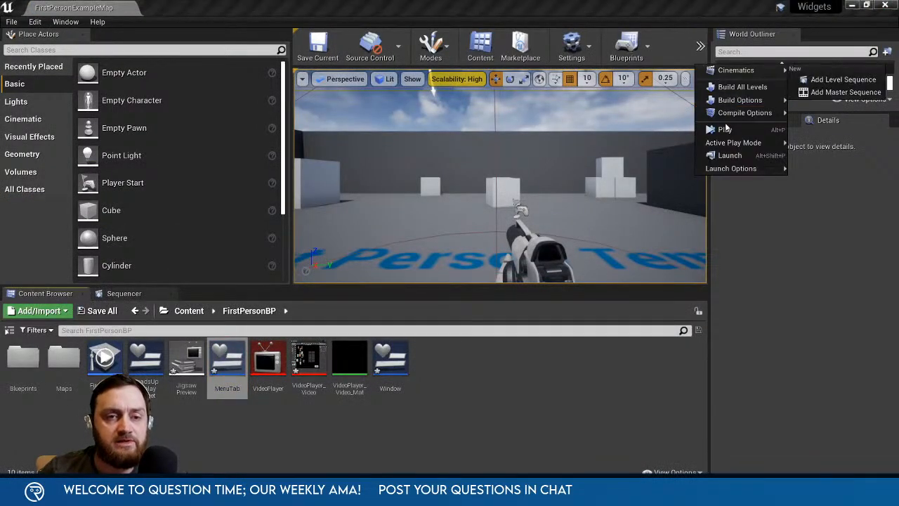
click(731, 127)
Test switching the in-game menu repeatedly between the Home, Player Inventory and Options tabs, and stop the play session.
click(536, 140)
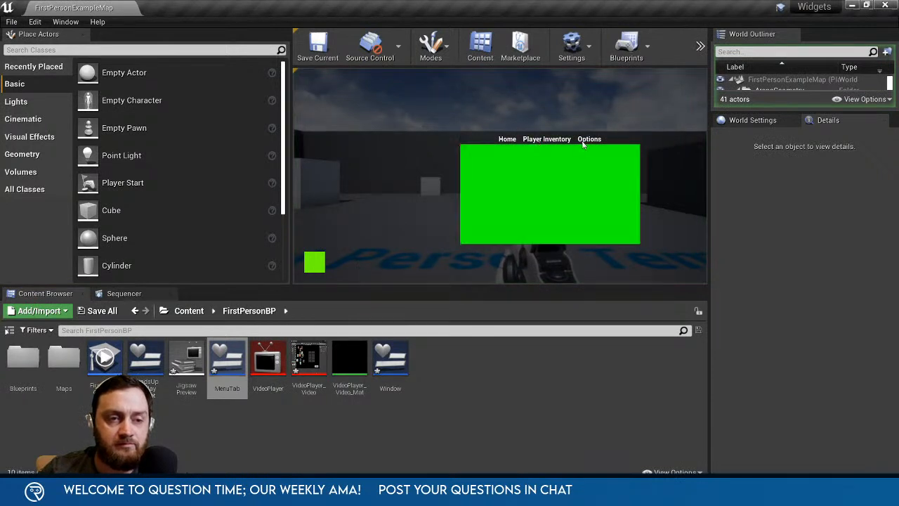
click(584, 140)
click(534, 139)
click(512, 139)
click(547, 140)
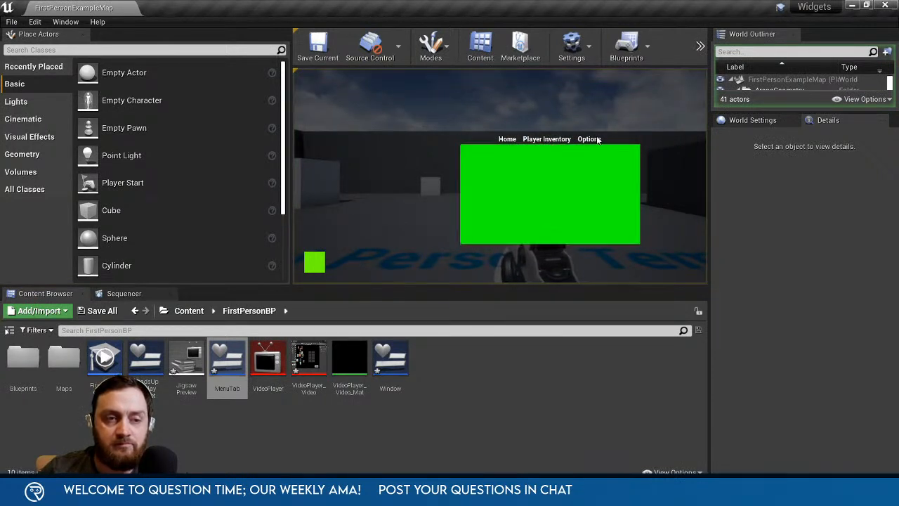
click(588, 139)
click(542, 140)
click(508, 140)
click(544, 139)
click(591, 140)
click(546, 139)
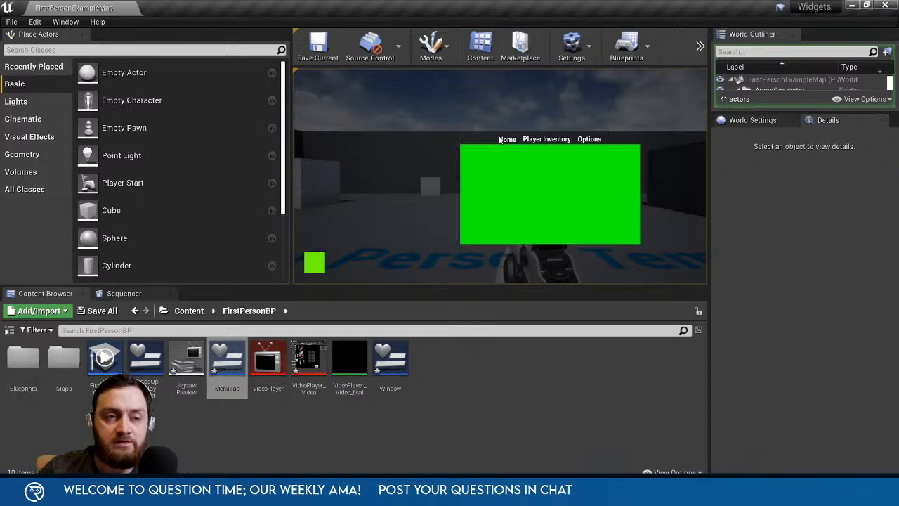
click(507, 139)
key(Escape)
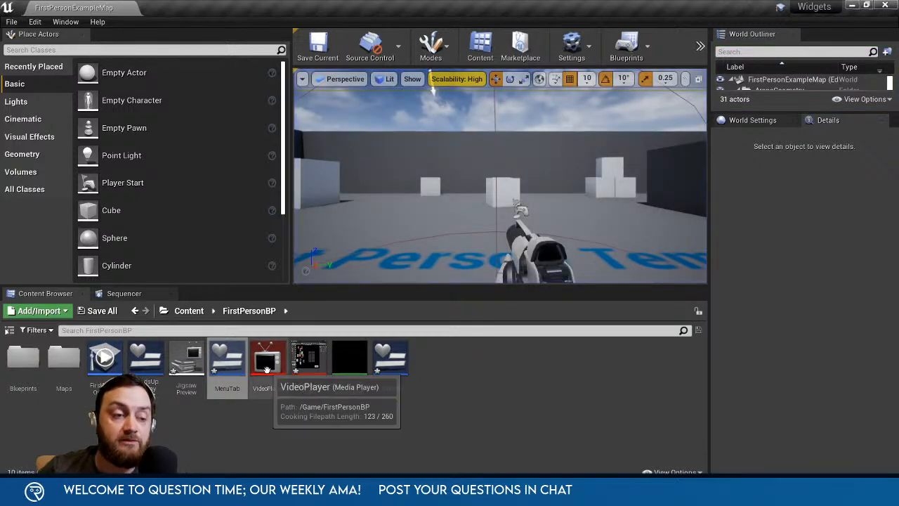
Review the three Tab Clicked event chains in the HeadsUpDisplayWidget graph and the menu tabs in its layout design.
double_click(227, 360)
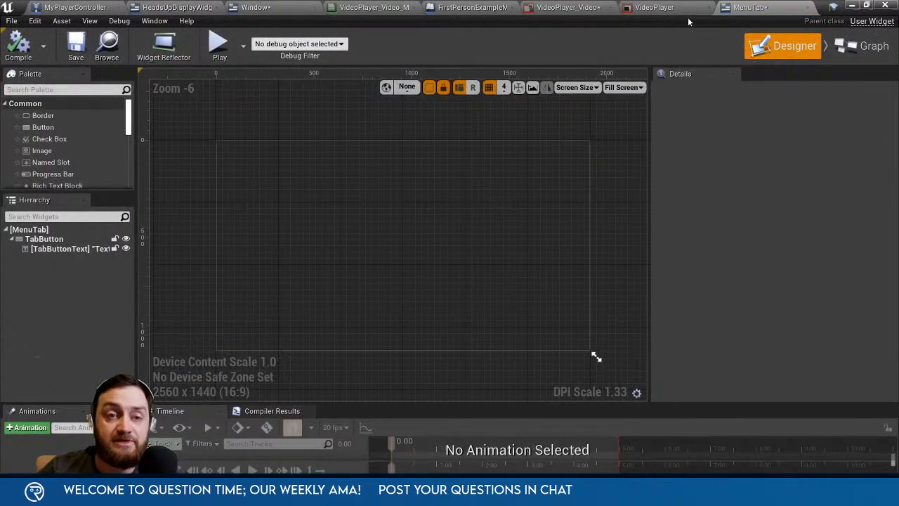
click(177, 7)
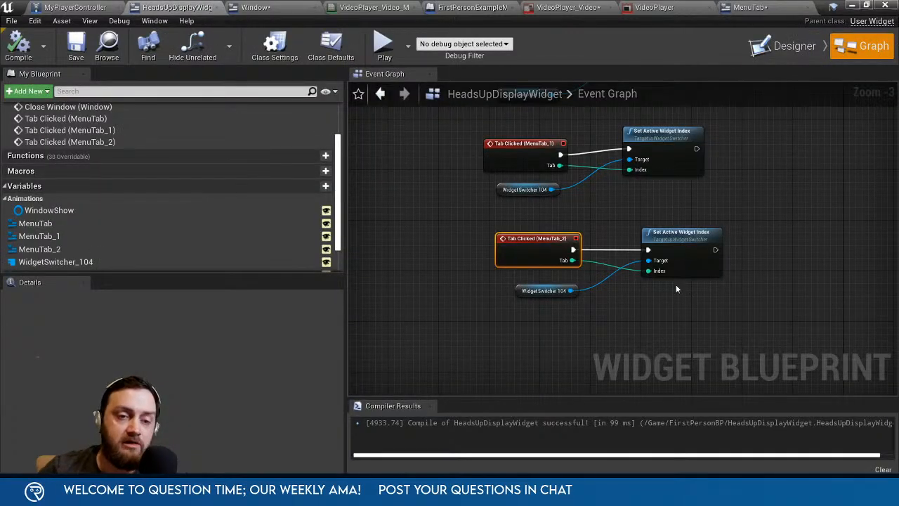
click(793, 54)
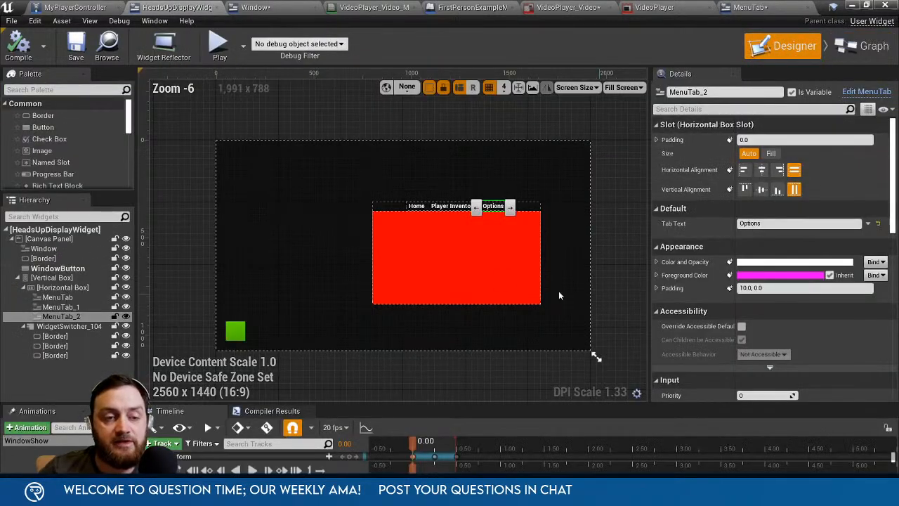
double_click(483, 256)
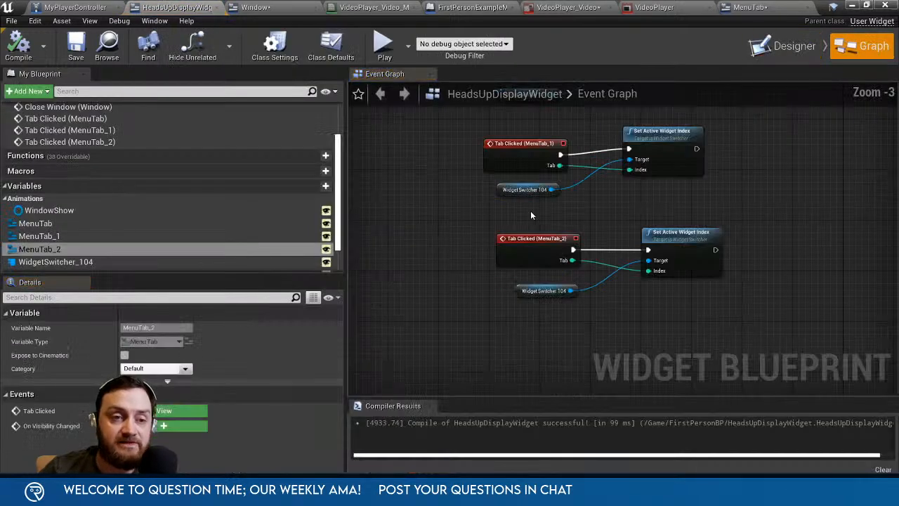
right_drag(553, 203, 544, 261)
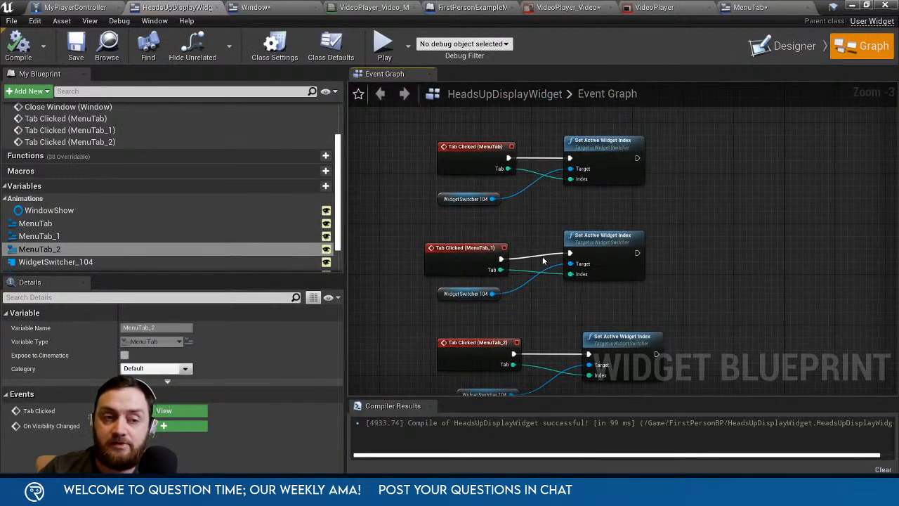
click(781, 48)
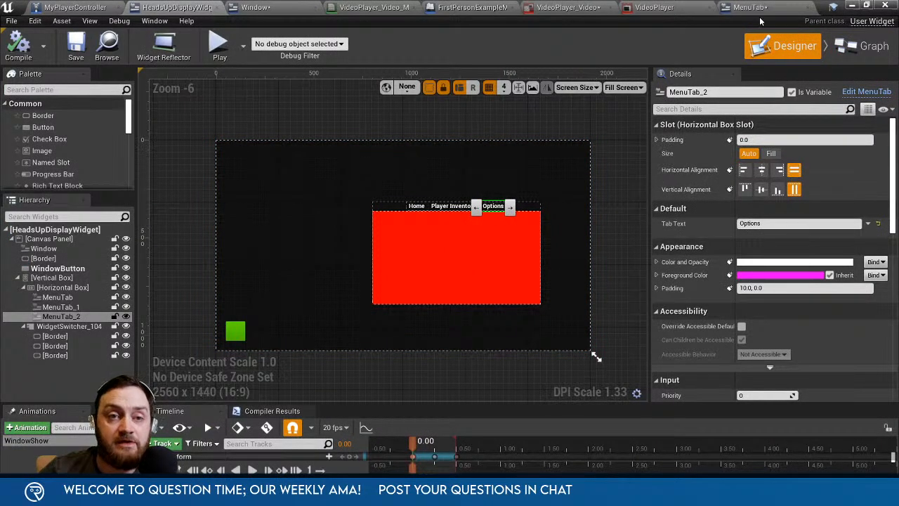
Duplicate the Options tab (MenuTab_2) in the hierarchy and set the copy's Tab Text to QuitGame.
click(74, 317)
key(ctrl+w)
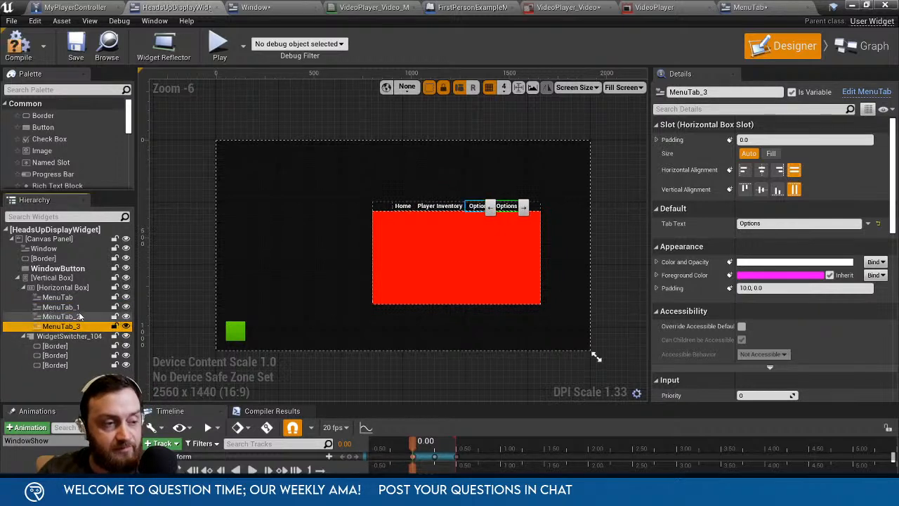
click(759, 223)
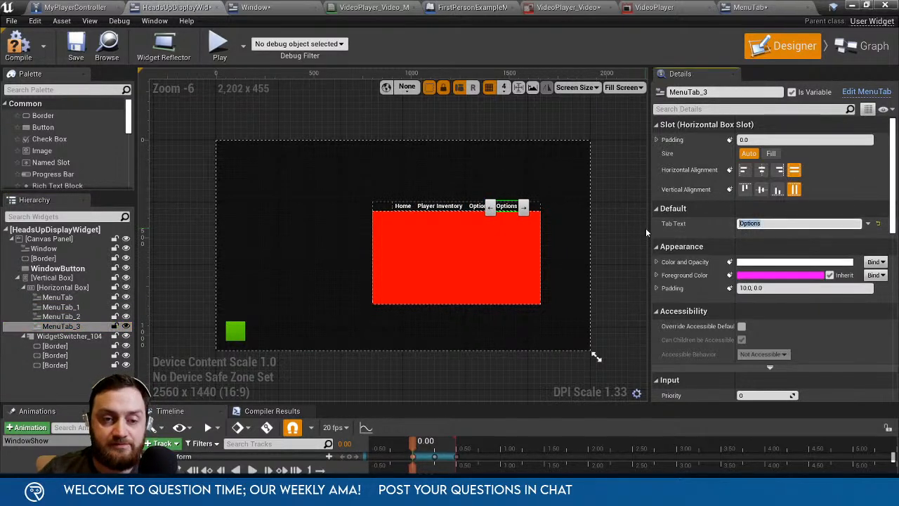
text(QuitGame)
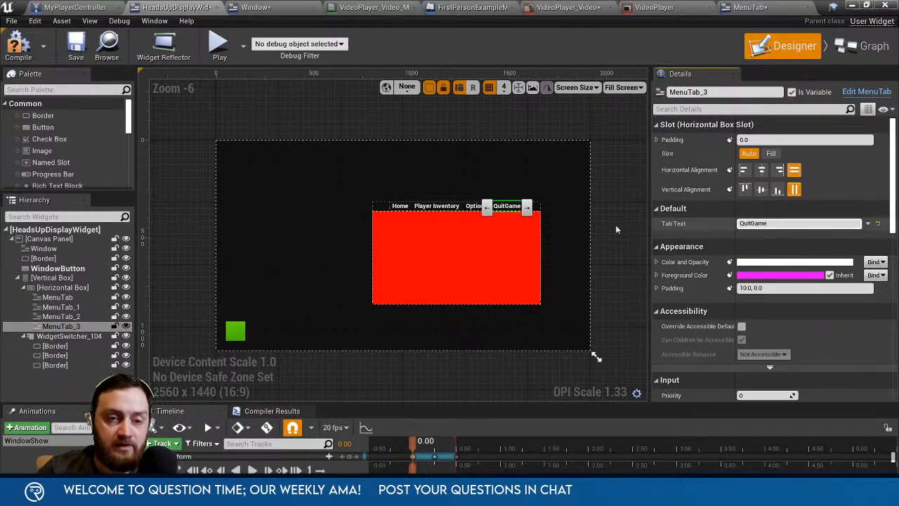
Add a Tab Clicked event for MenuTab_3, the QuitGame tab, and place it below the MenuTab_2 nodes.
scroll(722, 293, down, 2)
scroll(722, 292, down, 12)
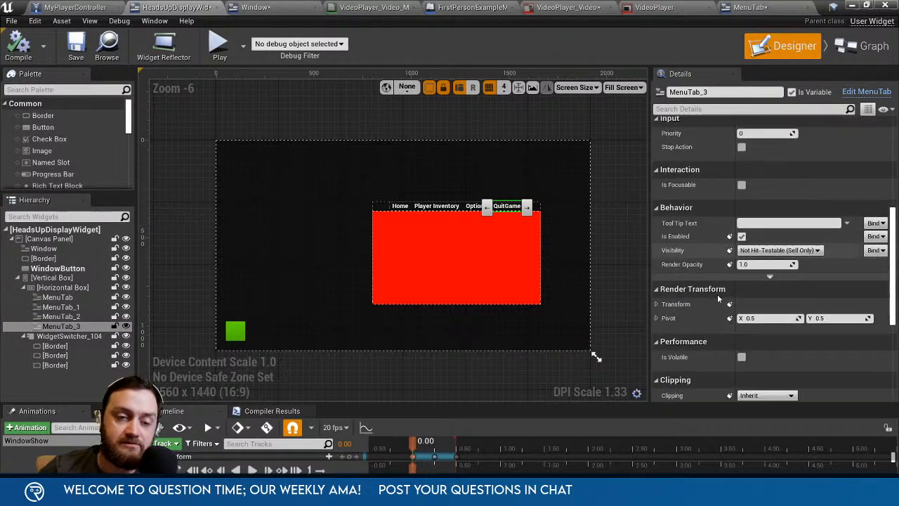
click(787, 372)
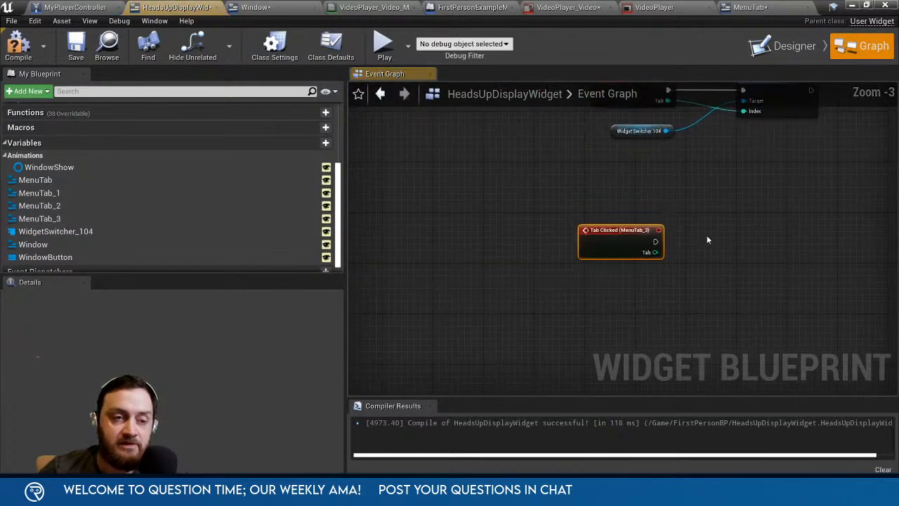
drag(549, 321, 549, 274)
Add a Quit Game node connected to the execution output of the Tab Clicked (MenuTab_3) event.
scroll(635, 299, up, 2)
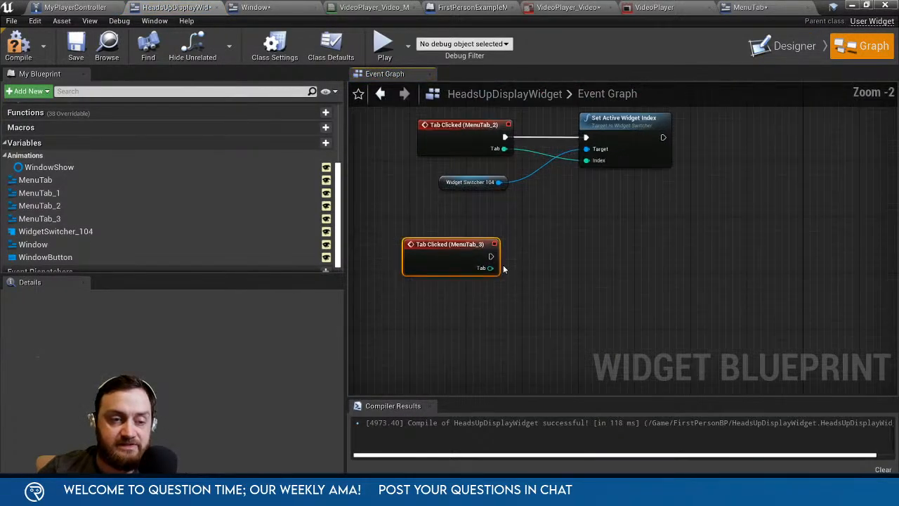
drag(489, 255, 630, 243)
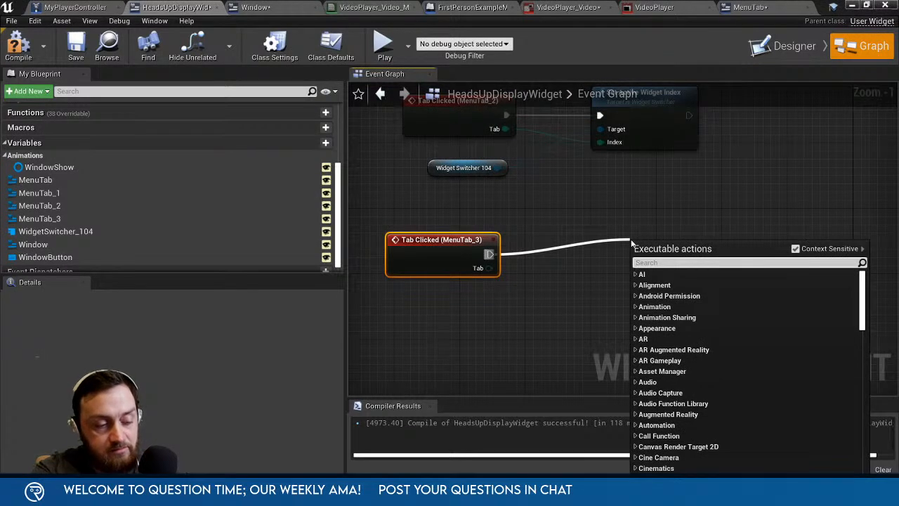
text(quit)
key(Return)
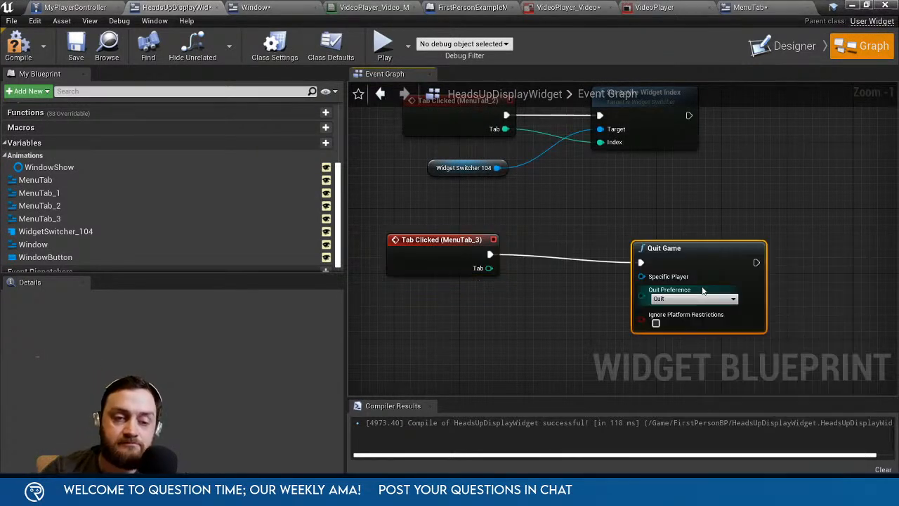
Play the level and test the Player Inventory, Options and QuitGame tabs in the in-game menu.
click(492, 9)
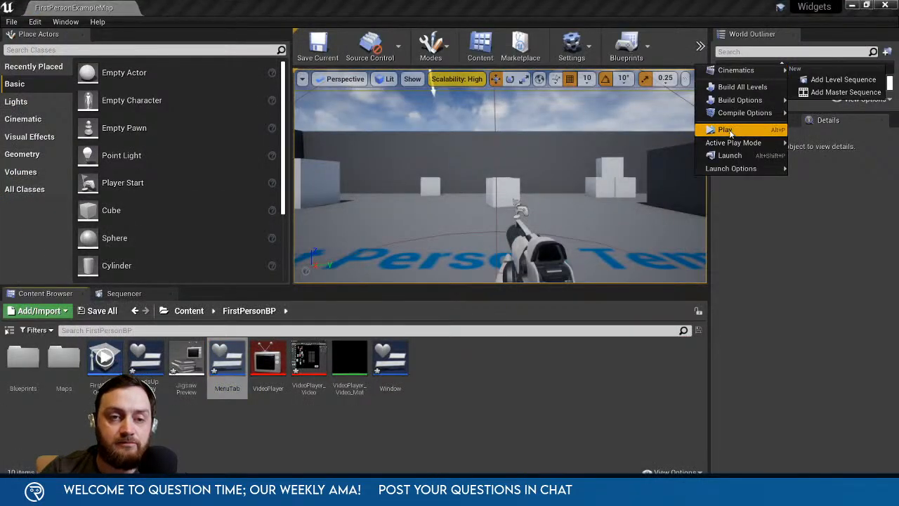
click(711, 129)
click(538, 140)
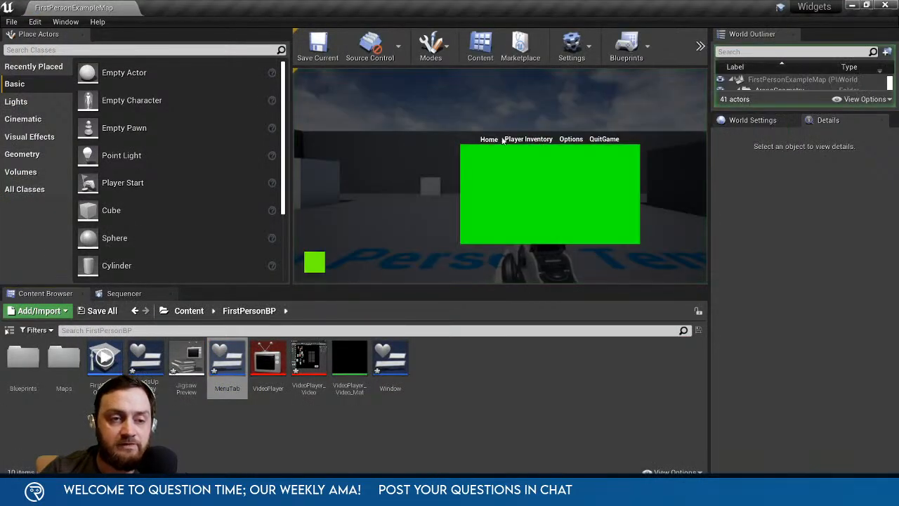
click(571, 139)
click(604, 139)
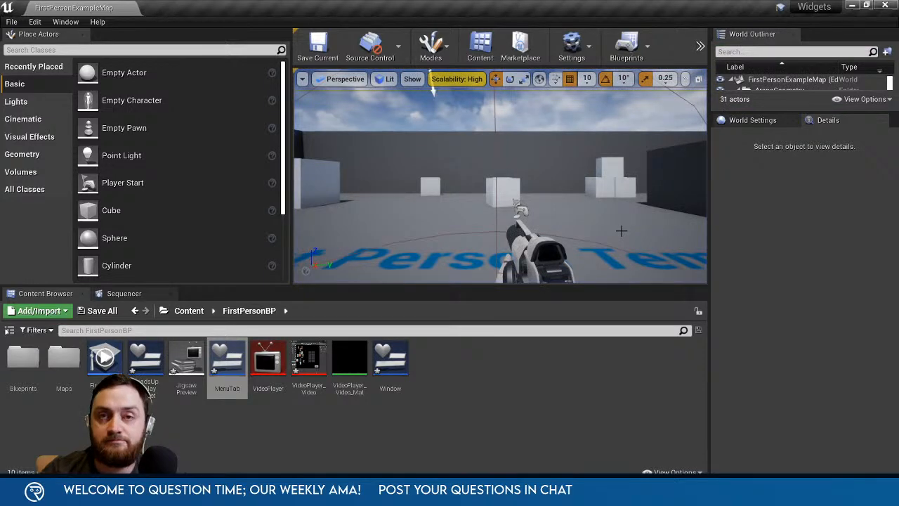
Open the MenuTab widget blueprint from the FirstPersonBP folder.
double_click(227, 361)
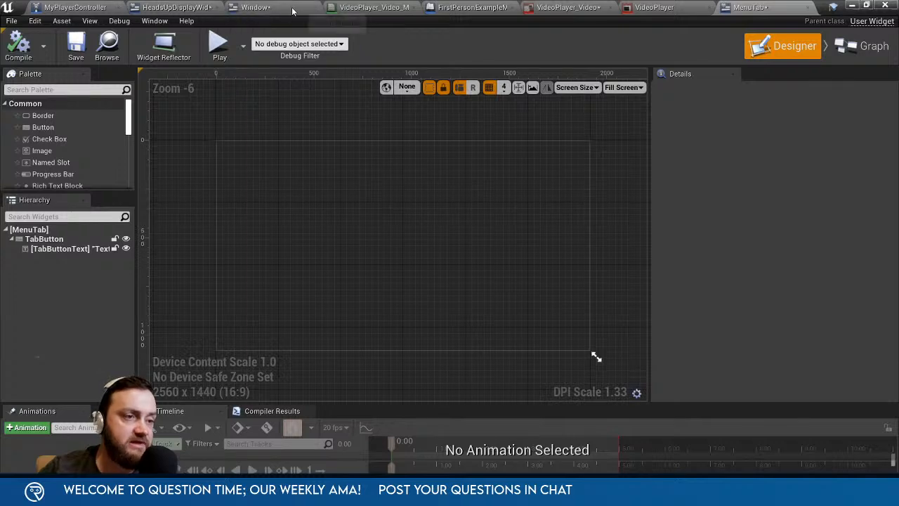
Review the Tab Clicked event nodes in HeadsUpDisplayWidget and the input mode nodes in the MyPlayerController event graph.
click(254, 7)
click(175, 7)
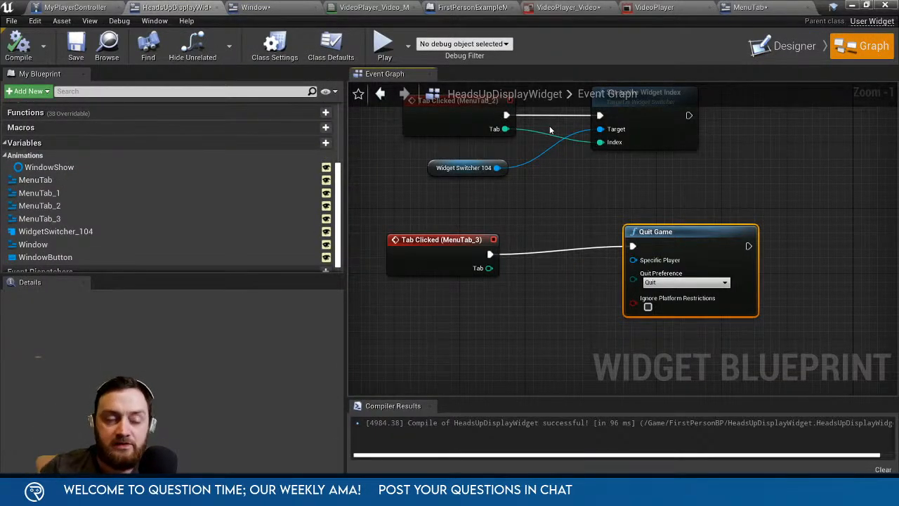
scroll(630, 309, down, 2)
right_drag(630, 309, 572, 248)
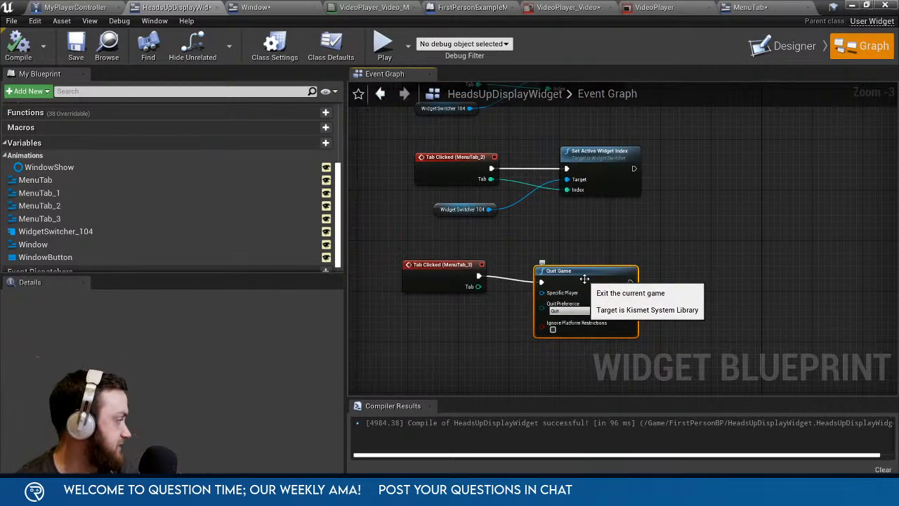
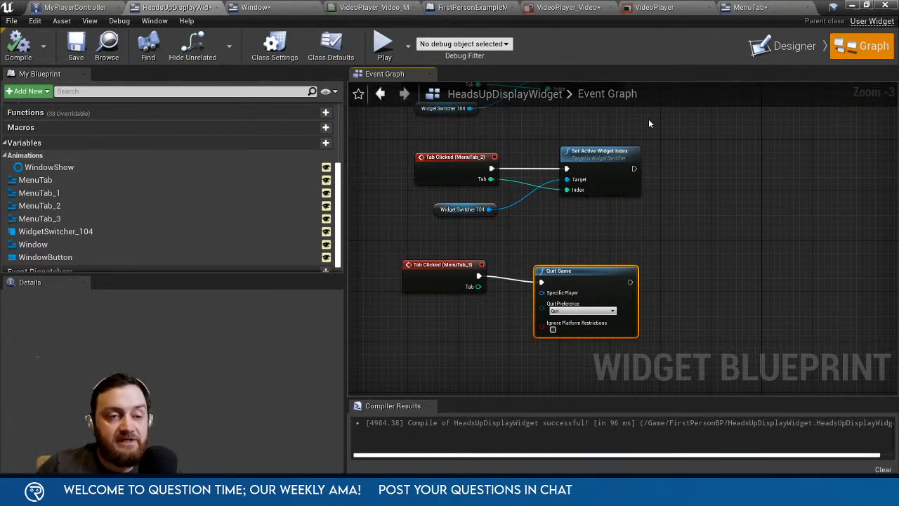
right_drag(754, 159, 722, 224)
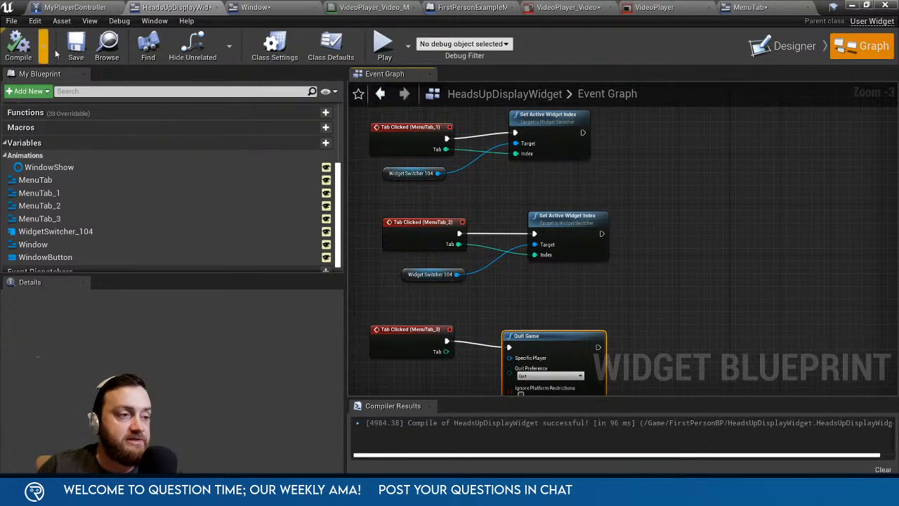
right_drag(546, 131, 558, 281)
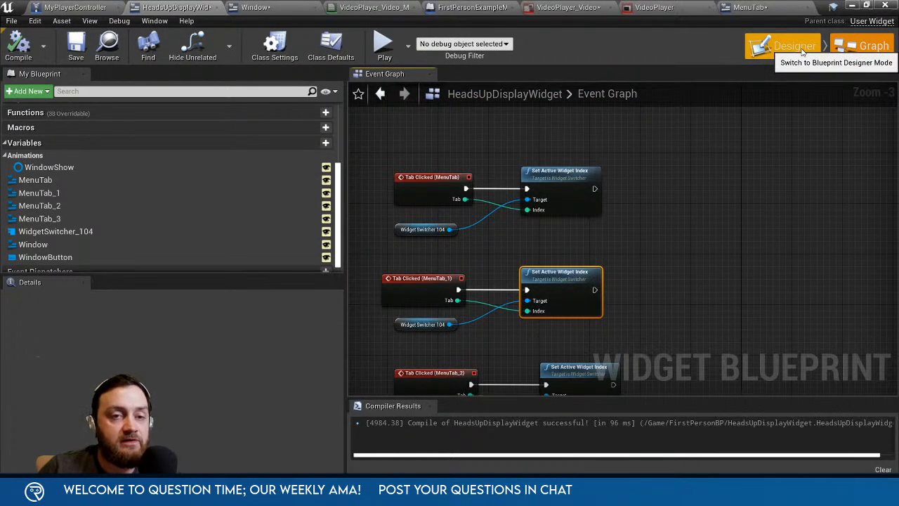
click(95, 7)
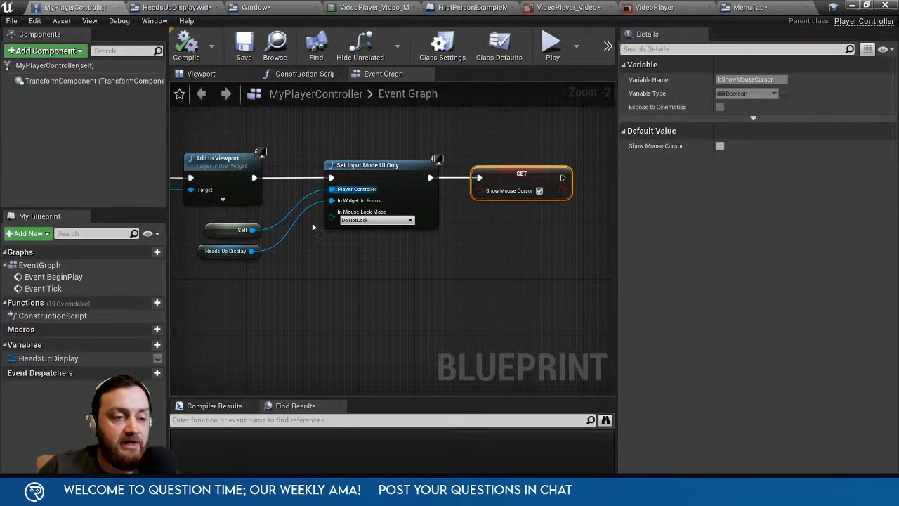
right_drag(312, 226, 514, 212)
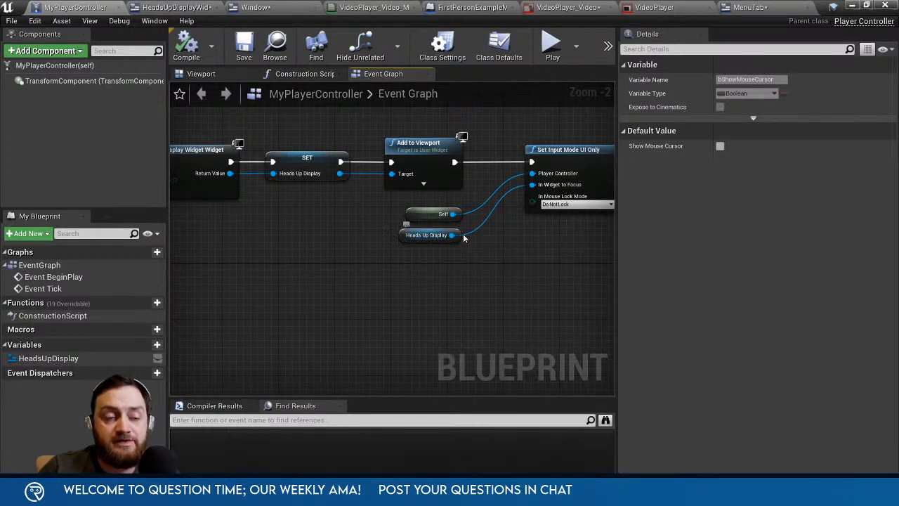
right_drag(463, 239, 379, 188)
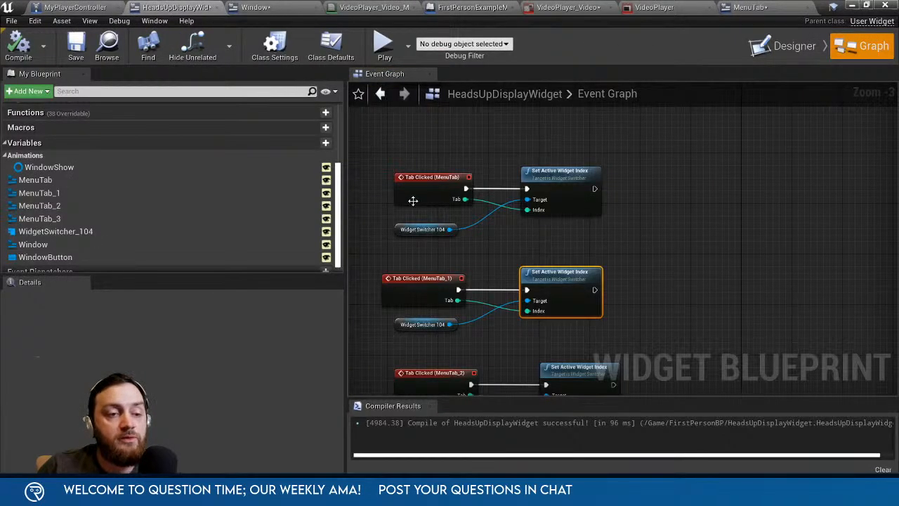
Enable Is Focusable on the root of HeadsUpDisplayWidget and compile the widget blueprint.
click(790, 46)
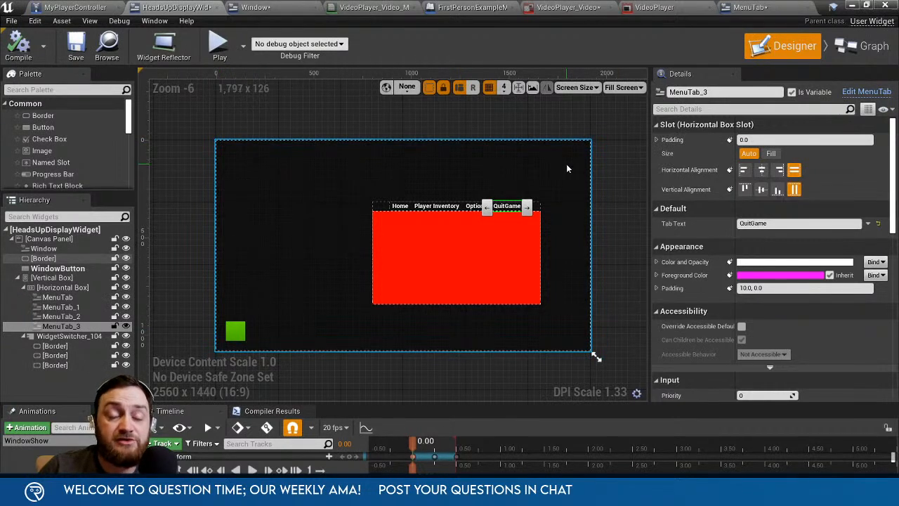
click(76, 231)
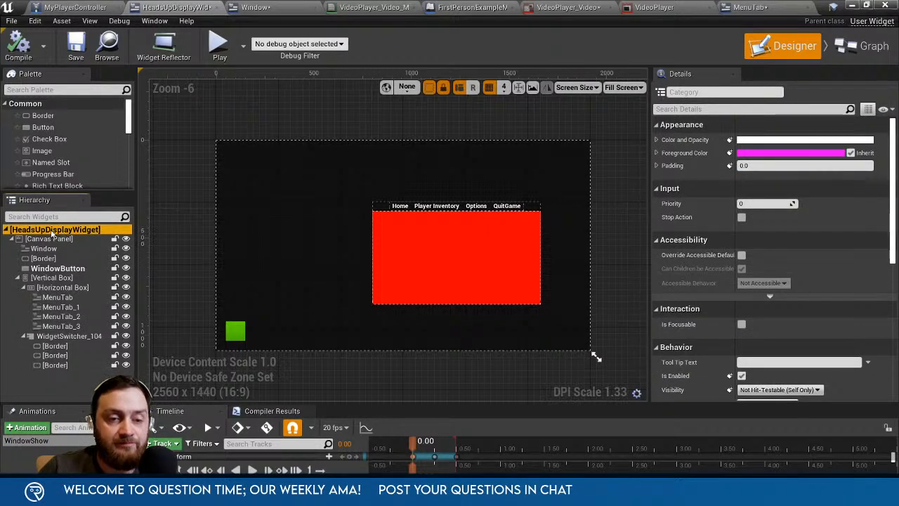
click(742, 324)
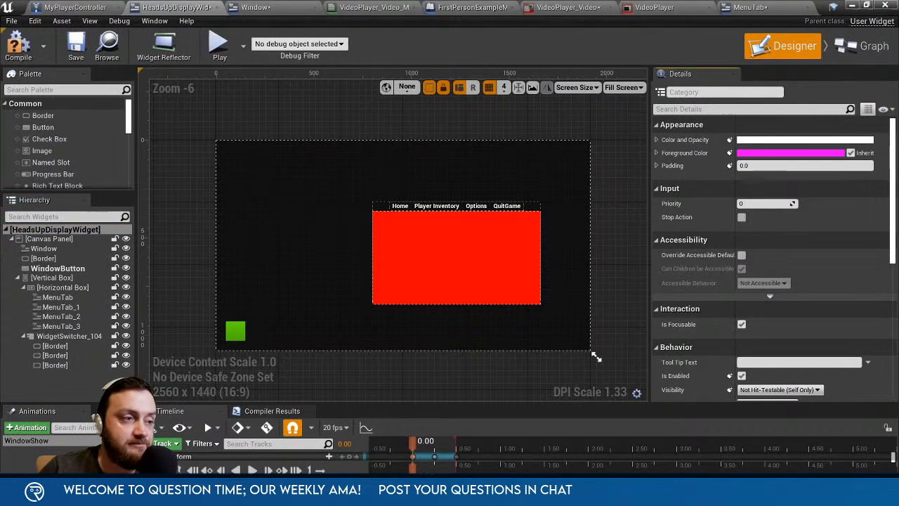
click(19, 46)
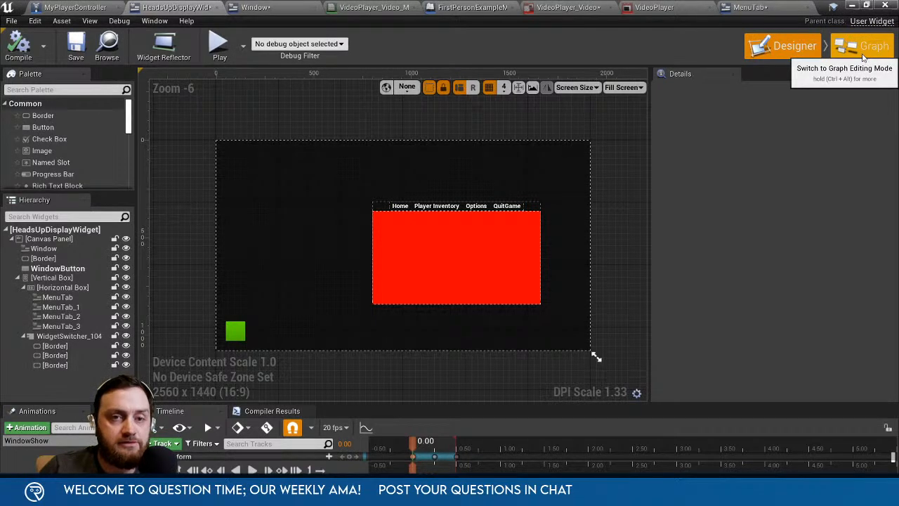
Add an Event Tick node in an empty area of the HeadsUpDisplayWidget event graph.
click(863, 56)
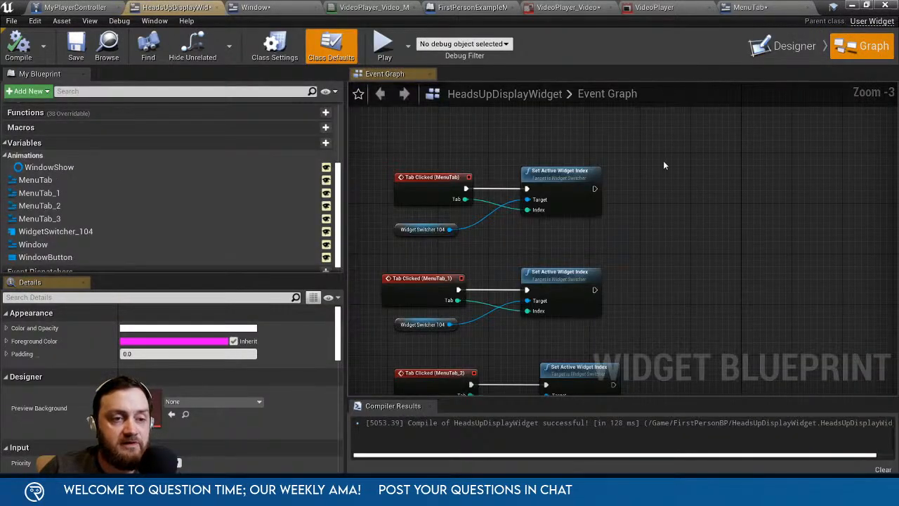
right_drag(663, 160, 578, 286)
right_click(601, 273)
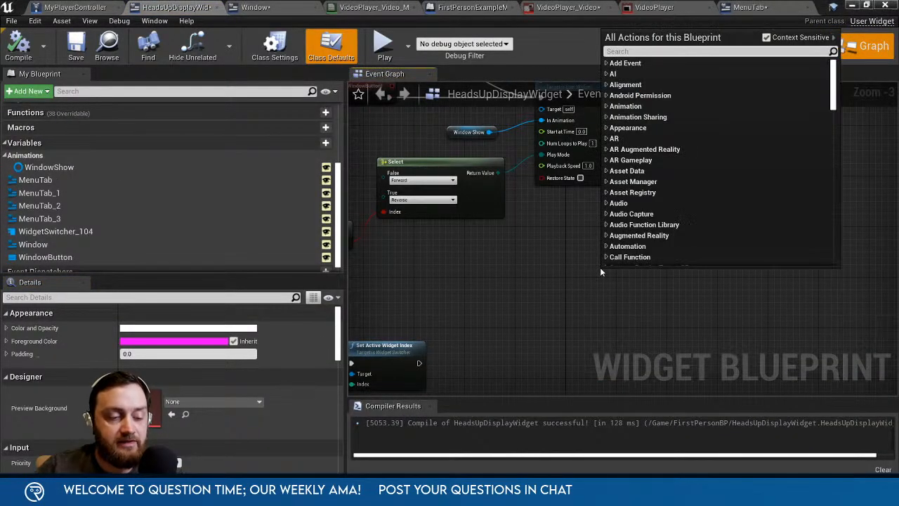
text(tick)
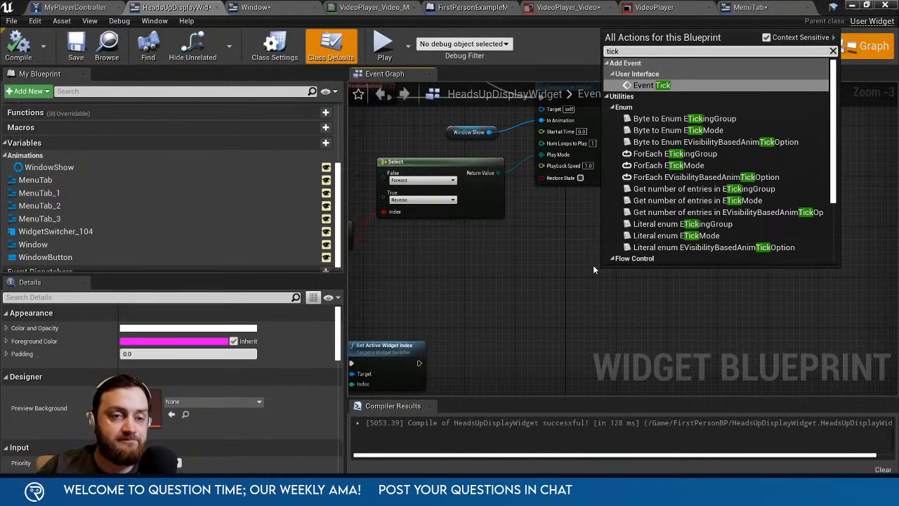
key(Return)
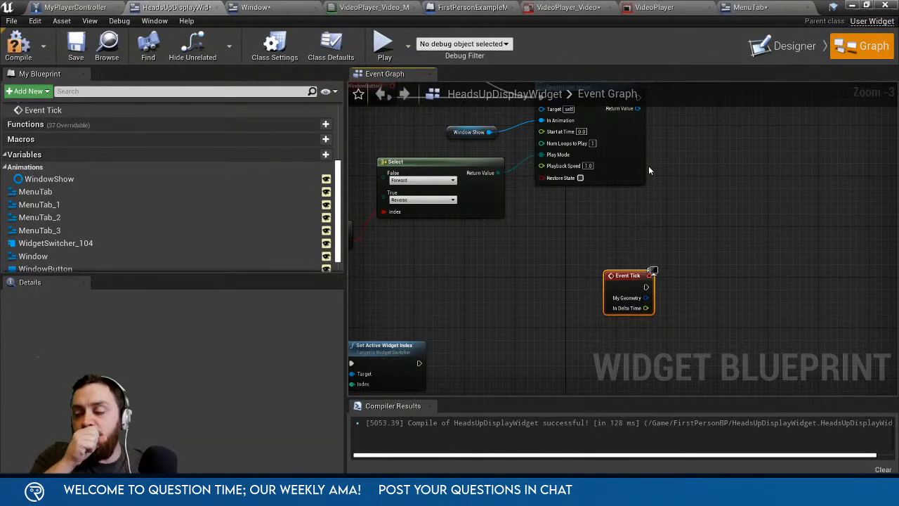
right_drag(654, 244, 598, 145)
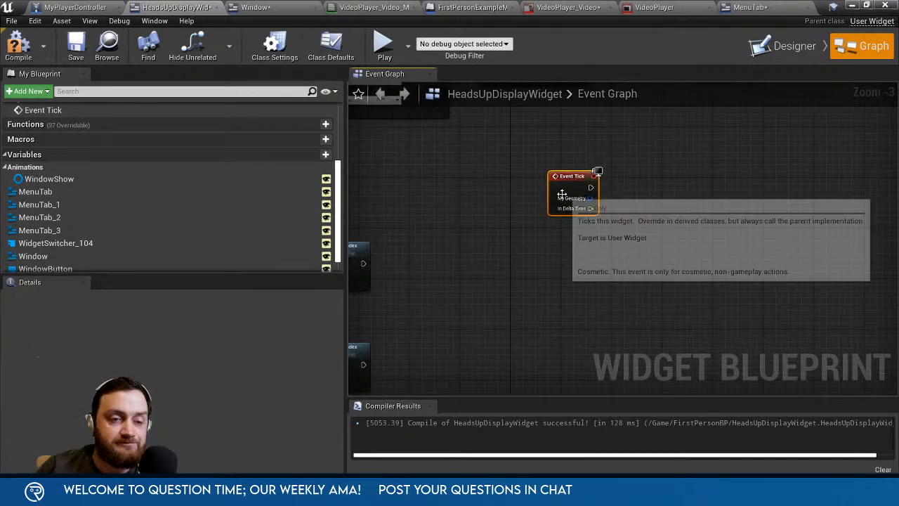
drag(565, 188, 540, 220)
scroll(575, 236, up, 2)
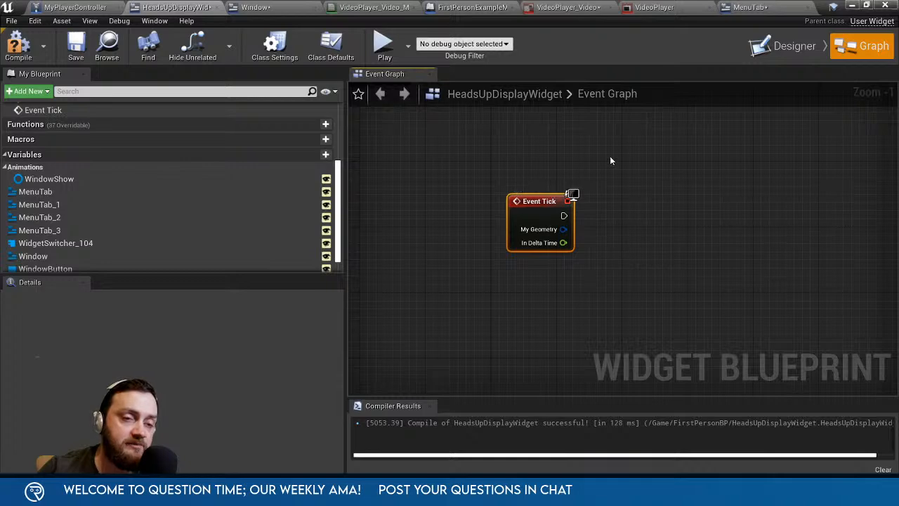
Add an Event On Added to Focus Path node and arrange it above the Event Tick node.
right_drag(609, 156, 548, 189)
right_click(551, 190)
text(focus)
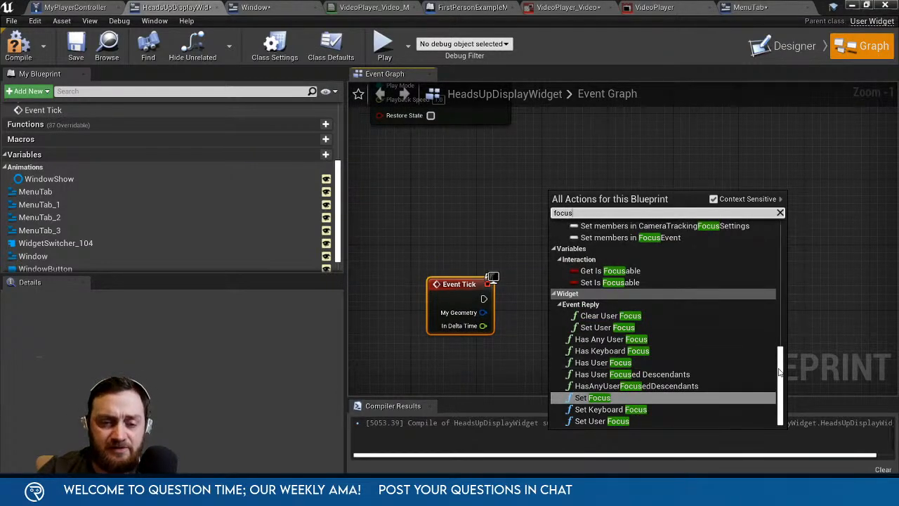
drag(779, 359, 784, 231)
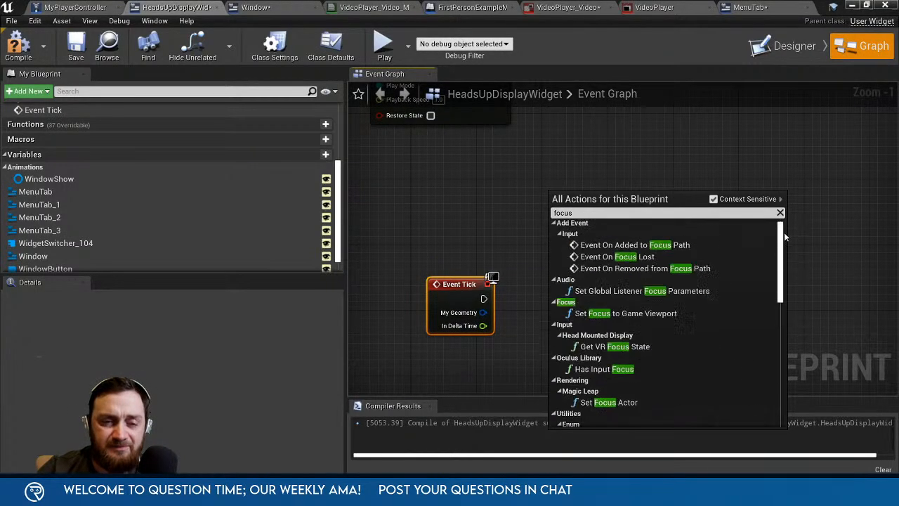
click(638, 251)
drag(606, 215, 504, 196)
right_drag(513, 250, 514, 169)
drag(481, 196, 522, 211)
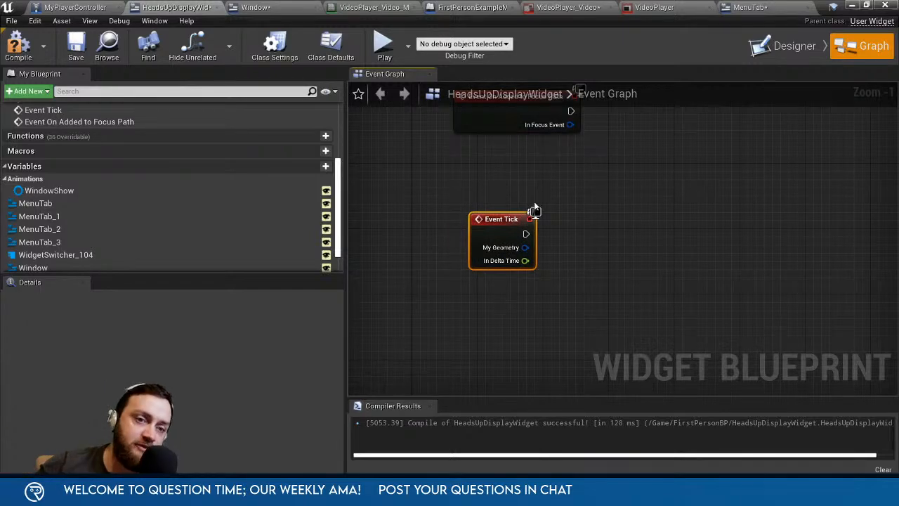
Check the root widget's Is Focusable setting and the description of the Event On Added to Focus Path node.
click(781, 46)
click(20, 232)
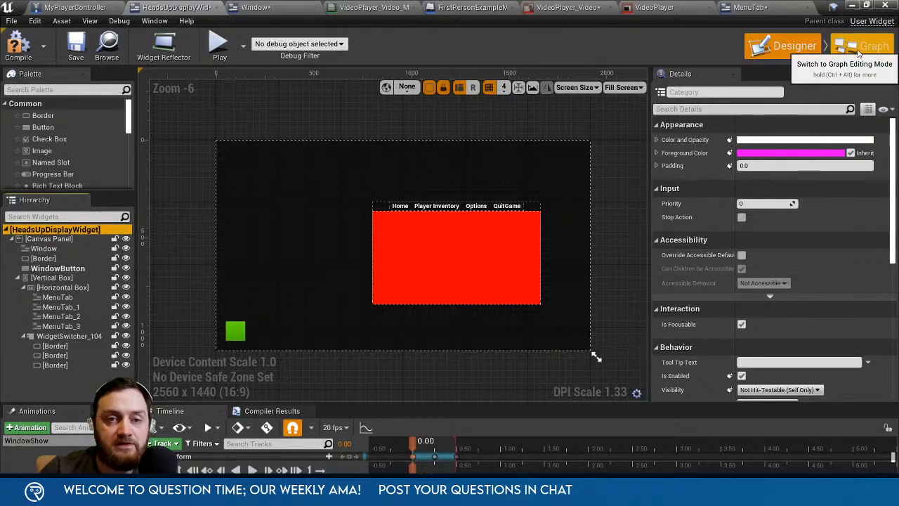
click(858, 52)
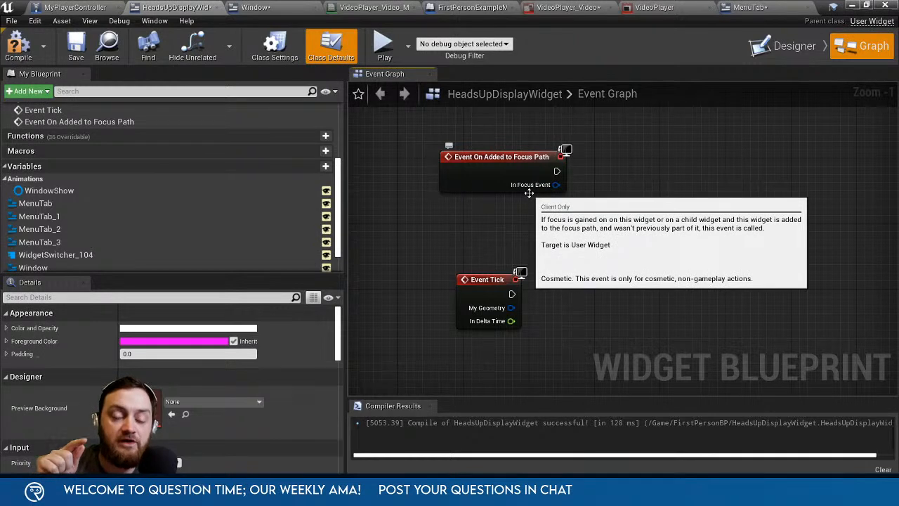
drag(433, 155, 582, 209)
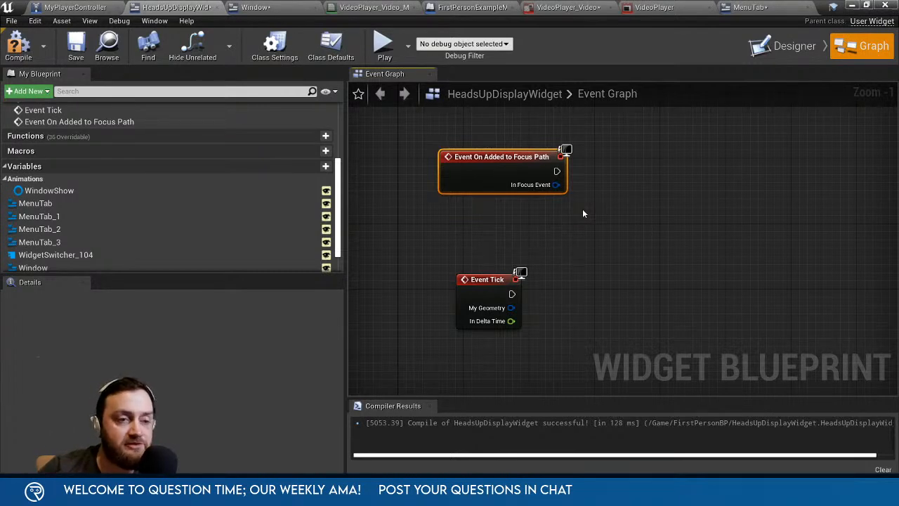
Add a Has Keyboard Focus node targeting self and place it below the Event Tick node.
right_drag(500, 247, 471, 161)
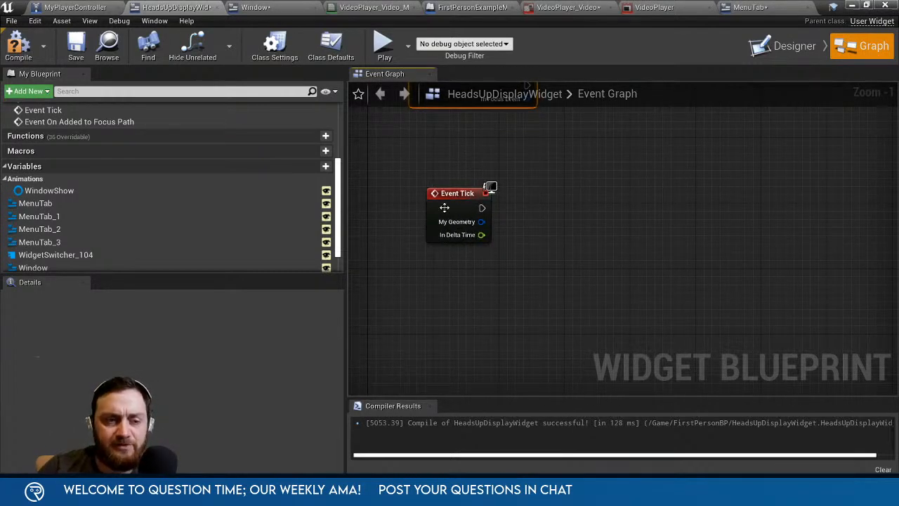
right_drag(506, 255, 549, 267)
drag(505, 214, 480, 241)
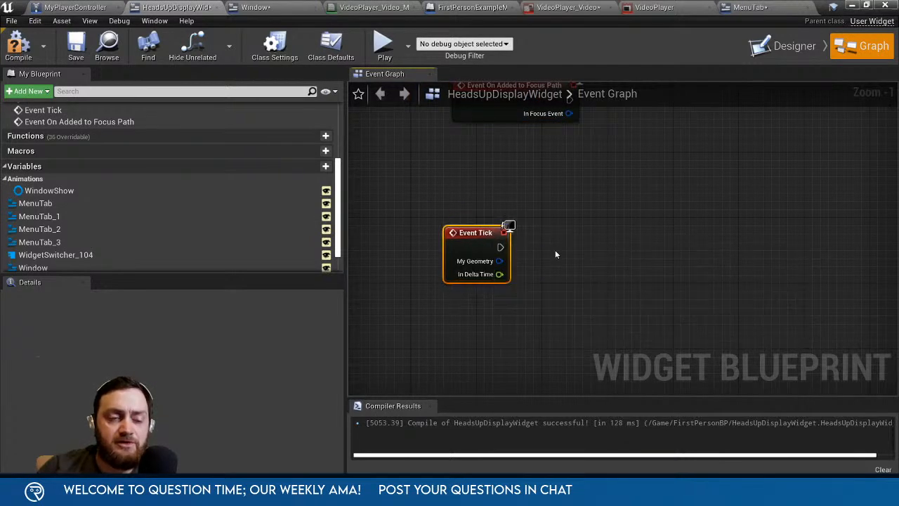
right_click(502, 322)
text(has keybo)
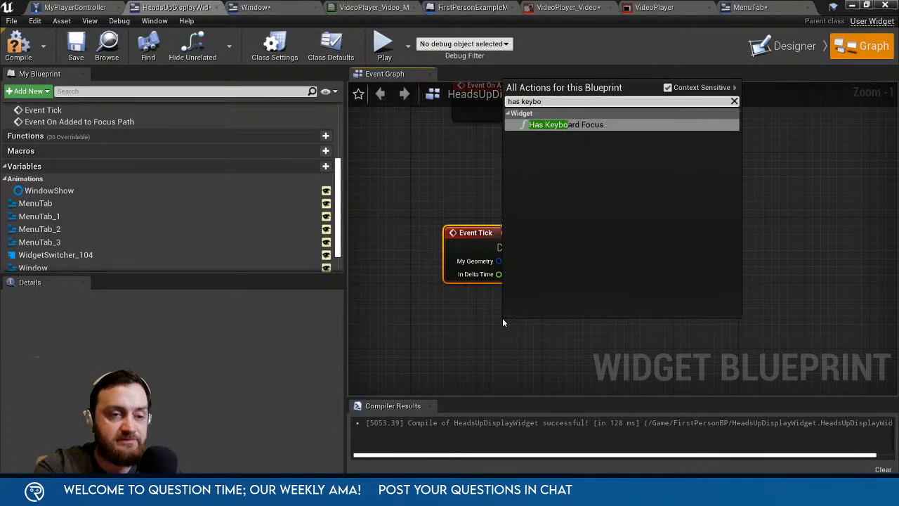
key(Return)
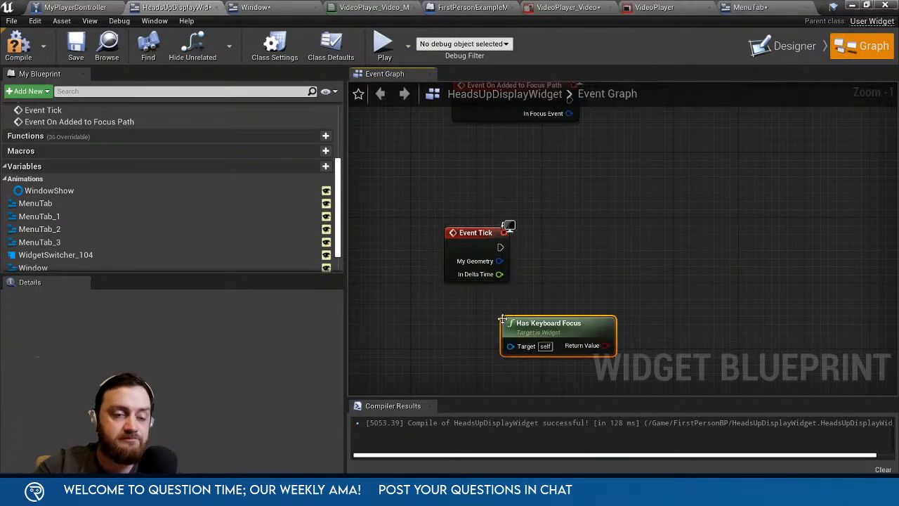
drag(552, 330, 500, 247)
Add a Branch executed by Event Tick, with the Has Keyboard Focus return value as its condition.
click(583, 258)
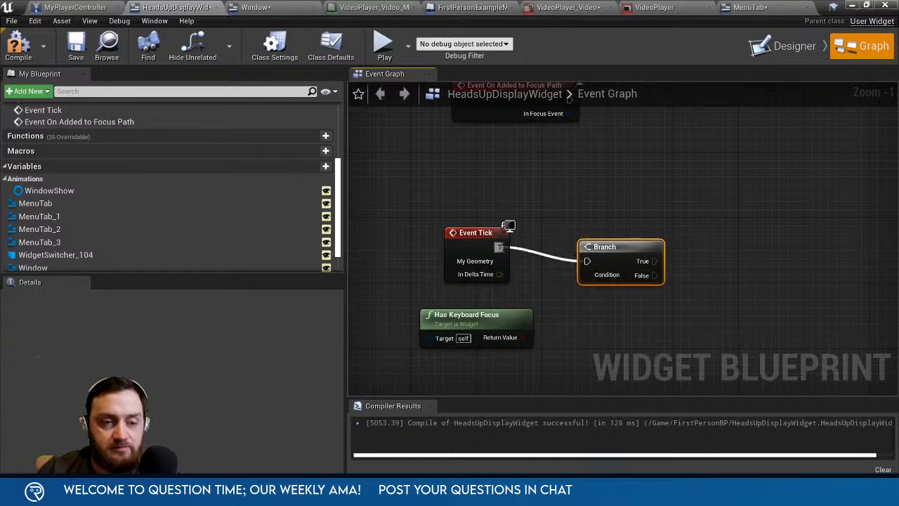
drag(601, 248, 597, 234)
right_drag(679, 288, 587, 296)
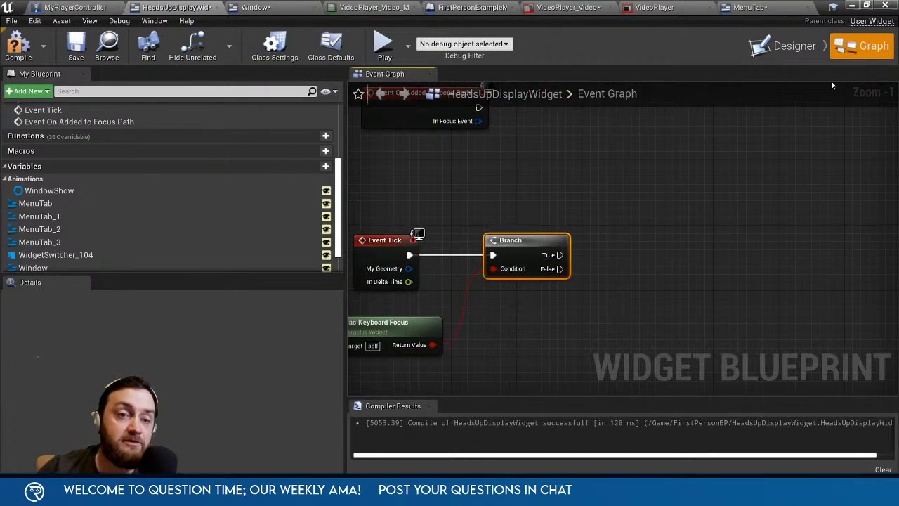
Identify the Home tab's variable and add a Set Keyboard Focus node targeting a MenuTab reference.
scroll(76, 255, down, 2)
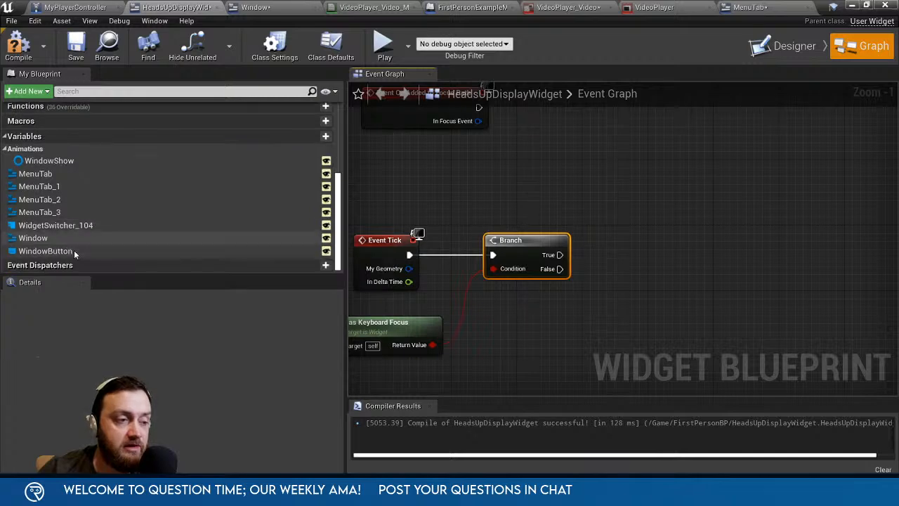
click(760, 46)
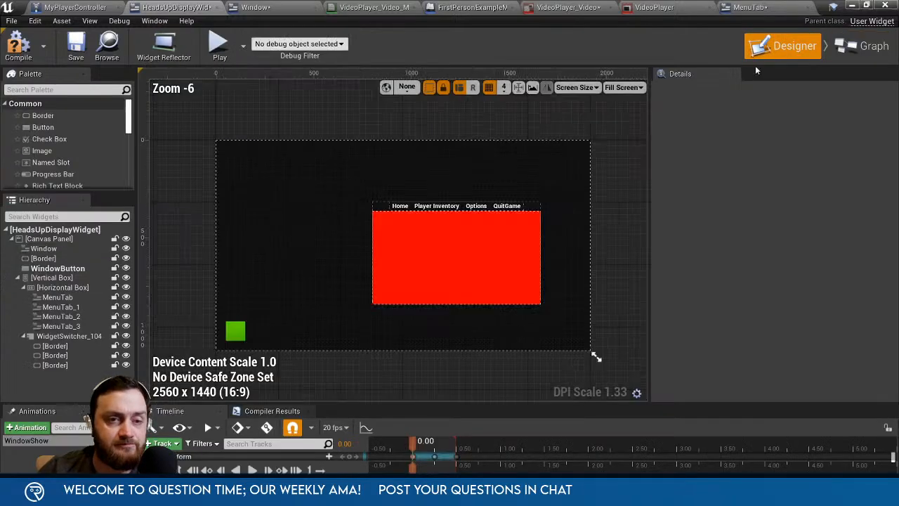
click(403, 205)
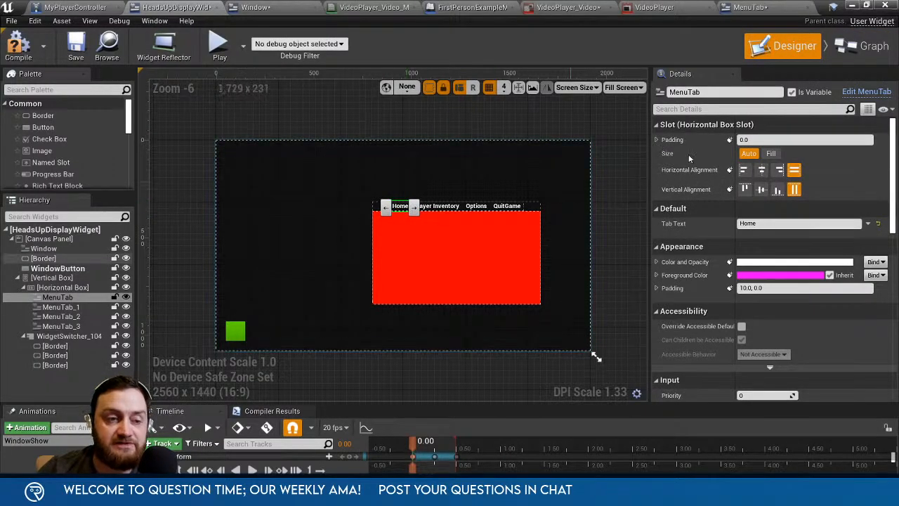
click(875, 45)
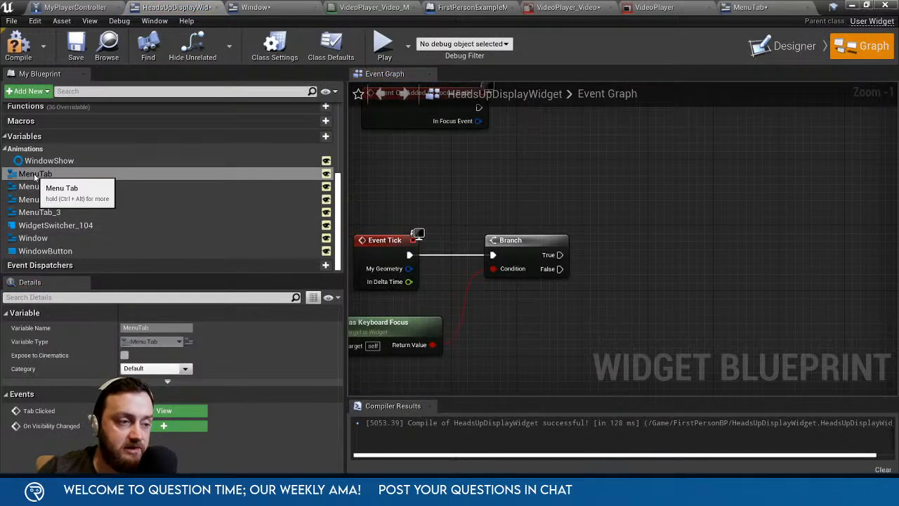
drag(35, 176, 559, 201)
drag(615, 209, 657, 250)
text(set focu)
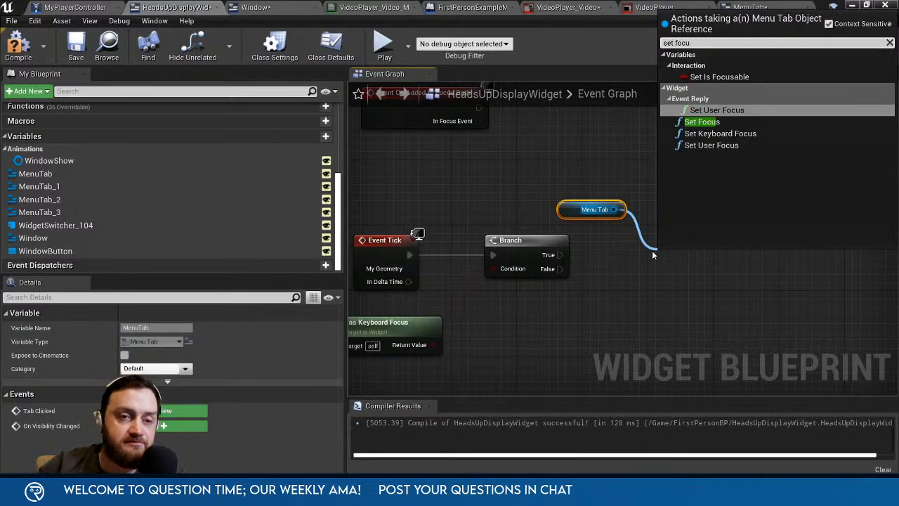
click(720, 133)
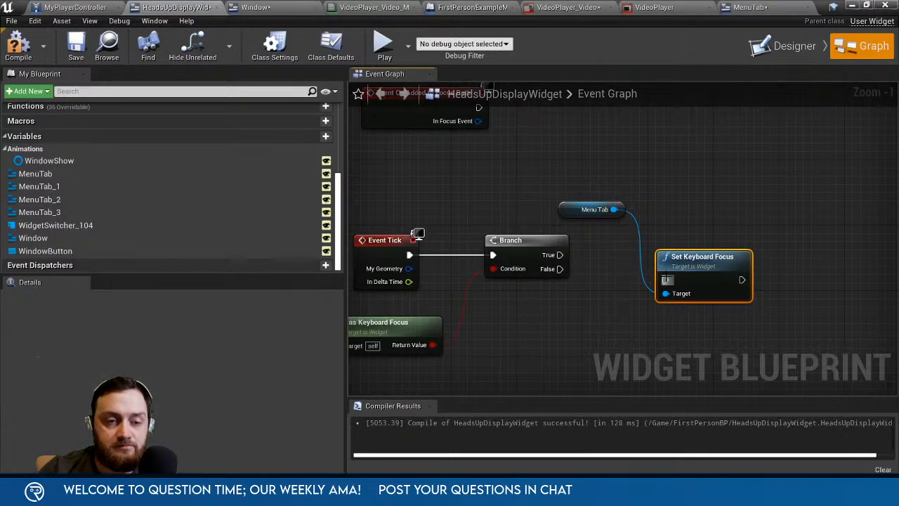
Execute Set Keyboard Focus from the Branch's True output, line the node up with the Branch, and compile the HUD widget.
drag(665, 279, 559, 255)
drag(654, 254, 653, 230)
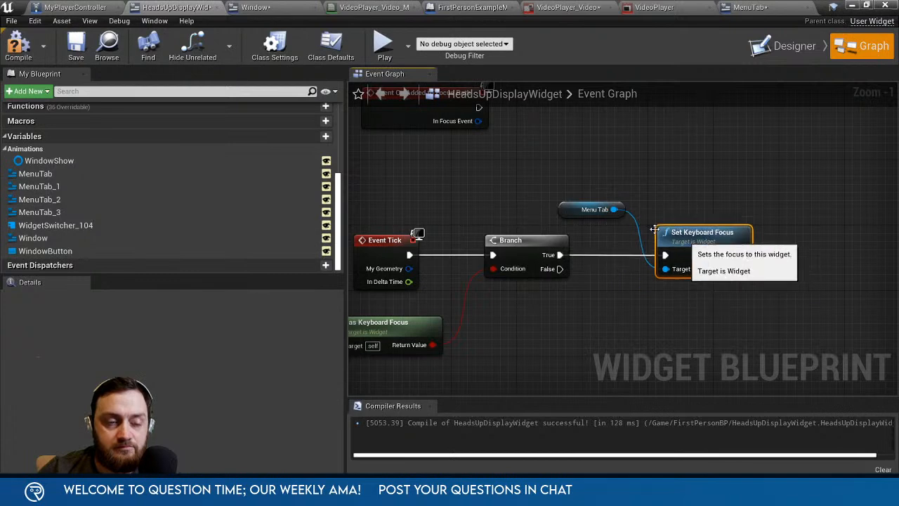
click(18, 48)
Play the level in the editor to test the HUD's focus handling, and close the Message Log after stopping.
click(854, 5)
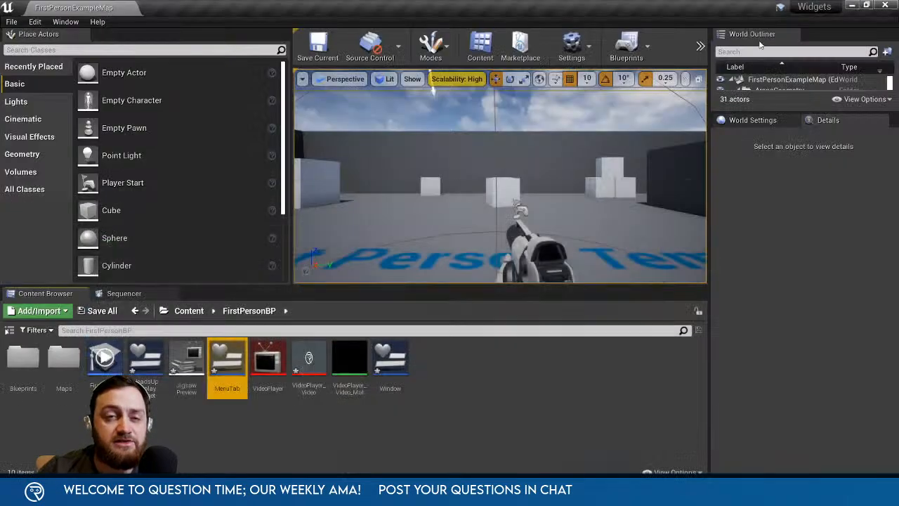
click(700, 46)
click(728, 130)
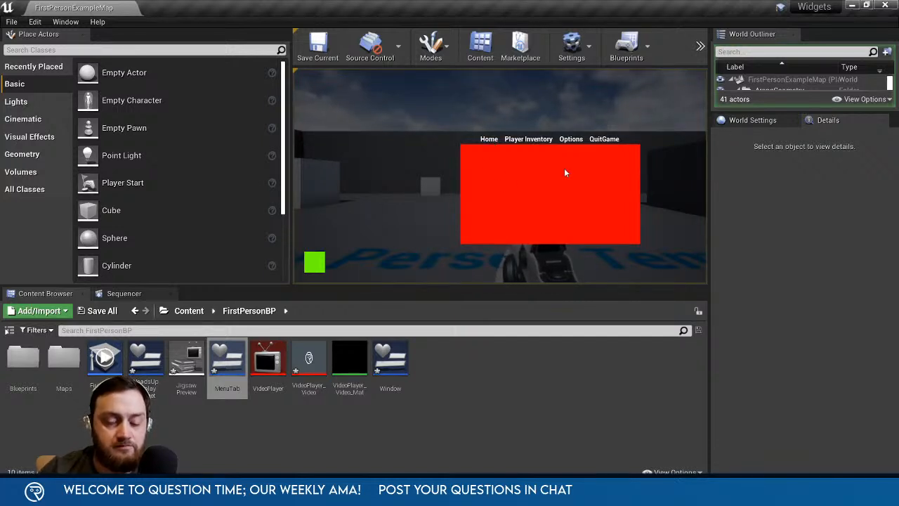
key(Escape)
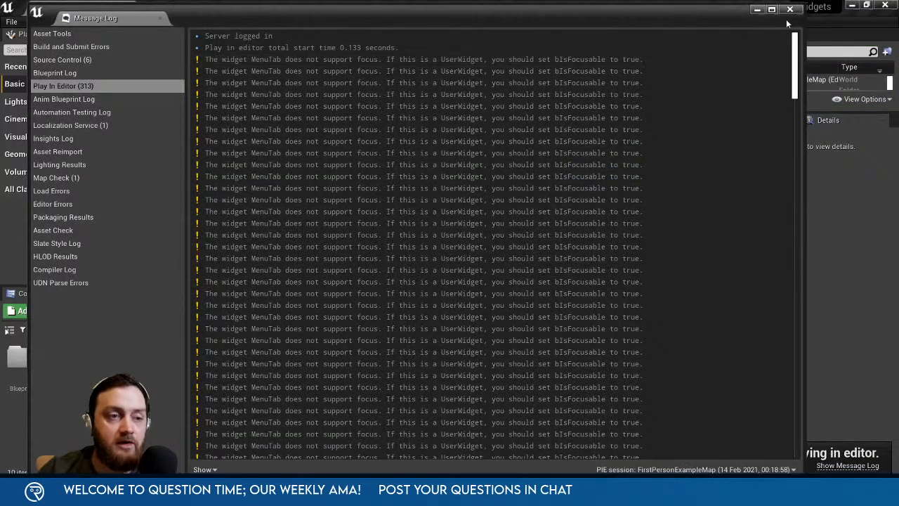
click(792, 9)
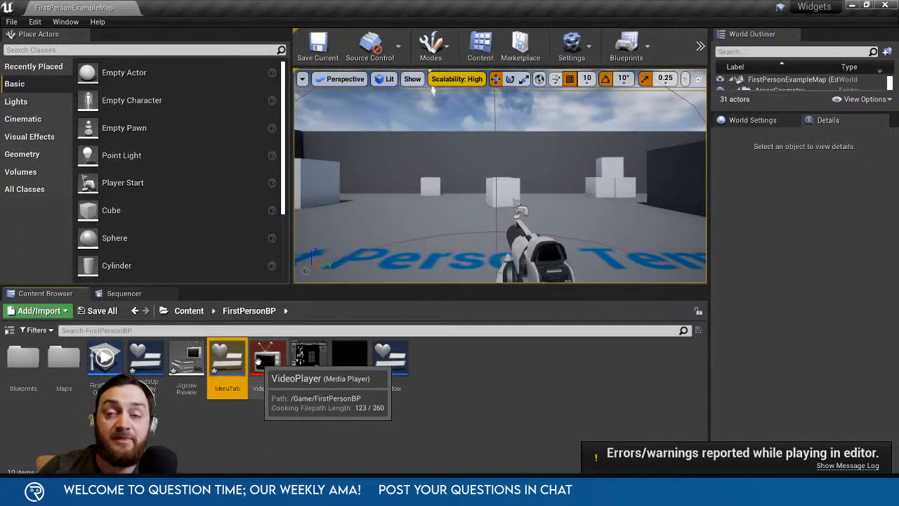
Open the MenuTab widget and enable Is Focusable on its root.
double_click(223, 358)
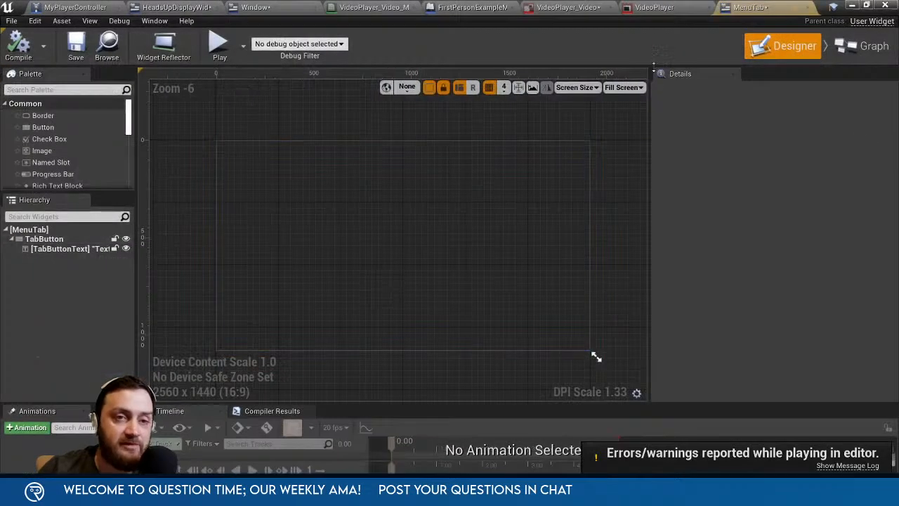
click(53, 231)
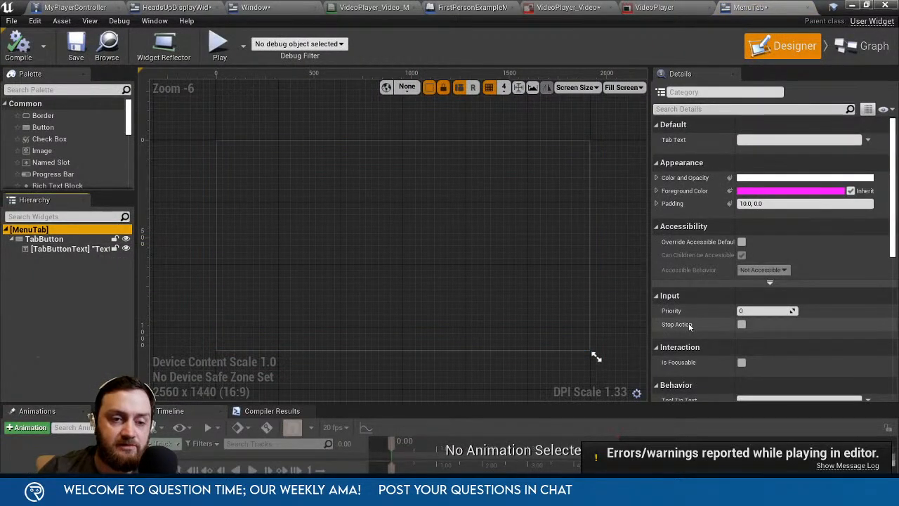
click(741, 363)
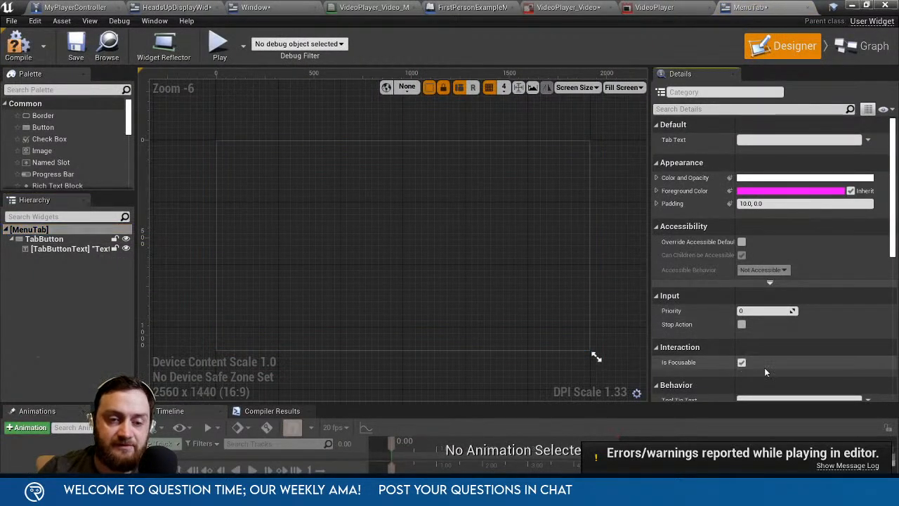
Check the Is Focusable setting of TabButton and compile the MenuTab widget.
click(46, 240)
scroll(695, 351, down, 3)
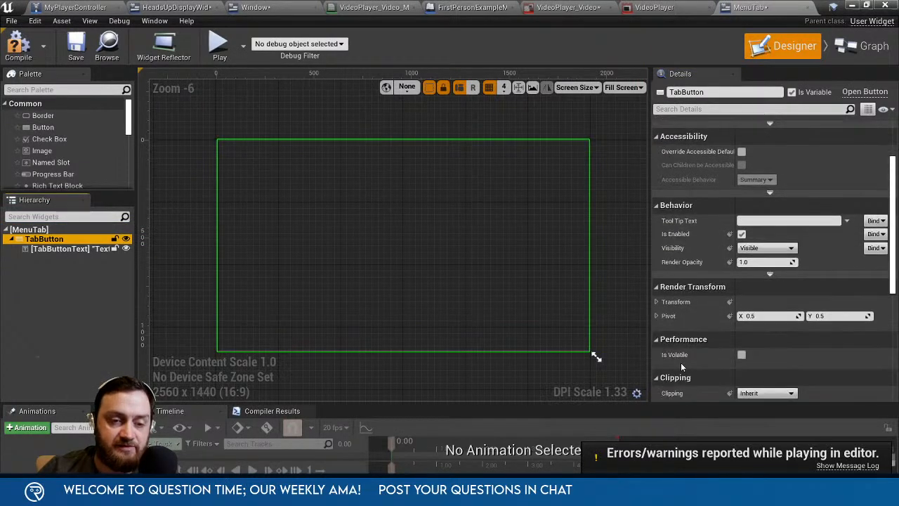
scroll(705, 356, up, 3)
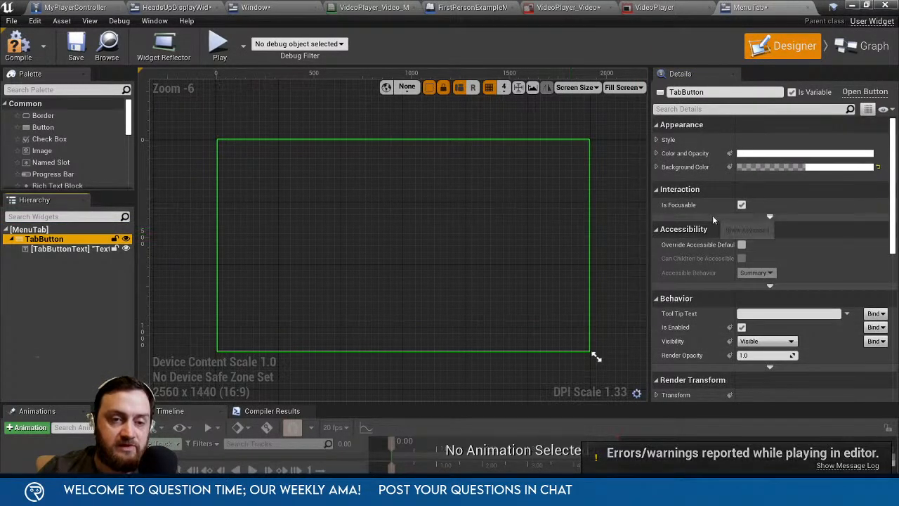
click(21, 48)
Play the level again to retest the tab focus, and close the Message Log after stopping.
click(852, 6)
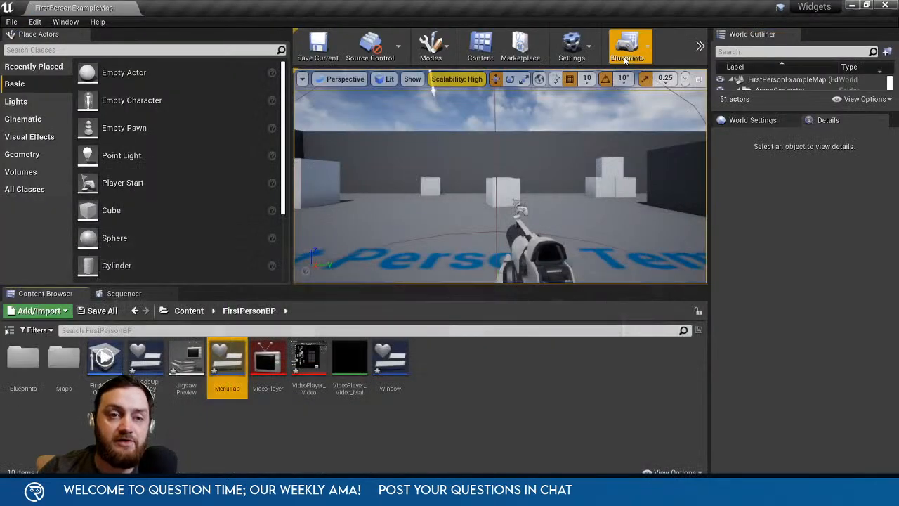
click(700, 47)
click(771, 125)
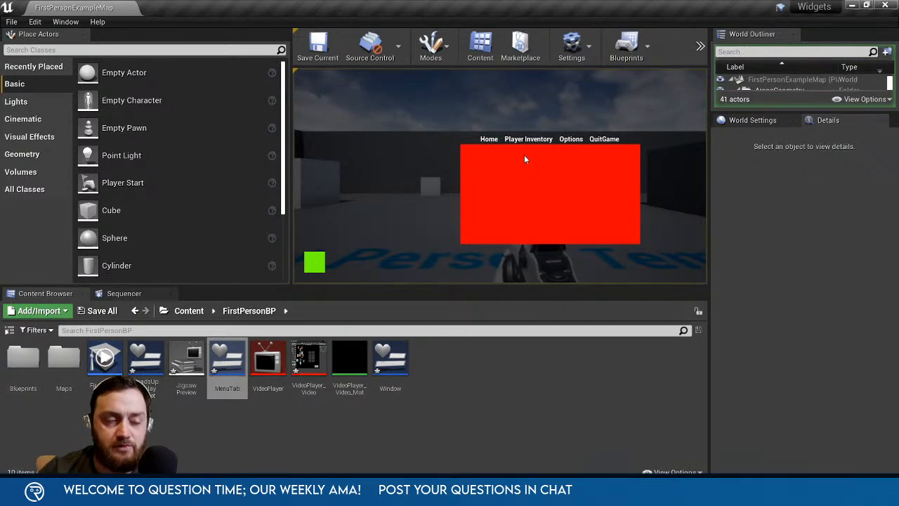
key(Escape)
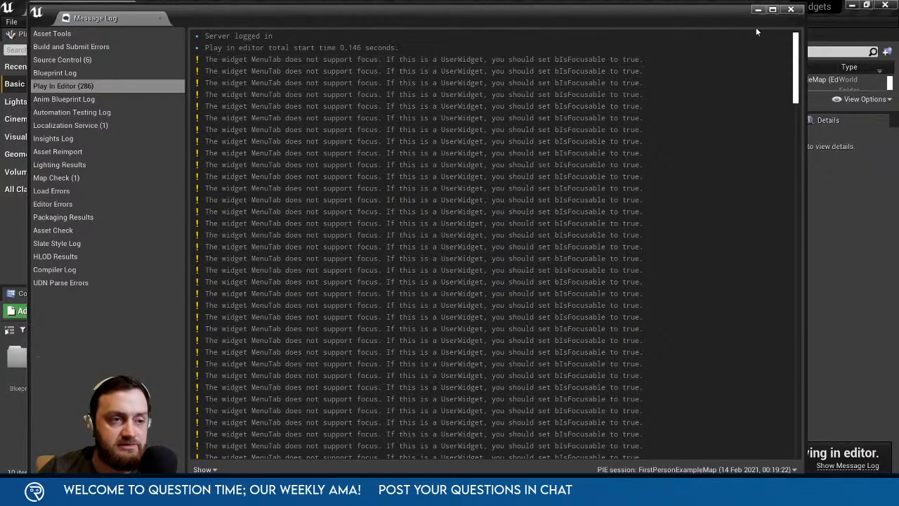
click(791, 10)
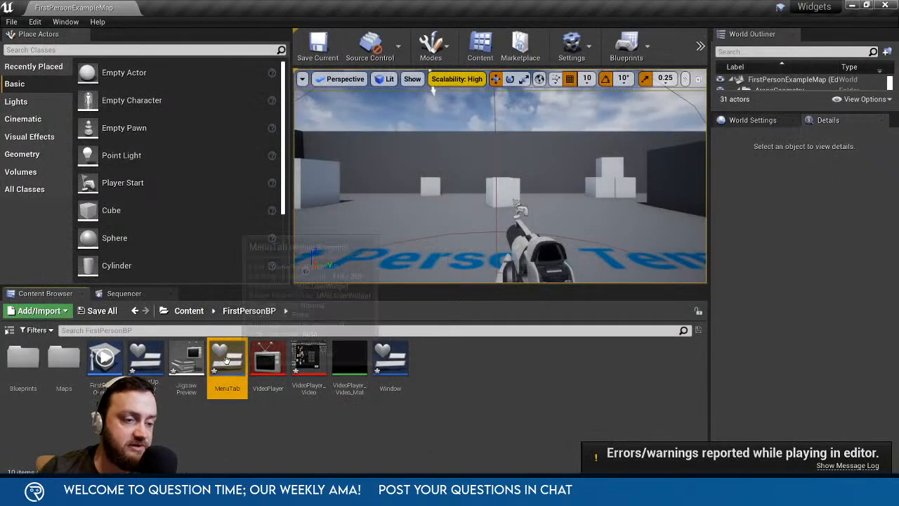
Reset the Home tab's Is Focusable override in HeadsUpDisplayWidget to its enabled default.
double_click(147, 359)
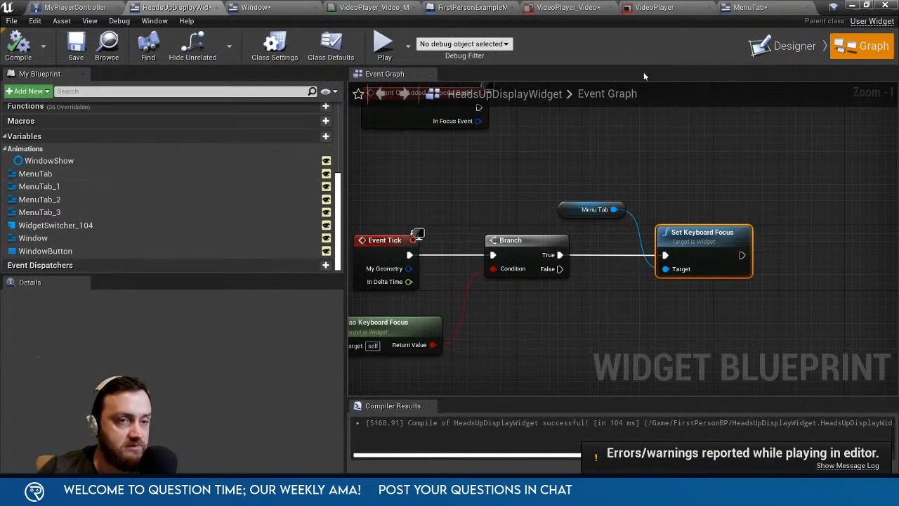
click(787, 45)
click(59, 298)
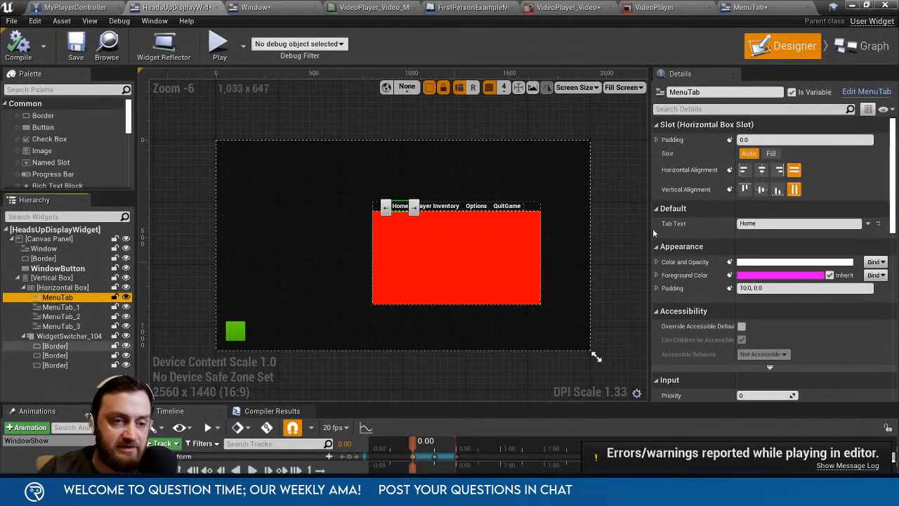
scroll(683, 316, down, 3)
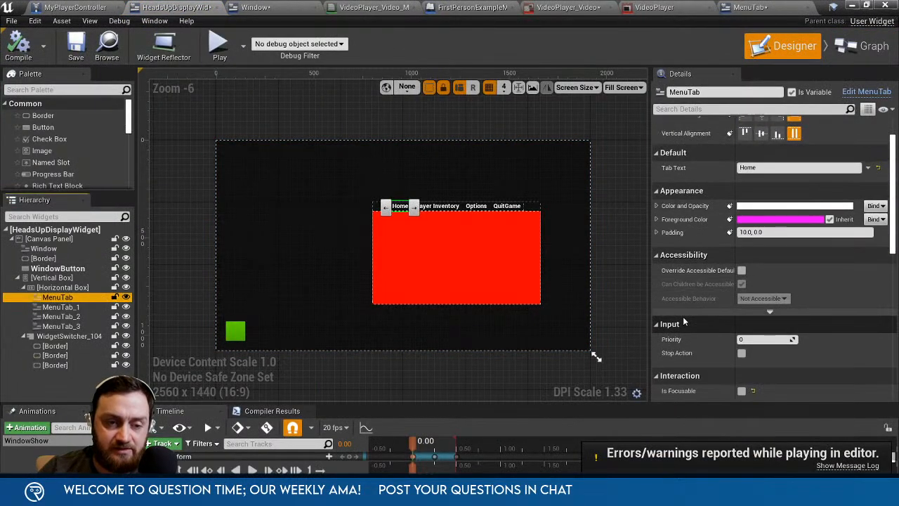
click(753, 391)
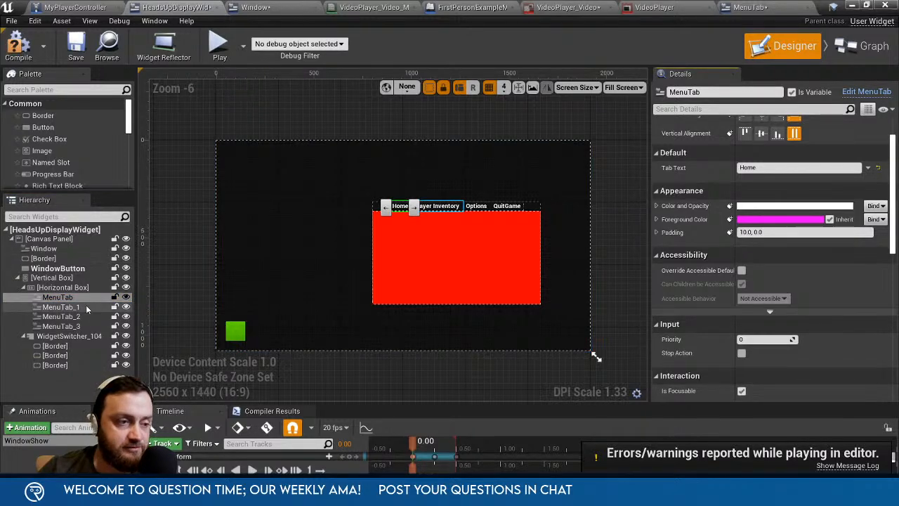
Enable Is Focusable on the remaining HUD tabs MenuTab_1, MenuTab_2 and MenuTab_3.
click(61, 307)
click(102, 317)
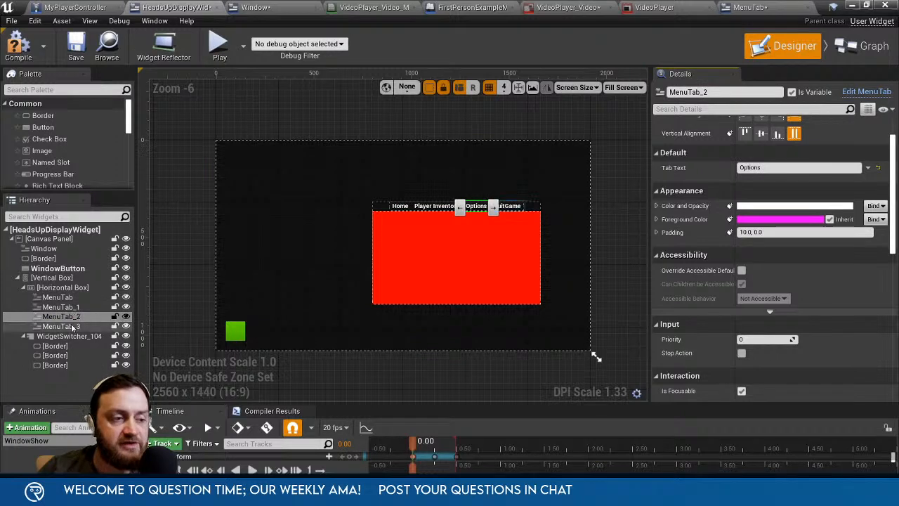
click(98, 327)
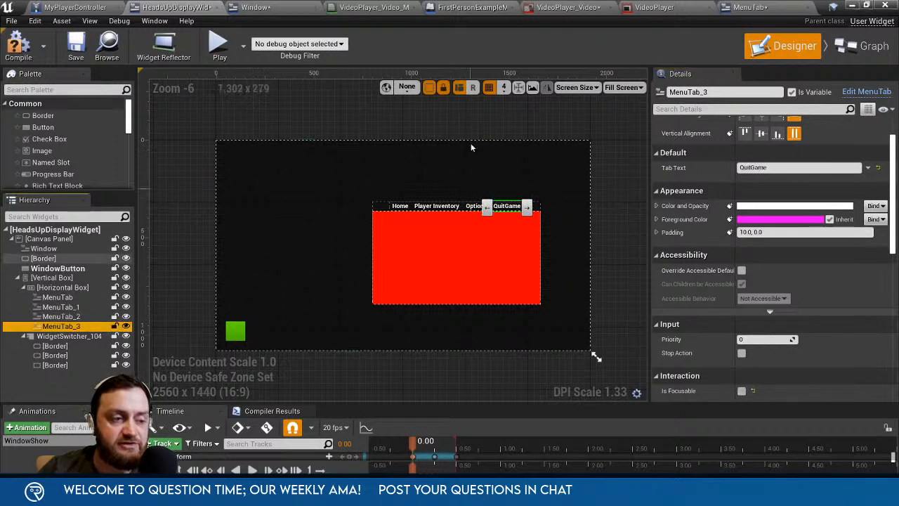
click(742, 390)
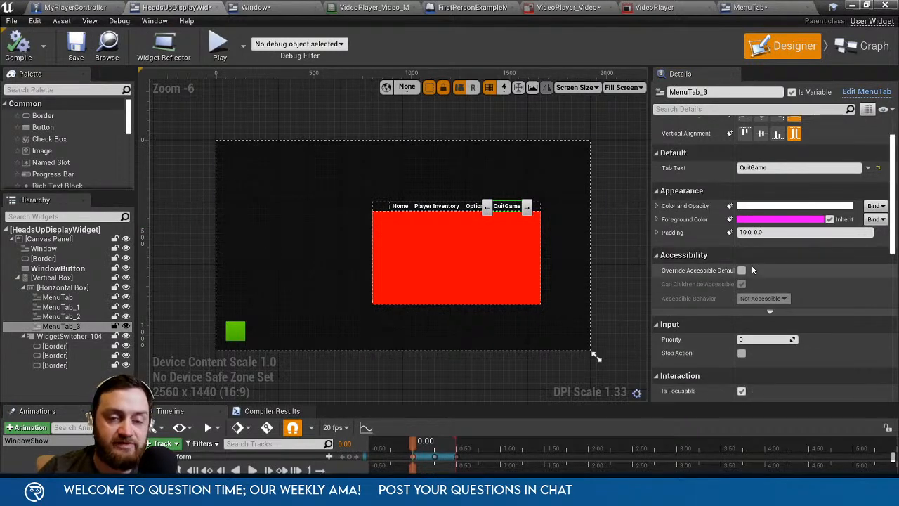
Play the level and move keyboard focus along the menu tabs to QuitGame and back to Home.
click(852, 6)
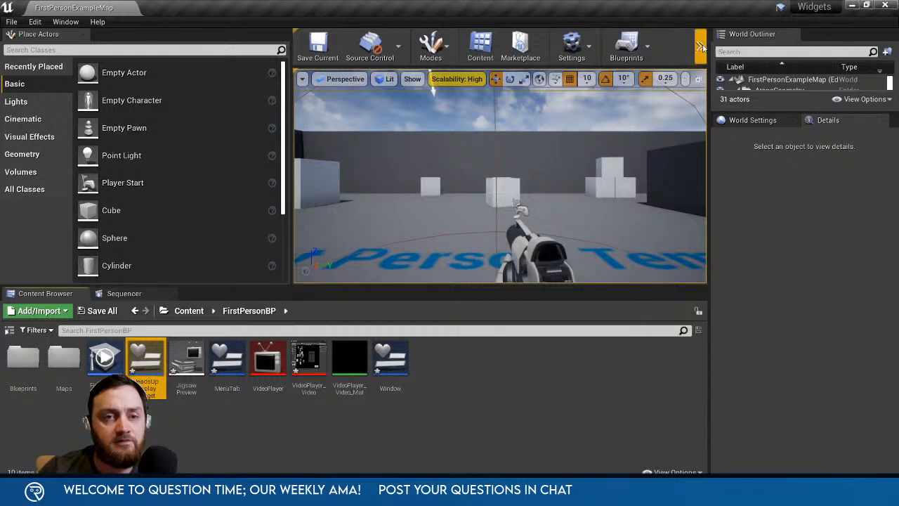
click(700, 48)
click(721, 130)
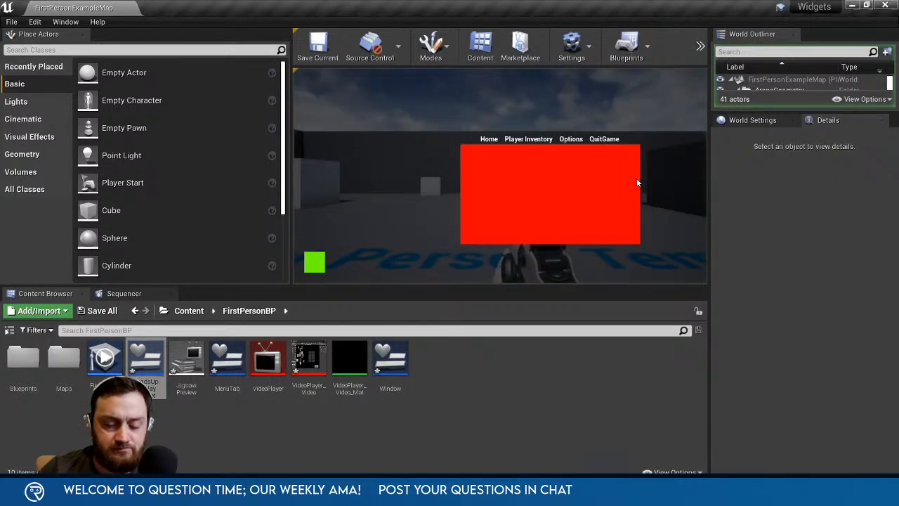
key(Tab)
key(Tab)
key(Right)
key(Right)
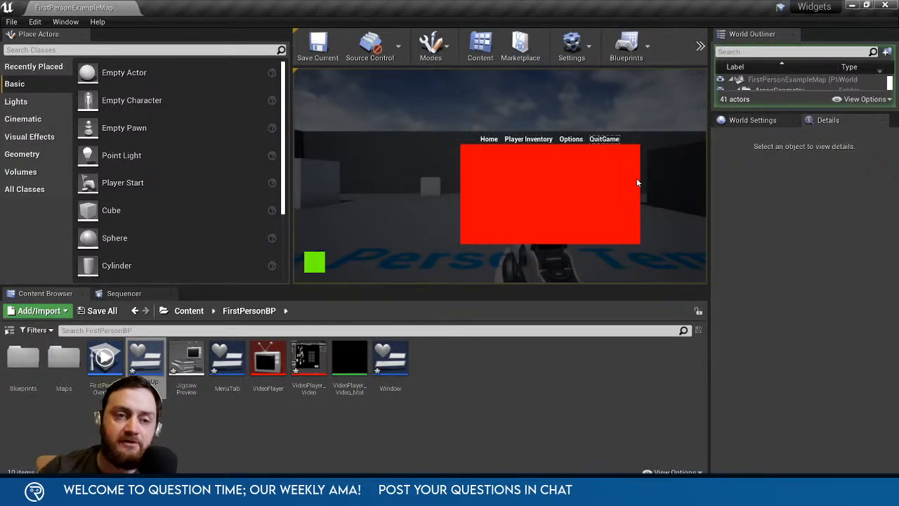
key(Left)
key(Left)
key(Left)
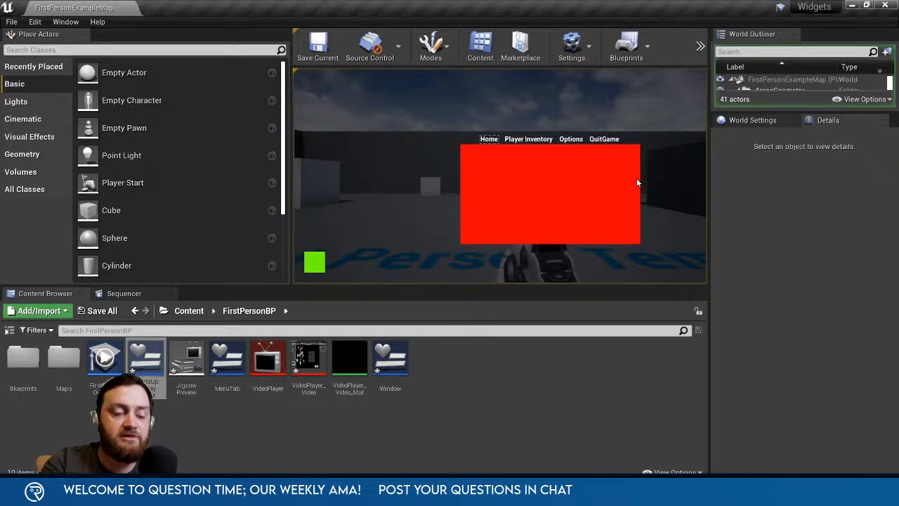
Move the keyboard focus from Home to QuitGame and back, finishing on Player Inventory.
key(Right)
key(Right)
key(Right)
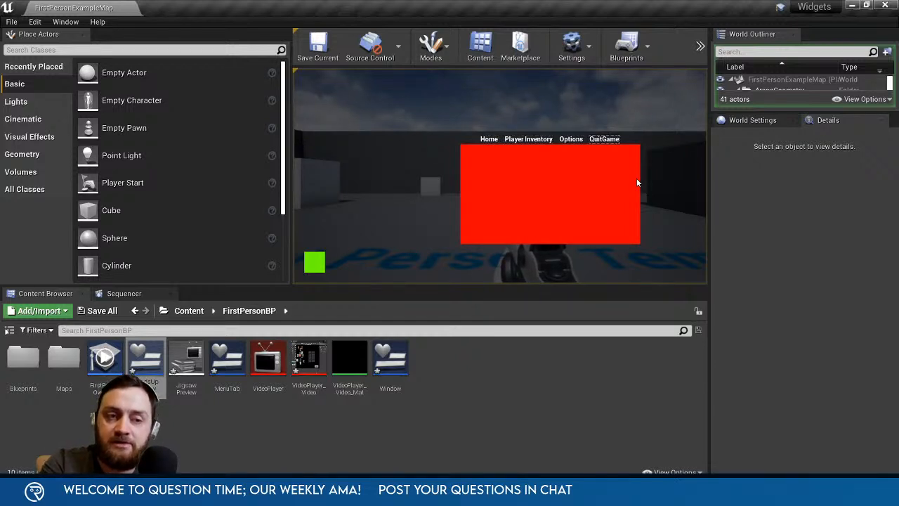
key(Left)
key(Left)
key(Left)
key(Right)
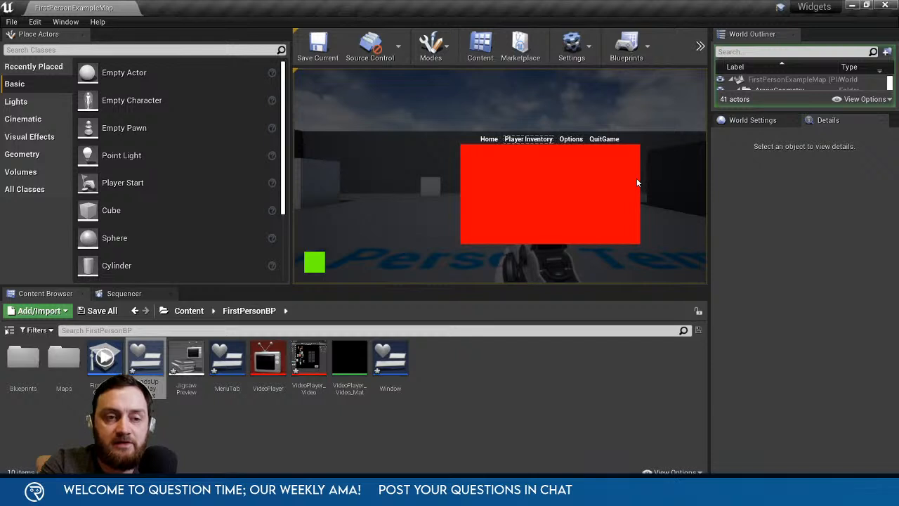
Test switching to the Options page and the Player Inventory page through the keyboard-focused tabs.
key(Right)
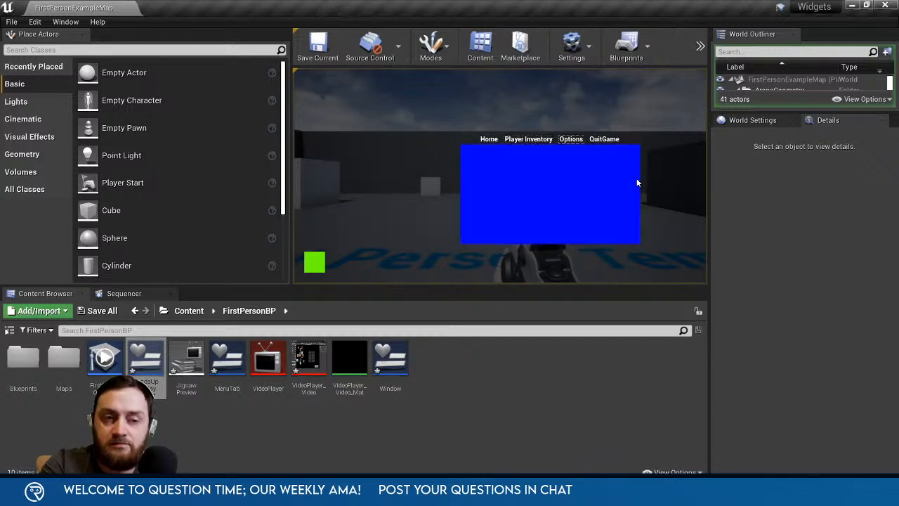
key(Left)
key(Left)
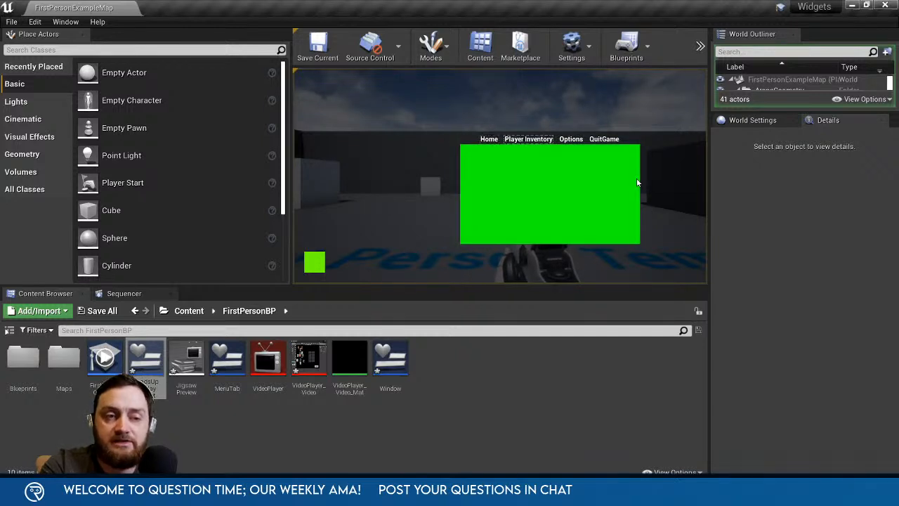
Test switching pages by moving keyboard focus across the menu tabs, and activate QuitGame to end the play session.
key(Left)
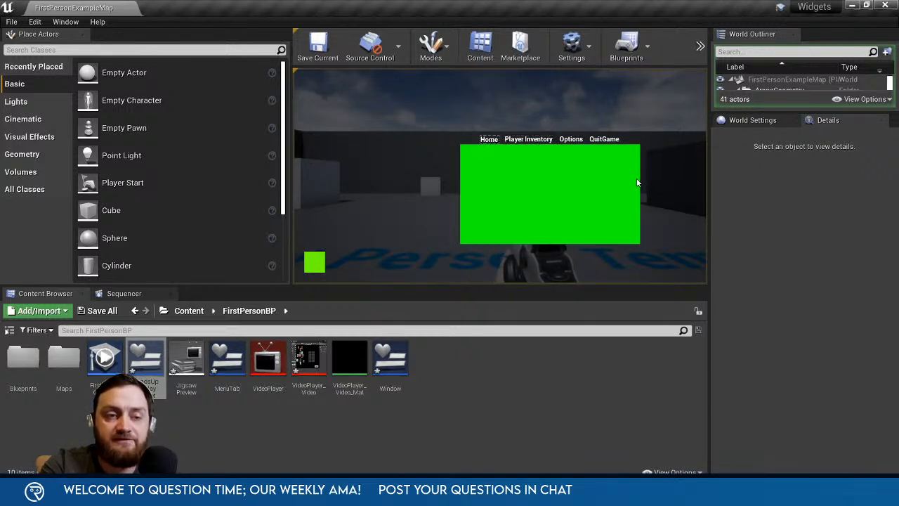
key(Right)
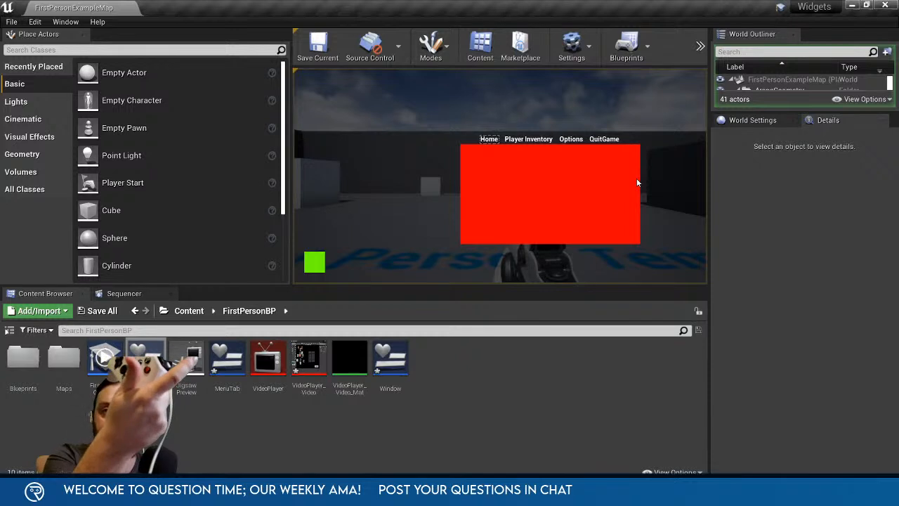
key(Right)
key(Right)
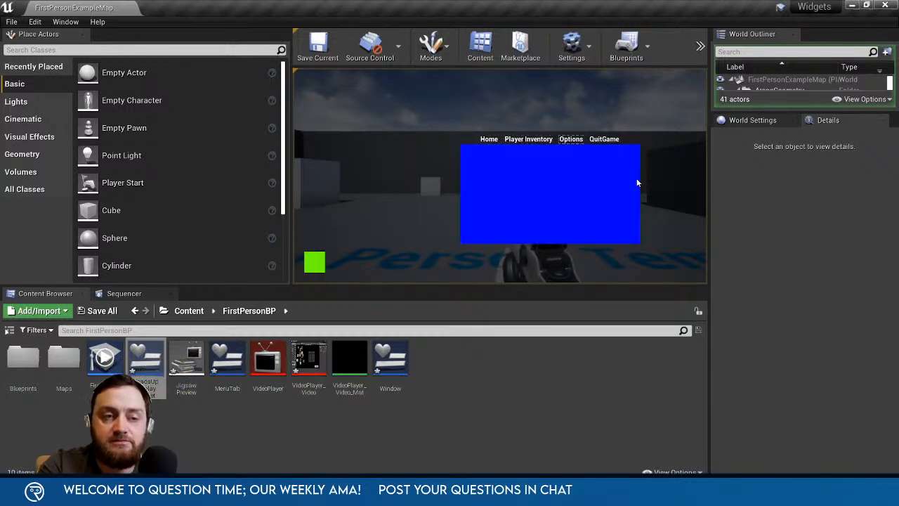
key(Left)
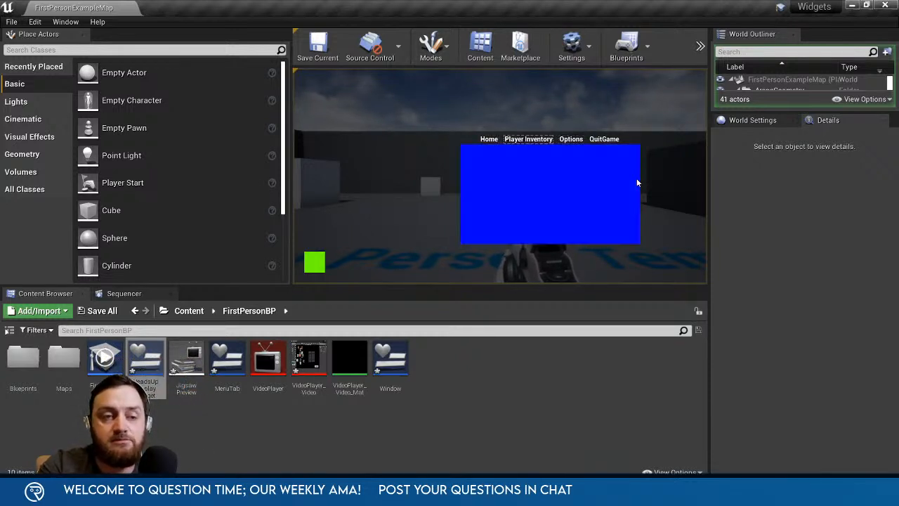
key(Right)
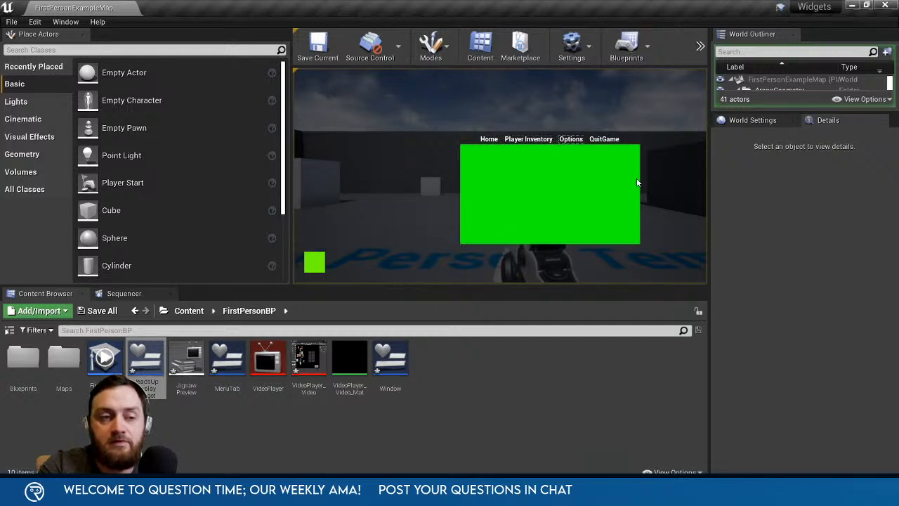
key(Right)
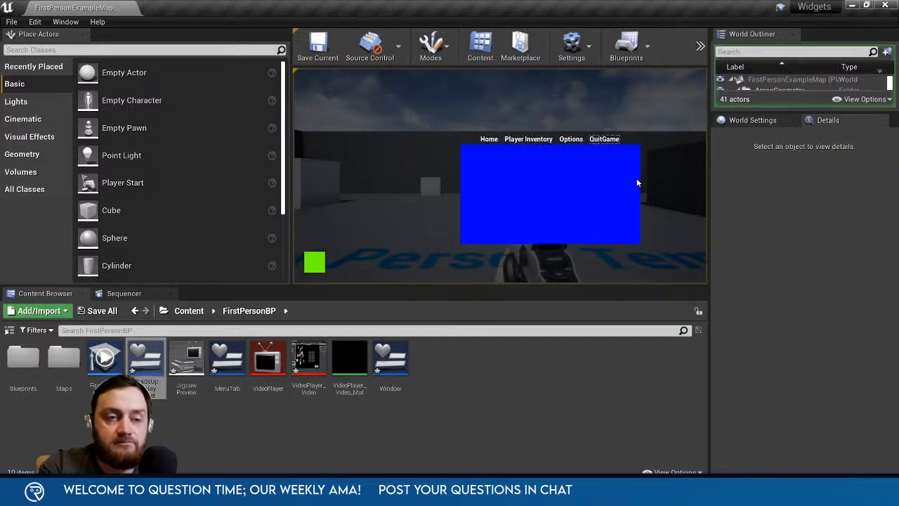
key(Return)
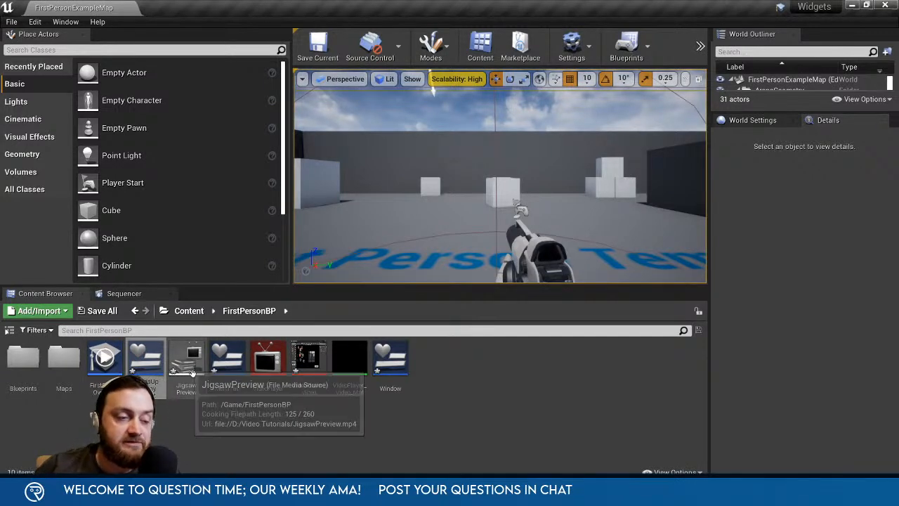
Open the MenuTab widget's event graph and add an Event On Added to Focus Path node in empty space.
double_click(239, 373)
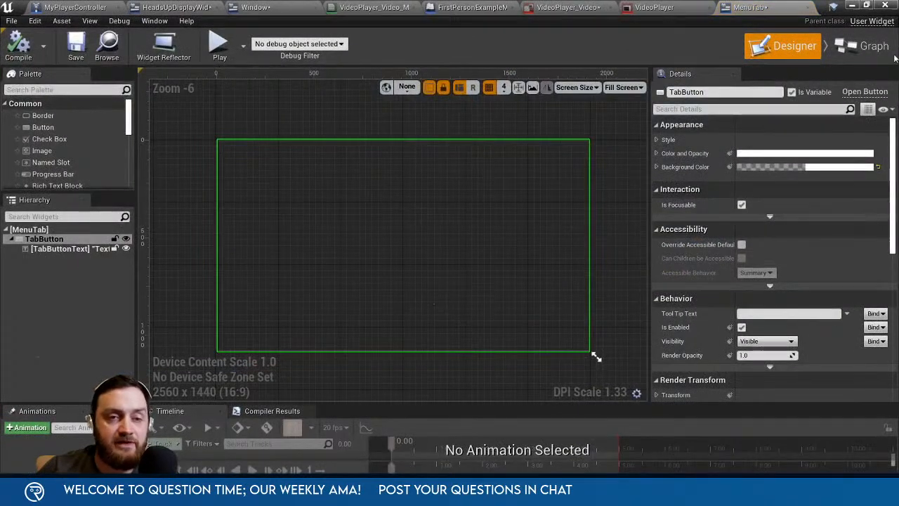
click(871, 46)
scroll(557, 194, down, 2)
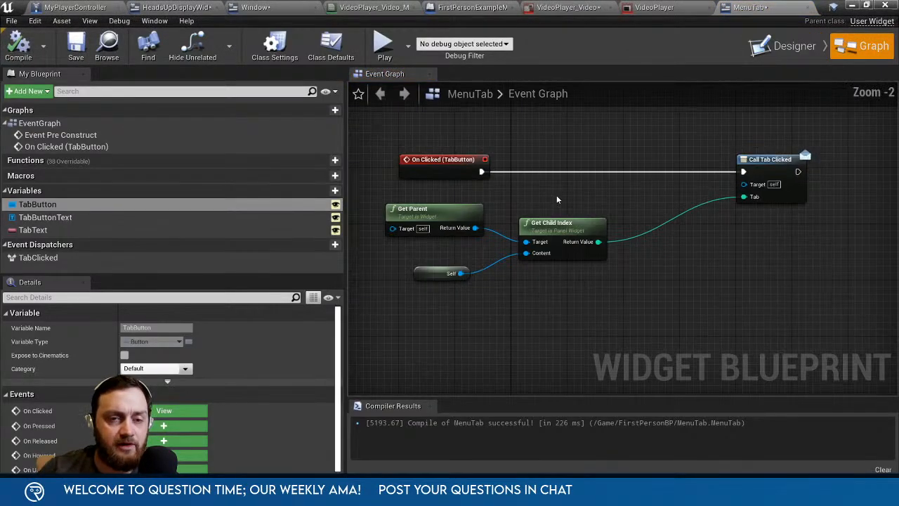
scroll(558, 194, down, 2)
right_drag(561, 153, 498, 261)
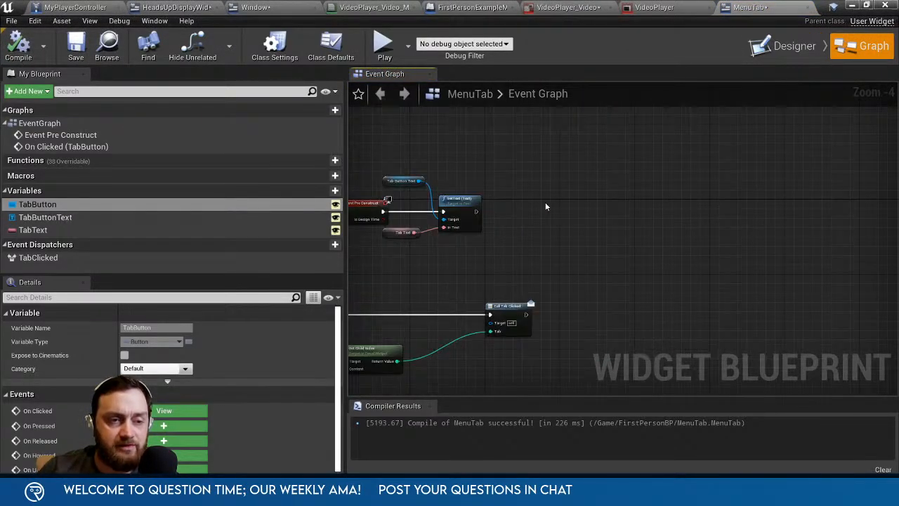
scroll(546, 206, up, 2)
right_click(582, 167)
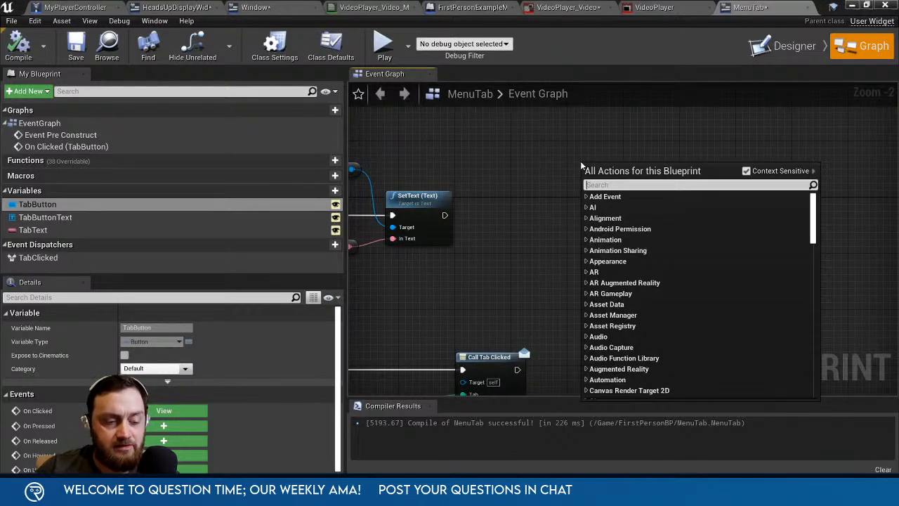
text(focus)
scroll(669, 262, up, 1)
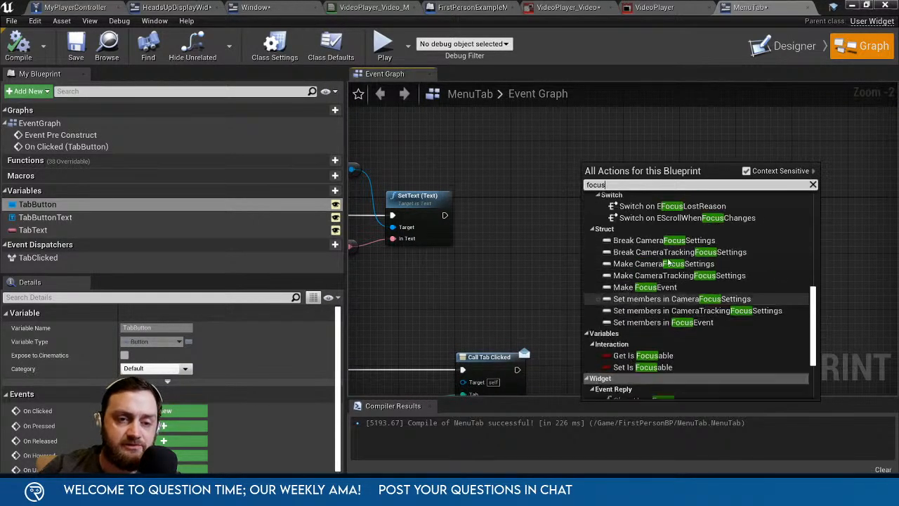
scroll(668, 262, up, 8)
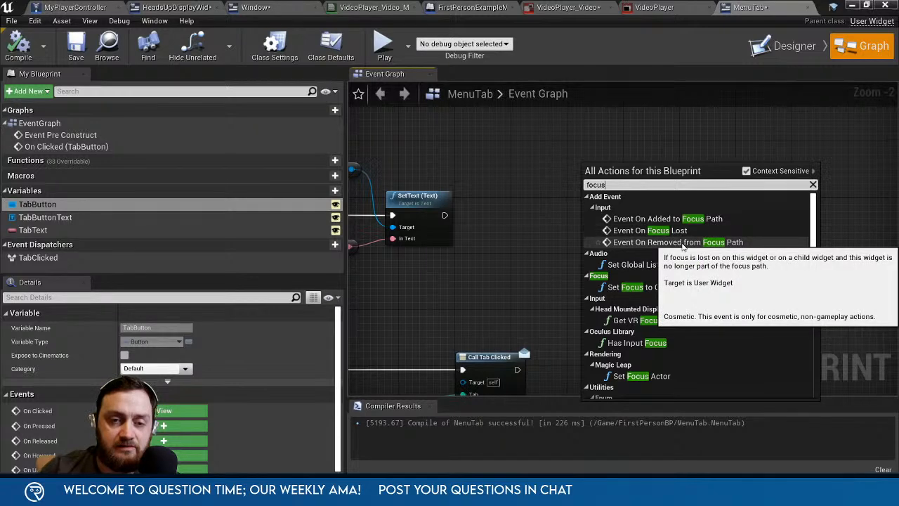
click(673, 219)
right_drag(673, 221, 540, 245)
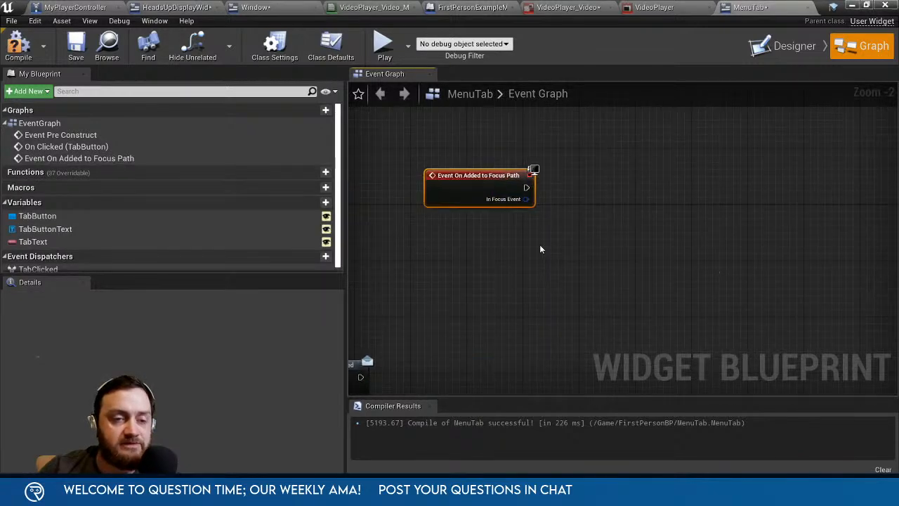
scroll(449, 225, up, 2)
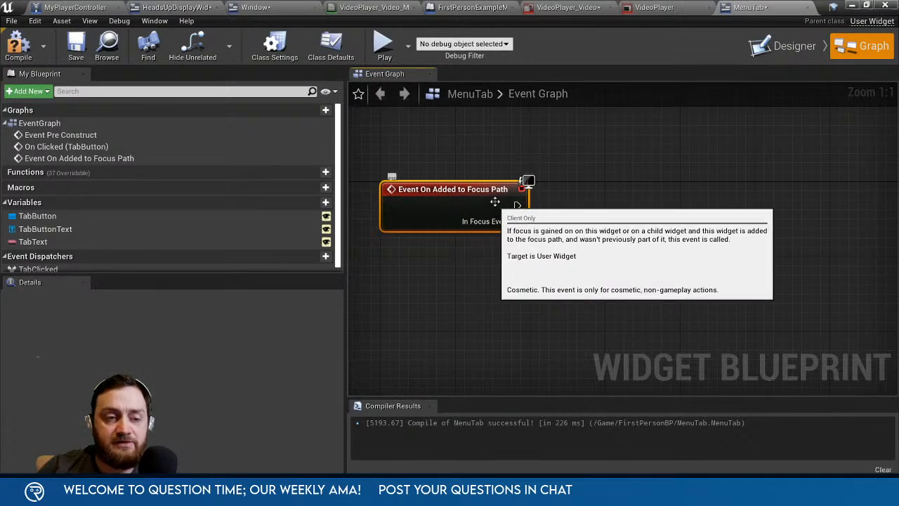
right_drag(502, 277, 848, 265)
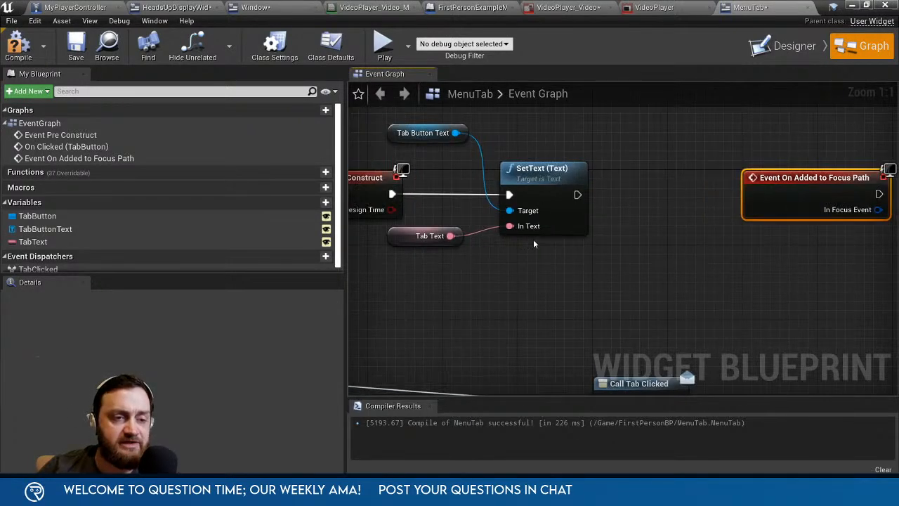
drag(33, 242, 733, 283)
right_drag(732, 283, 449, 283)
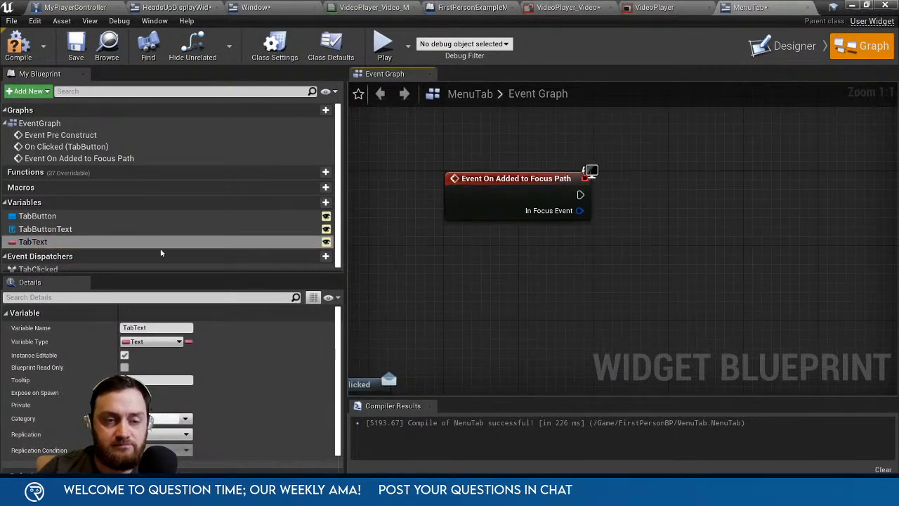
drag(33, 242, 562, 140)
click(552, 279)
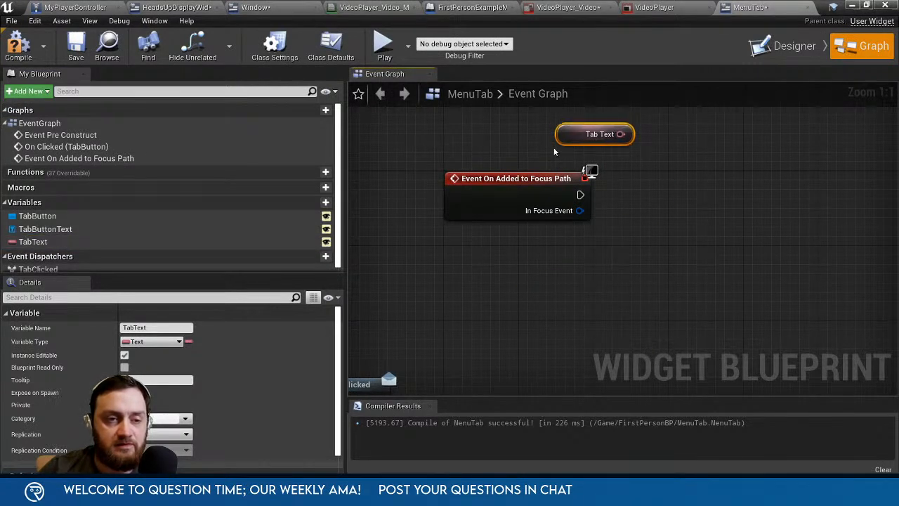
key(Delete)
Place a getter for the TabButtonText variable above the Event On Added to Focus Path node.
drag(145, 231, 522, 144)
click(600, 148)
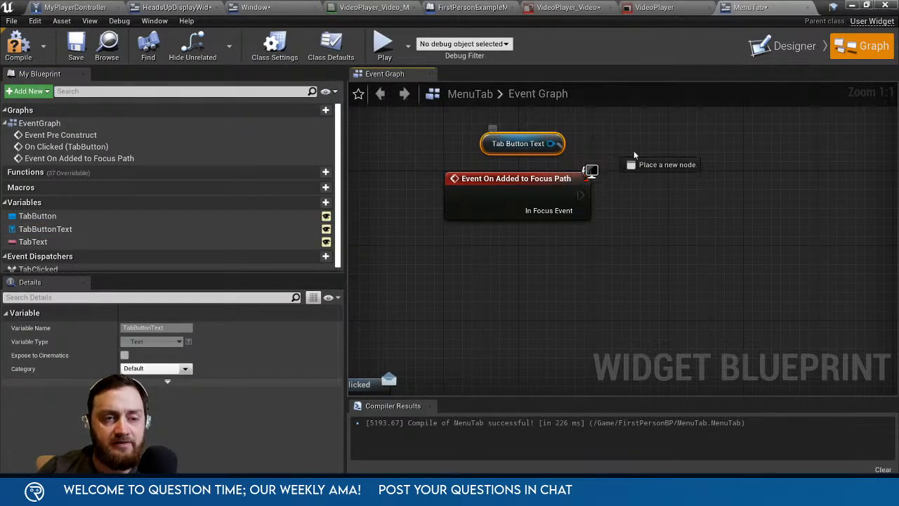
Try a Set Font node targeting Tab Button Text, executed from Event On Added to Focus Path.
drag(634, 155, 672, 156)
text(set font)
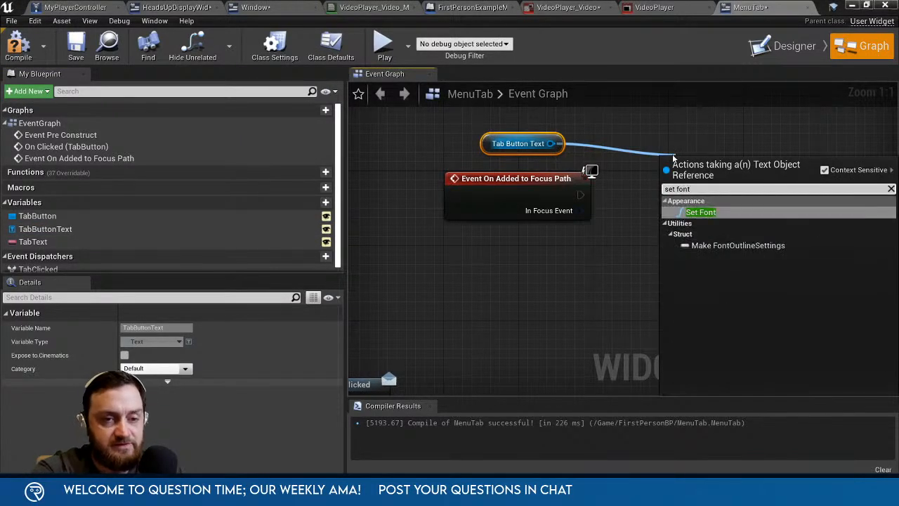
click(701, 212)
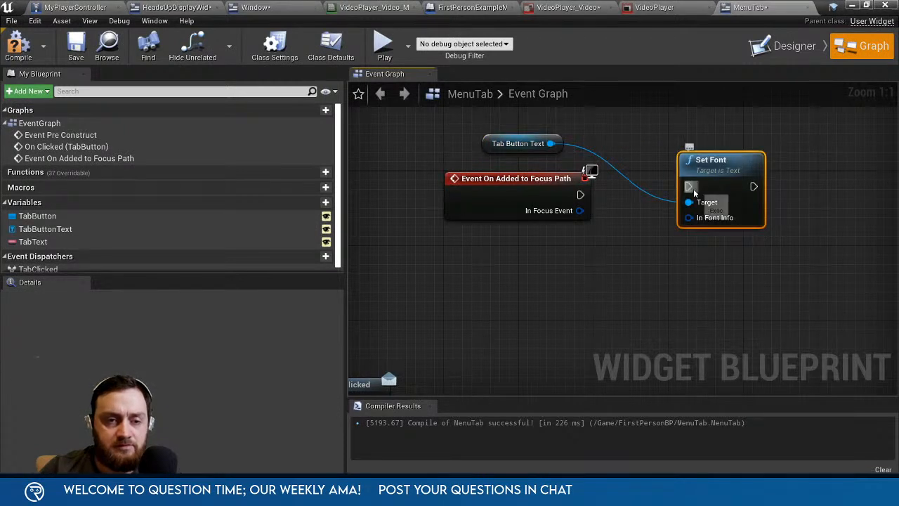
drag(688, 186, 579, 195)
drag(695, 168, 695, 177)
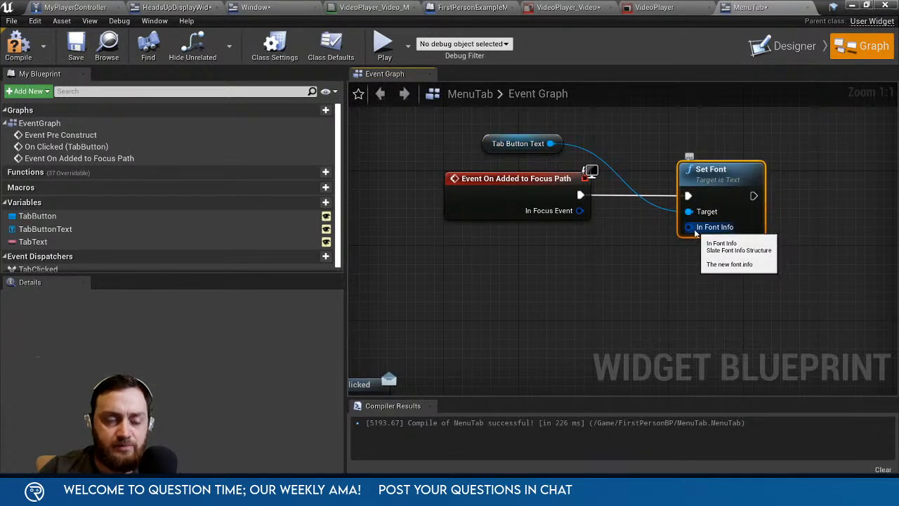
Try supplying Set Font's In Font Info from a Make SlateFontInfo node and examine its font options.
drag(689, 227, 652, 295)
click(711, 146)
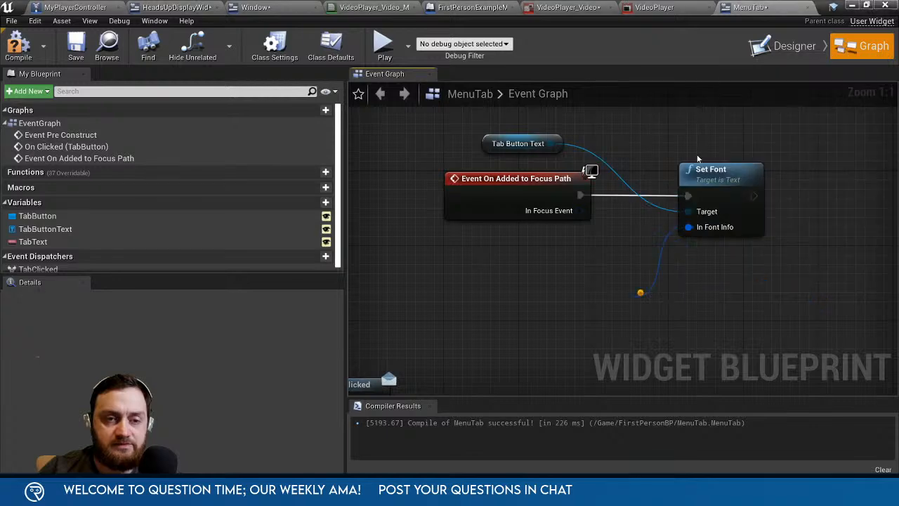
right_drag(665, 265, 647, 148)
drag(660, 185, 576, 164)
click(624, 226)
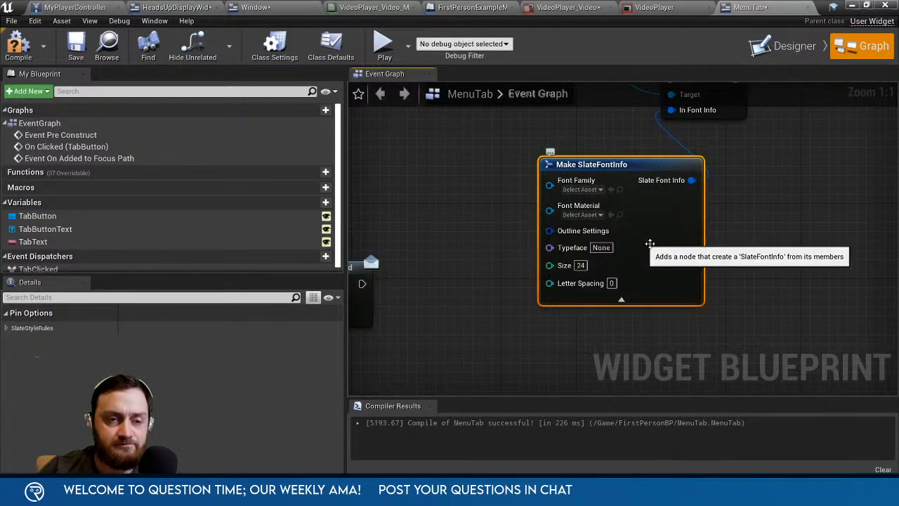
right_drag(519, 276, 468, 242)
right_drag(600, 227, 550, 226)
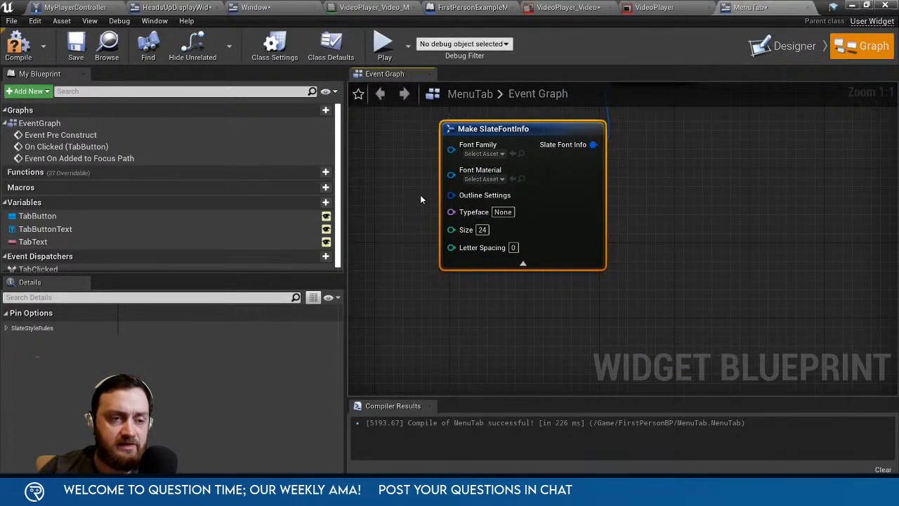
right_drag(421, 197, 569, 226)
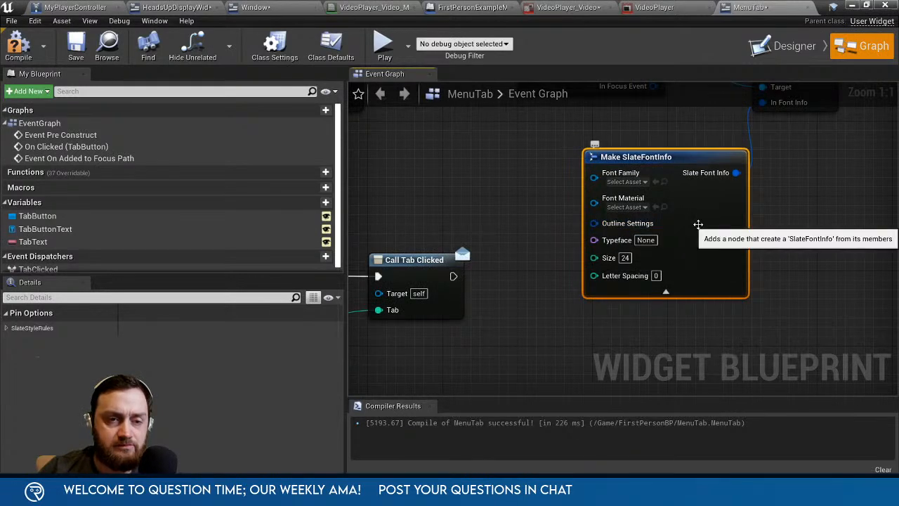
right_drag(793, 201, 735, 307)
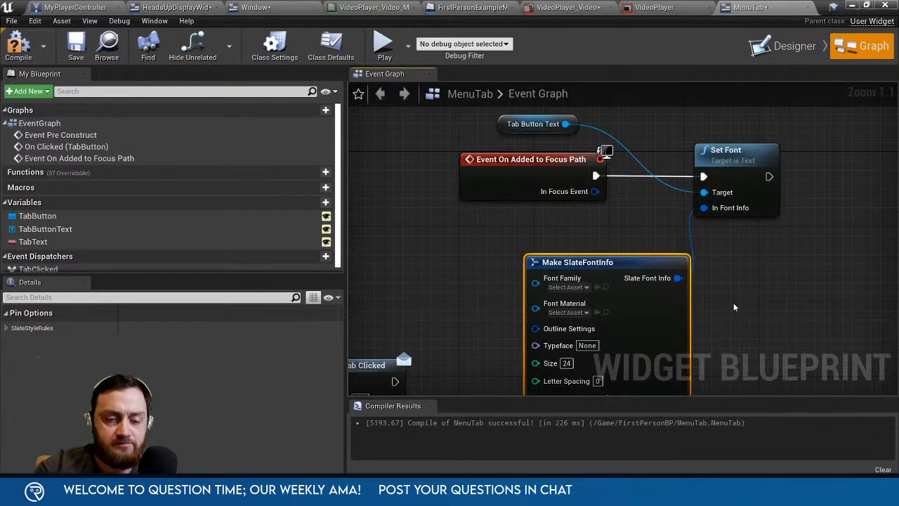
Delete the Make SlateFontInfo and Set Font nodes from the graph.
key(Delete)
click(716, 162)
key(Delete)
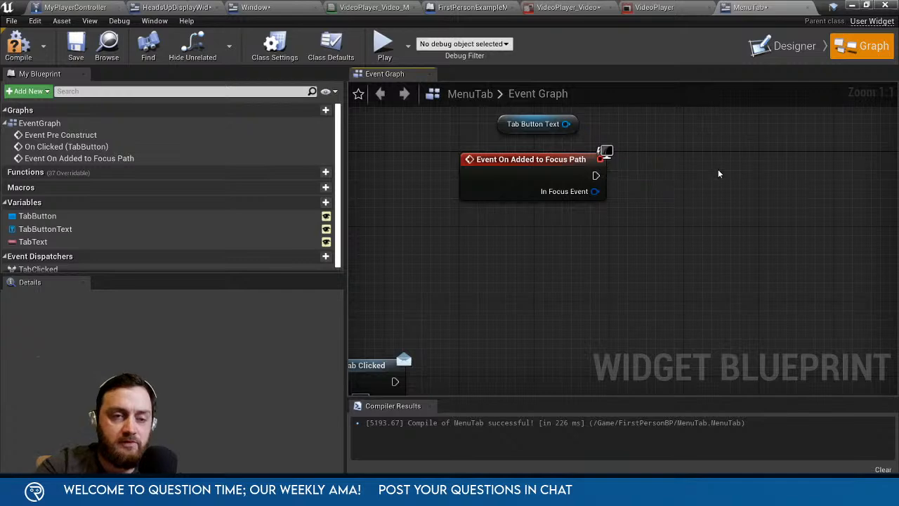
Add a Set Color and Opacity node targeting Tab Button Text and execute it from Event On Added to Focus Path.
drag(566, 124, 666, 202)
text(set colo)
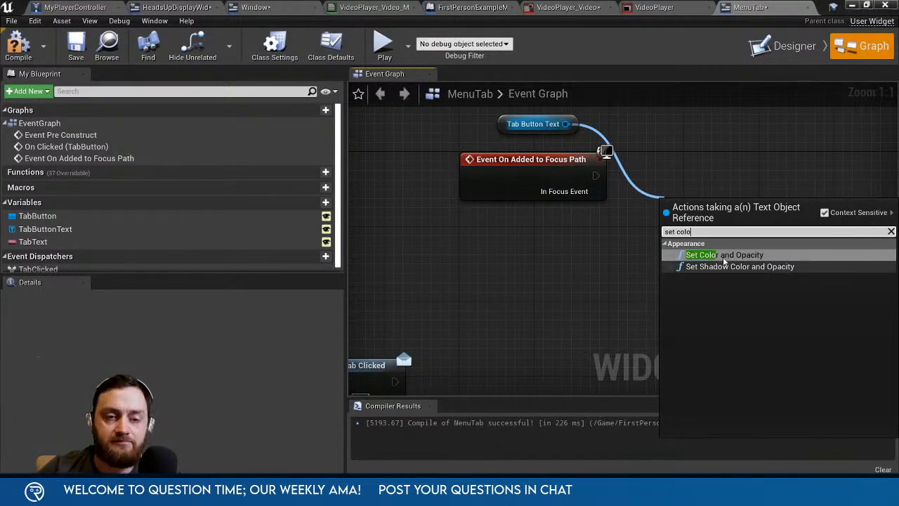
key(Return)
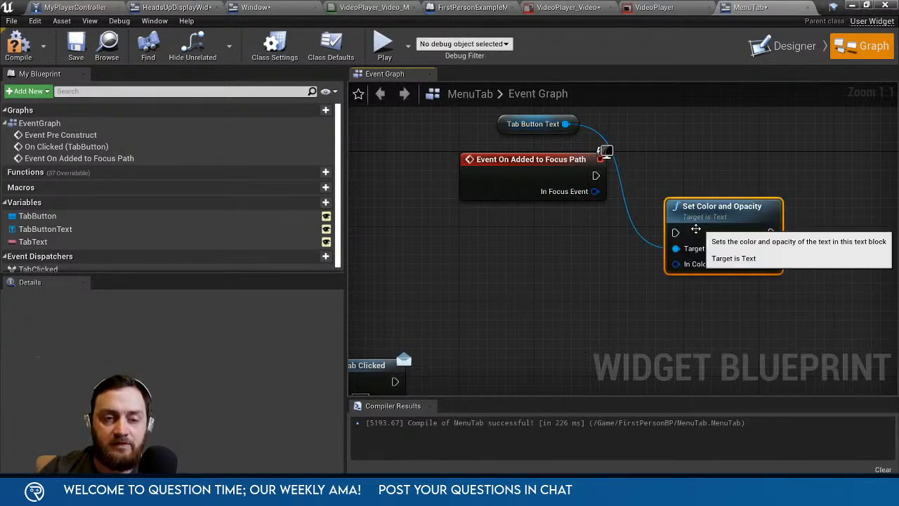
drag(674, 233, 611, 205)
drag(677, 199, 704, 143)
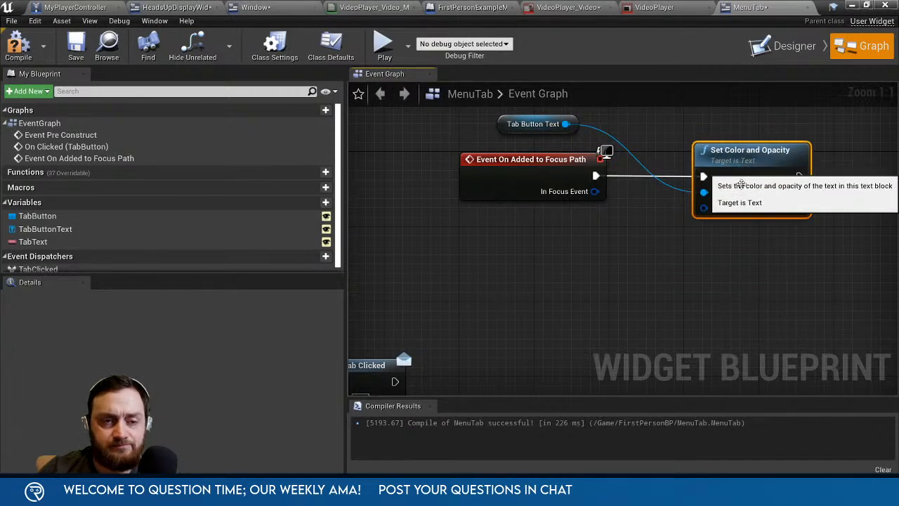
Feed In Color and Opacity from a Make SlateColor node with a yellow Specified Color, and compile the widget.
drag(704, 208, 585, 261)
click(699, 145)
click(637, 279)
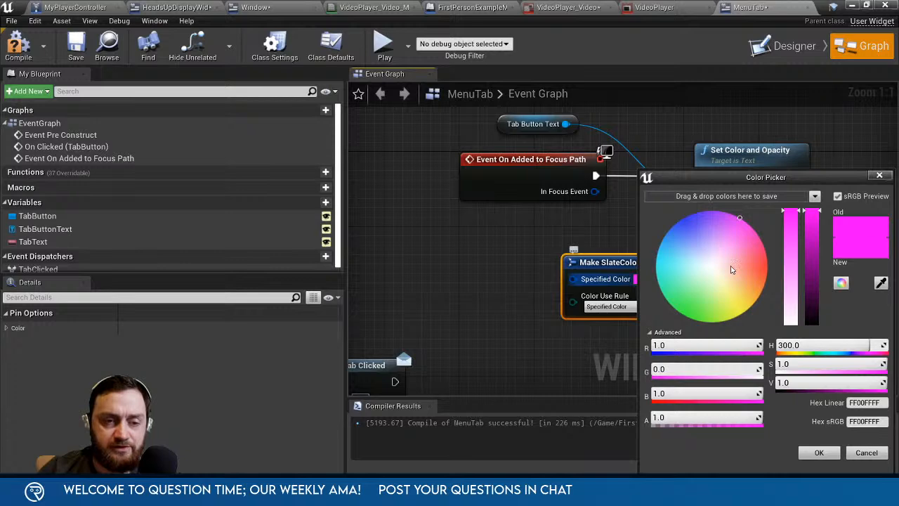
click(752, 305)
click(819, 452)
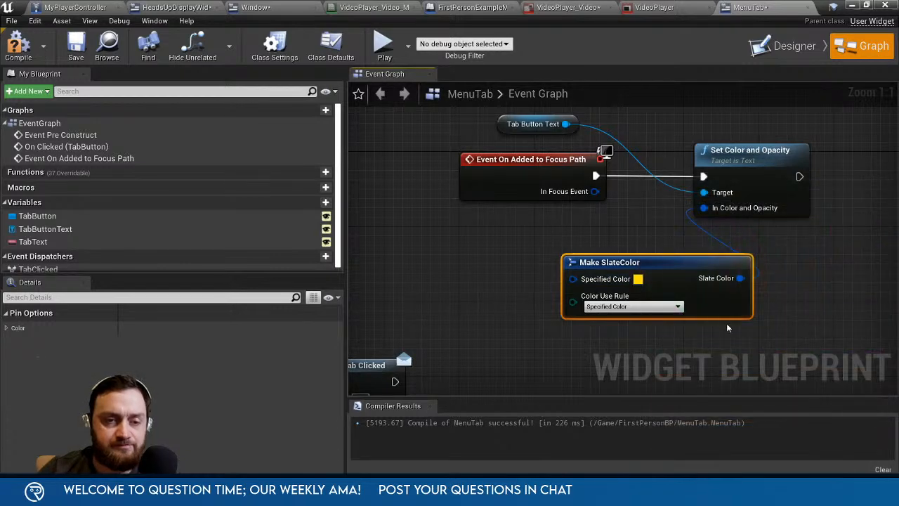
click(19, 56)
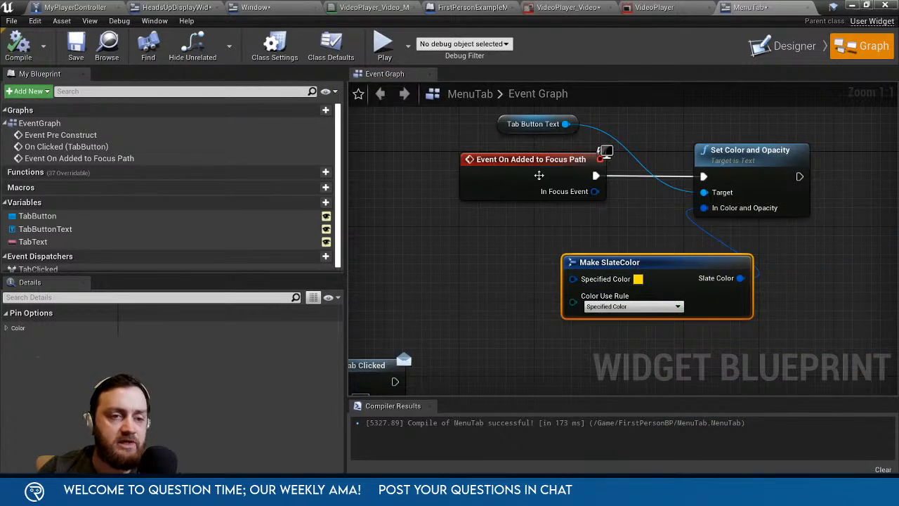
Add an Event On Focus Lost node below the Make SlateColor node.
right_drag(594, 370, 512, 313)
right_click(511, 313)
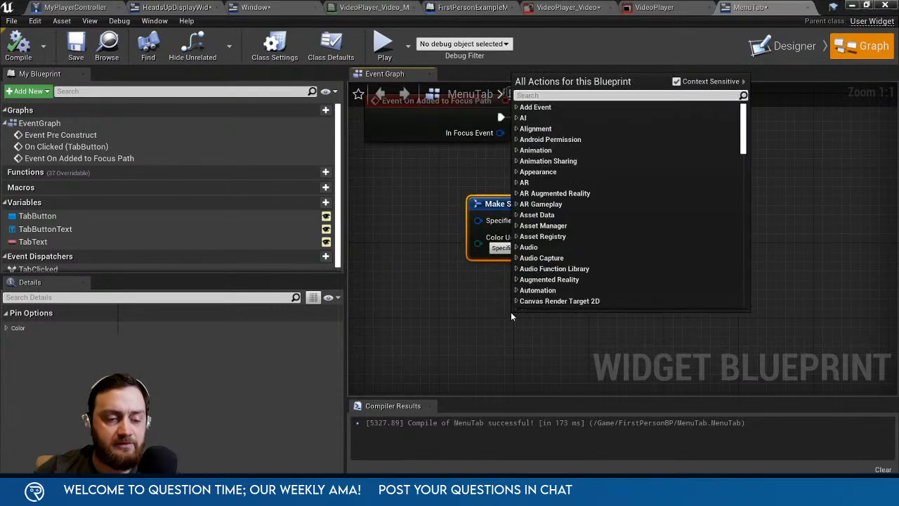
text(focus)
scroll(559, 249, up, 8)
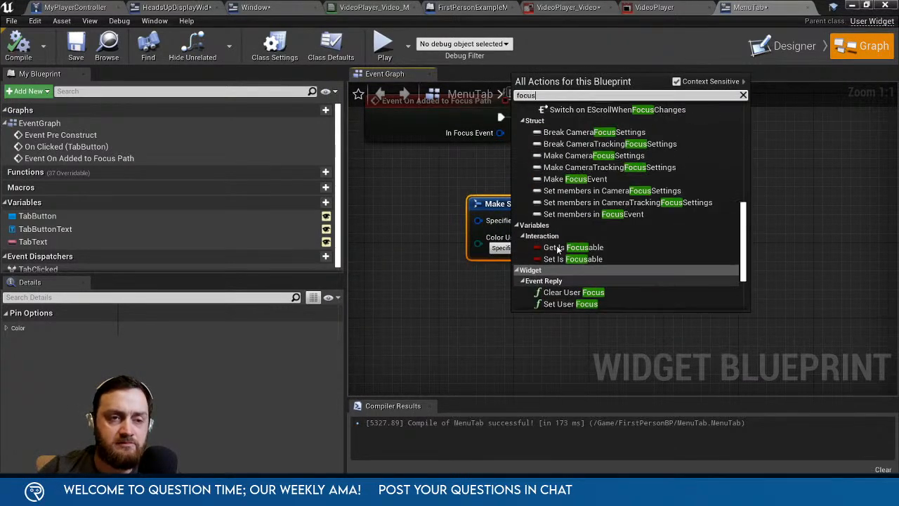
scroll(559, 248, up, 5)
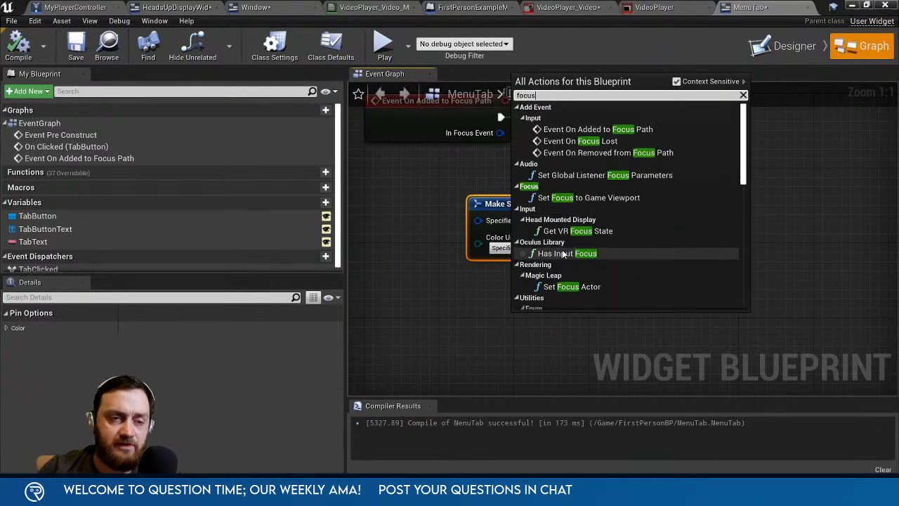
click(577, 140)
right_drag(633, 302, 618, 335)
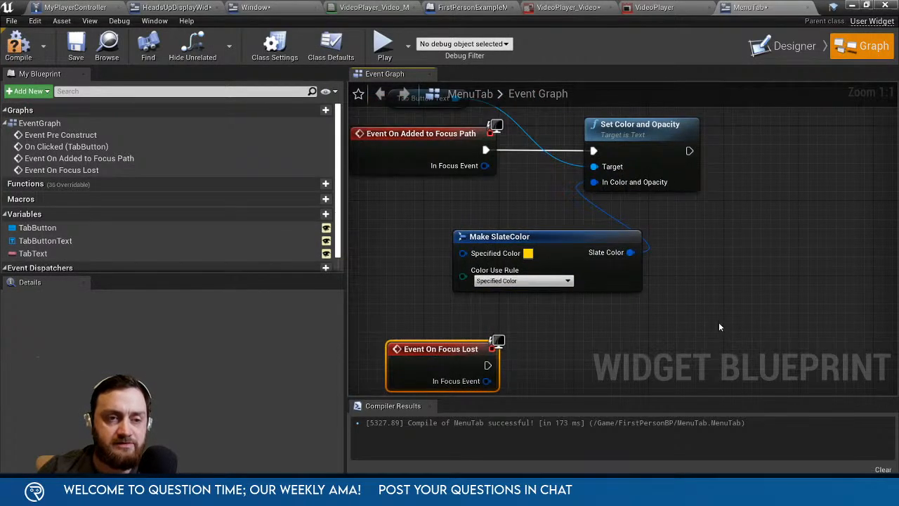
Duplicate the Tab Button Text, Set Color and Opacity and Make SlateColor nodes, and execute the copied setter from Event On Focus Lost.
drag(683, 291, 507, 147)
right_drag(507, 147, 518, 189)
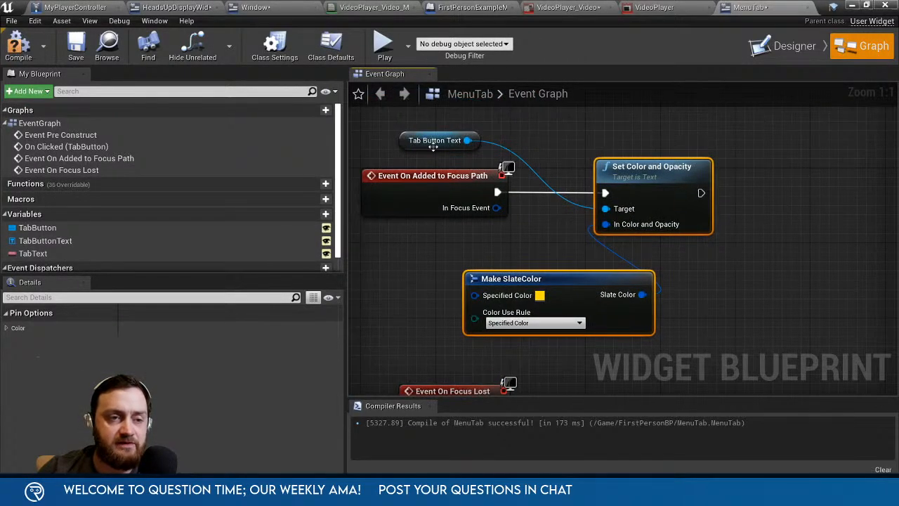
ctrl+click(417, 143)
right_drag(626, 272, 594, 108)
key(ctrl+v)
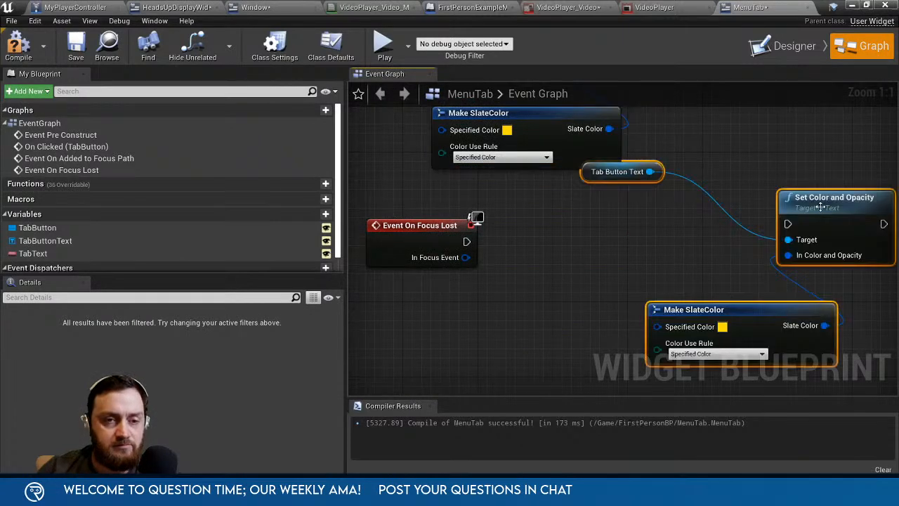
drag(820, 207, 741, 252)
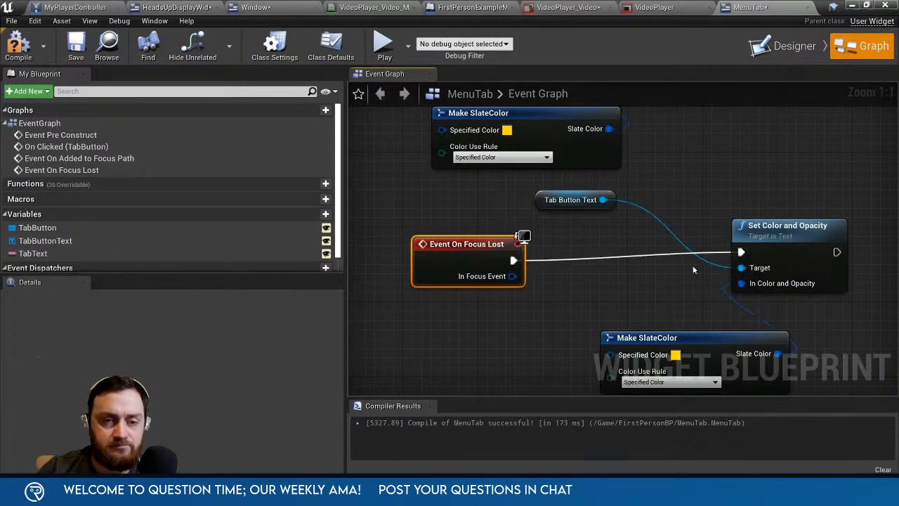
right_drag(693, 267, 676, 232)
drag(473, 246, 464, 236)
right_drag(537, 283, 519, 213)
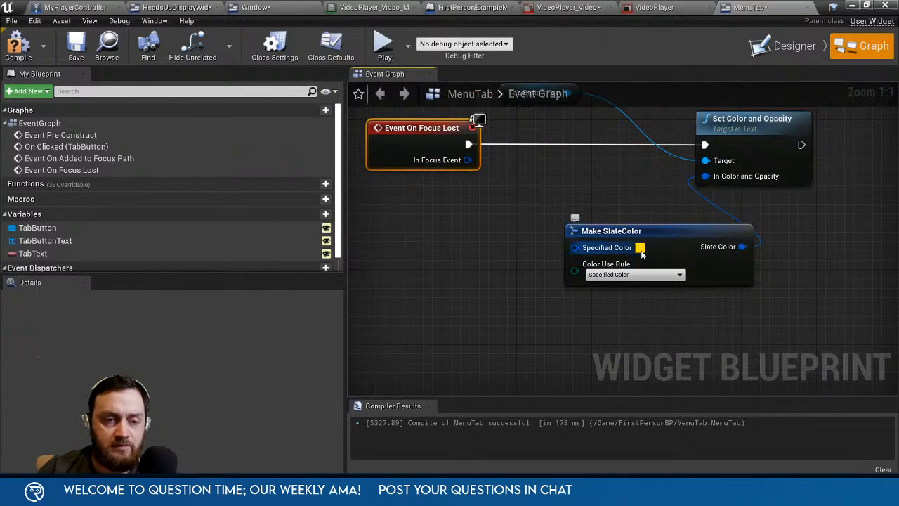
Set the Specified Color of the copied Make SlateColor node to white and compile the widget.
click(640, 249)
drag(542, 266, 545, 328)
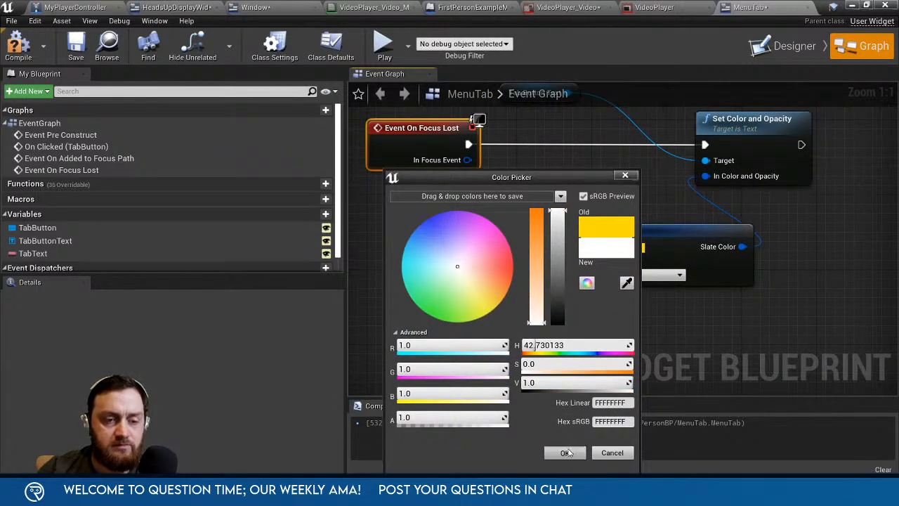
click(565, 452)
click(16, 55)
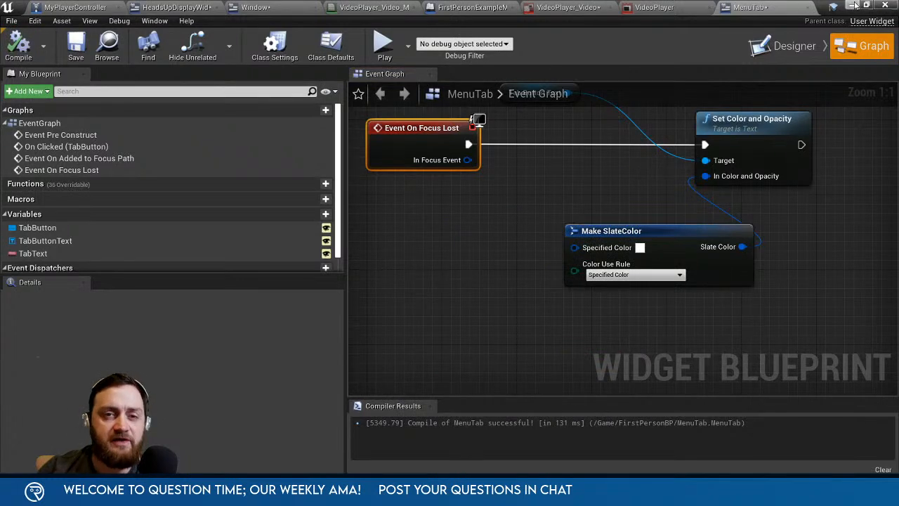
Play the level to check the tab text colours while focus moves between tabs, and stop playing.
click(852, 6)
click(700, 46)
click(722, 130)
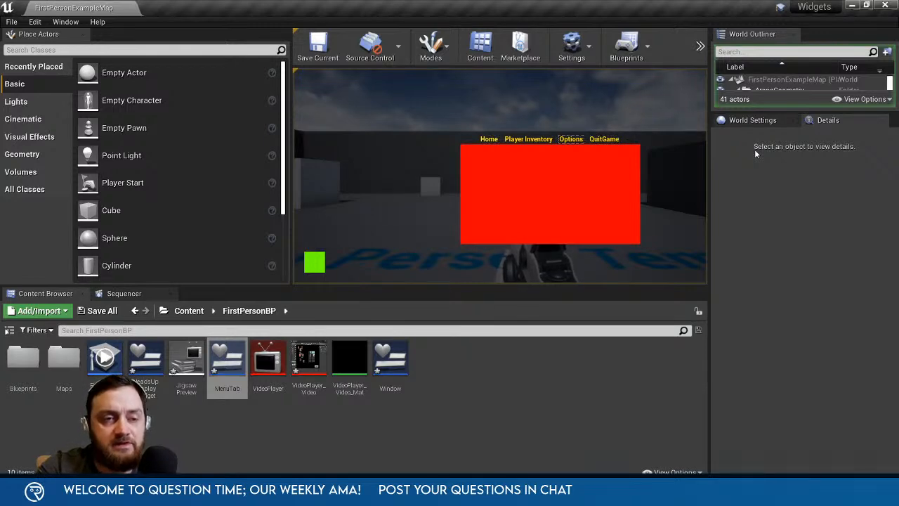
key(Escape)
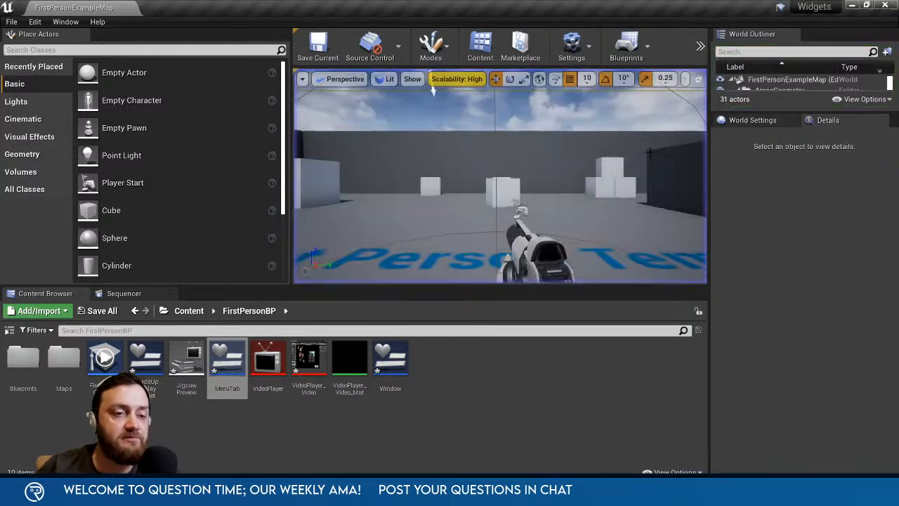
Reopen MenuTab and add an Event On Removed from Focus Path node near Event On Focus Lost.
double_click(227, 359)
right_drag(482, 189, 524, 262)
right_click(523, 262)
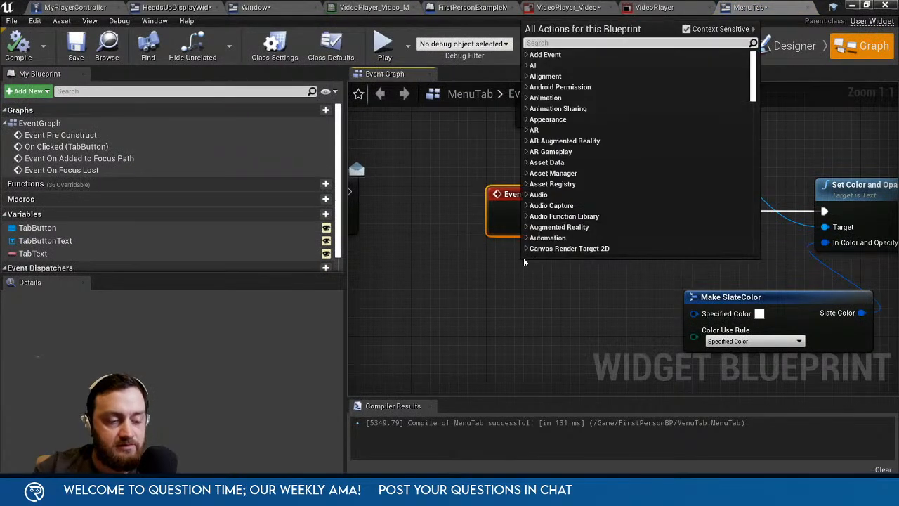
text(focus)
scroll(618, 155, up, 15)
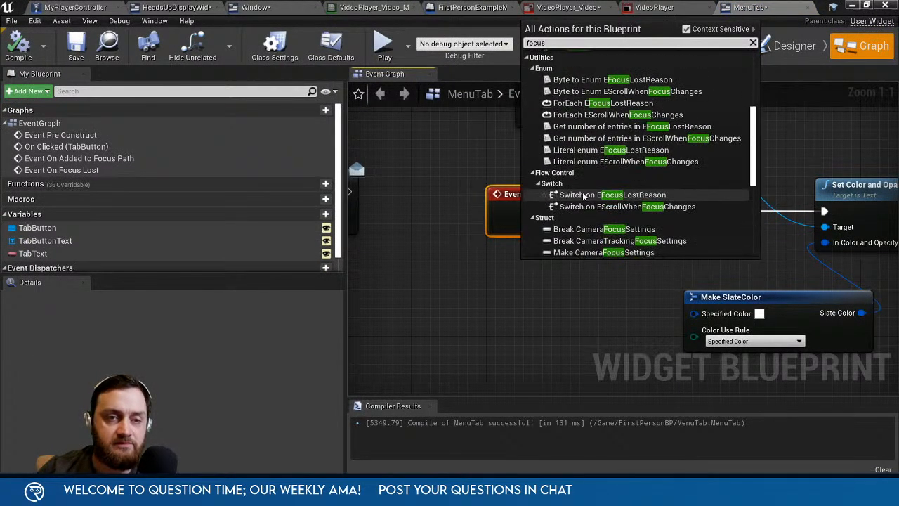
click(635, 102)
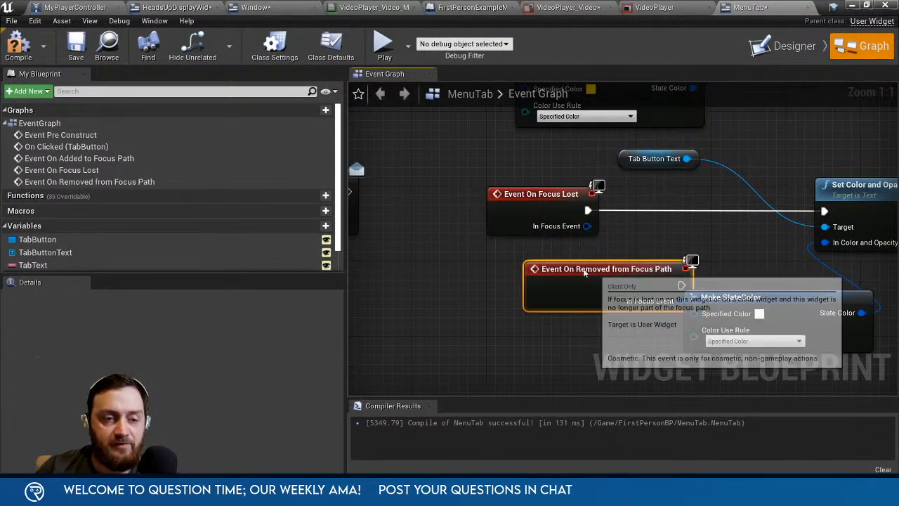
Execute the white Set Color and Opacity from Event On Removed from Focus Path instead of Event On Focus Lost, and compile.
drag(591, 266, 545, 248)
drag(626, 267, 825, 211)
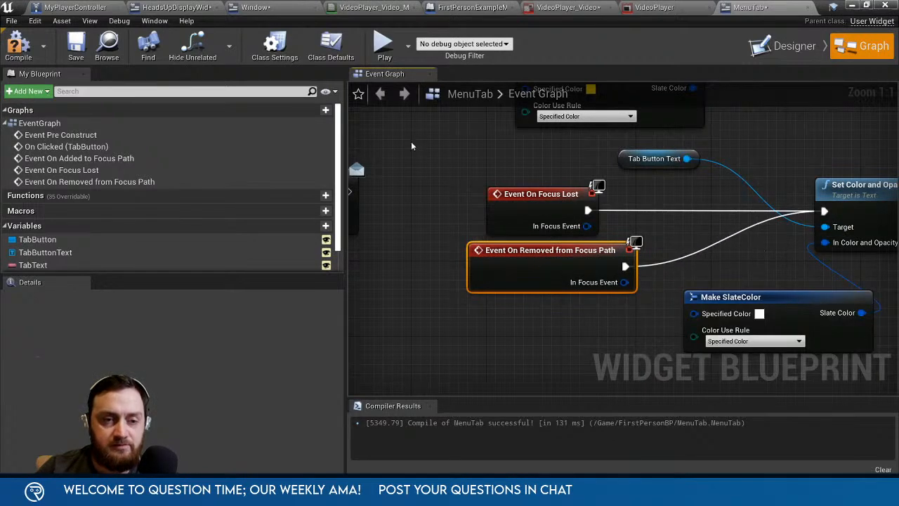
click(33, 62)
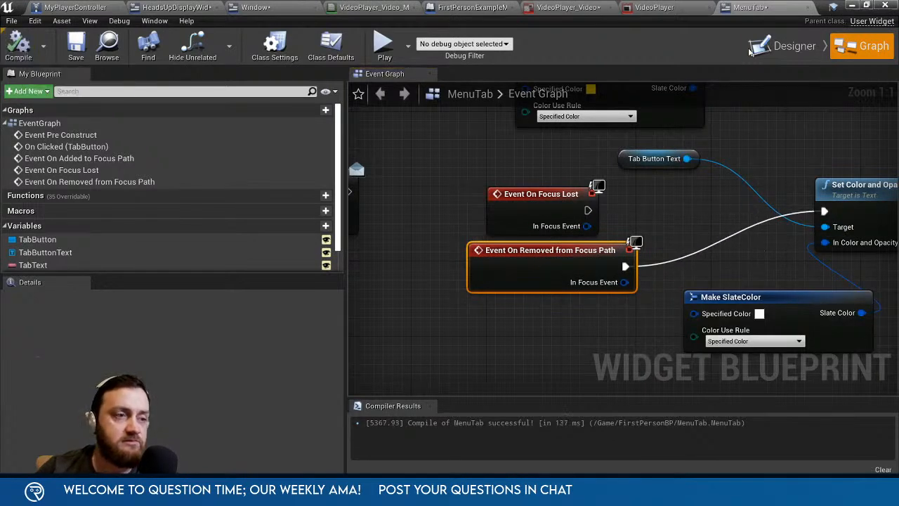
Play the level with the menu displayed and move the focus along the tabs to Options.
click(851, 5)
click(700, 45)
click(726, 127)
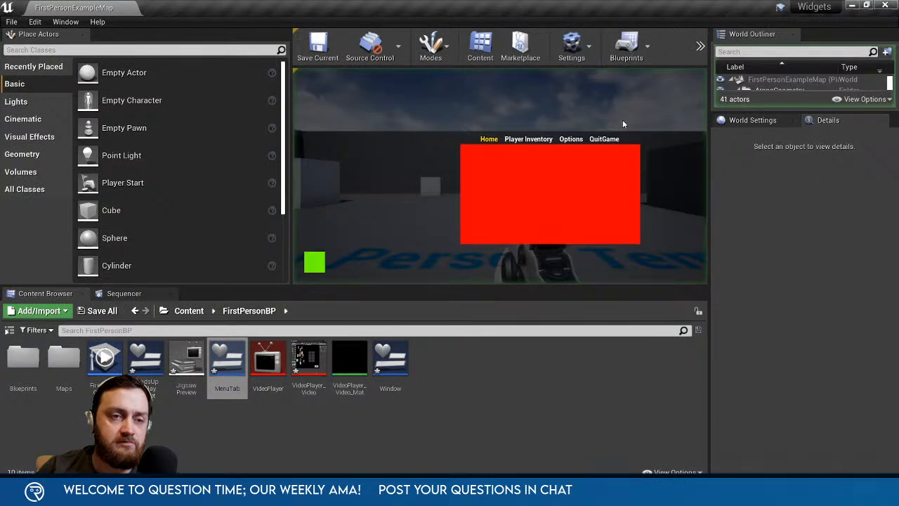
key(Tab)
key(Tab)
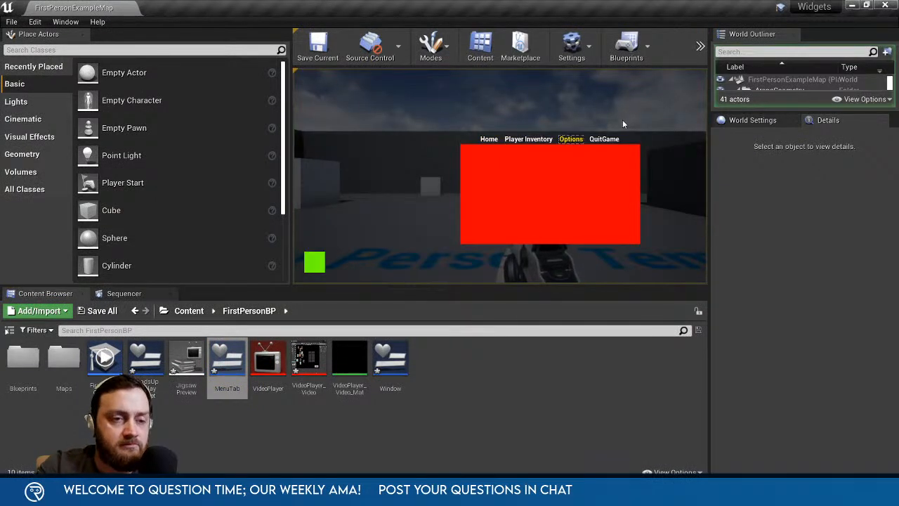
Move the focus back and forth across the menu tabs to check the highlight colour, and stop playing.
key(Left)
key(Left)
key(Right)
key(Right)
key(Right)
key(Left)
key(Left)
key(Left)
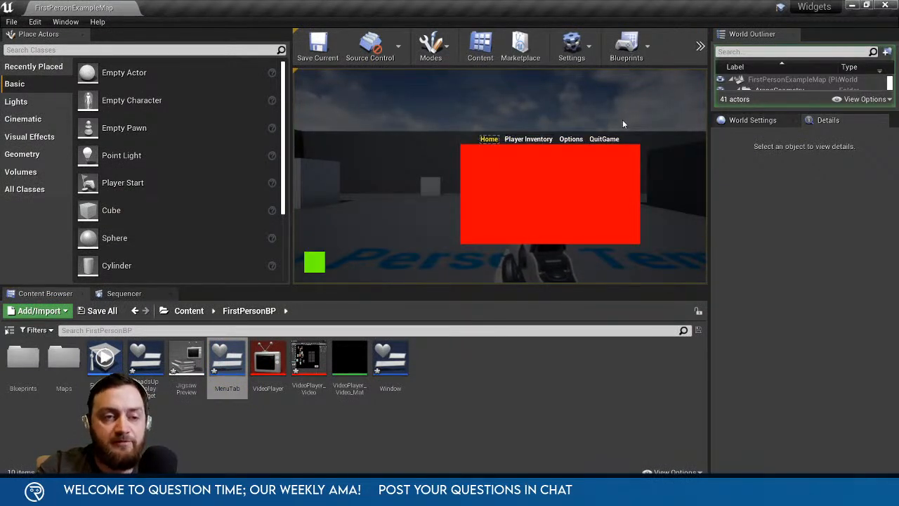
key(Right)
key(Right)
key(Right)
key(Left)
key(Left)
key(Left)
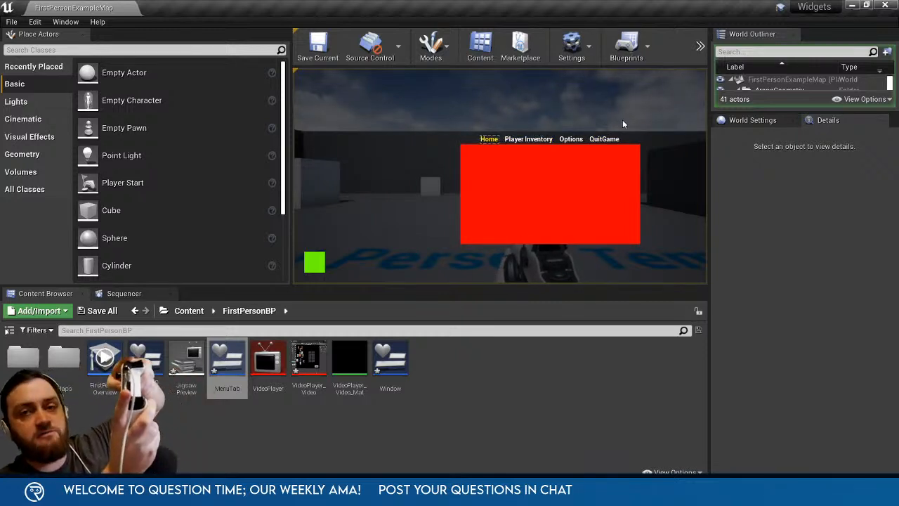
key(Right)
key(Right)
key(Left)
key(Left)
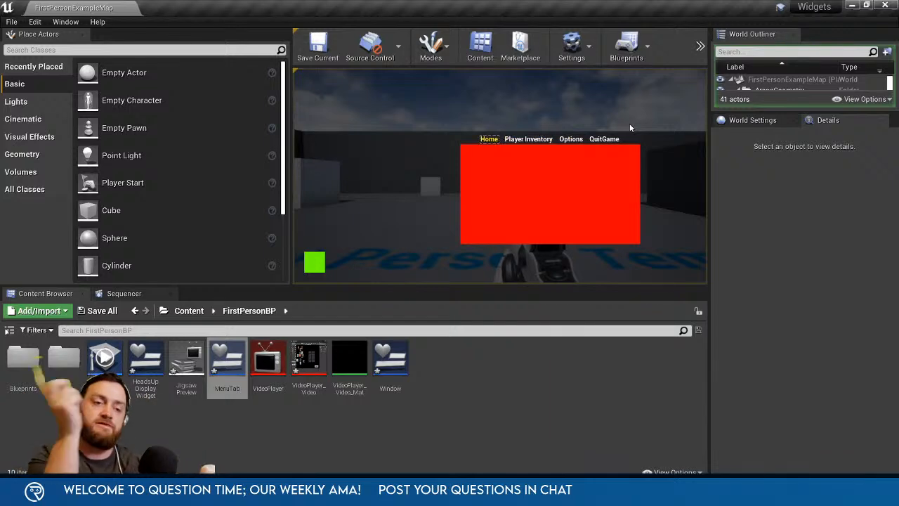
key(Right)
key(Right)
key(Right)
key(Left)
key(Left)
key(Left)
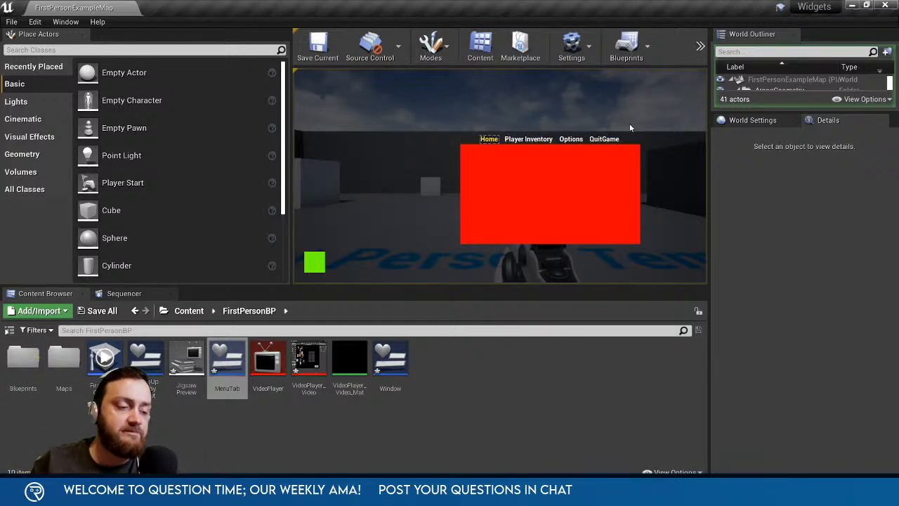
key(Escape)
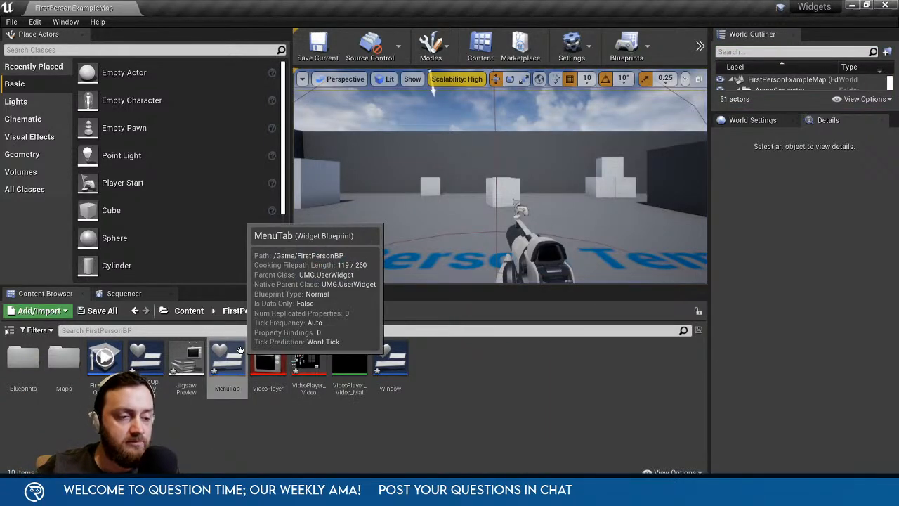
In HeadsUpDisplayWidget, set the Home tab's Left navigation rule to Explicit.
double_click(145, 358)
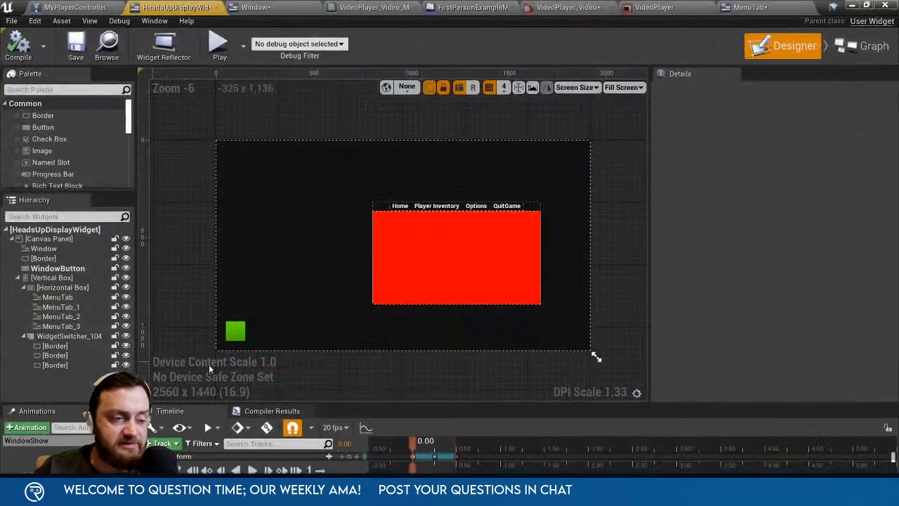
click(397, 206)
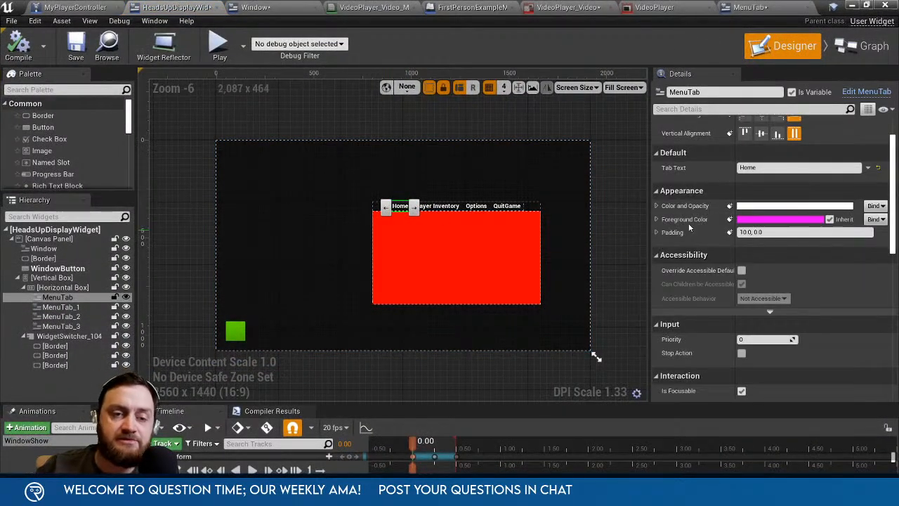
scroll(638, 265, down, 2)
scroll(692, 282, down, 14)
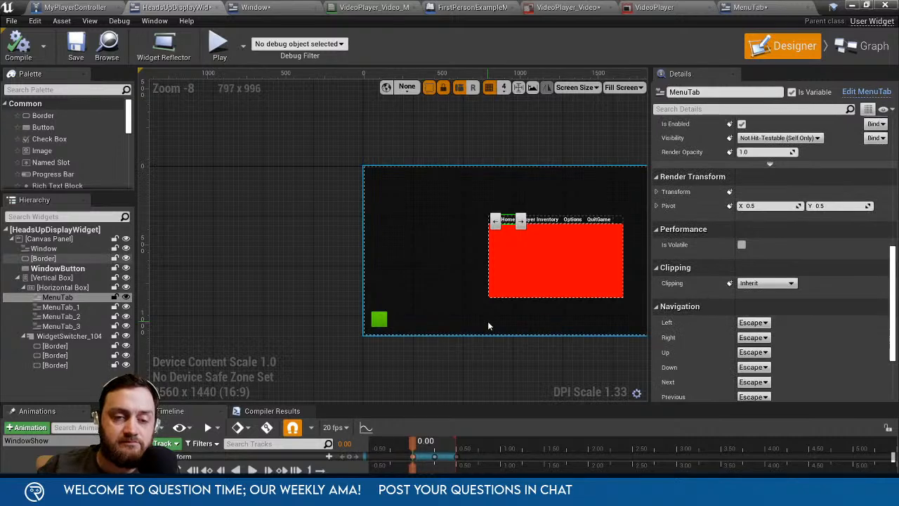
scroll(488, 325, down, 2)
scroll(685, 315, down, 3)
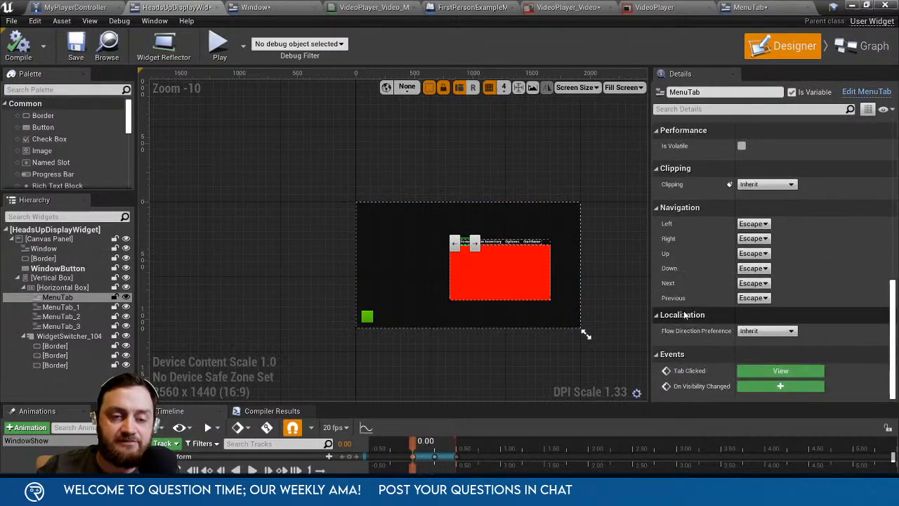
scroll(482, 297, up, 12)
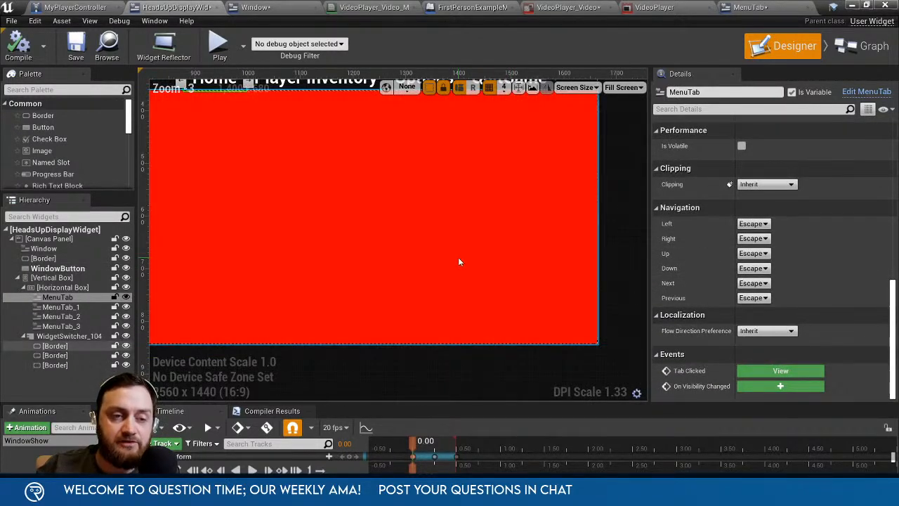
scroll(458, 262, down, 7)
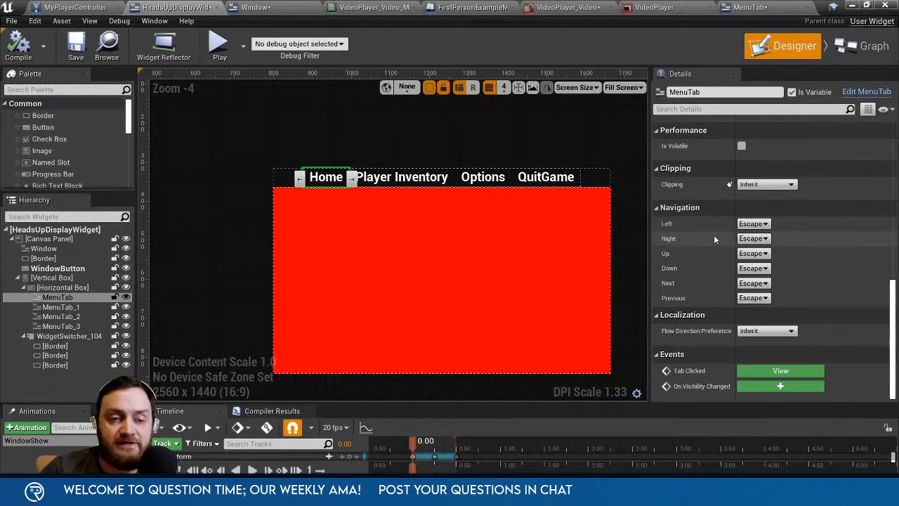
click(764, 224)
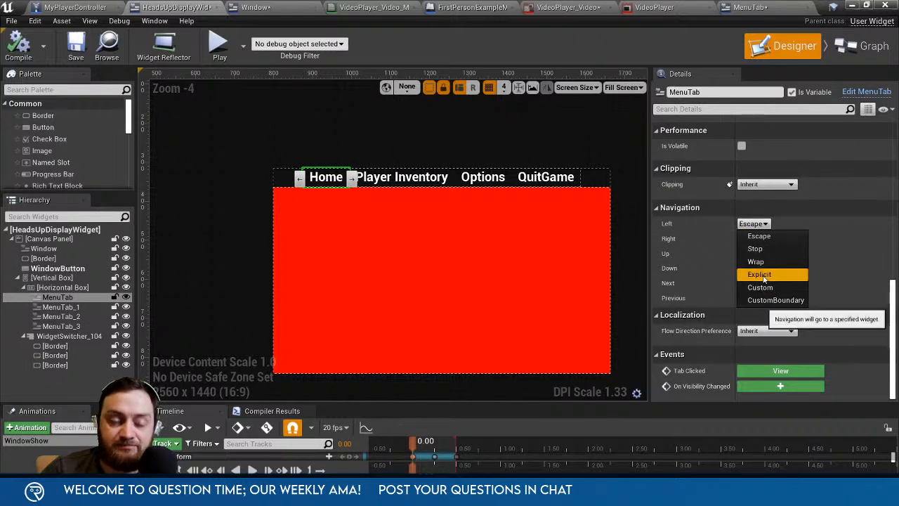
click(760, 274)
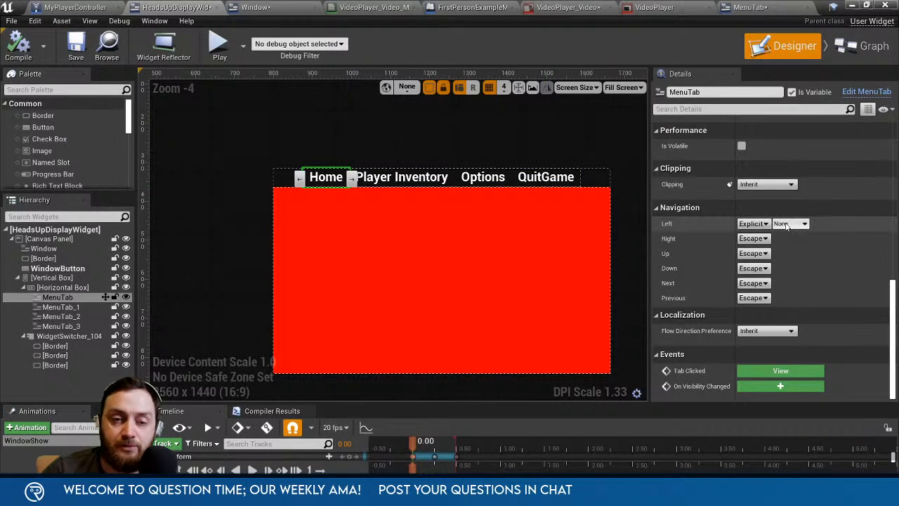
Examine the target widgets offered for Home's explicit Left navigation and the QuitGame tab's navigation settings, and reselect the Home tab.
click(790, 224)
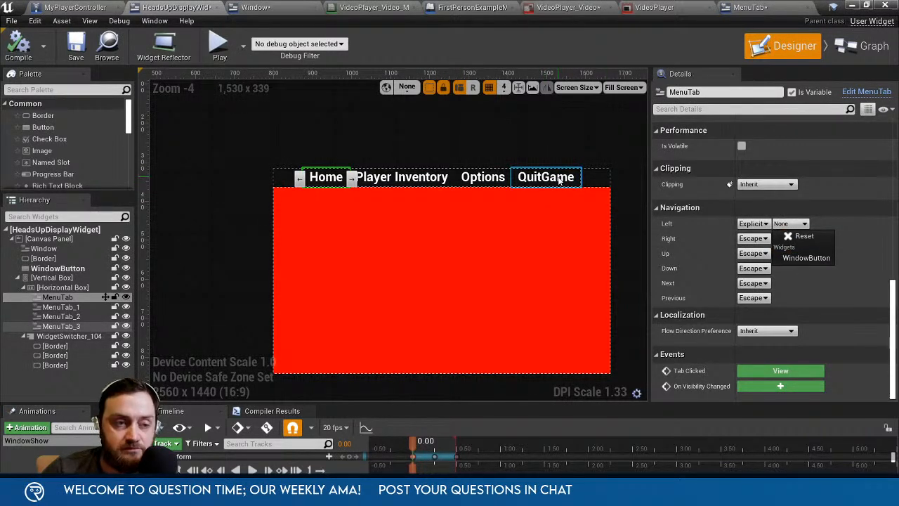
click(560, 181)
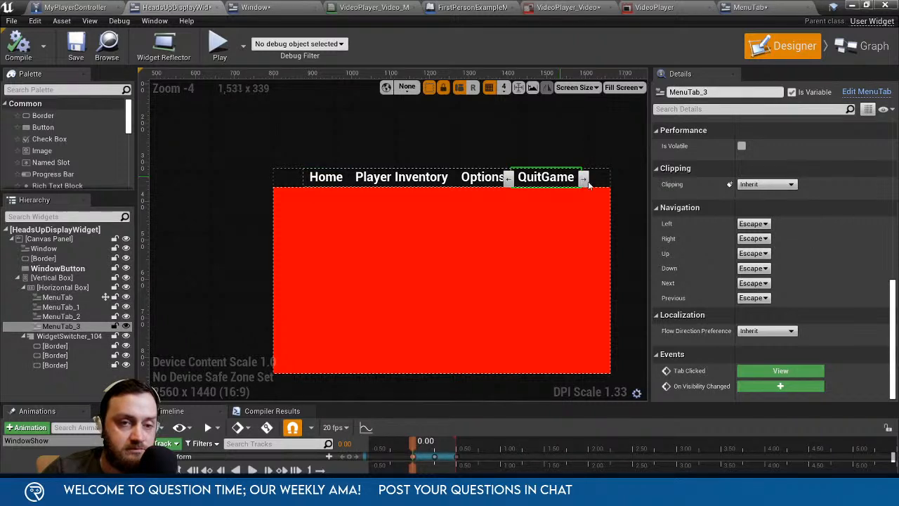
click(753, 223)
click(326, 179)
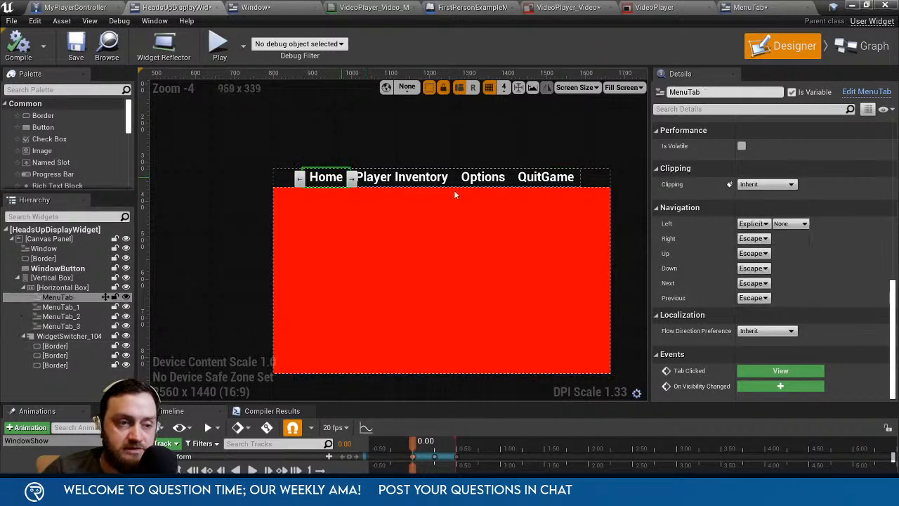
Close the open asset editors, applying the changes to VideoPlayer_Video_Mat, and reopen HeadsUpDisplayWidget.
click(790, 223)
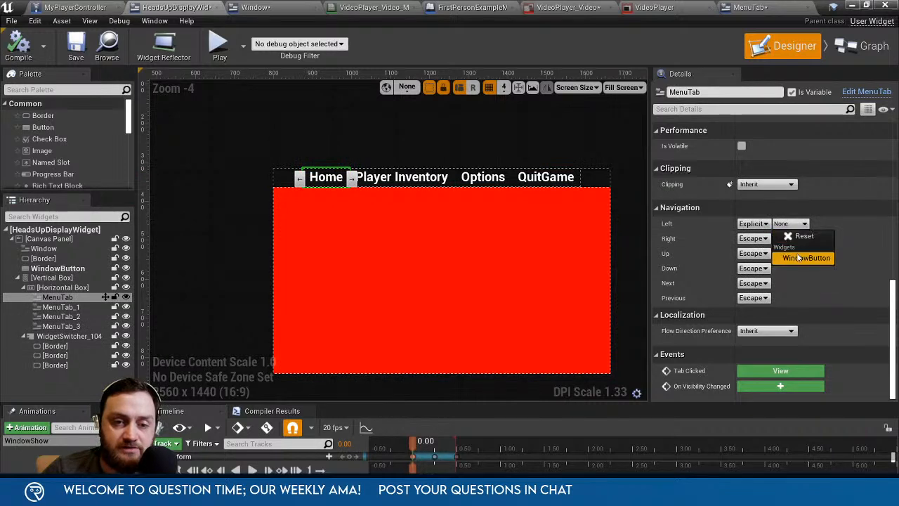
click(793, 240)
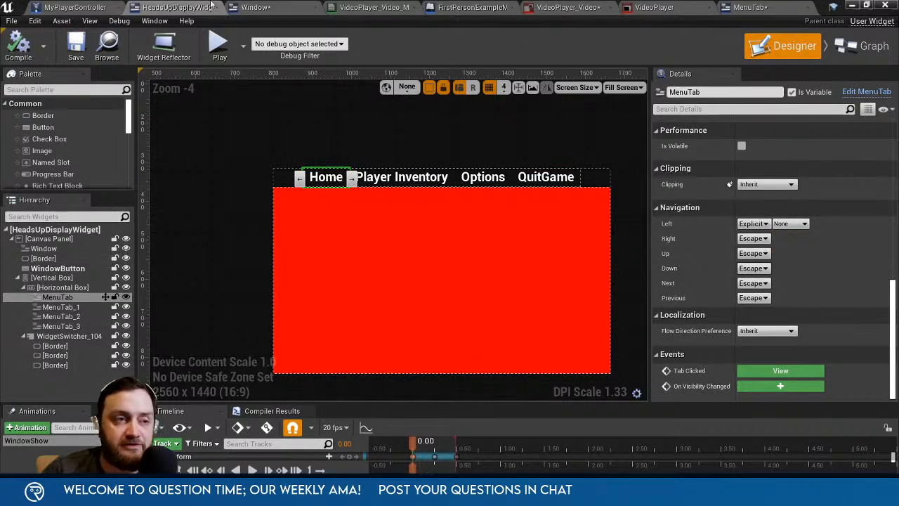
click(852, 5)
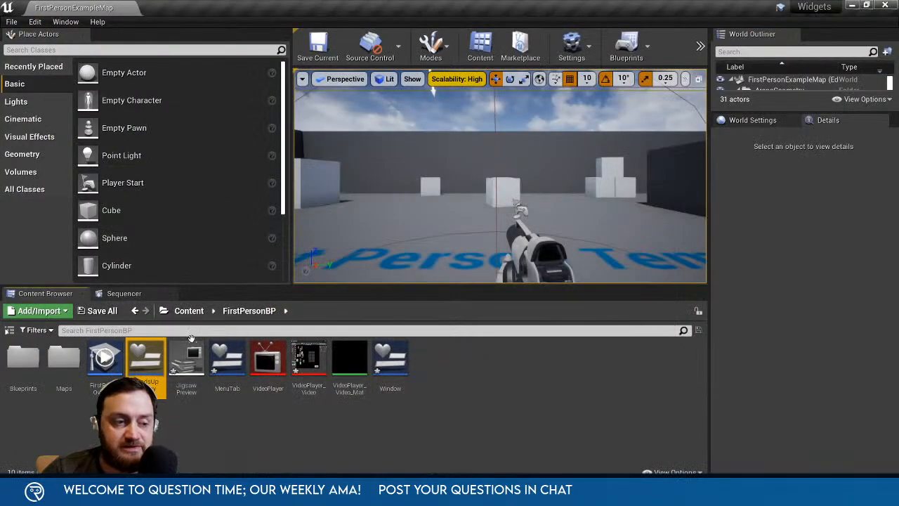
double_click(147, 359)
click(885, 6)
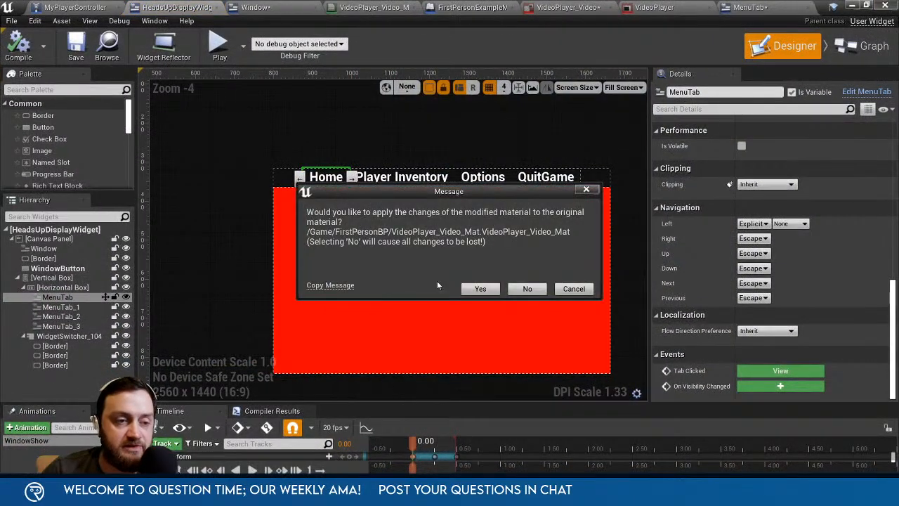
click(480, 289)
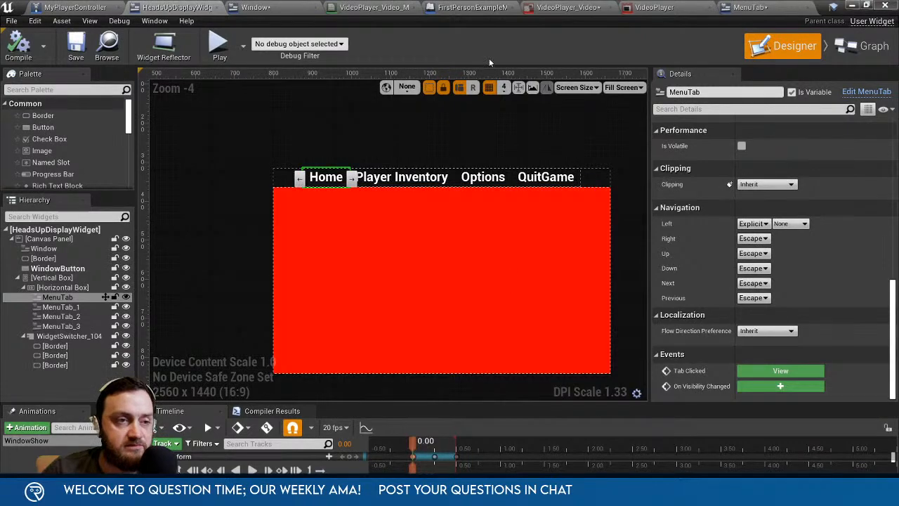
click(884, 6)
double_click(145, 358)
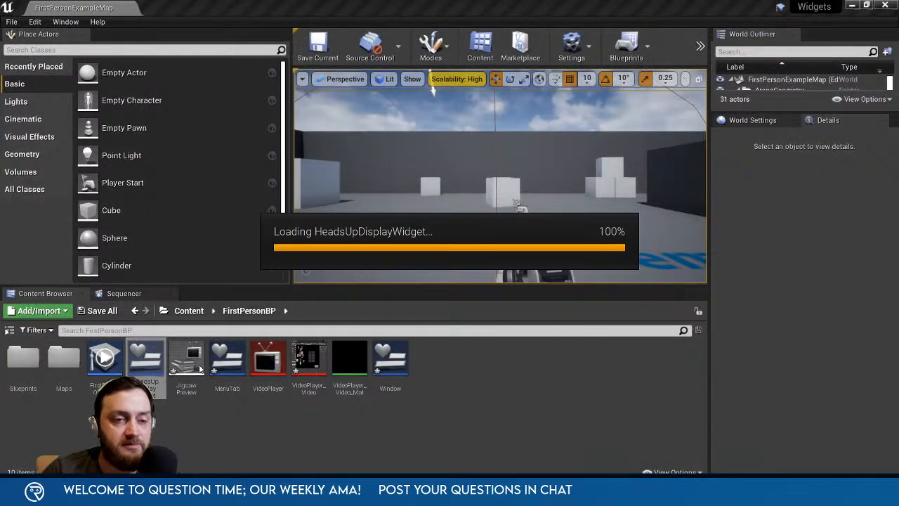
Select the Home tab and examine the target widgets offered for its explicit Left navigation.
scroll(428, 232, up, 4)
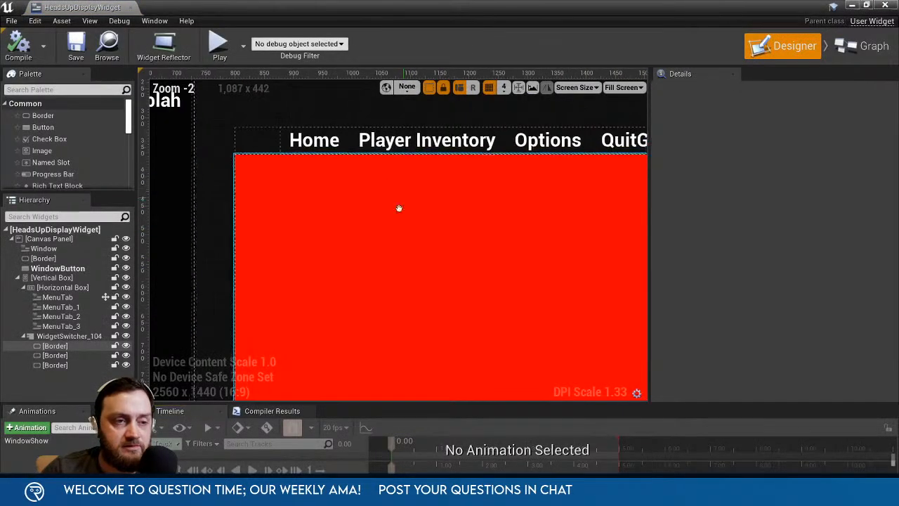
click(285, 169)
scroll(758, 302, down, 10)
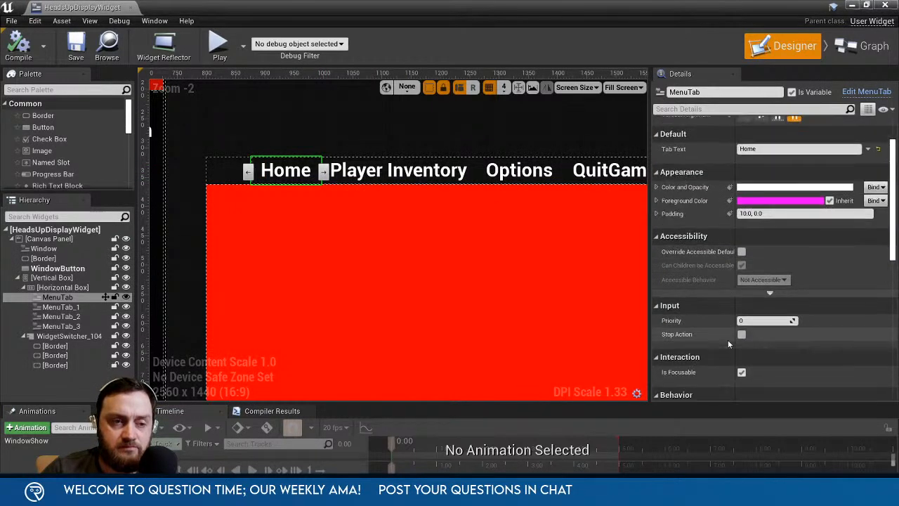
scroll(741, 336, down, 2)
click(788, 247)
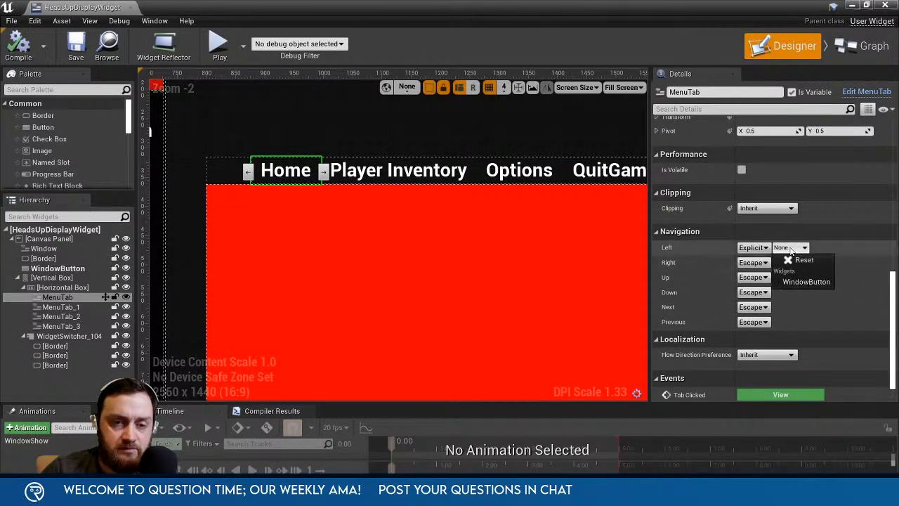
click(683, 254)
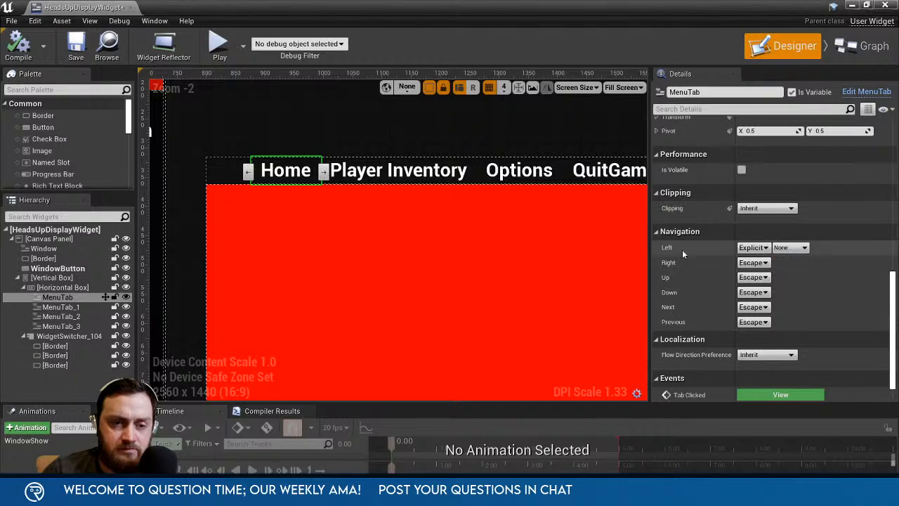
Try the Custom rule for Home's Left navigation, return to Explicit with WindowButton as target, and reset that target.
click(752, 247)
click(760, 311)
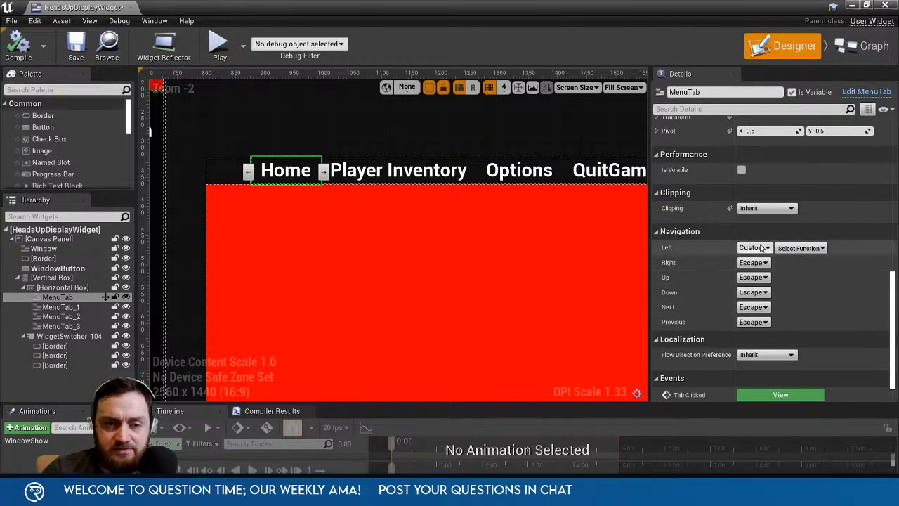
click(754, 247)
click(759, 298)
click(789, 247)
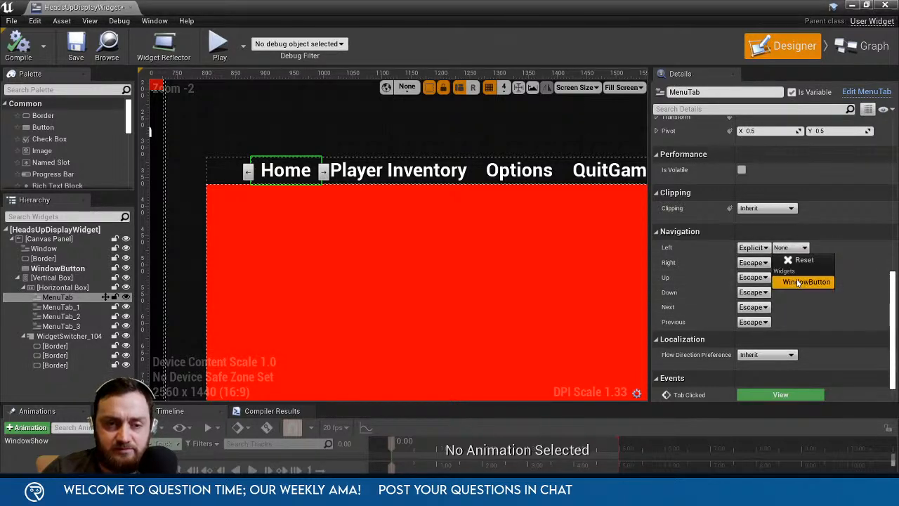
click(797, 282)
click(789, 247)
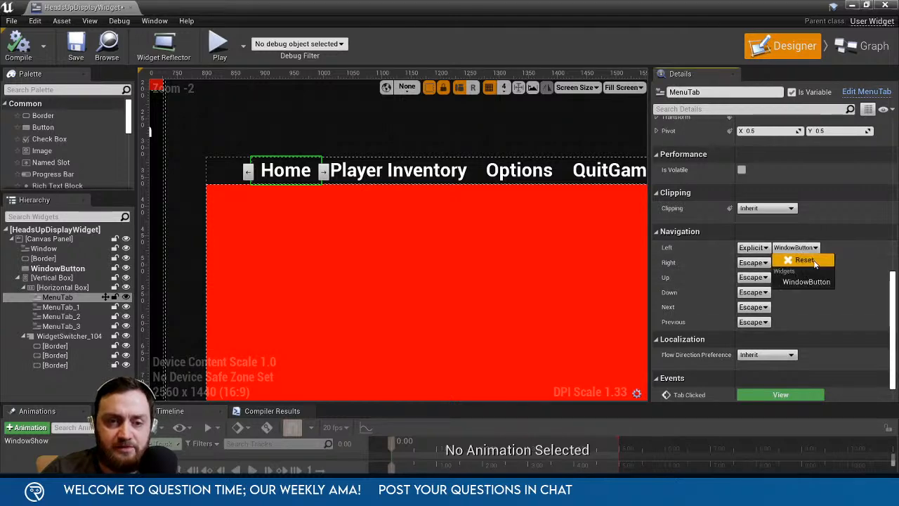
click(801, 260)
Select the Player Inventory tab, return to Home and recheck the widgets available for its explicit Left navigation.
right_drag(541, 239, 448, 258)
scroll(373, 237, down, 2)
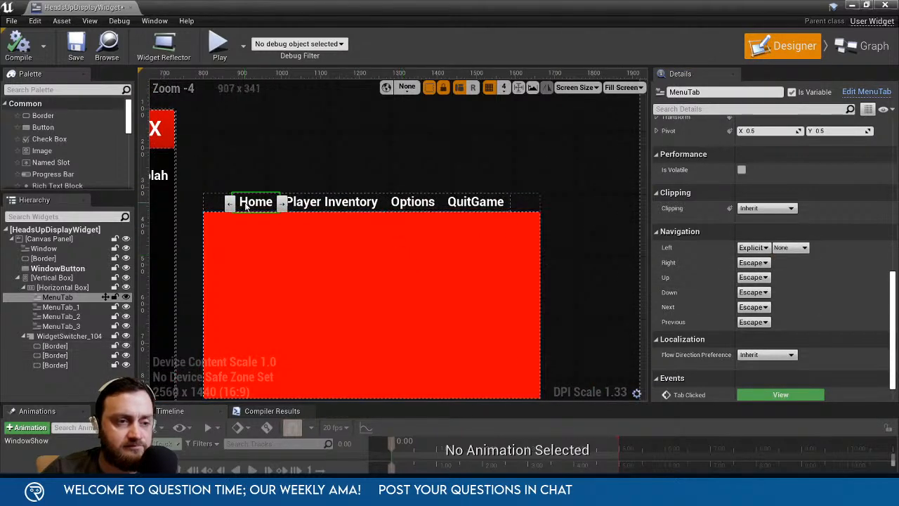
click(323, 206)
click(256, 201)
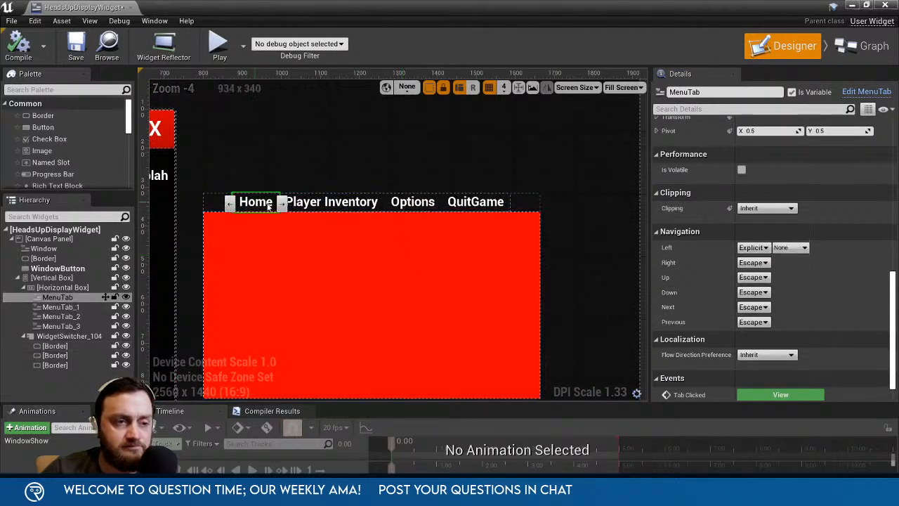
click(789, 248)
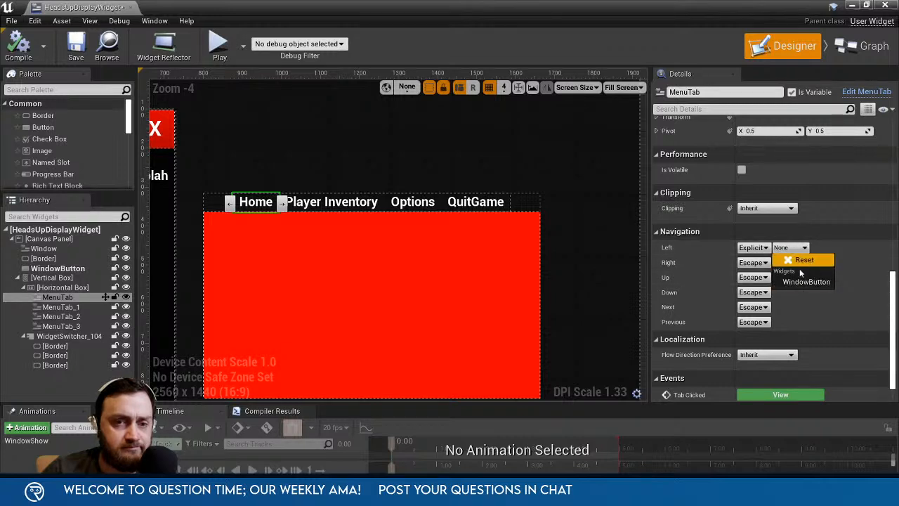
click(802, 261)
Try the Explicit rule for the QuitGame tab's Left navigation and check which target widgets it offers.
click(413, 202)
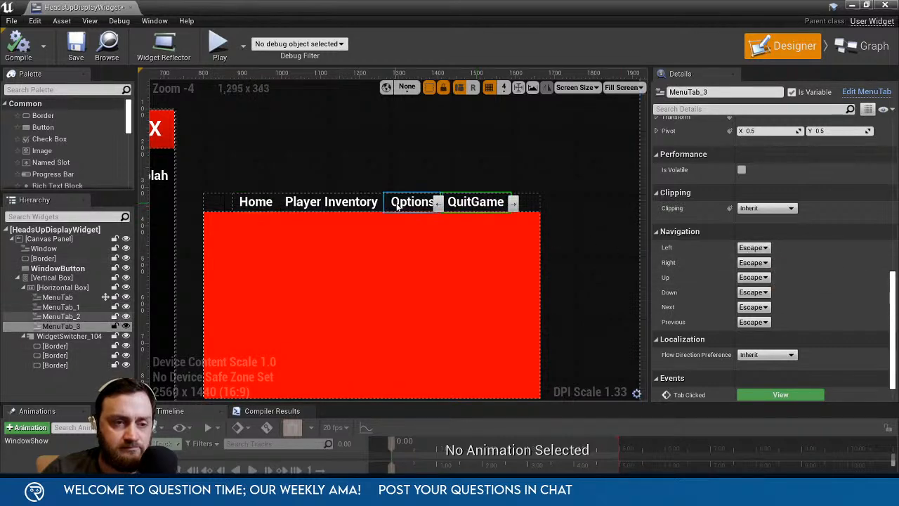
click(477, 204)
click(753, 247)
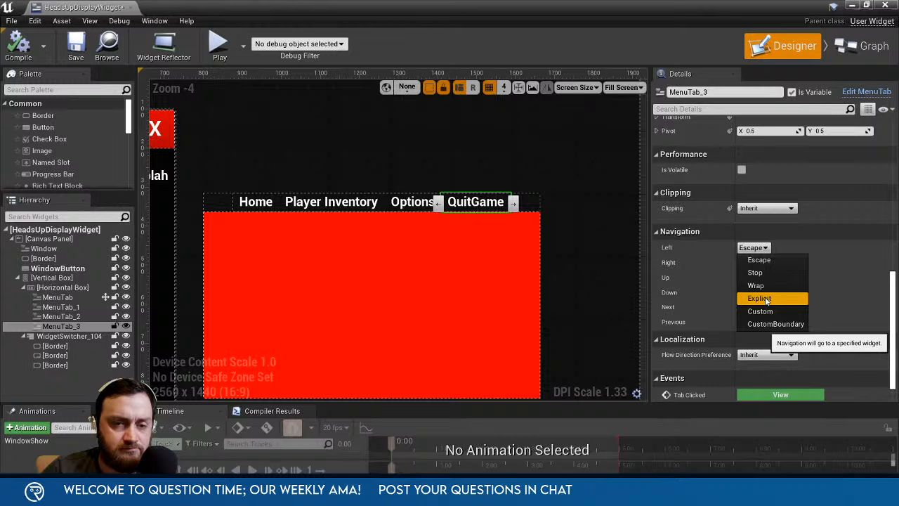
click(767, 299)
click(787, 248)
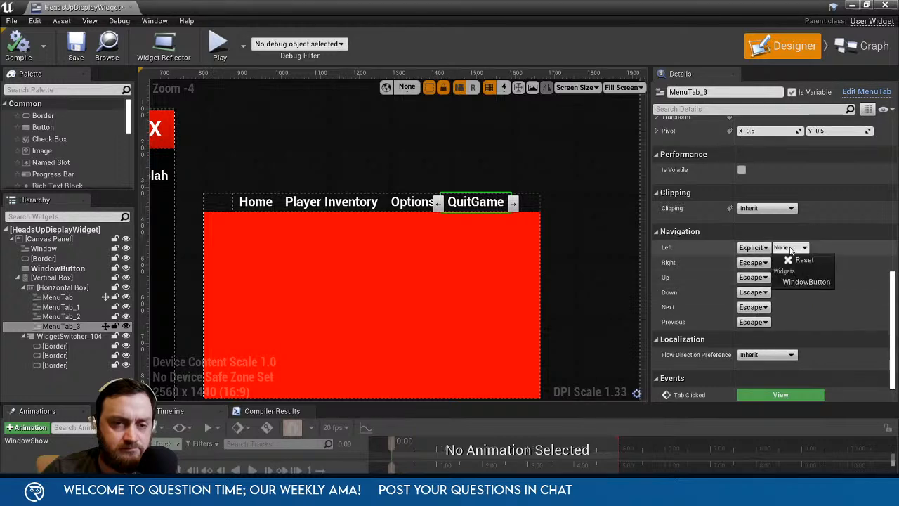
key(Escape)
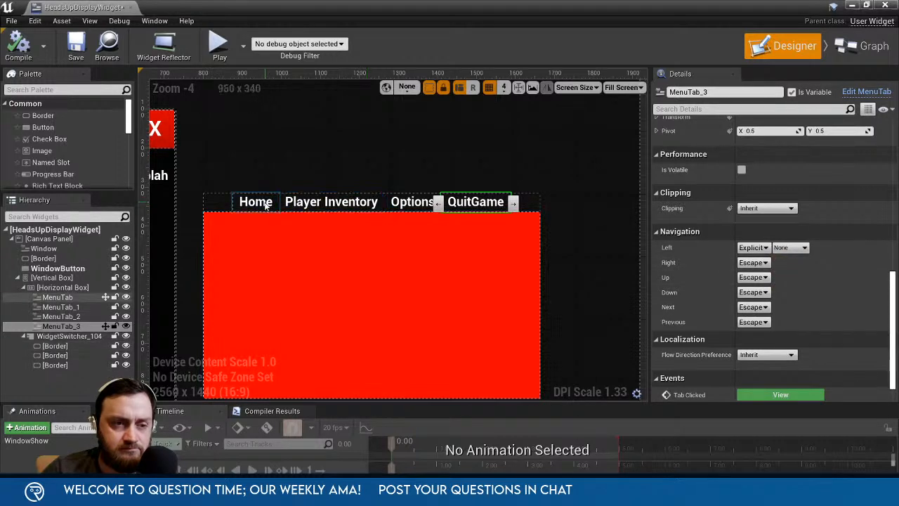
click(255, 202)
click(476, 201)
click(790, 247)
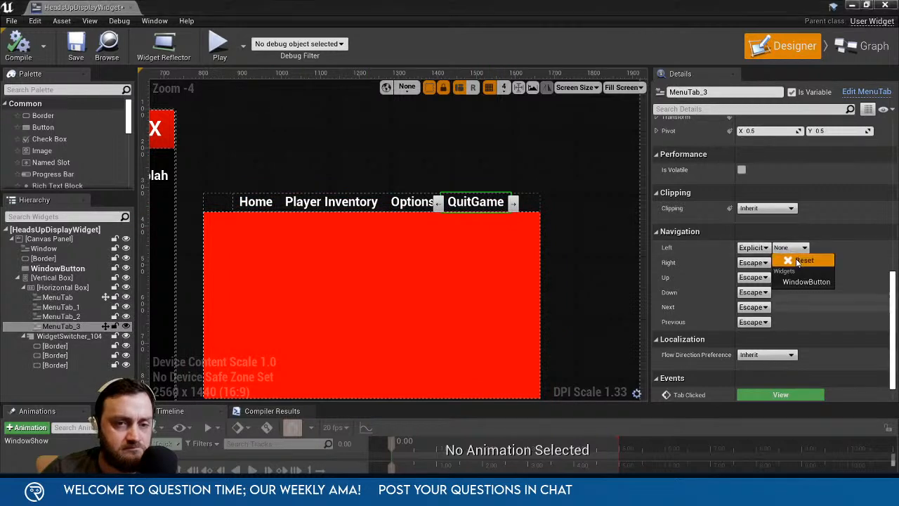
Set the Left navigation rule of both the QuitGame and Home tabs to Wrap, and compile and save the widget.
click(753, 247)
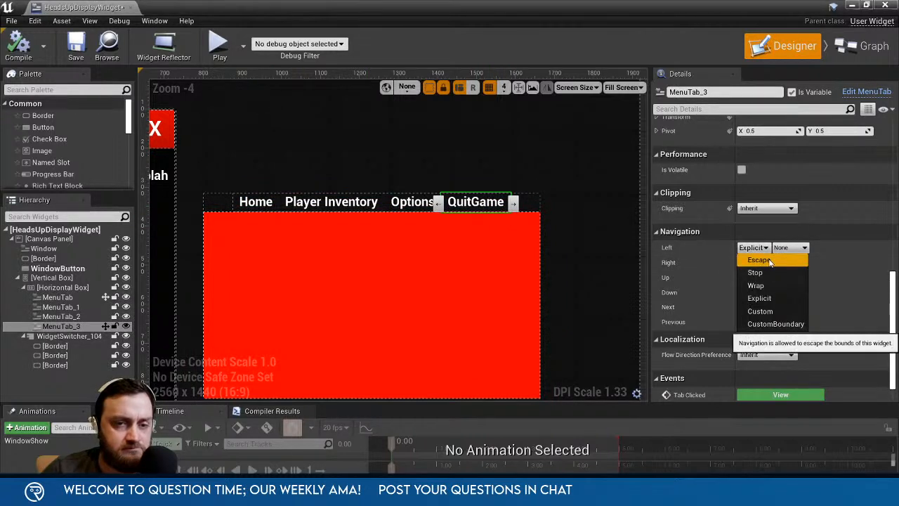
click(771, 286)
click(256, 201)
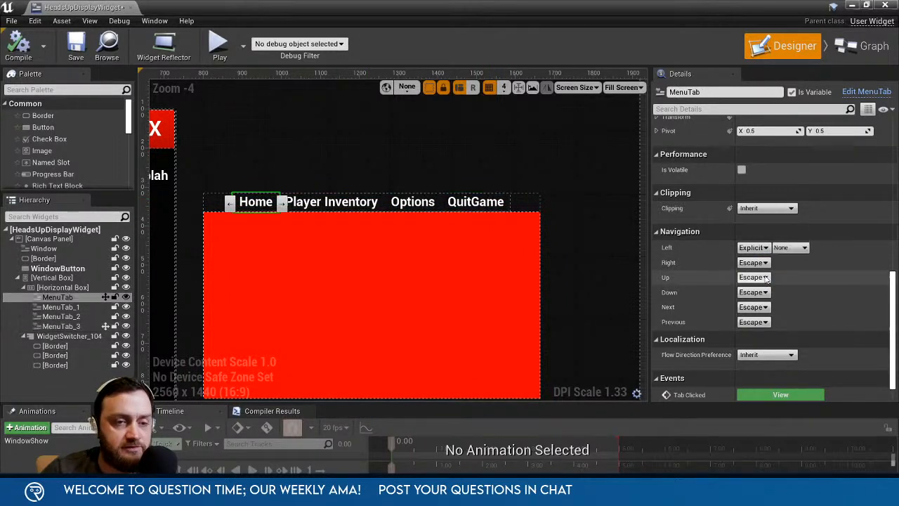
click(753, 248)
click(756, 285)
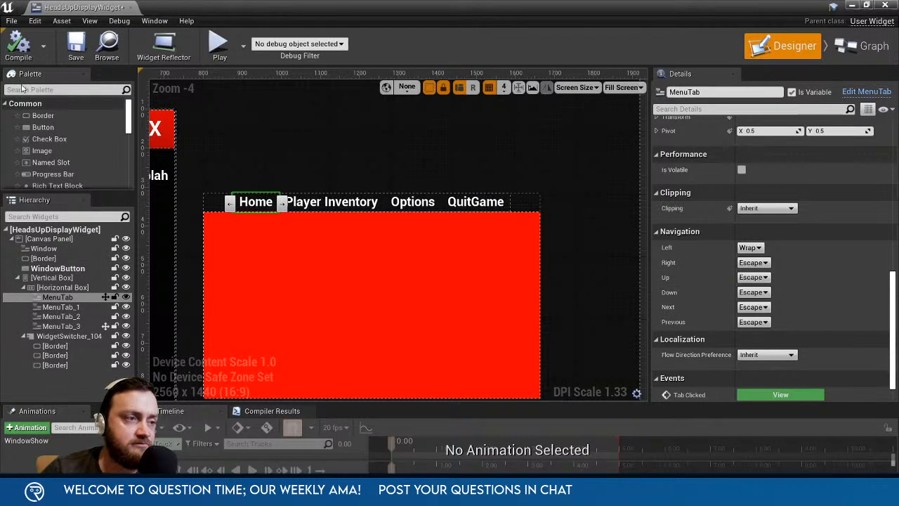
click(19, 47)
click(76, 48)
Play the level to test Wrap navigation across the menu tabs, and stop playing.
click(852, 5)
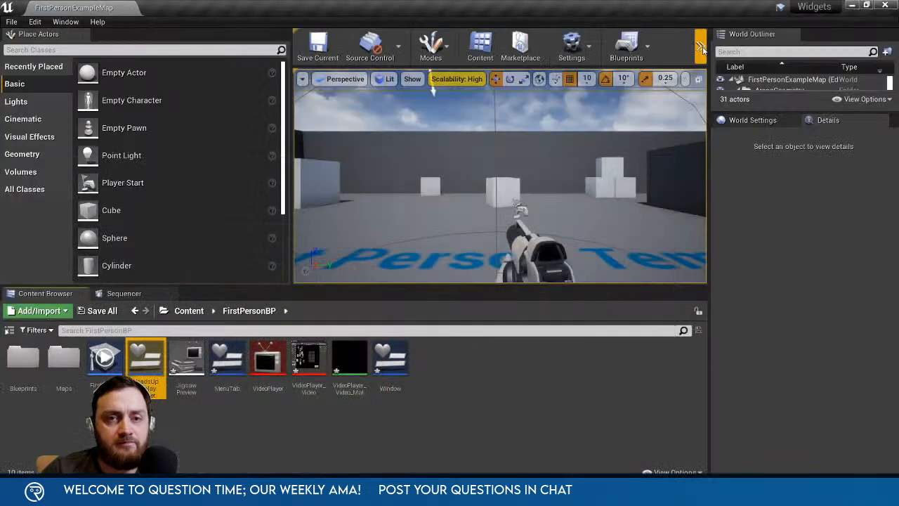
click(703, 48)
click(728, 125)
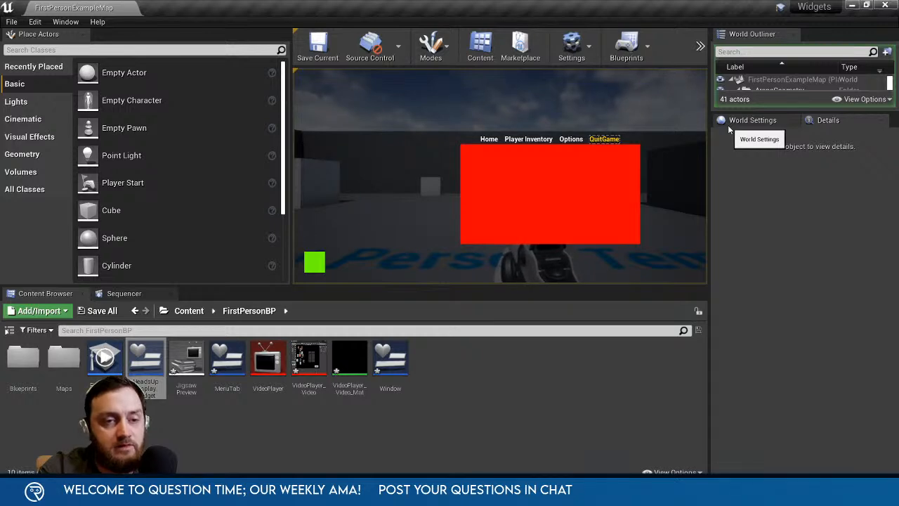
key(Escape)
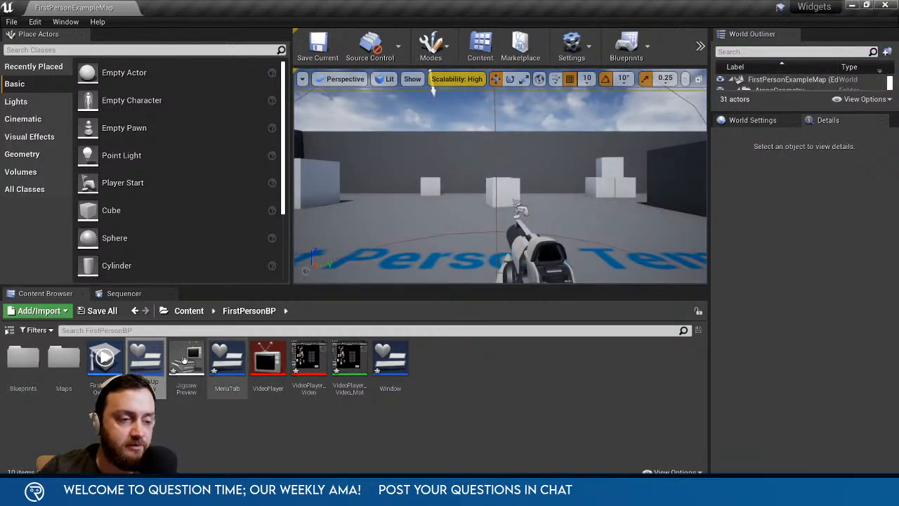
In HeadsUpDisplayWidget, set the QuitGame tab's Left navigation rule to Escape and its Right rule to Wrap.
double_click(145, 358)
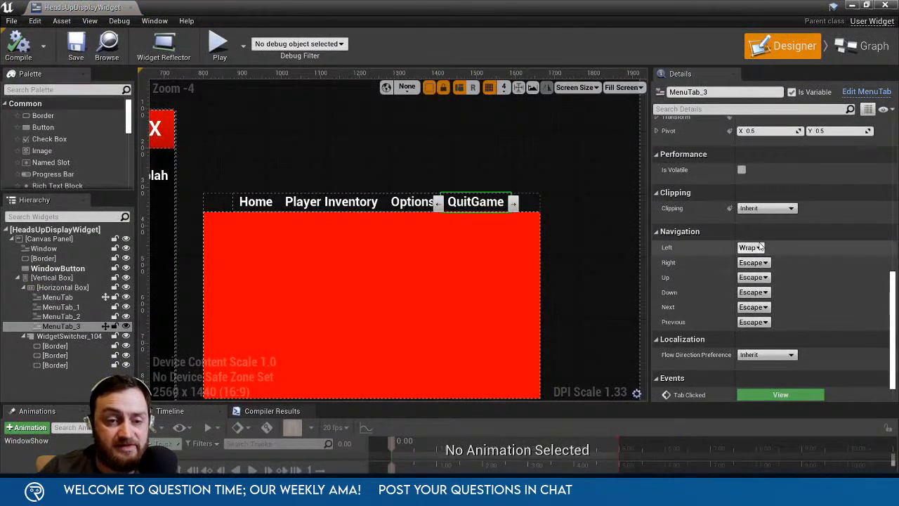
click(758, 246)
click(758, 257)
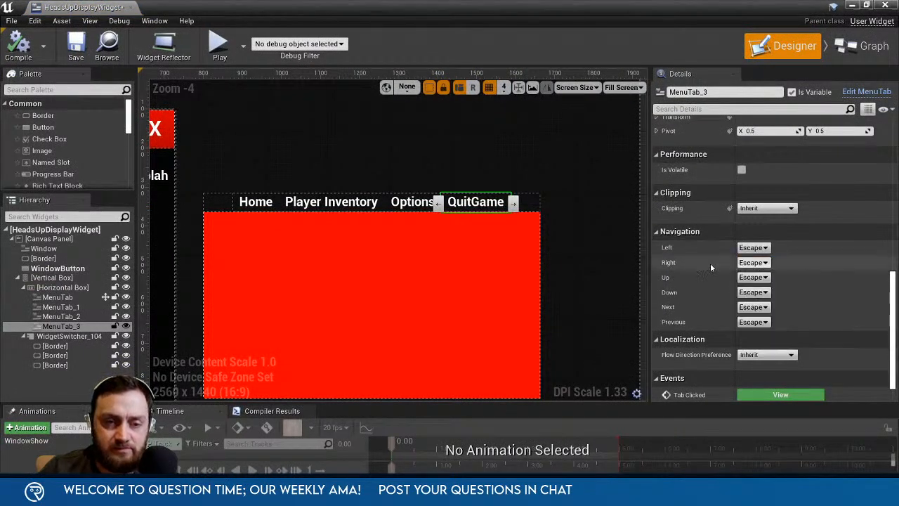
click(754, 262)
click(755, 287)
click(748, 262)
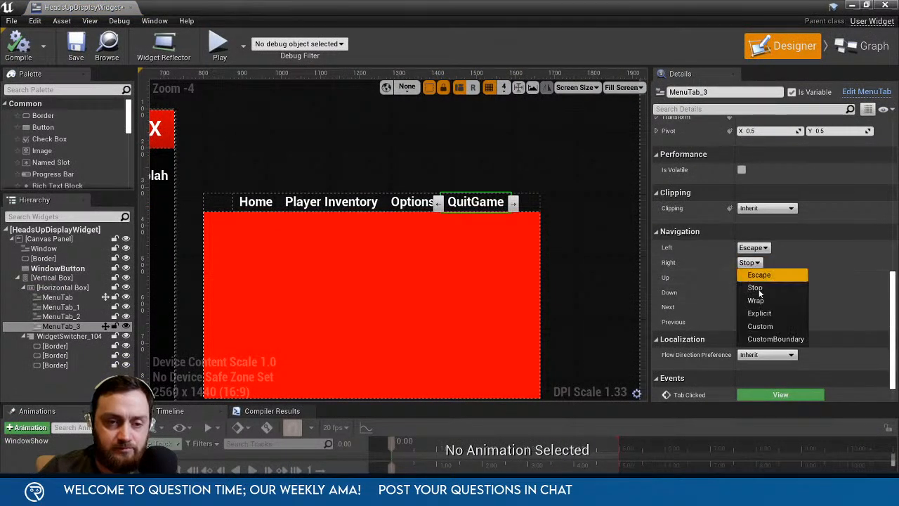
click(758, 275)
Review Home's navigation rules, and move the QuitGame tab ahead of Options and back to its place.
click(255, 202)
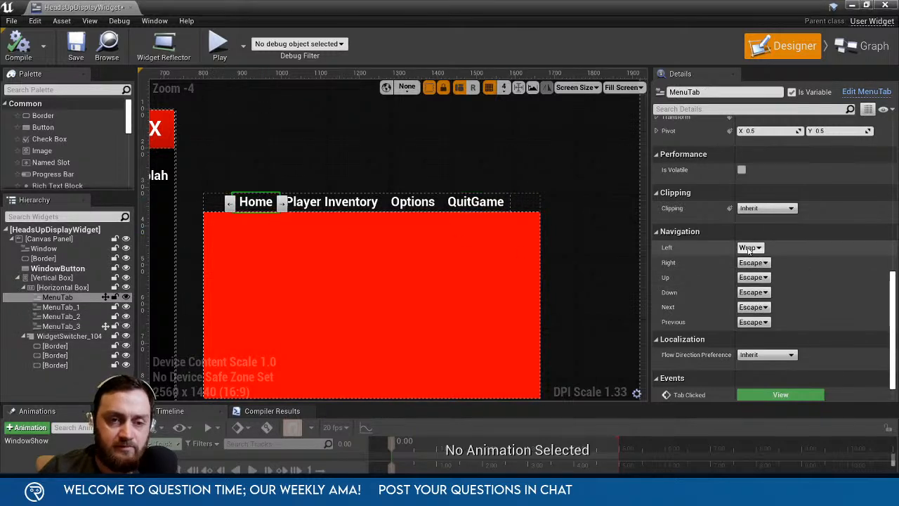
click(470, 204)
click(440, 202)
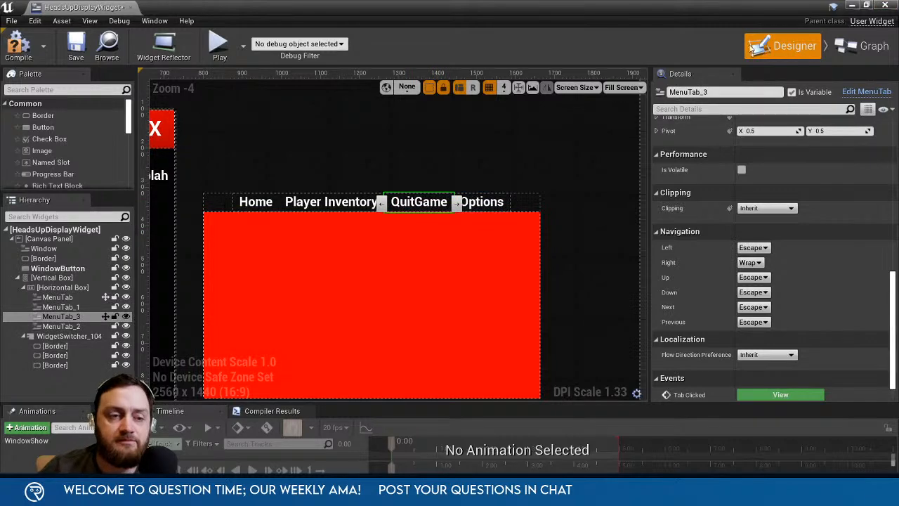
click(456, 202)
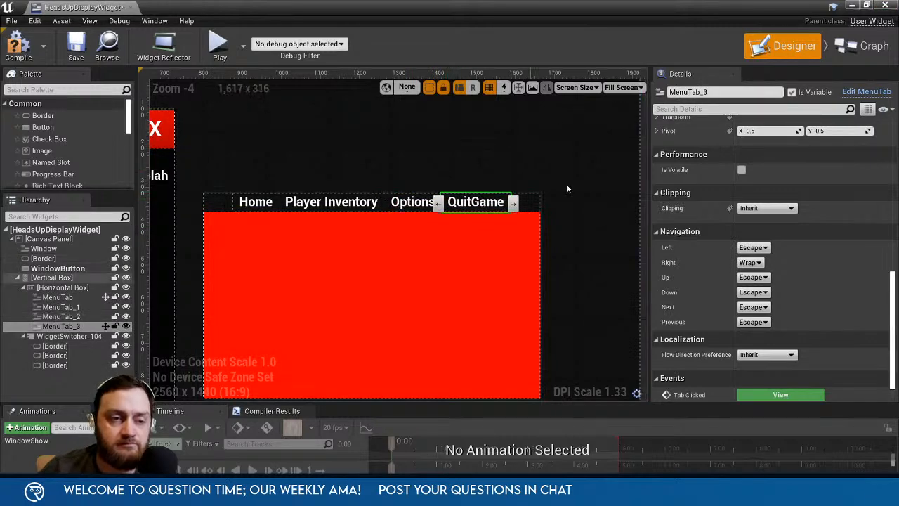
Play the level again to test wrapping between the Home and QuitGame tabs.
click(850, 6)
click(700, 45)
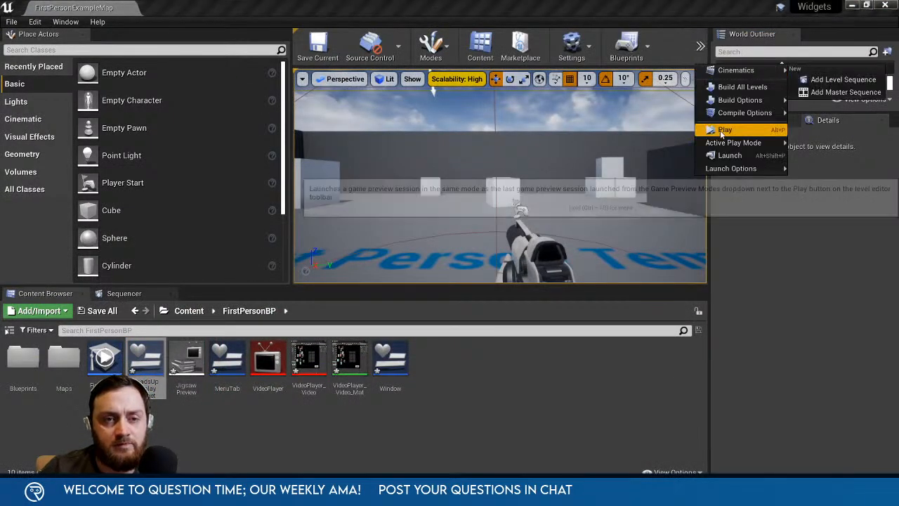
click(723, 131)
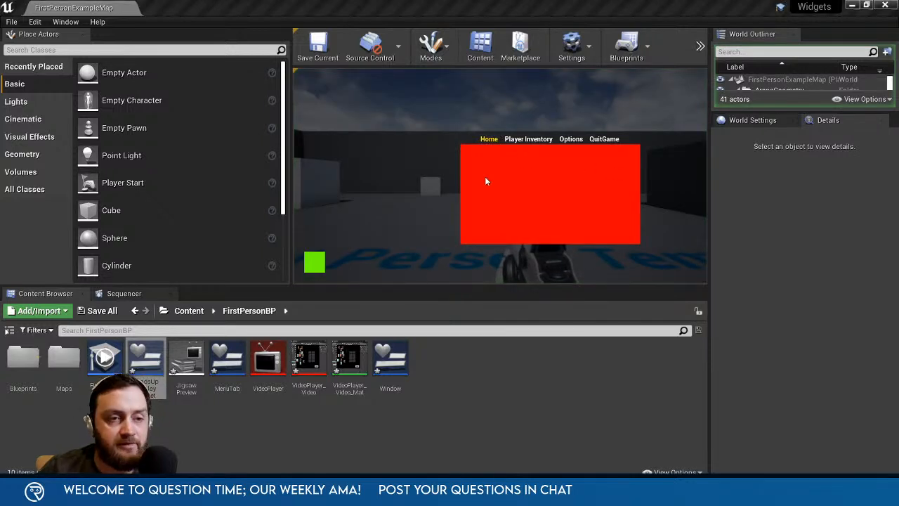
Move the focus back and forth across the running menu's tabs to check arrow navigation, and stop playing.
key(Right)
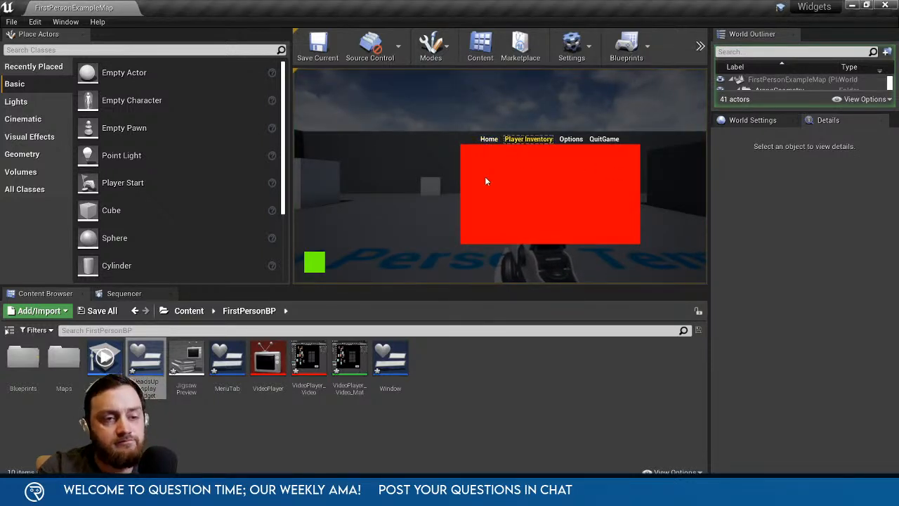
key(Right)
key(Right)
key(Left)
key(Left)
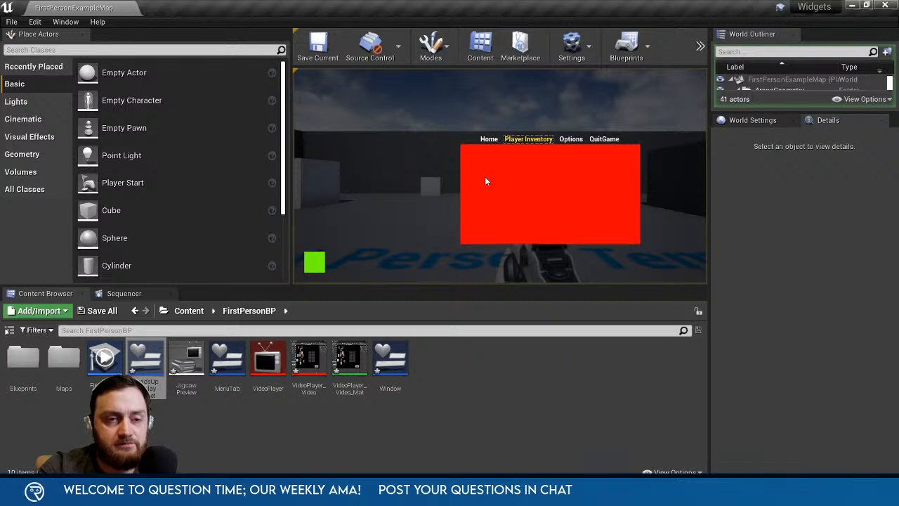
key(Left)
key(Right)
key(Right)
key(Right)
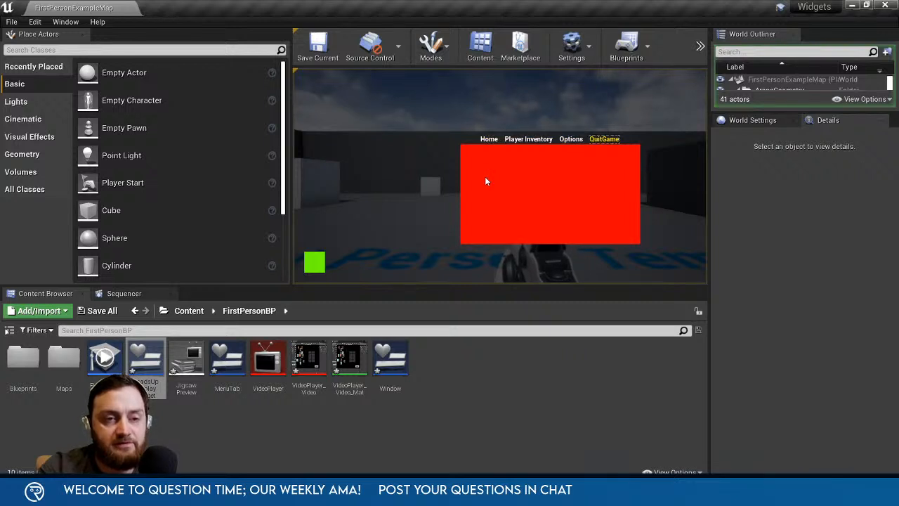
key(Left)
key(Left)
key(Left)
key(Right)
key(Right)
key(Right)
key(Left)
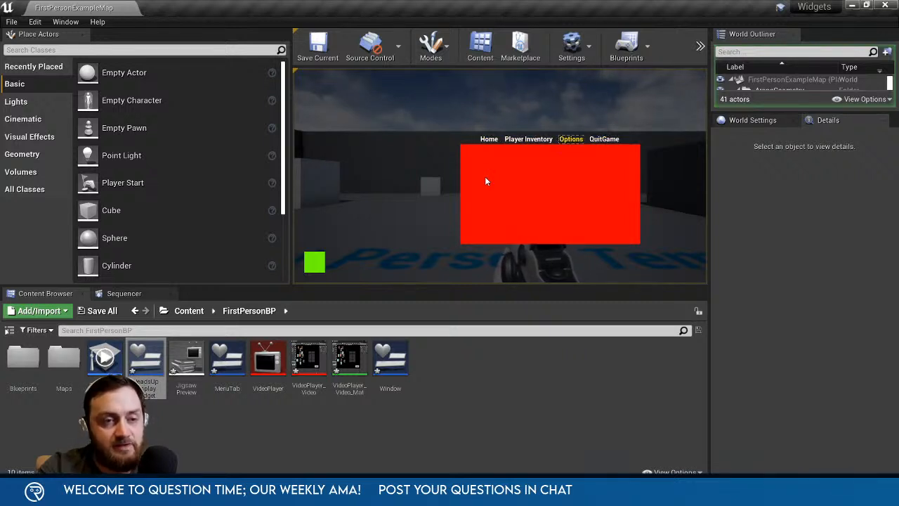
key(Left)
key(Left)
key(Right)
key(Right)
key(Right)
key(Left)
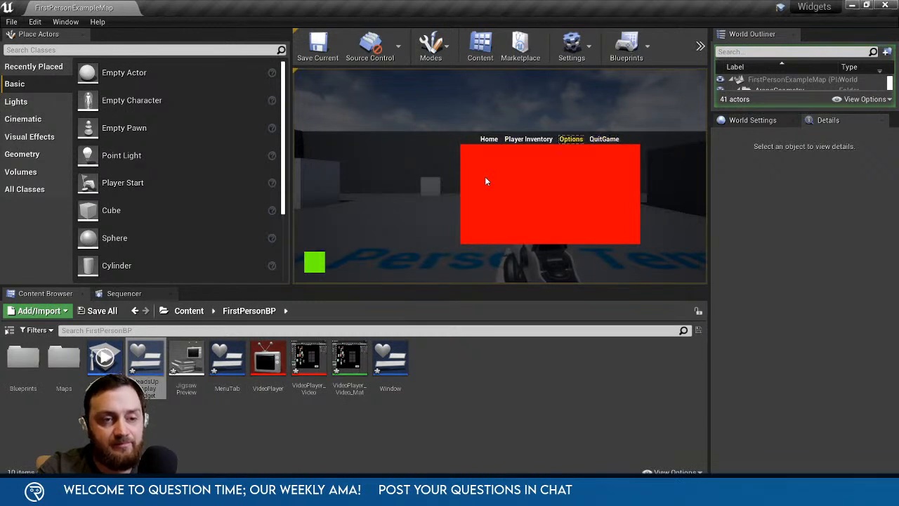
key(Left)
key(Left)
key(Right)
key(Right)
key(Right)
key(Left)
key(Left)
key(Left)
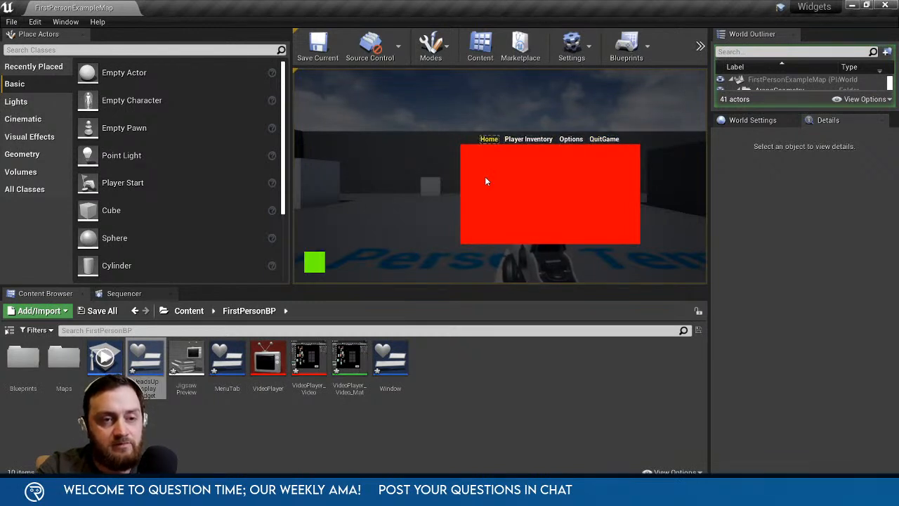
key(Right)
key(Right)
key(Left)
key(Right)
key(Left)
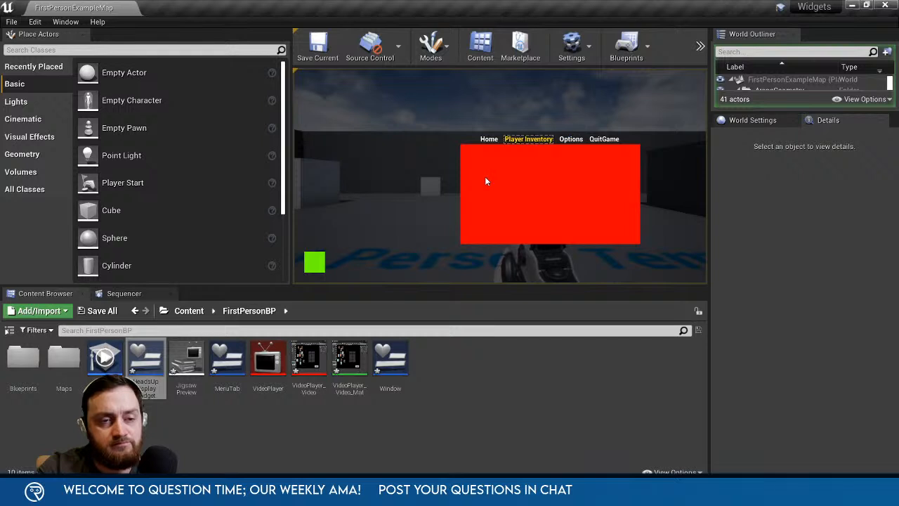
key(Right)
key(Left)
key(Left)
key(Right)
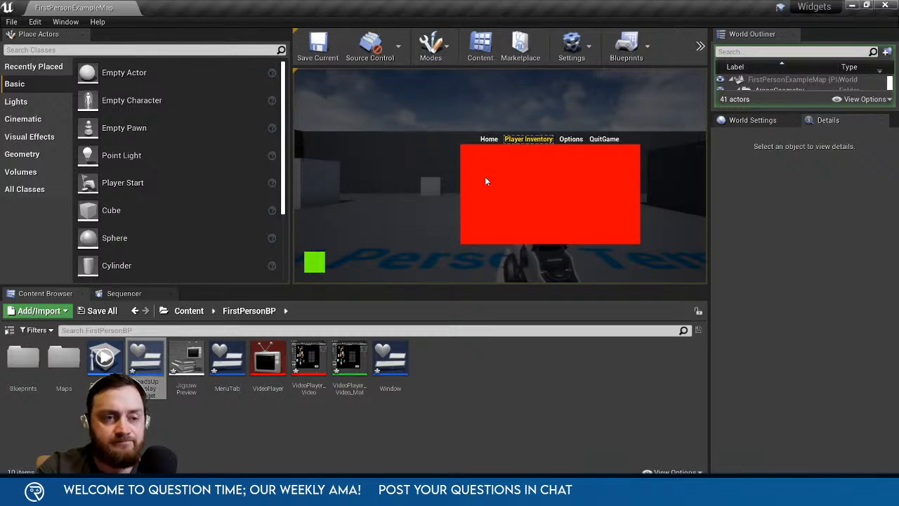
click(485, 190)
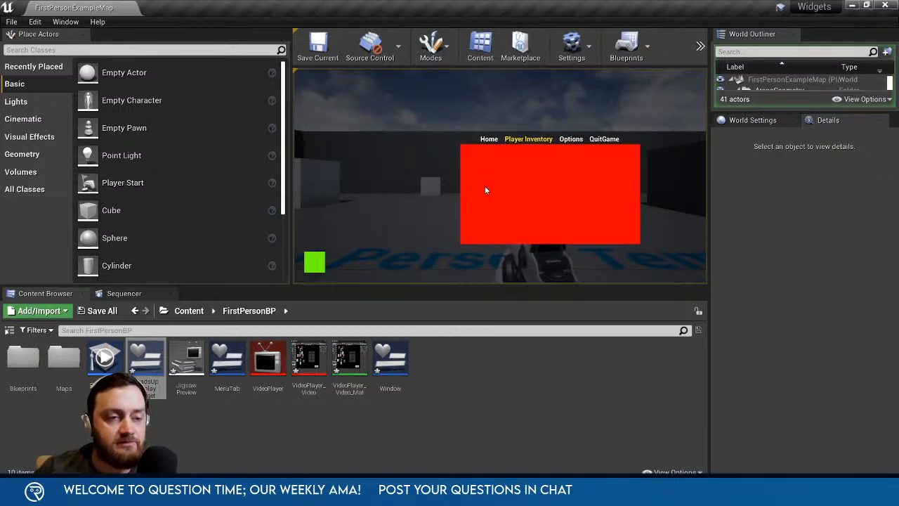
key(Escape)
In HeadsUpDisplayWidget, switch Home's Left navigation rule to Escape and back to Wrap, and save the widget.
double_click(145, 358)
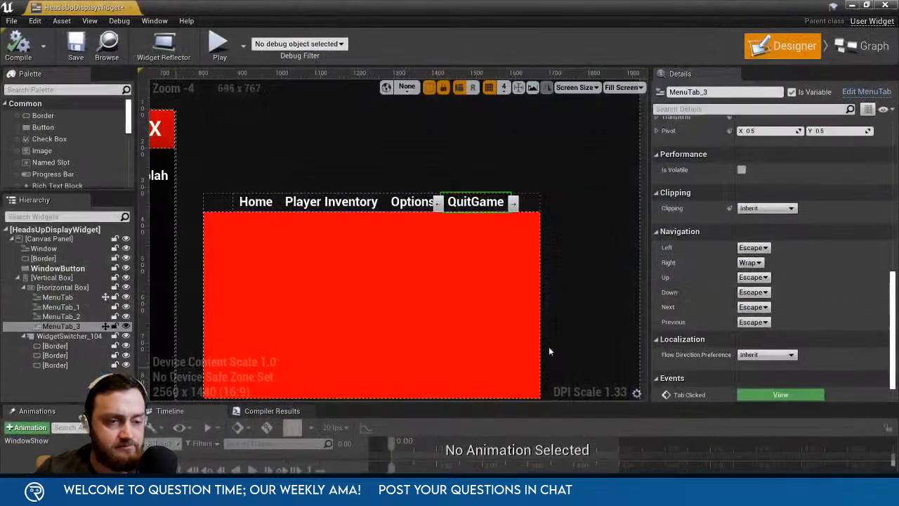
click(282, 212)
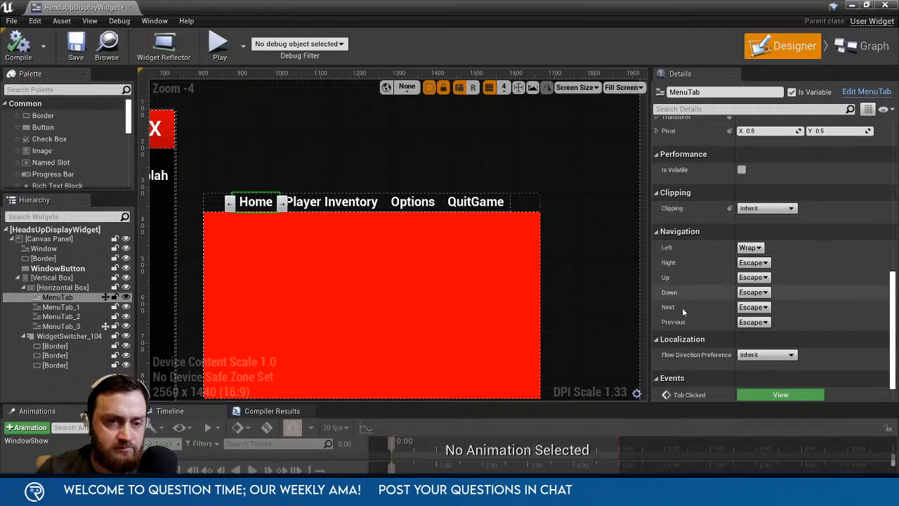
click(750, 247)
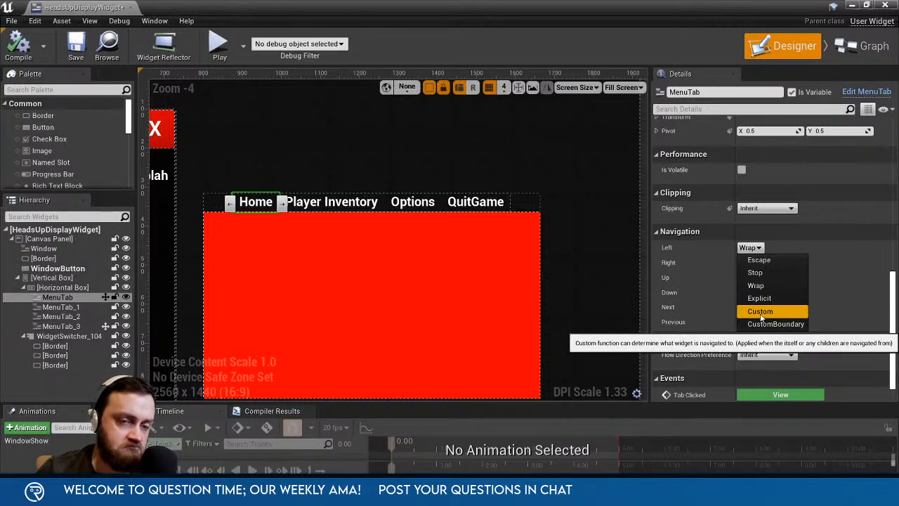
click(752, 259)
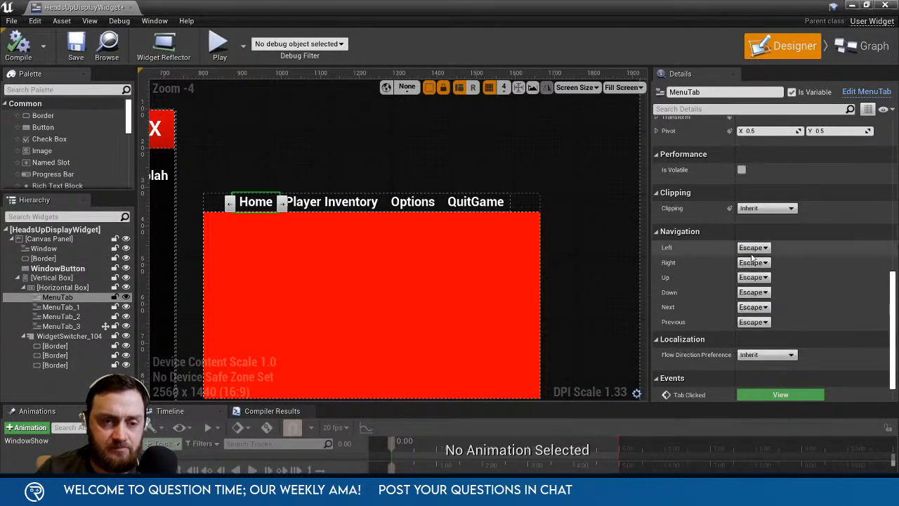
click(752, 255)
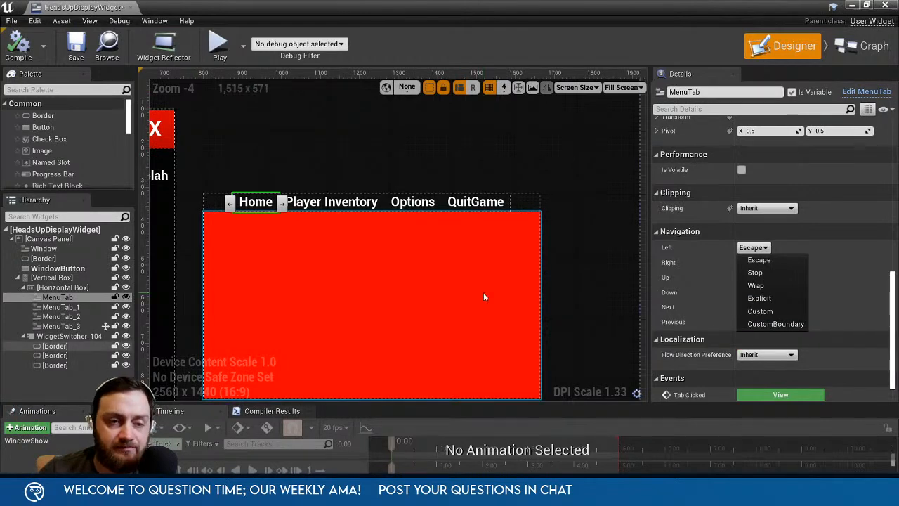
right_drag(430, 310, 463, 291)
click(755, 248)
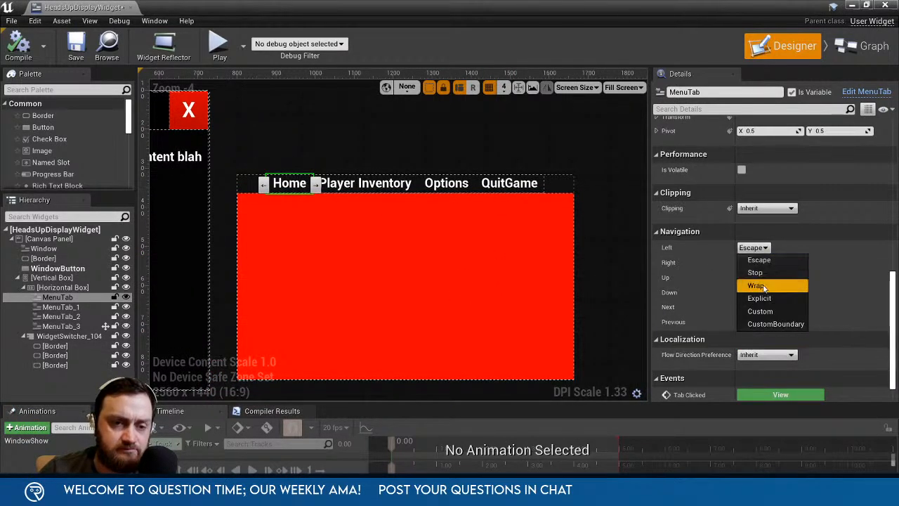
click(755, 285)
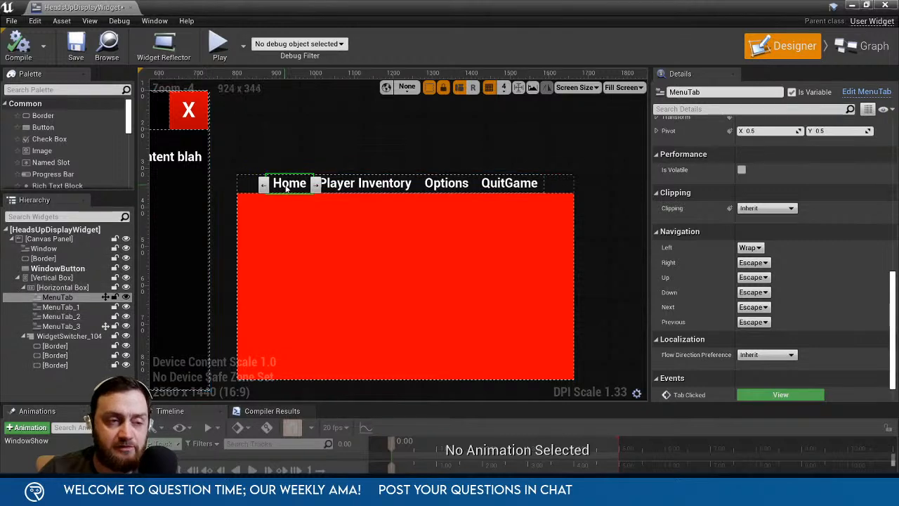
click(749, 248)
click(749, 249)
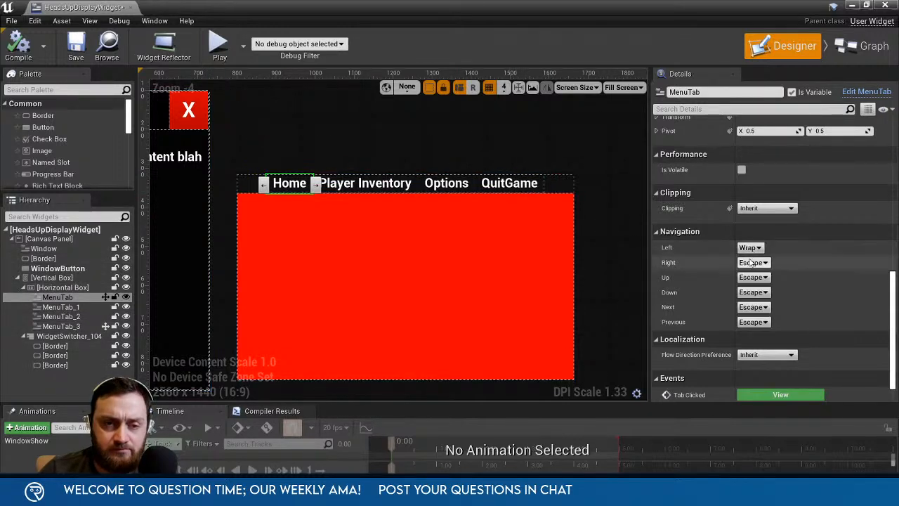
click(81, 59)
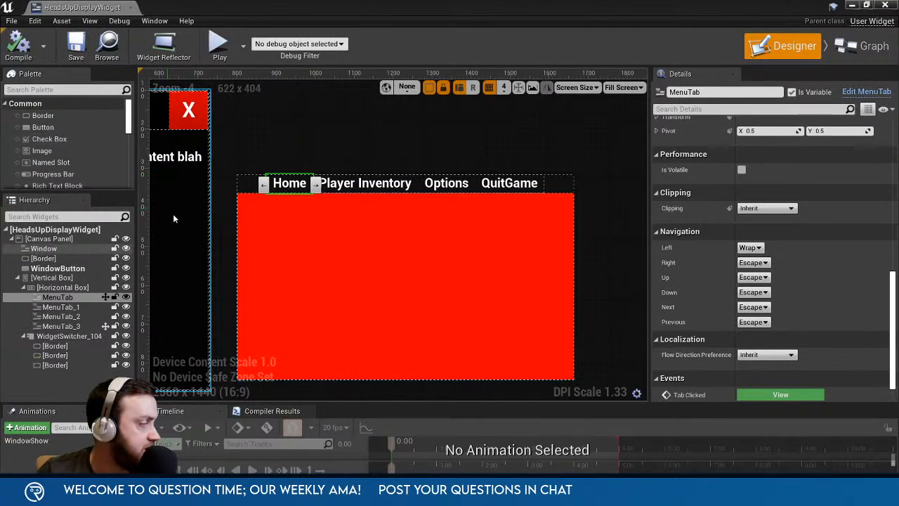
In the project settings, search for "navigat" and set the User Interface Render Focus Rule to Never.
click(34, 20)
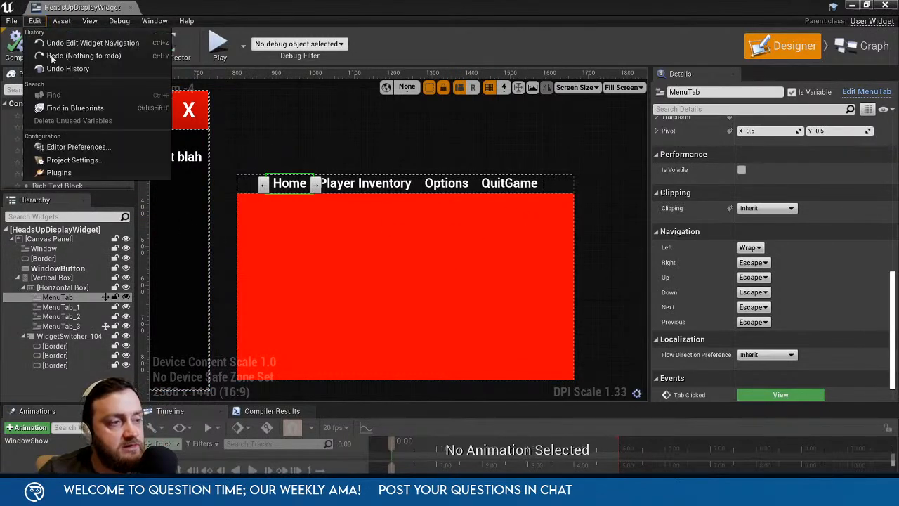
click(82, 161)
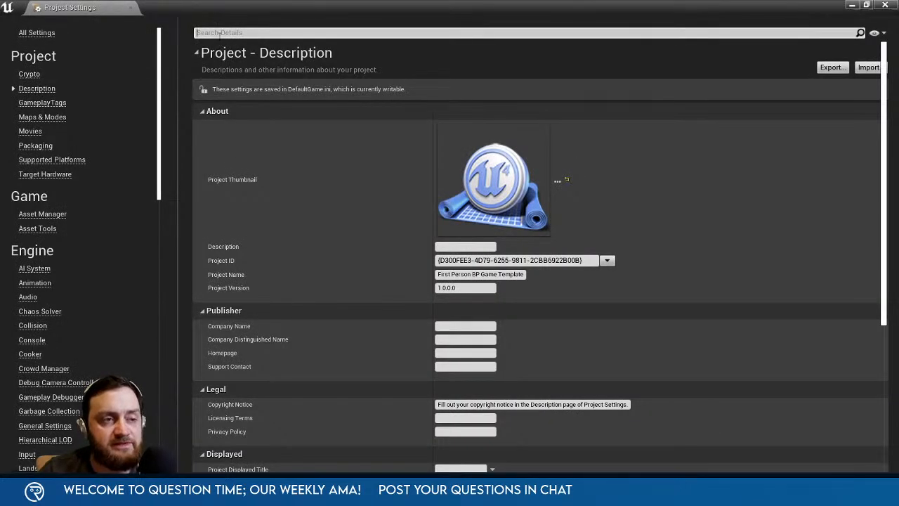
text(navigat)
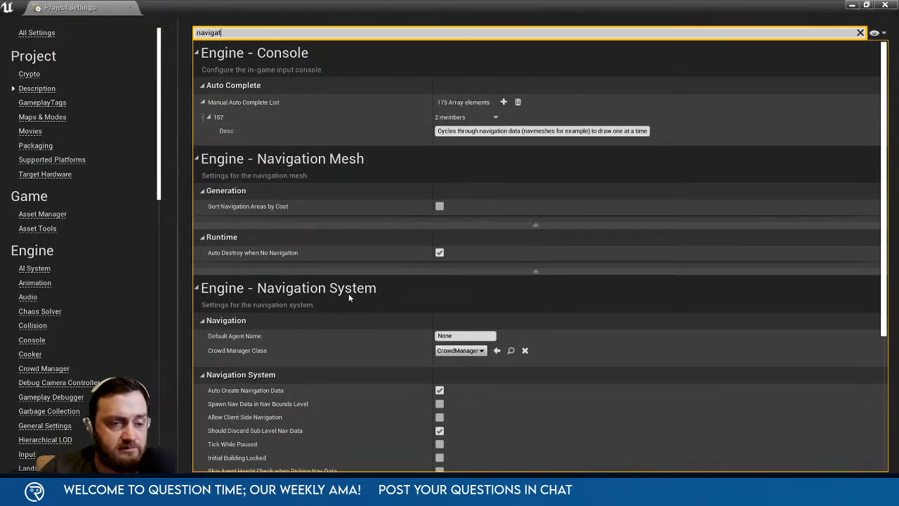
scroll(349, 298, down, 2)
scroll(348, 293, down, 3)
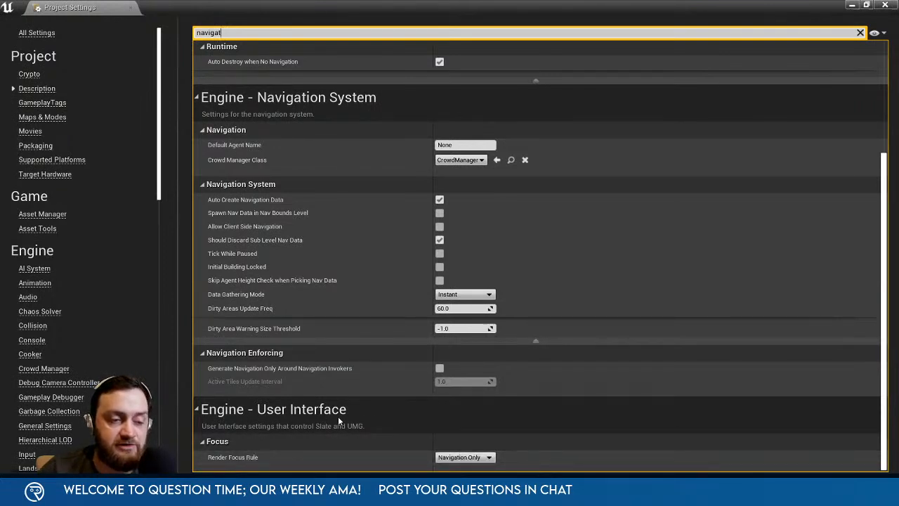
click(453, 457)
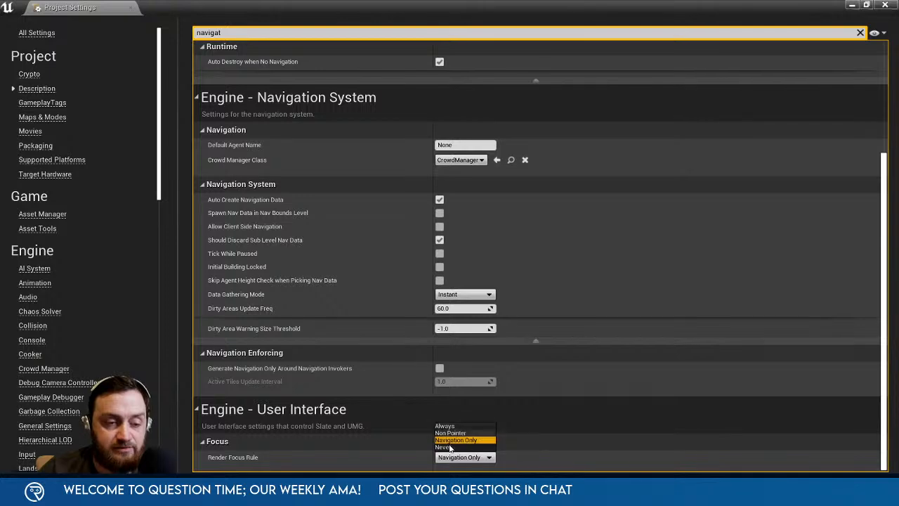
click(451, 447)
click(885, 5)
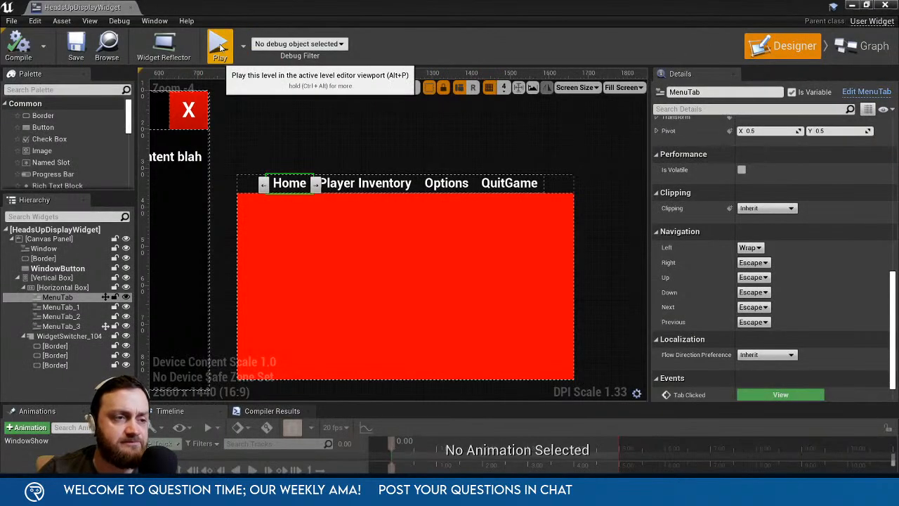
Play the level and move the focus between Home and QuitGame to check the tabs' focus rendering.
click(852, 5)
click(700, 45)
click(725, 131)
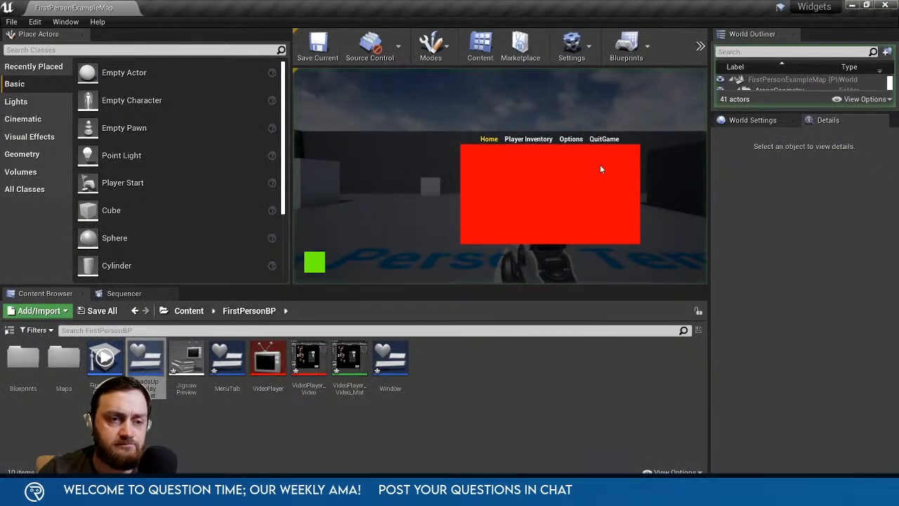
key(Left)
key(Left)
key(Left)
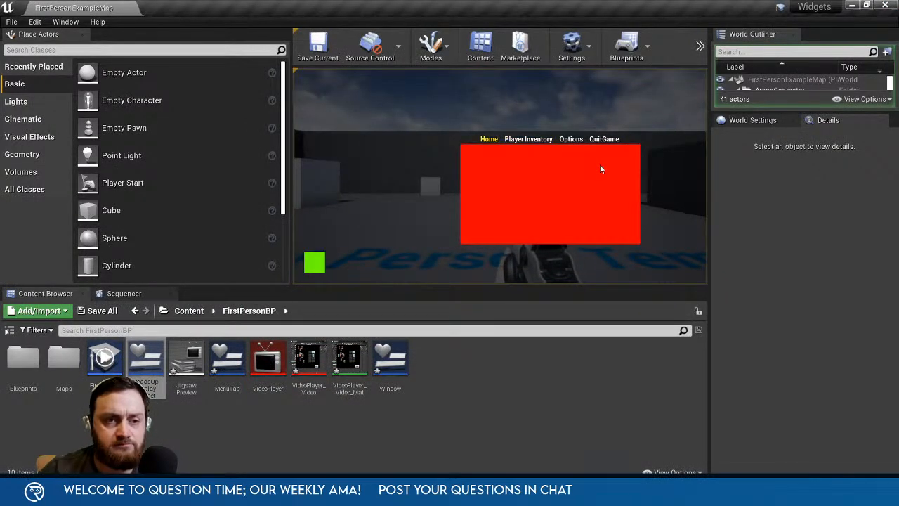
key(Right)
key(Right)
key(Right)
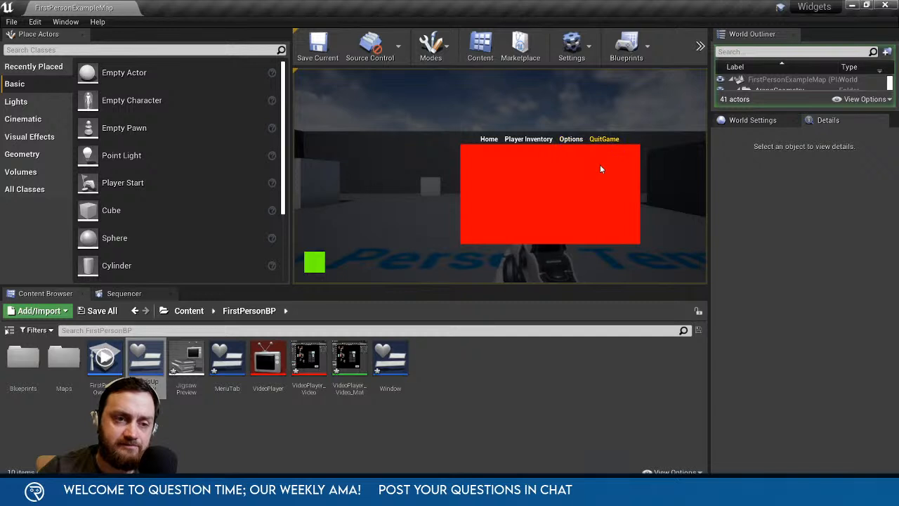
key(Left)
key(Left)
key(Left)
key(Right)
key(Right)
key(Right)
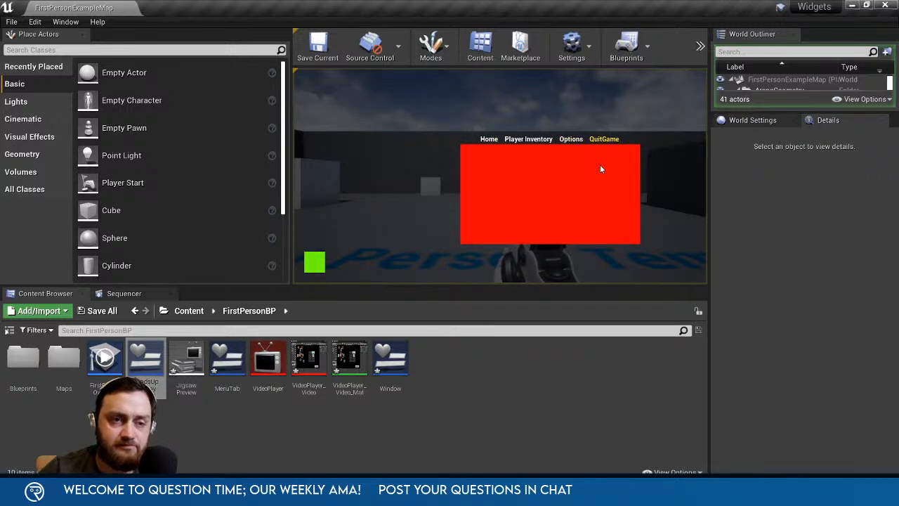
key(Left)
key(Left)
key(Left)
Switch between the Player Inventory, Home and Options pages in the running menu, and stop playing.
key(Right)
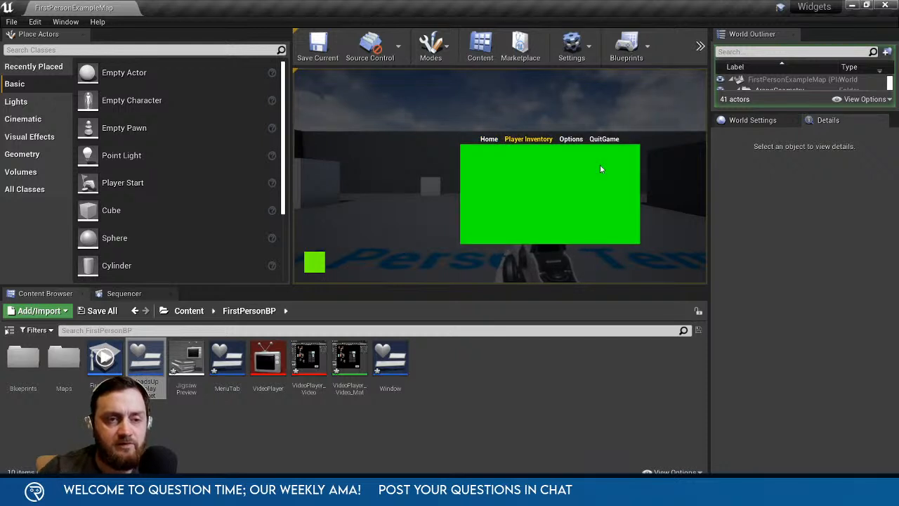
key(Left)
key(Right)
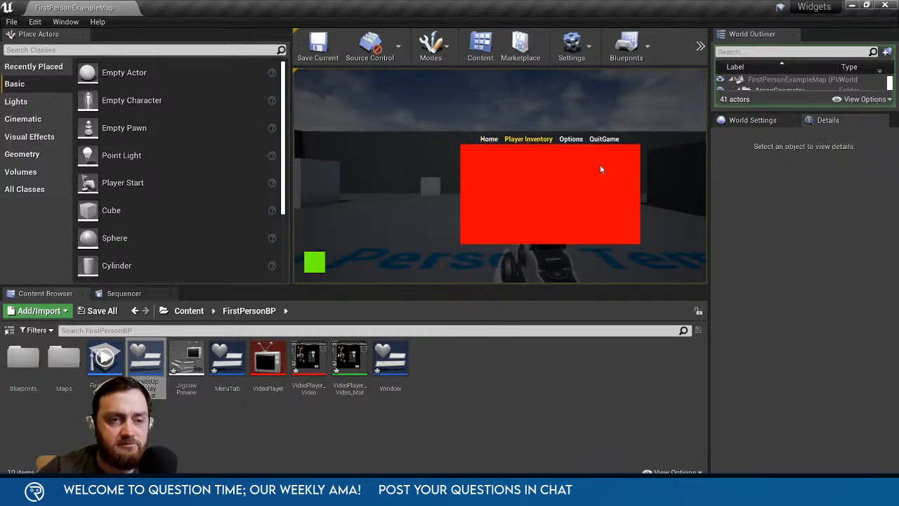
key(Right)
key(Left)
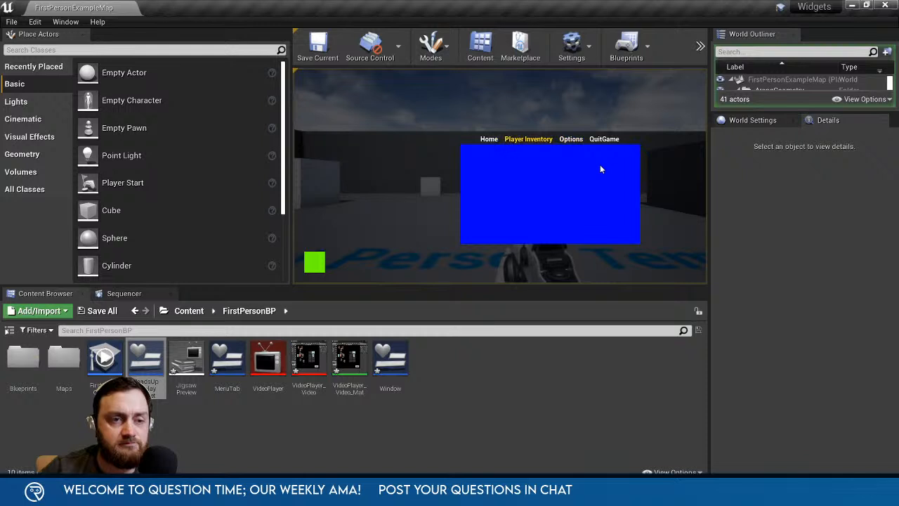
key(Left)
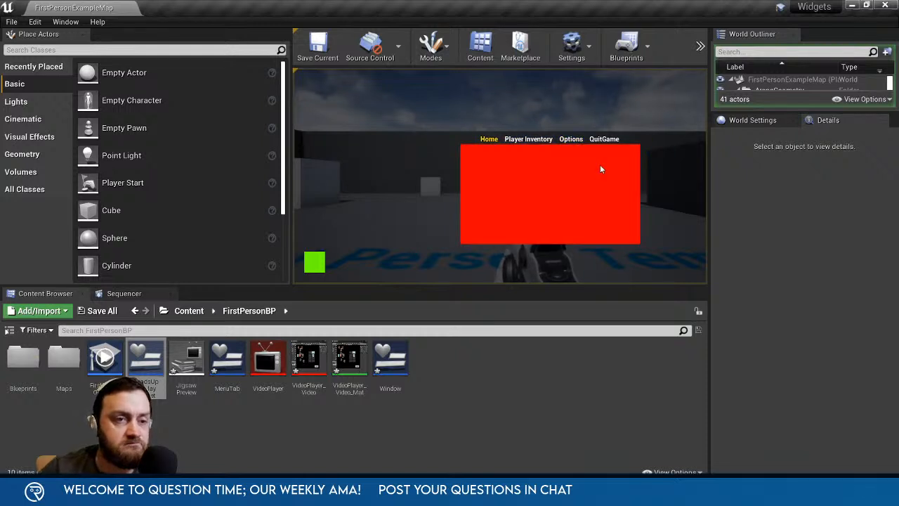
key(Escape)
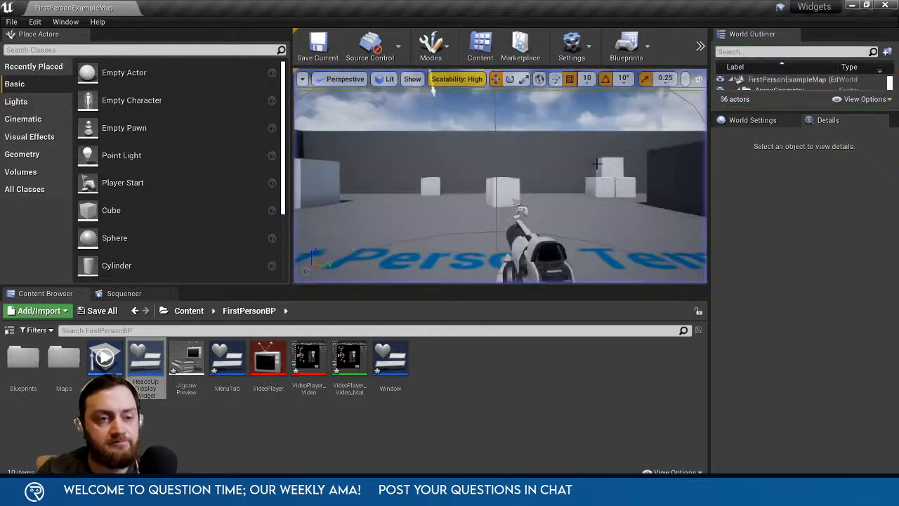
Reopen HeadsUpDisplayWidget and review the Home tab's navigation rules and events.
double_click(145, 359)
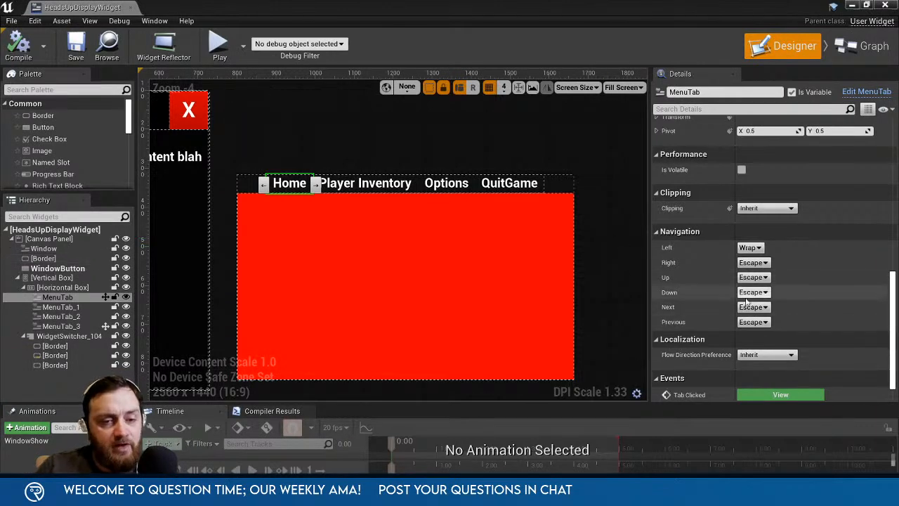
drag(895, 316, 883, 357)
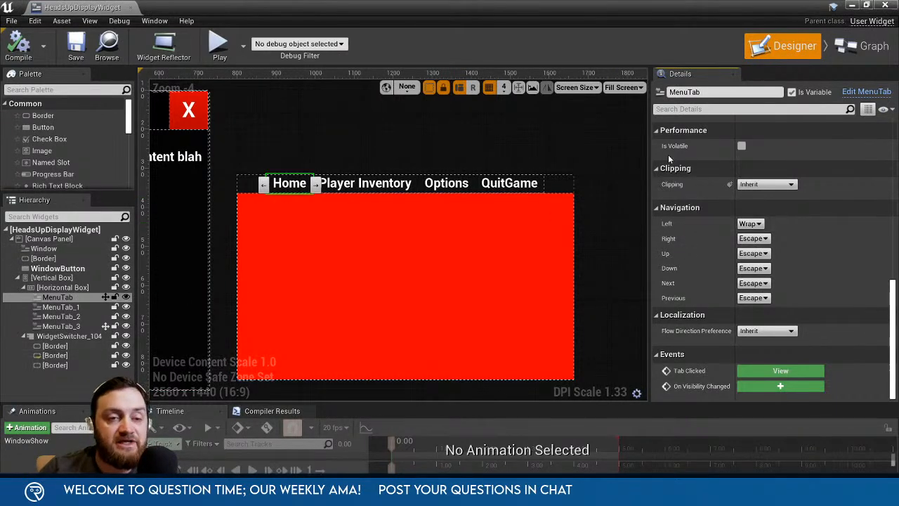
Review the remaining properties of the Home tab and of the root HeadsUpDisplayWidget.
scroll(669, 159, up, 8)
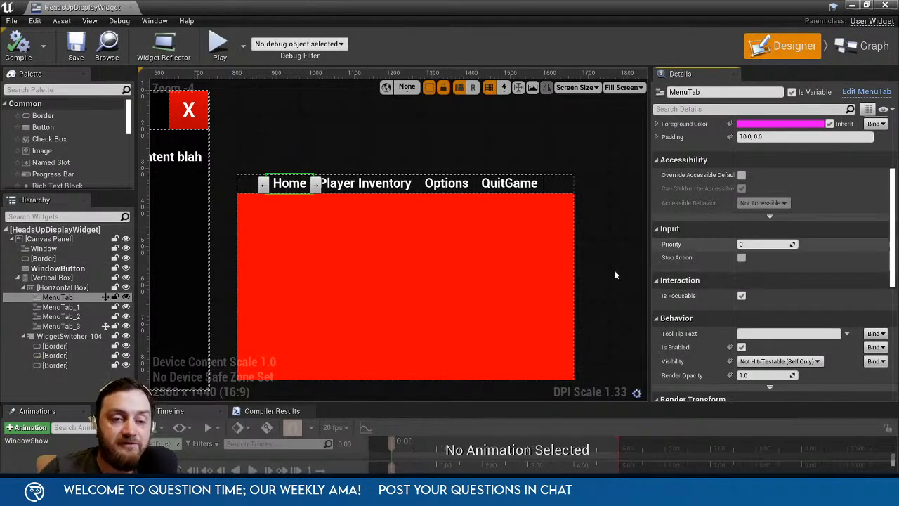
click(81, 231)
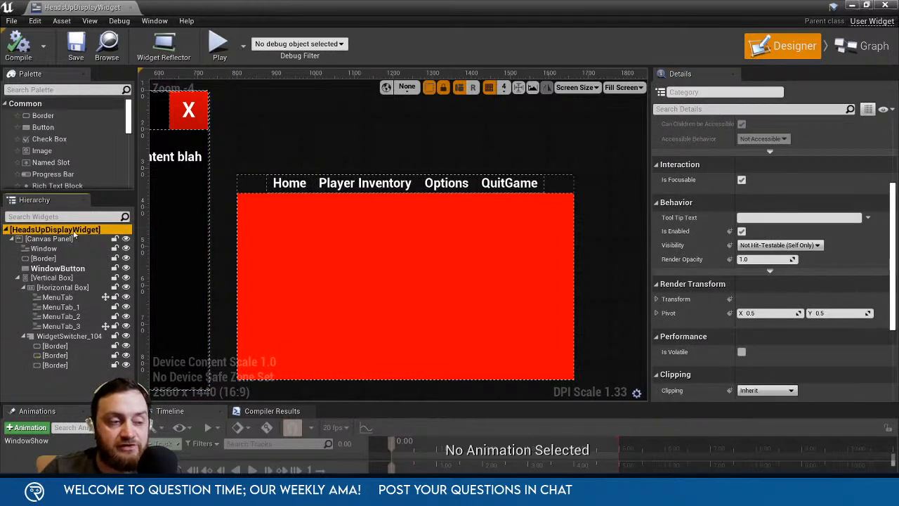
scroll(713, 220, up, 2)
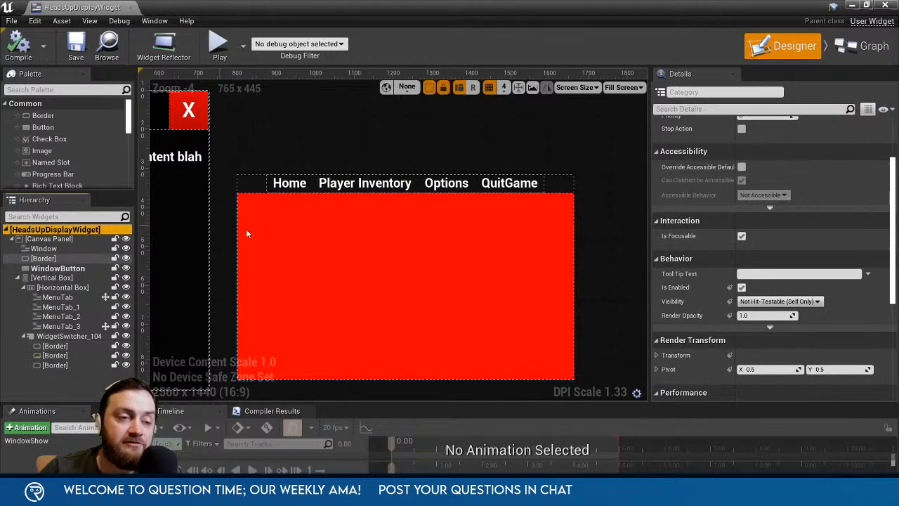
Examine the HeadsUpDisplayWidget event graph, especially the Event Tick logic that sets keyboard focus on Menu Tab.
click(867, 46)
right_drag(430, 188, 525, 241)
scroll(525, 240, down, 3)
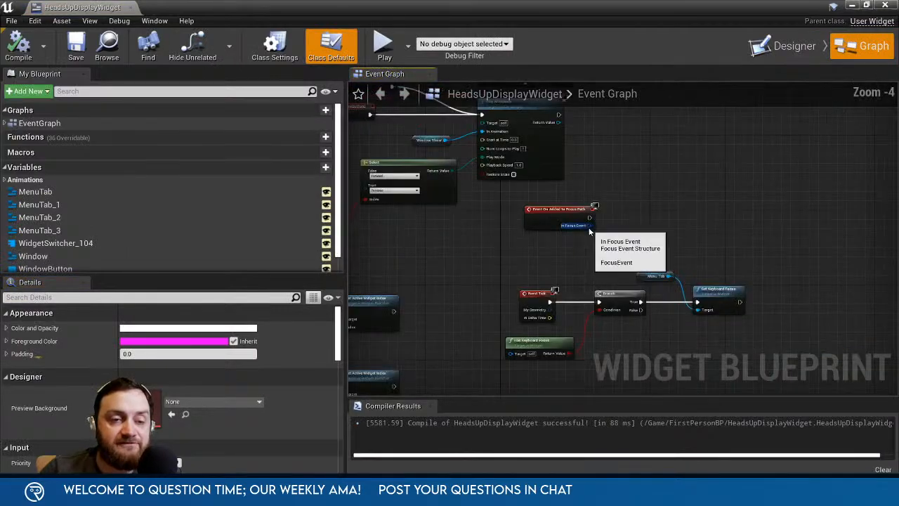
right_drag(590, 237, 679, 328)
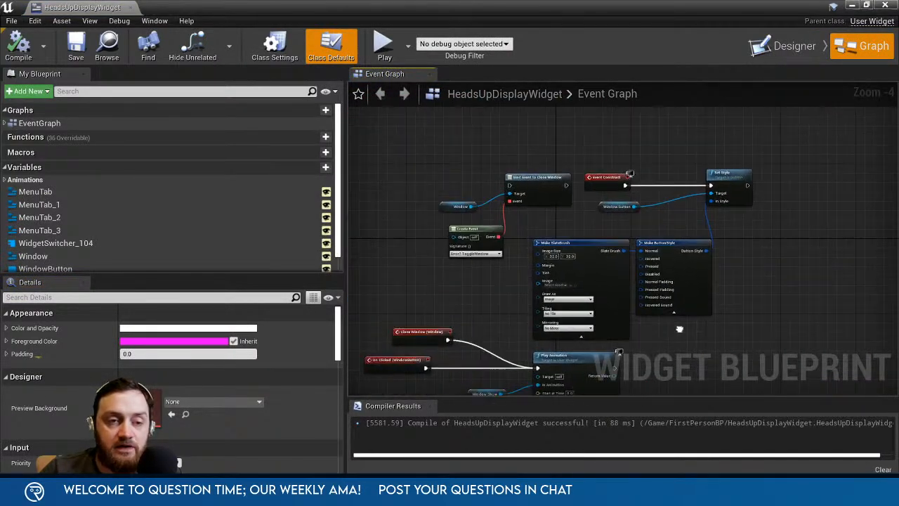
right_drag(610, 351, 489, 109)
right_drag(551, 243, 553, 153)
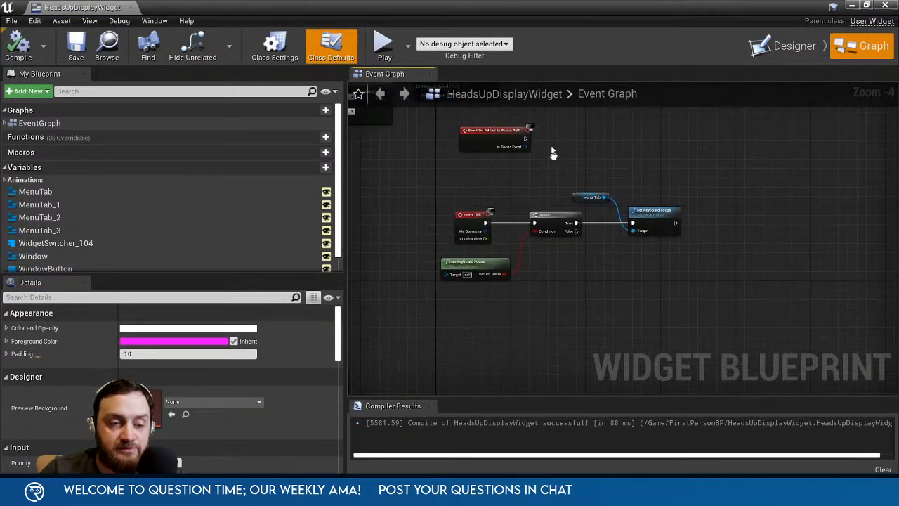
scroll(583, 249, up, 3)
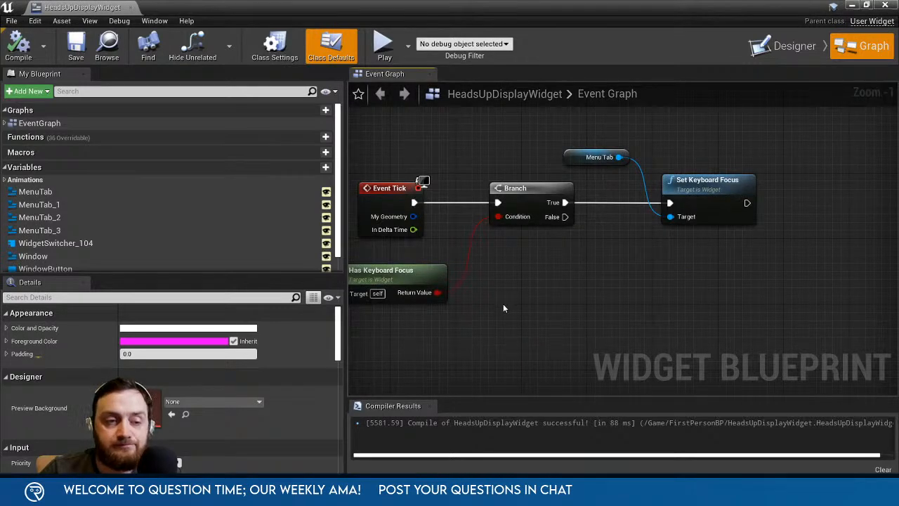
right_drag(504, 308, 625, 330)
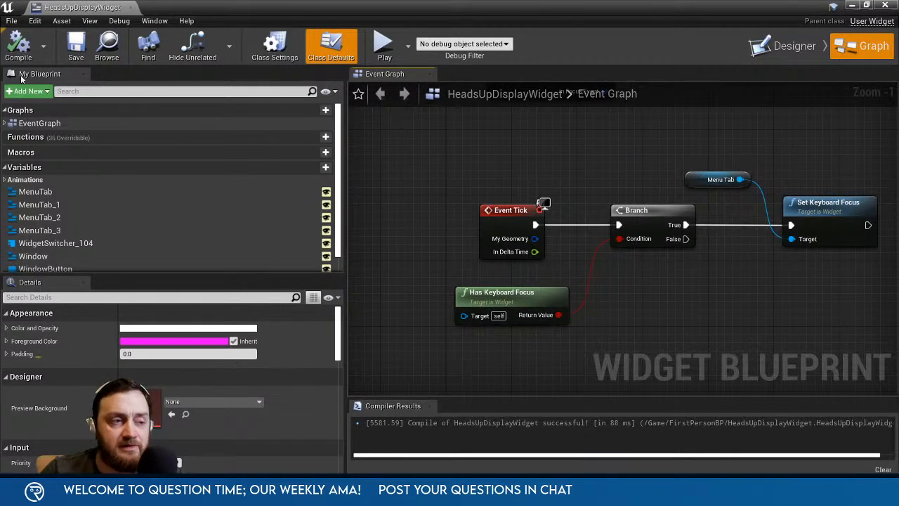
right_drag(672, 201, 518, 193)
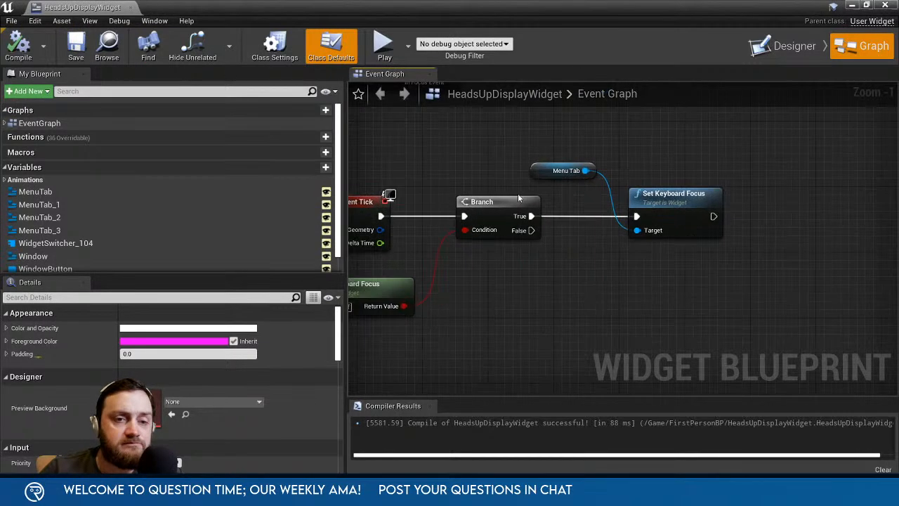
click(561, 170)
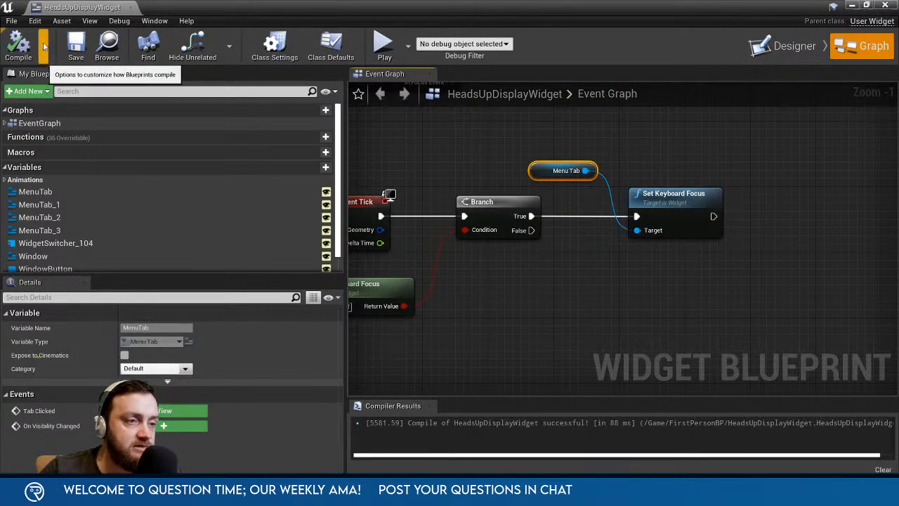
right_drag(426, 289, 637, 288)
scroll(628, 286, down, 1)
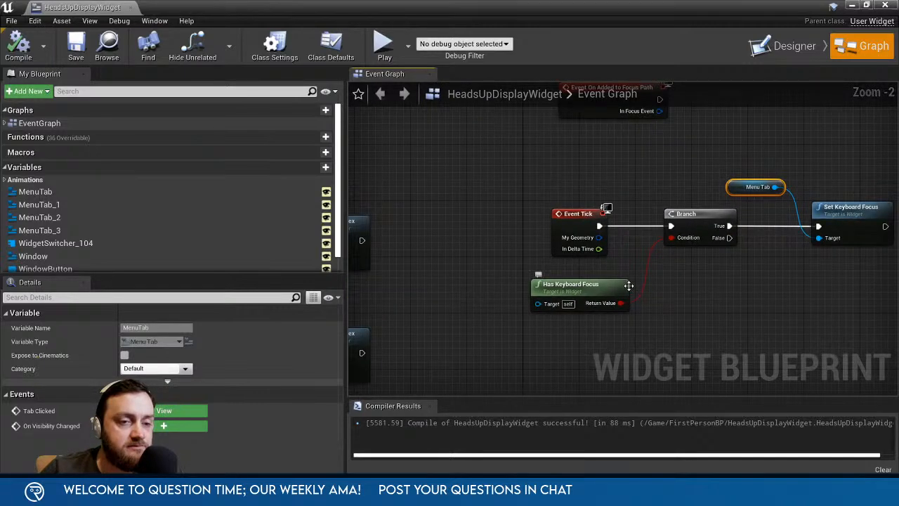
scroll(628, 286, up, 1)
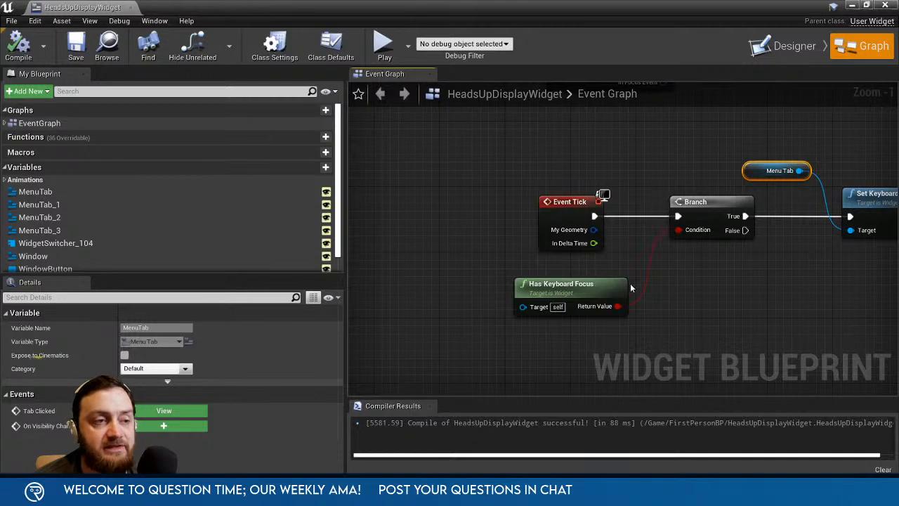
Create a Blueprint class in the FirstPersonBP folder, searching all classes for "butt" and choosing Button as its parent.
click(852, 5)
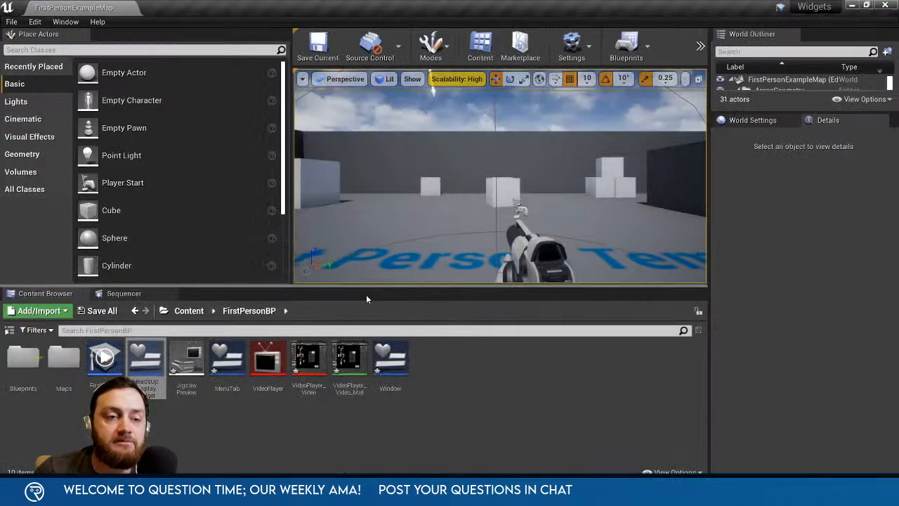
right_click(487, 365)
mouse_move(521, 358)
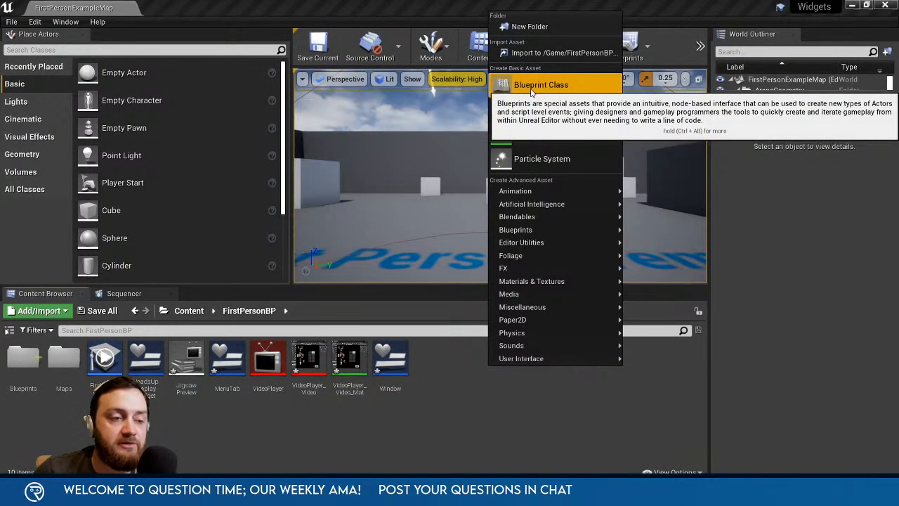
click(419, 420)
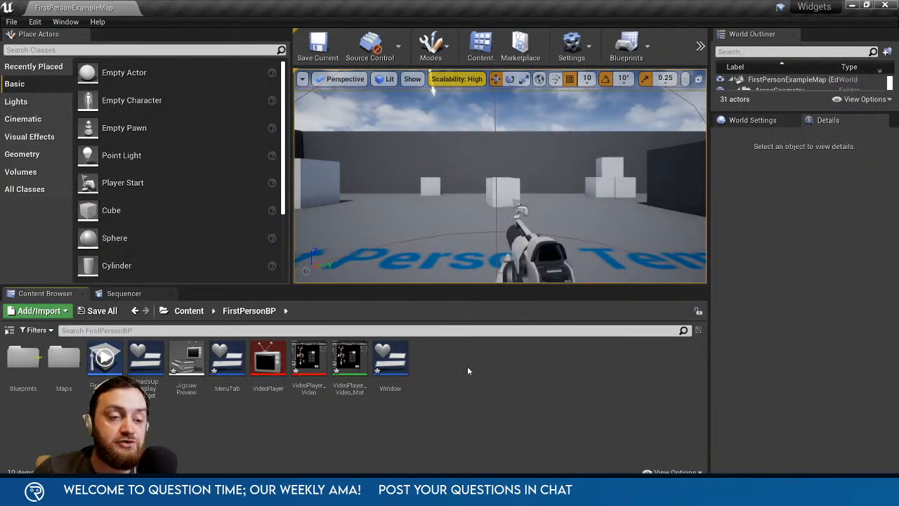
right_click(468, 370)
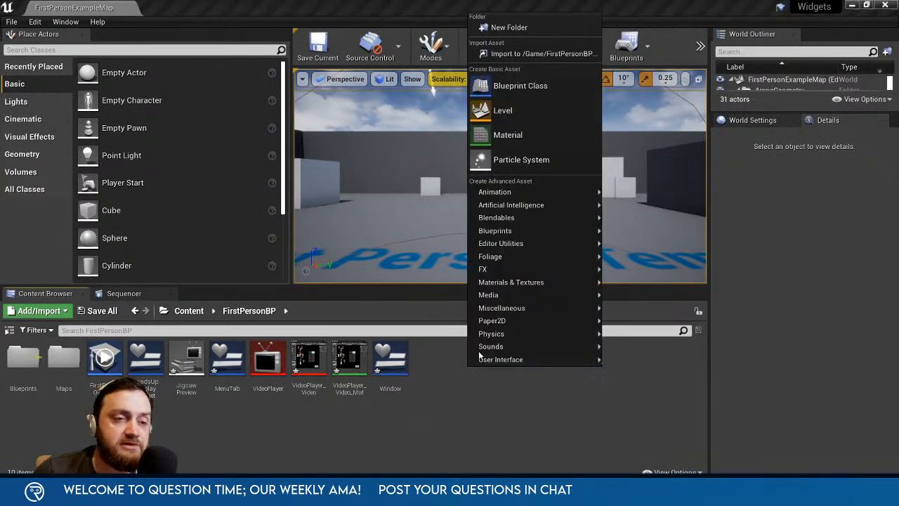
click(531, 94)
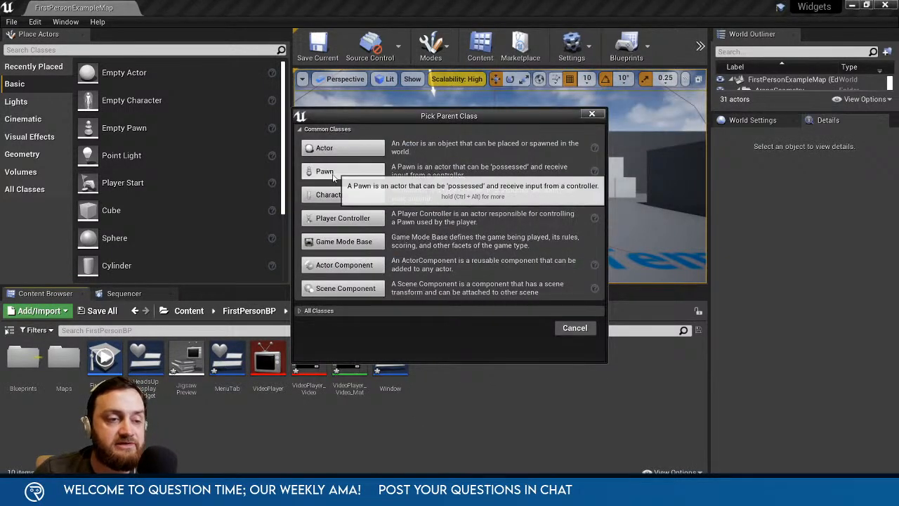
click(358, 310)
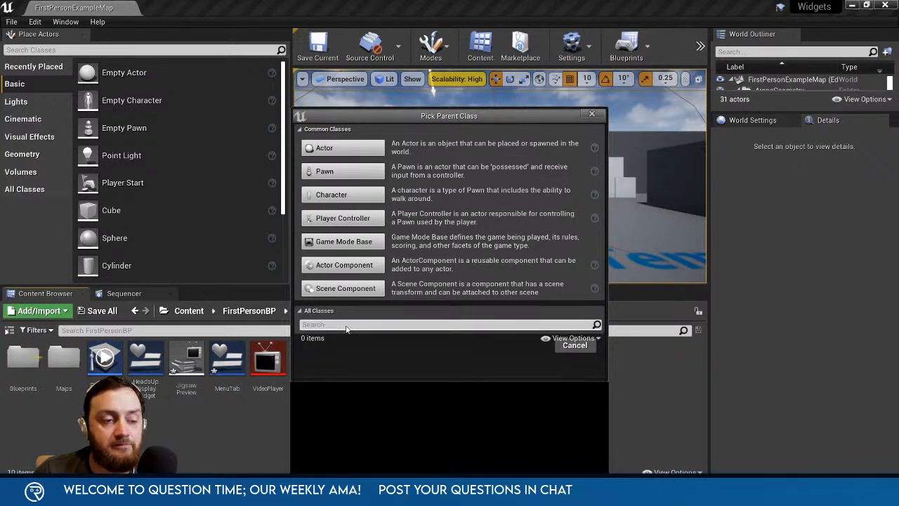
click(347, 325)
text(but)
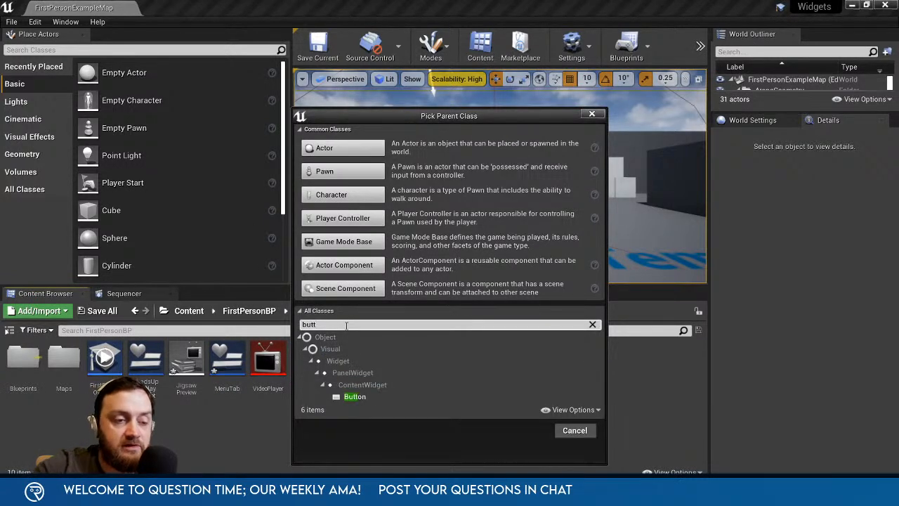
text(t)
click(355, 397)
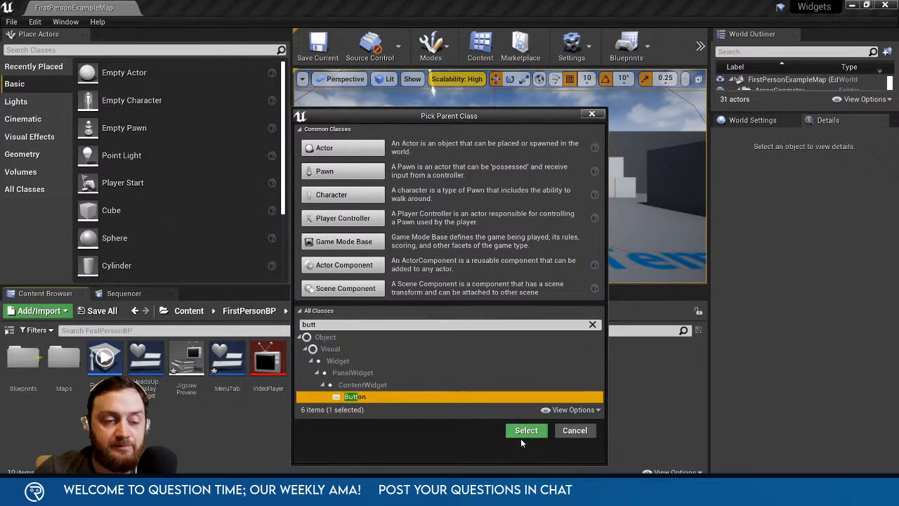
click(527, 434)
key(Return)
Open the new Button-based blueprint and review its default properties and Slot options.
double_click(266, 358)
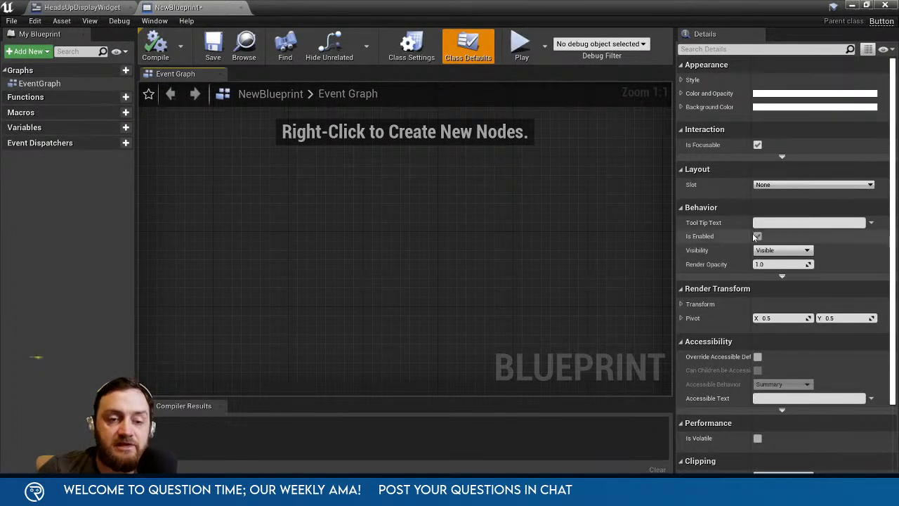
scroll(755, 238, down, 3)
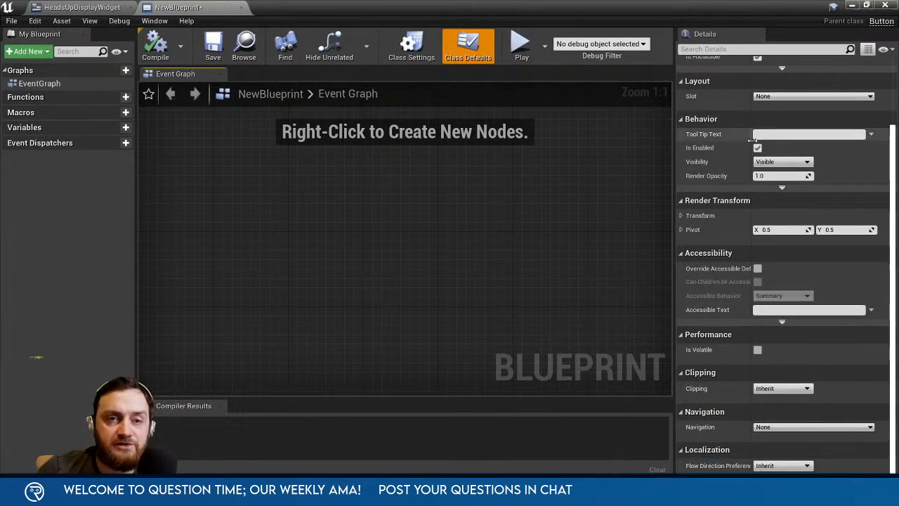
scroll(743, 281, up, 3)
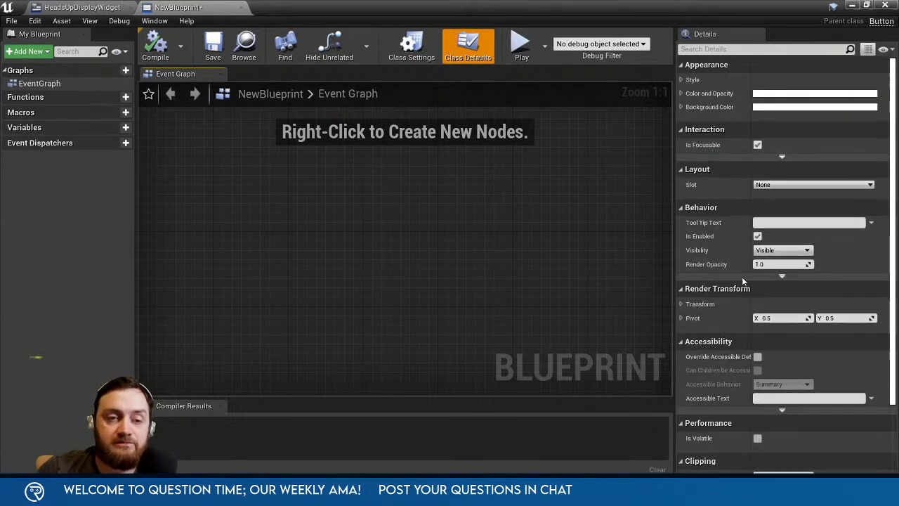
click(779, 184)
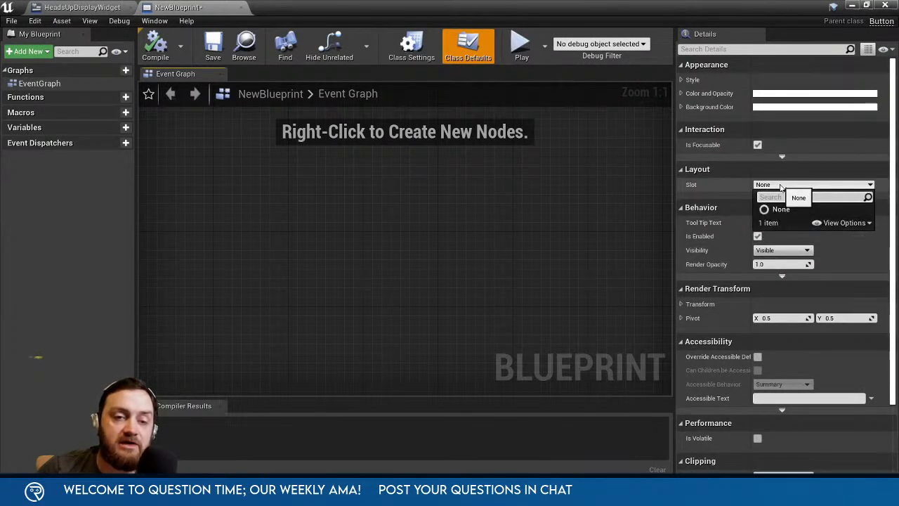
In the HeadsUpDisplayWidget designer, search the available widgets for "new" and add New Blueprint inside the canvas's Border.
click(81, 7)
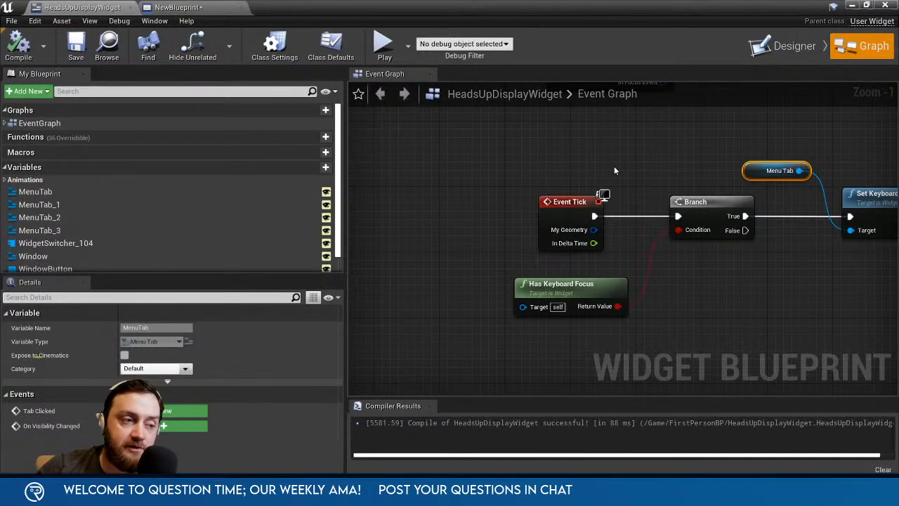
click(791, 46)
click(16, 103)
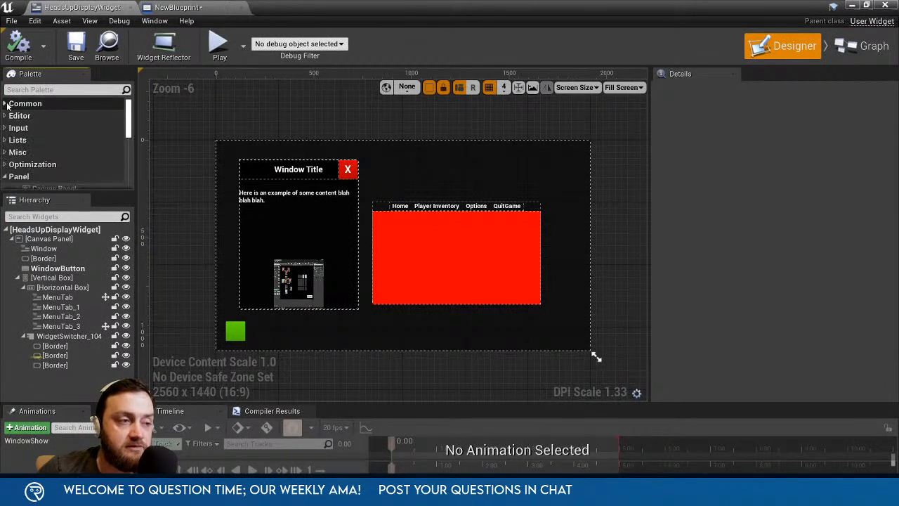
click(28, 90)
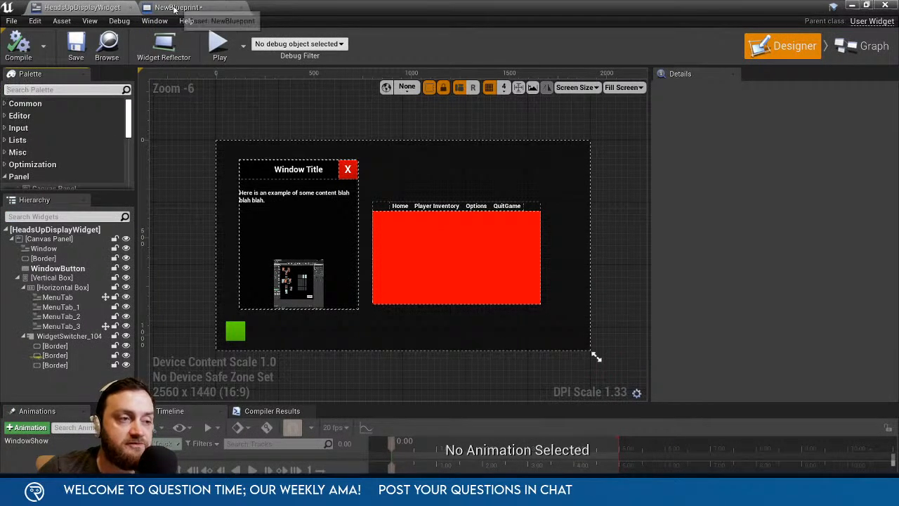
text(new)
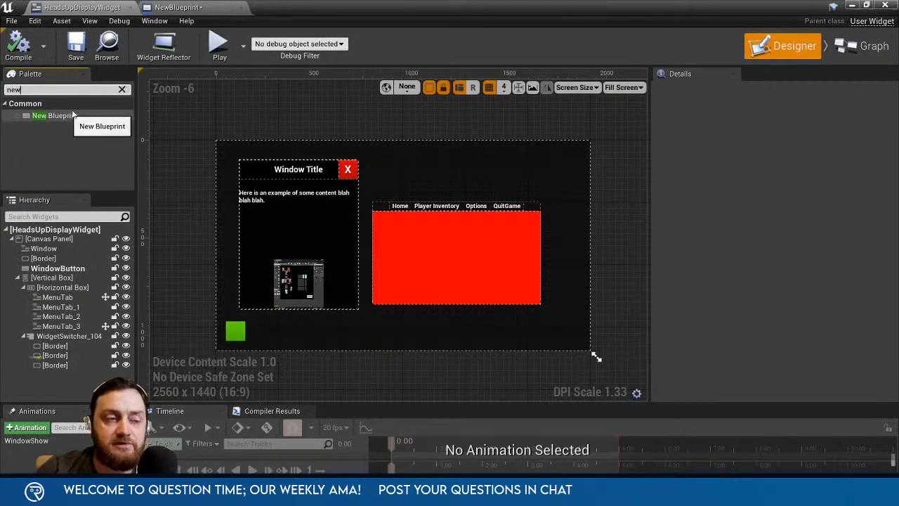
click(166, 11)
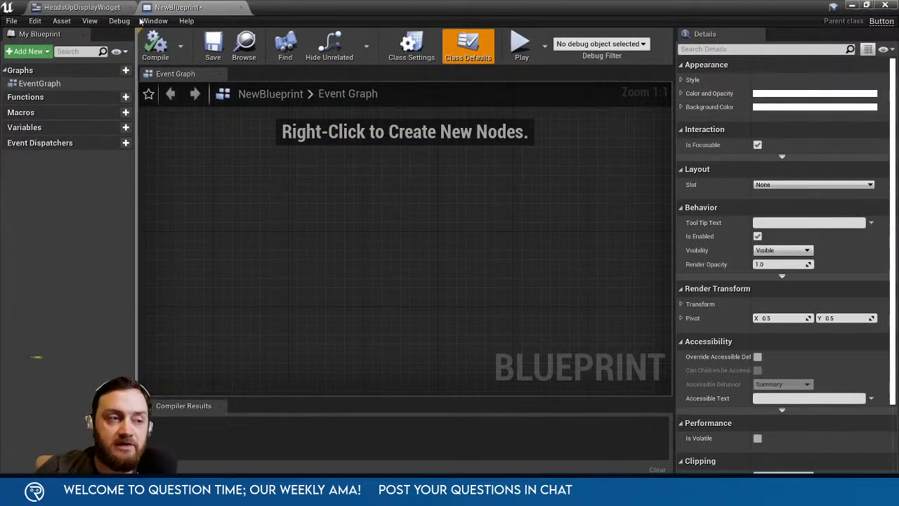
click(82, 7)
drag(55, 115, 407, 165)
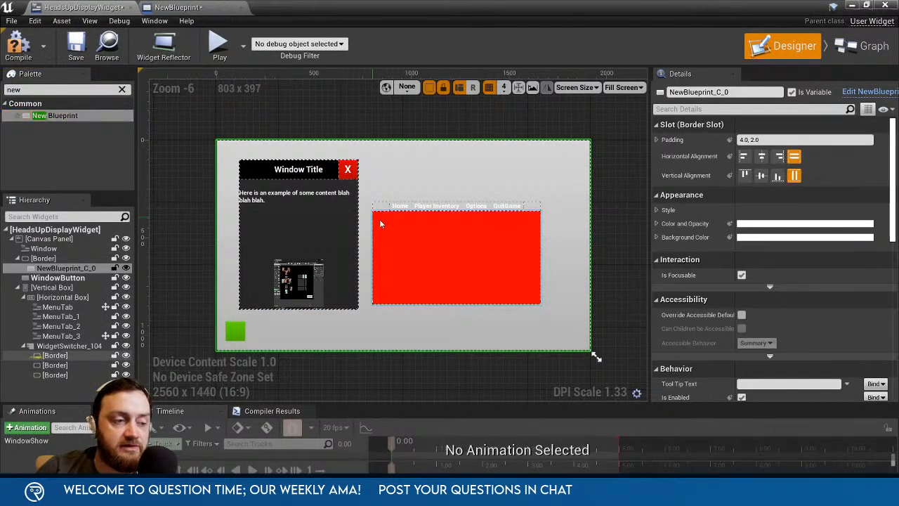
Review the style properties of the added New Blueprint button, delete it from the Border and return to the NewBlueprint editor.
scroll(702, 211, down, 3)
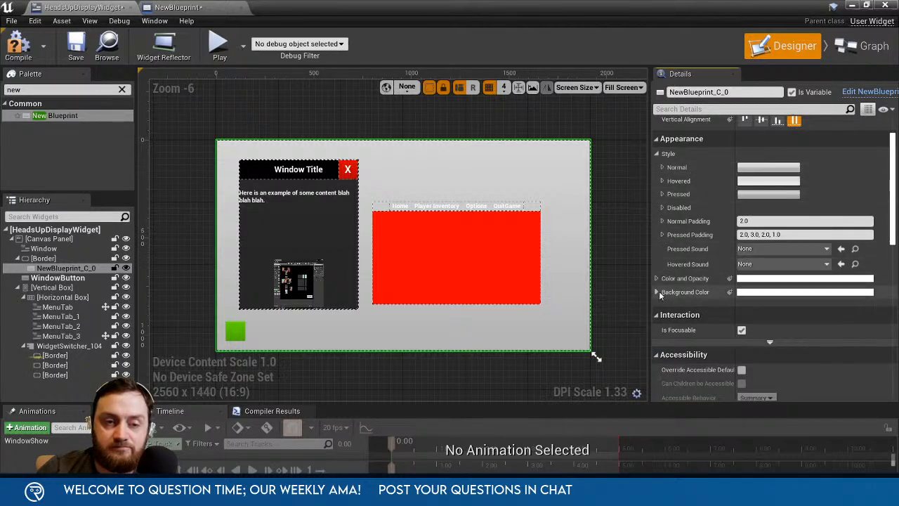
click(657, 153)
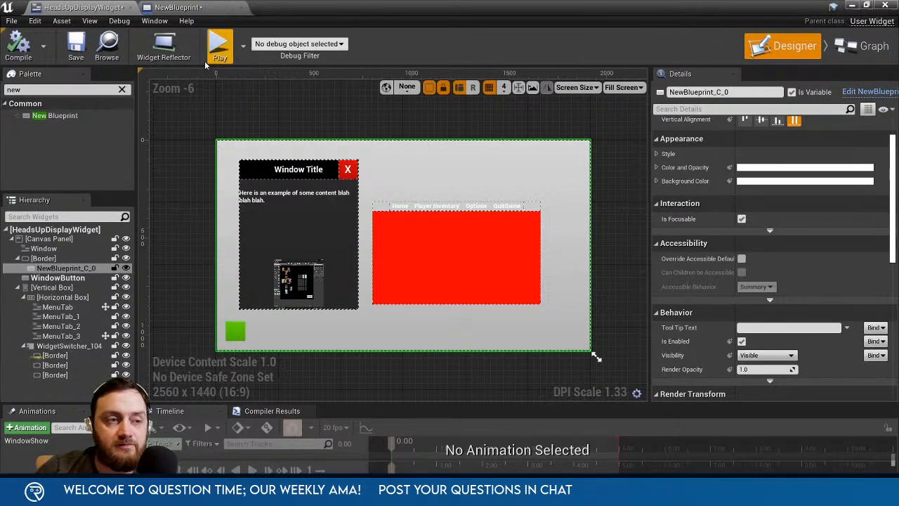
right_click(59, 269)
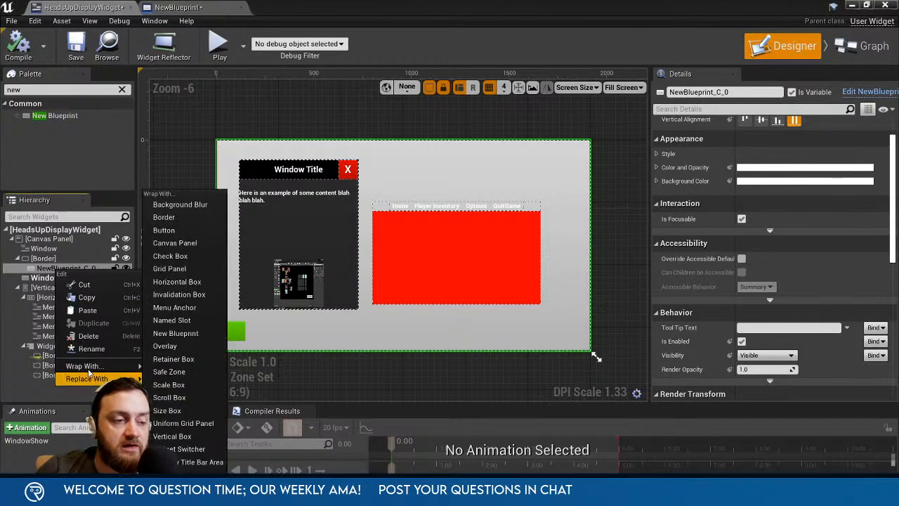
click(88, 336)
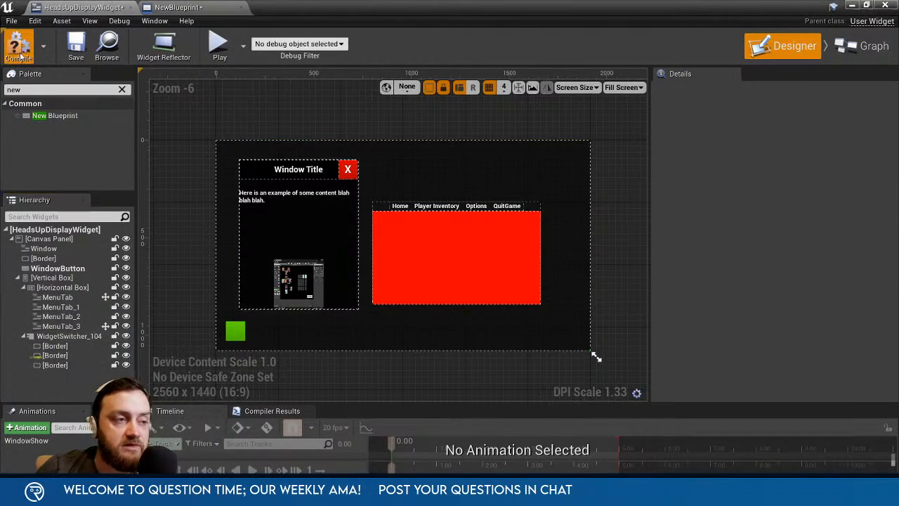
click(211, 7)
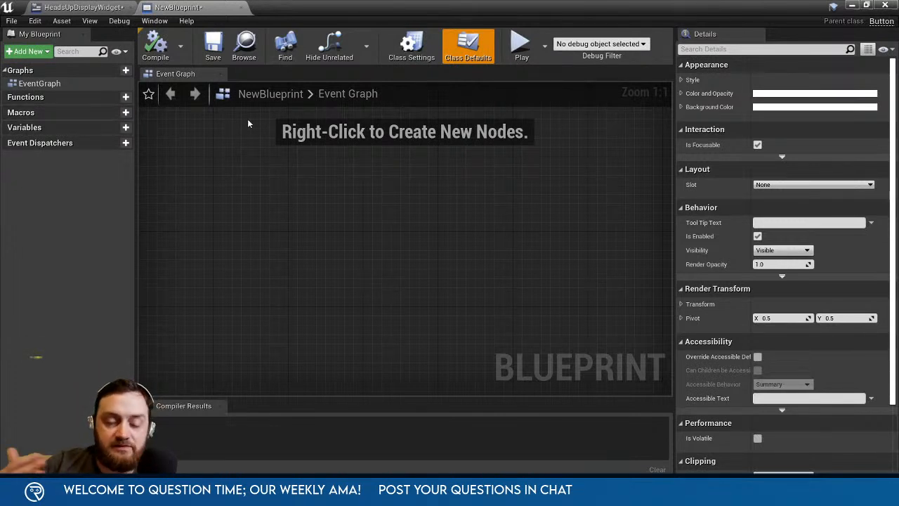
Add a function named ButtonSummoned to the Button-based NewBlueprint and compile the blueprint.
click(115, 98)
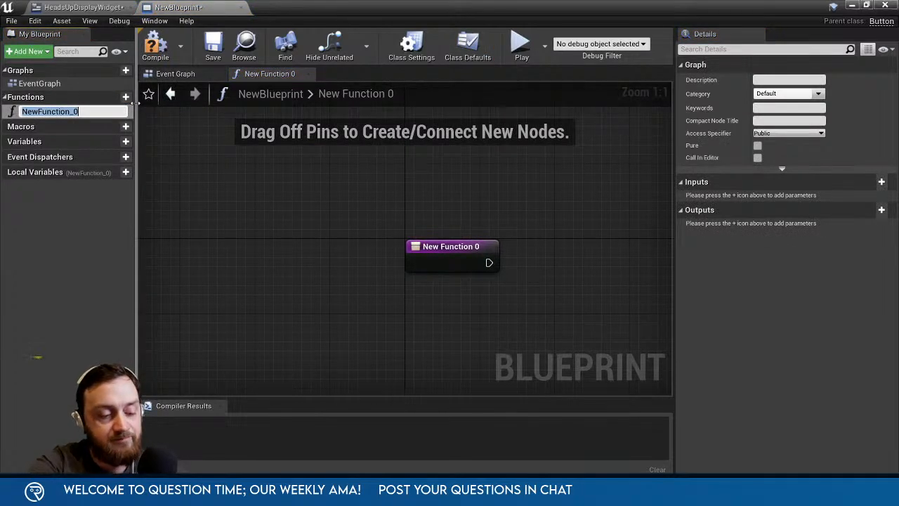
text(ButtonSum)
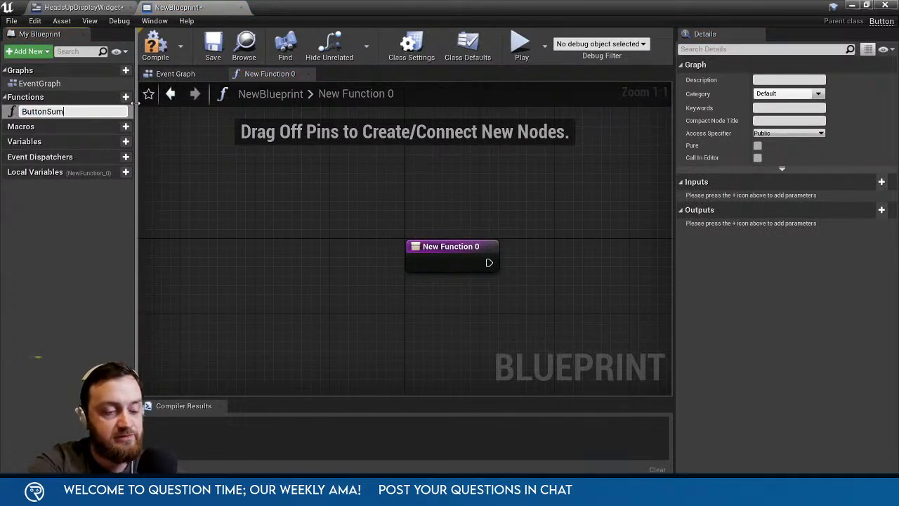
text(moned)
key(Return)
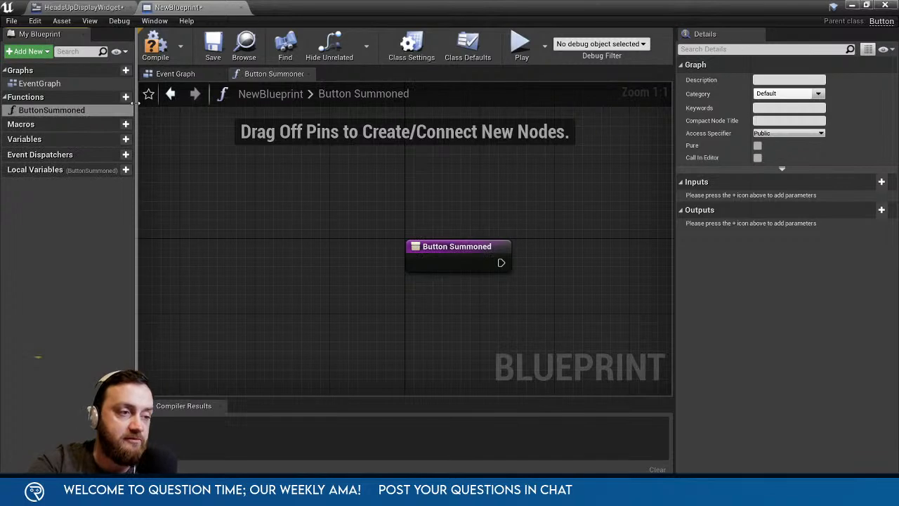
click(155, 46)
Add a New Blueprint button inside the canvas's Border in HeadsUpDisplayWidget and switch to the widget's event graph.
click(81, 7)
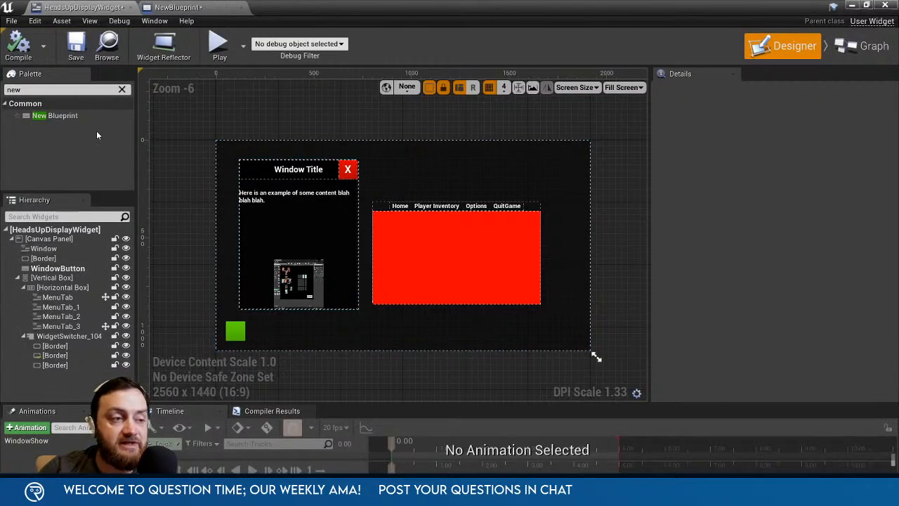
drag(55, 115, 442, 176)
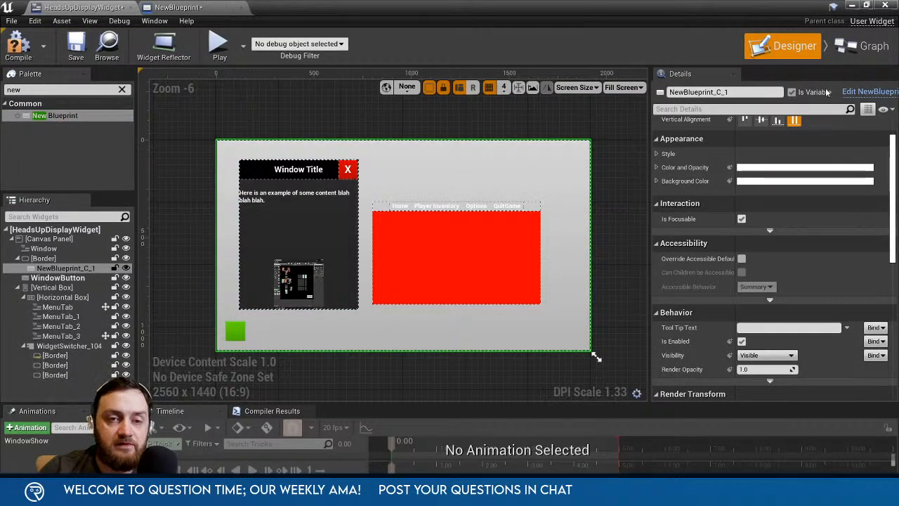
click(865, 46)
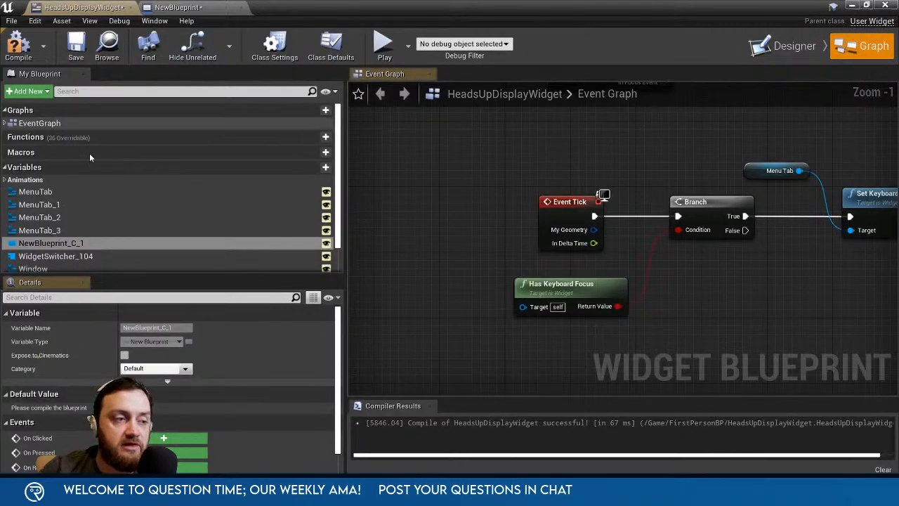
Call Button Summoned on a reference to the New Blueprint button, delete both nodes again and compile the widget.
drag(63, 250, 463, 130)
click(492, 138)
right_drag(569, 143, 467, 205)
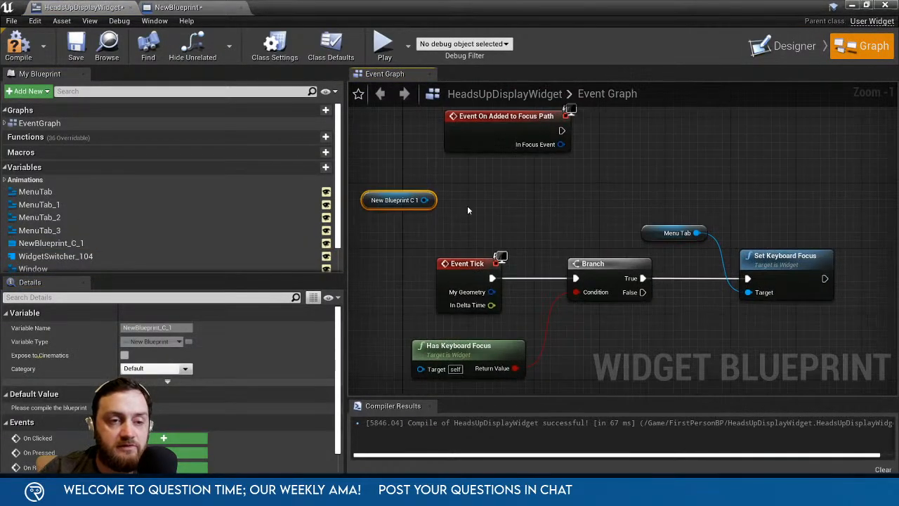
drag(425, 202, 481, 195)
text(button sum)
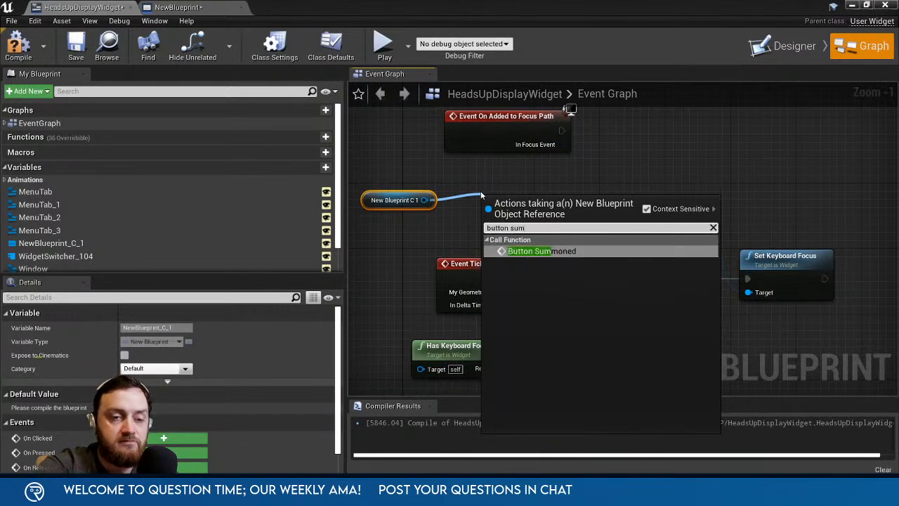
key(Return)
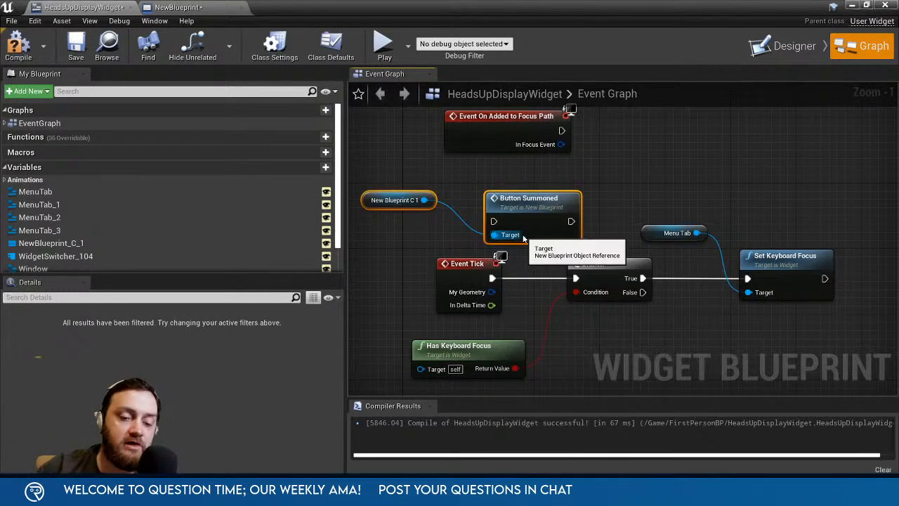
key(Delete)
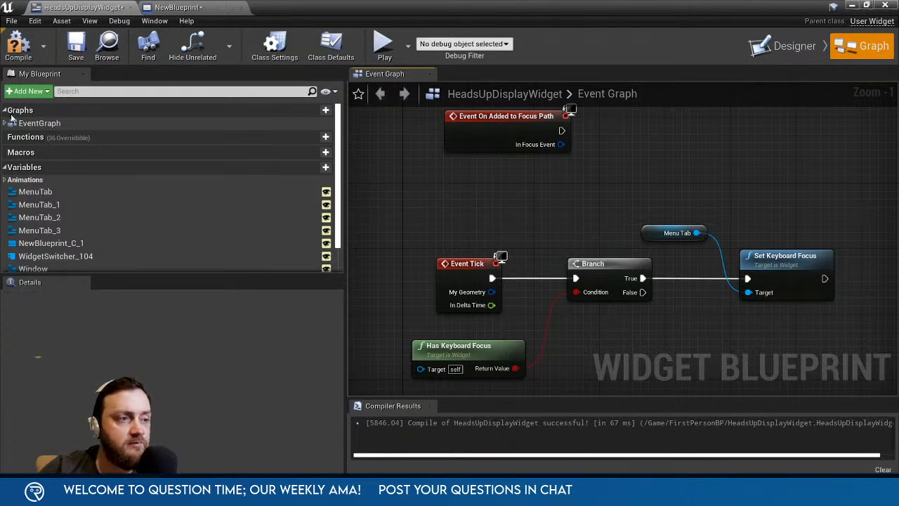
click(18, 45)
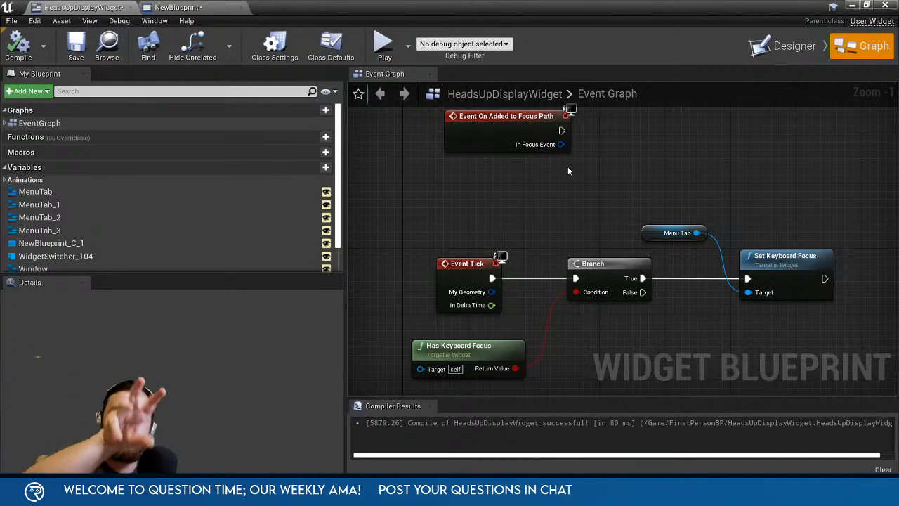
Close the NewBlueprint editor and delete the New Blueprint button from the Border in the HeadsUpDisplayWidget designer.
mouse_move(470, 122)
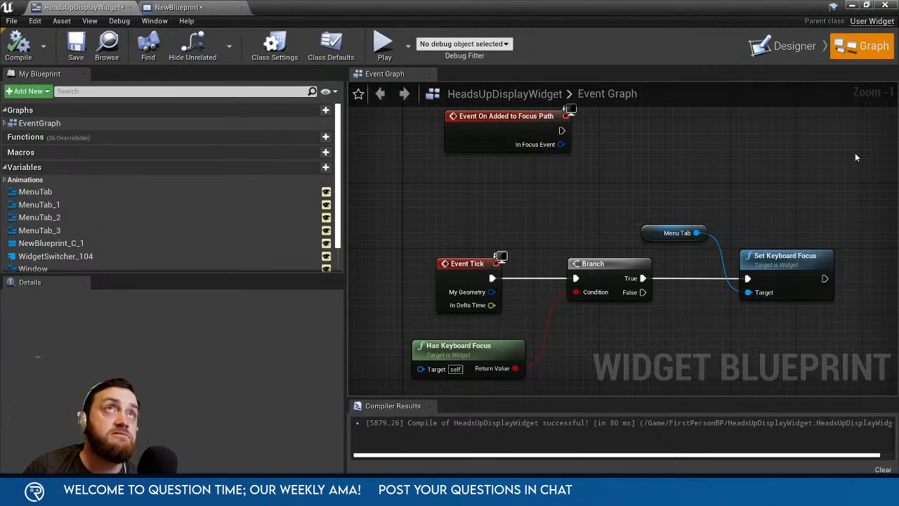
click(225, 6)
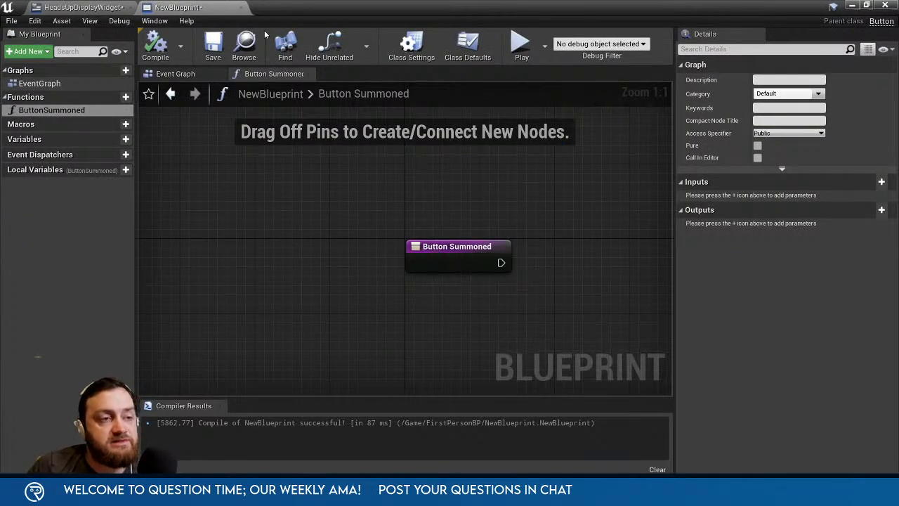
click(83, 7)
click(782, 44)
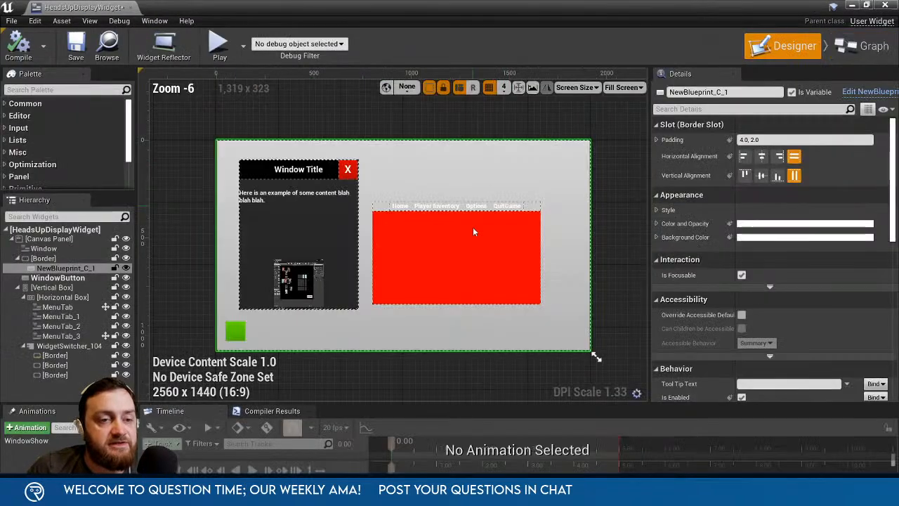
key(Delete)
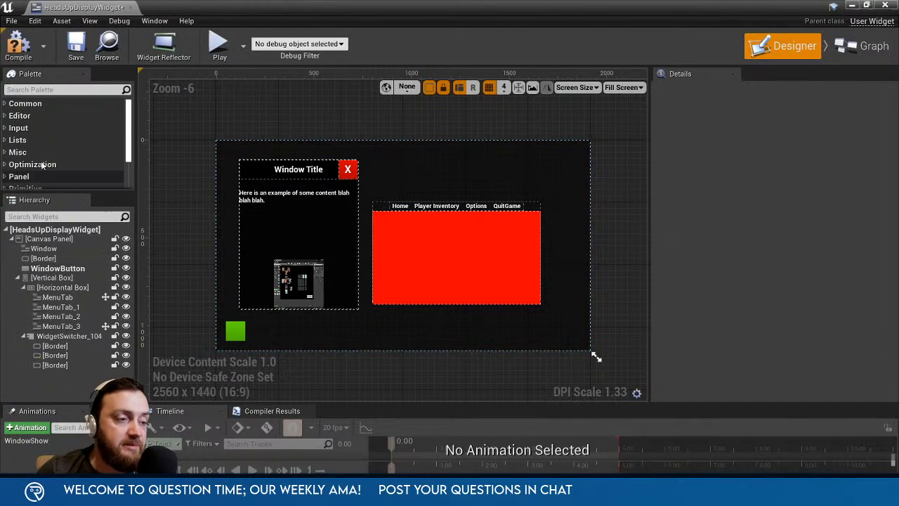
Add a Horizontal Box directly under the Canvas Panel, sized about 676 by 73 and placed at about X 28, Y 32.
scroll(346, 183, up, 2)
right_drag(585, 145, 398, 215)
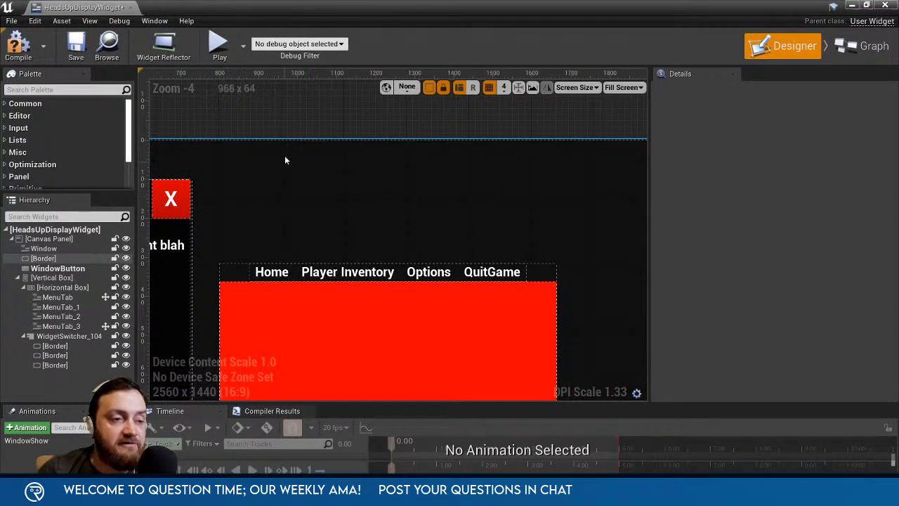
right_drag(165, 135, 526, 163)
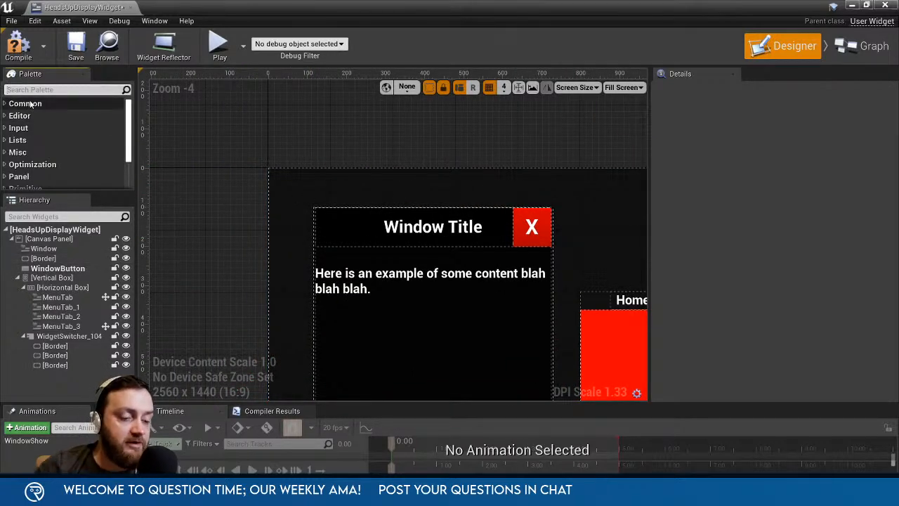
text(horizon)
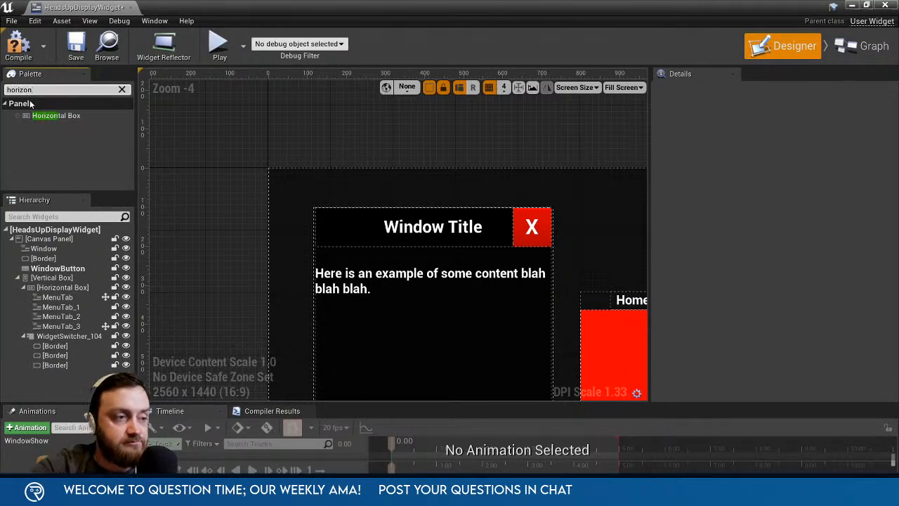
drag(40, 114, 291, 189)
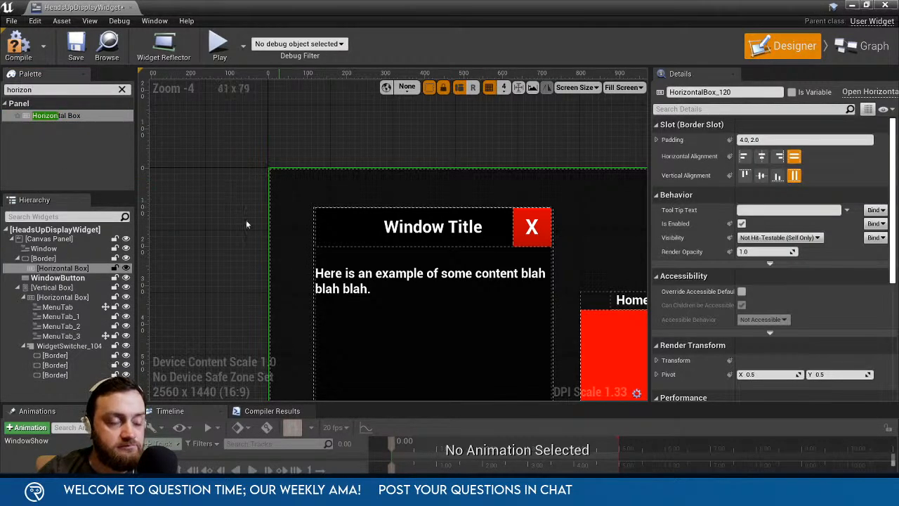
drag(53, 269, 49, 239)
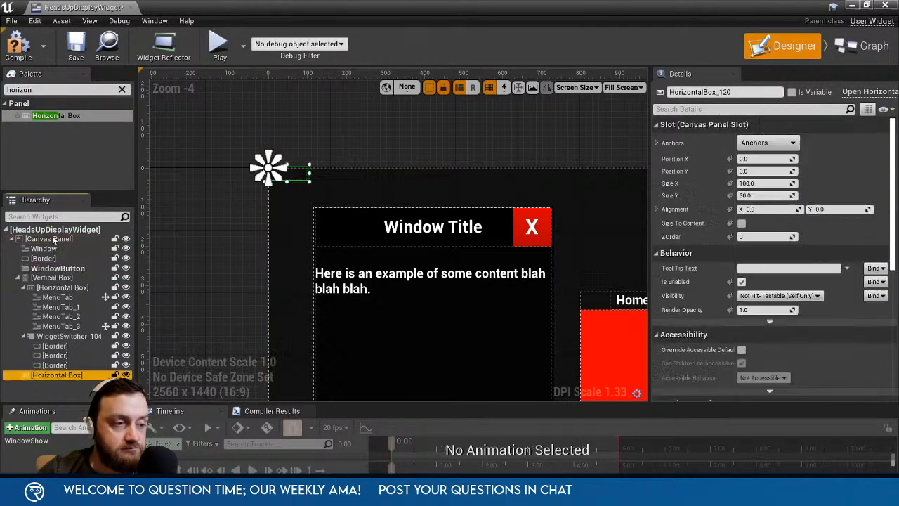
drag(309, 182, 532, 196)
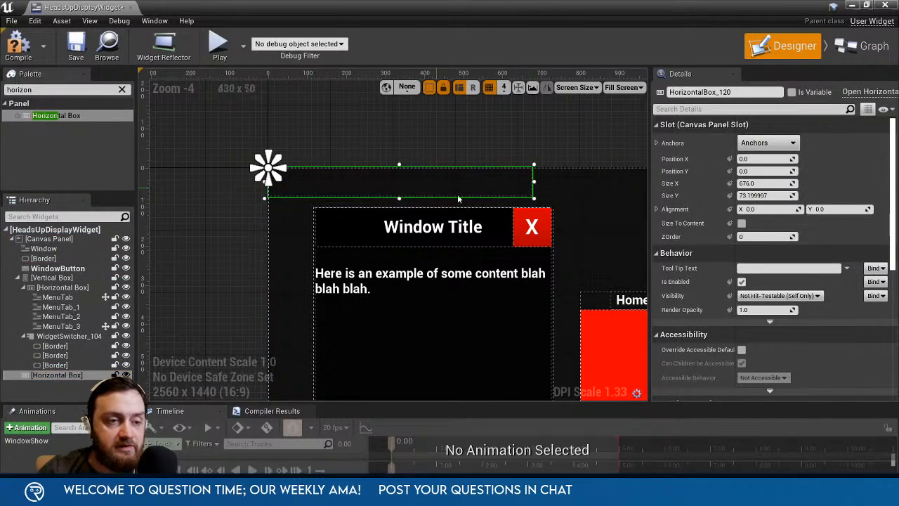
mouse_move(434, 191)
mouse_down()
mouse_move(471, 201)
mouse_move(443, 203)
mouse_up()
Place a Progress Bar inside the new Horizontal Box and duplicate it to make five bars.
click(121, 90)
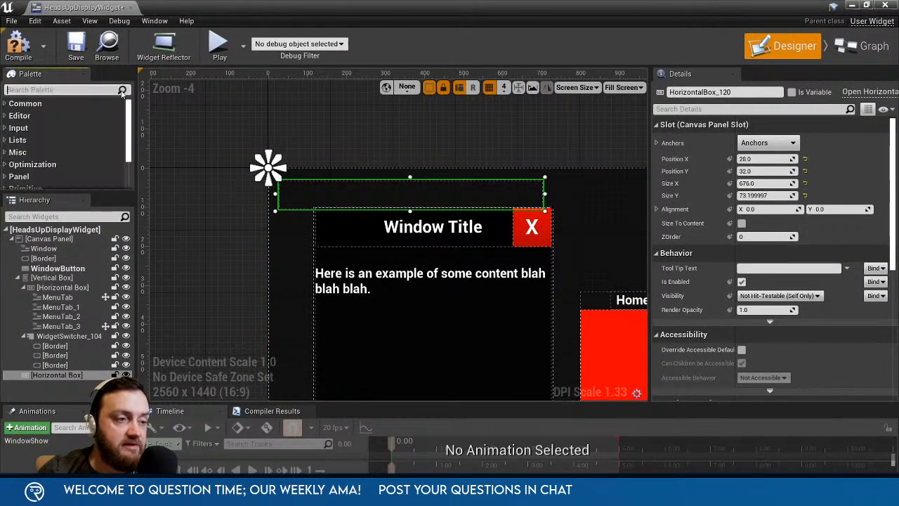
click(14, 103)
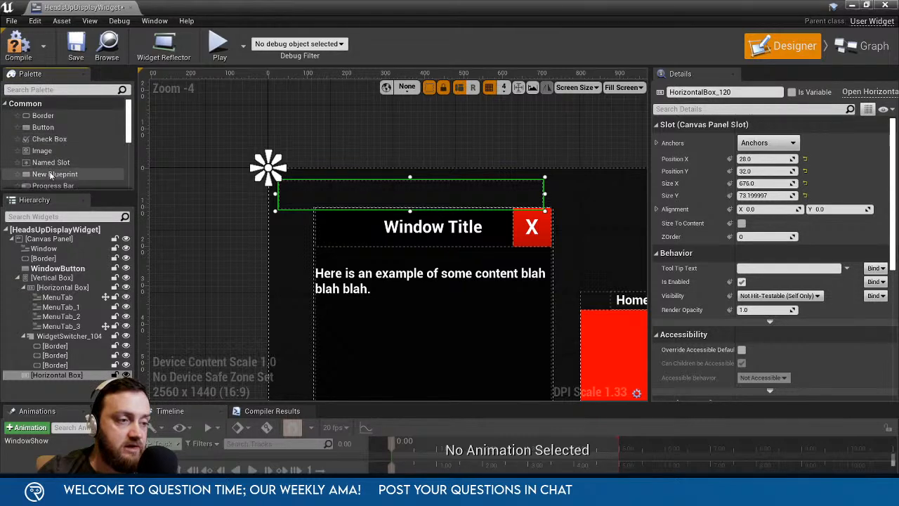
scroll(56, 169, down, 1)
scroll(57, 171, down, 1)
drag(52, 129, 56, 376)
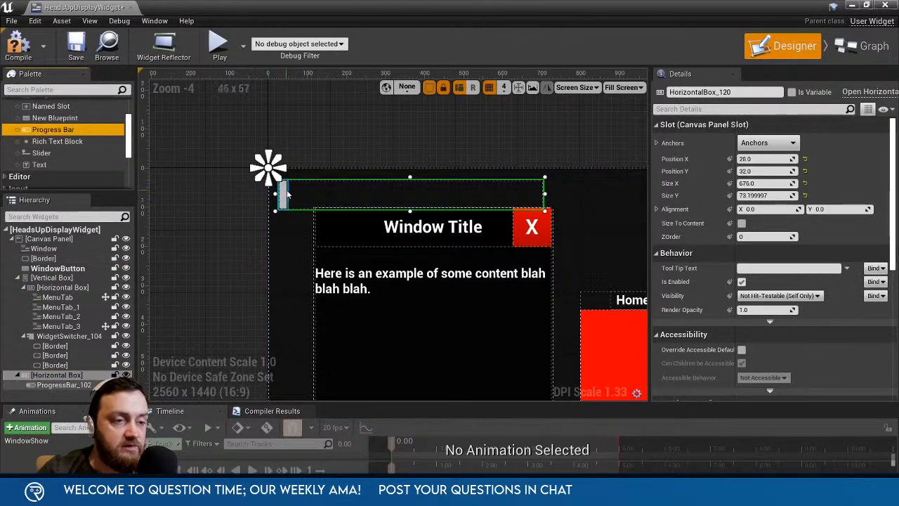
scroll(417, 259, down, 2)
right_drag(502, 203, 512, 176)
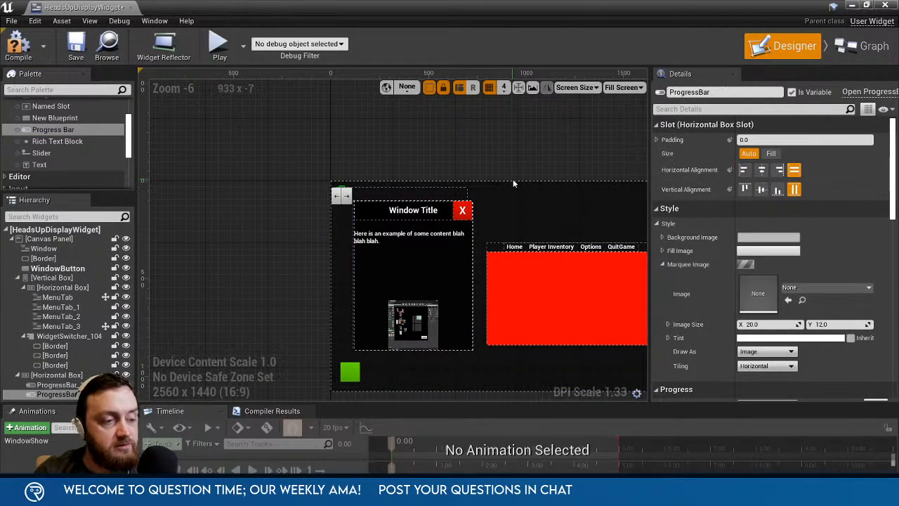
key(ctrl+d)
key(ctrl+d)
key(ctrl+d)
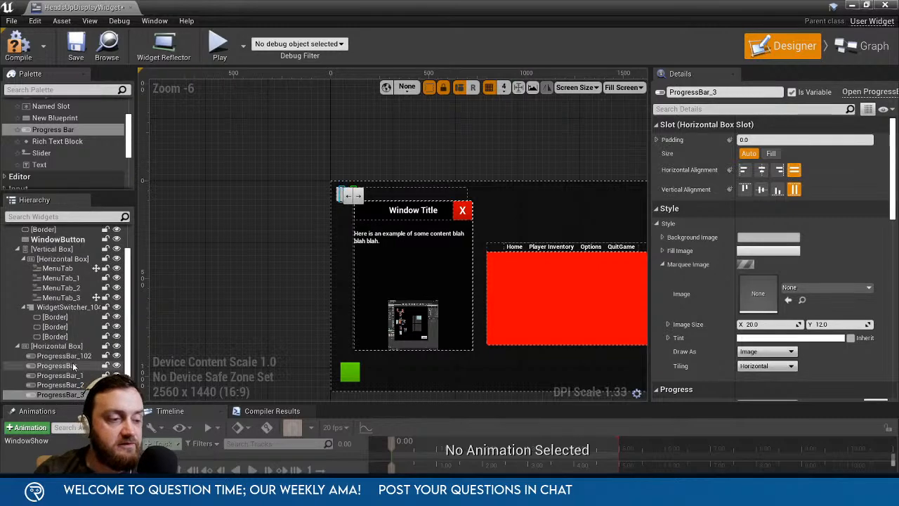
Set all five progress bars to Fill size with a right padding of 5.
click(73, 357)
shift+click(79, 396)
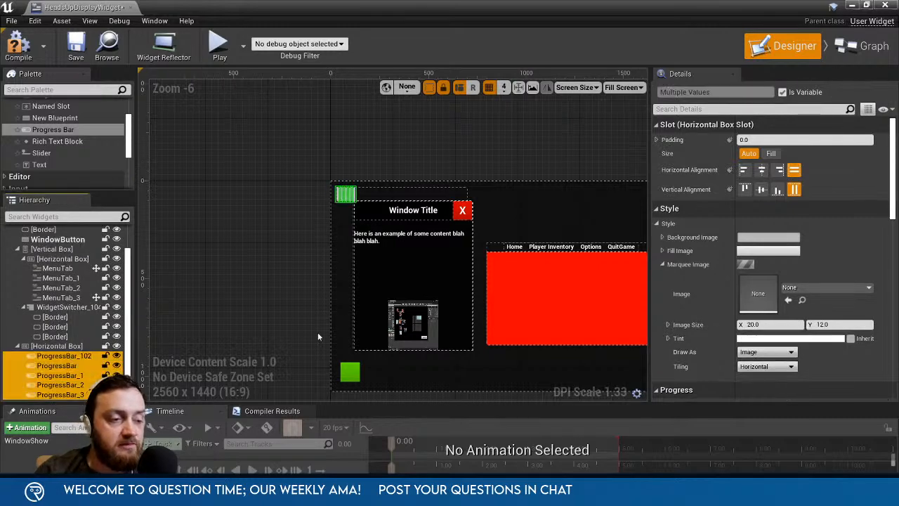
click(767, 153)
scroll(342, 245, up, 2)
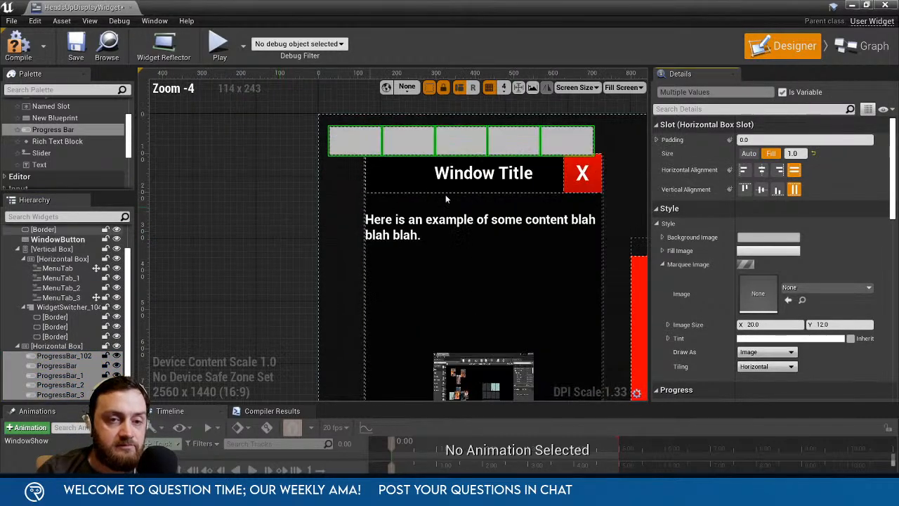
click(672, 139)
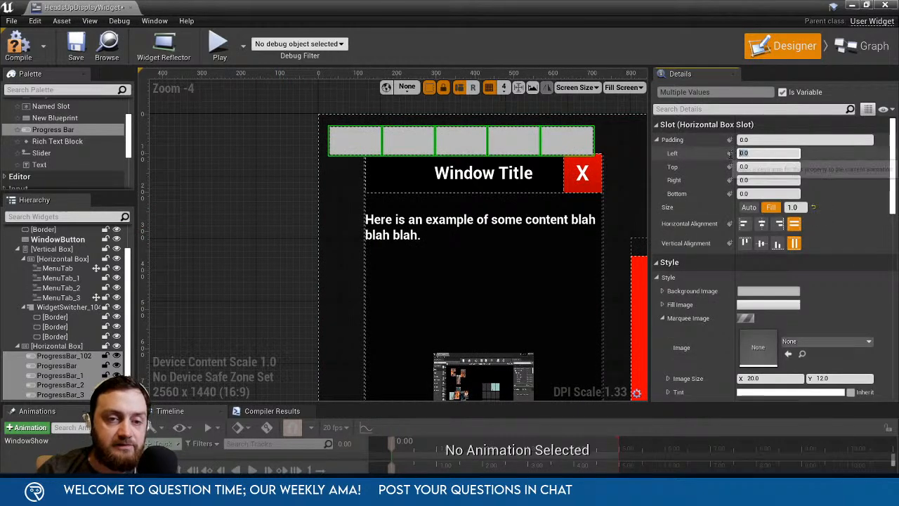
click(766, 180)
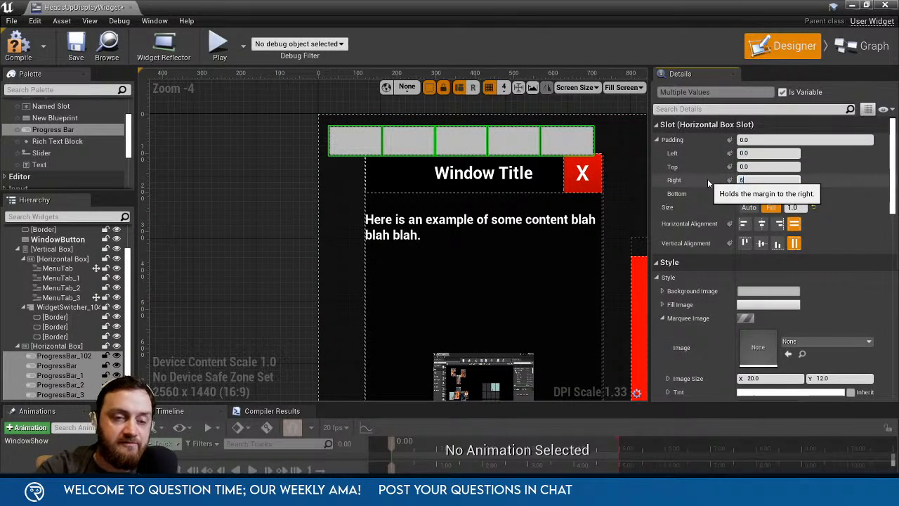
text(5)
key(Return)
Move the Horizontal Box of progress bars above the tabbed menu, to about X 776, Y 56.
click(407, 196)
scroll(408, 196, down, 2)
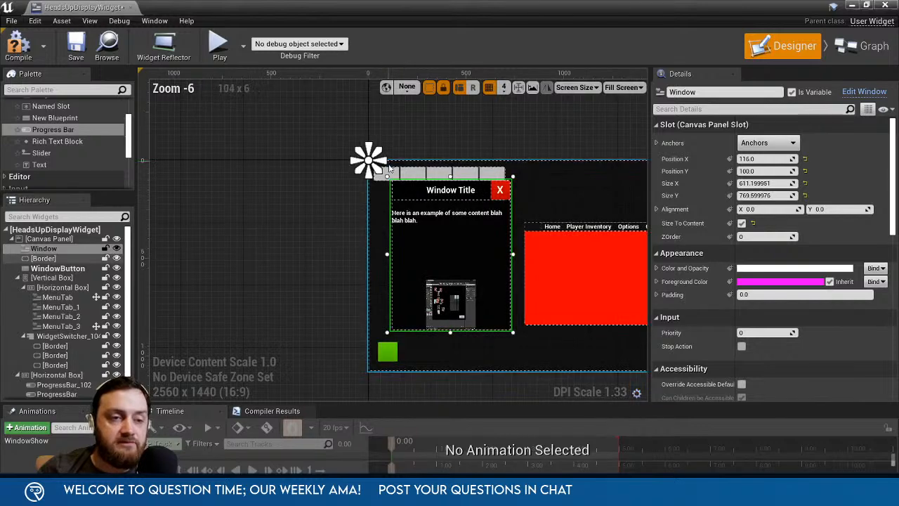
click(56, 375)
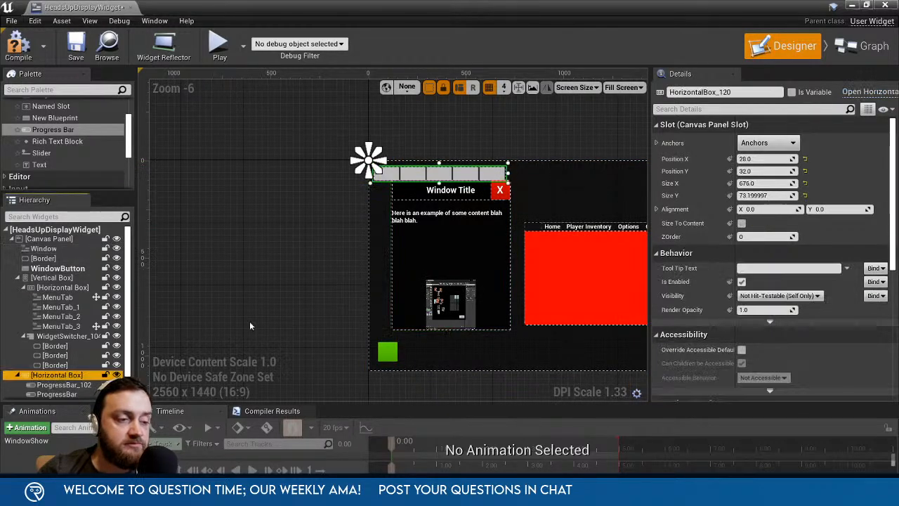
drag(399, 173, 545, 179)
scroll(555, 212, up, 2)
scroll(497, 218, up, 1)
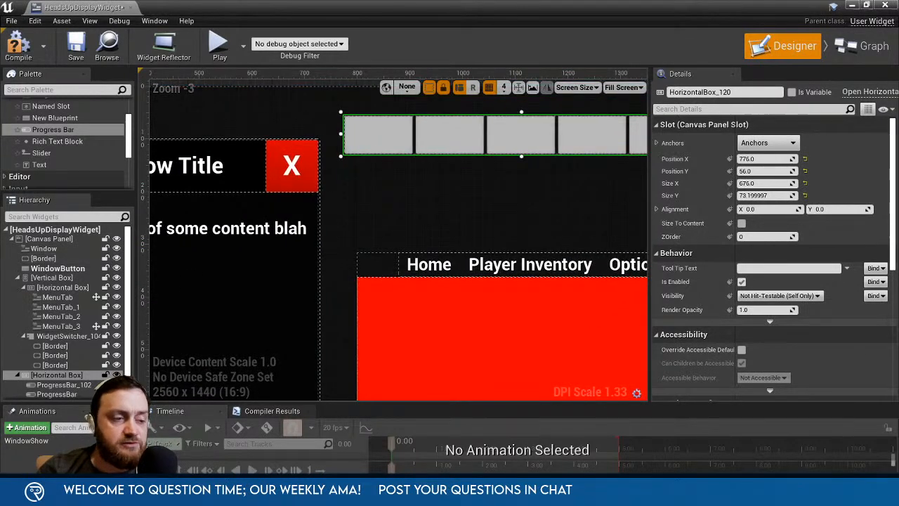
Set the Percent of the first four progress bars in the Horizontal Box to 1.0.
scroll(62, 365, down, 1)
click(64, 355)
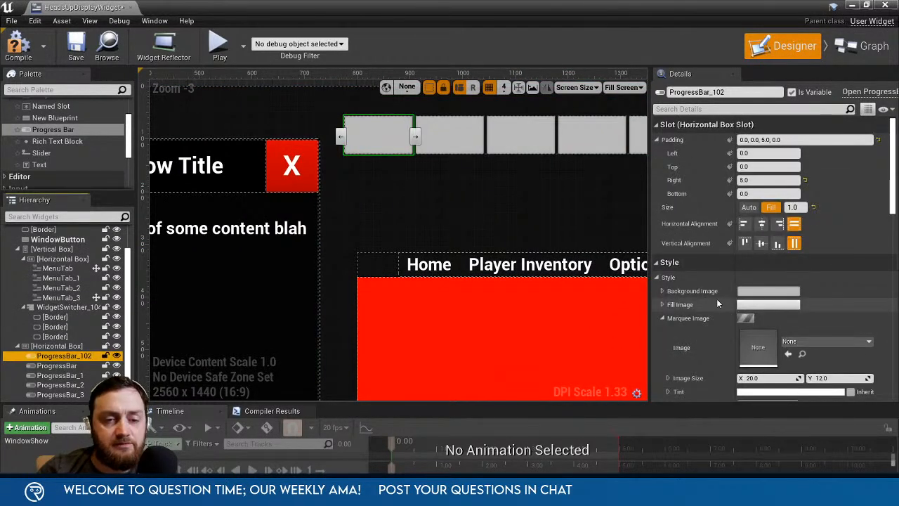
scroll(670, 311, down, 6)
scroll(727, 316, down, 2)
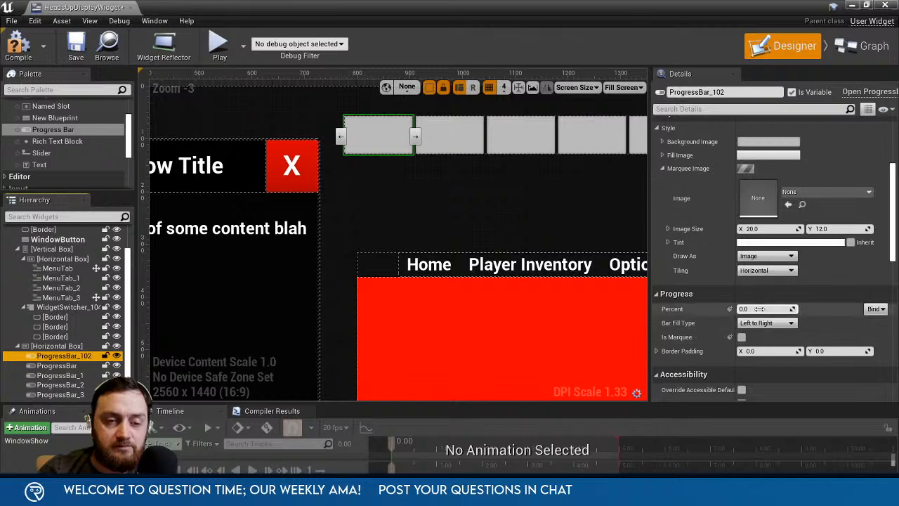
drag(757, 309, 794, 309)
right_drag(478, 156, 440, 200)
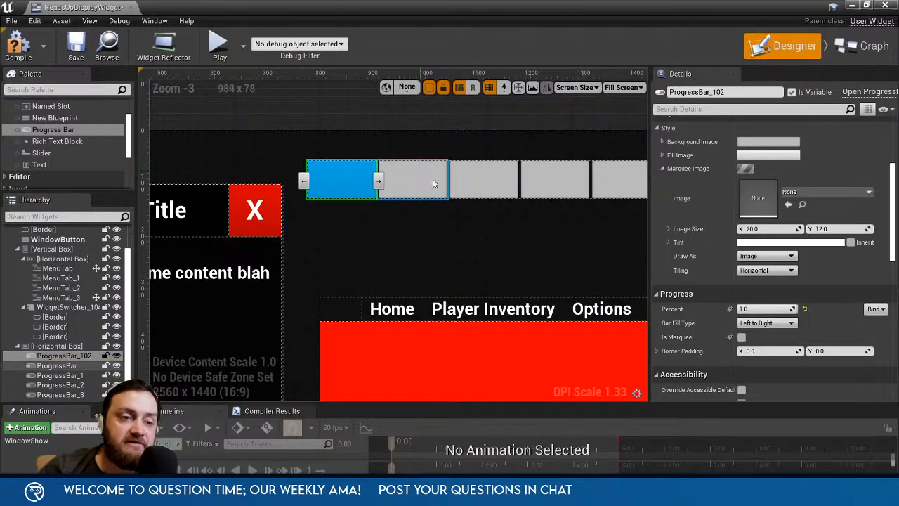
click(65, 366)
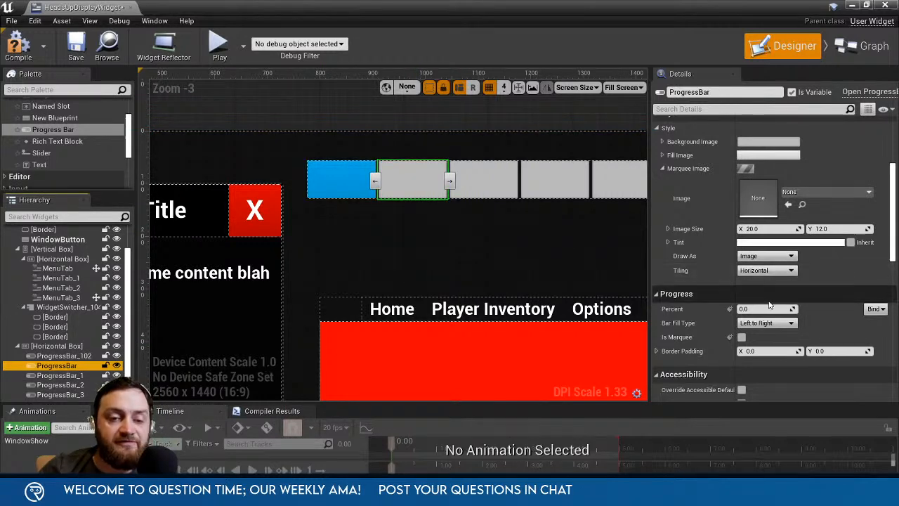
drag(757, 309, 794, 309)
click(60, 375)
click(60, 385)
Set the Percent of the last progress bar in the row to about 0.51.
click(60, 394)
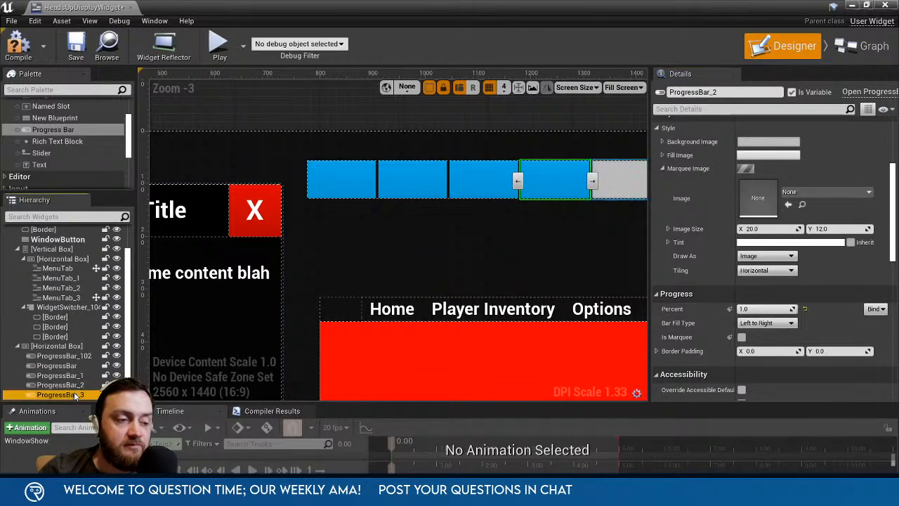
right_drag(531, 253, 402, 255)
drag(758, 309, 776, 309)
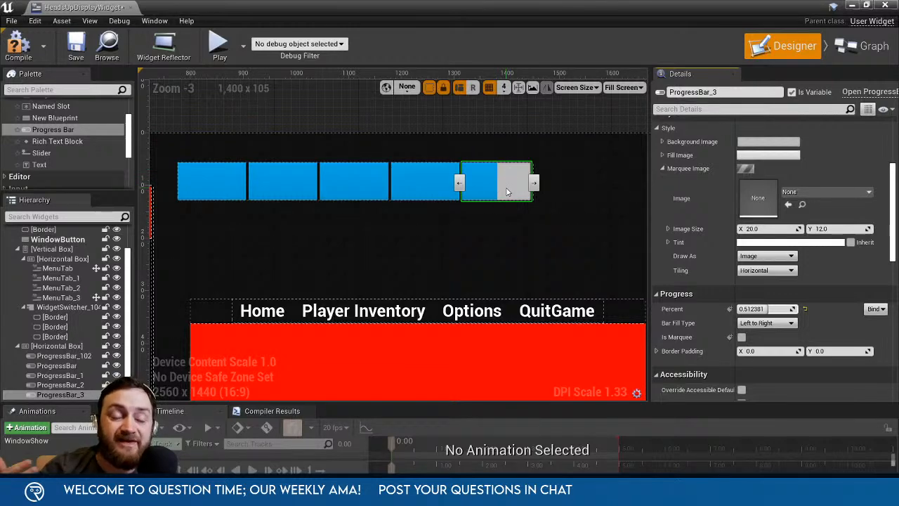
Open the NewBlueprint asset and close it again, and compile the HeadsUpDisplayWidget.
click(854, 5)
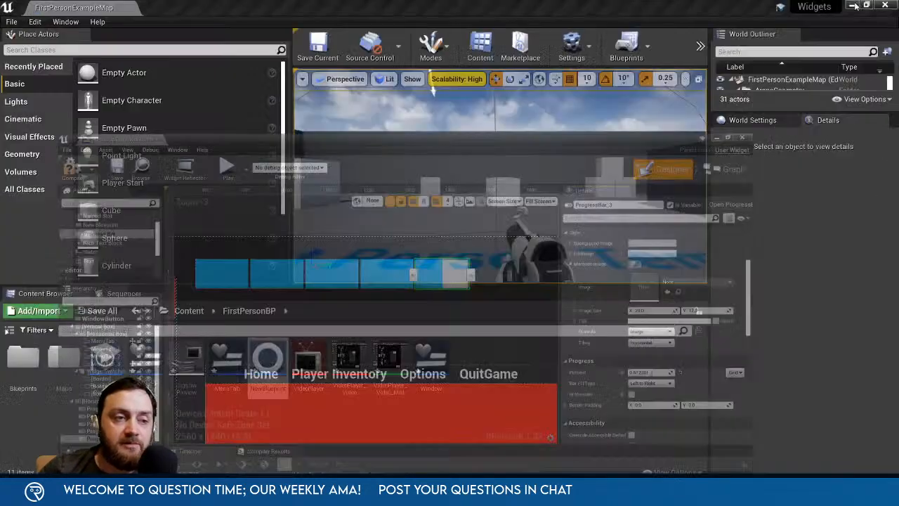
double_click(267, 367)
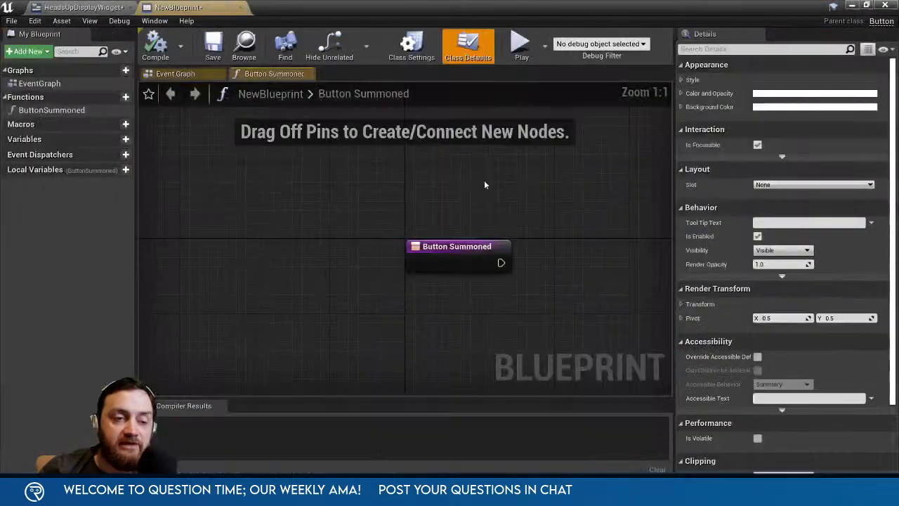
click(238, 9)
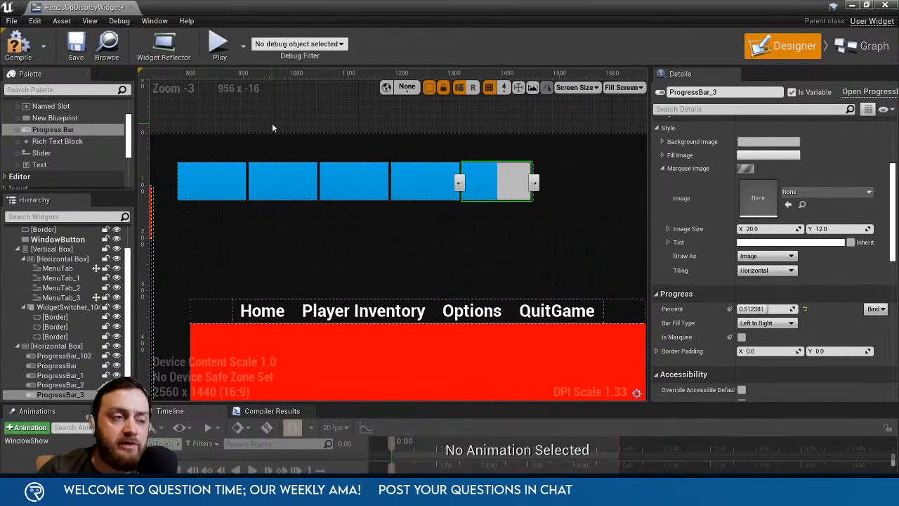
click(19, 51)
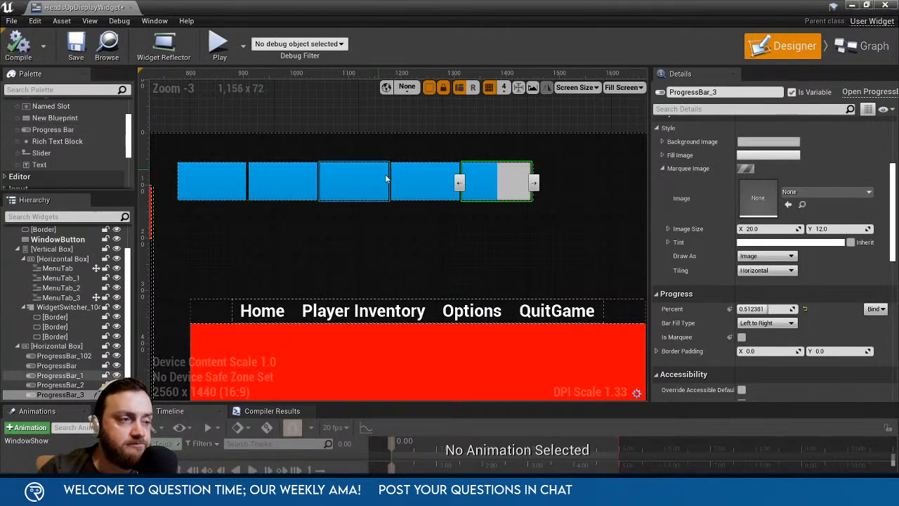
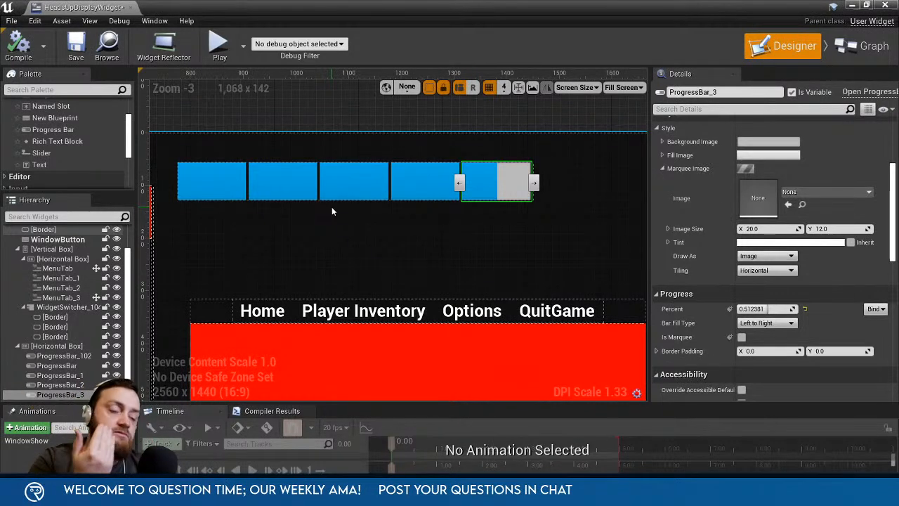
scroll(323, 269, down, 2)
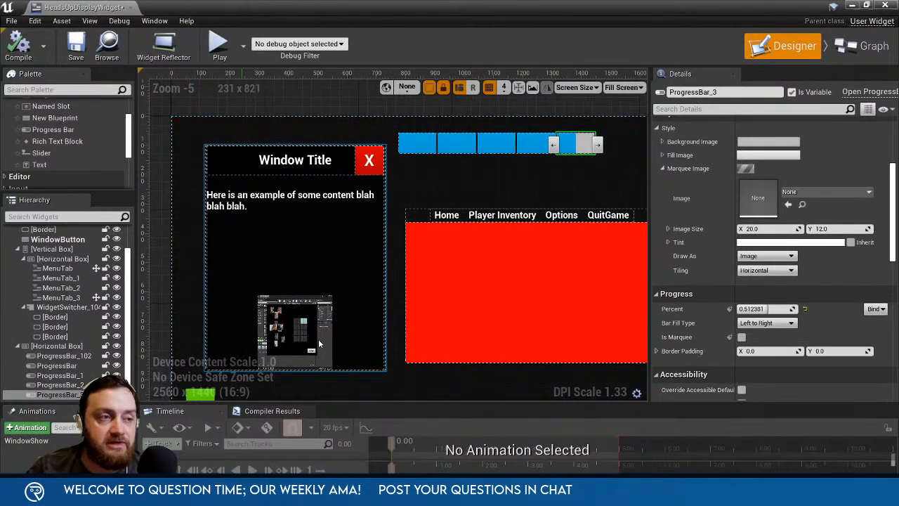
right_drag(275, 220, 307, 179)
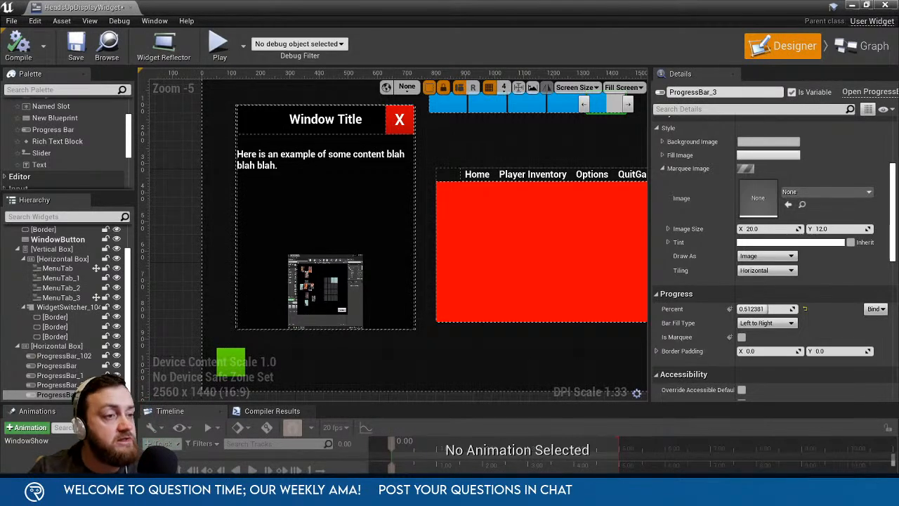
Open the FirstPersonCharacter blueprint from the Blueprints folder and show its component viewport.
click(853, 6)
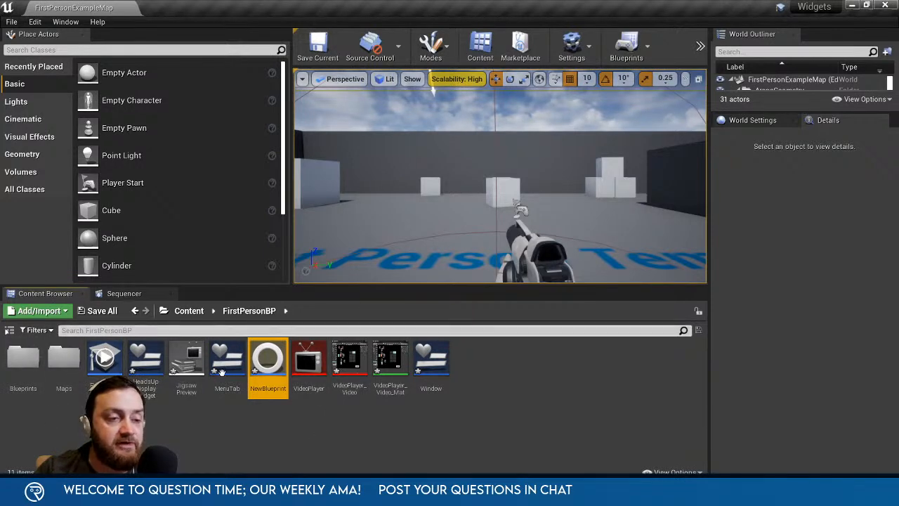
double_click(27, 372)
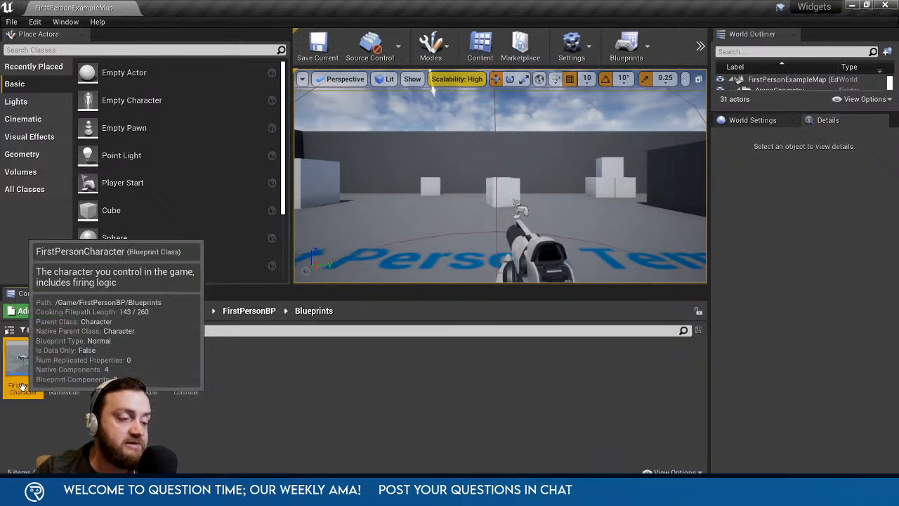
double_click(24, 358)
click(202, 74)
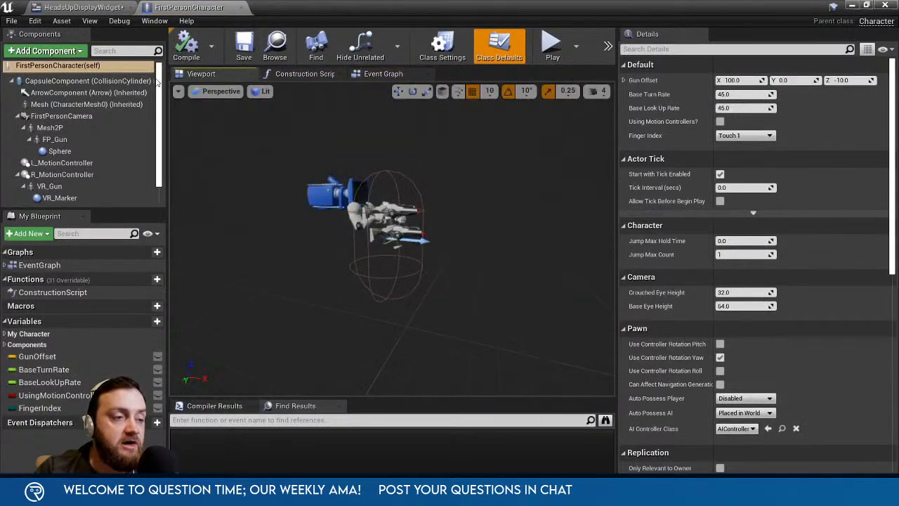
Add a Widget component to the FirstPersonCharacter and set its Widget Class to Window.
click(81, 52)
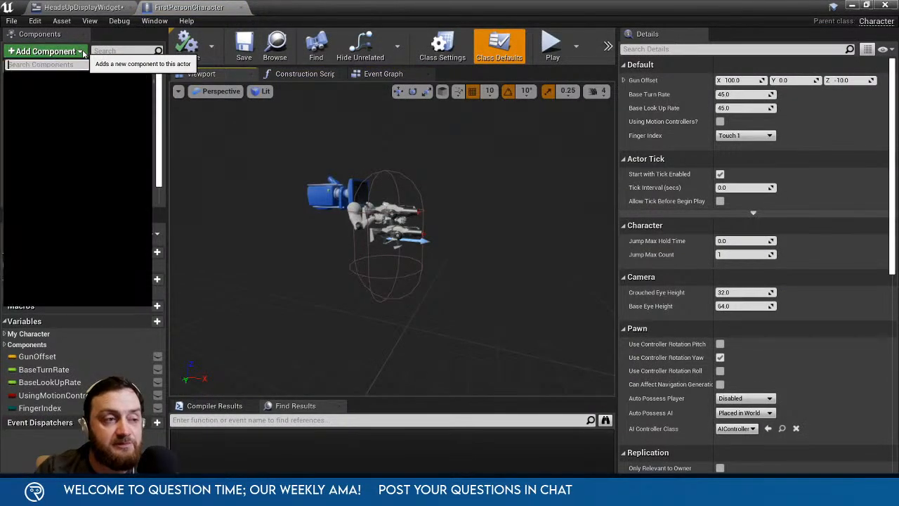
text(widget)
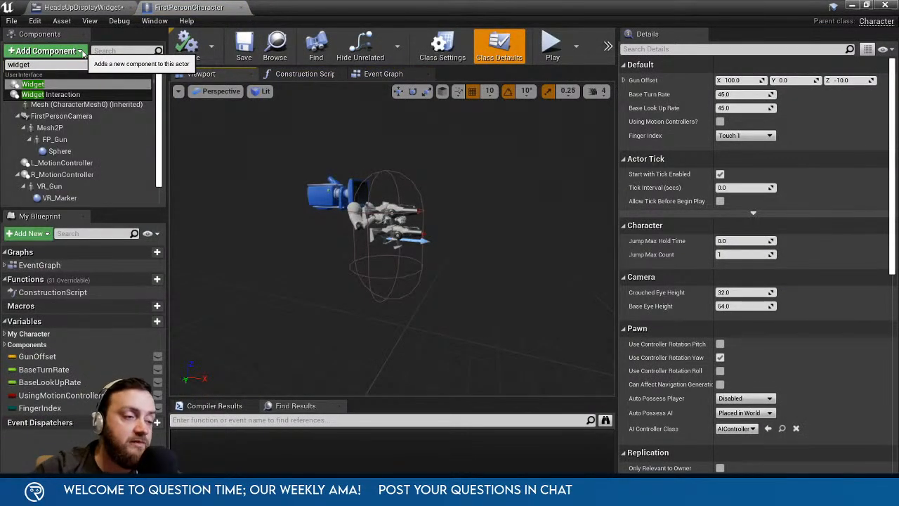
key(Escape)
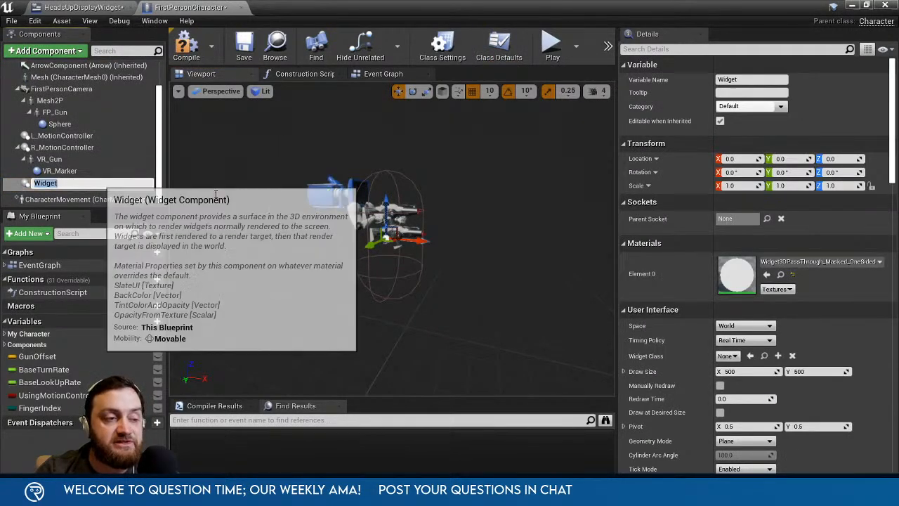
click(74, 160)
click(48, 183)
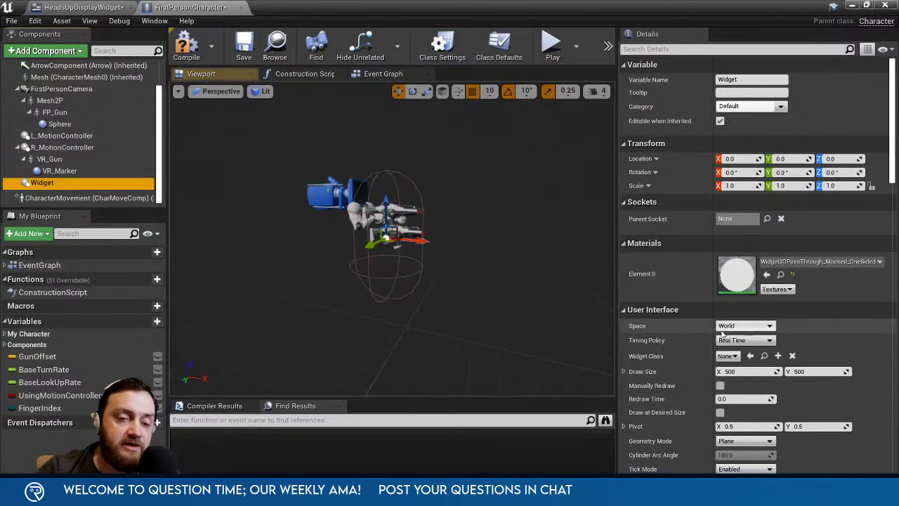
click(727, 356)
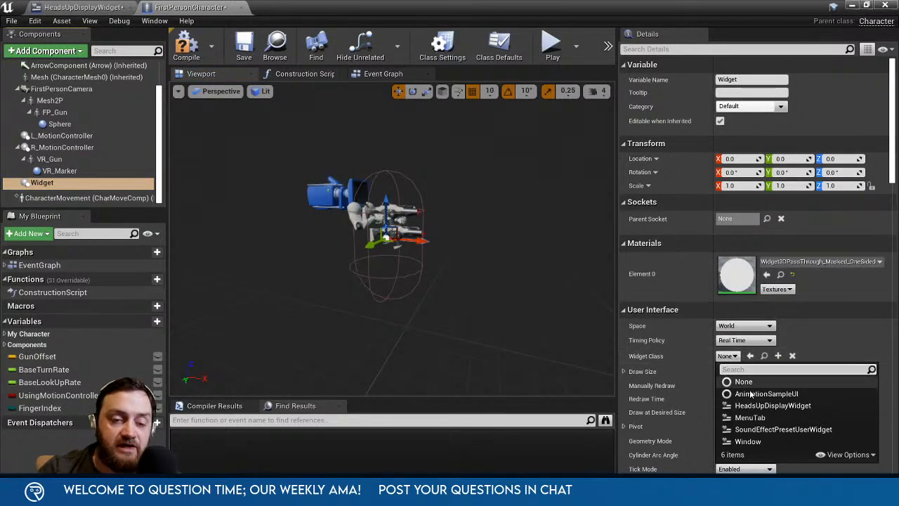
click(747, 441)
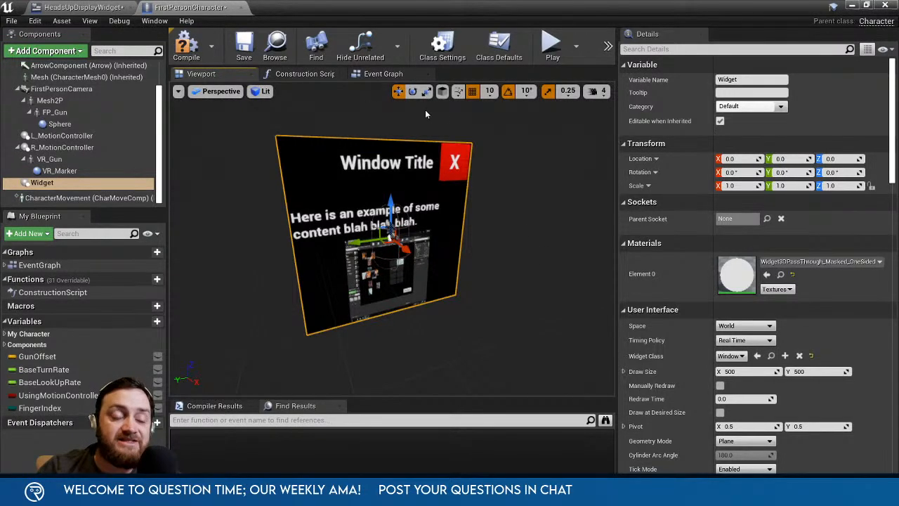
Place a Widget component reference in the character's Event Graph and connect it to a Get User Widget Object node.
click(383, 73)
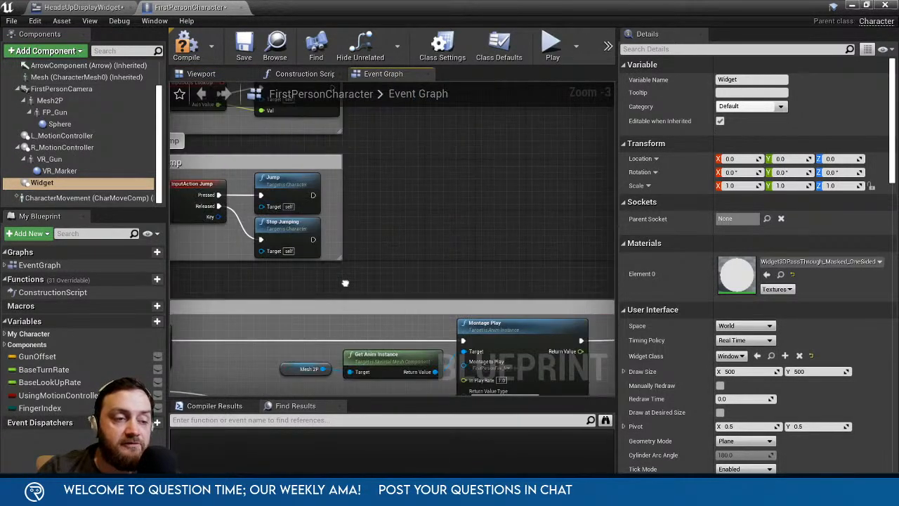
drag(307, 178, 410, 184)
text(get widget)
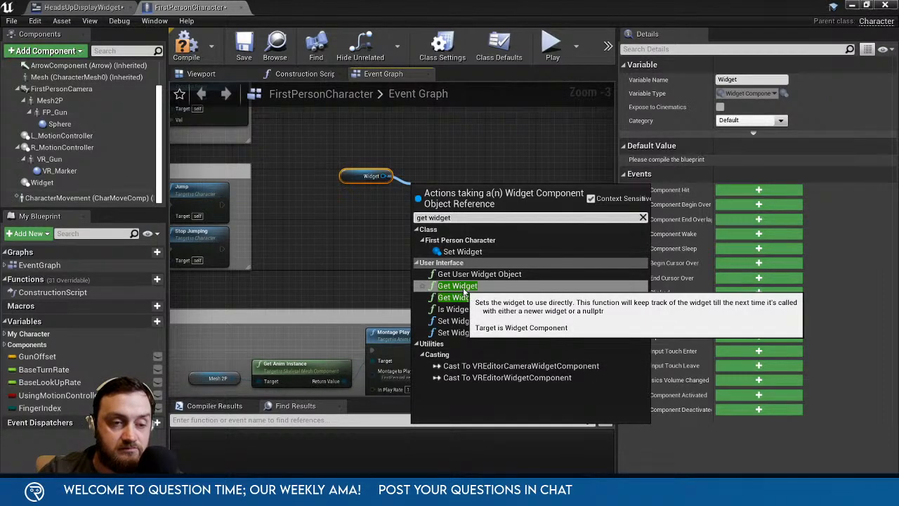
key(BackSpace)
key(BackSpace)
key(BackSpace)
key(BackSpace)
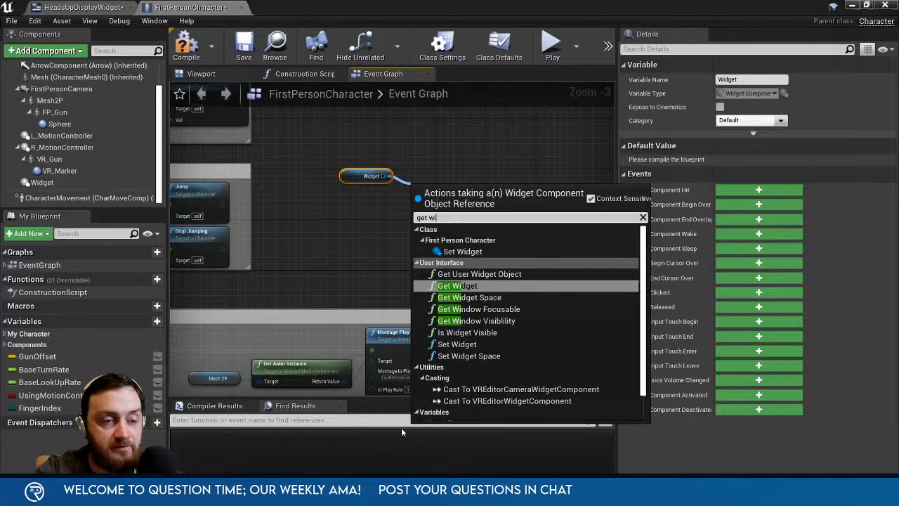
key(BackSpace)
key(BackSpace)
key(BackSpace)
key(BackSpace)
key(BackSpace)
key(BackSpace)
text(widget)
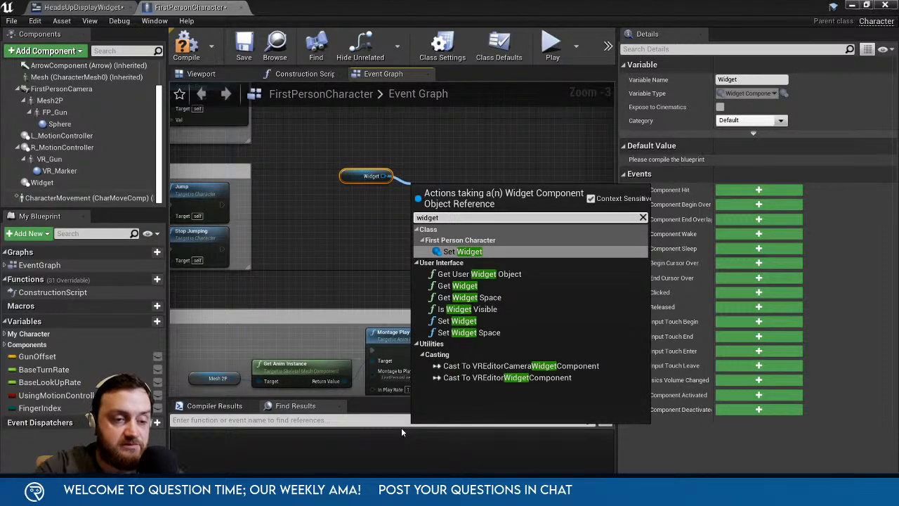
click(479, 274)
drag(446, 195, 444, 163)
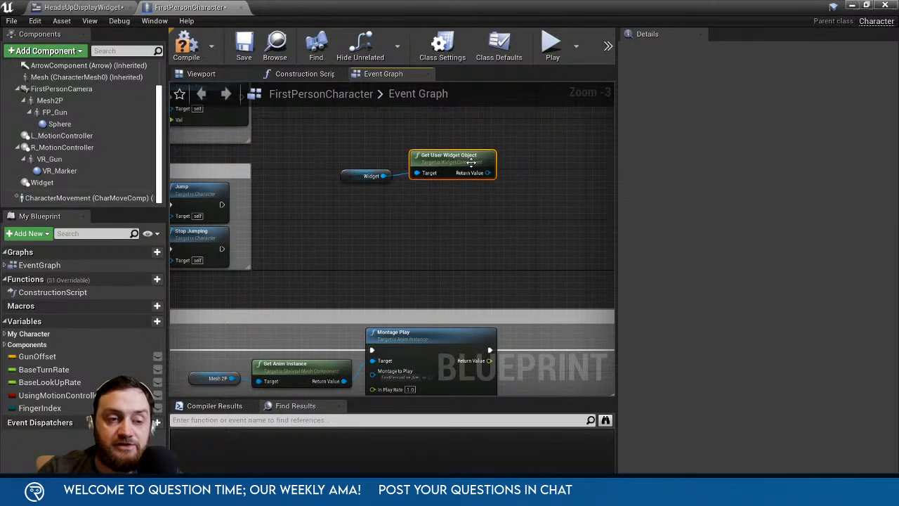
Add a Cast To Window node fed by the Return Value of Get User Widget Object.
scroll(469, 182, up, 2)
right_drag(469, 186, 391, 211)
drag(403, 193, 464, 141)
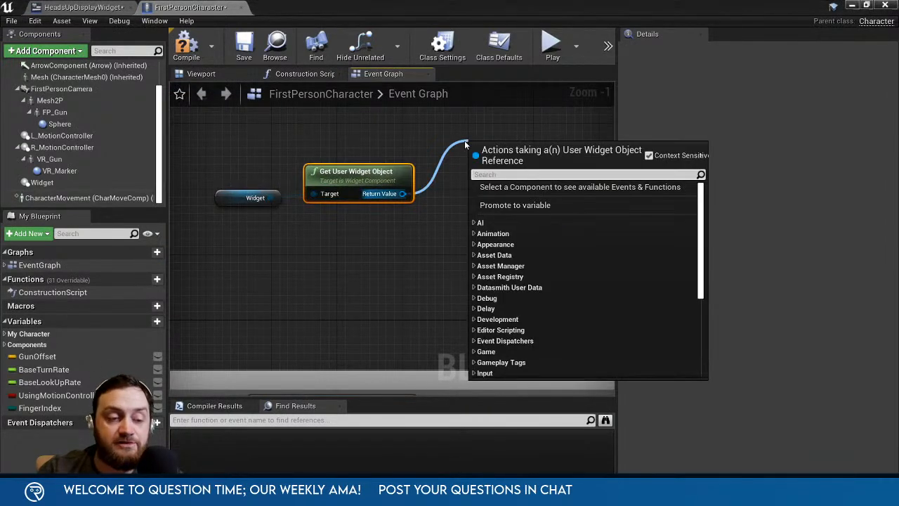
text(cast to)
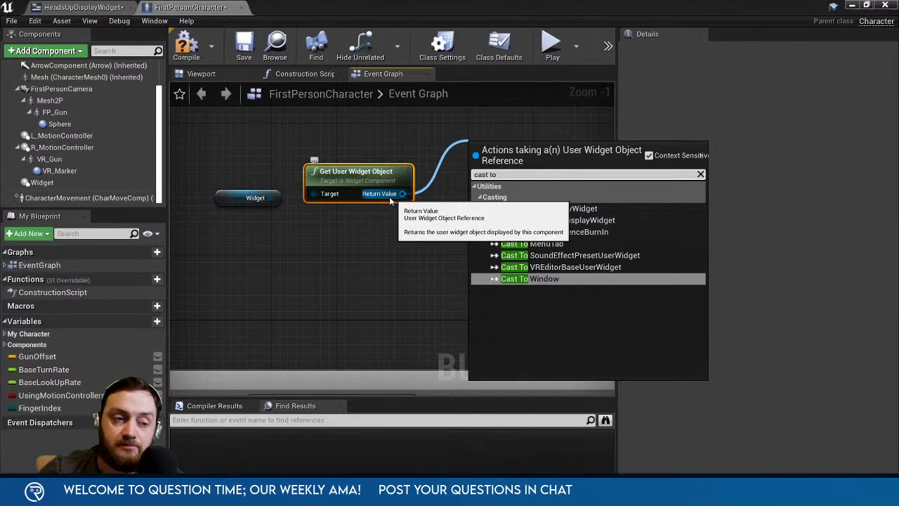
click(542, 279)
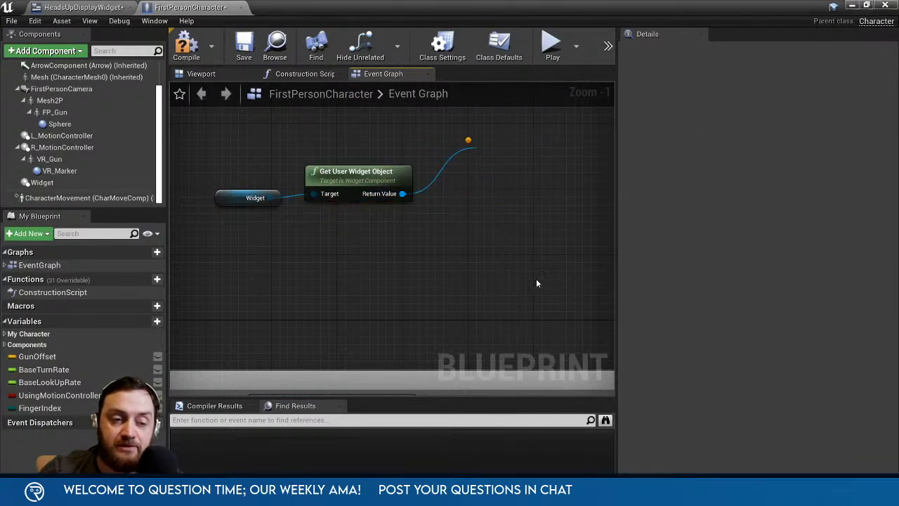
right_drag(538, 283, 407, 297)
drag(428, 221, 491, 255)
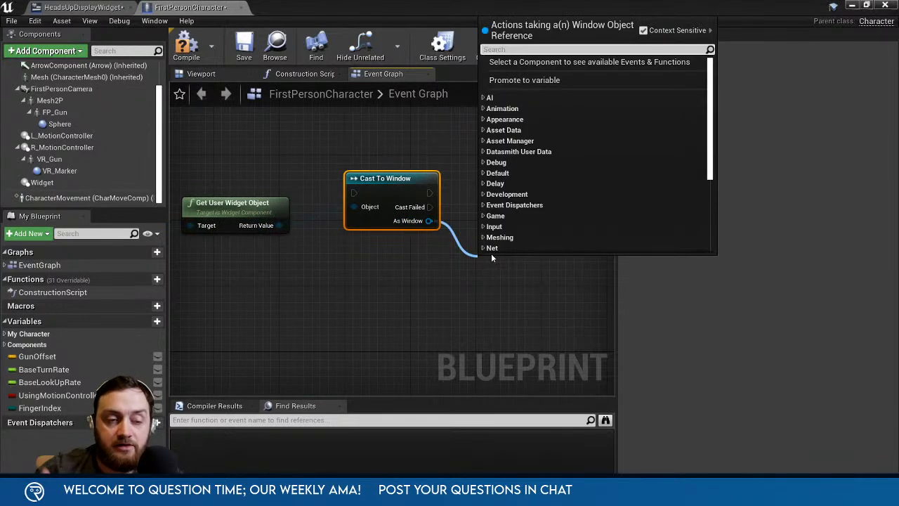
Select the Widget, Get User Widget Object and Cast To Window nodes and shift them together slightly up and to the left.
right_drag(351, 328, 516, 347)
scroll(430, 324, down, 1)
drag(286, 226, 550, 333)
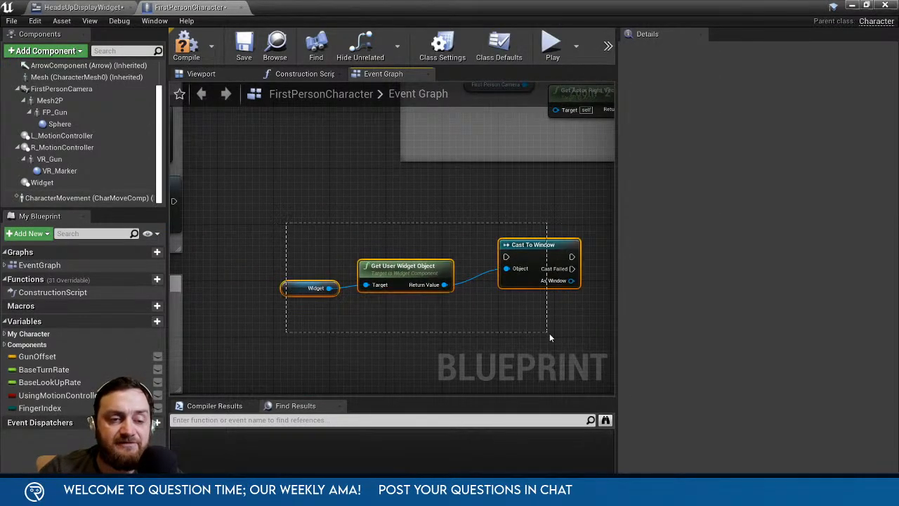
drag(283, 222, 588, 335)
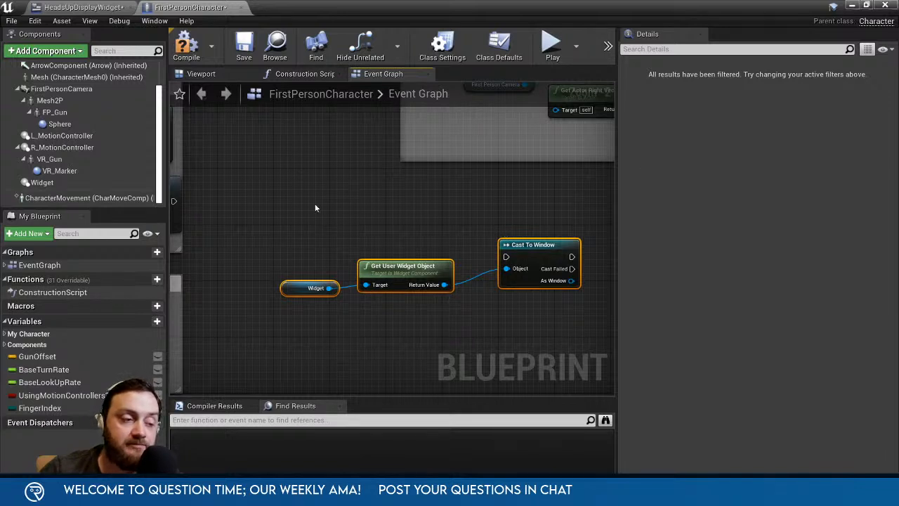
drag(542, 245, 510, 239)
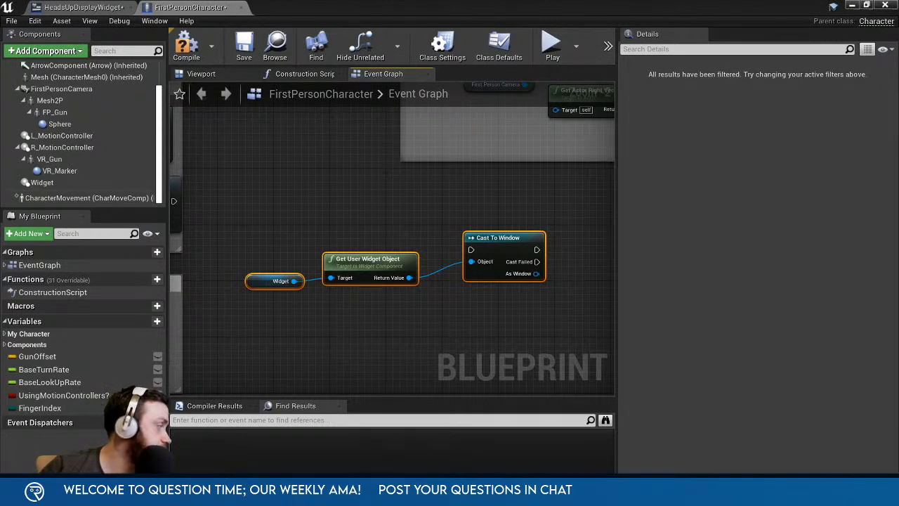
key(alt+Tab)
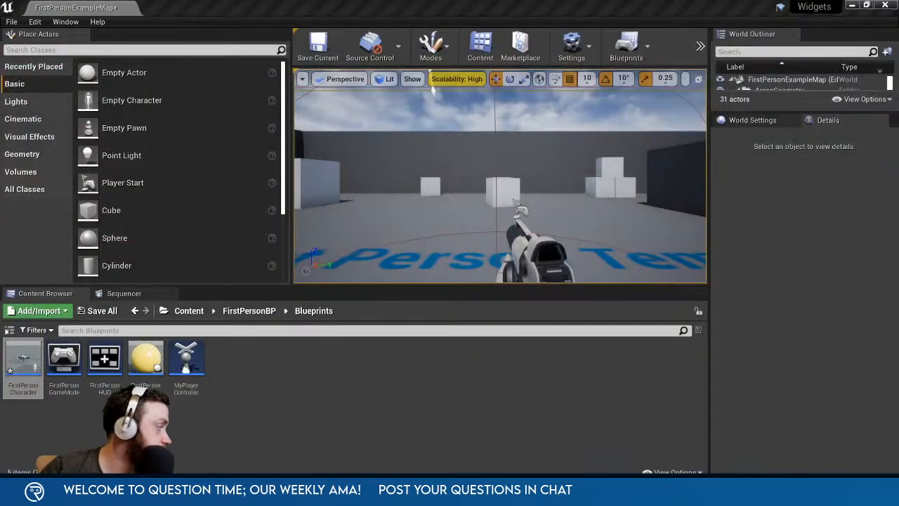
key(alt+Tab)
key(alt+Tab)
key(alt+Tab)
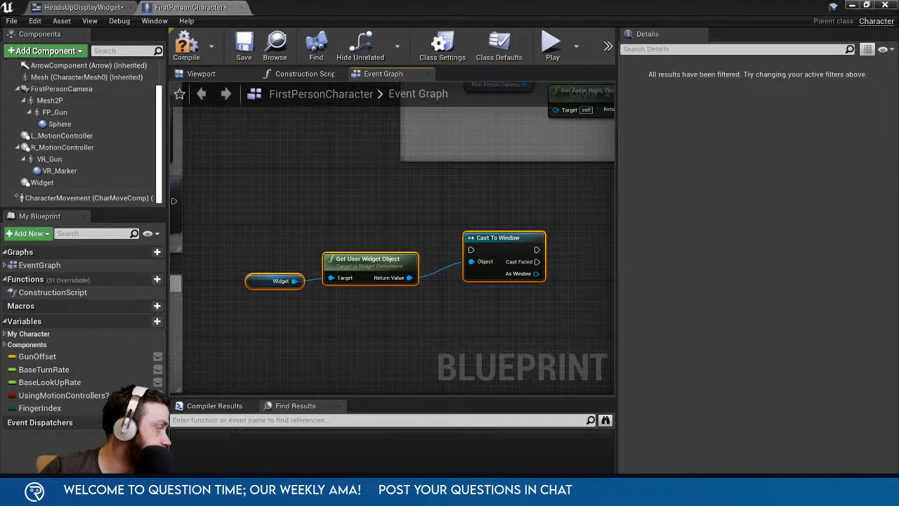